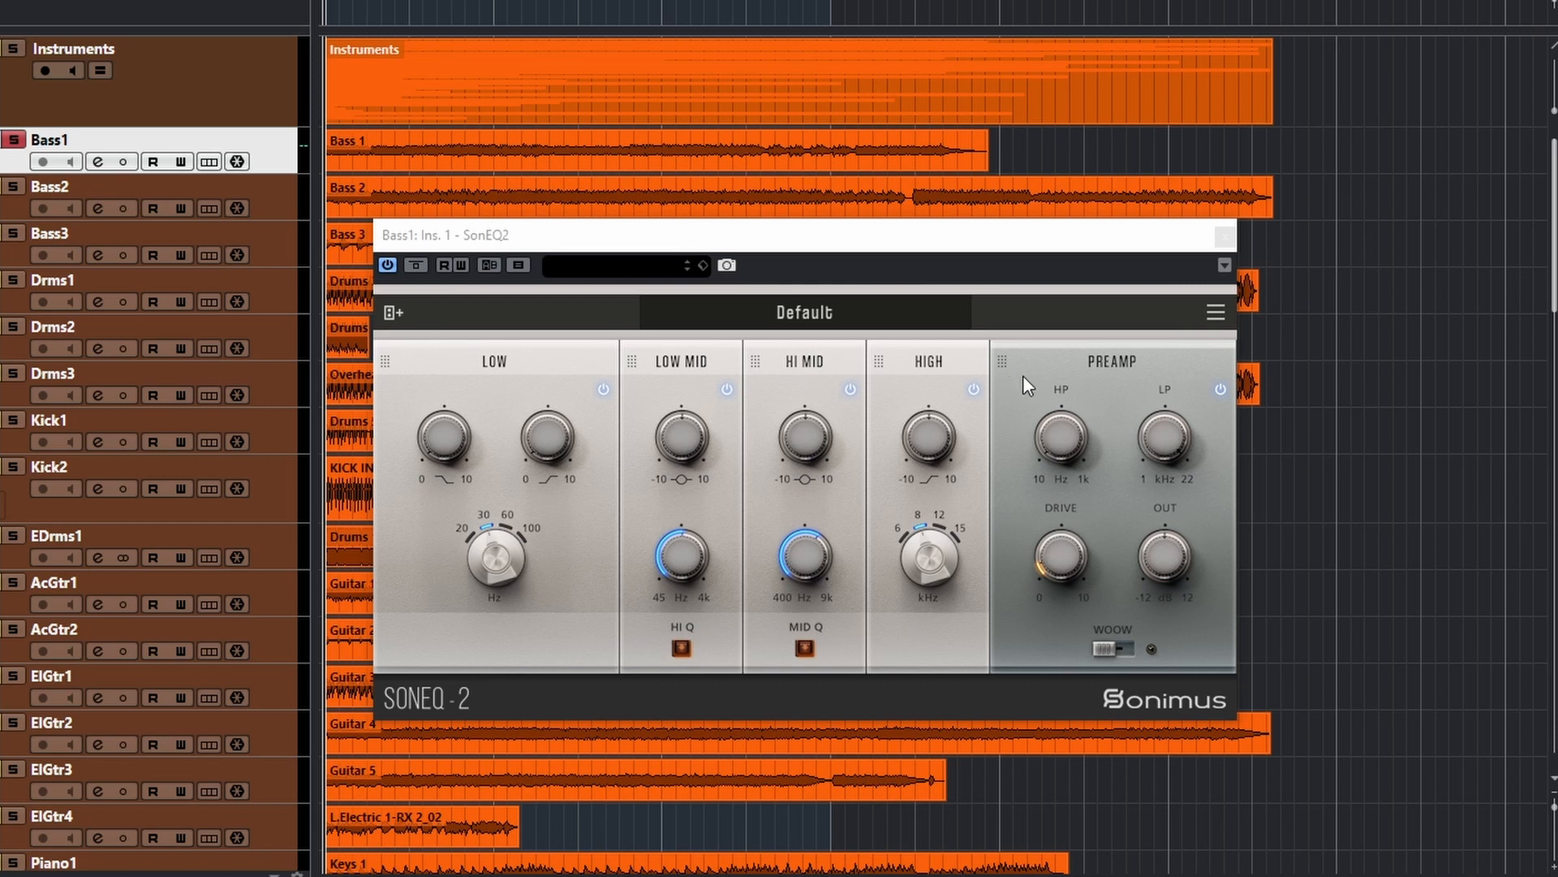
- Remove the Preamp, High, Hi Mid, Low Mid and Low modules from the SonEQ2 rack on Bass1
left_click(1003, 364)
left_click_drag(1003, 365, 1299, 409)
left_click_drag(908, 365, 1132, 414)
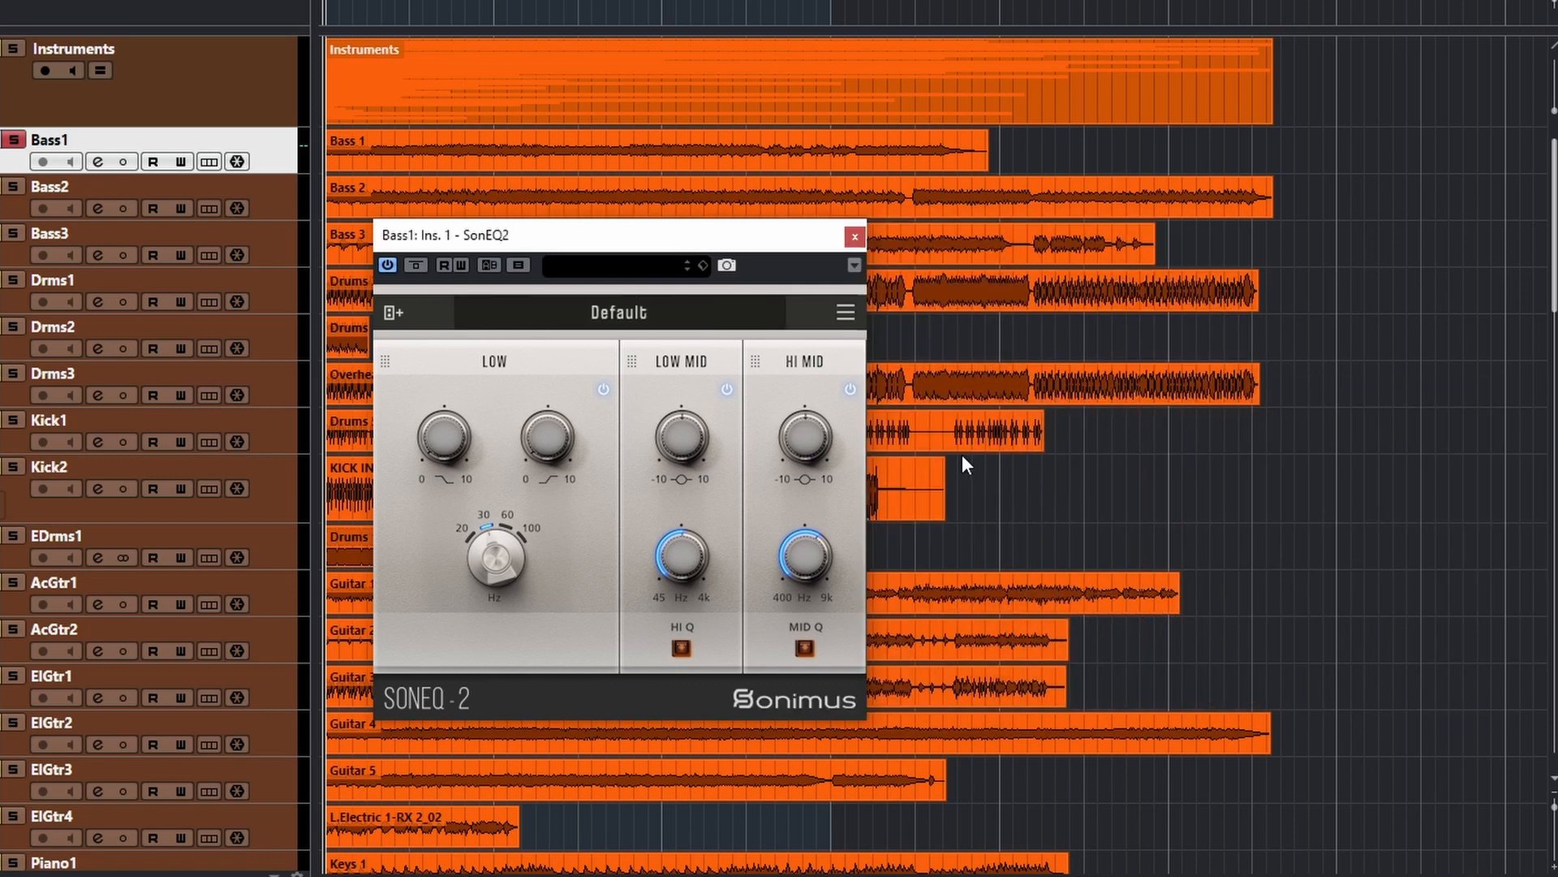
left_click_drag(778, 372, 1055, 418)
left_click_drag(650, 365, 1076, 414)
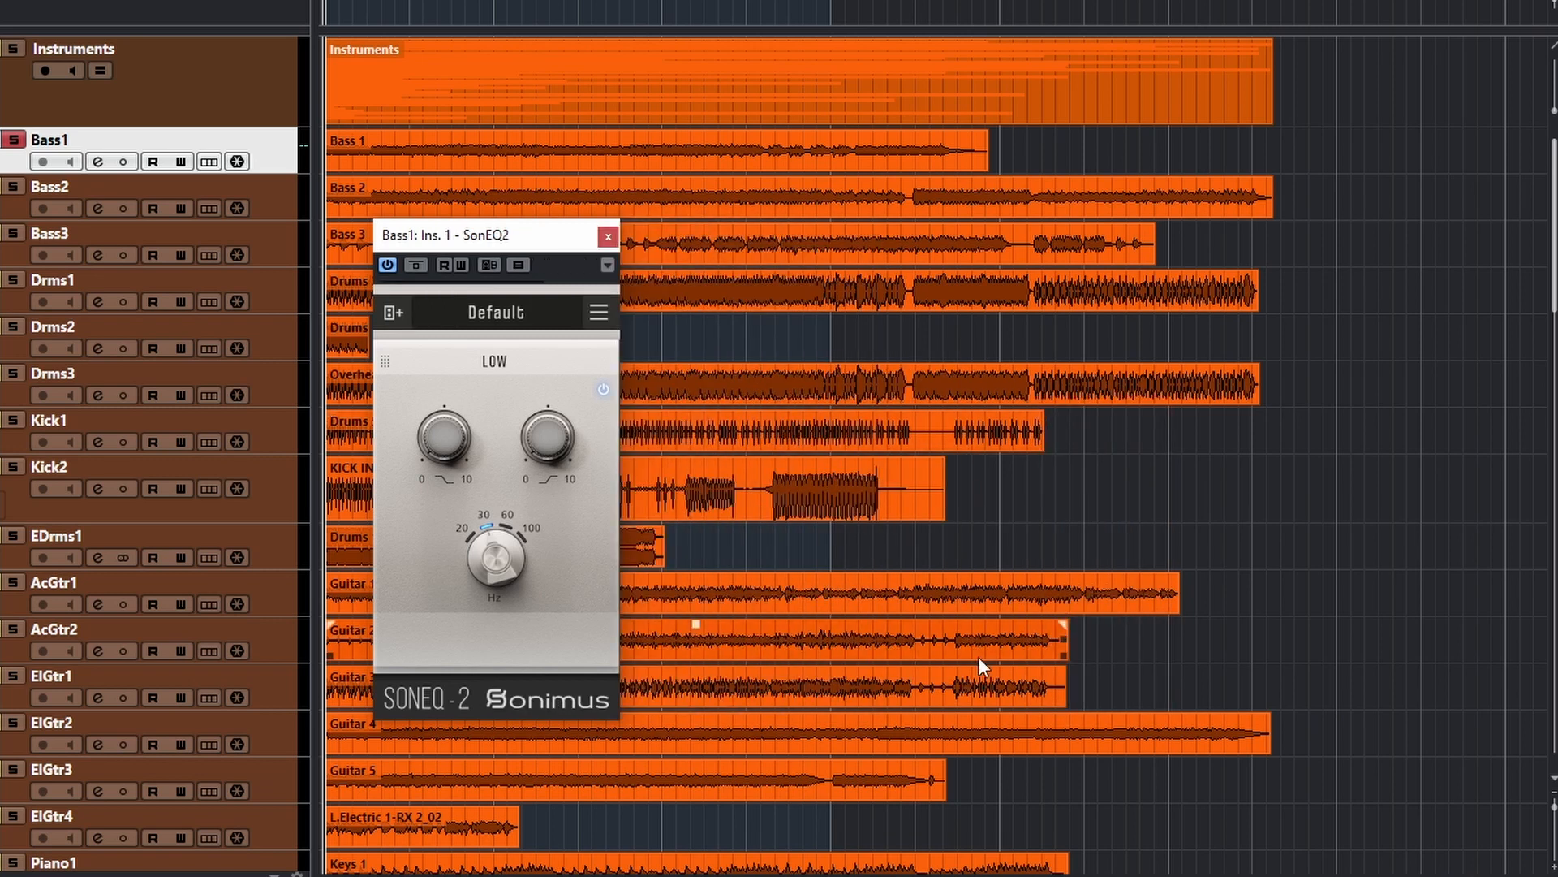
left_click_drag(396, 363, 902, 413)
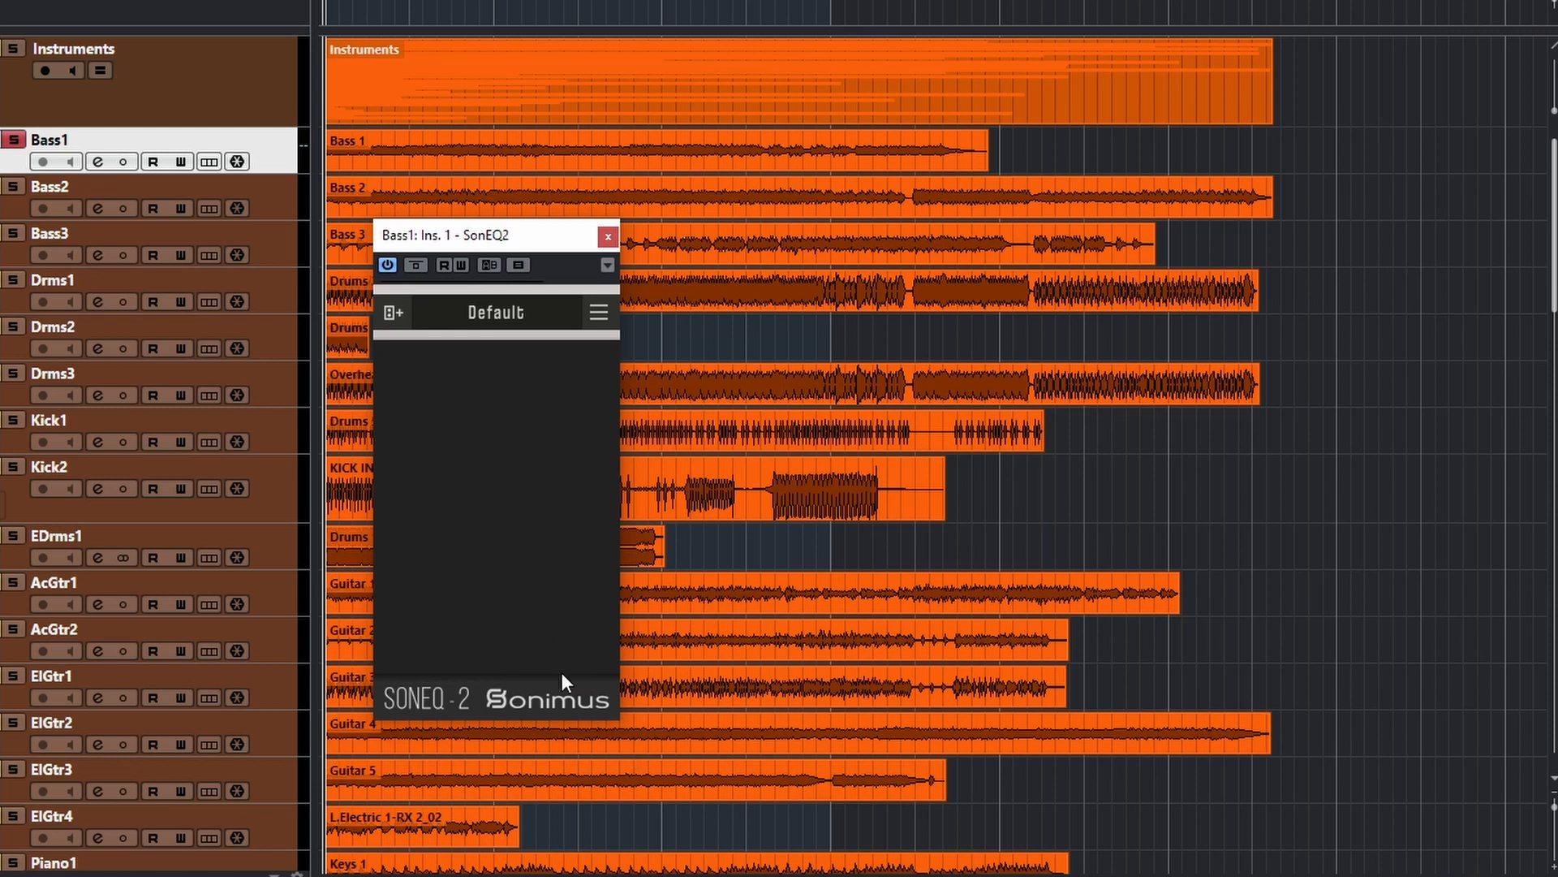
- Examine SonEQ2's options and presets, including the factory preset list, preset groups and default preset commands
left_click_drag(556, 240, 593, 249)
left_click(635, 320)
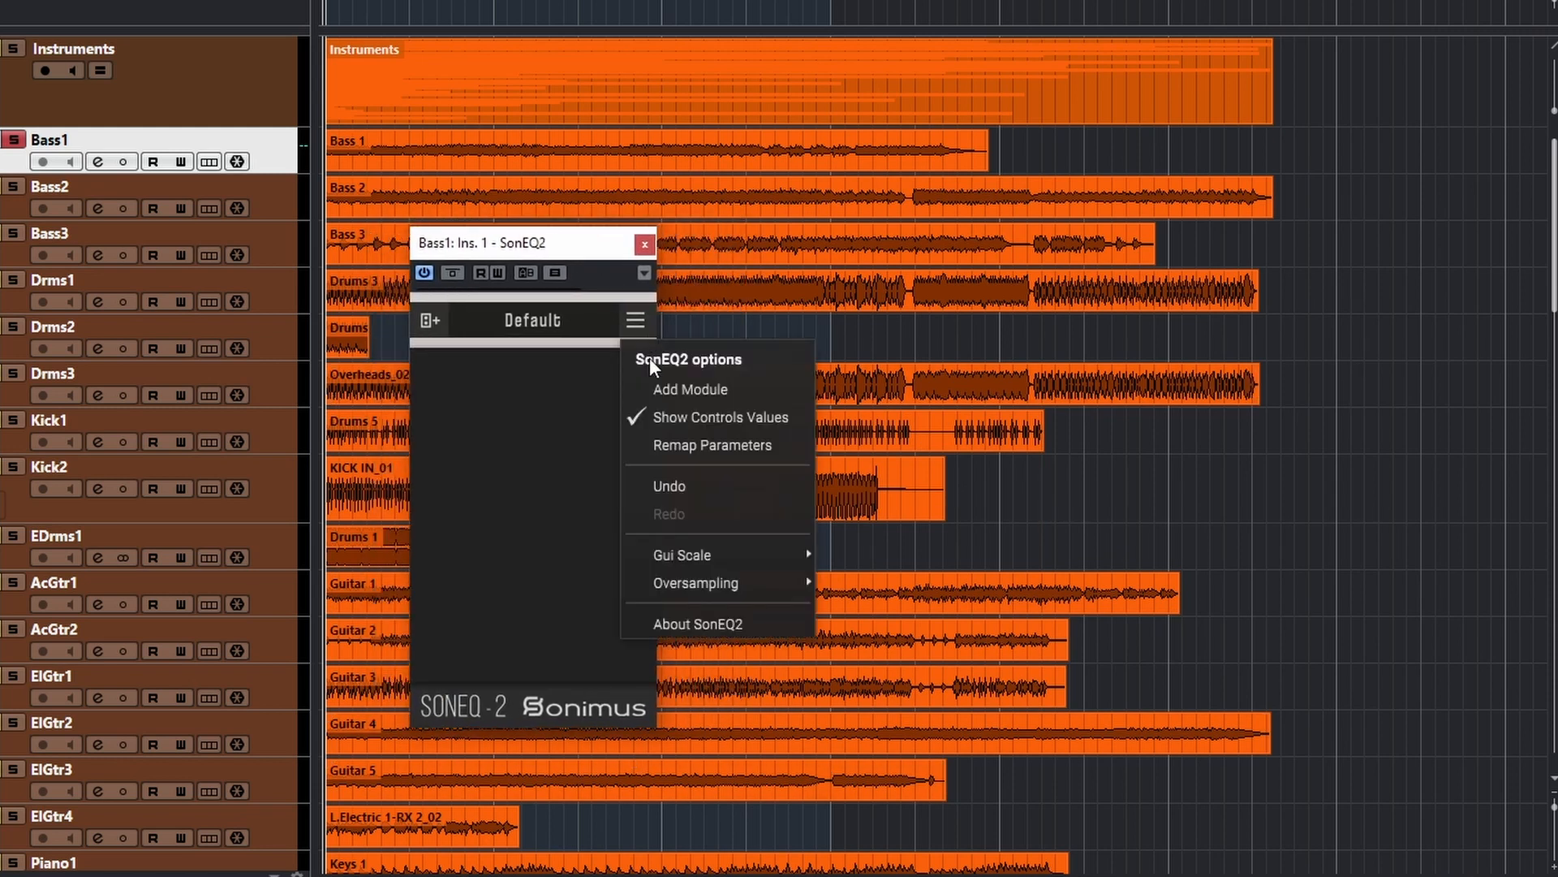
left_click(641, 324)
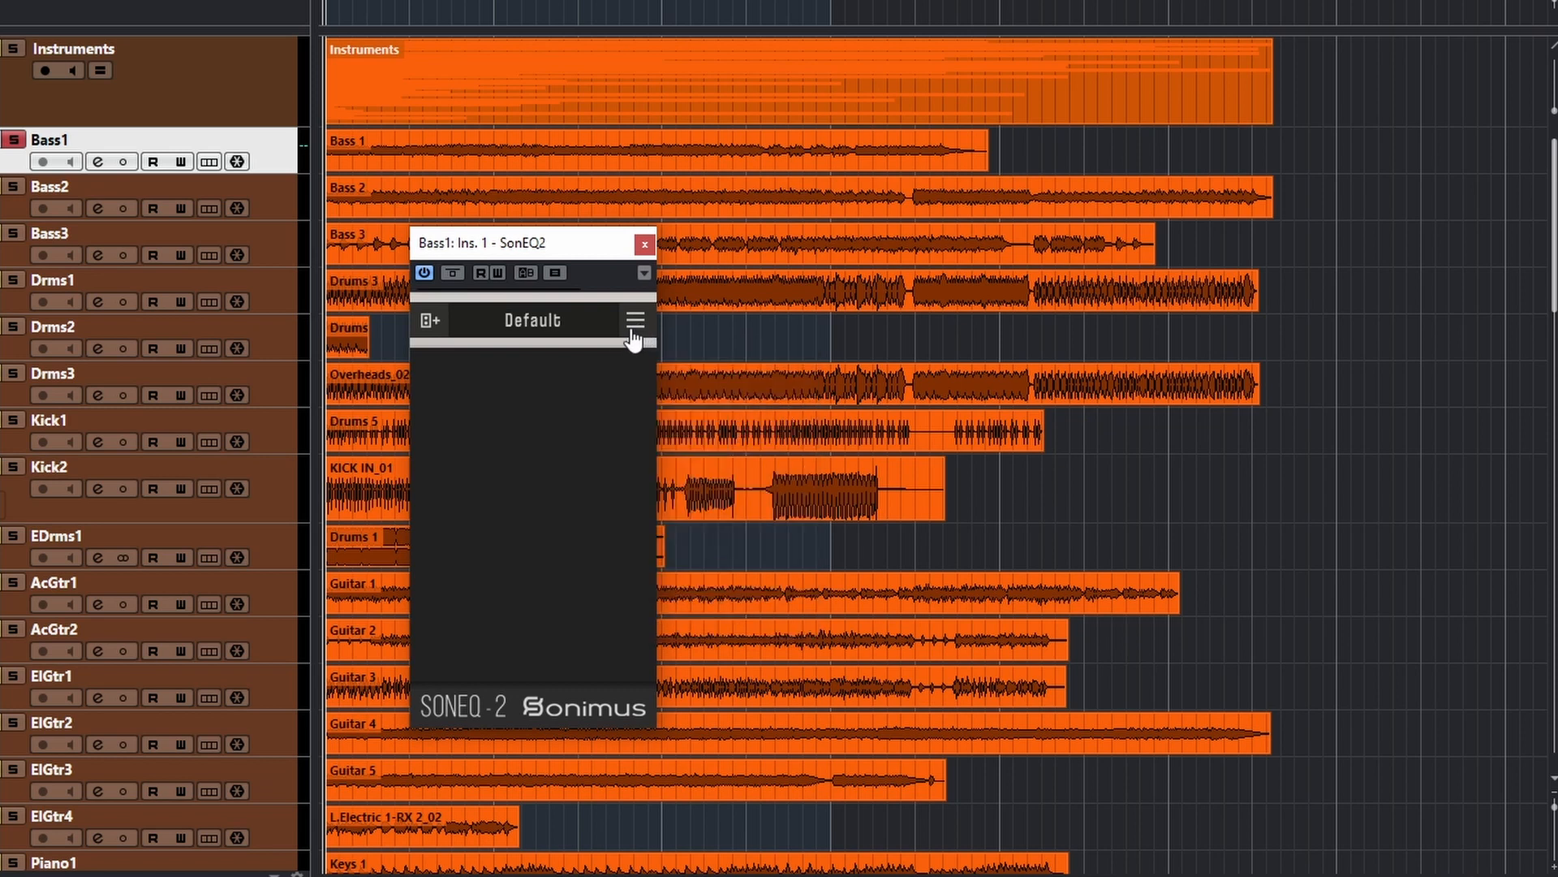
left_click(526, 320)
mouse_move(555, 388)
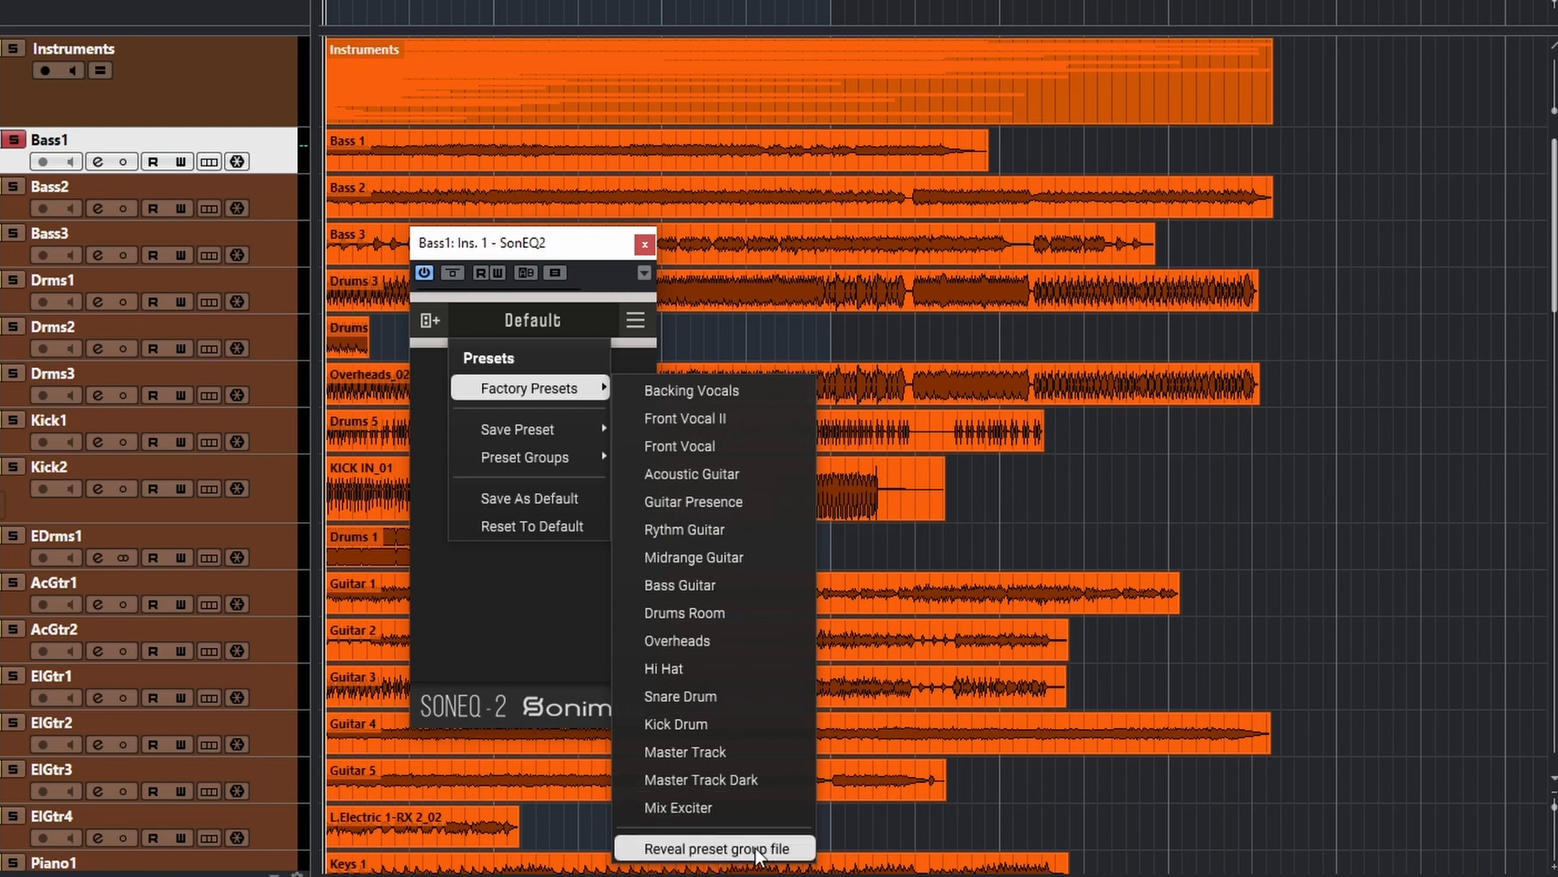
mouse_move(522, 457)
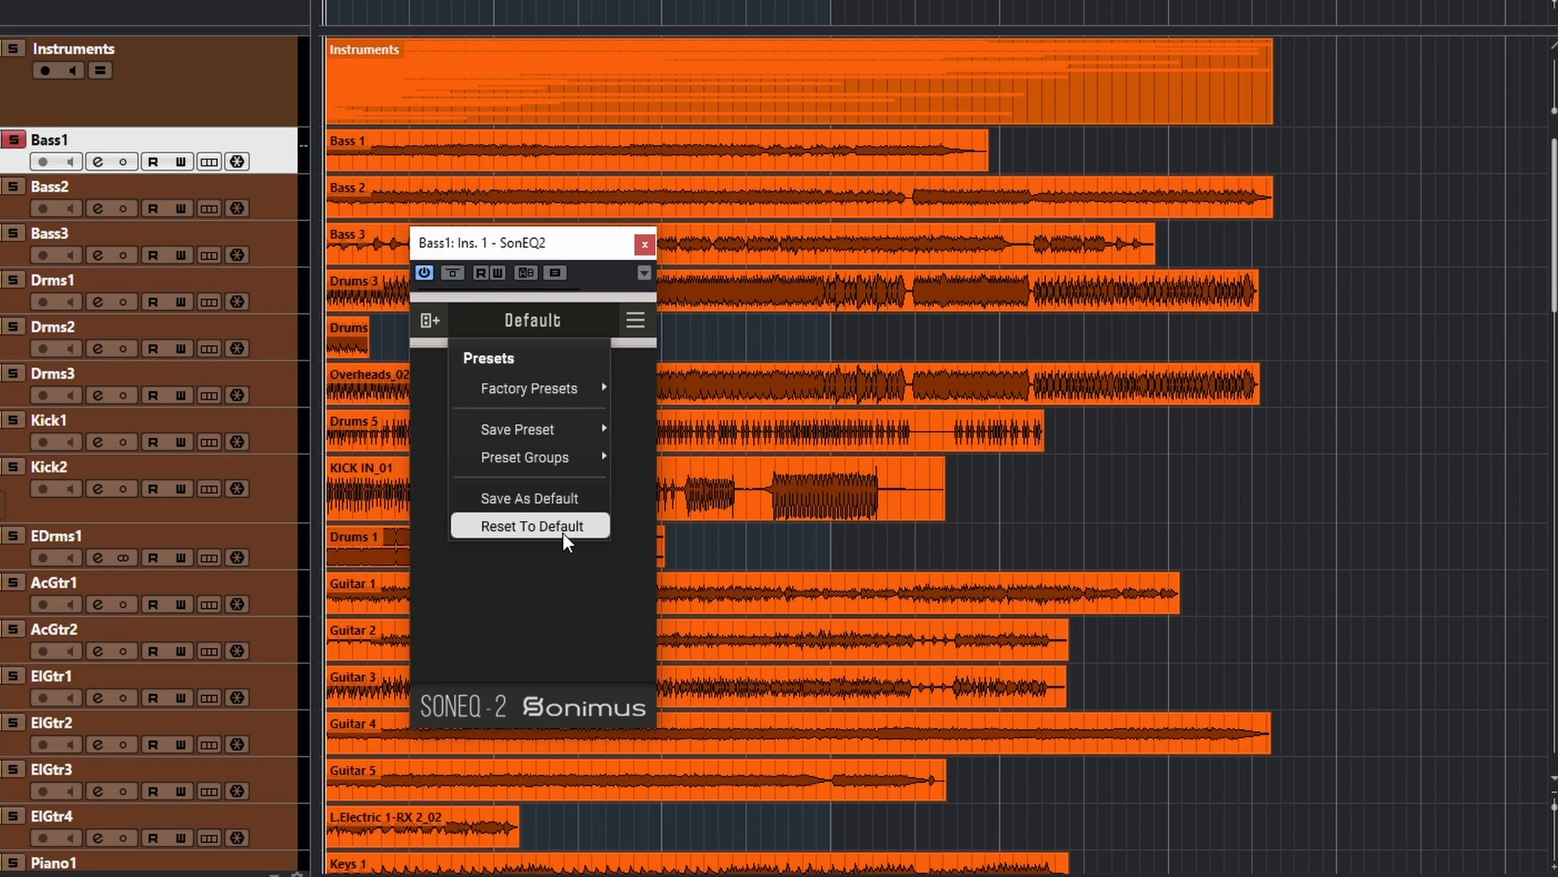
left_click(422, 386)
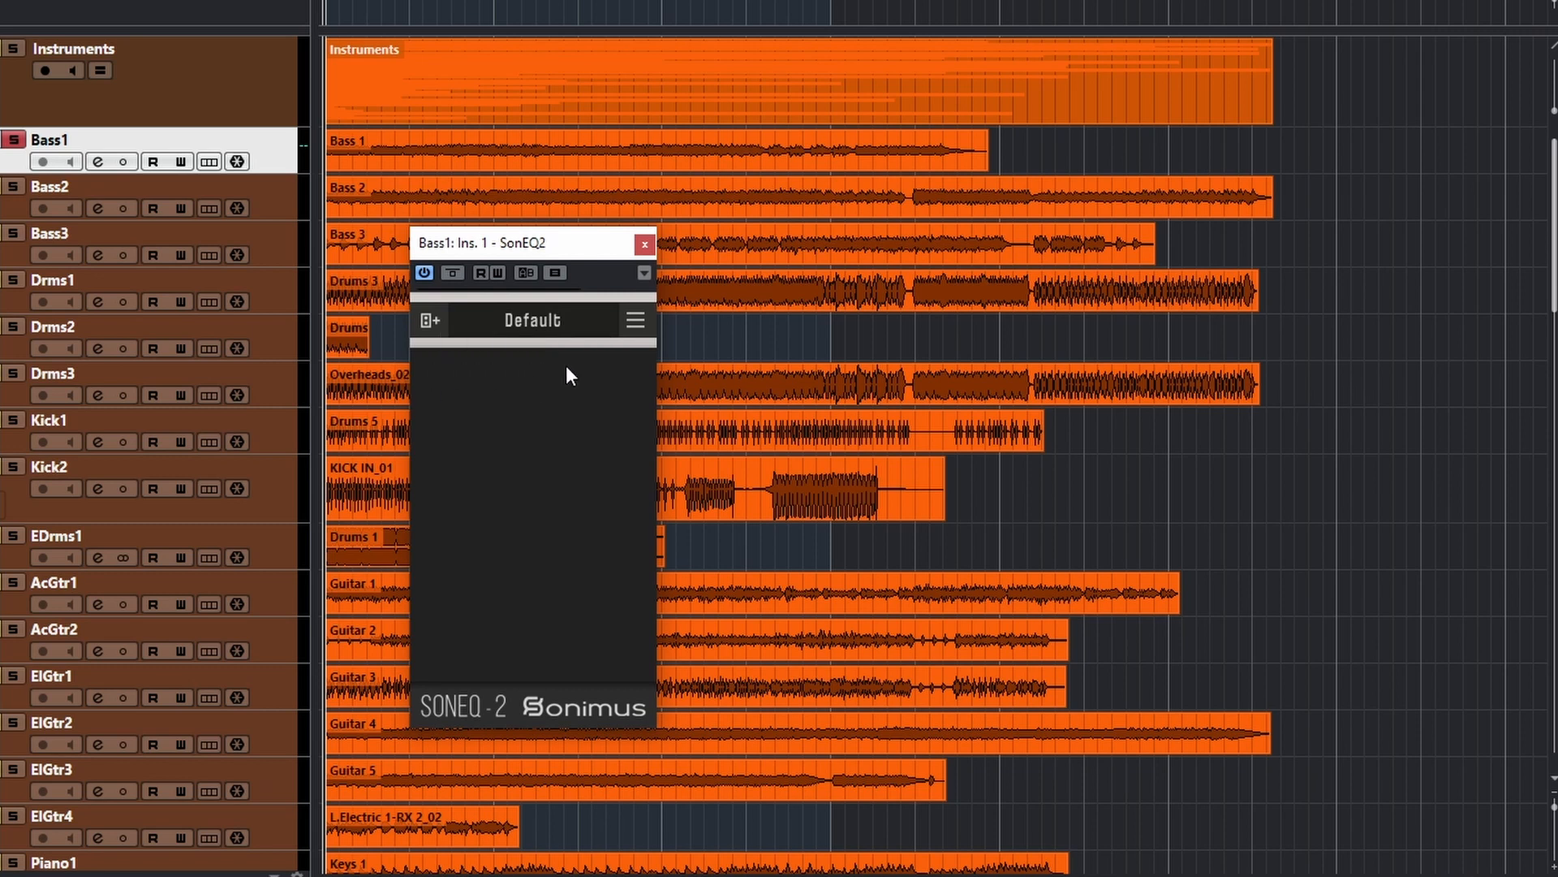
- Examine SonEQ2's undo, GUI scale and oversampling options, keeping the current settings
left_click(636, 319)
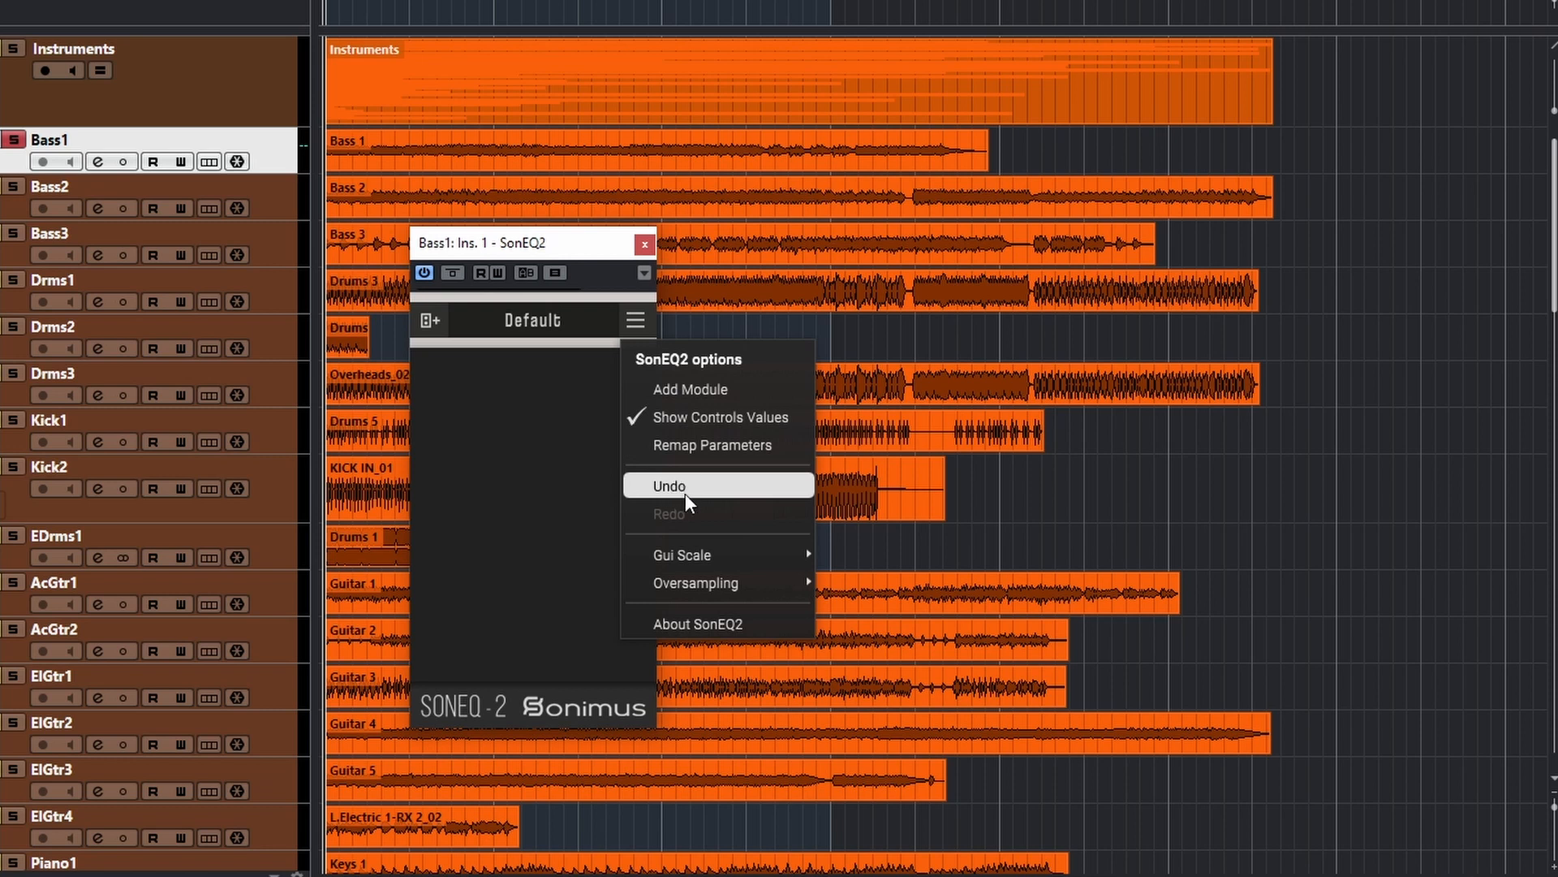
mouse_move(707, 555)
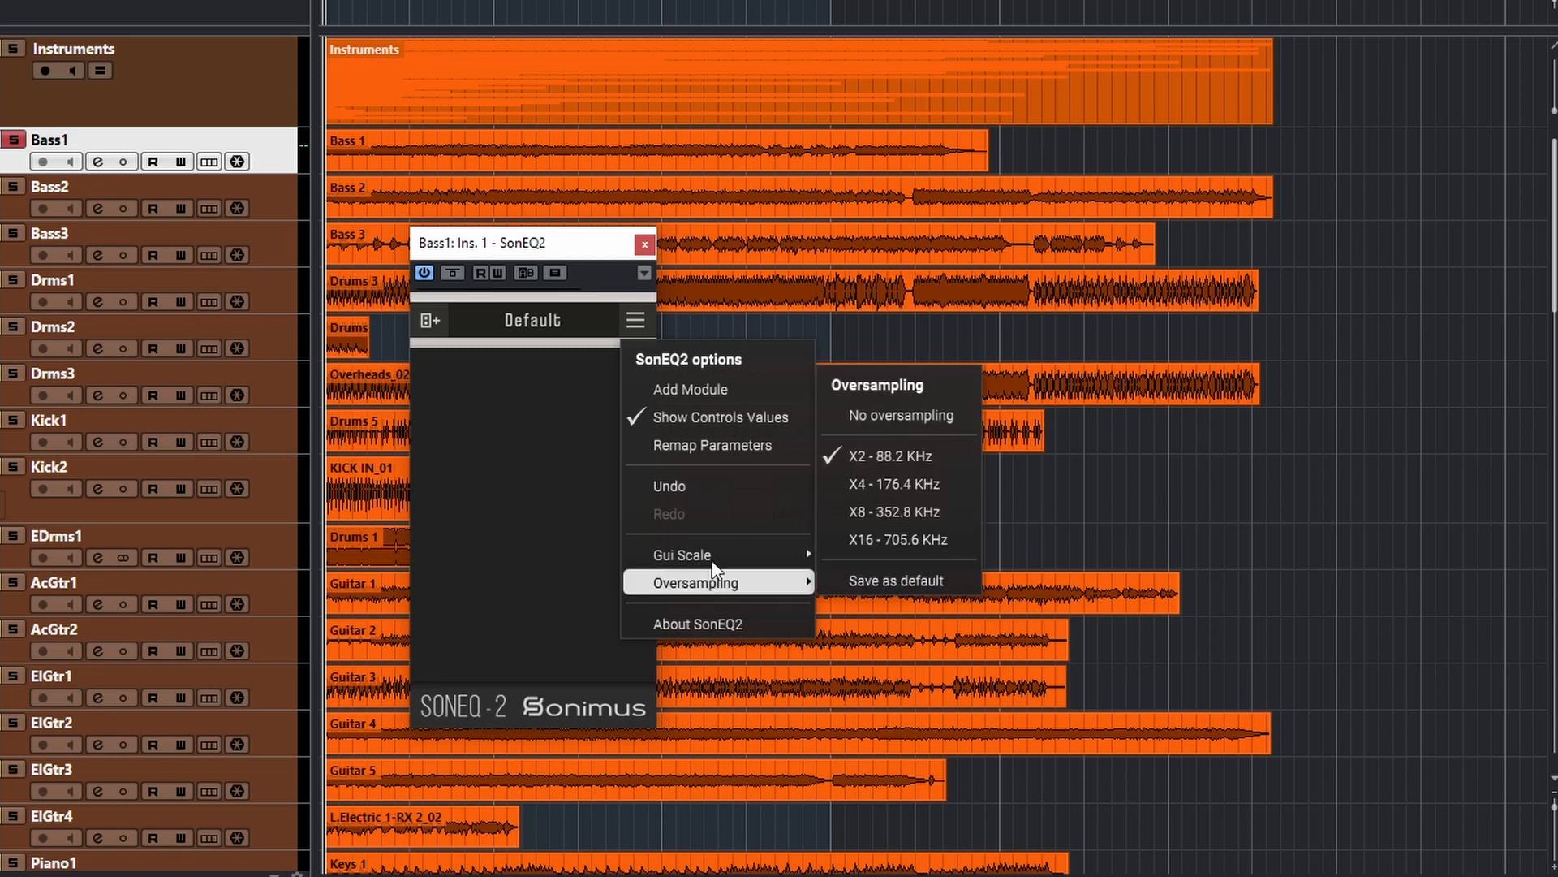
left_click(562, 258)
left_click_drag(562, 258, 502, 96)
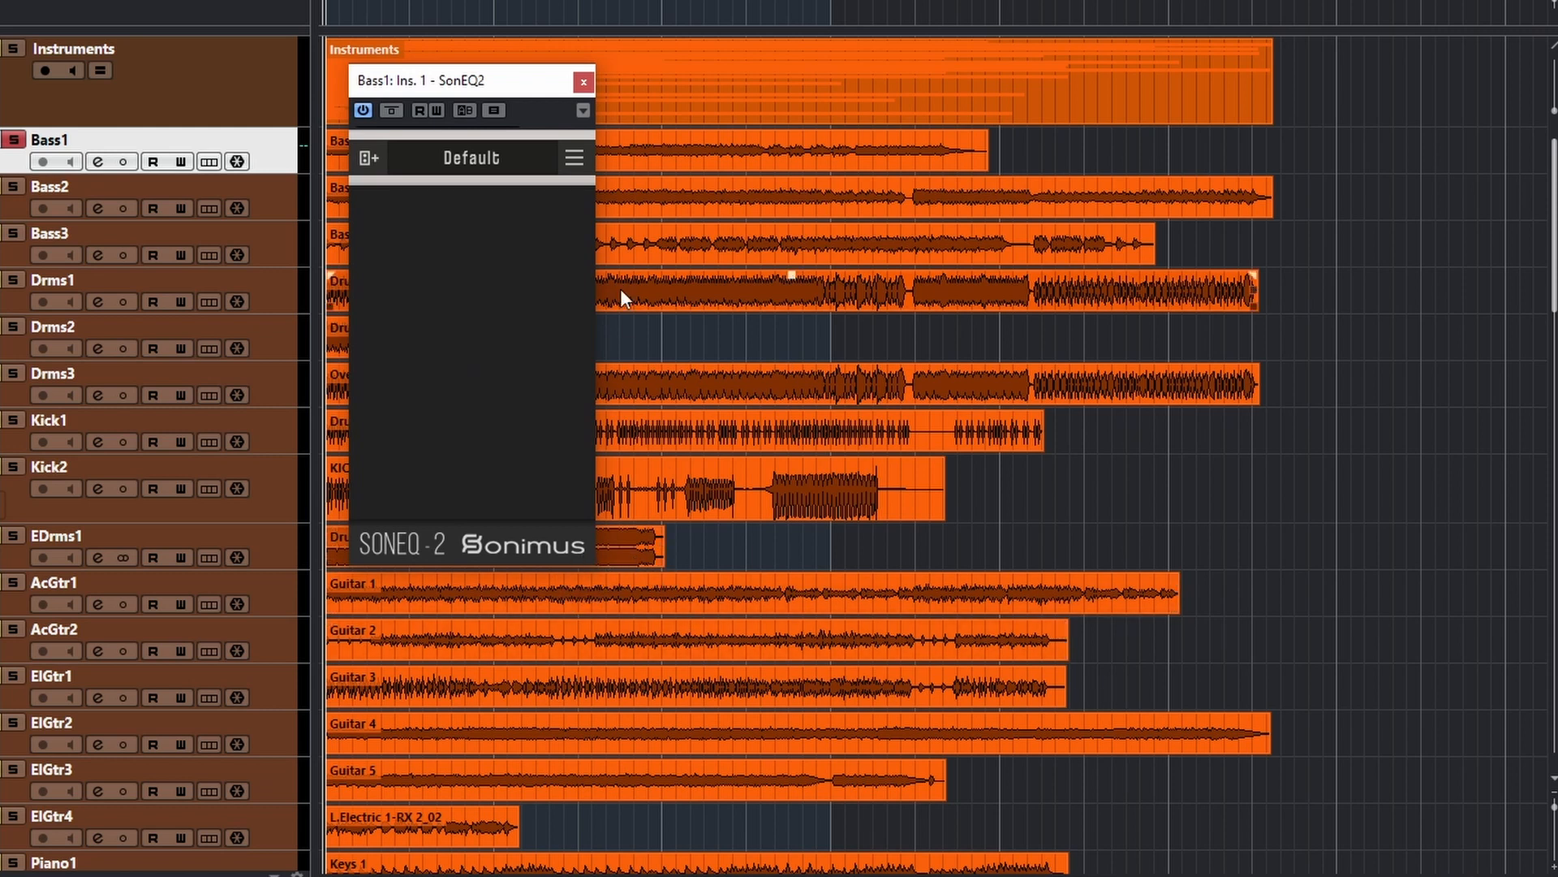
left_click_drag(535, 83, 558, 96)
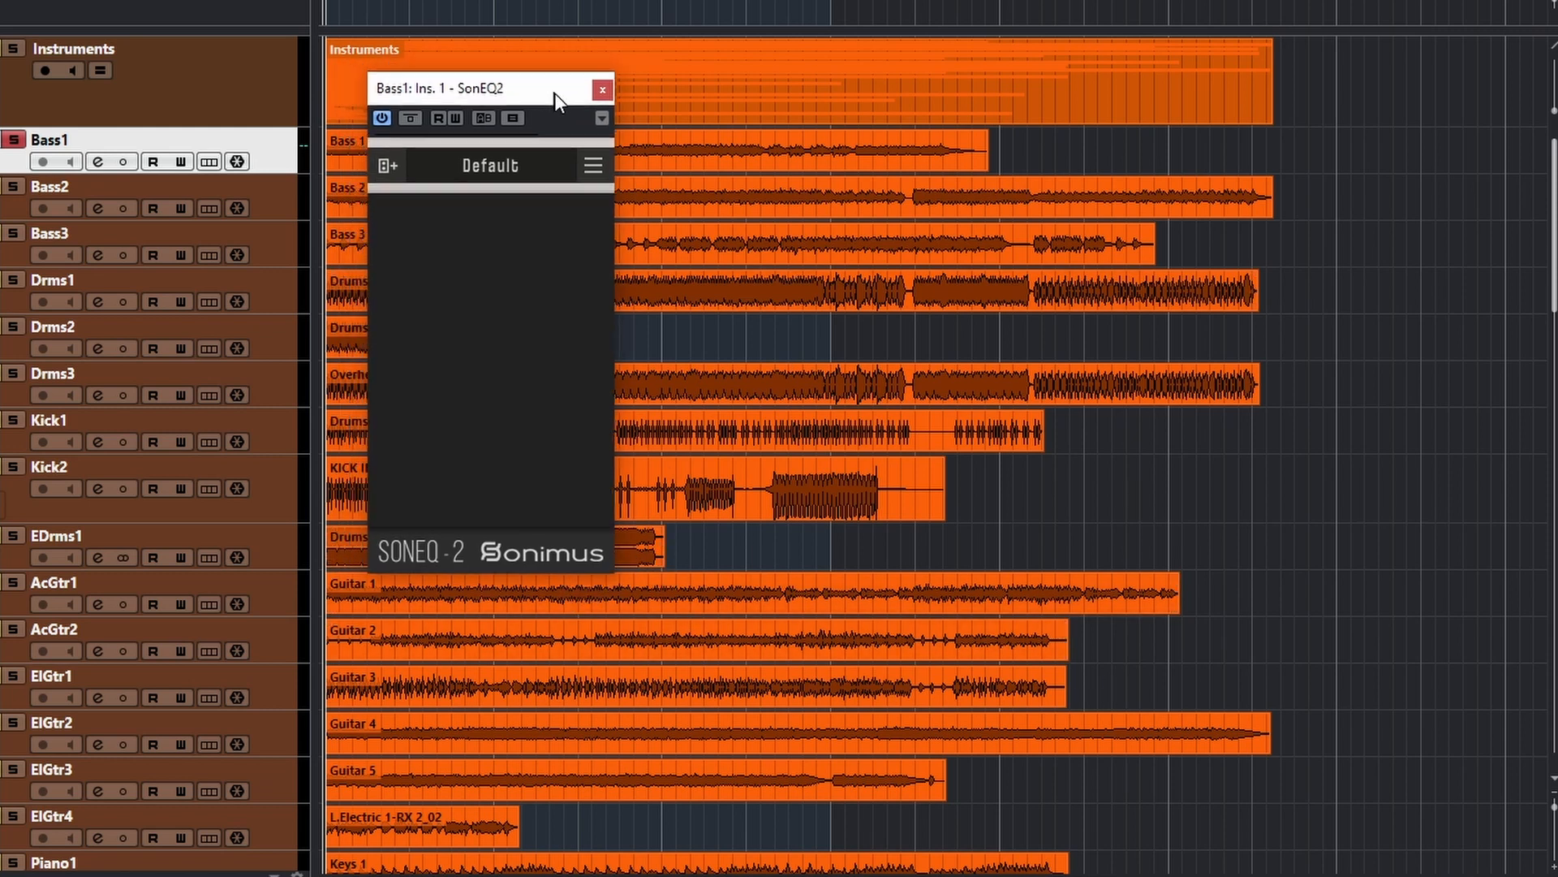
left_click(586, 177)
mouse_move(685, 431)
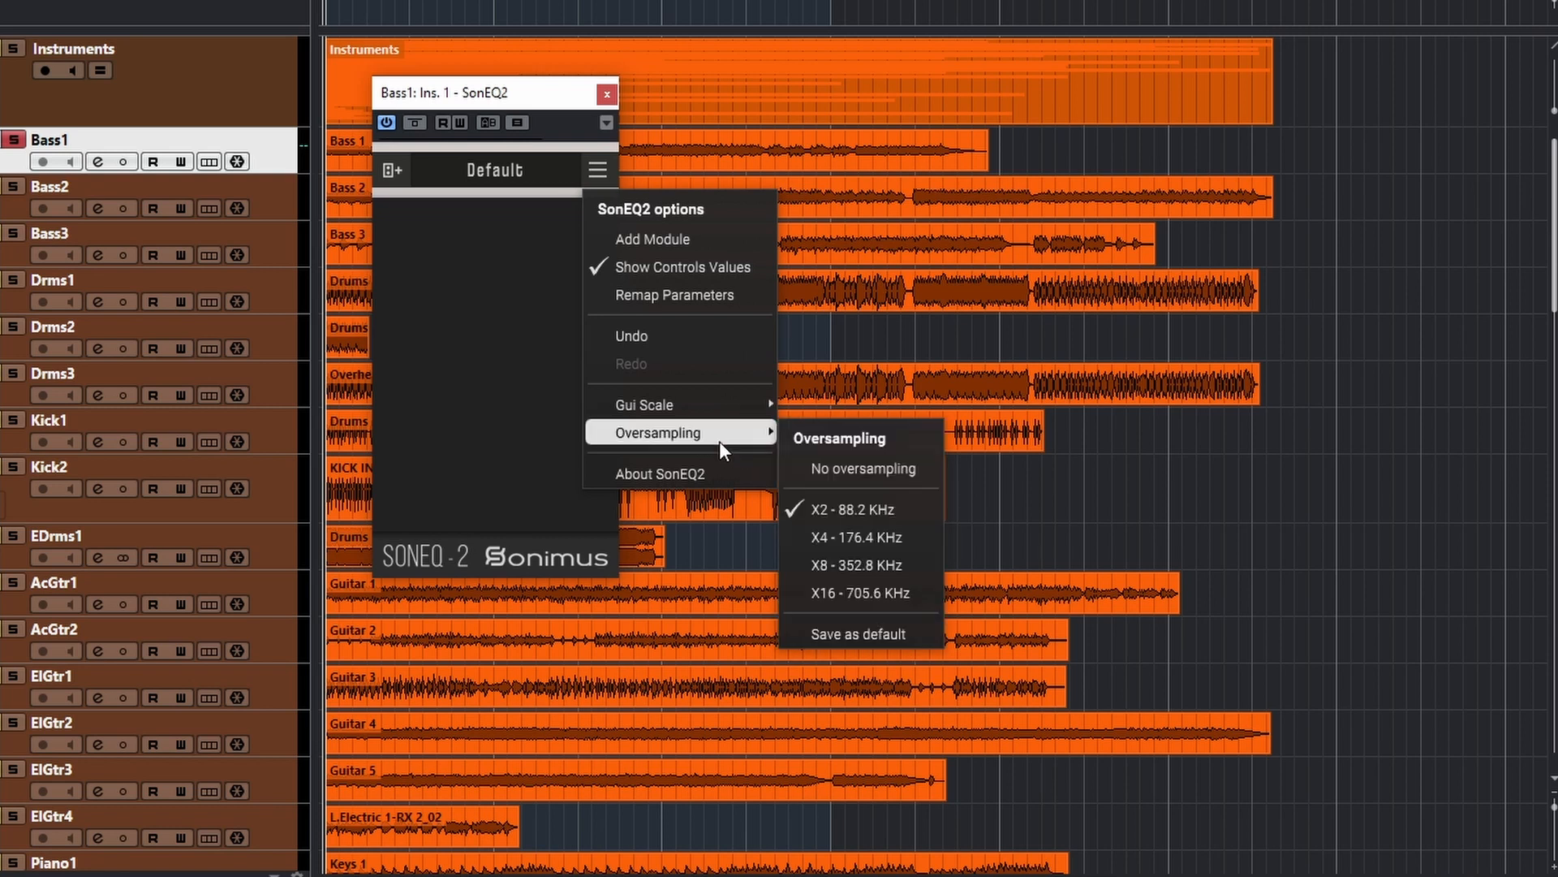
left_click(542, 464)
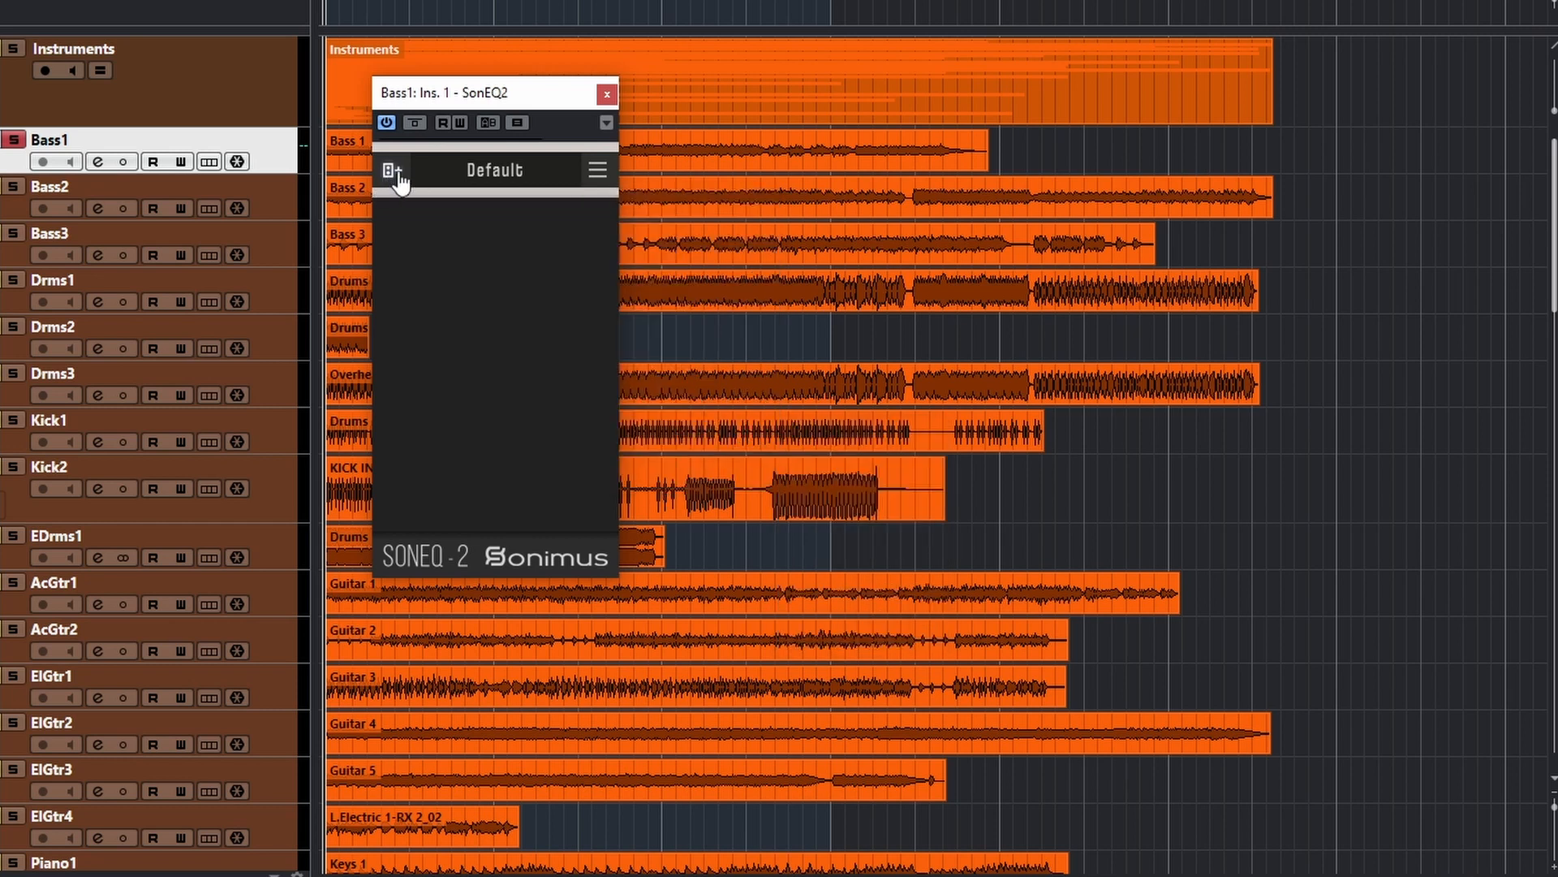
- Look through the available SonEQ2 modules and add the Low module to the empty rack
left_click(392, 173)
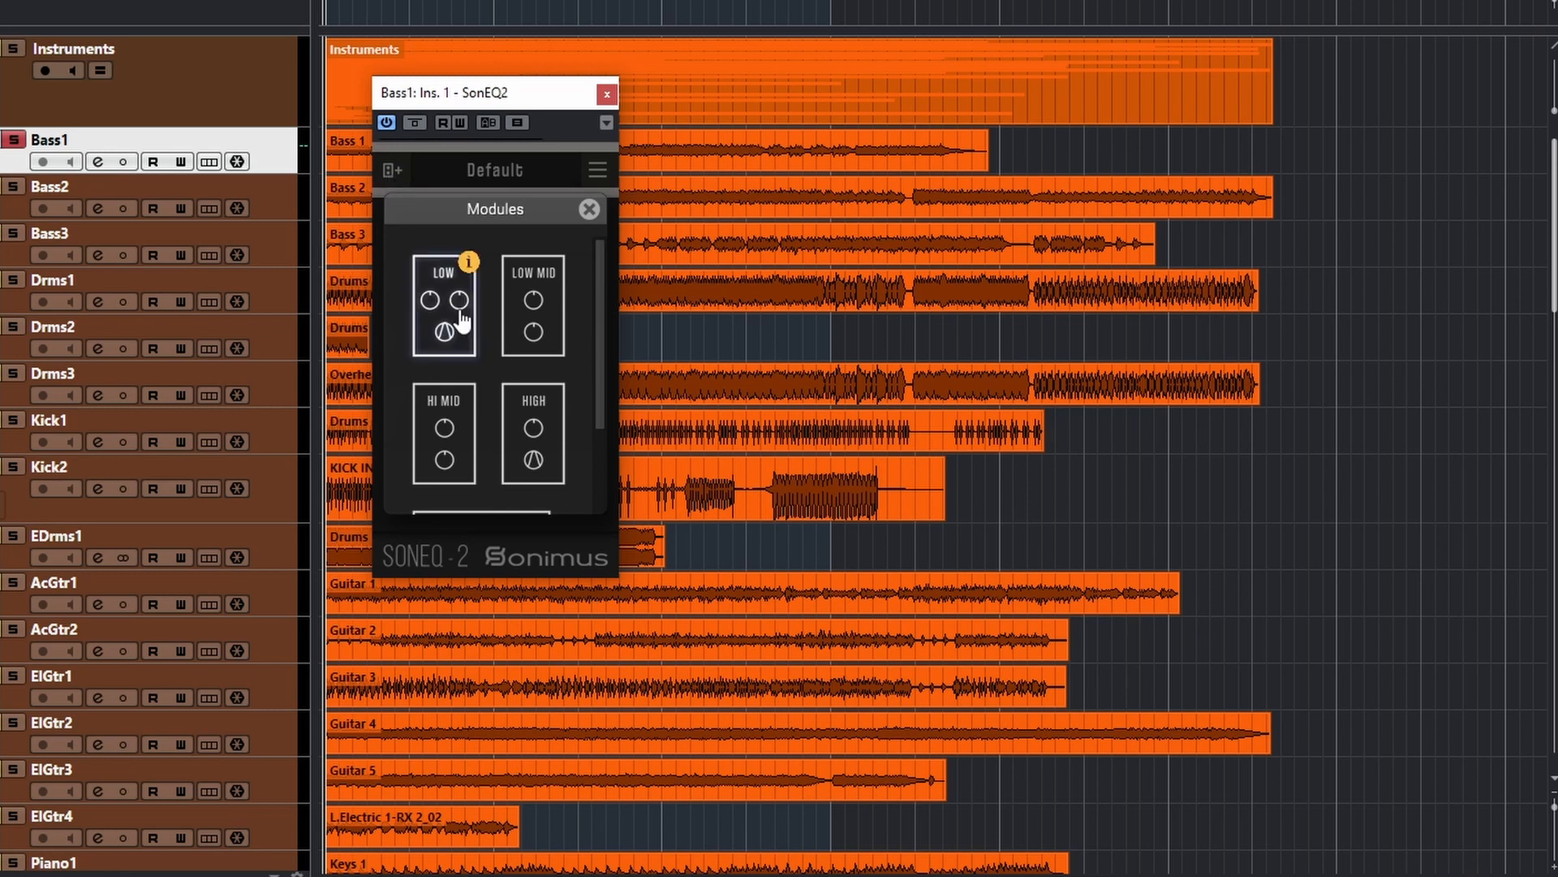
scroll(571, 418, "down", 2)
scroll(573, 418, "up", 2)
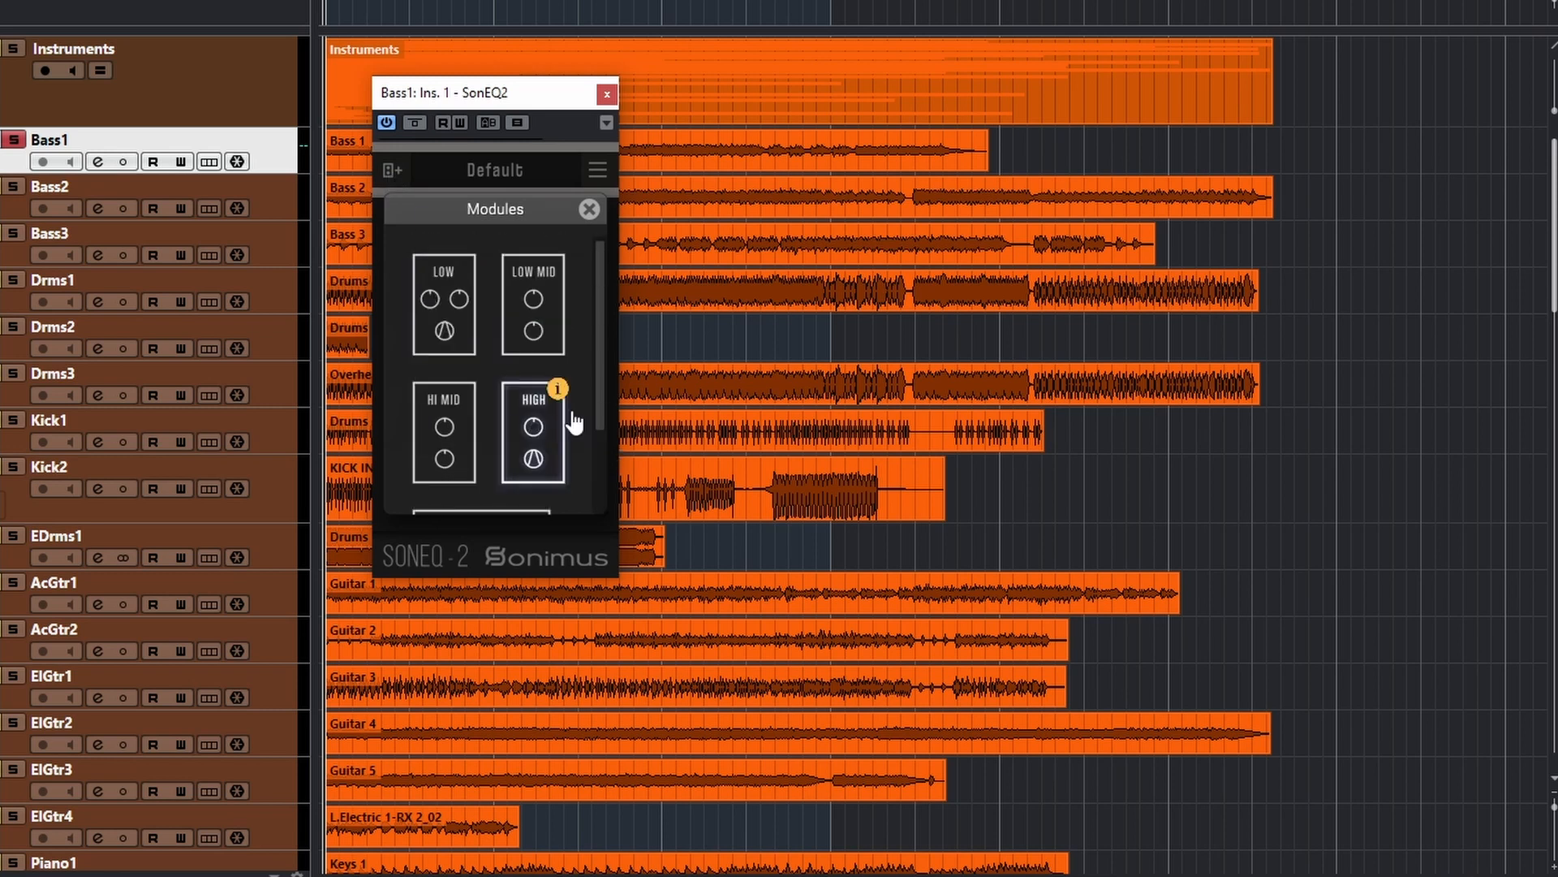
scroll(572, 418, "down", 2)
scroll(572, 418, "up", 2)
scroll(536, 455, "down", 1)
scroll(539, 455, "down", 1)
scroll(528, 457, "up", 3)
scroll(532, 459, "down", 2)
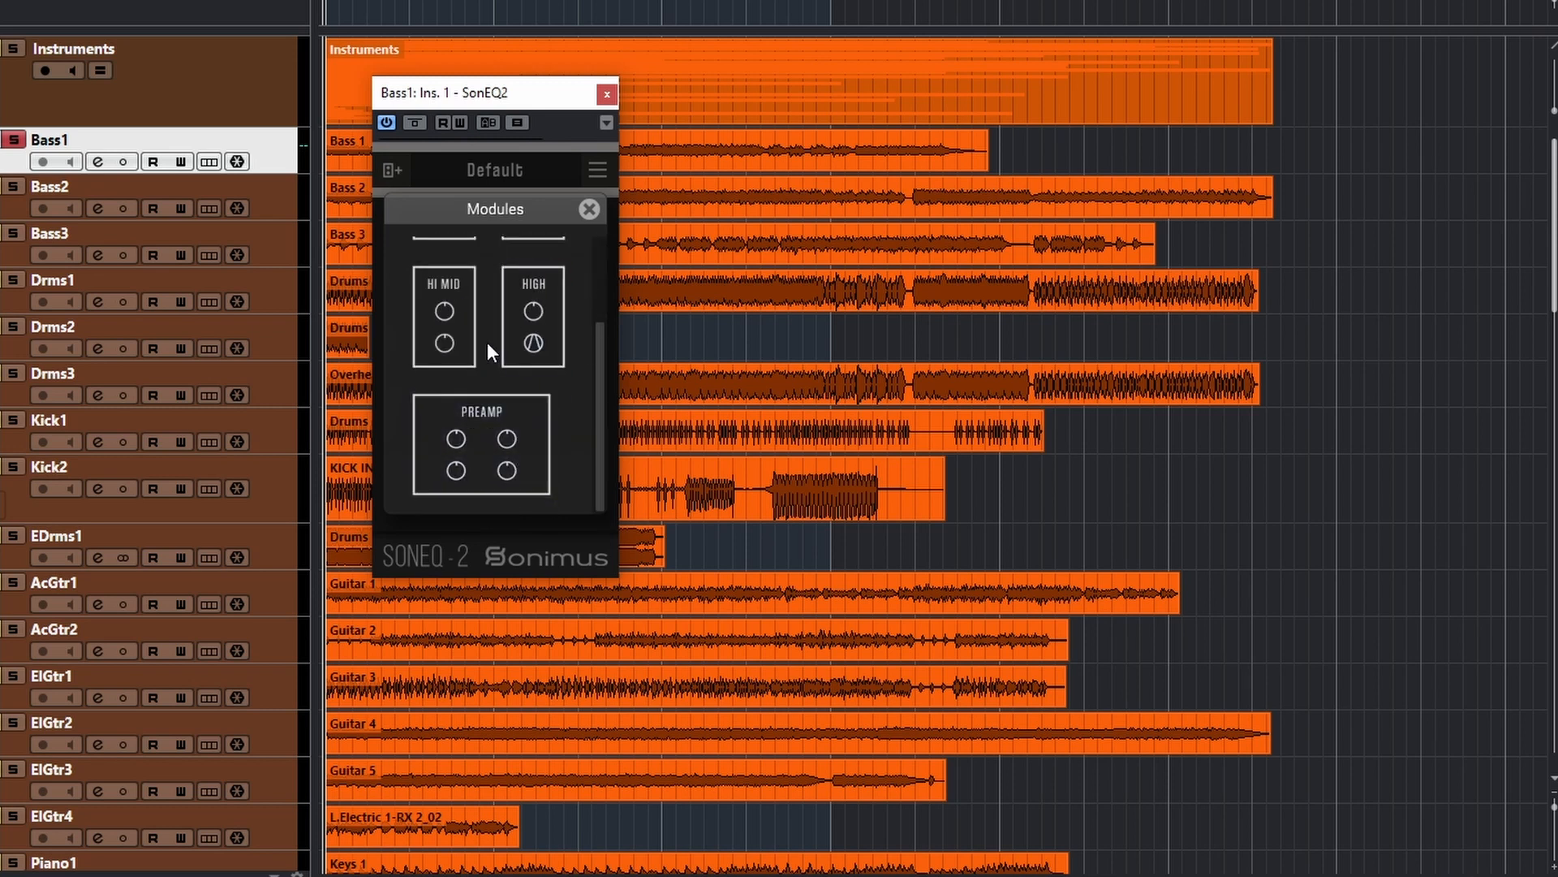
scroll(487, 343, "up", 2)
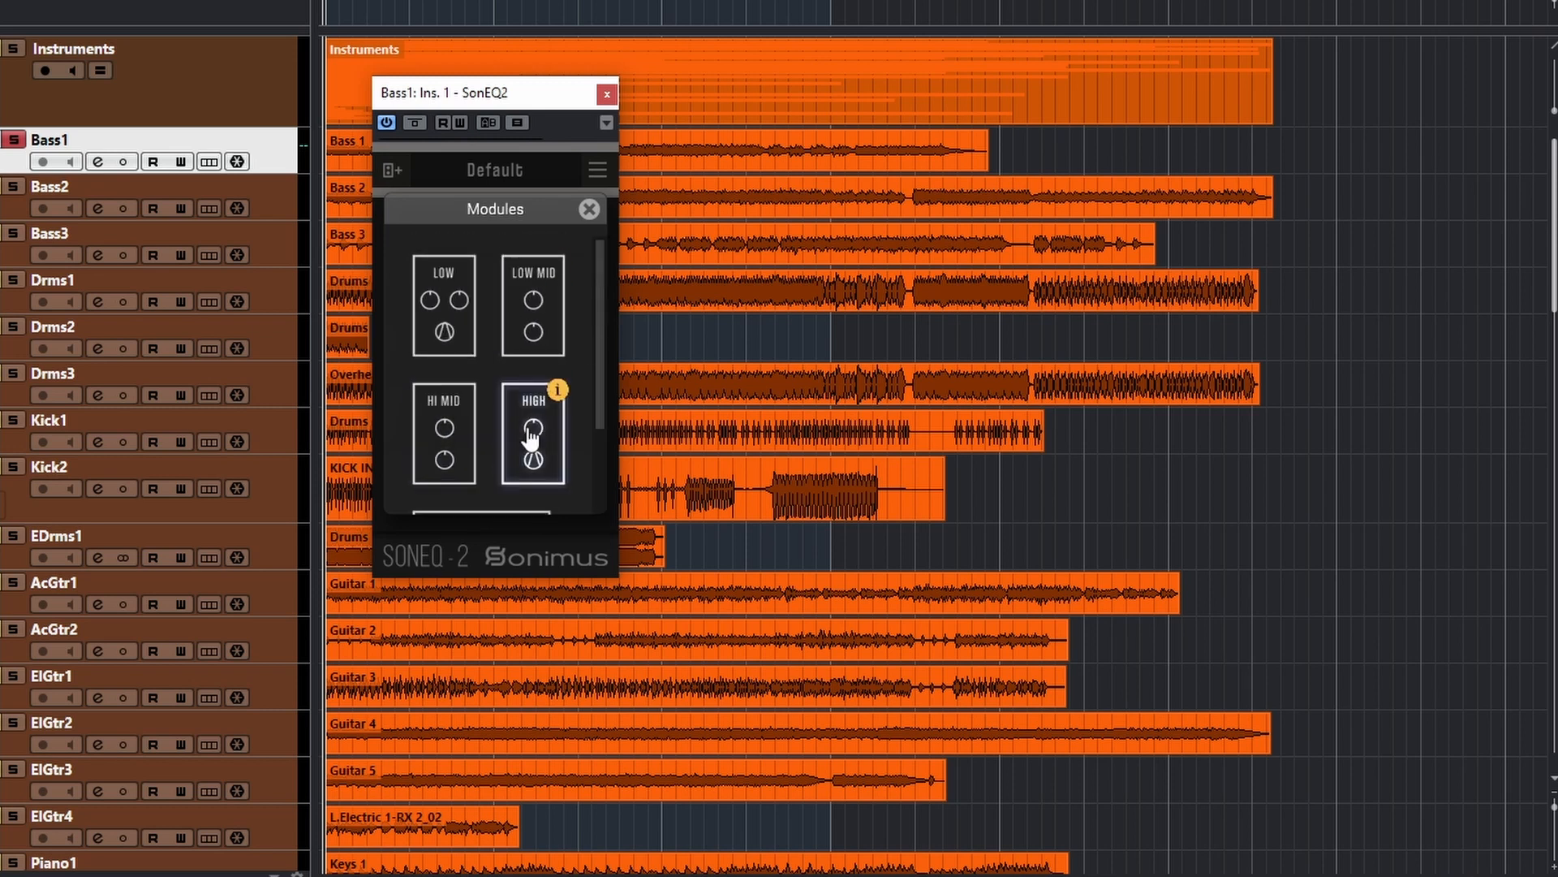
left_click(458, 298)
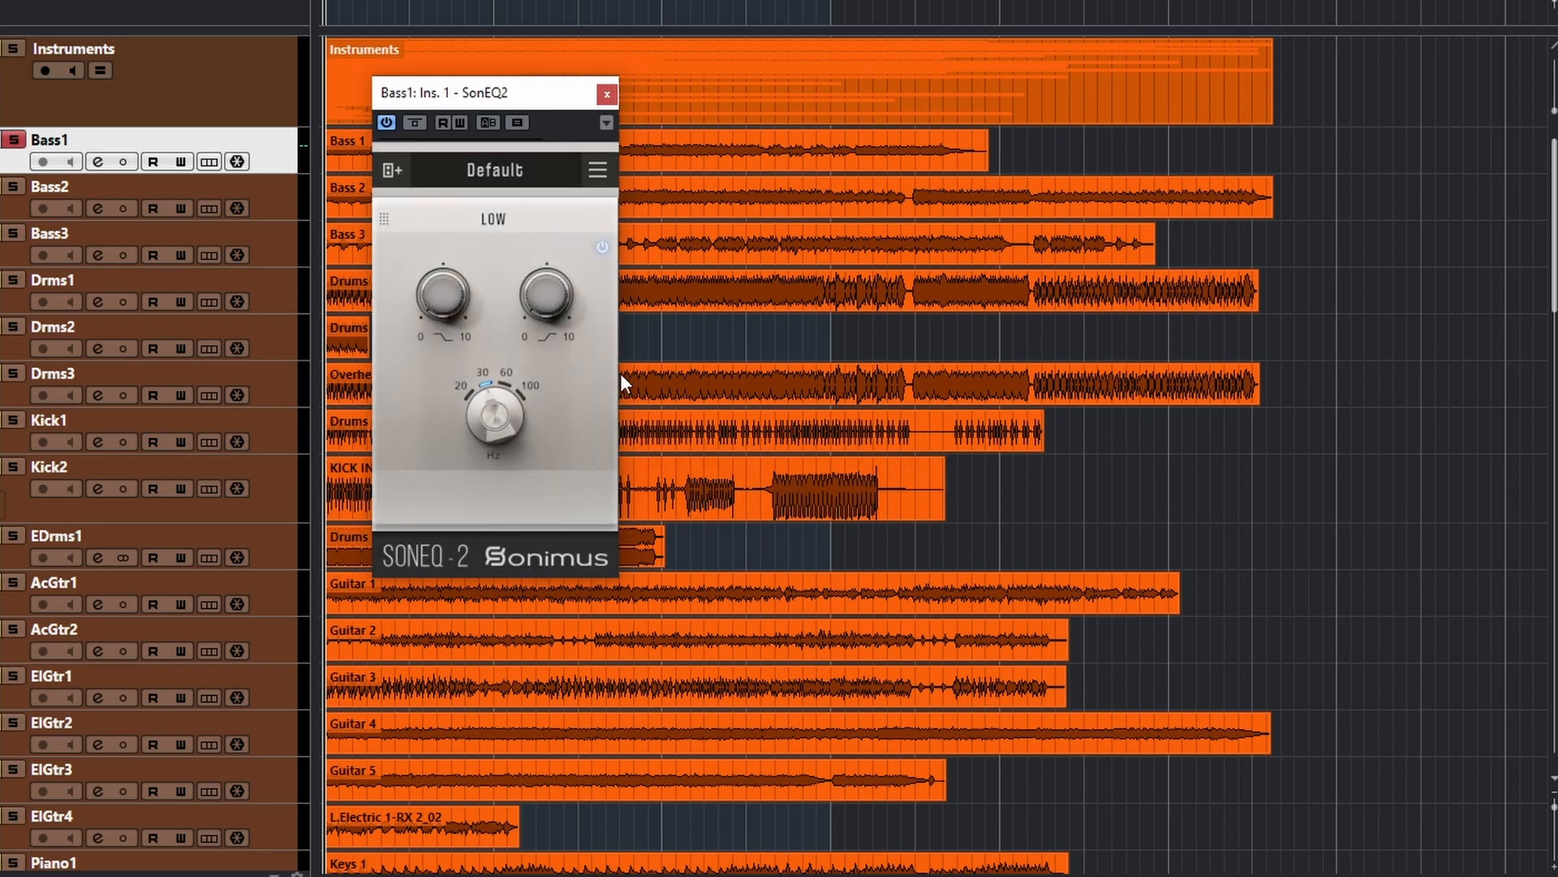
- Add the Low Mid, High, Preamp and a second High module, in that order, after the Low module
left_click(392, 169)
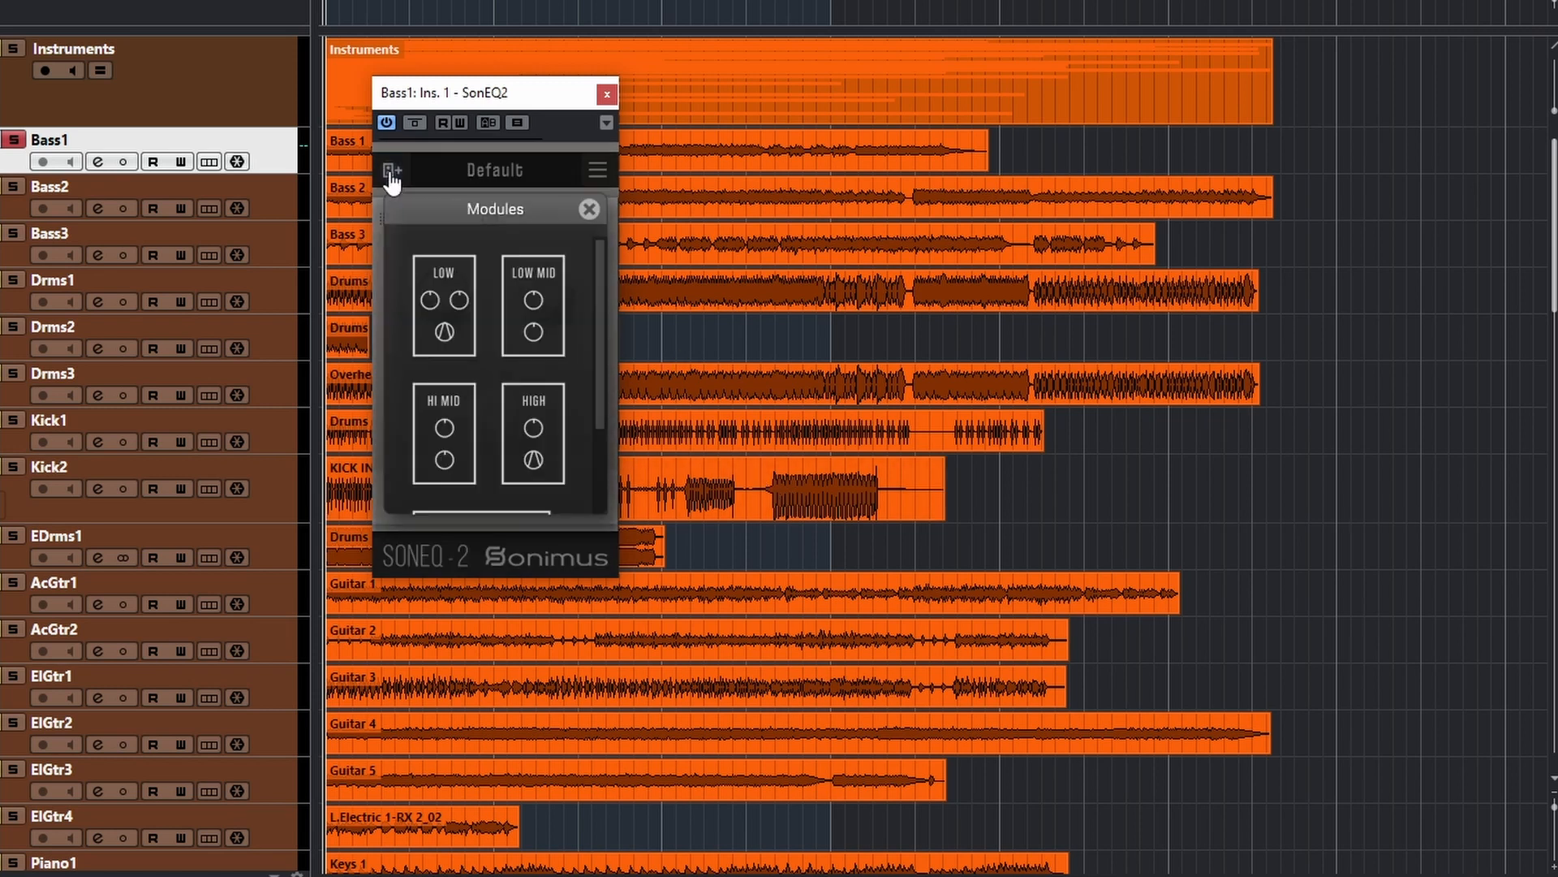
left_click(550, 323)
left_click(392, 170)
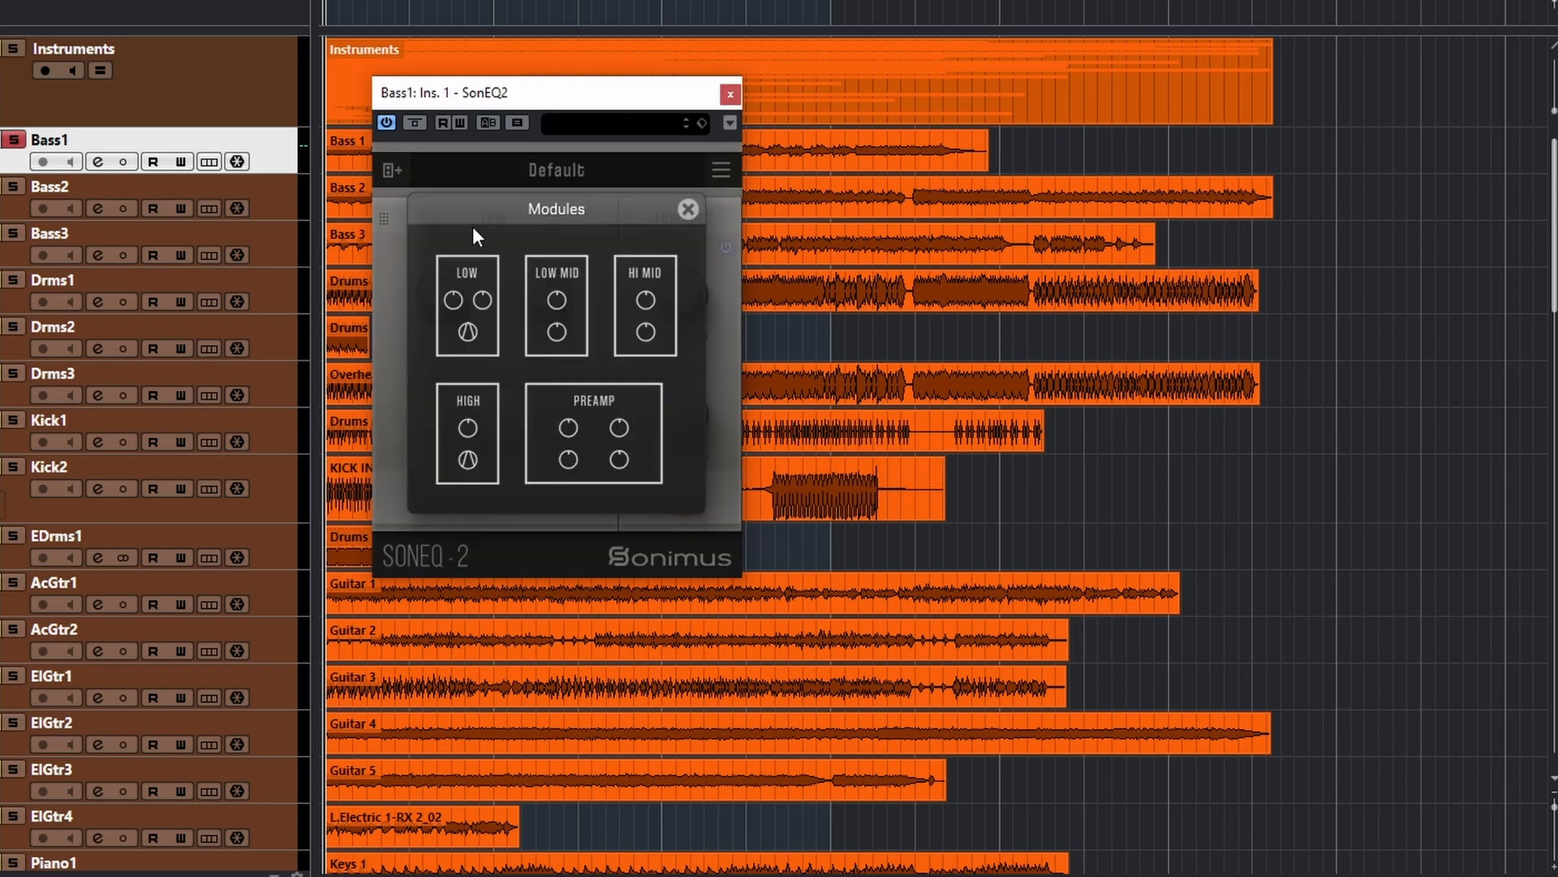
left_click(500, 436)
left_click(392, 170)
left_click(649, 441)
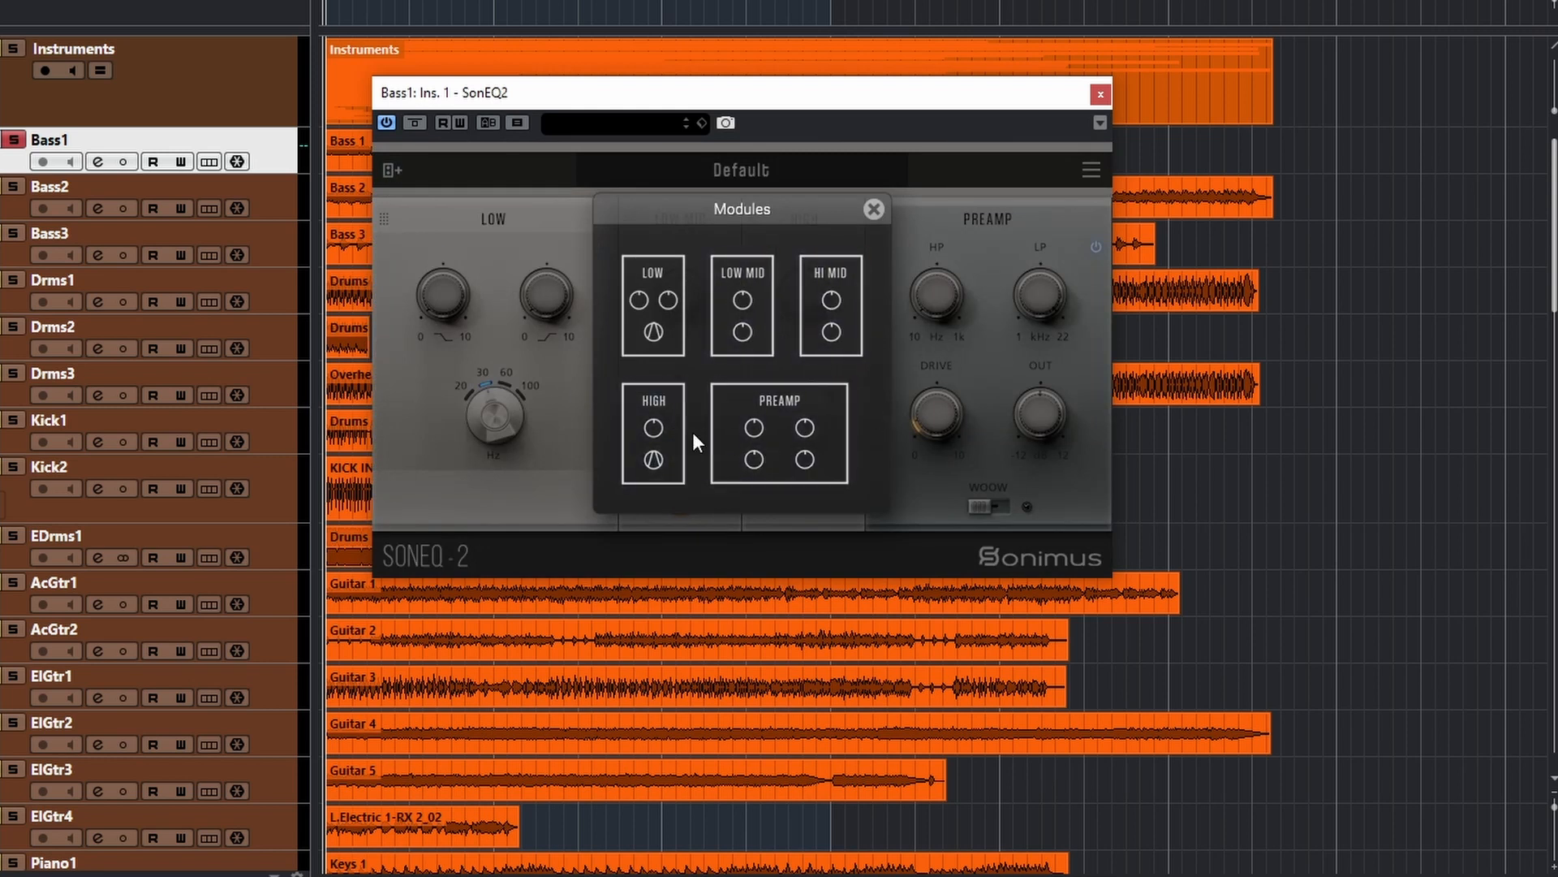
left_click(673, 446)
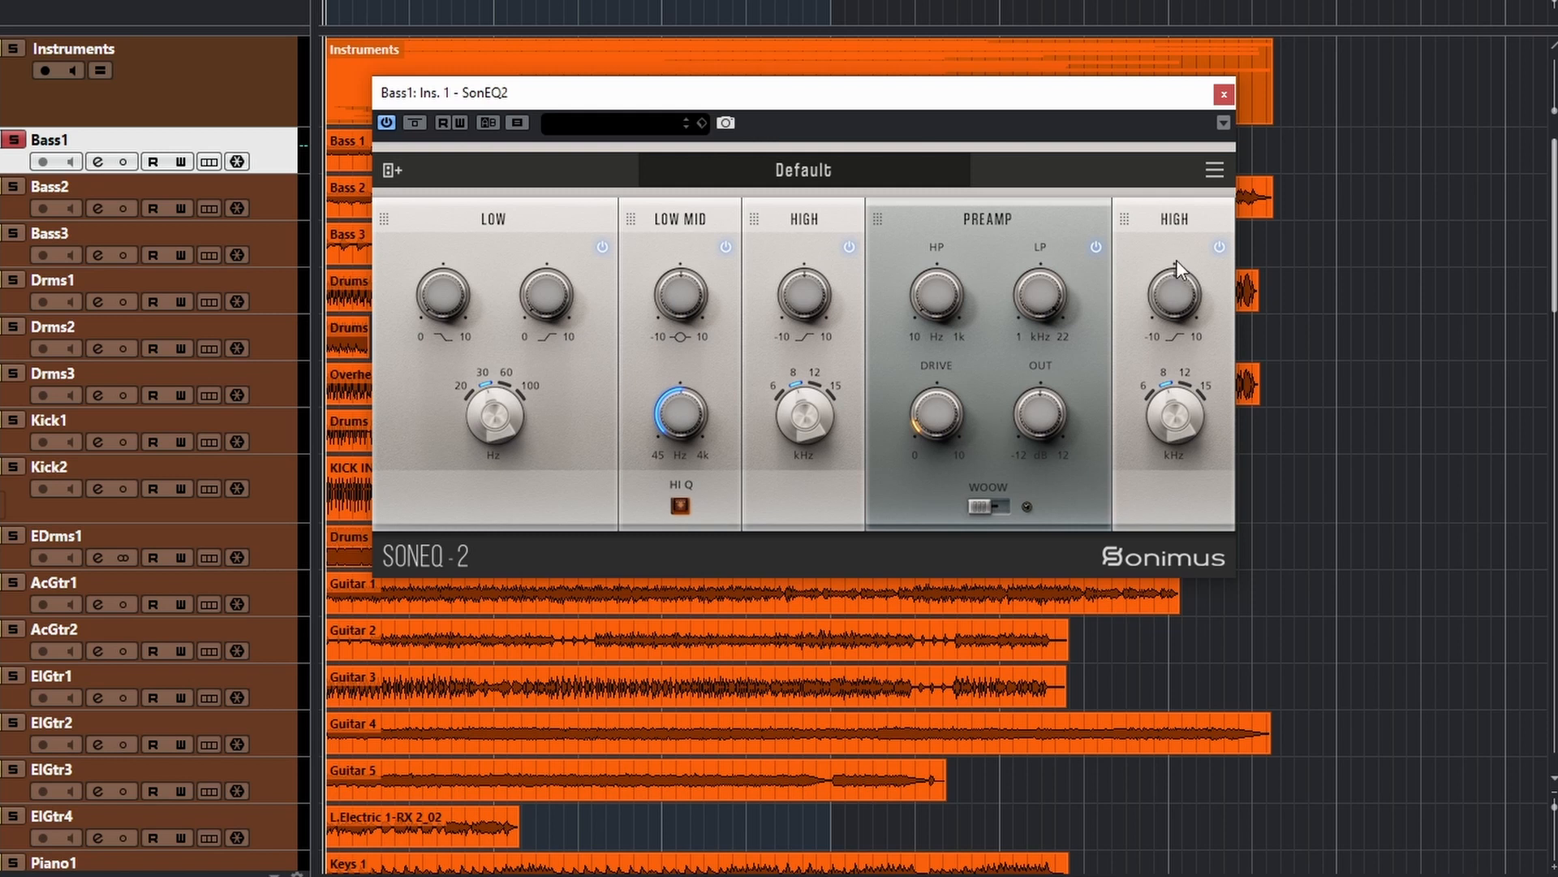
- Set the SonEQ2 GUI scale to 80%
left_click(1213, 180)
mouse_move(1279, 404)
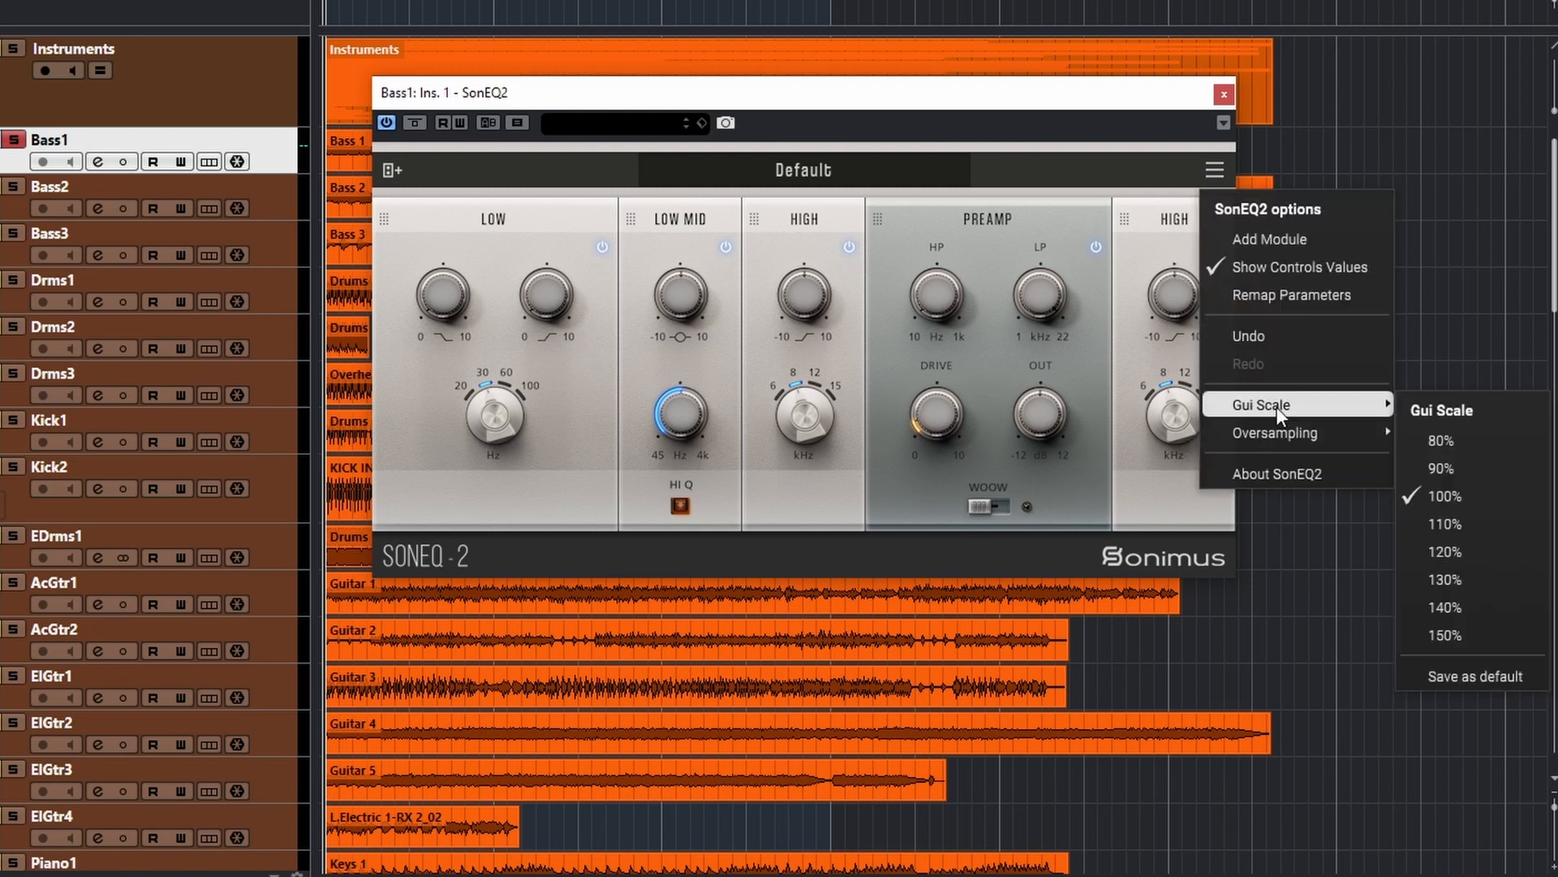
left_click(1438, 463)
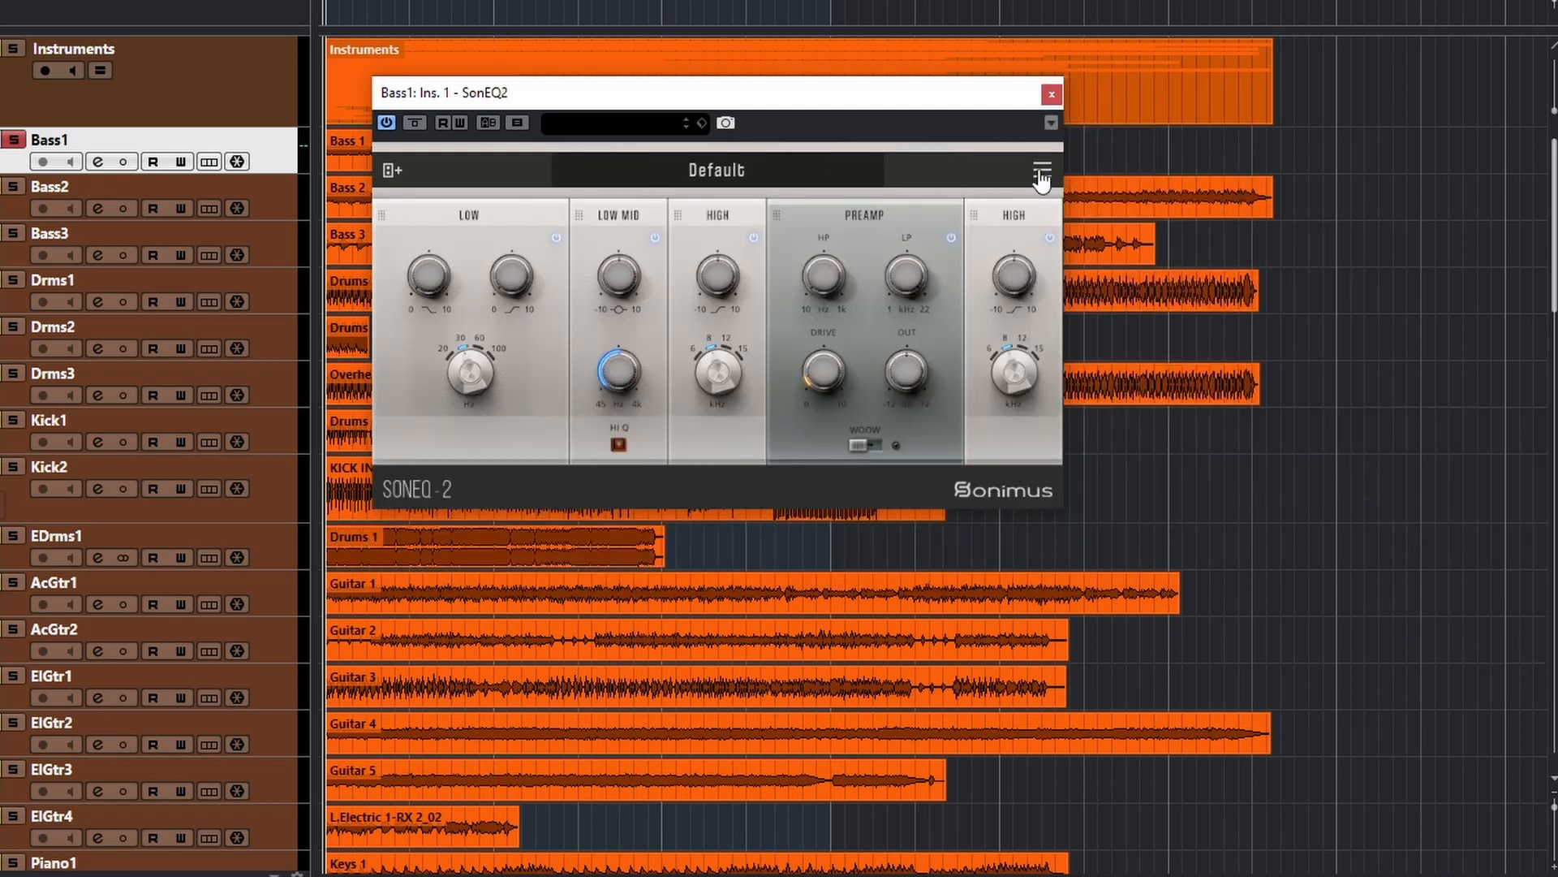
- Set the SonEQ2 GUI scale to 150% and reposition the plug-in window so all modules are on screen
left_click(1042, 169)
mouse_move(1136, 405)
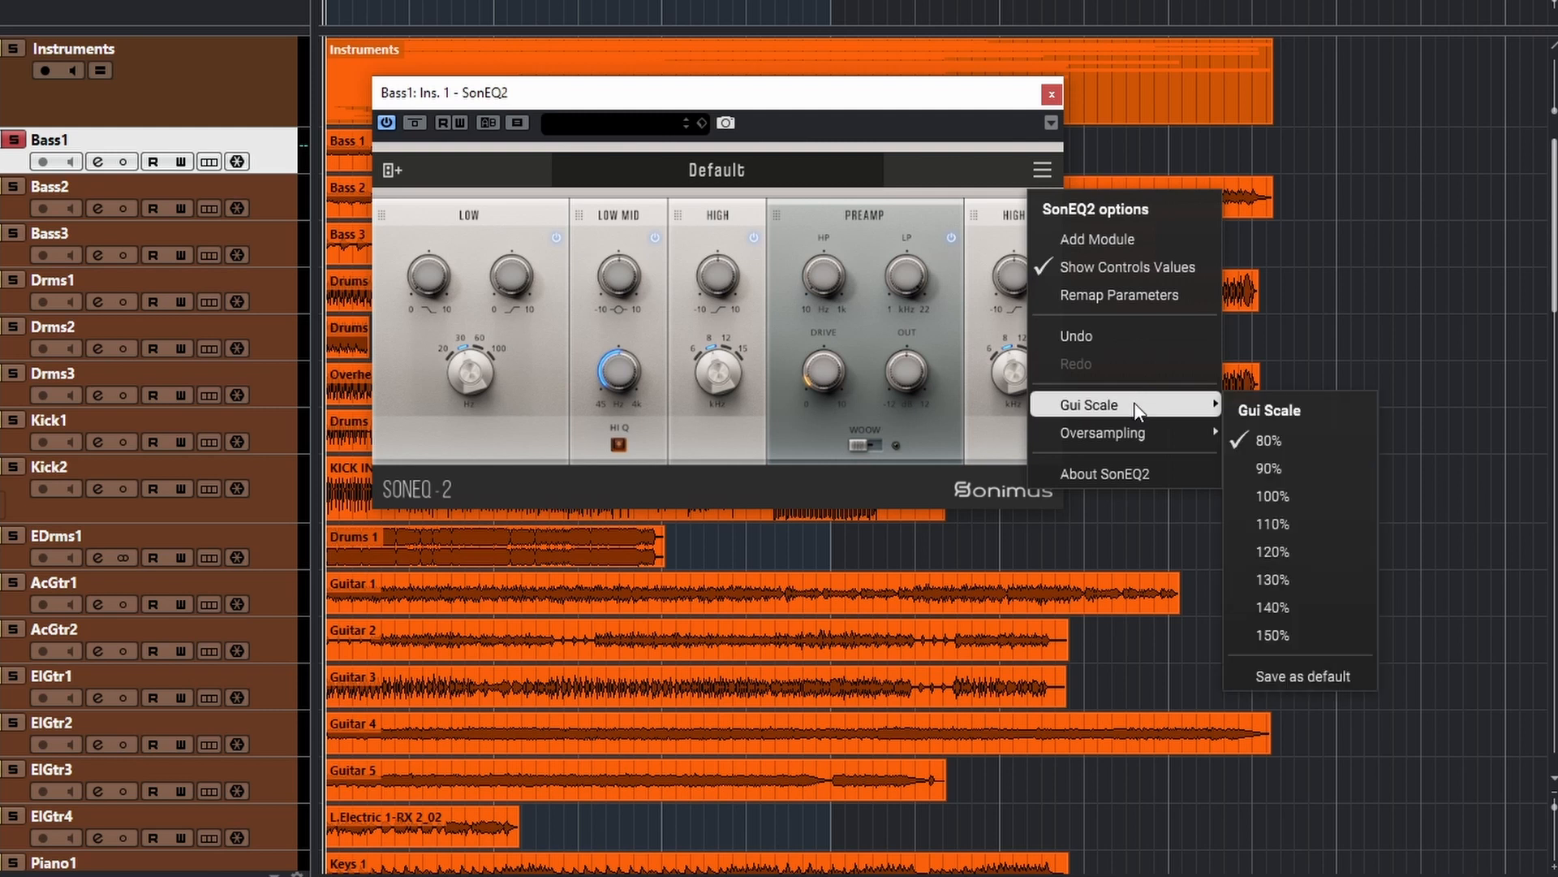
left_click(1308, 611)
left_click_drag(1120, 94, 949, 122)
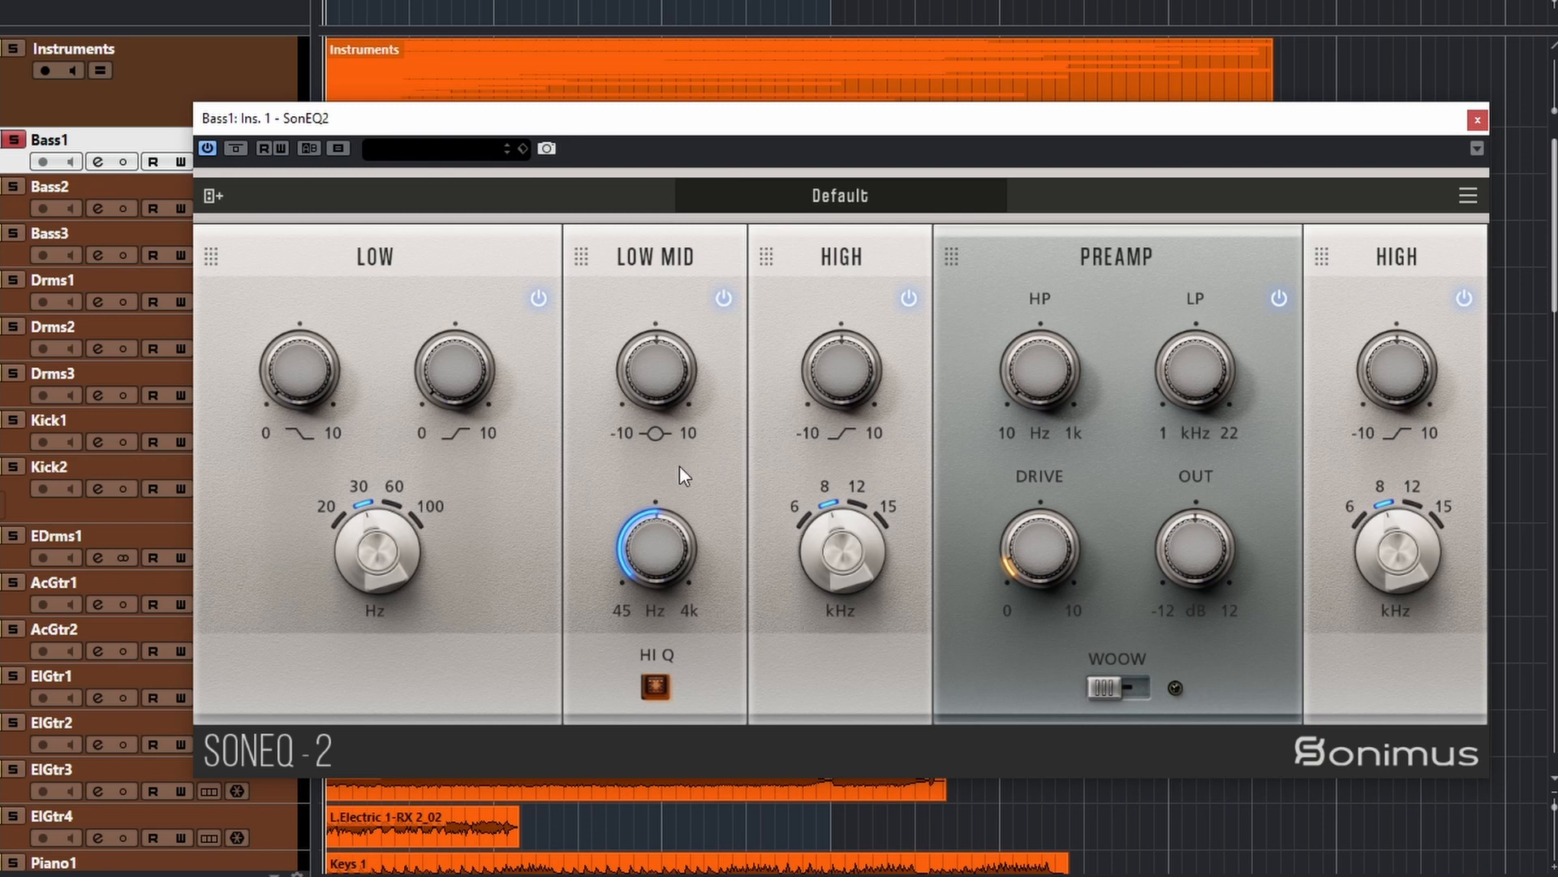
- Check the value display on the Low module's first gain knob and turn off Show Controls Values
mouse_move(299, 372)
left_mouse_down()
mouse_move(300, 292)
mouse_move(302, 370)
left_mouse_up()
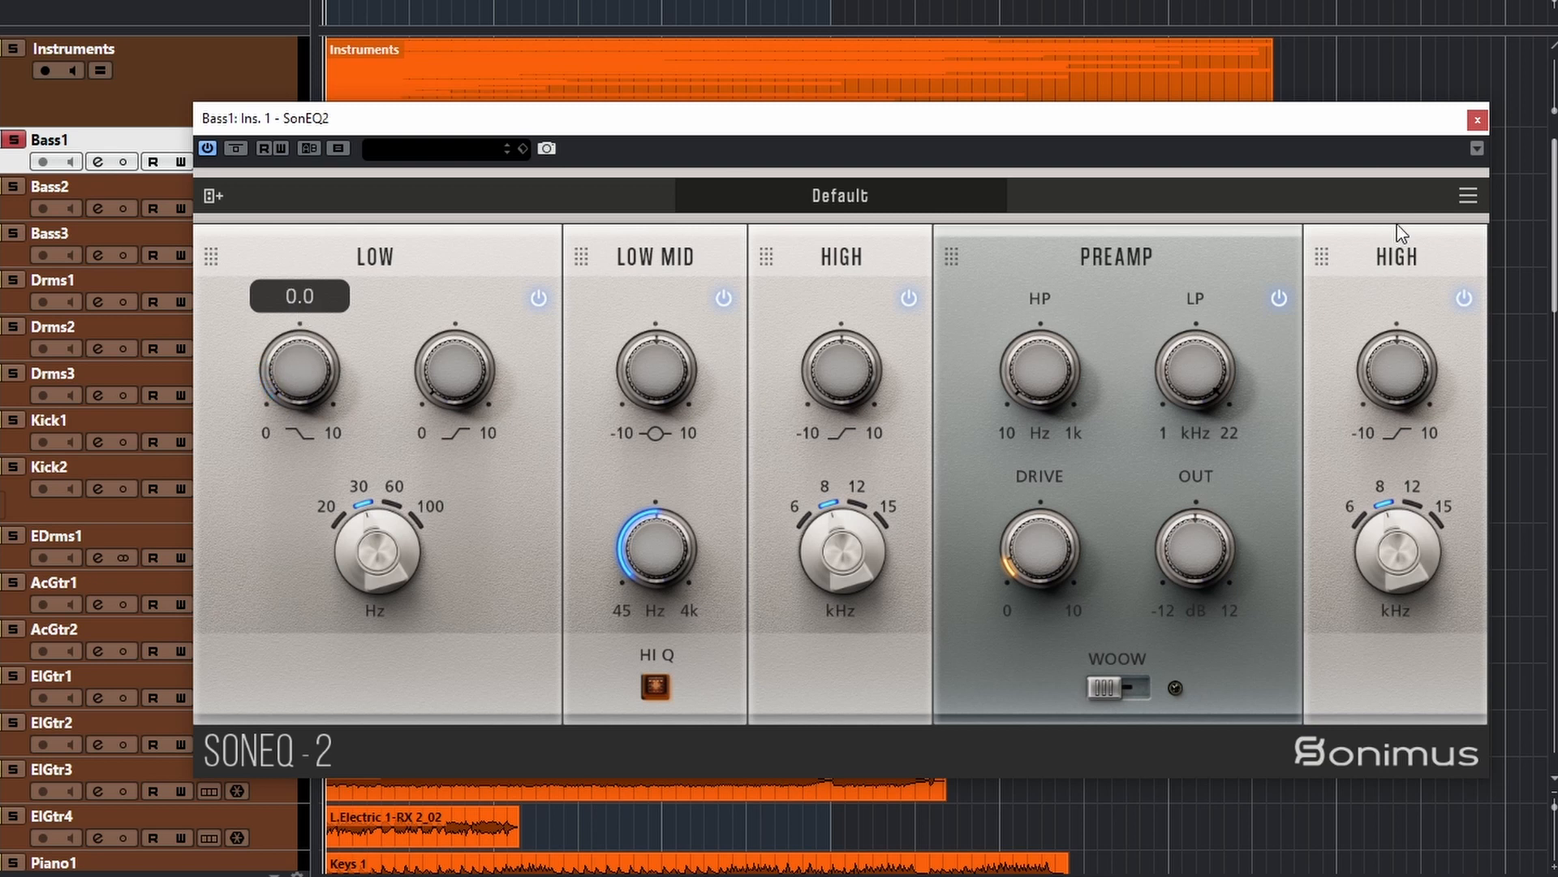
left_click(1468, 194)
left_click(1477, 297)
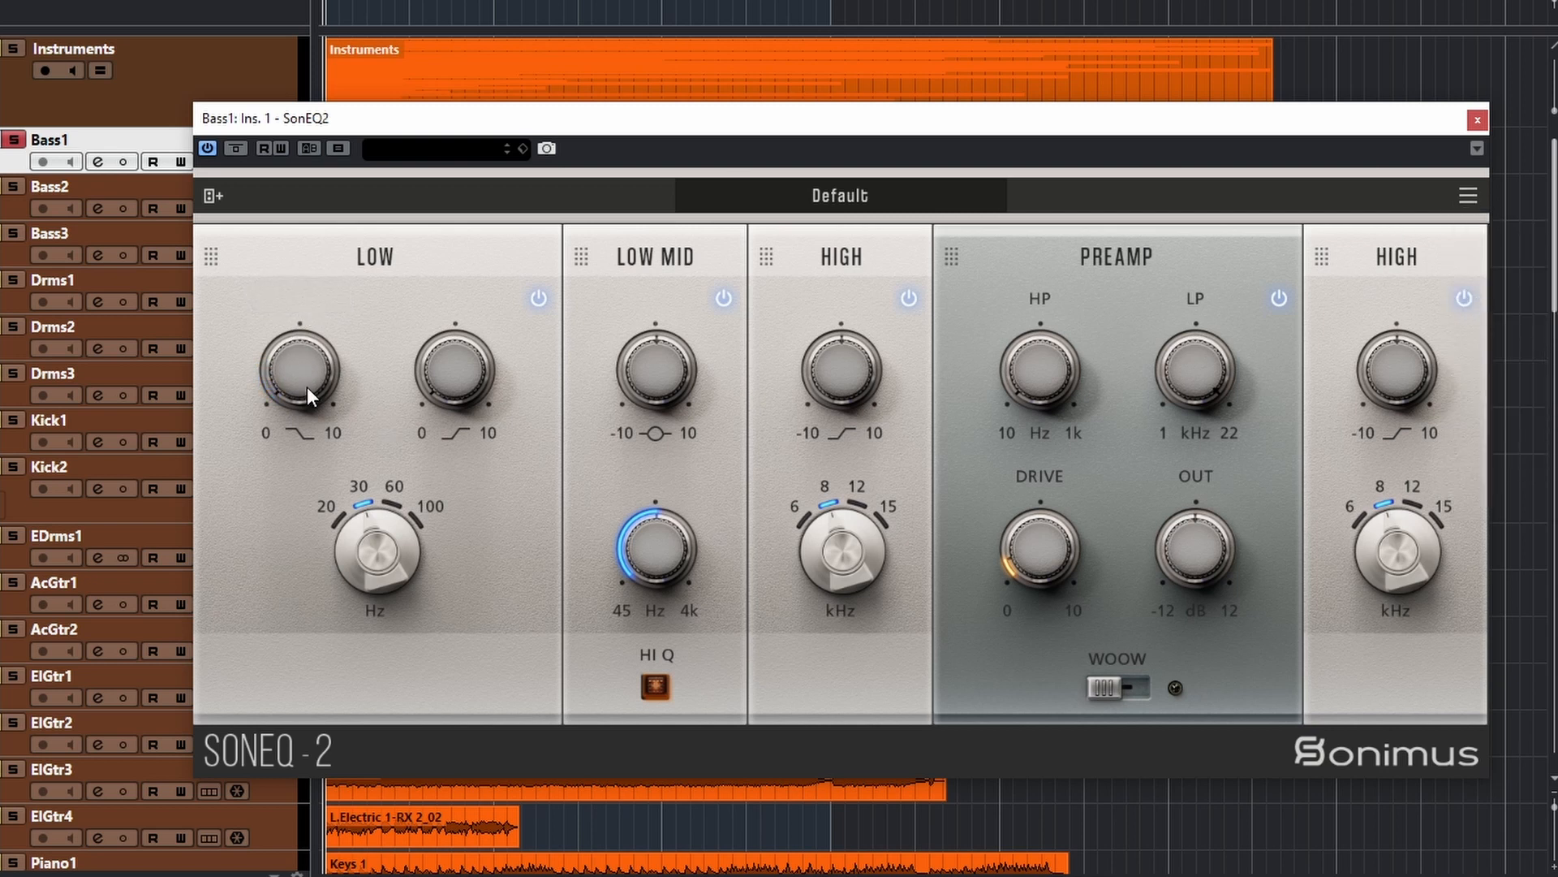
- Turn the Low module's first gain knob up and back down to zero with the control values hidden
left_click_drag(300, 306, 210, 407)
left_click_drag(294, 368, 283, 466)
left_click_drag(275, 344, 290, 215)
mouse_move(298, 348)
left_mouse_down()
mouse_move(309, 549)
mouse_move(297, 285)
mouse_move(299, 352)
left_mouse_up()
mouse_move(378, 548)
left_mouse_down()
mouse_move(356, 636)
mouse_move(392, 465)
mouse_move(447, 373)
mouse_move(387, 558)
mouse_move(388, 647)
mouse_move(393, 536)
left_mouse_up()
left_click_drag(284, 408, 306, 383)
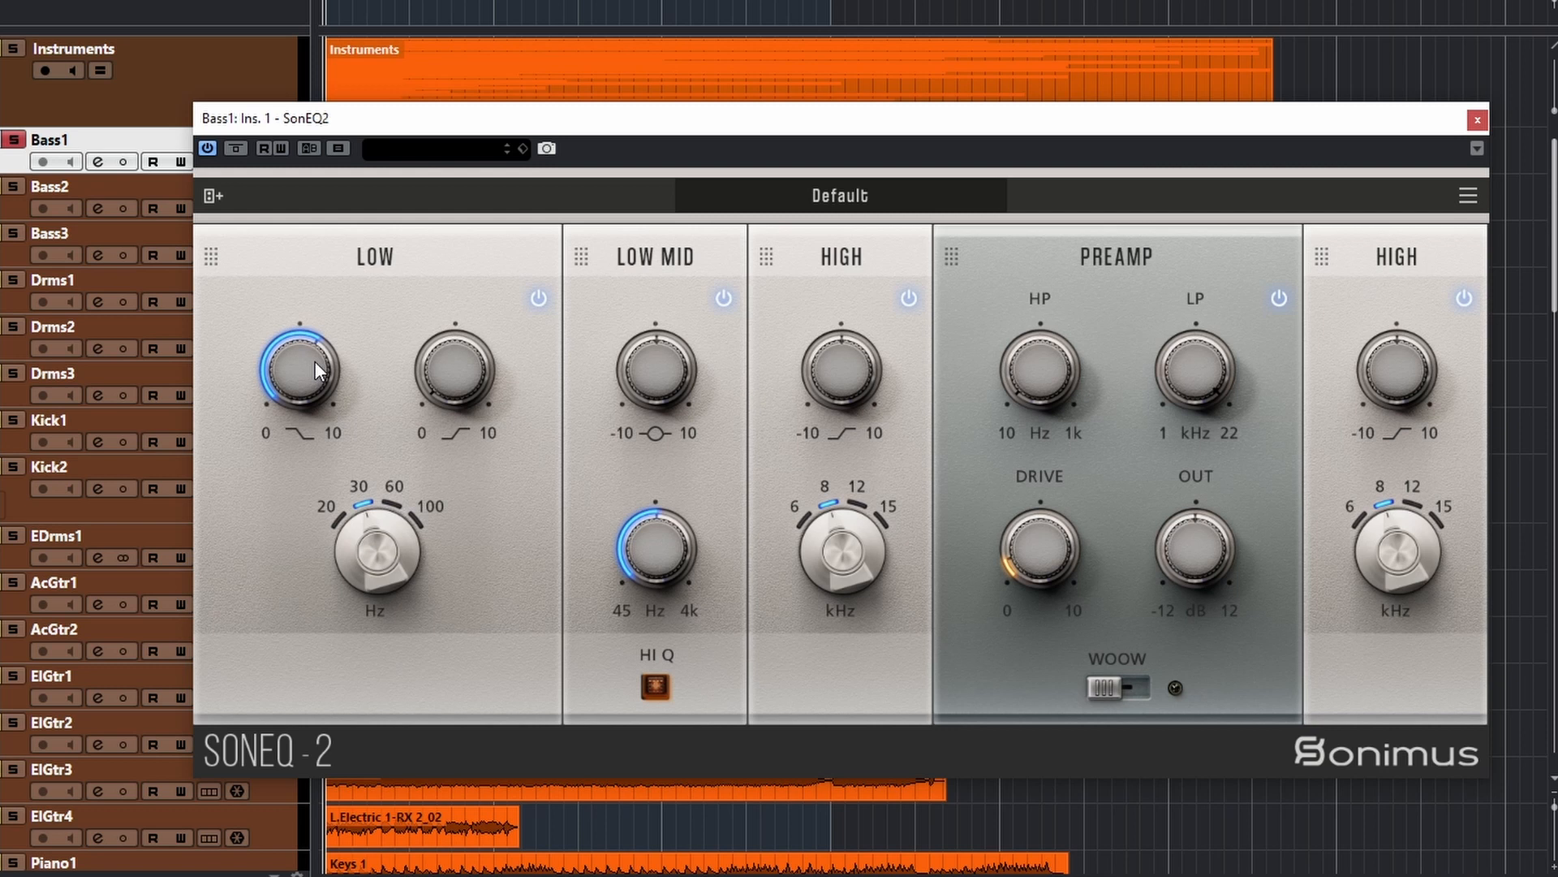
left_click_drag(315, 362, 318, 284)
left_click_drag(298, 410, 276, 539)
- Turn Show Controls Values back on, raise the Low module's first gain knob to 3.0, and reset it to its default
left_click(1467, 197)
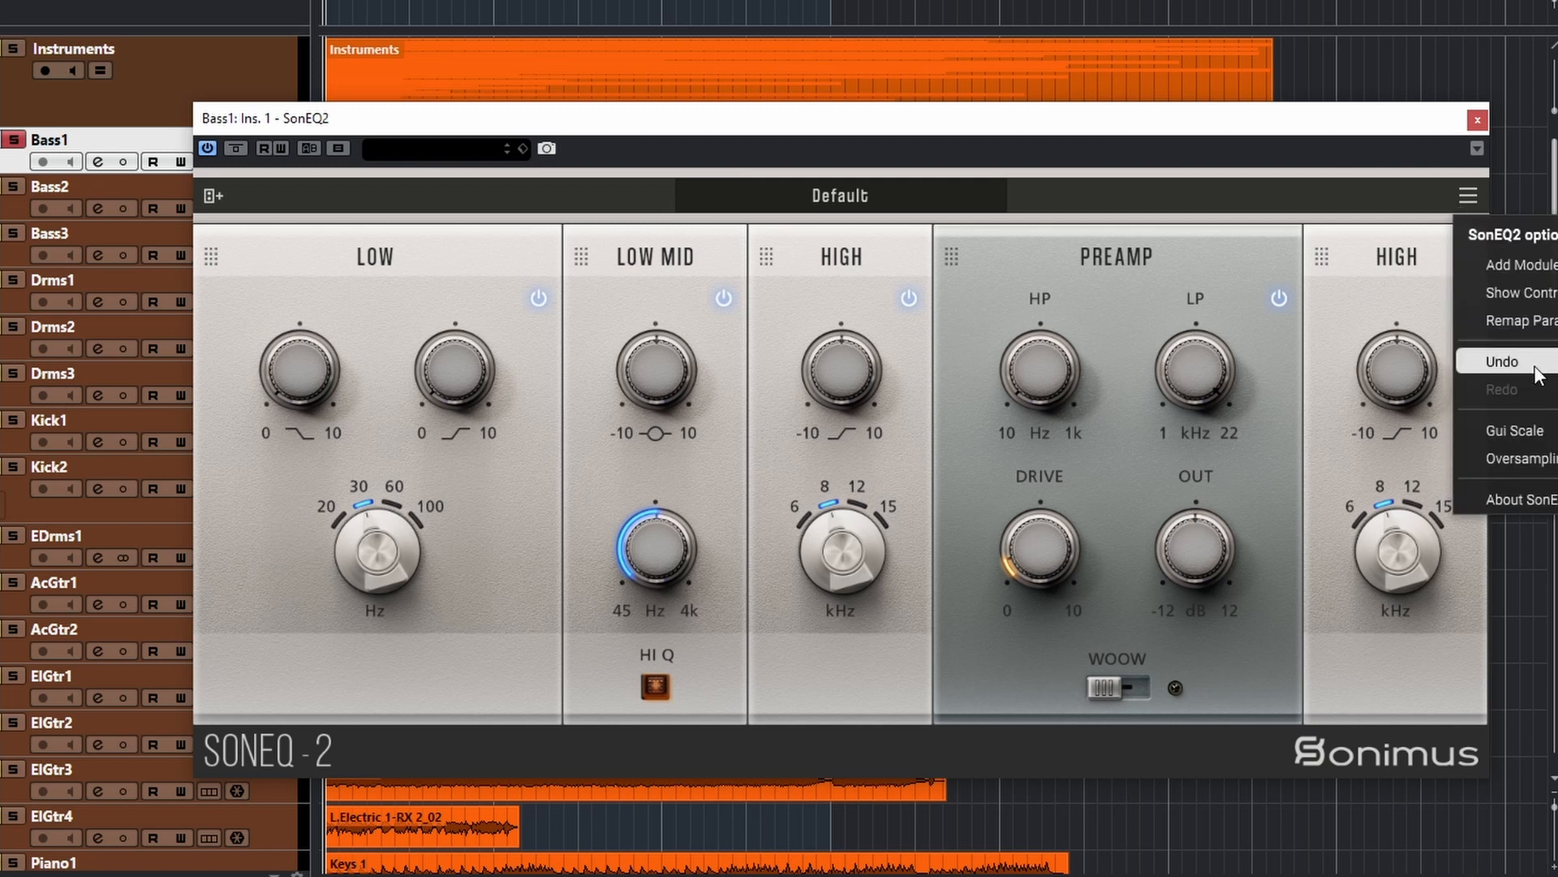
left_click(1510, 293)
left_click_drag(300, 367, 325, 260)
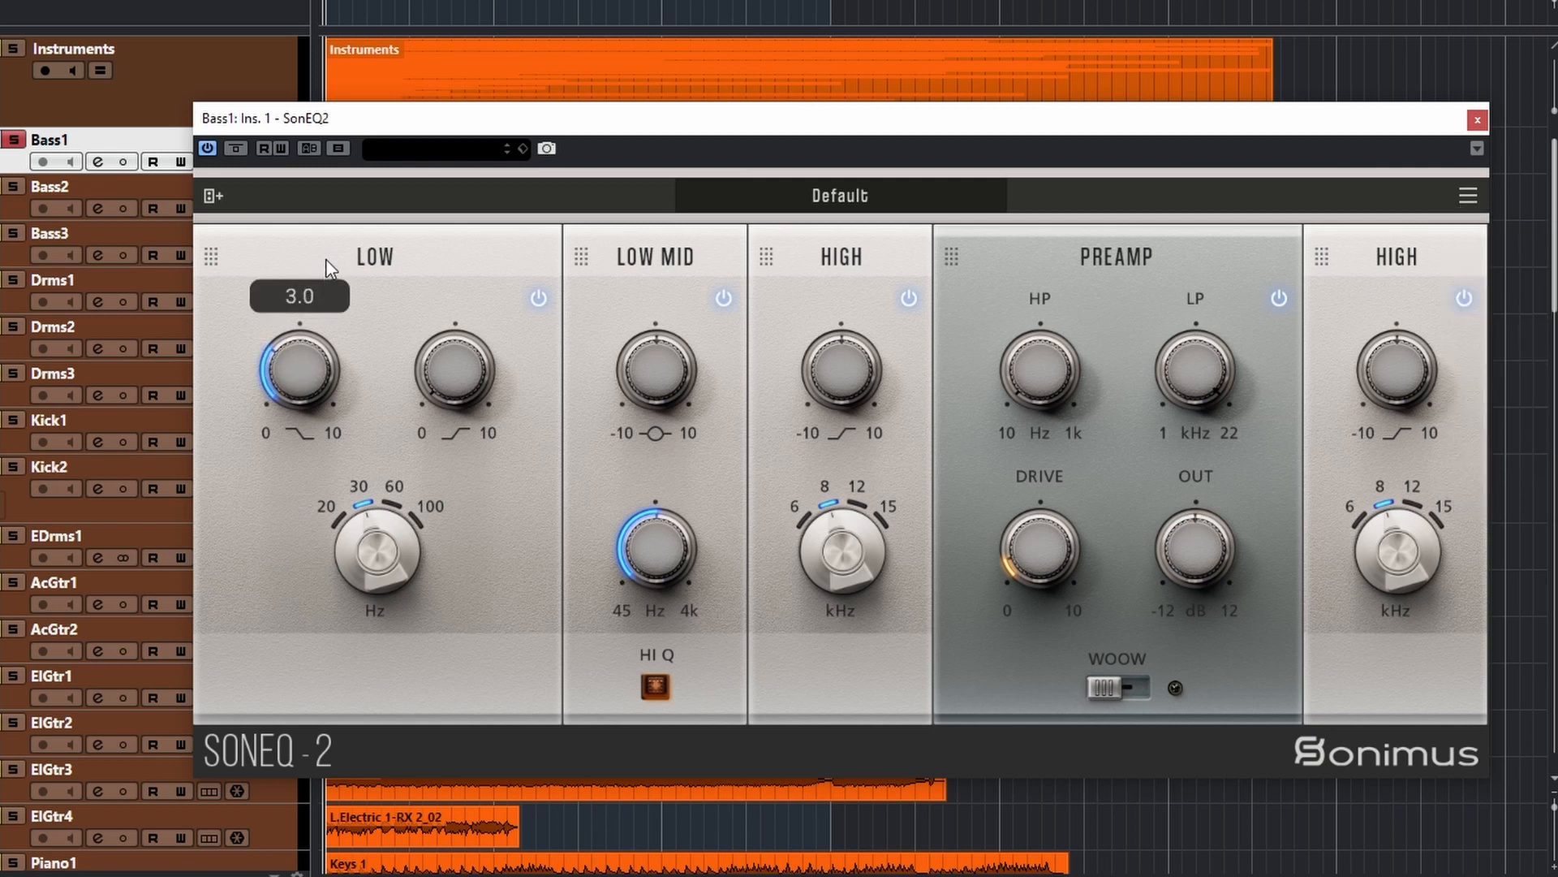
double_click(290, 367)
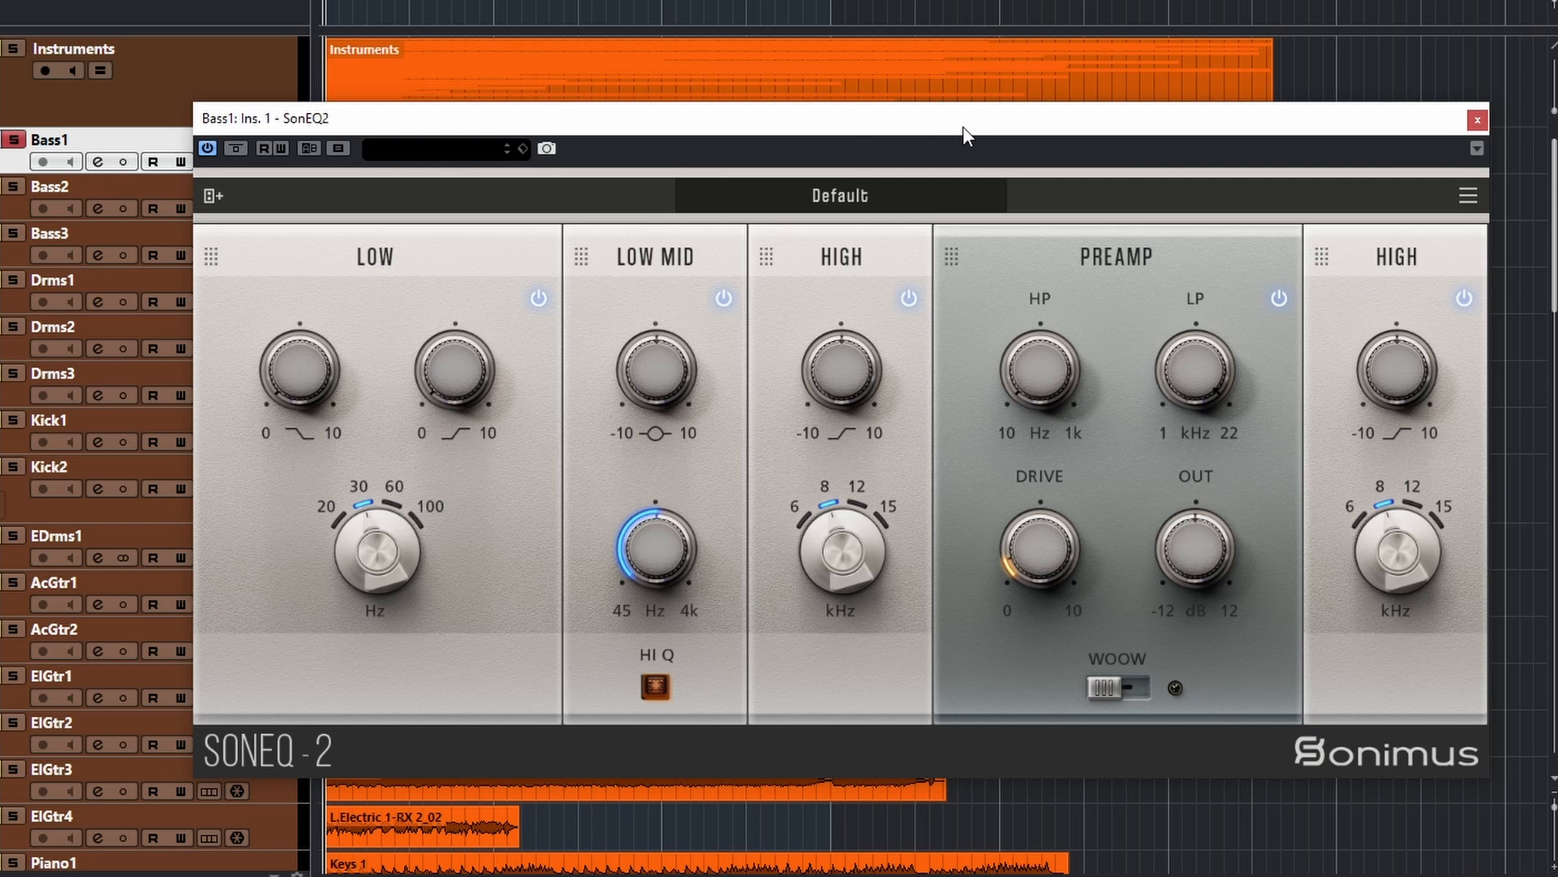
mouse_move(963, 128)
left_mouse_down()
mouse_move(945, 140)
mouse_move(979, 147)
left_mouse_up()
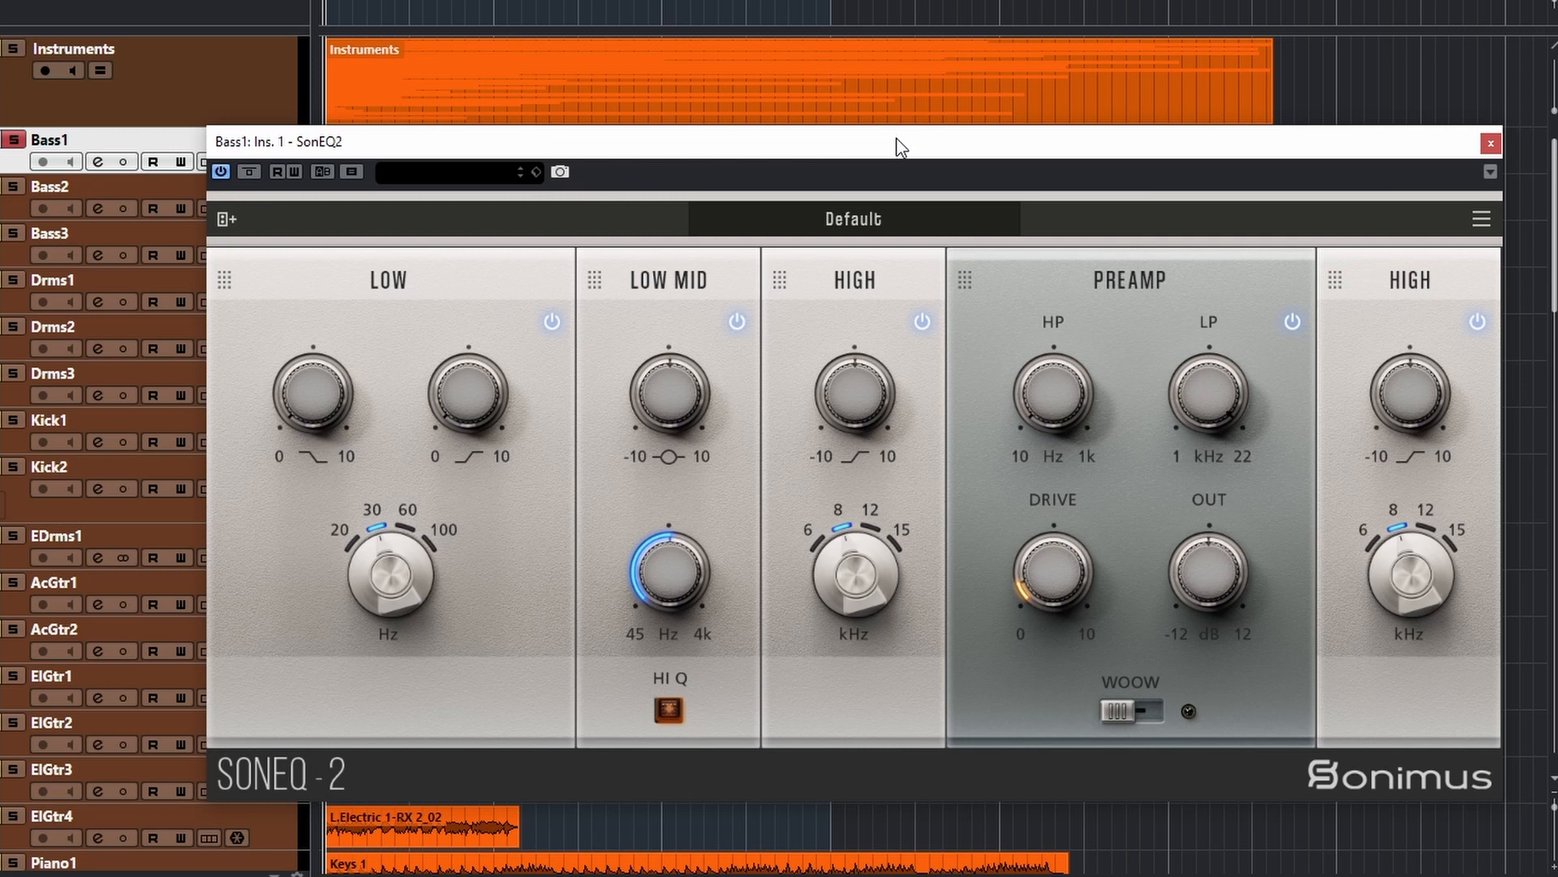
left_click_drag(898, 145, 887, 144)
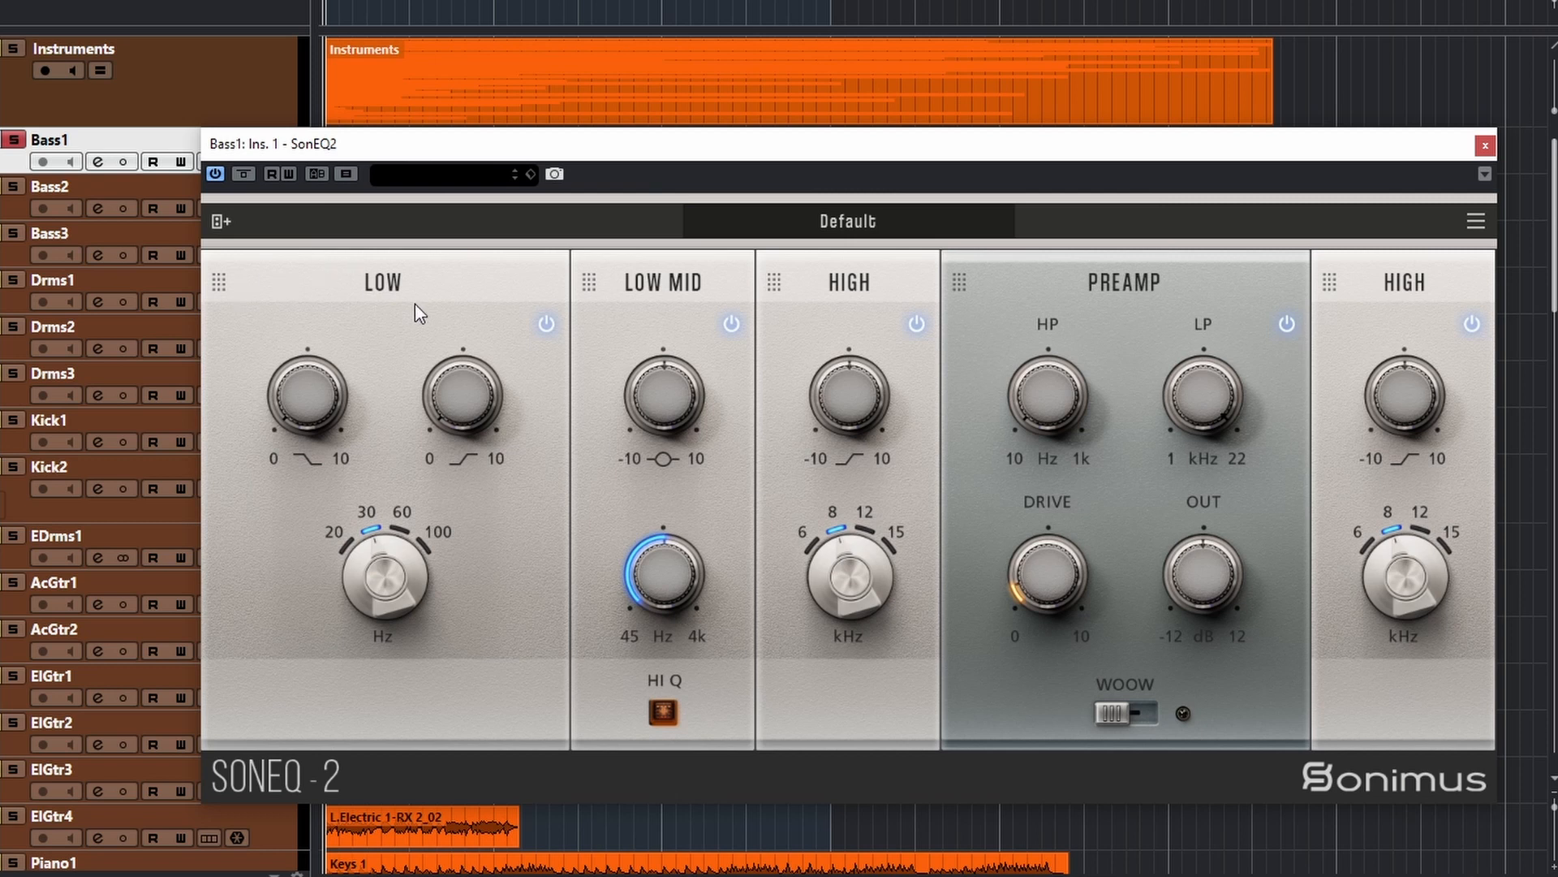
- Move the Low module between the first High module and the Preamp
left_click_drag(438, 295, 753, 282)
mouse_move(1134, 283)
left_mouse_down()
mouse_move(547, 278)
mouse_move(1132, 281)
left_mouse_up()
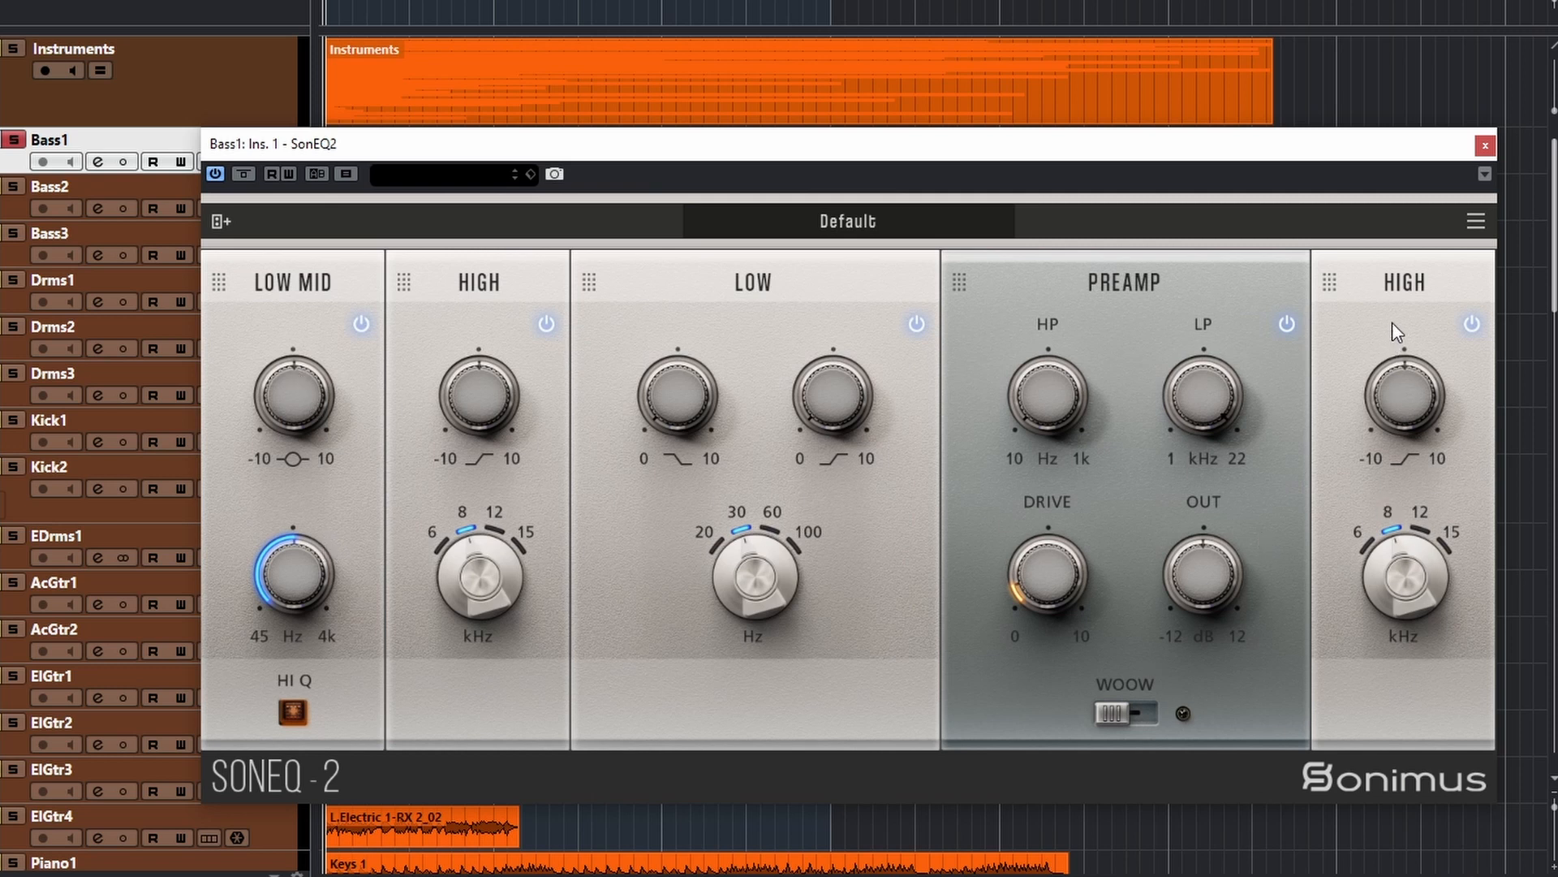
mouse_move(1379, 278)
left_mouse_down()
mouse_move(946, 278)
mouse_move(1415, 285)
mouse_move(1025, 282)
mouse_move(1388, 291)
left_mouse_up()
- Raise the Low Mid module's gain knob to 5.0 and reset it to its default
left_click_drag(294, 385, 295, 320)
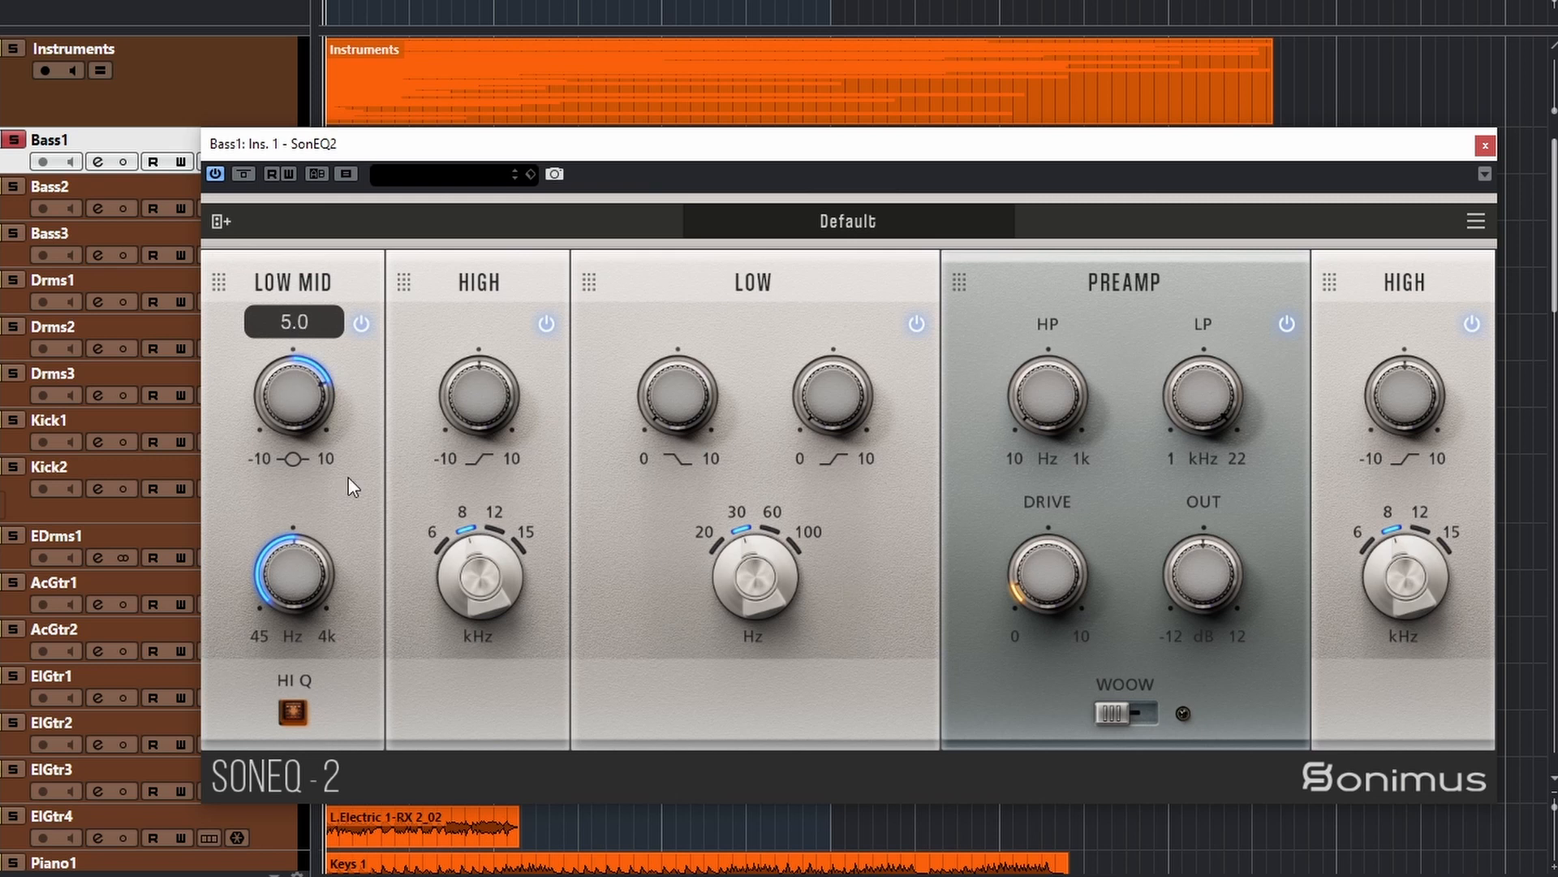
double_click(299, 396)
mouse_move(299, 396)
left_mouse_down()
mouse_move(297, 440)
mouse_move(306, 426)
left_mouse_up()
double_click(302, 399)
mouse_move(469, 575)
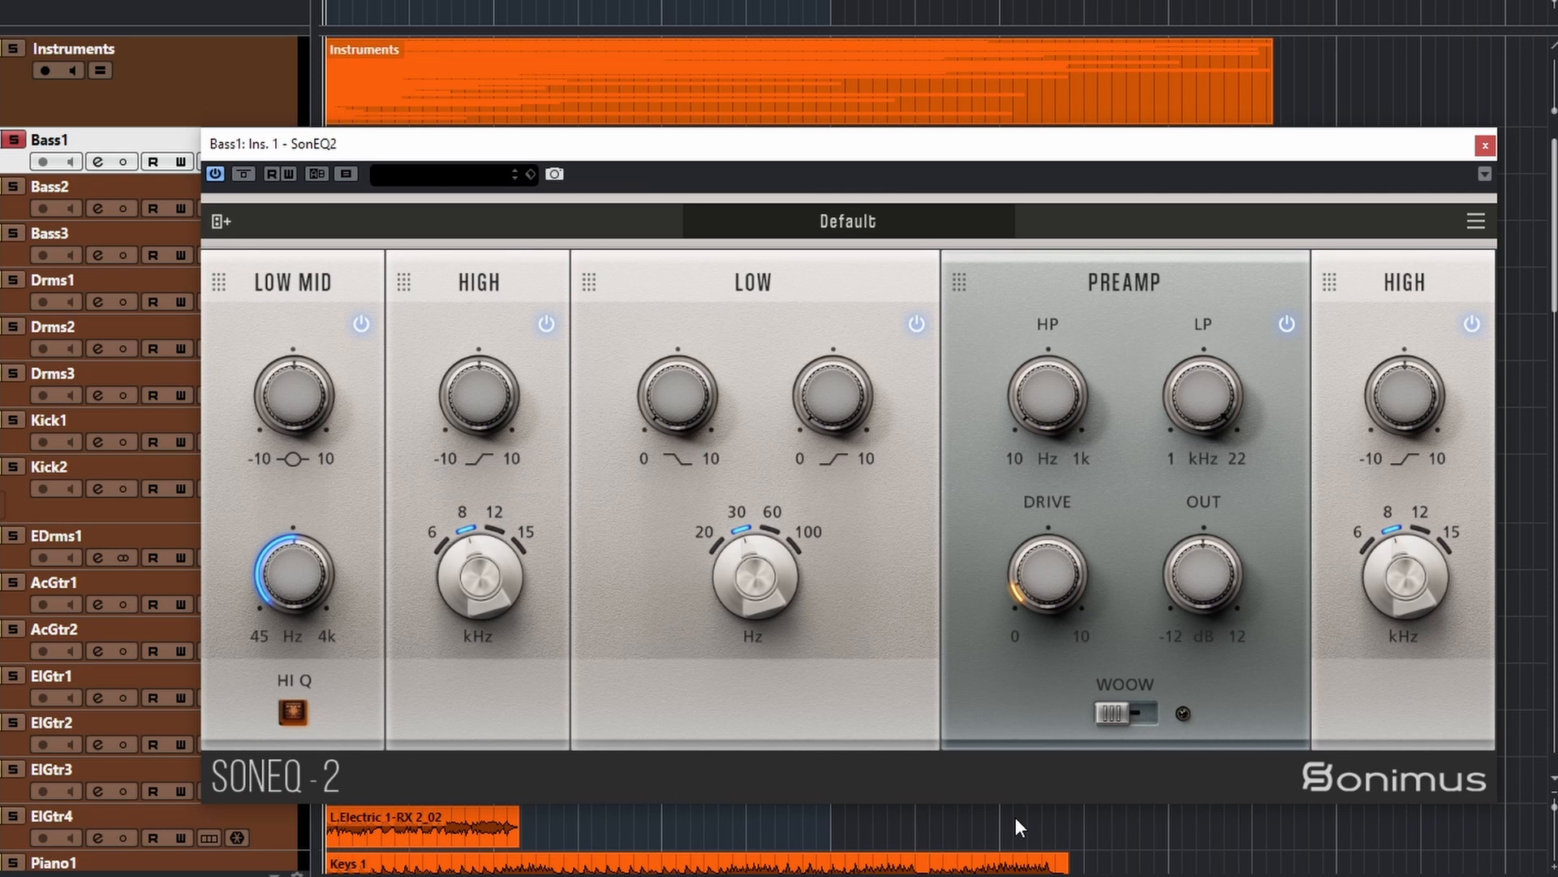
- Show the Low module's automatable parameters, select 1. Bypass and close the dialog
right_click(718, 332)
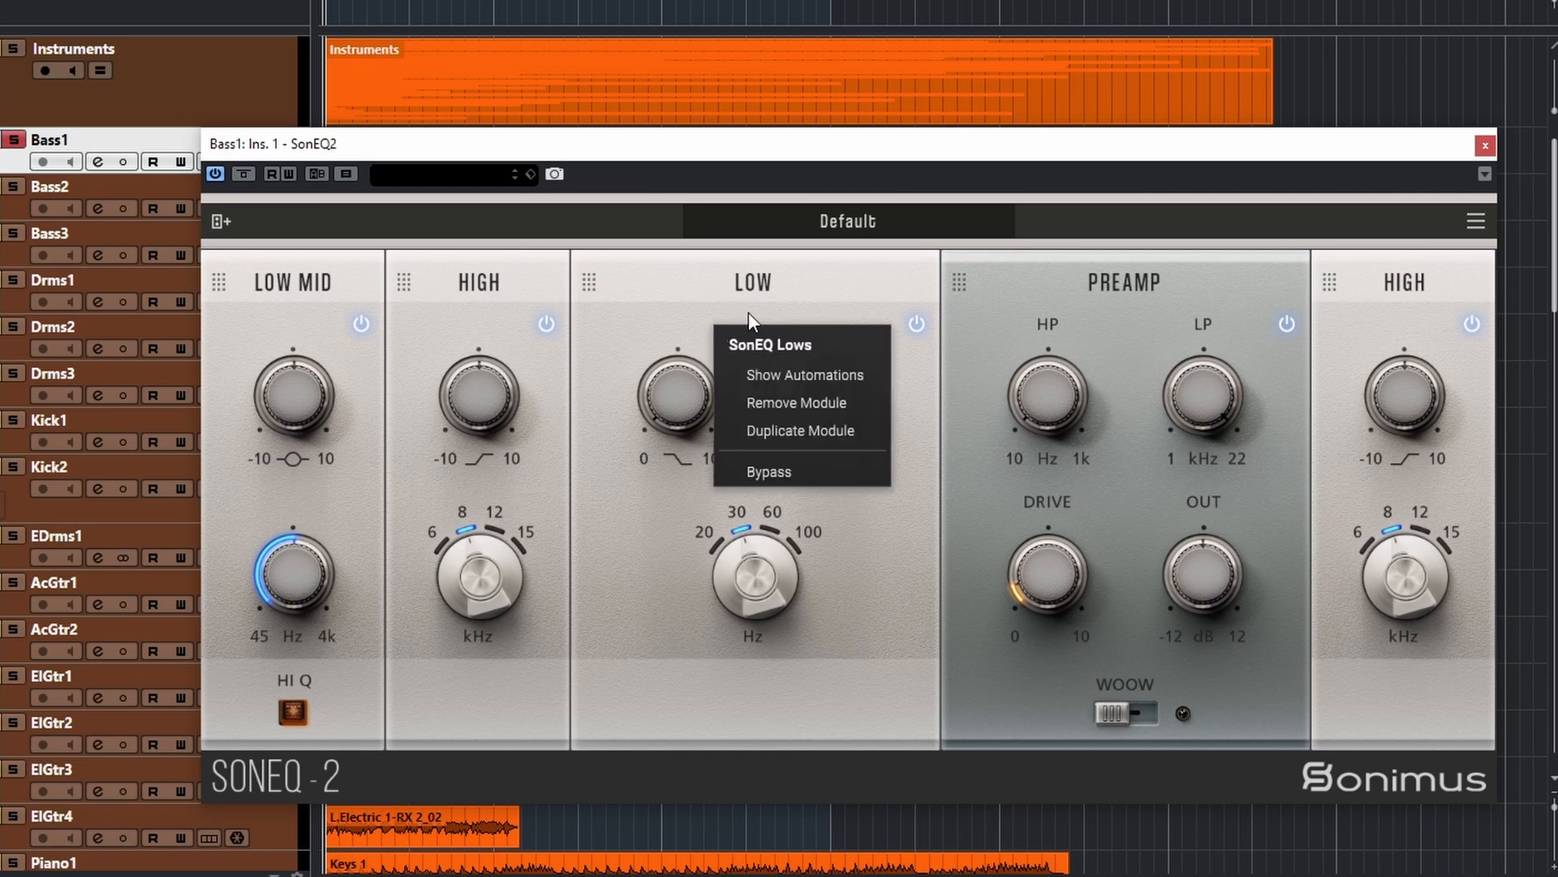
left_click(781, 377)
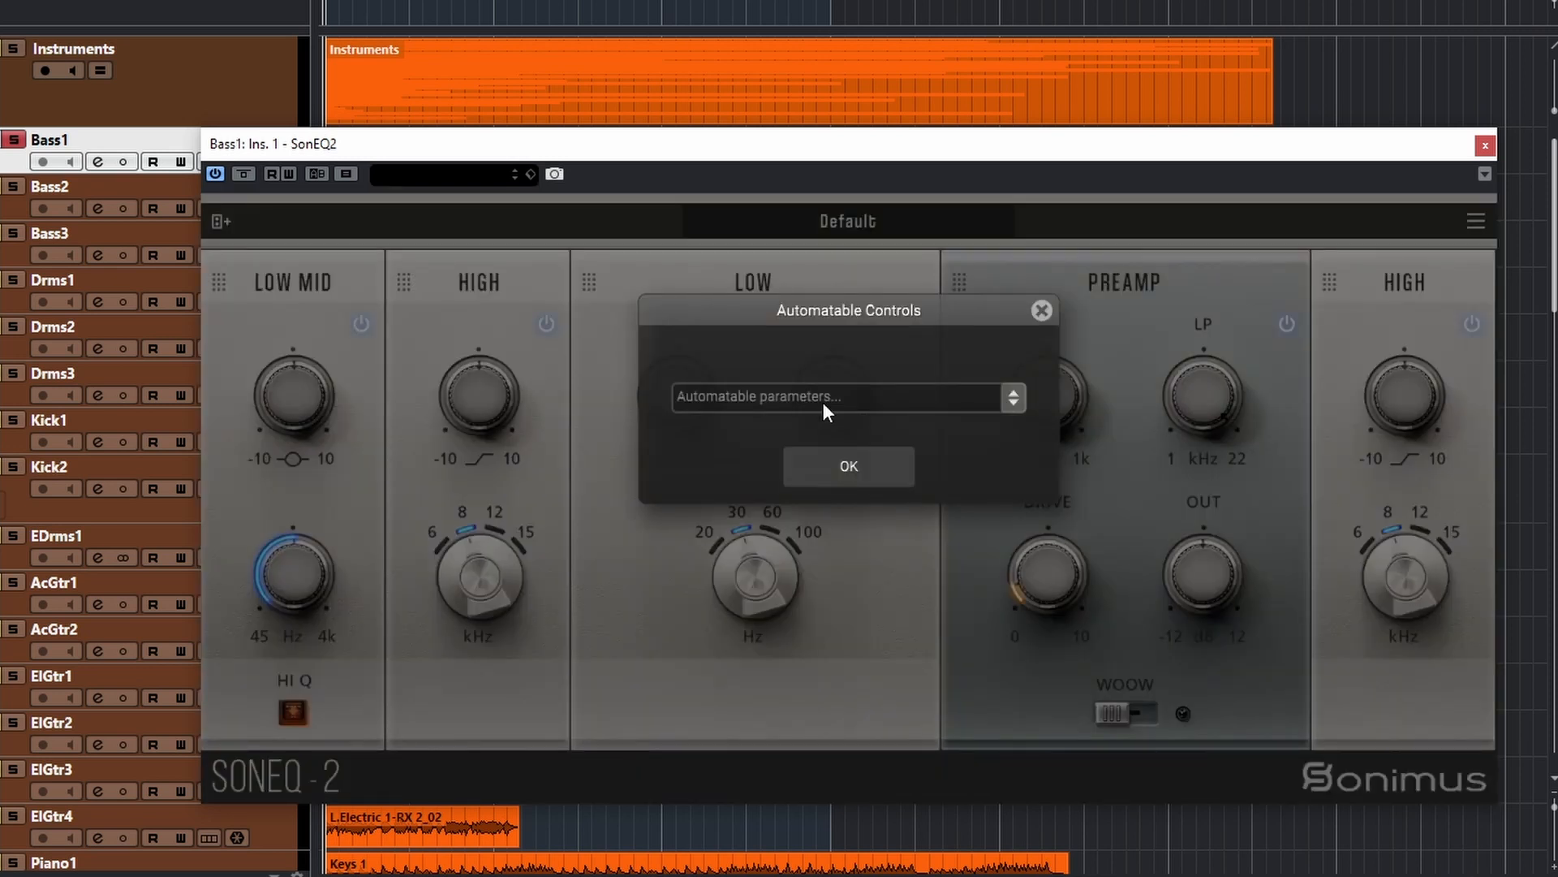
left_click(835, 396)
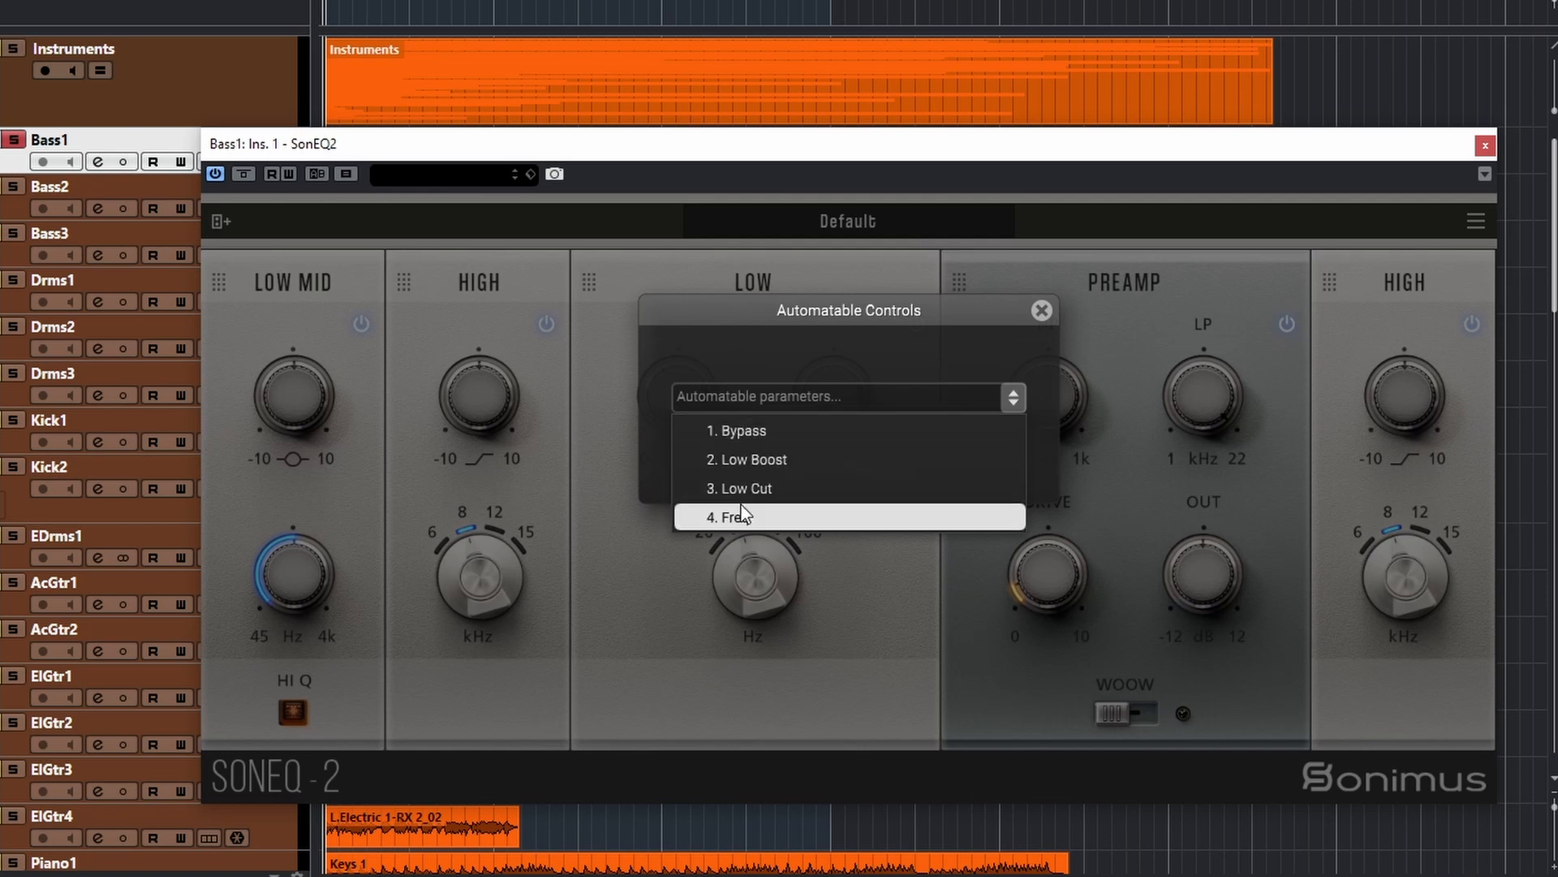
left_click(748, 433)
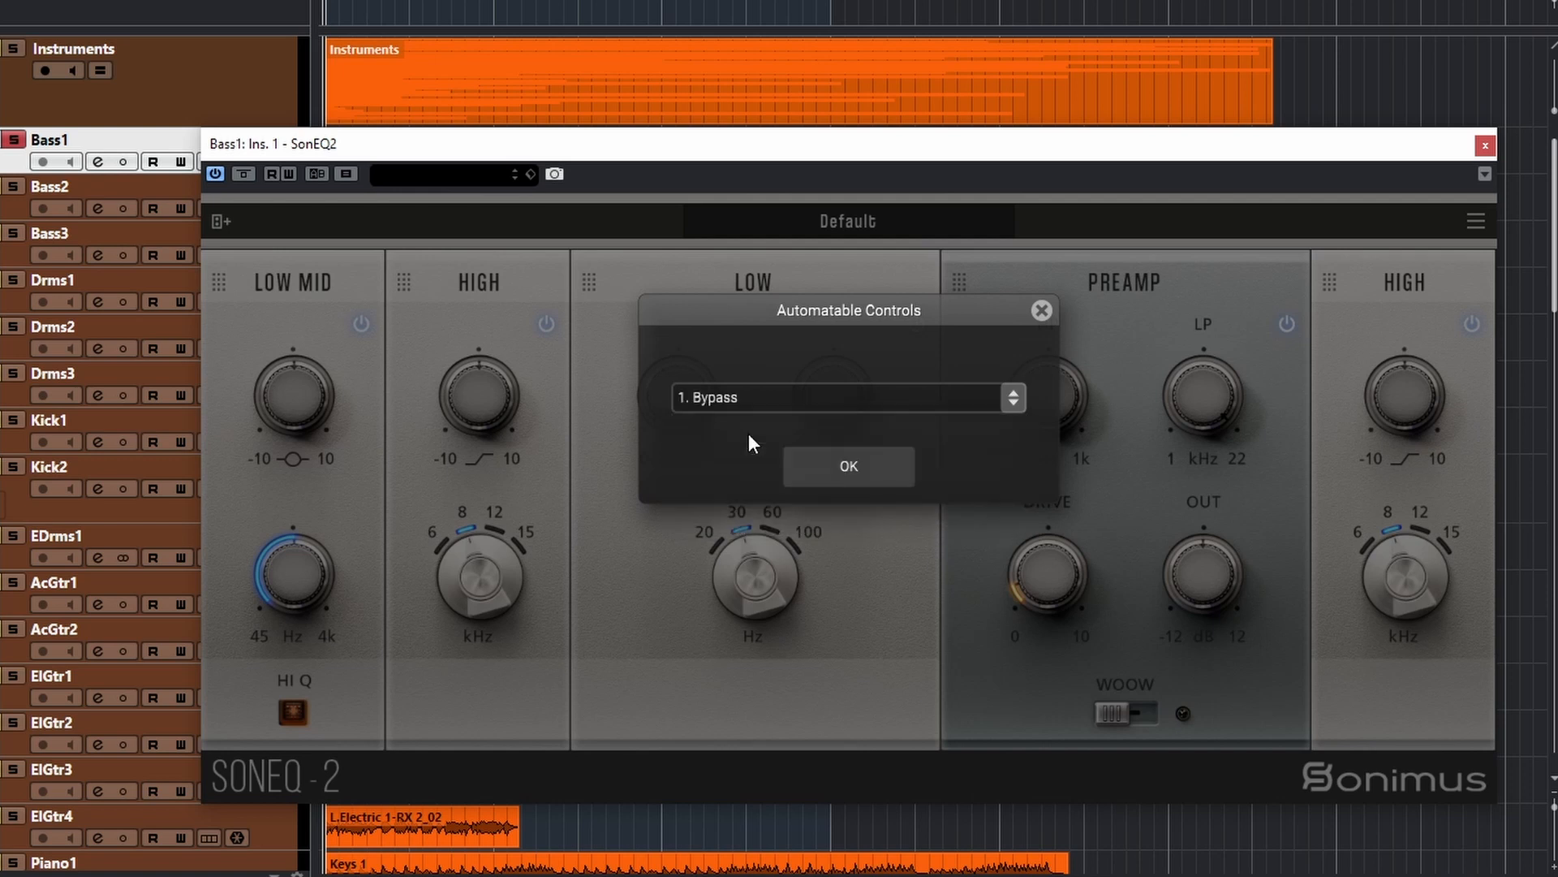
left_click(862, 474)
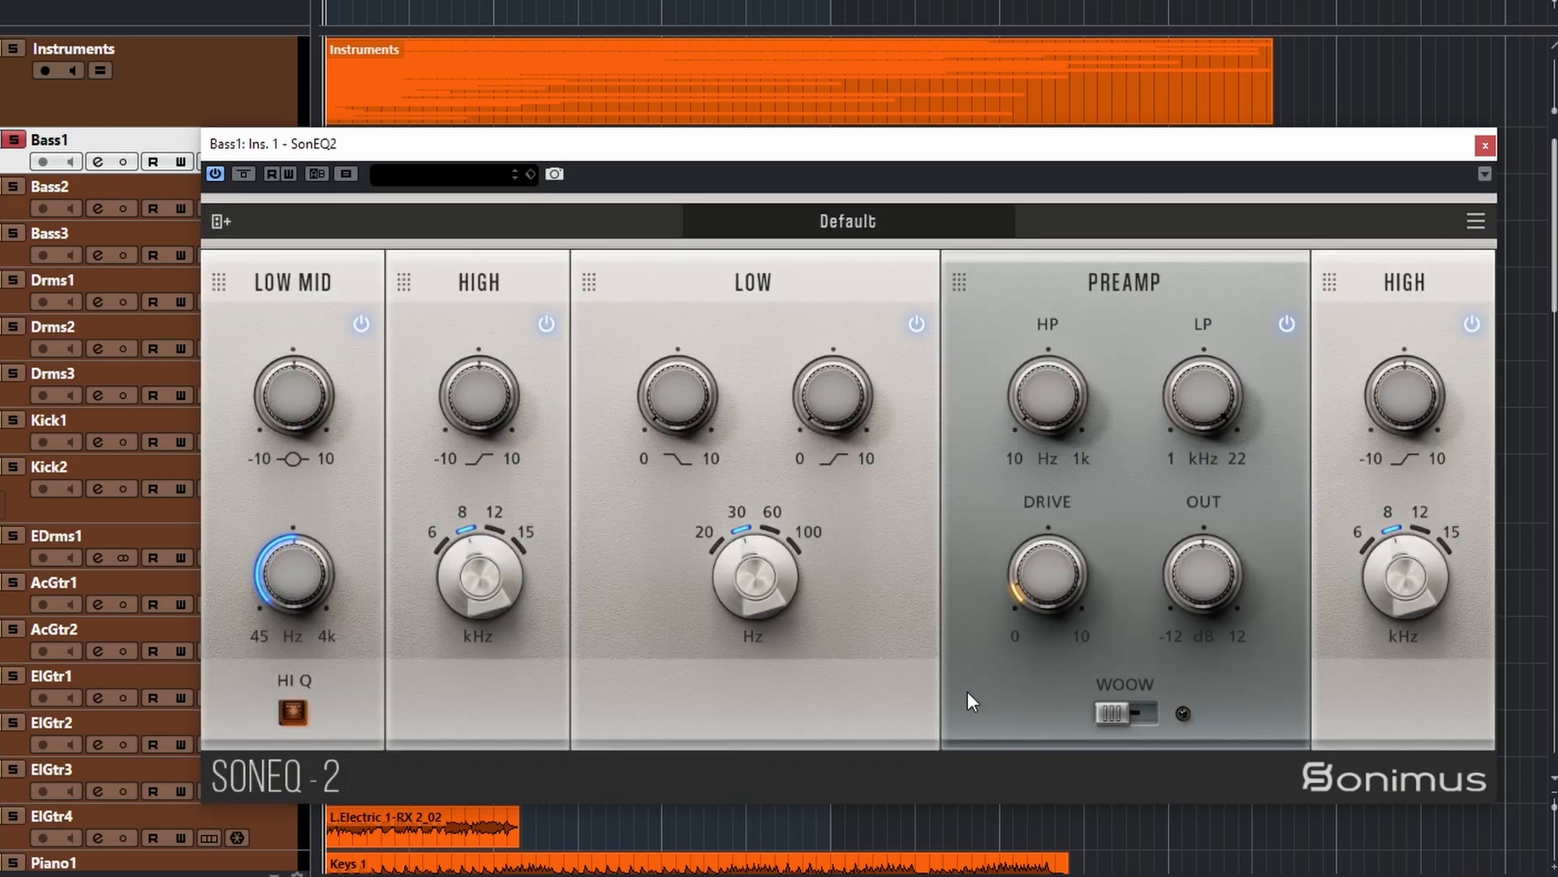
- Reposition the plug-in window and inspect the Low module's automatable controls again, selecting 4. Freq before closing the dialog
left_click_drag(530, 149, 551, 174)
right_click(768, 347)
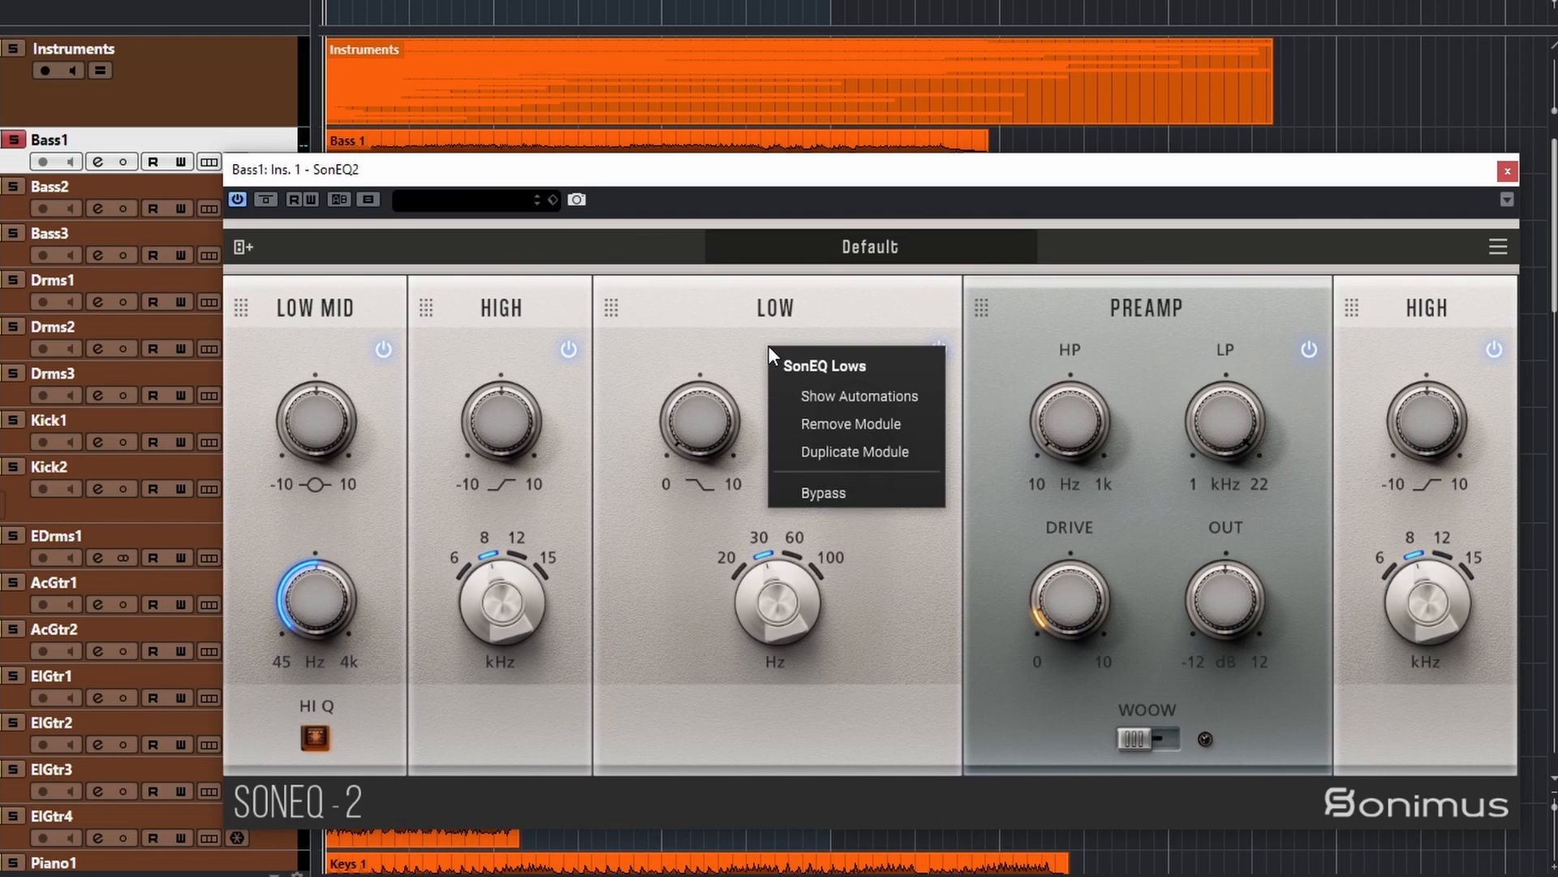
left_click(867, 406)
left_click(836, 420)
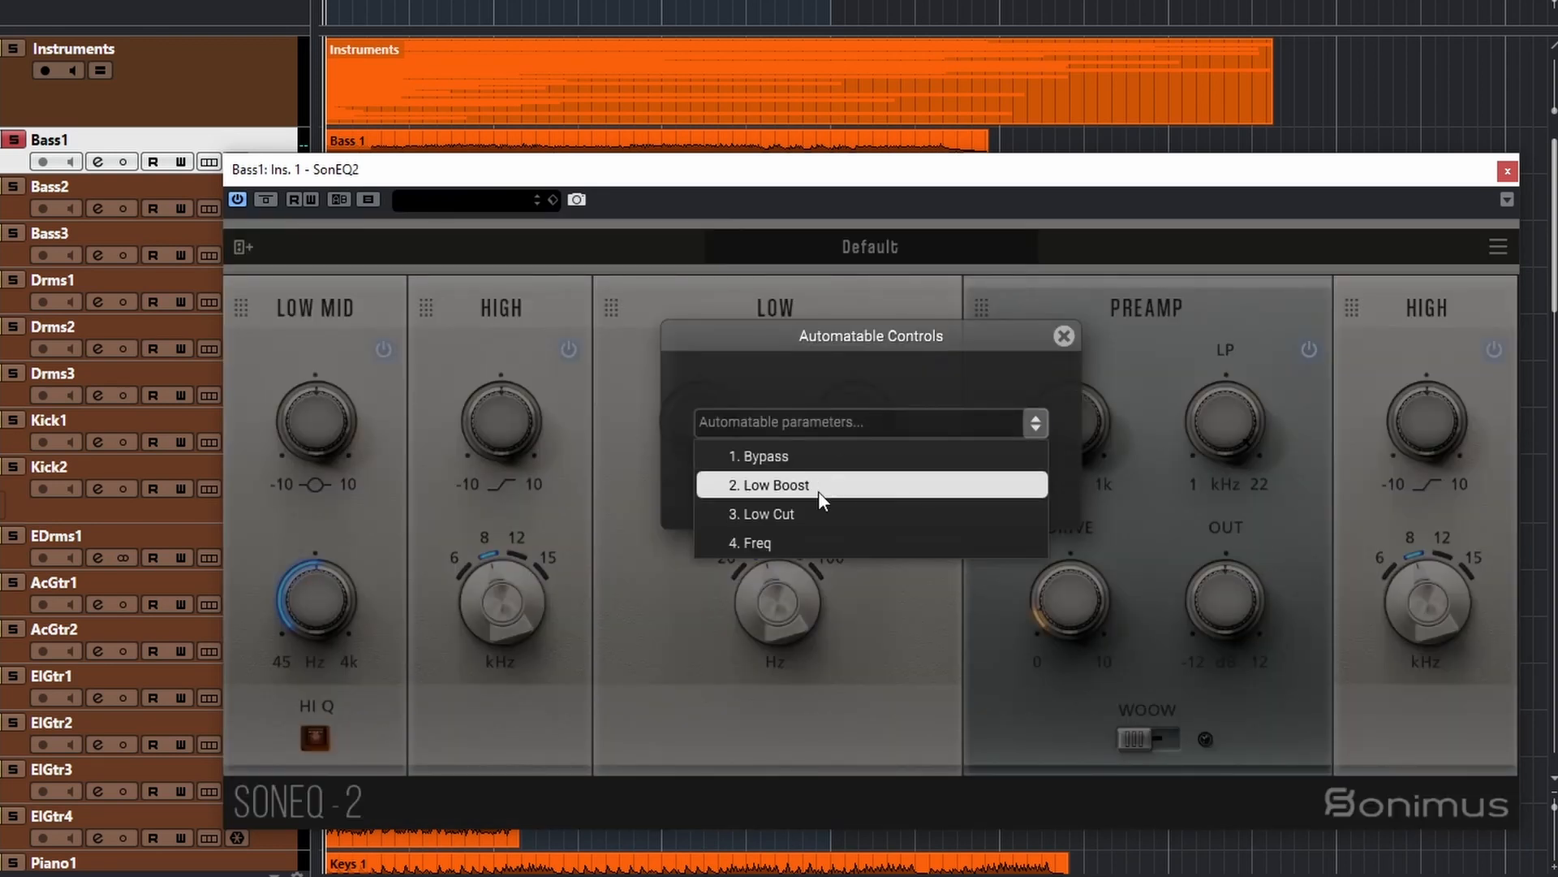
left_click(758, 539)
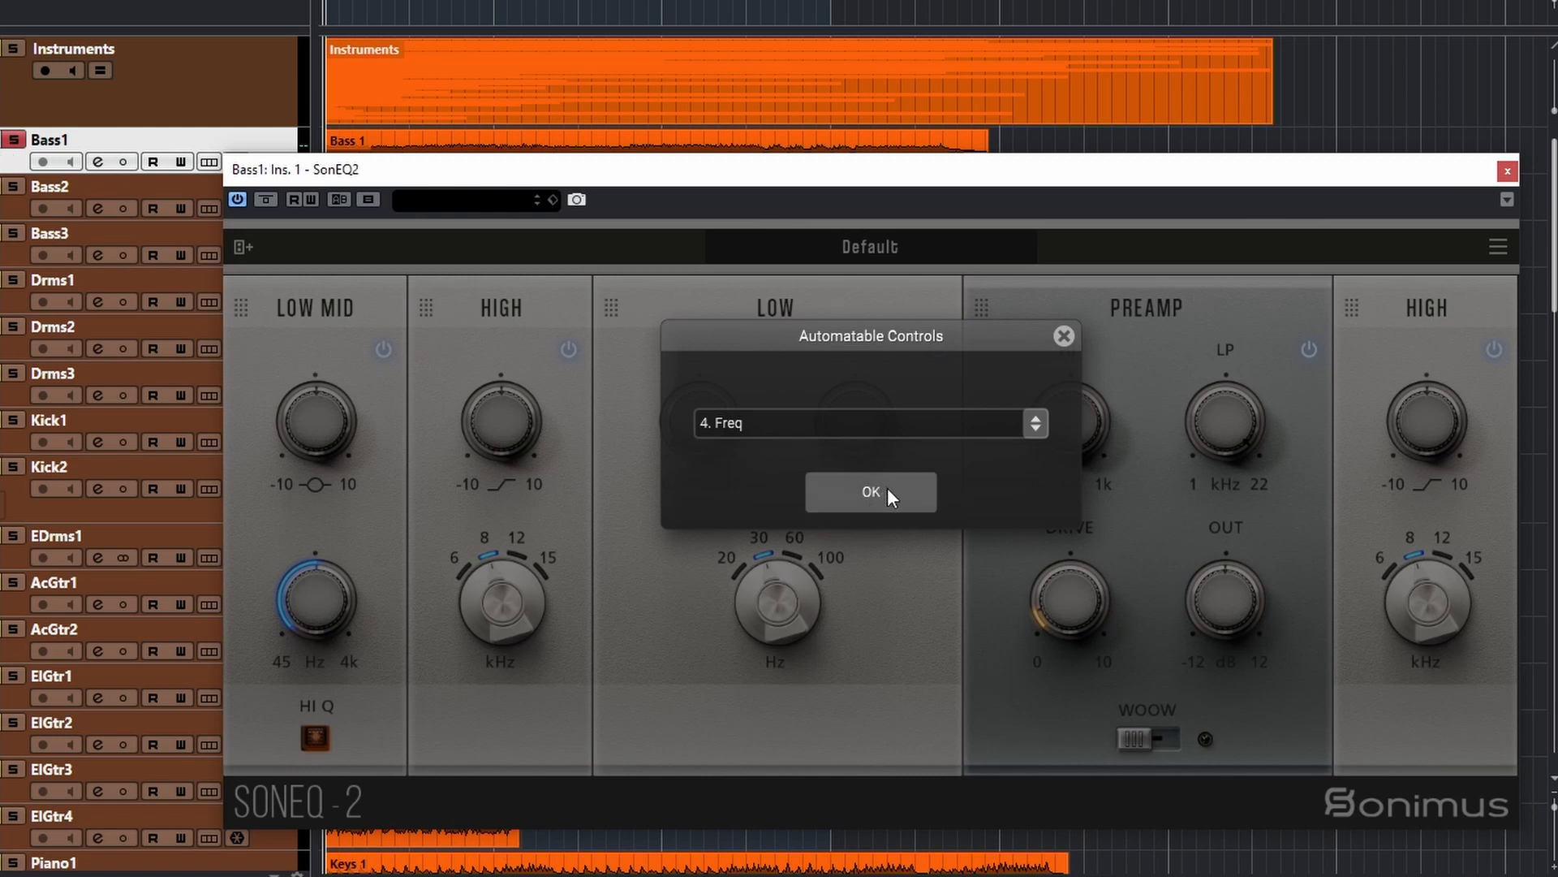
left_click(818, 424)
left_click(829, 388)
left_click(860, 492)
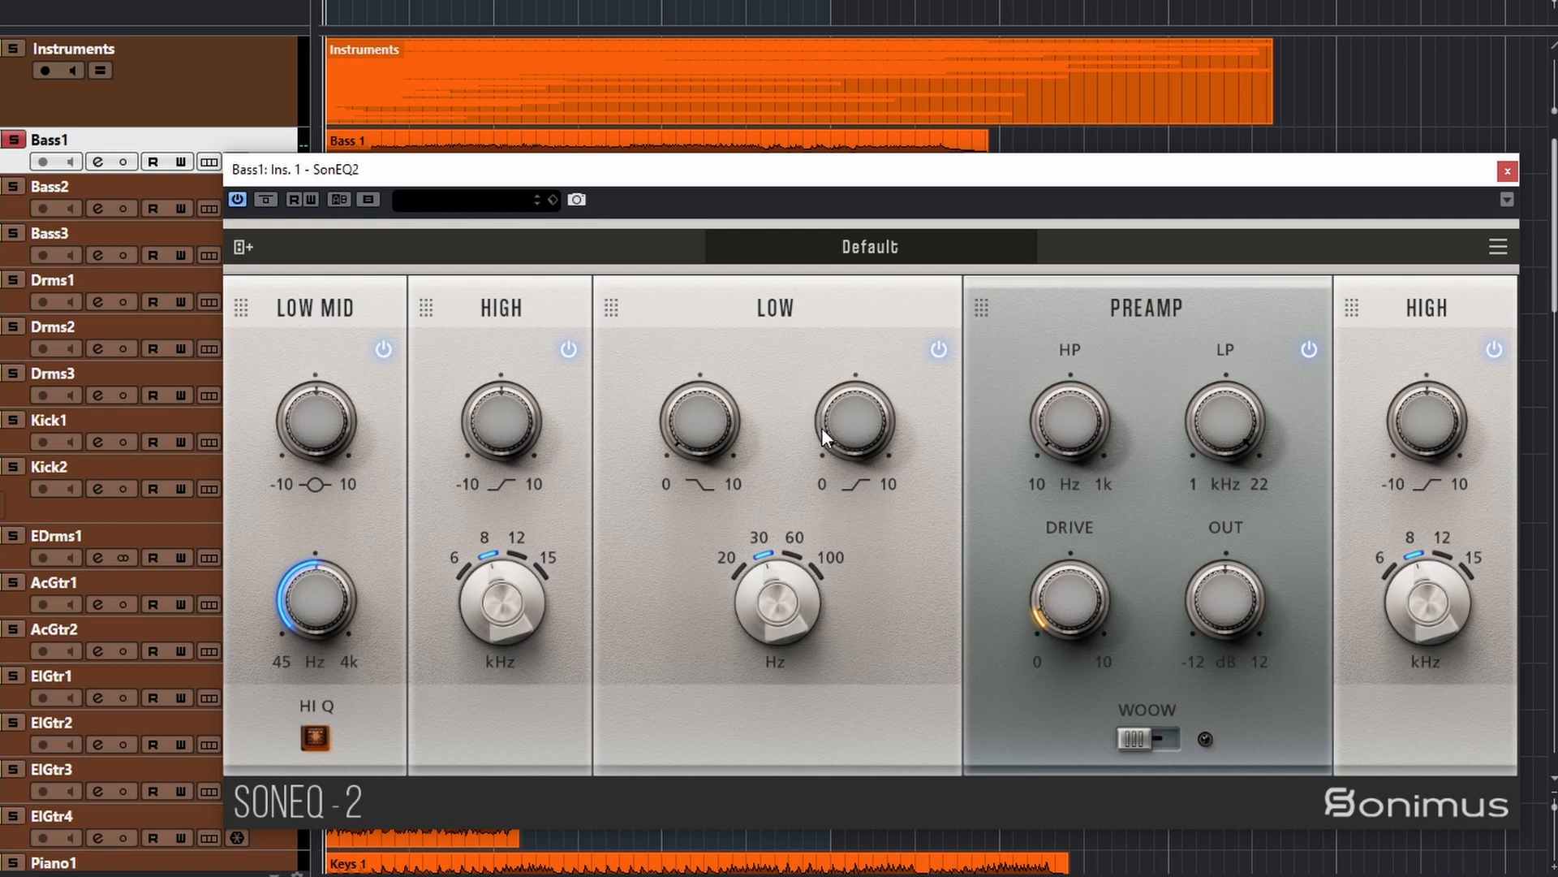
- Bypass the Low module and toggle its power switch several times, finishing with the module active
right_click(811, 372)
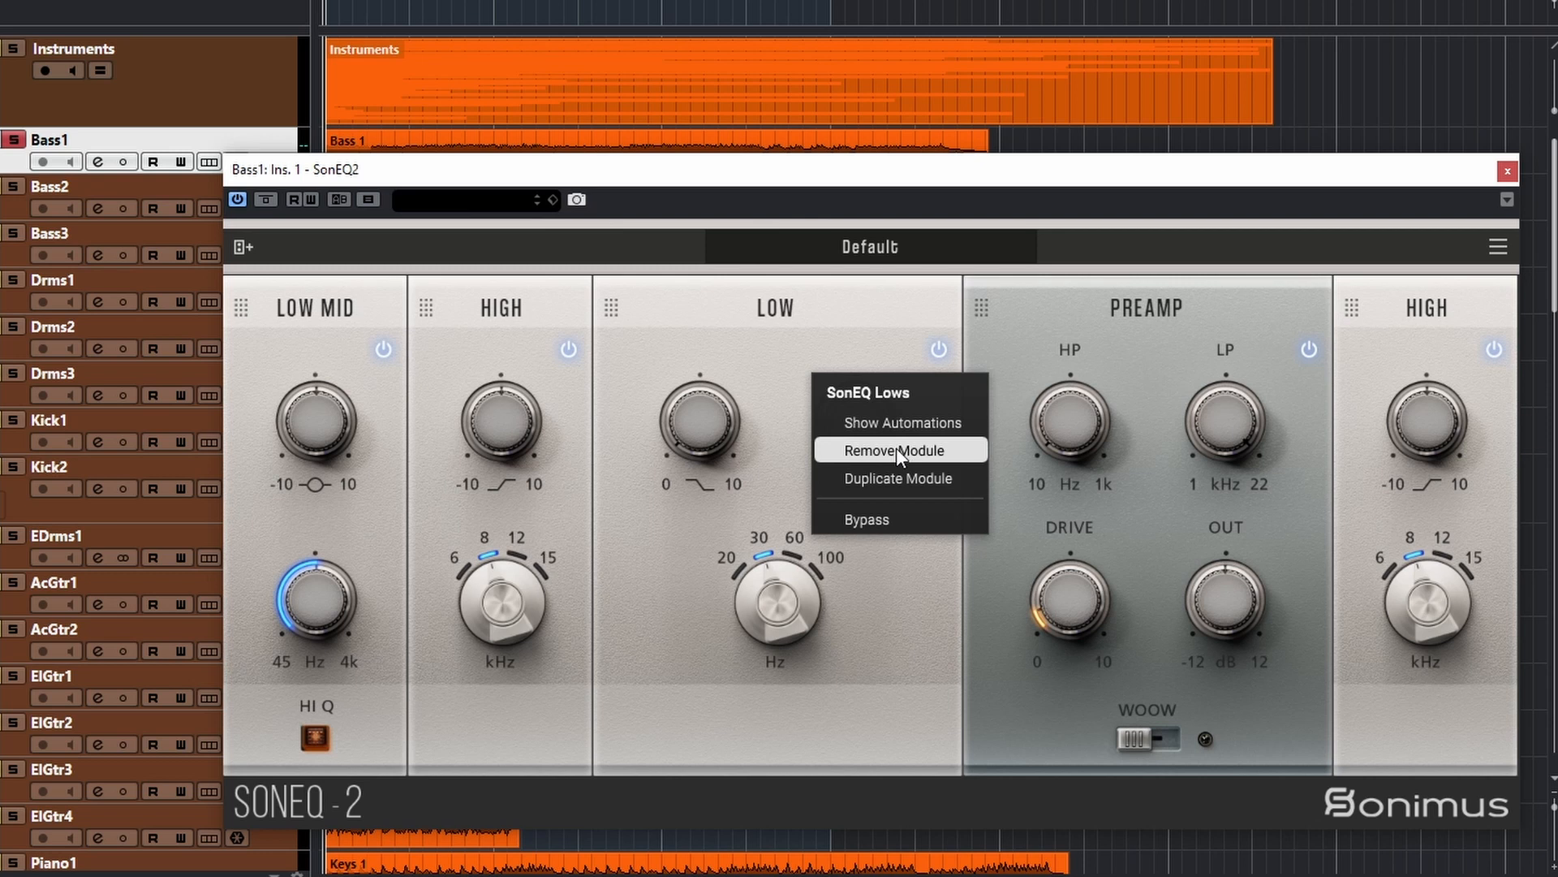
left_click(867, 519)
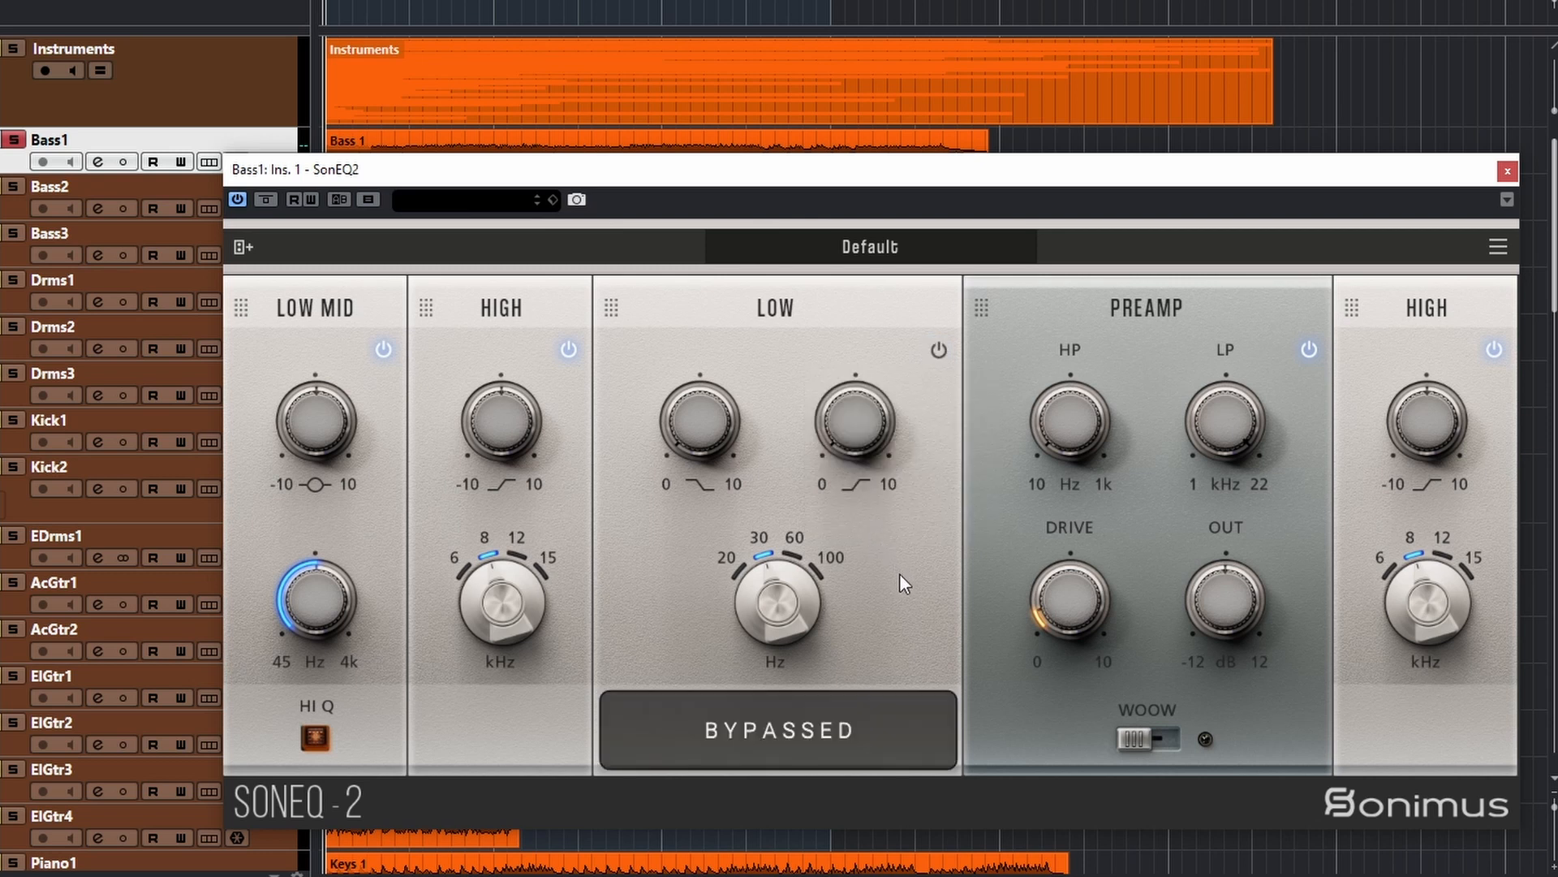
left_click(939, 352)
left_click(939, 353)
left_click(939, 352)
left_click(939, 352)
left_click(939, 353)
- Duplicate the Low module and remove the copy
right_click(754, 359)
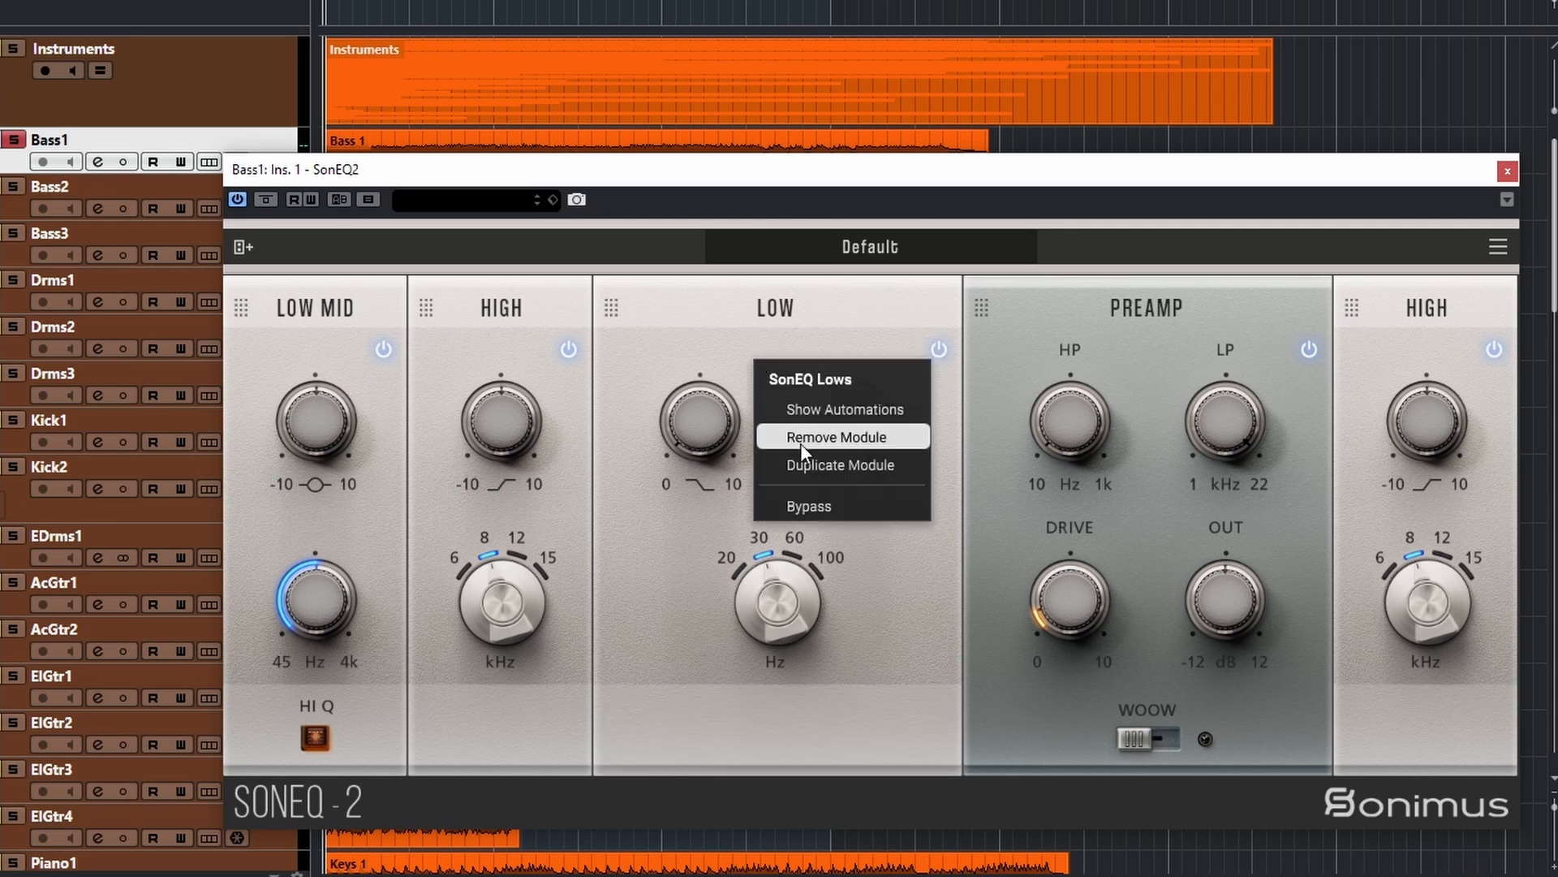
left_click(823, 466)
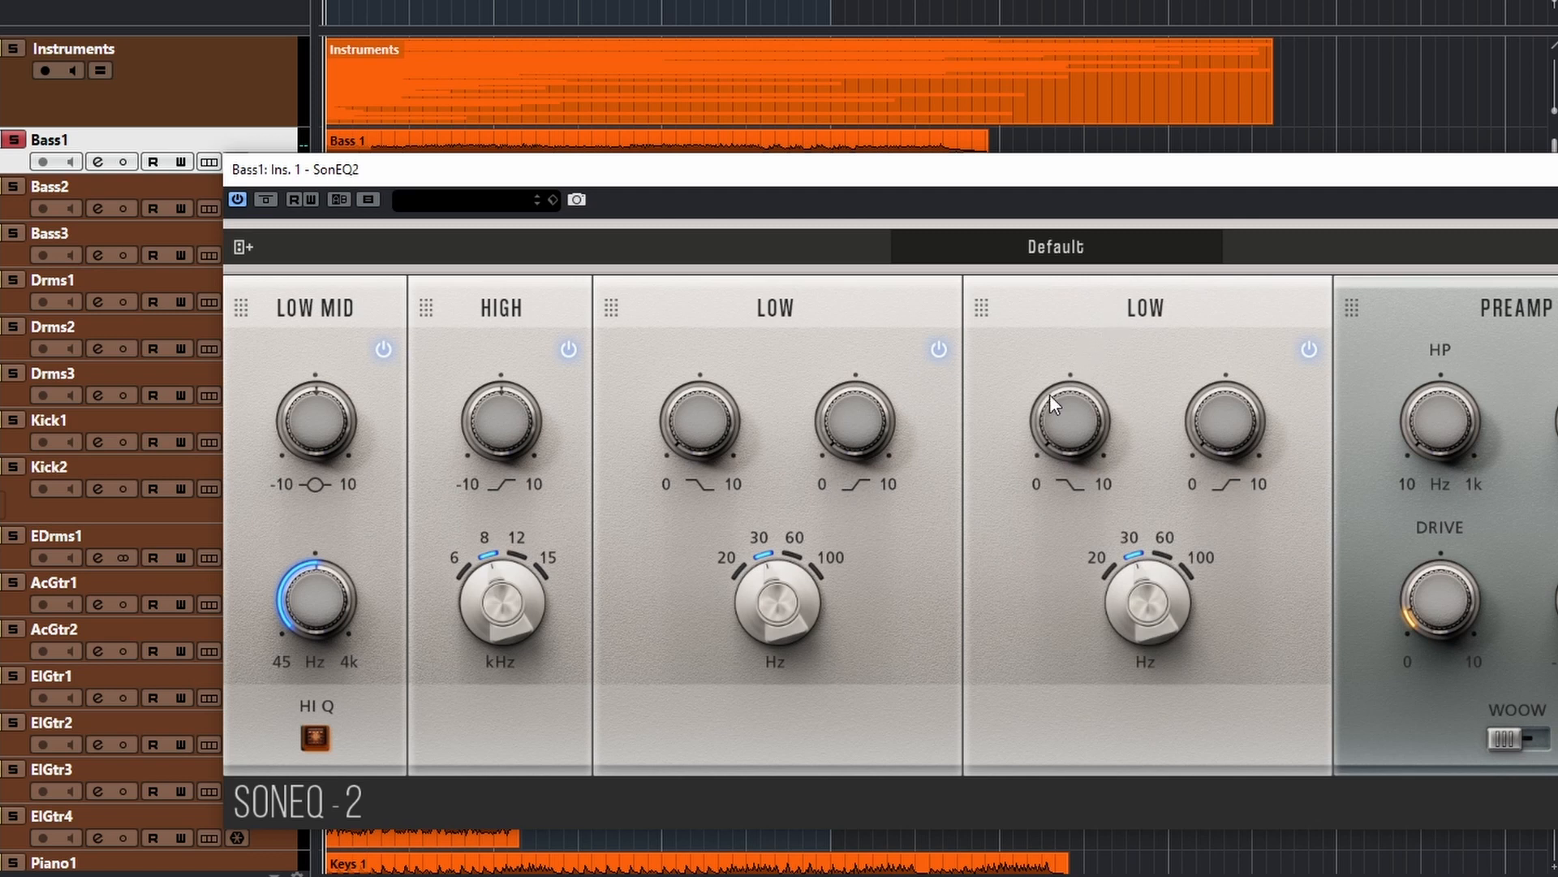
right_click(1160, 333)
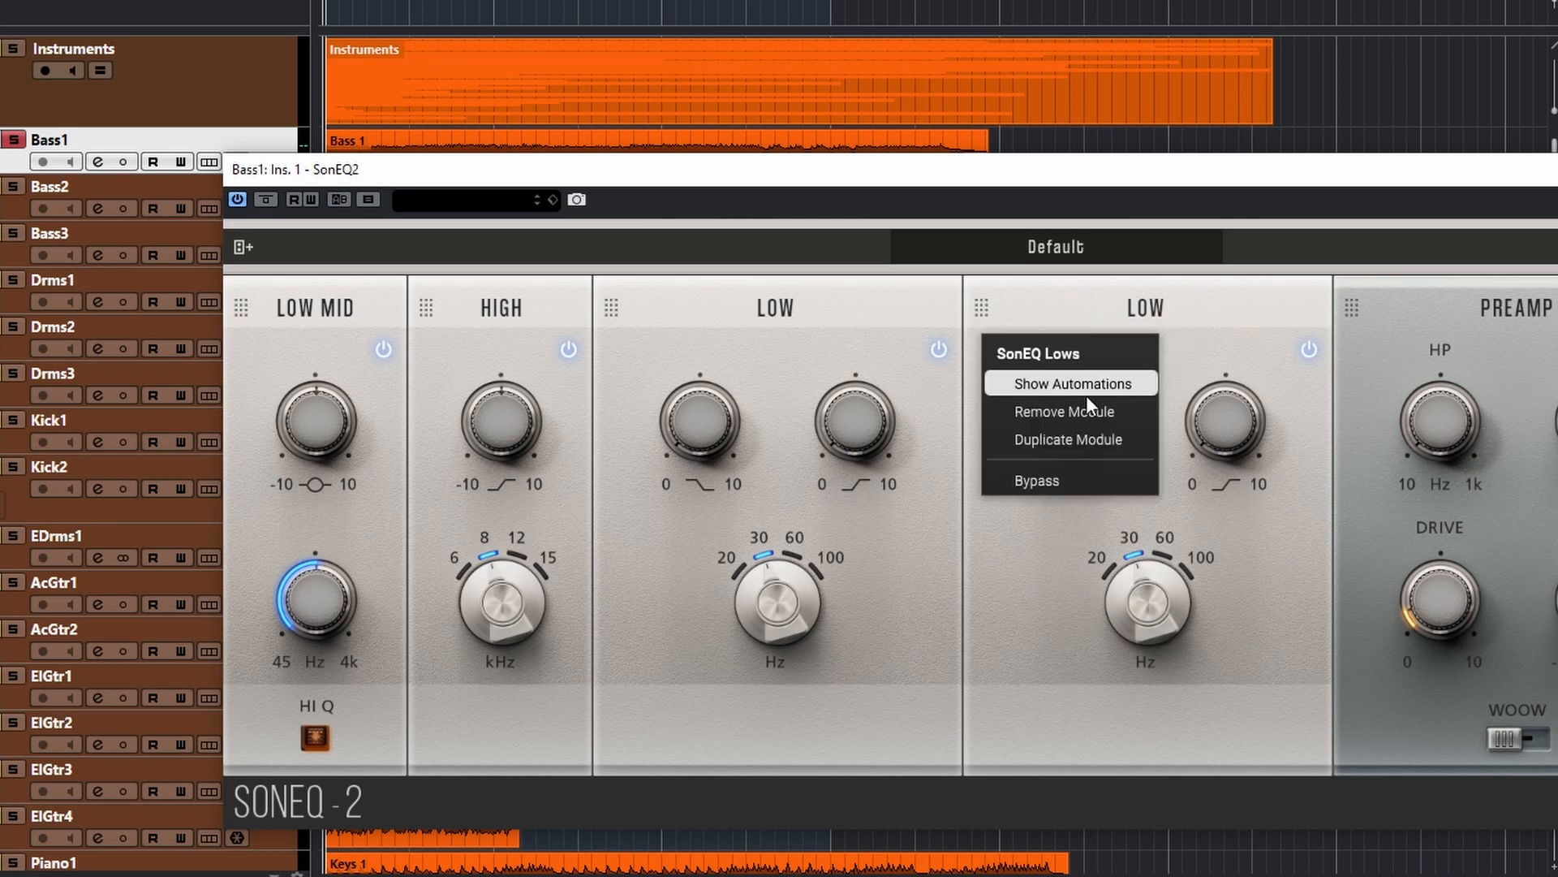
left_click(1086, 405)
left_click(1044, 498)
- Set the Low module's gain knobs to 3.2 and 3.5 and its frequency to 60 Hz, and duplicate the module
left_click_drag(707, 408, 692, 329)
left_click_drag(862, 440, 844, 329)
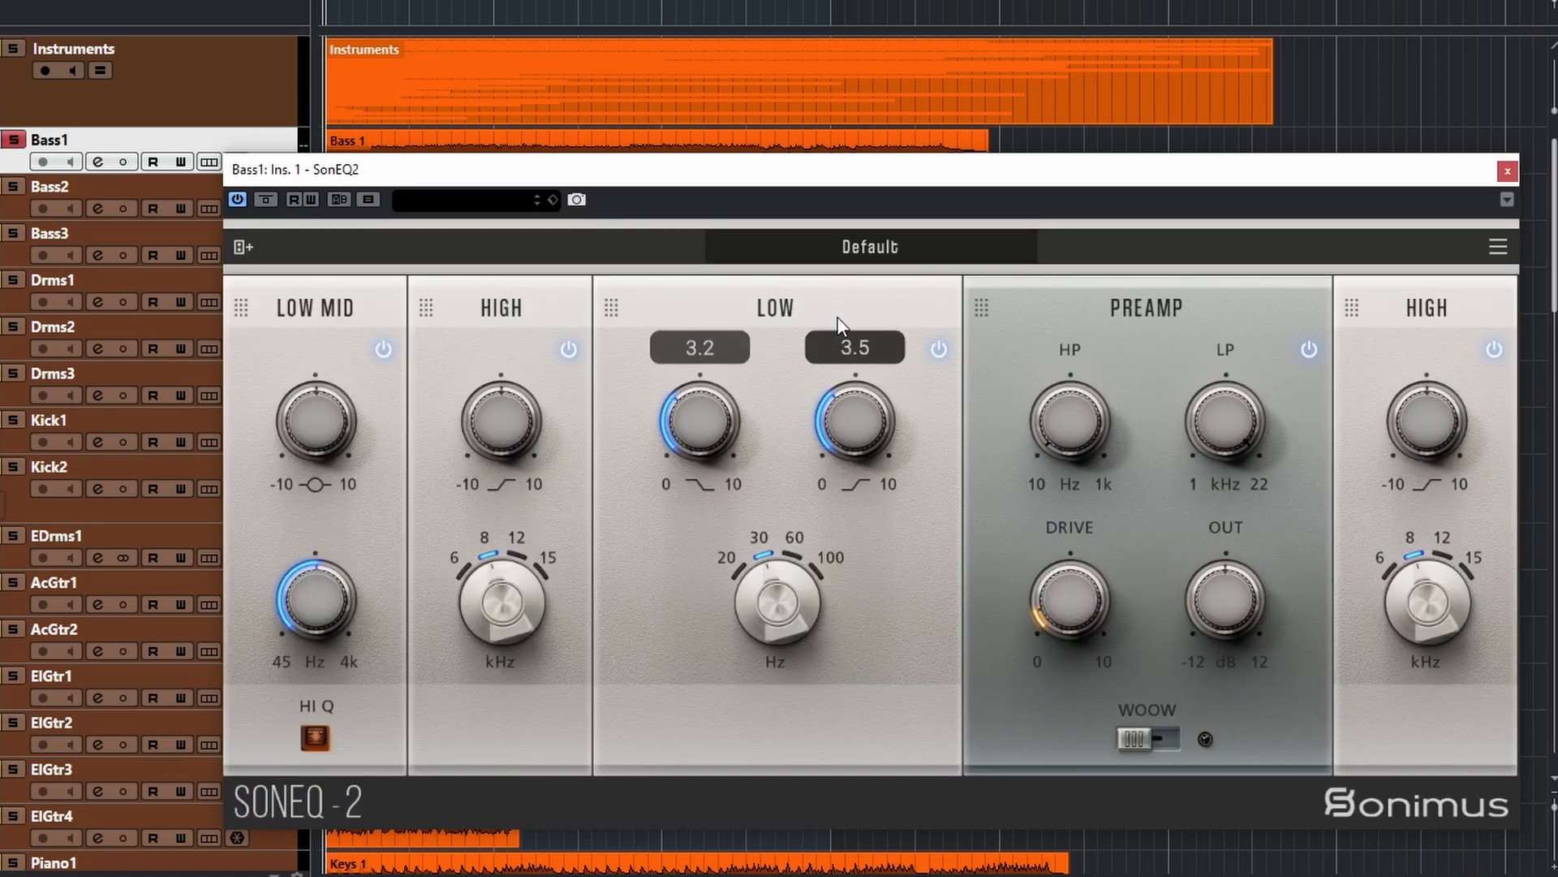
left_click_drag(765, 606, 744, 497)
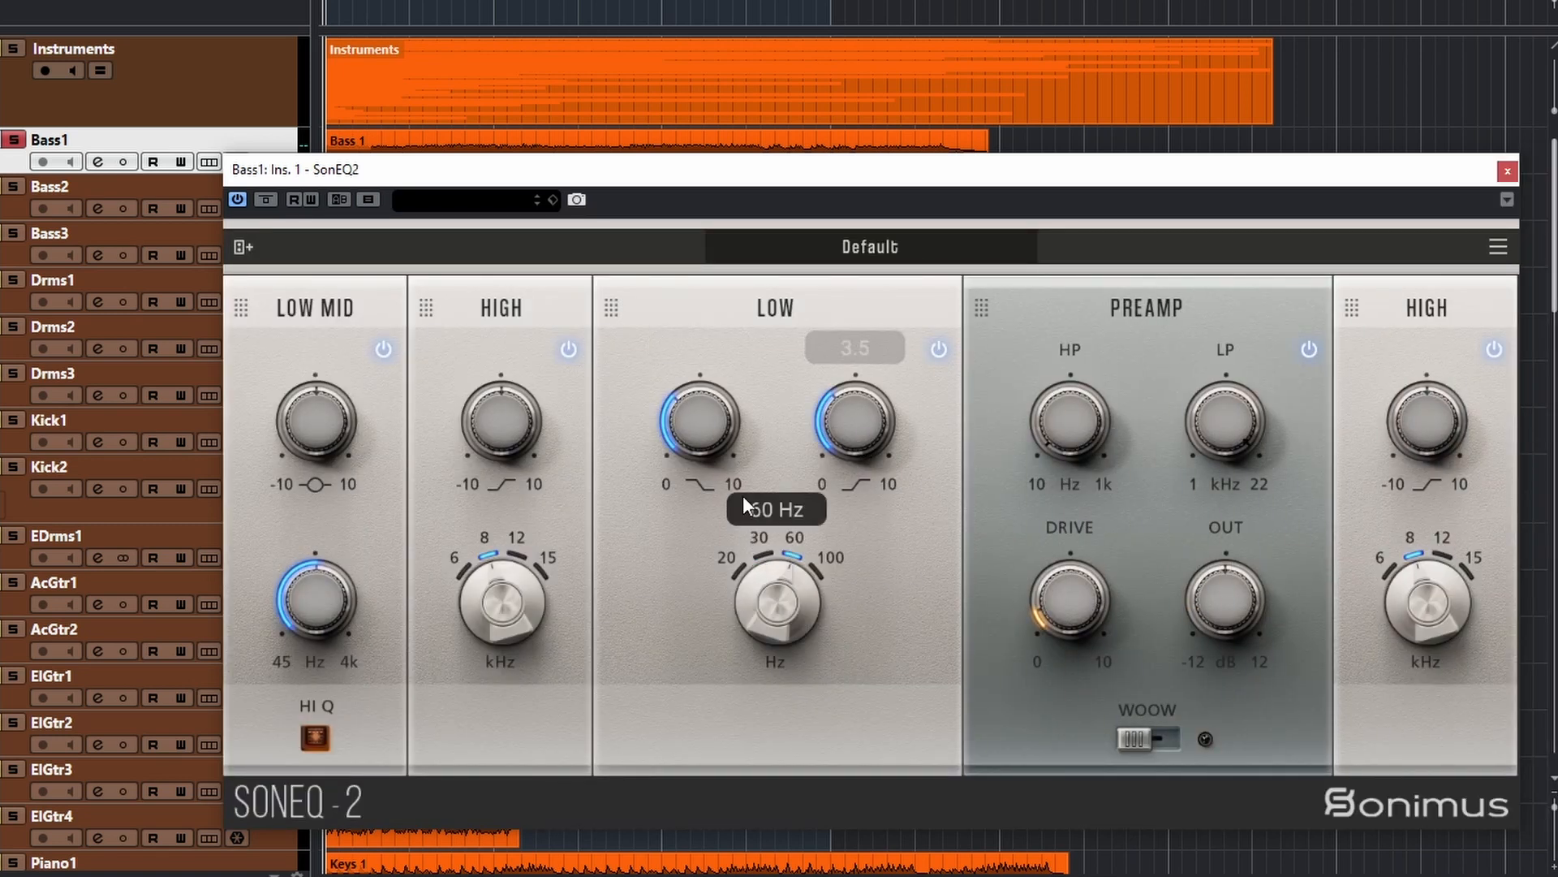
right_click(752, 365)
left_click(860, 468)
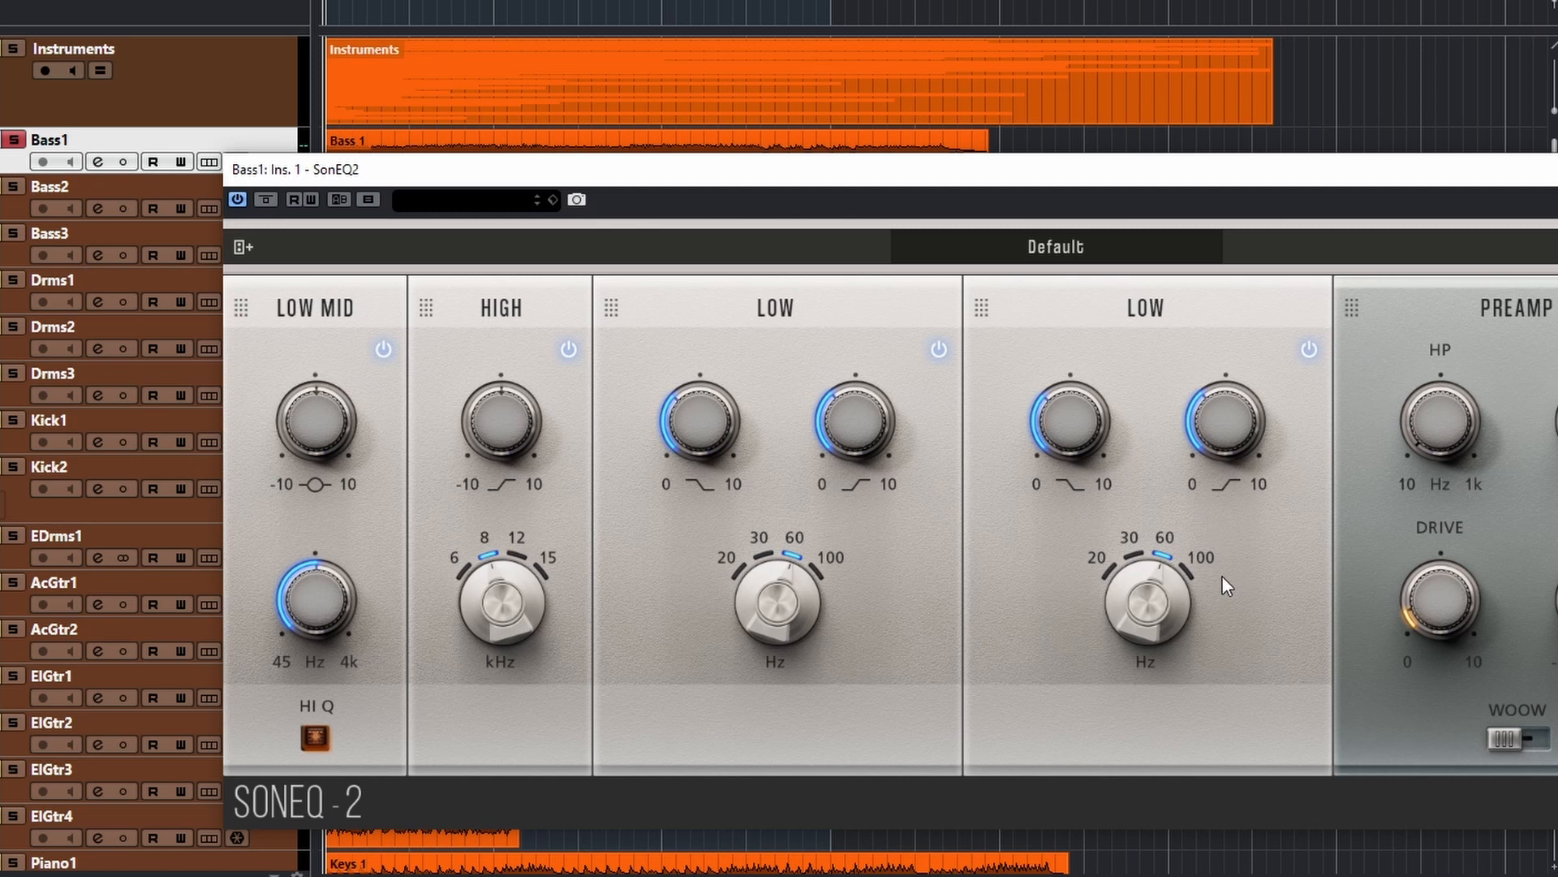
- Set the copied Low module to 30 Hz with gains of 0.0 and 1.0, and duplicate this copy
left_click_drag(1157, 602, 1133, 659)
left_click_drag(1057, 418, 1049, 509)
left_click_drag(1193, 413, 1195, 528)
right_click(1139, 408)
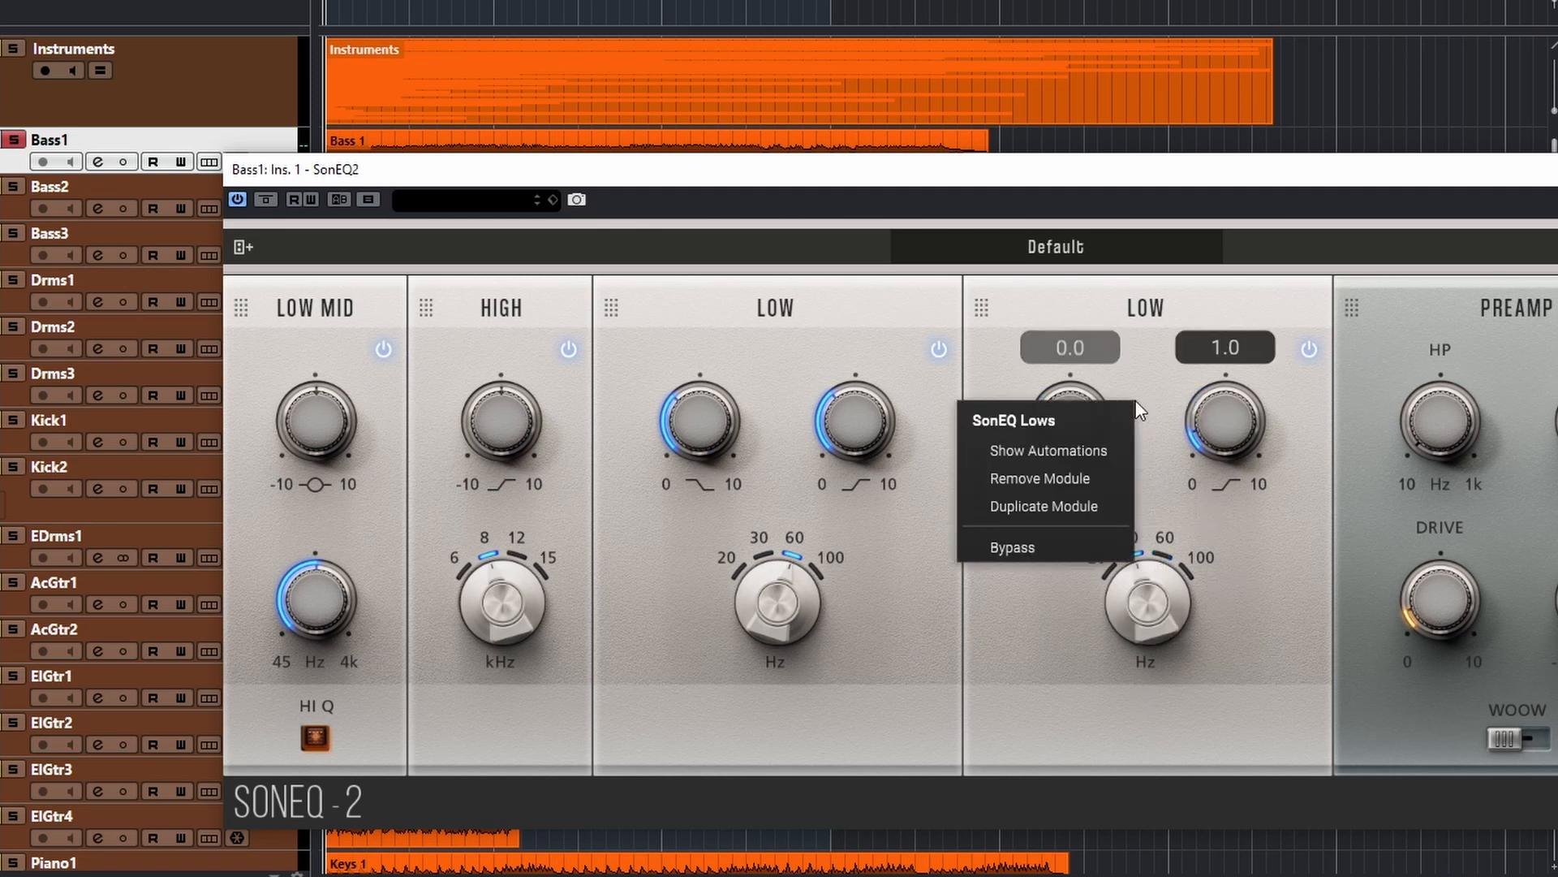
left_click(1025, 502)
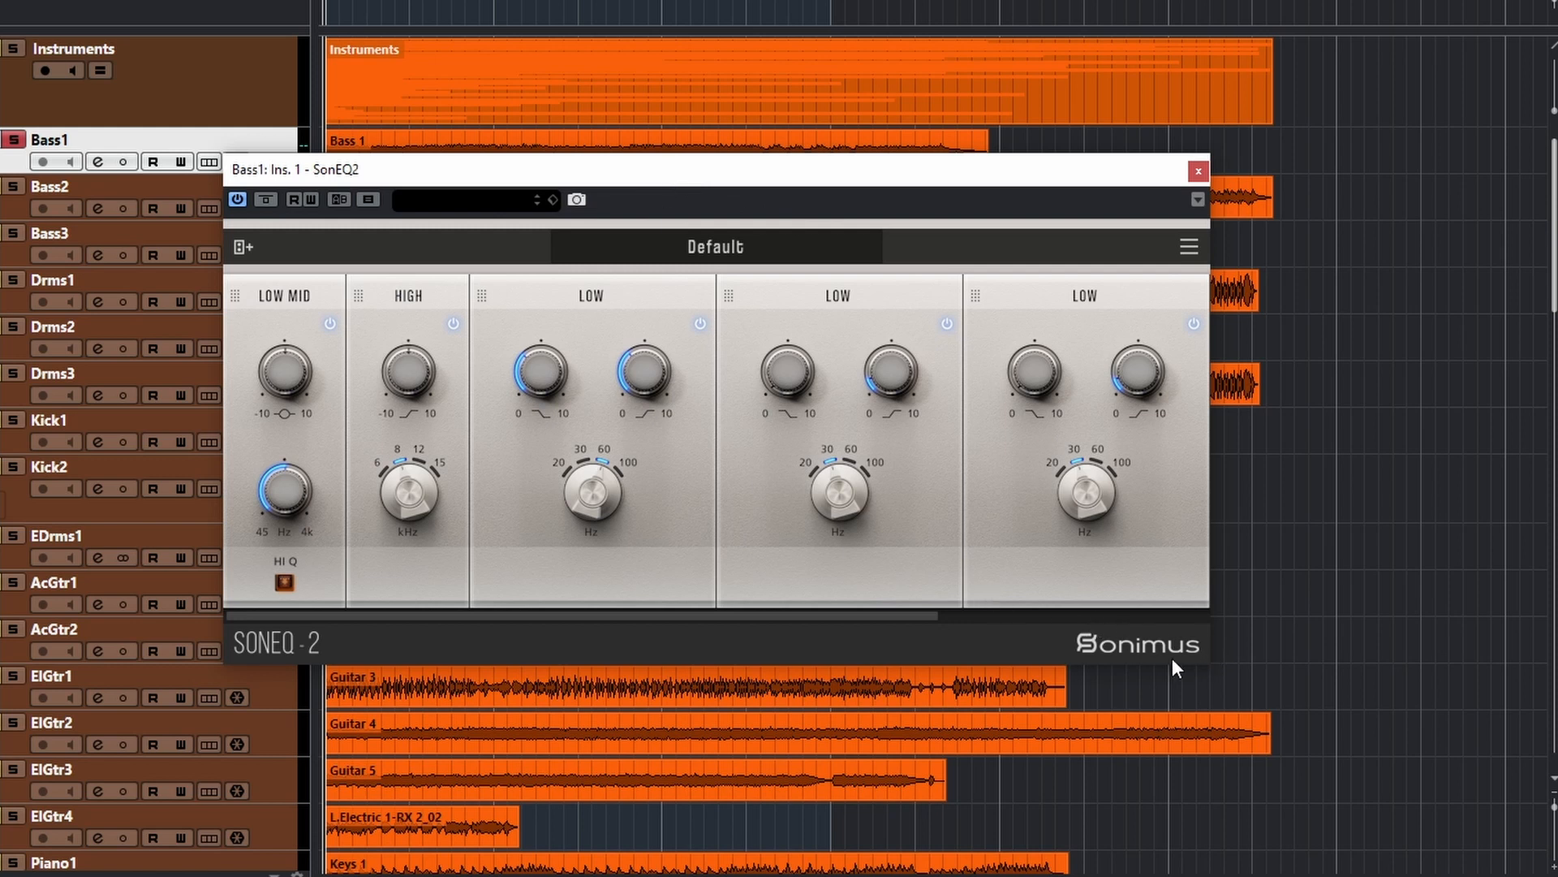
- Set the plug-in's GUI scale to 120% and reposition its window
left_click(1189, 246)
mouse_move(1259, 485)
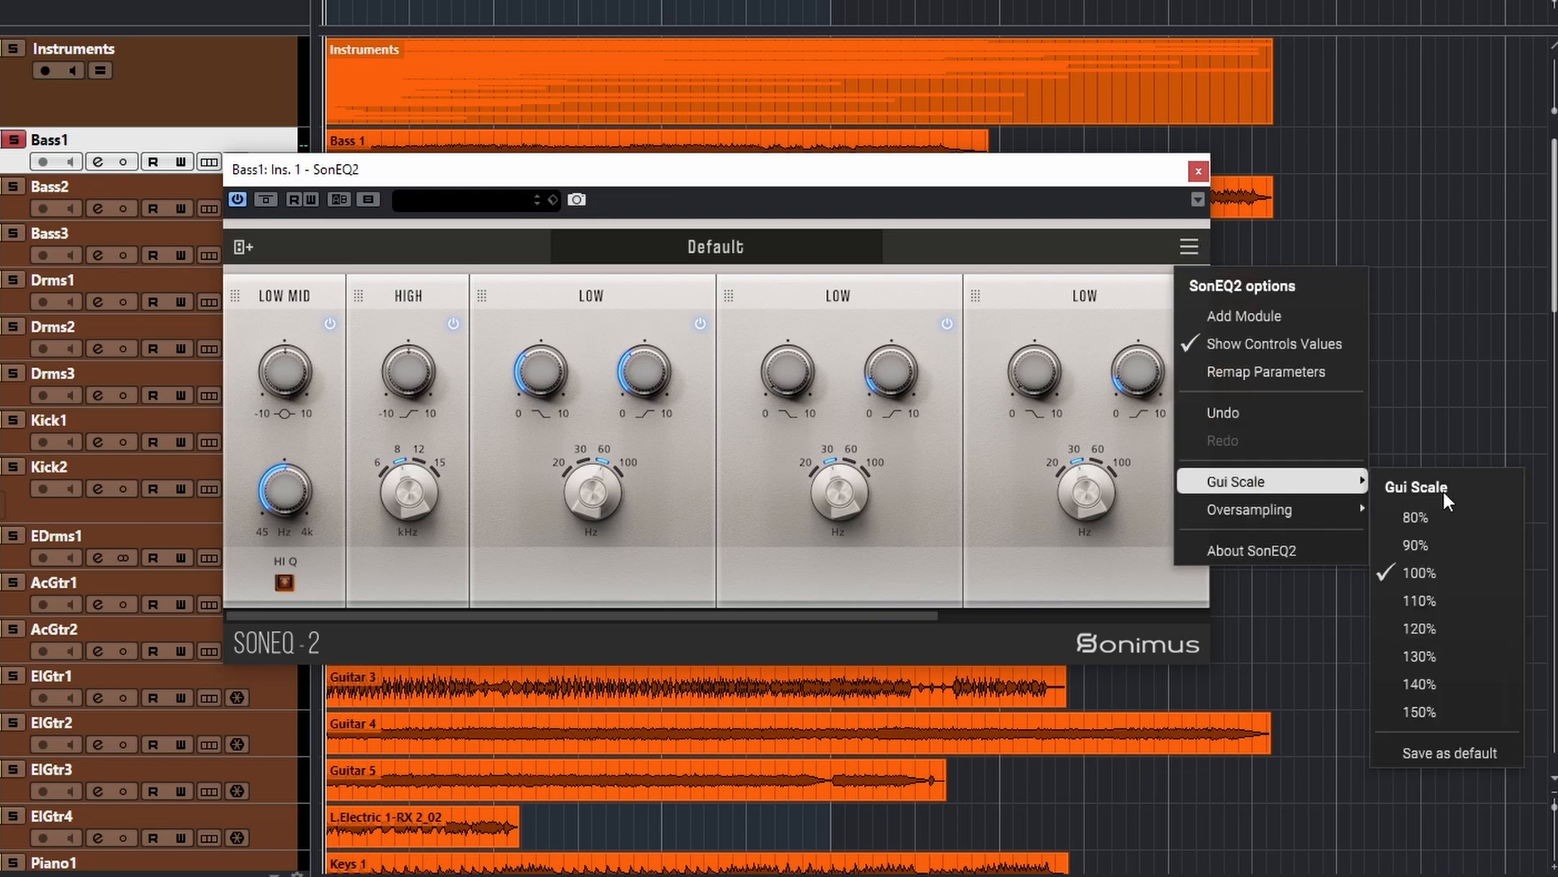
left_click(1439, 620)
mouse_move(664, 165)
left_mouse_down()
mouse_move(734, 168)
mouse_move(689, 173)
left_mouse_up()
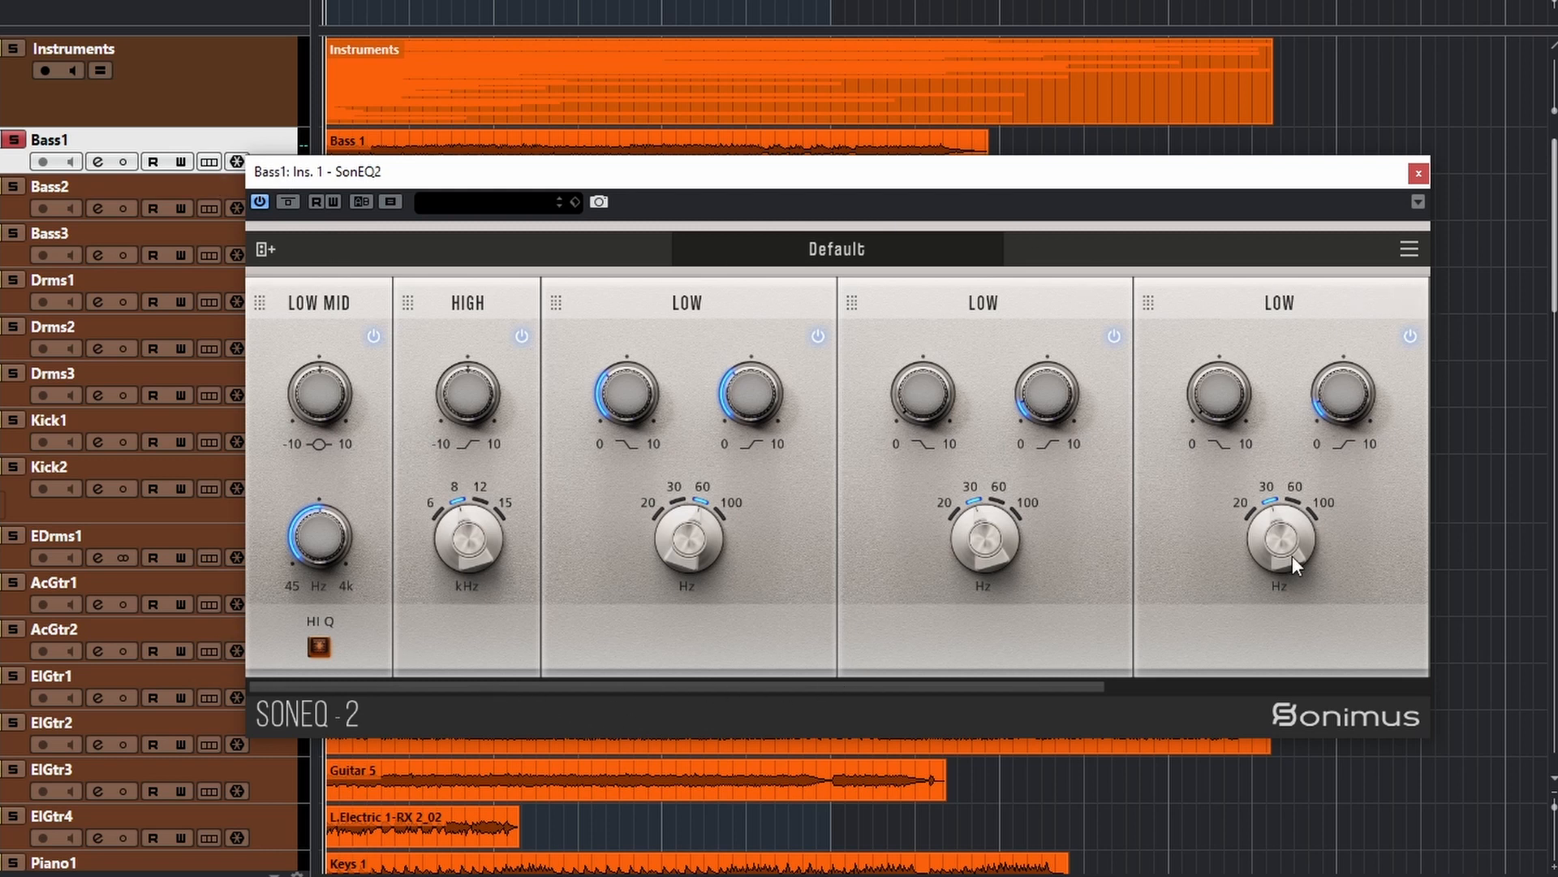
- Duplicate the Preamp module six times to build a long row of Preamps before the last High module
left_click_drag(512, 686, 1070, 644)
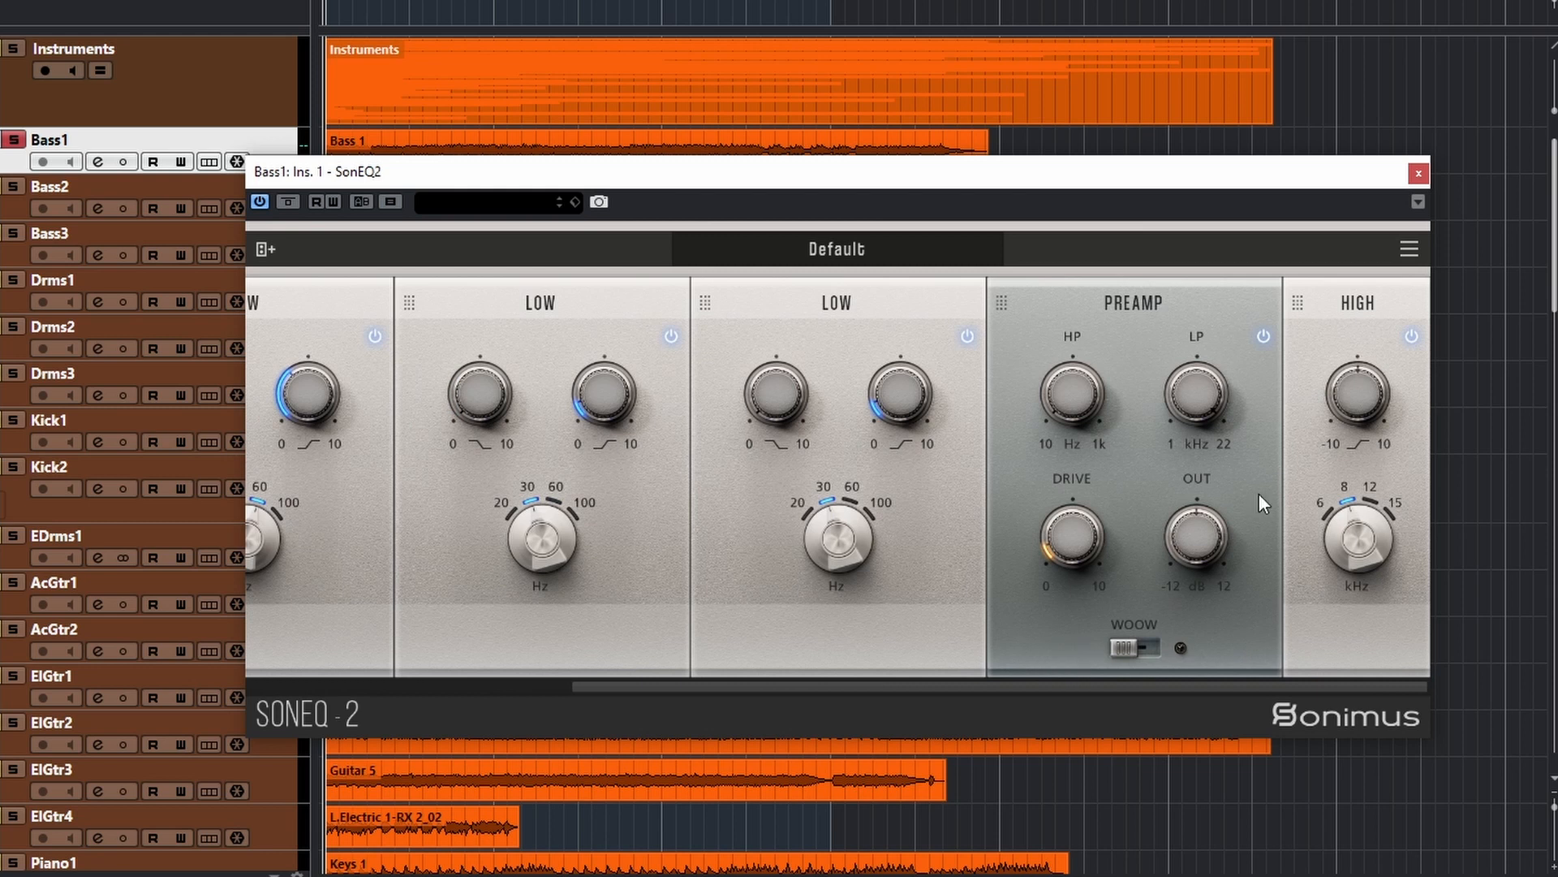
right_click(1226, 315)
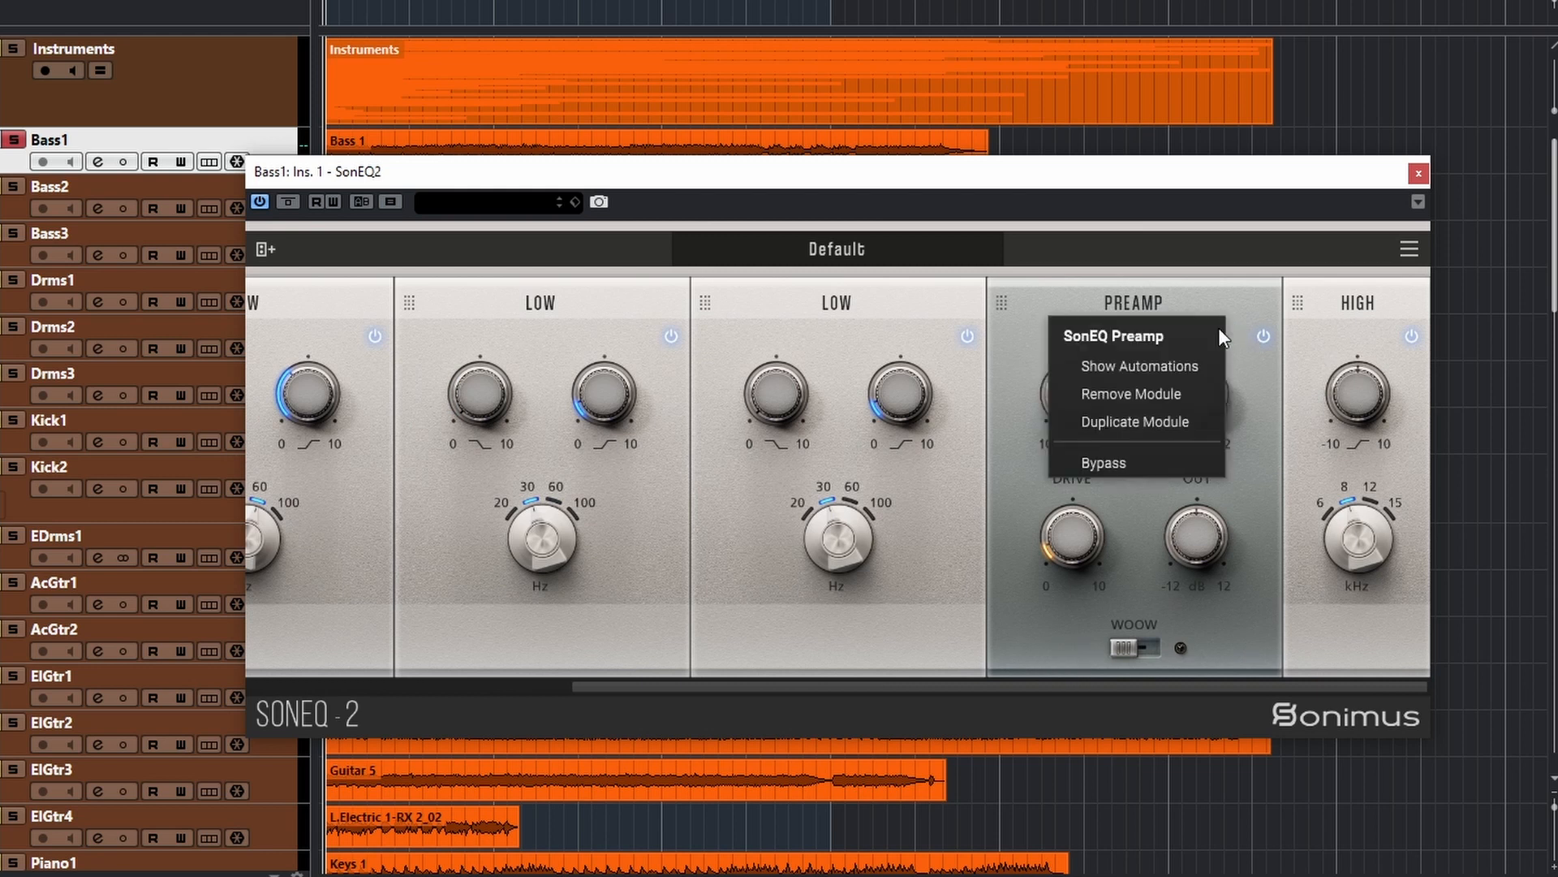
left_click(1137, 430)
right_click(1141, 323)
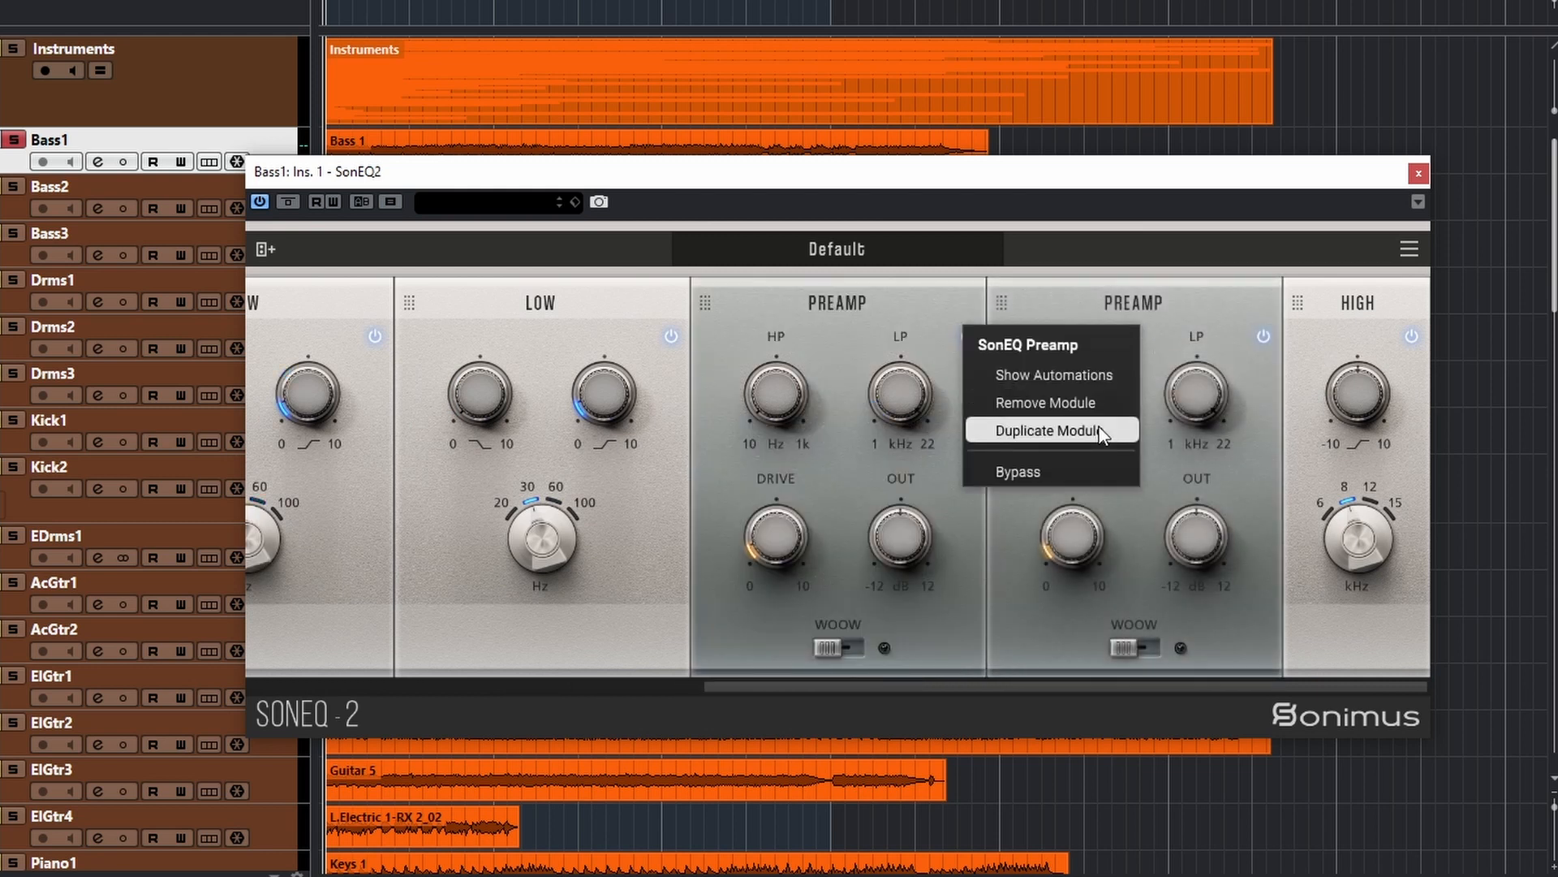
left_click(1102, 431)
right_click(1103, 331)
left_click(1167, 437)
right_click(1137, 331)
left_click(1124, 435)
right_click(1136, 328)
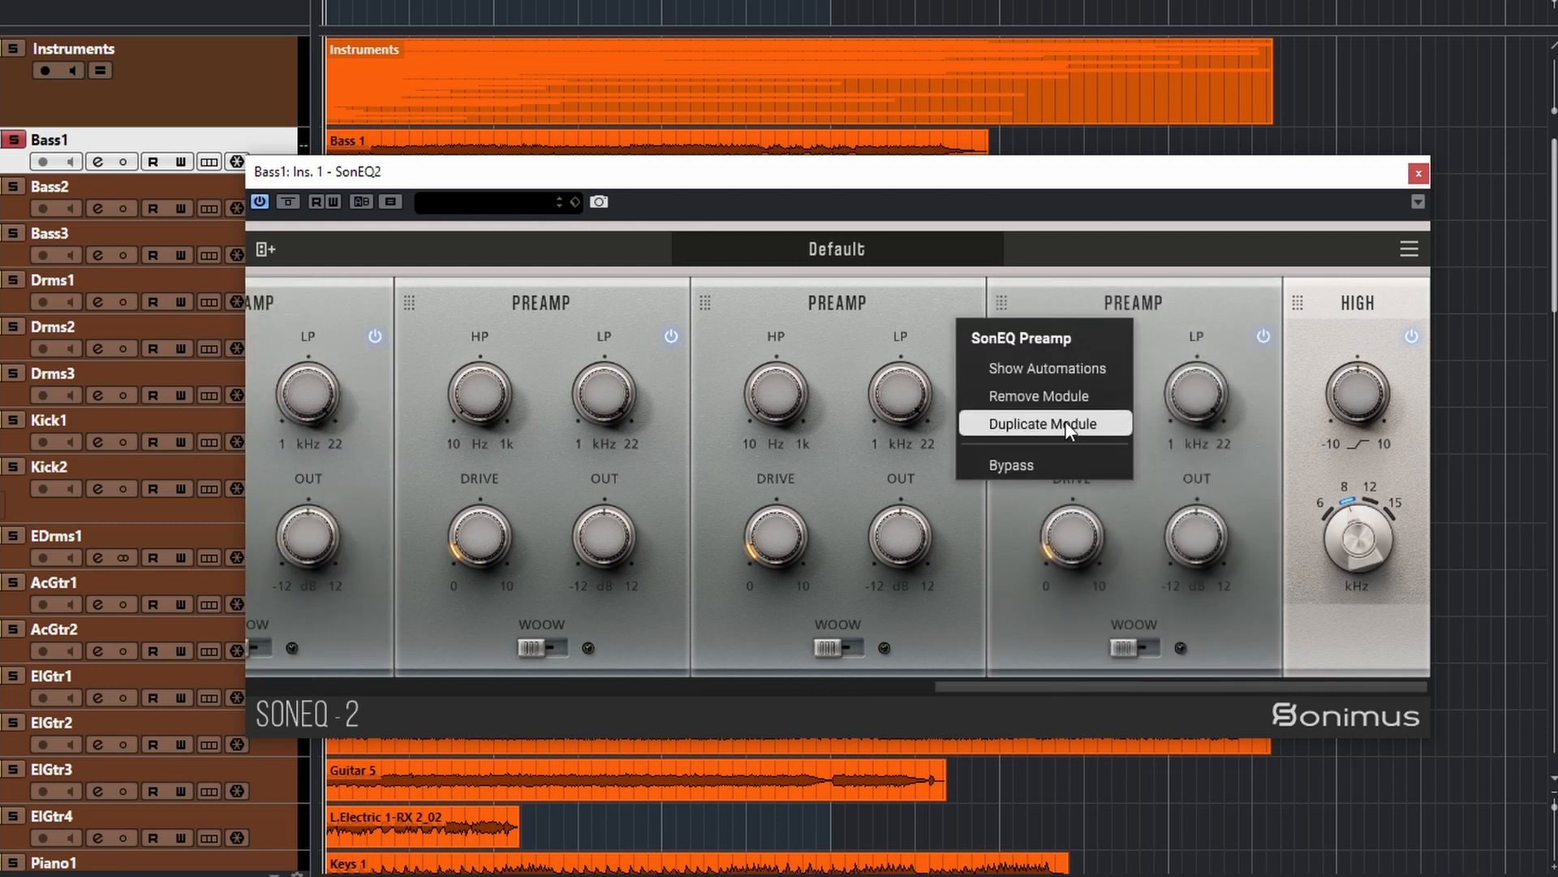
left_click(1068, 423)
right_click(1122, 349)
left_click(1176, 452)
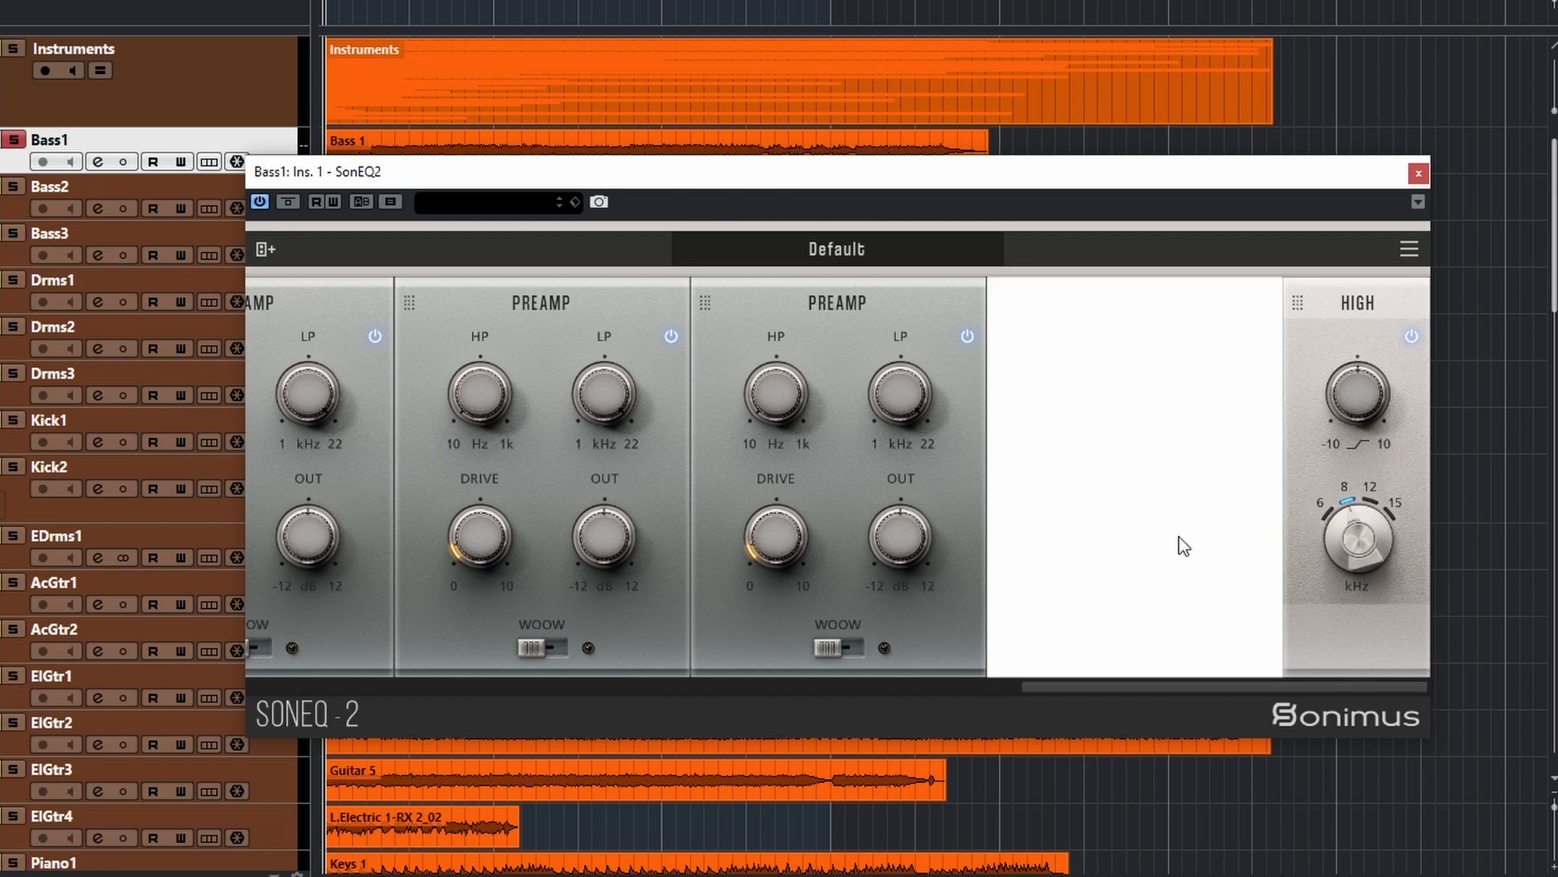
- Toggle the first Low module's bypass repeatedly from the module's empty background
left_click_drag(1331, 684, 408, 662)
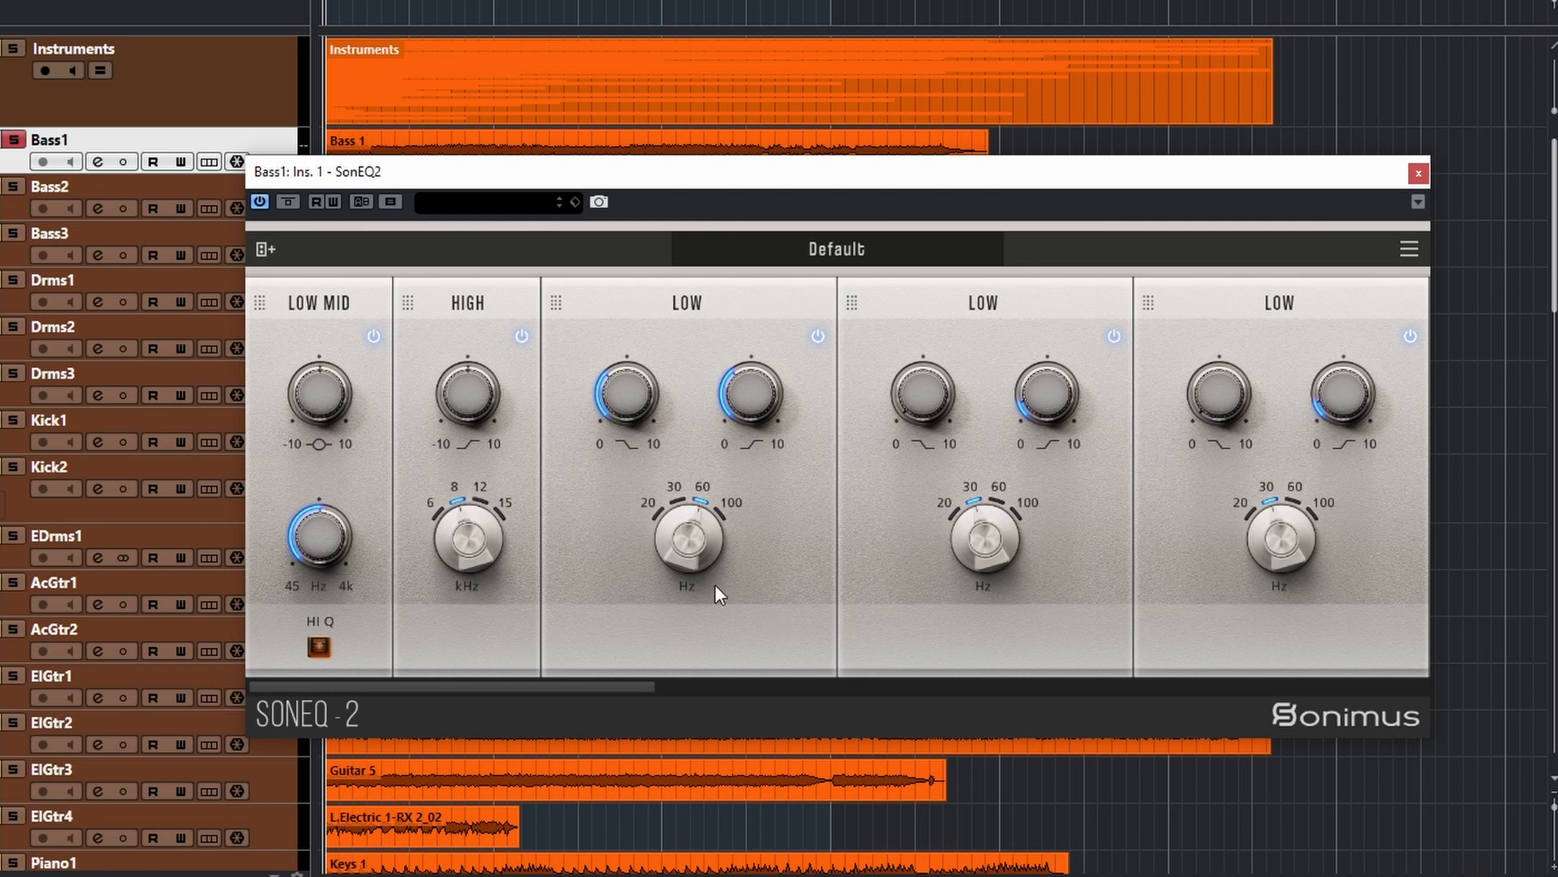
left_click_drag(440, 175, 432, 157)
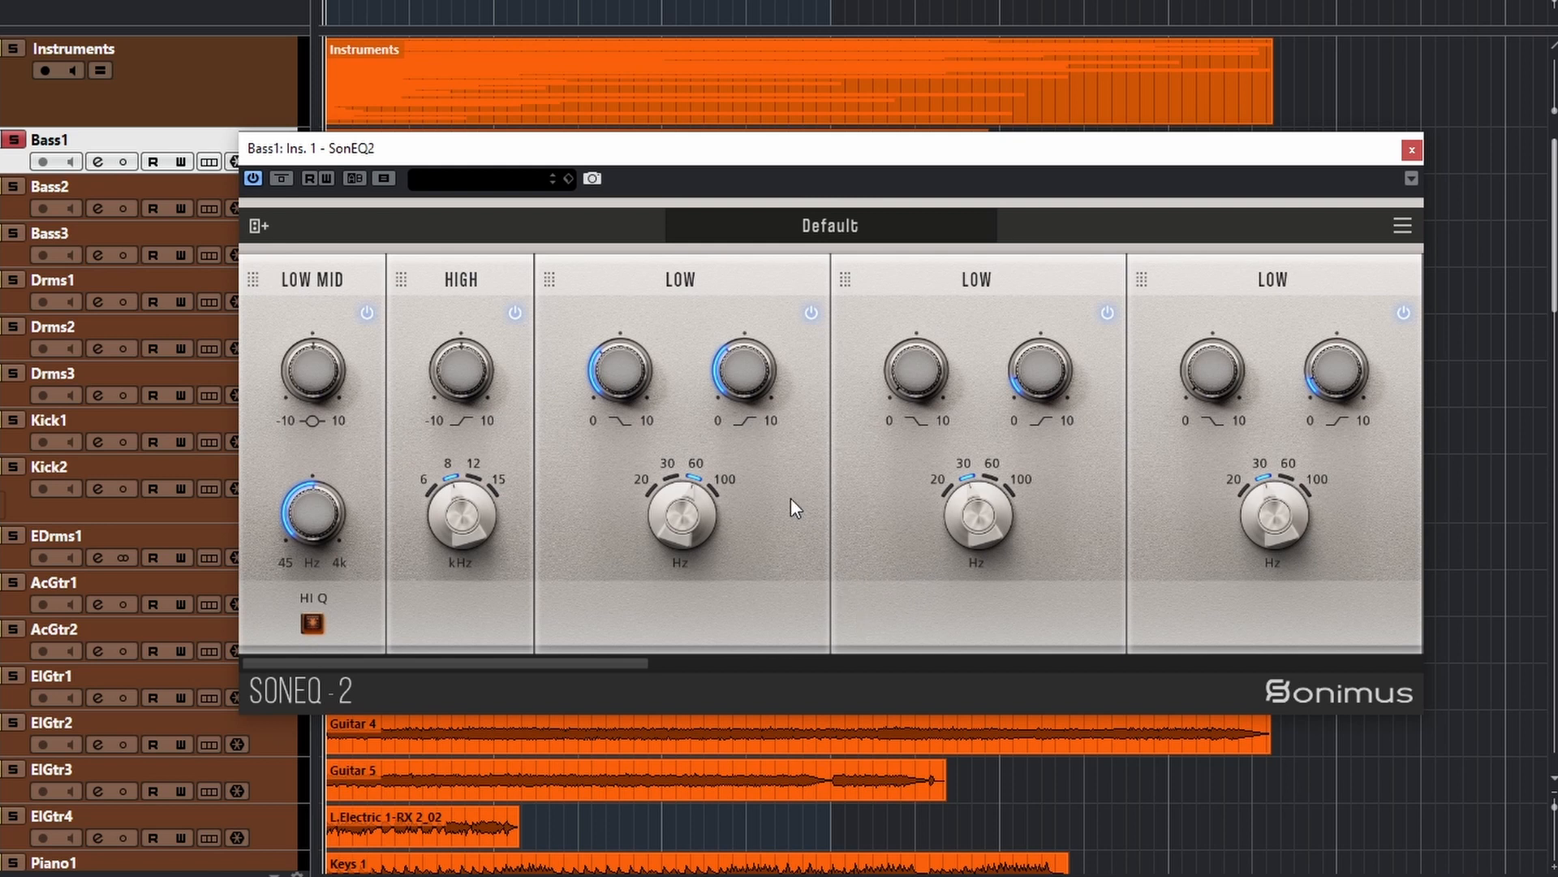
double_click(776, 478)
double_click(776, 479)
double_click(768, 473)
double_click(797, 452)
double_click(768, 514)
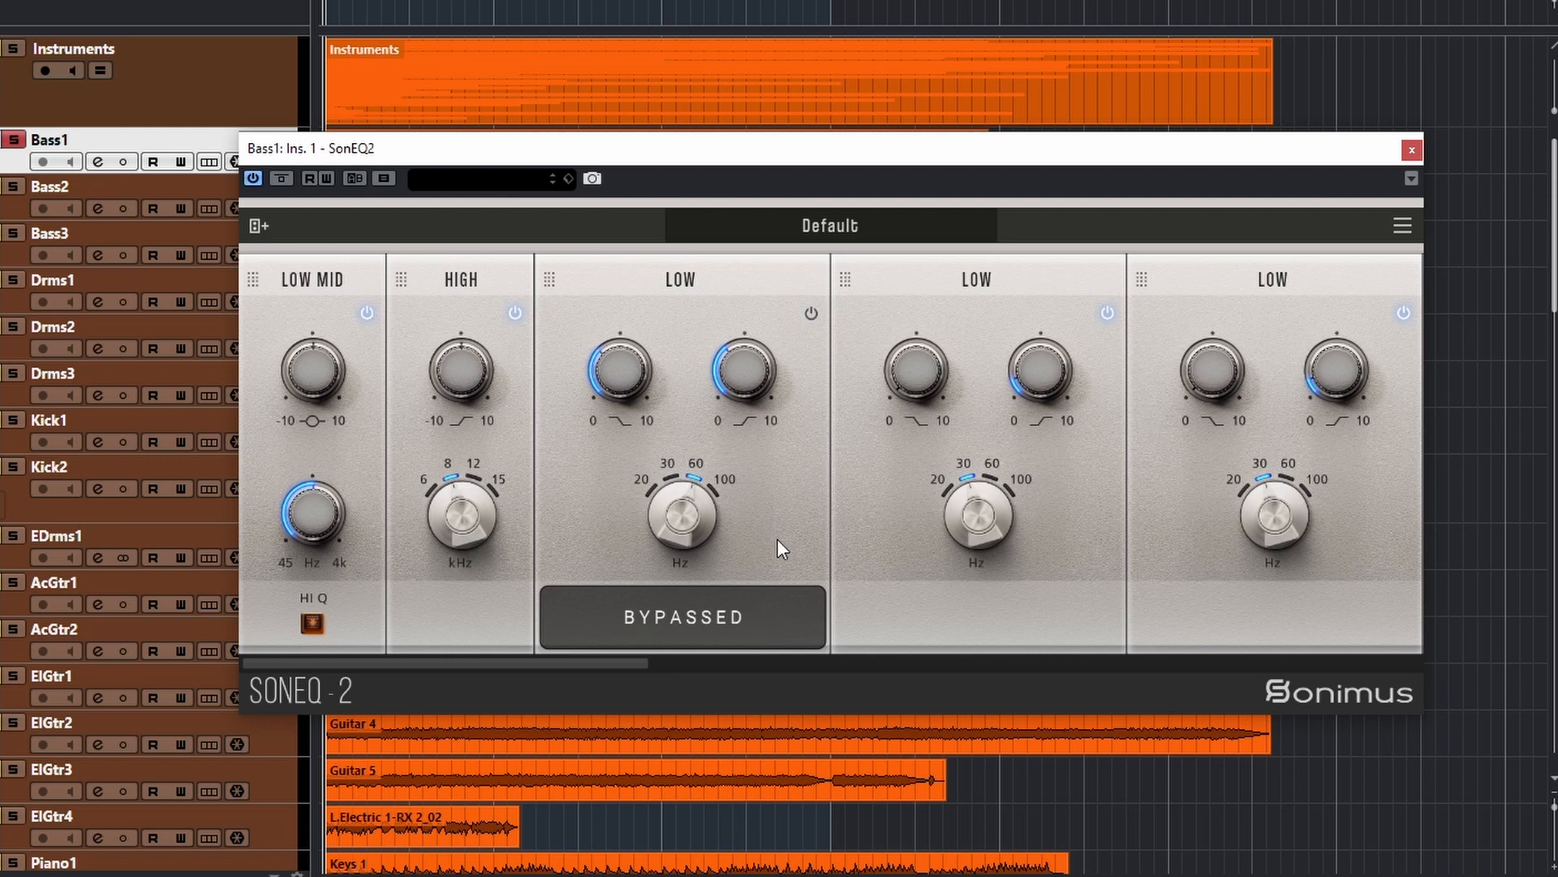
double_click(776, 528)
- Toggle the first Low module with its power switch, and bypass and reactivate the High module, leaving both active
left_click(809, 313)
left_click(809, 313)
left_click(810, 313)
left_click(809, 313)
left_click(809, 313)
left_click(809, 314)
left_click(809, 314)
double_click(641, 316)
double_click(451, 321)
double_click(415, 325)
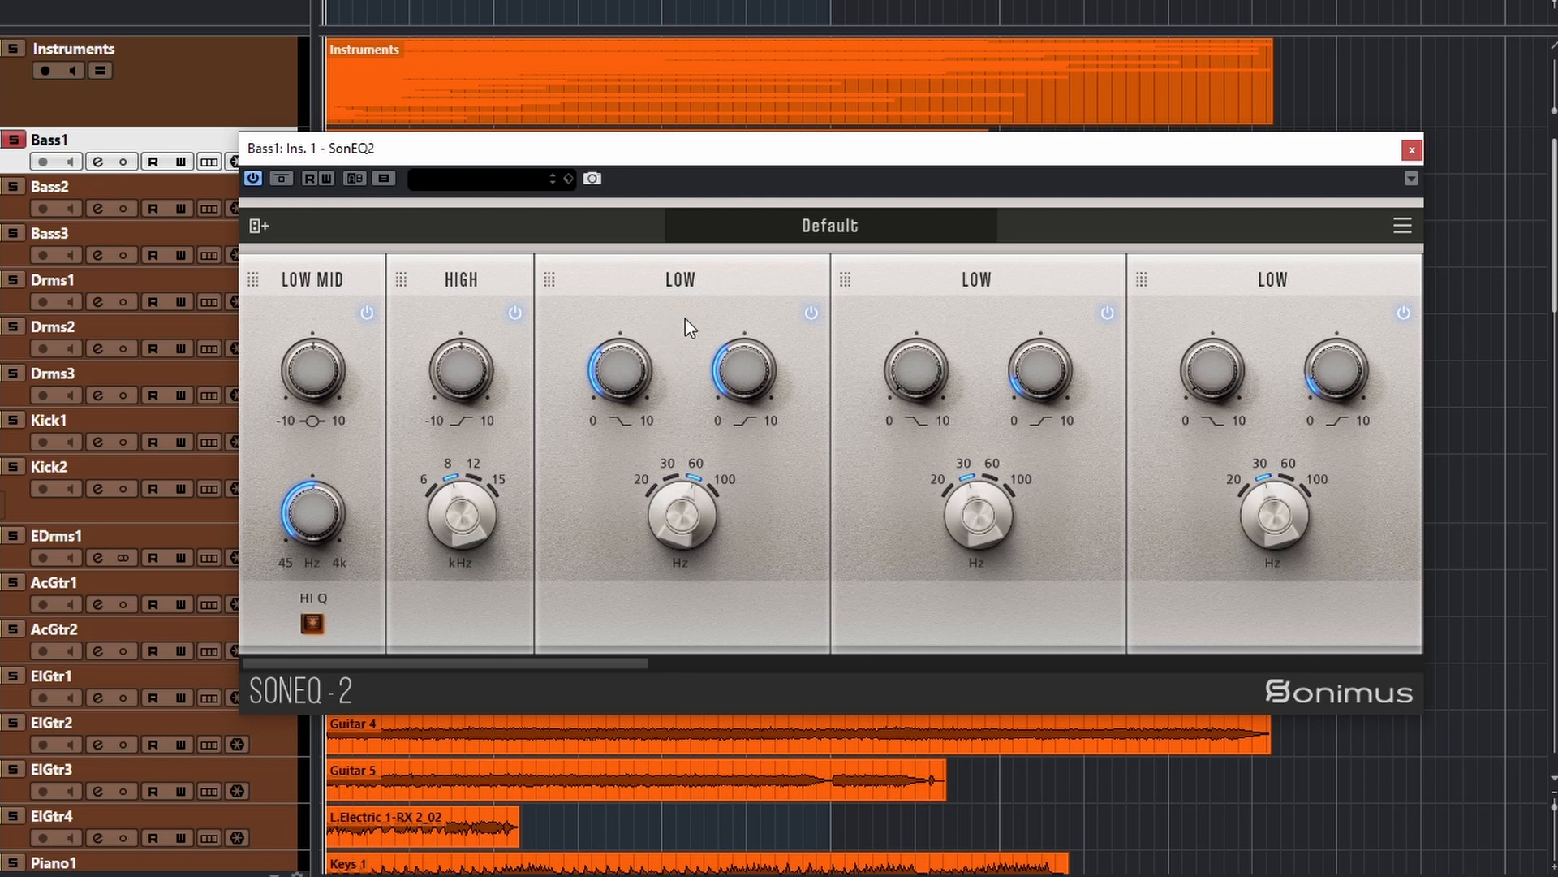
- Remove the first two Low modules so that a single Low module remains before the Preamps
key("Delete")
left_click(740, 479)
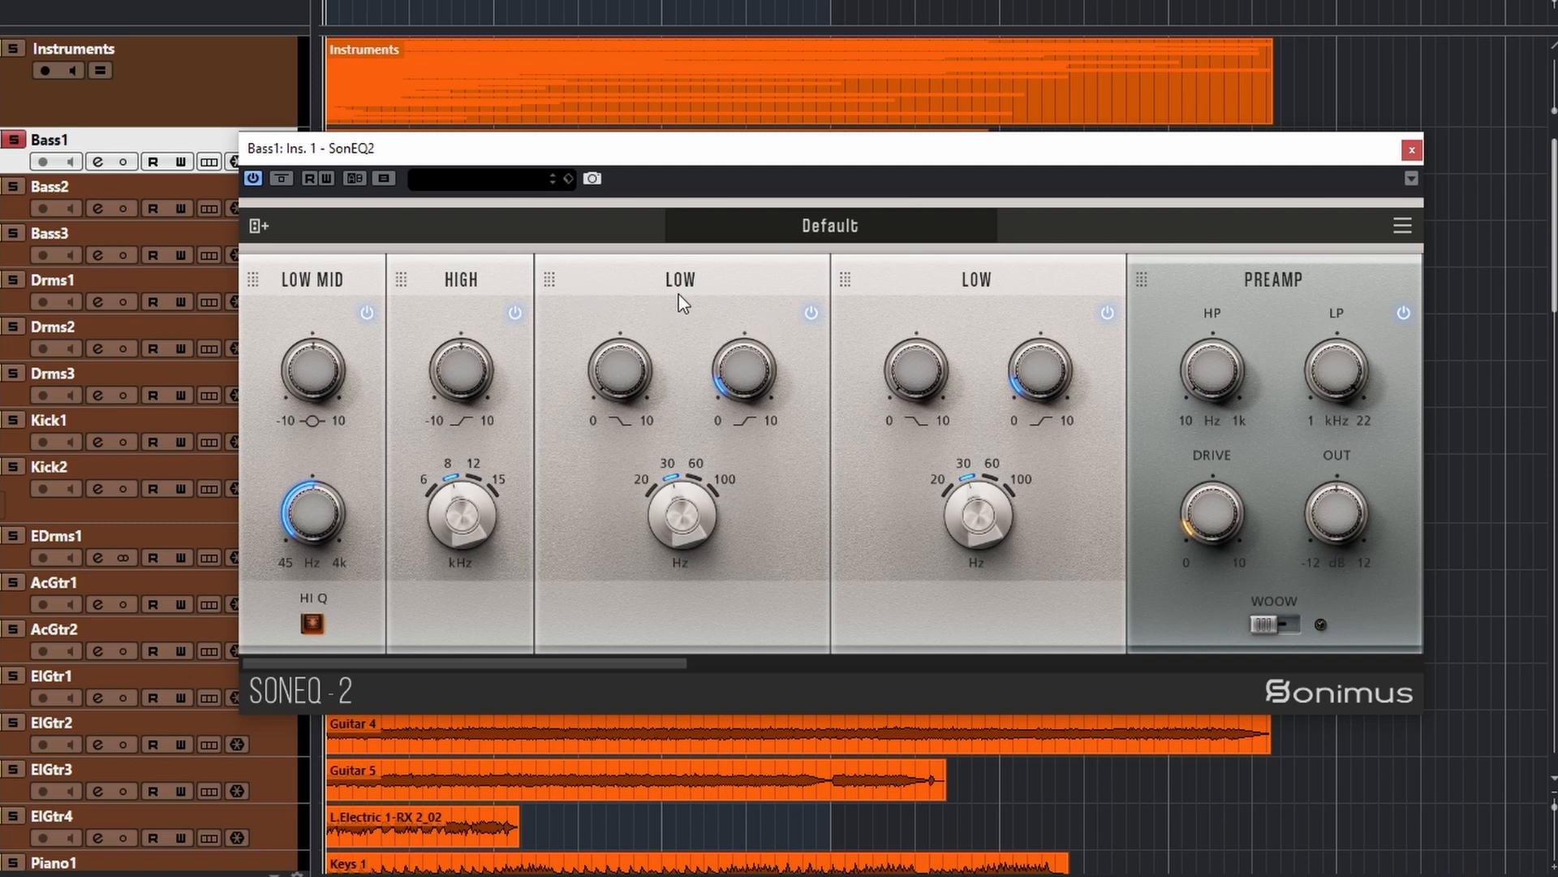
mouse_move(694, 294)
left_mouse_down()
mouse_move(691, 311)
mouse_move(65, 369)
left_mouse_up()
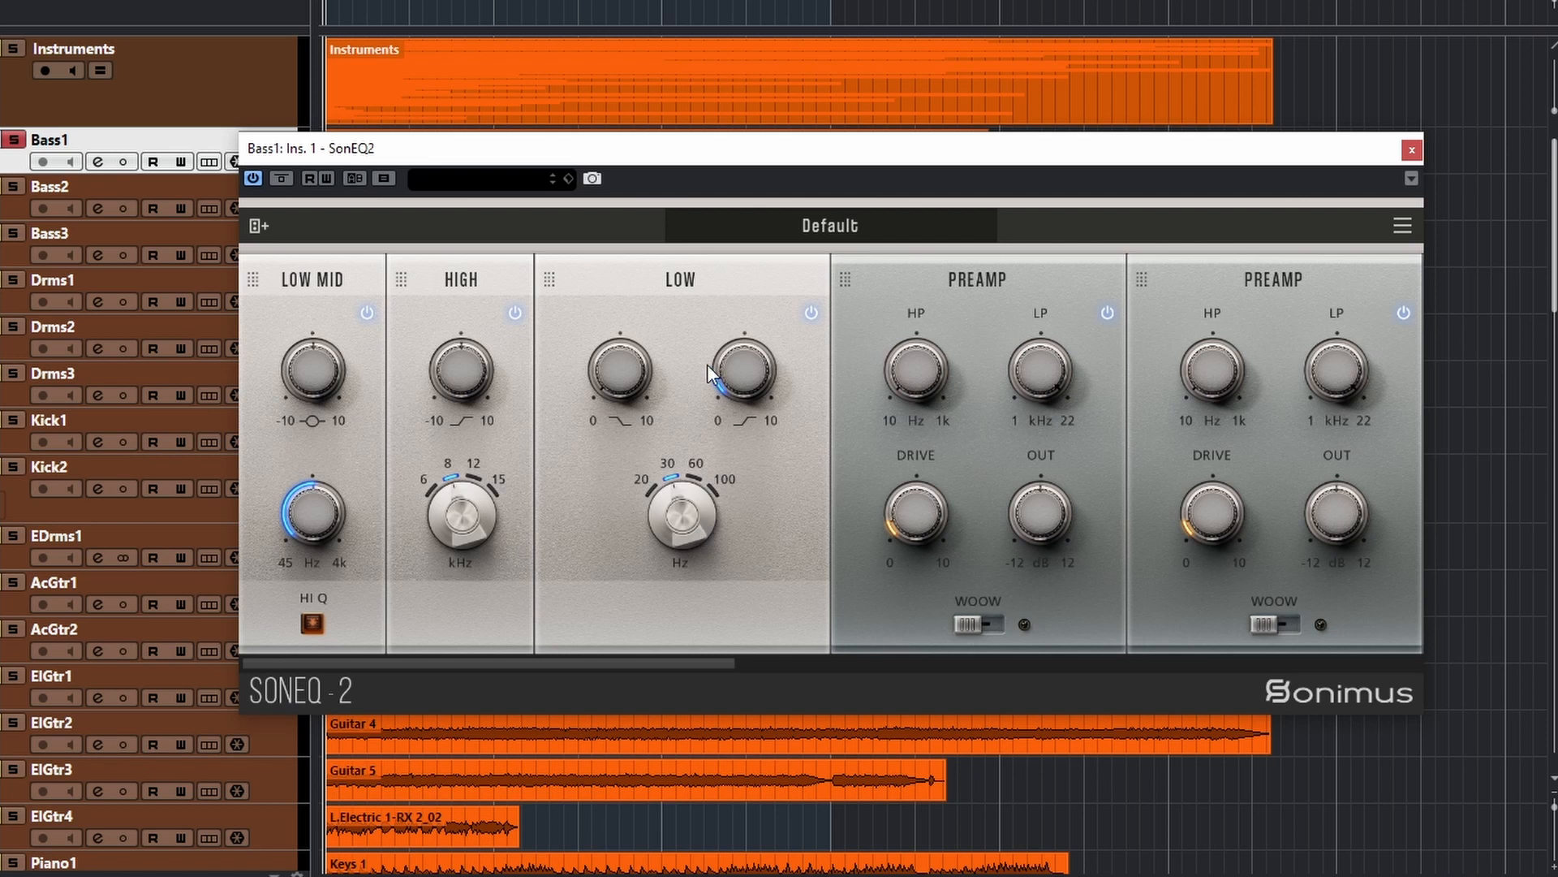
- Load the Default preset and try the Low module's cut and boost knobs and its frequency selector
left_click(830, 226)
left_click(763, 431)
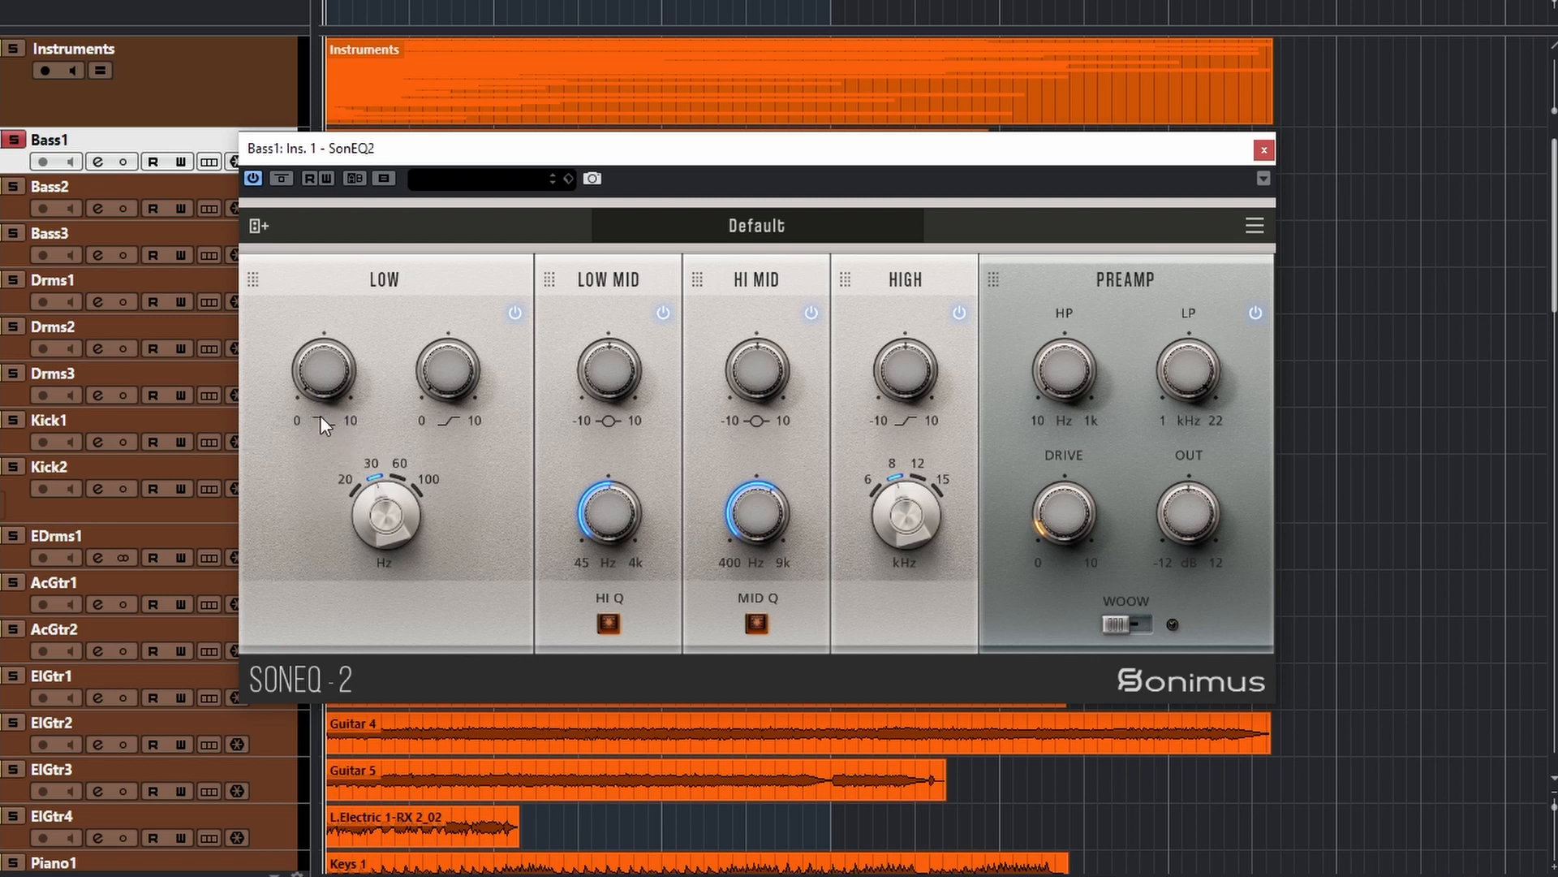
left_click_drag(320, 388, 343, 456)
left_click_drag(319, 379, 449, 310)
mouse_move(396, 520)
left_mouse_down()
mouse_move(375, 562)
mouse_move(425, 387)
mouse_move(368, 546)
mouse_move(382, 462)
left_mouse_up()
left_click_drag(395, 402, 378, 518)
- Open the Bass1 channel settings and insert UAD Pultec EQP-1A in the slot below SonEQ2, searching for "pulte"
left_click_drag(481, 154, 647, 99)
left_click(97, 161)
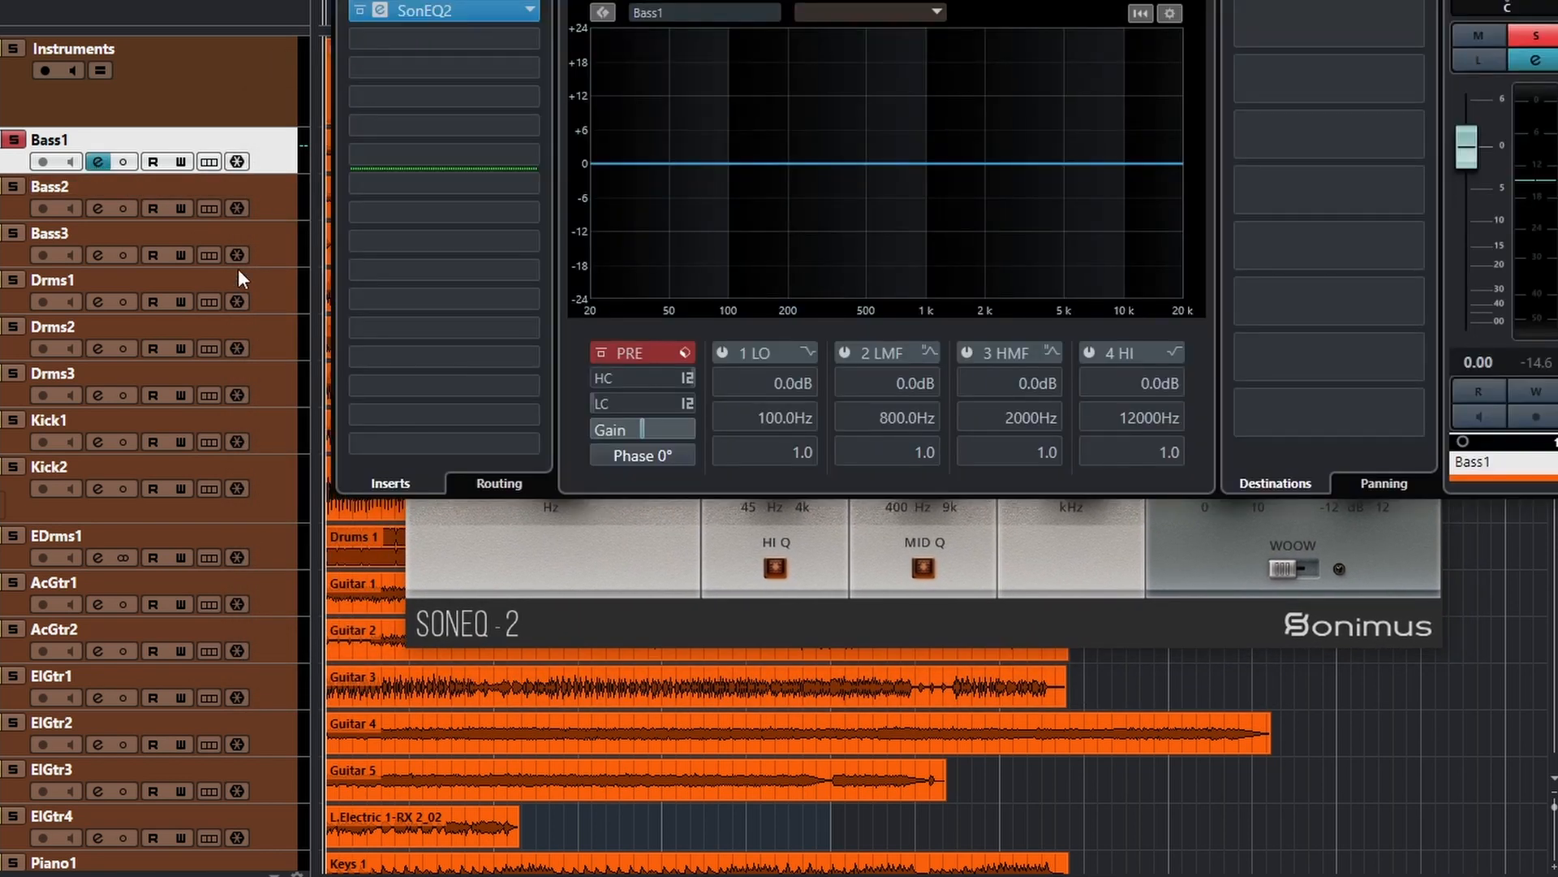
left_click(526, 36)
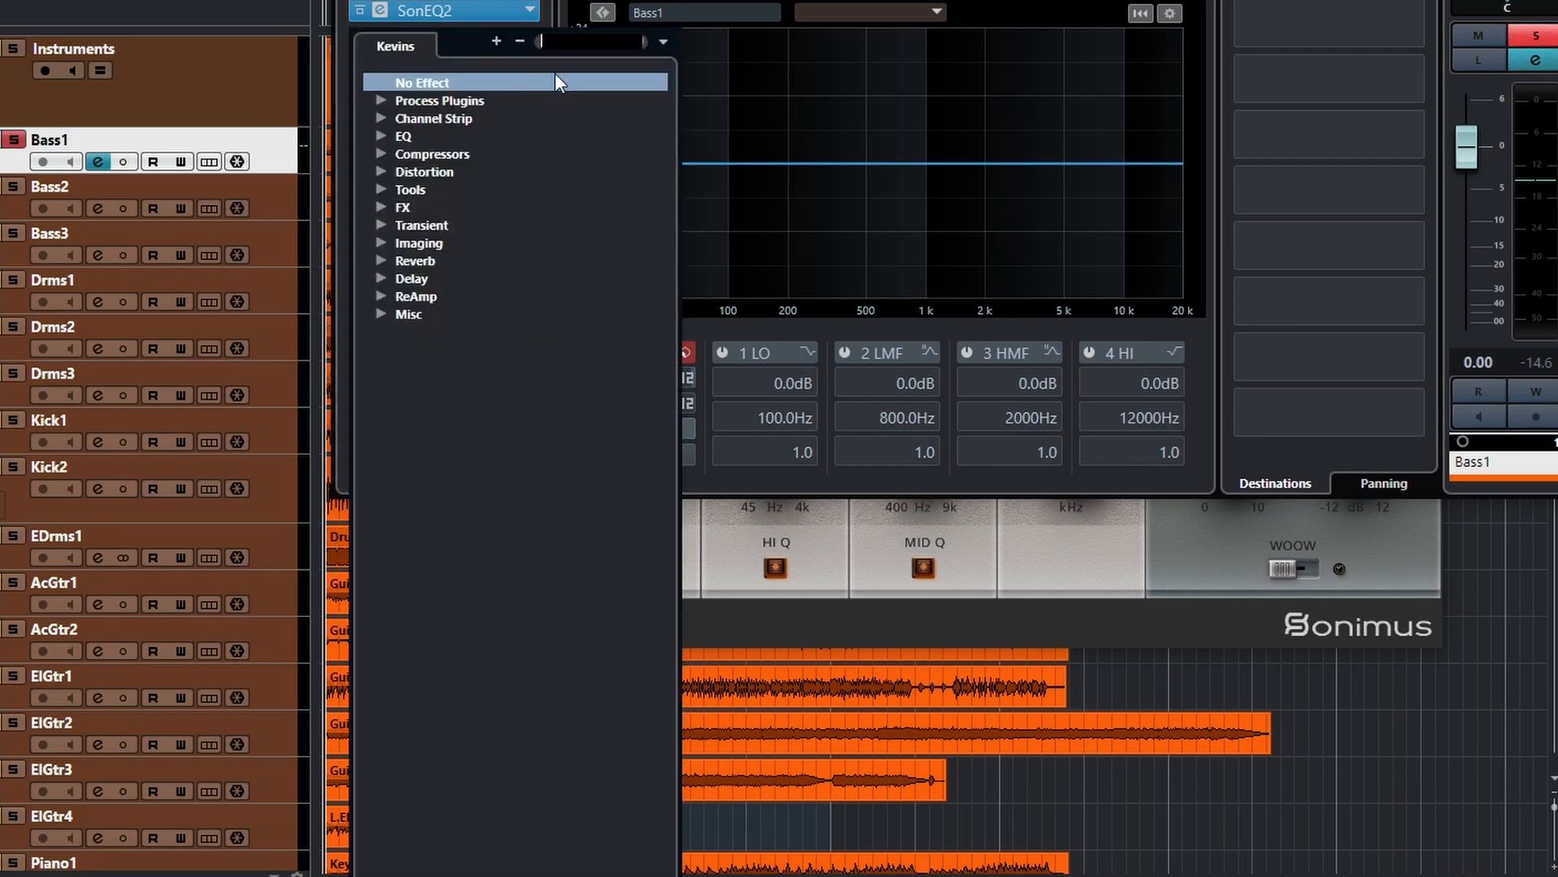
type("pulte")
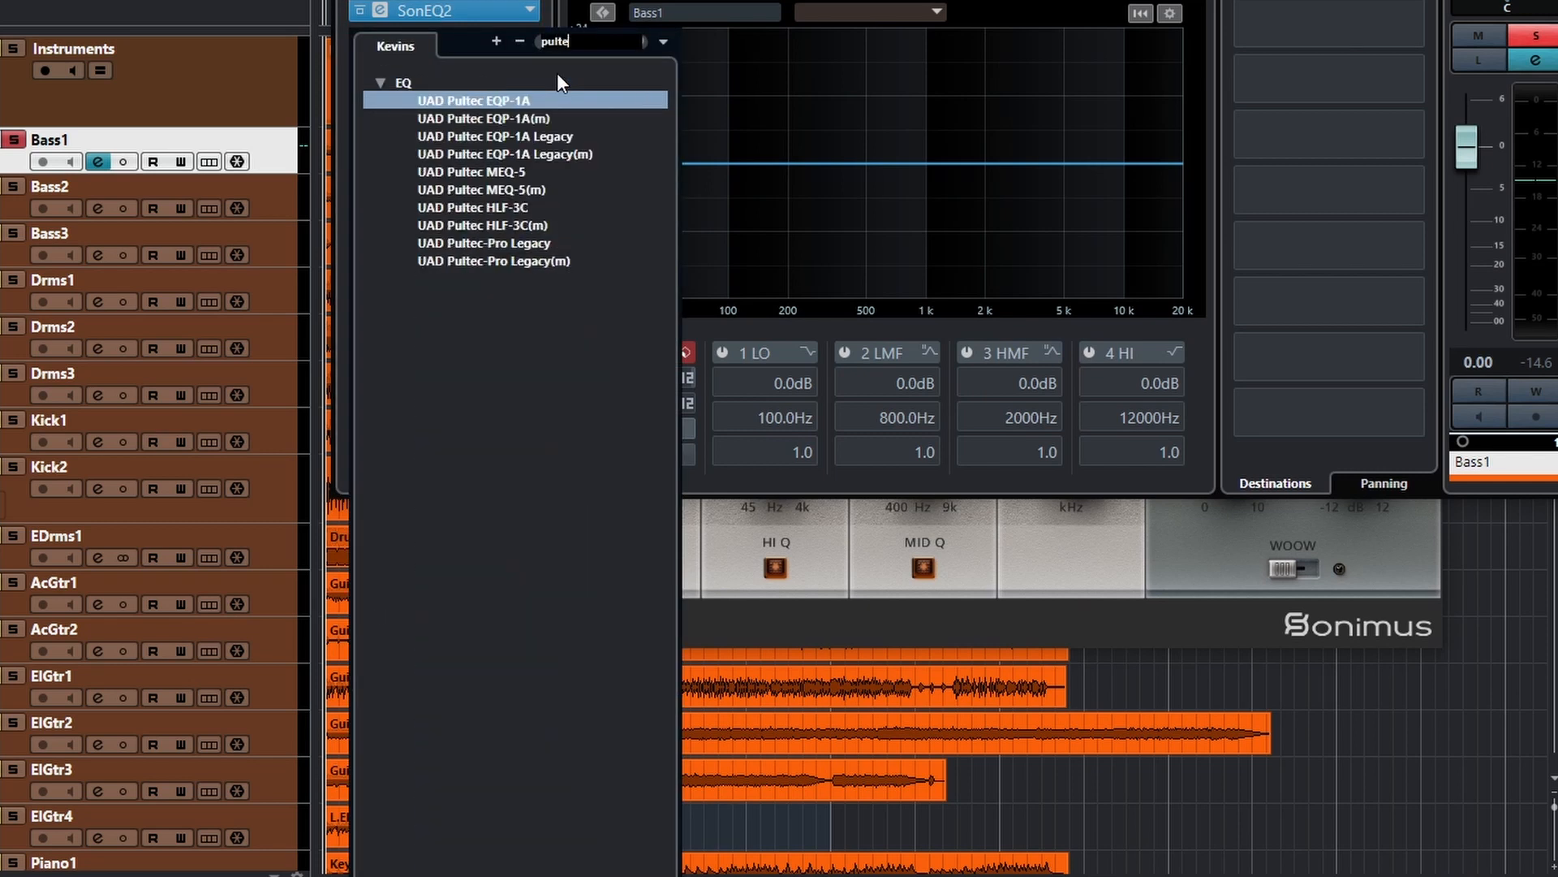
left_click(519, 99)
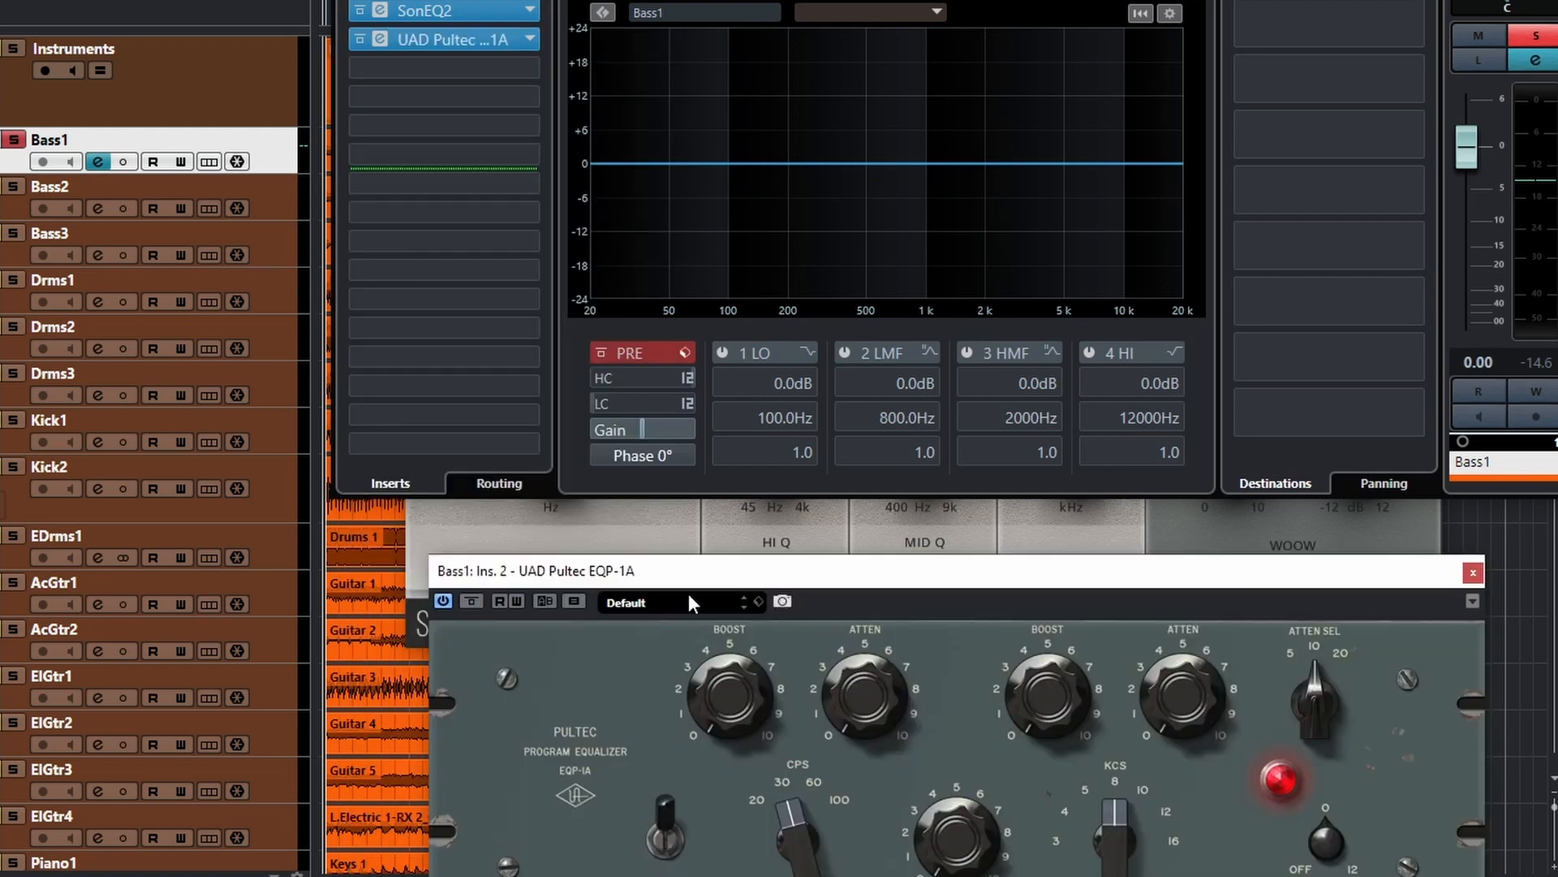
- Arrange the SonEQ2 window above the Pultec EQP-1A window so both equalizers can be compared
left_click(621, 544)
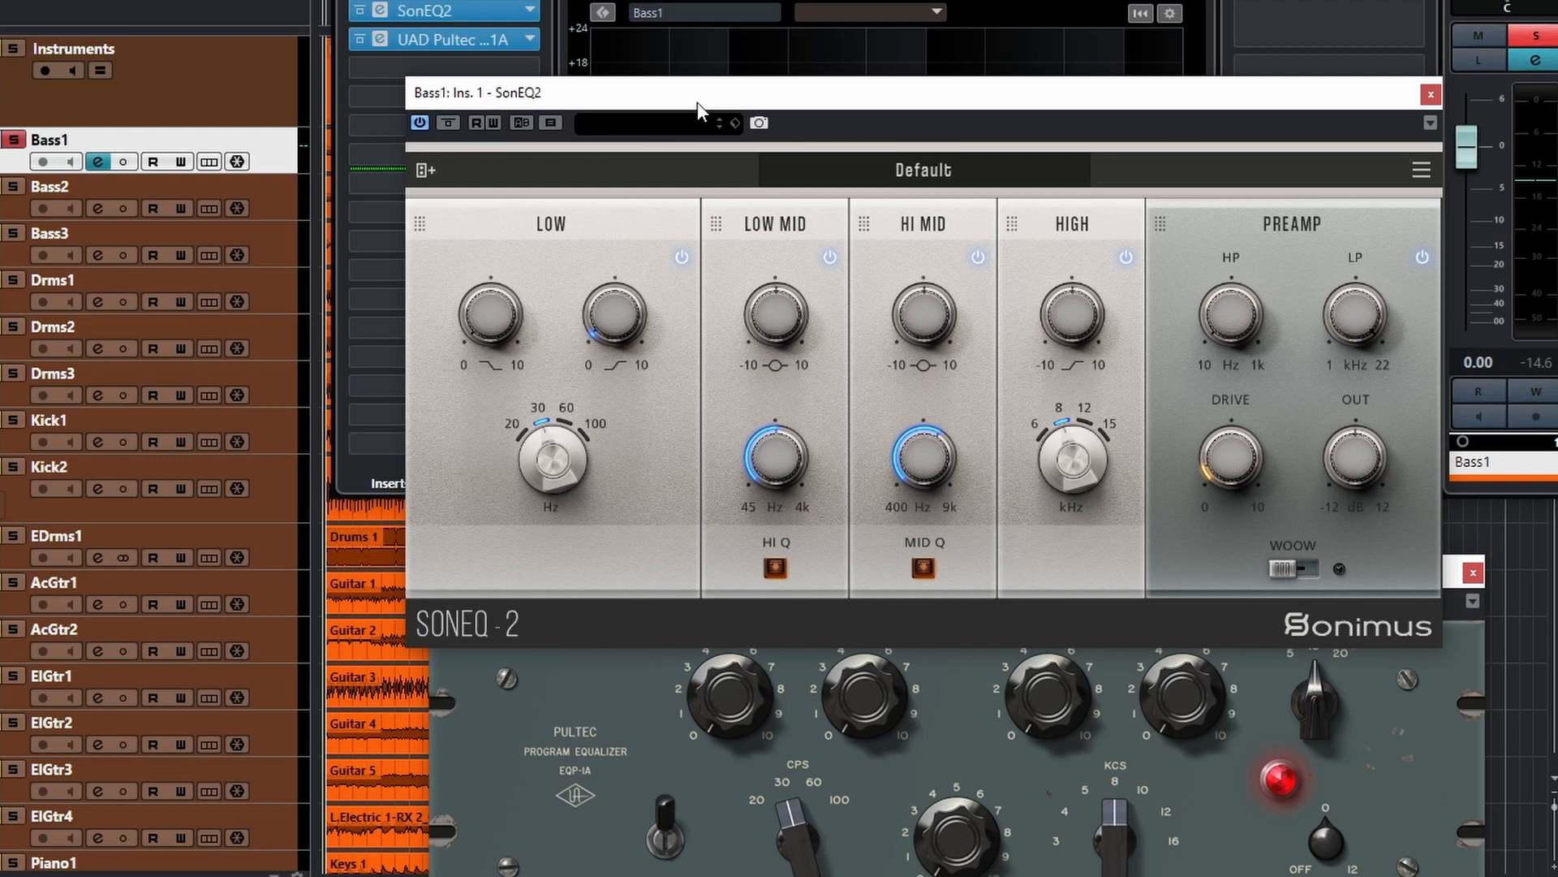
left_click_drag(698, 102, 648, 0)
left_click_drag(658, 578, 573, 483)
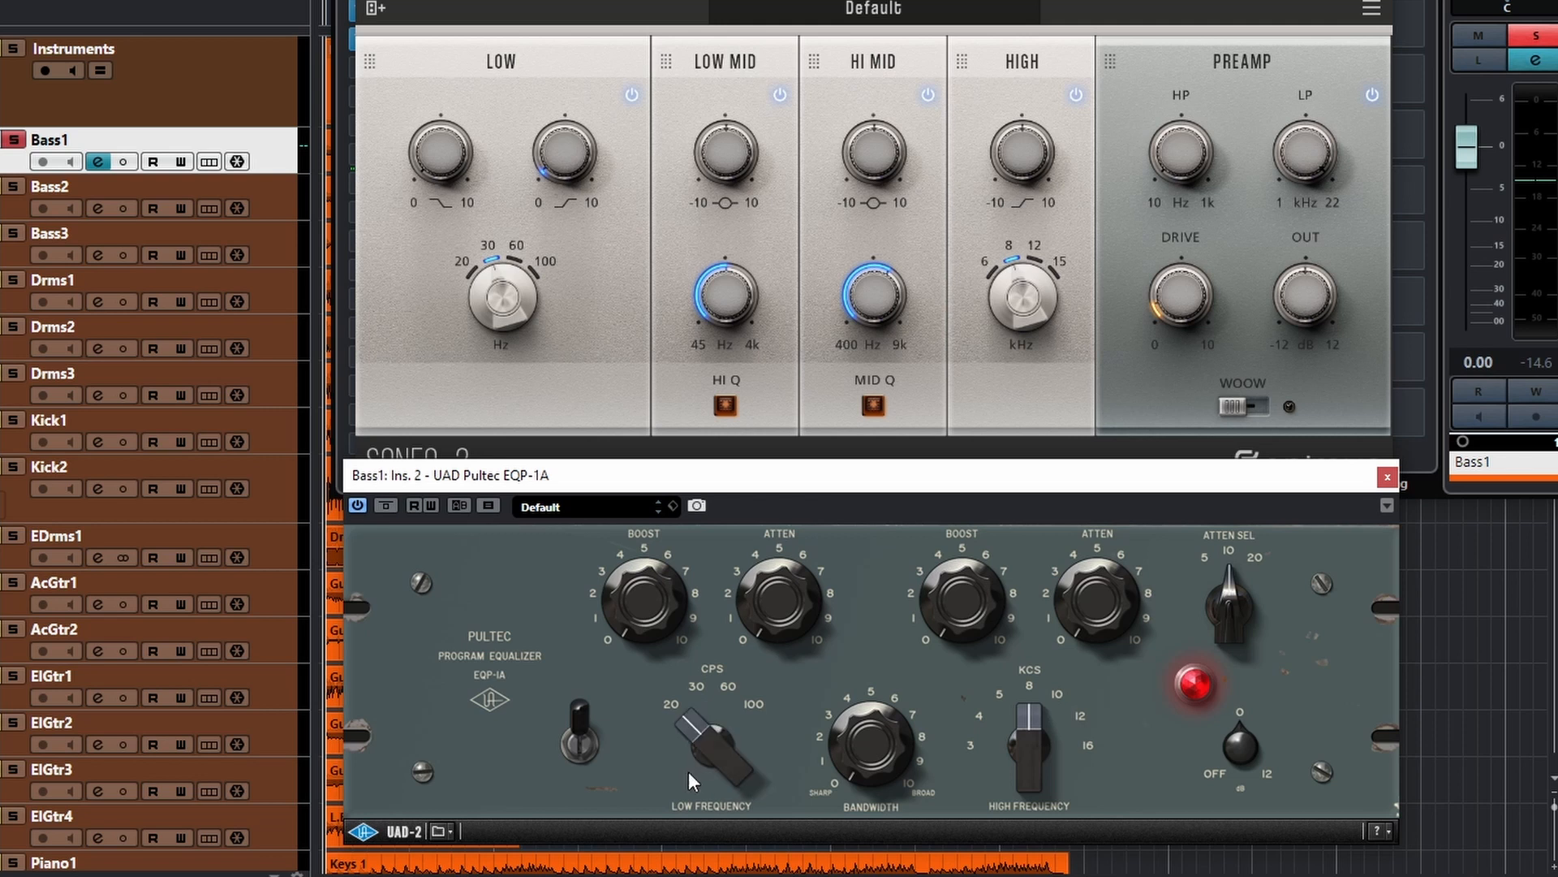
- Try the Pultec's low frequency selector and its low boost and attenuation knobs
left_click_drag(704, 711, 660, 835)
left_click_drag(620, 600, 617, 498)
left_click_drag(743, 537, 742, 777)
- Try the SonEQ2 High module's frequency selector between 6 and 15 kHz and its gain knob, then return to 8 kHz
left_click_drag(1024, 311, 980, 361)
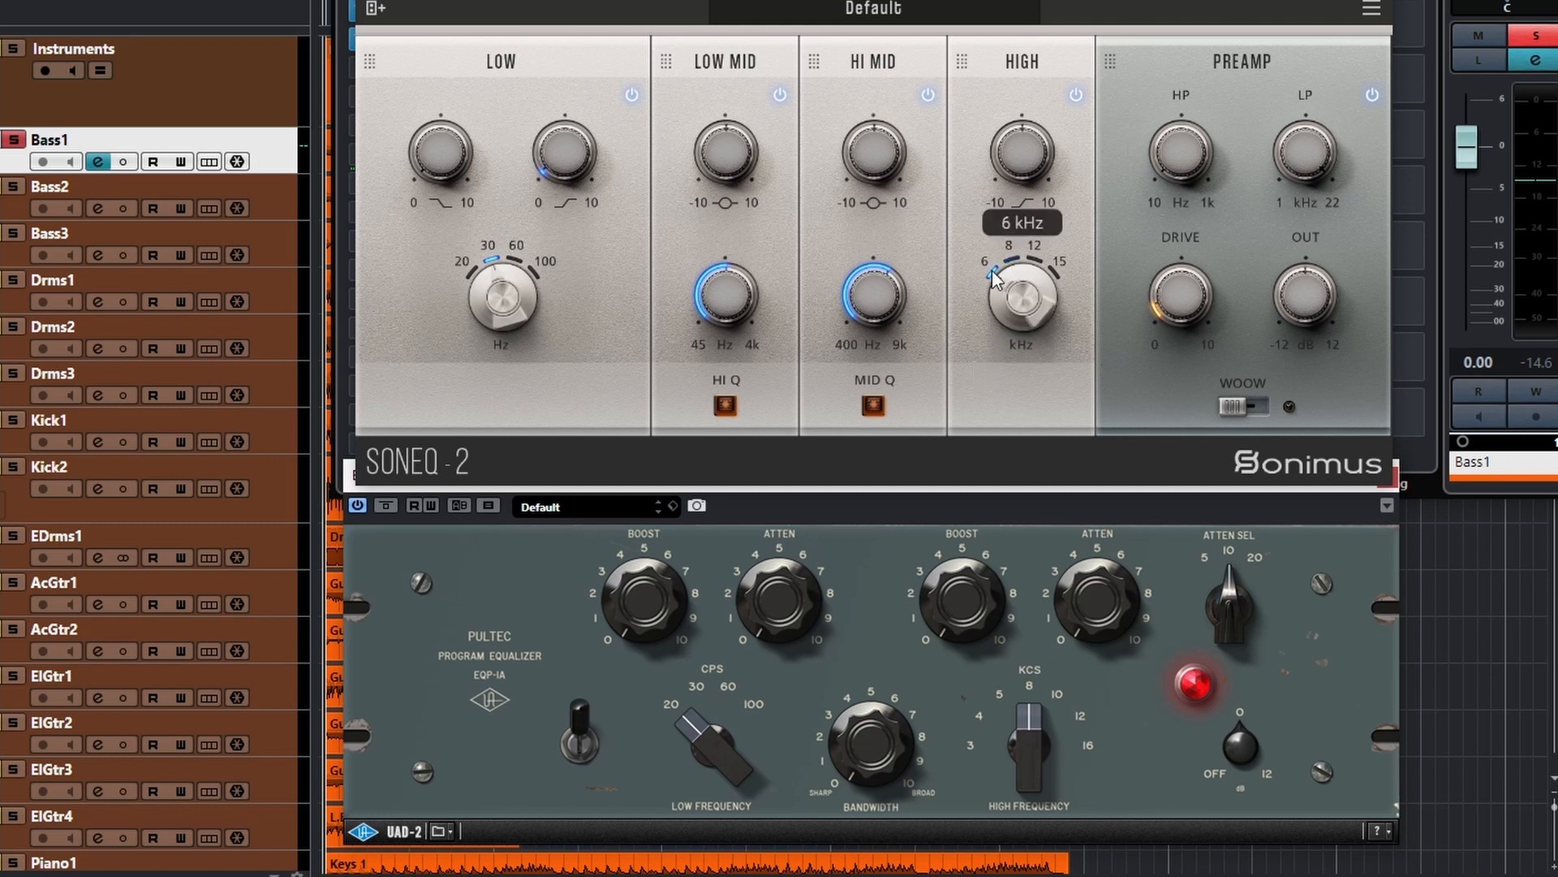
left_click_drag(1020, 286, 1068, 35)
mouse_move(1038, 144)
left_mouse_down()
mouse_move(1019, 245)
mouse_move(1019, 18)
mouse_move(1016, 142)
left_mouse_up()
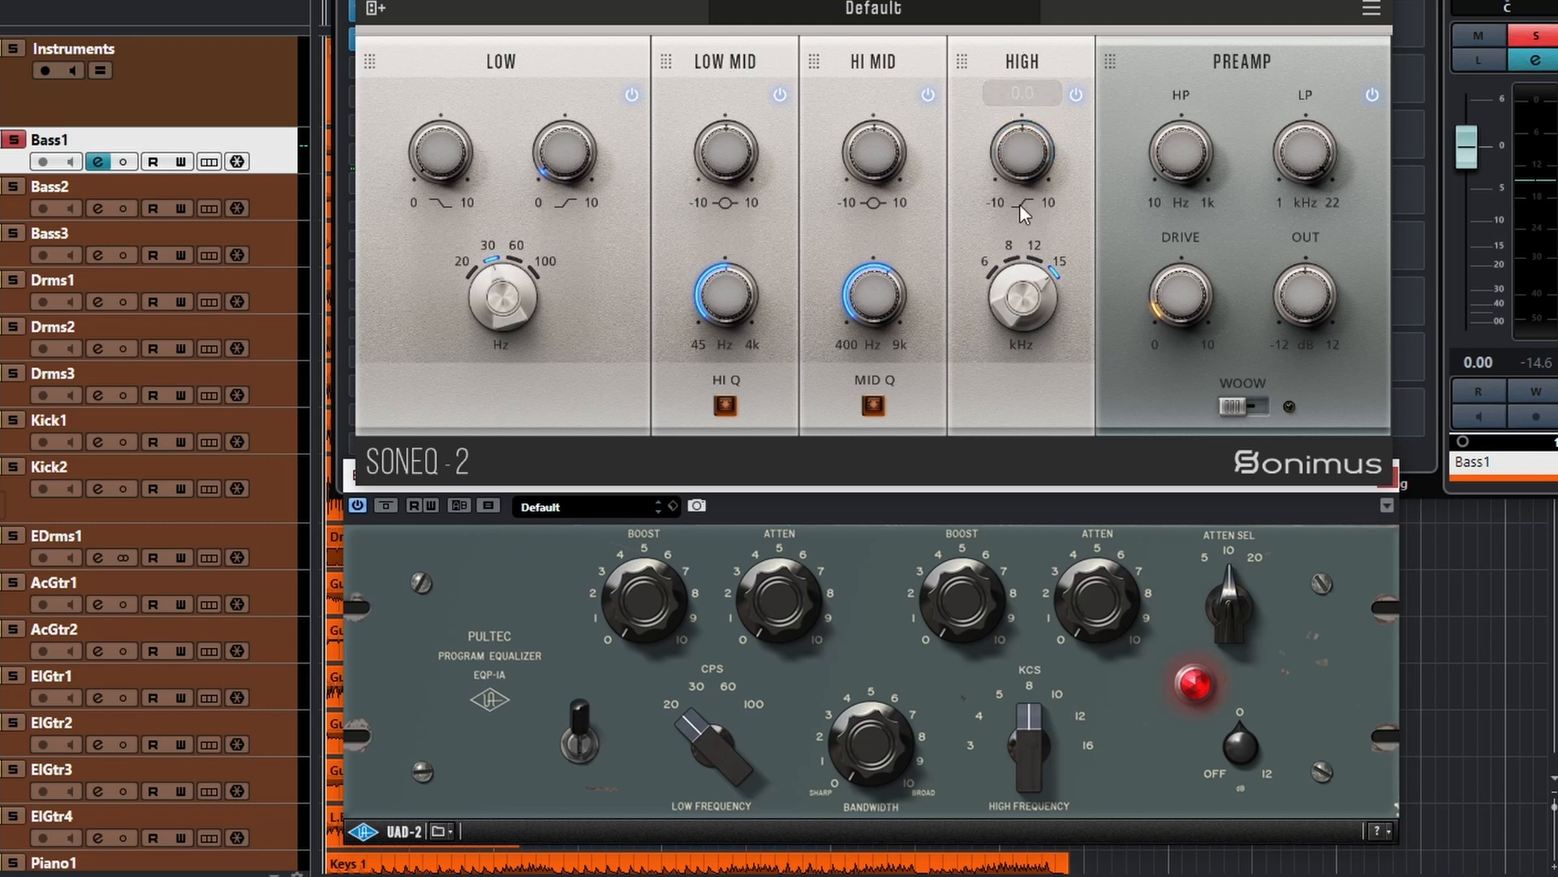
mouse_move(1023, 340)
left_click_drag(1022, 338, 1021, 529)
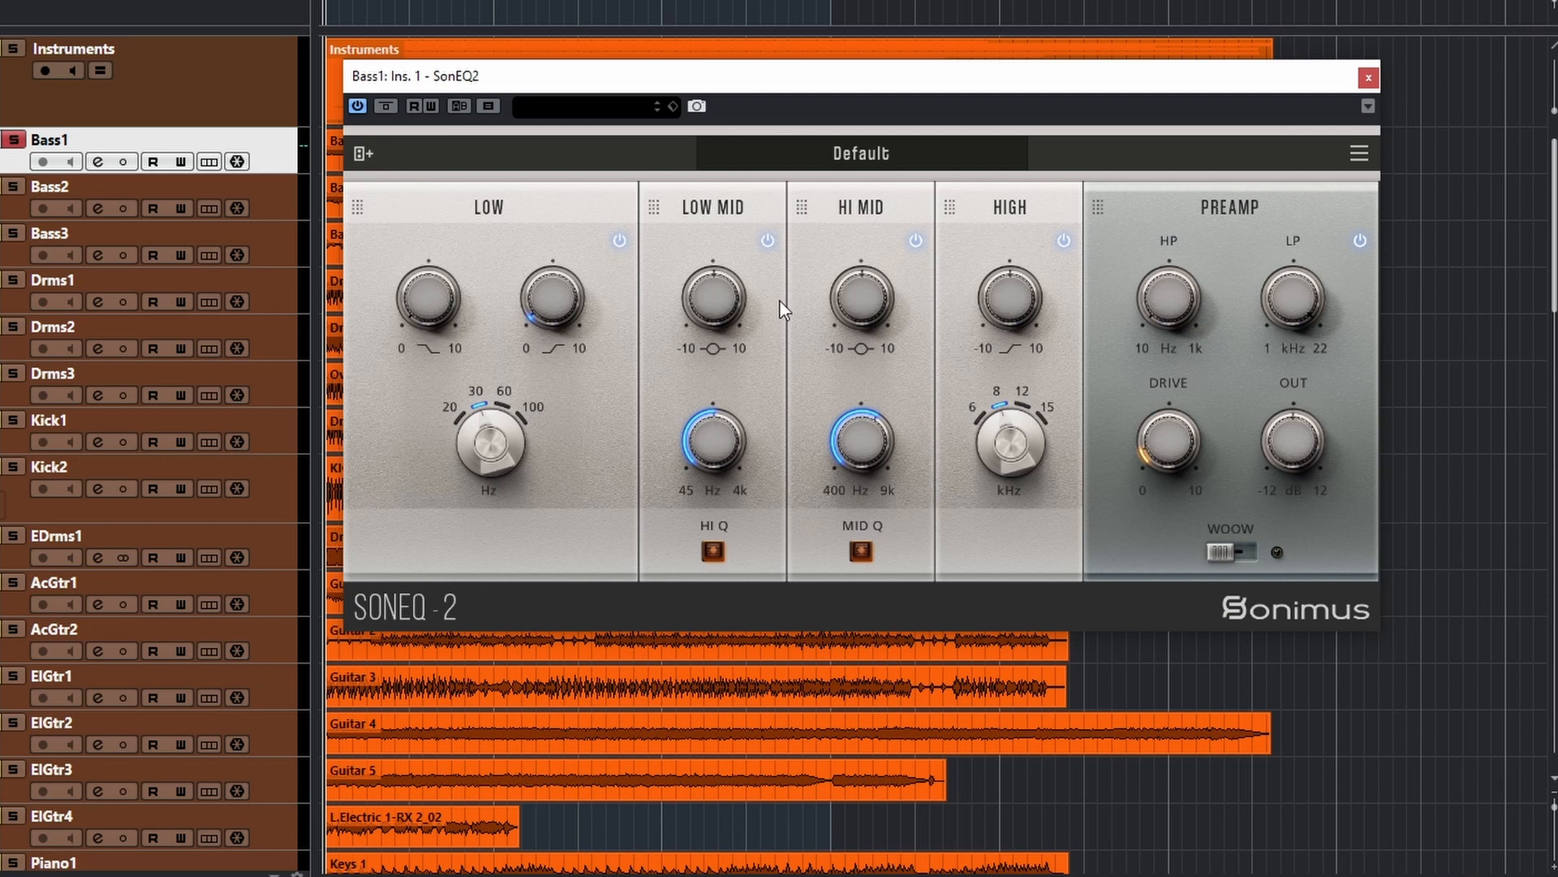
- Try the Low Mid module's gain and frequency knobs, then bring the gain back to 0.0
mouse_move(701, 290)
left_click_drag(702, 293, 671, 302)
left_click_drag(727, 430, 777, 261)
mouse_move(716, 296)
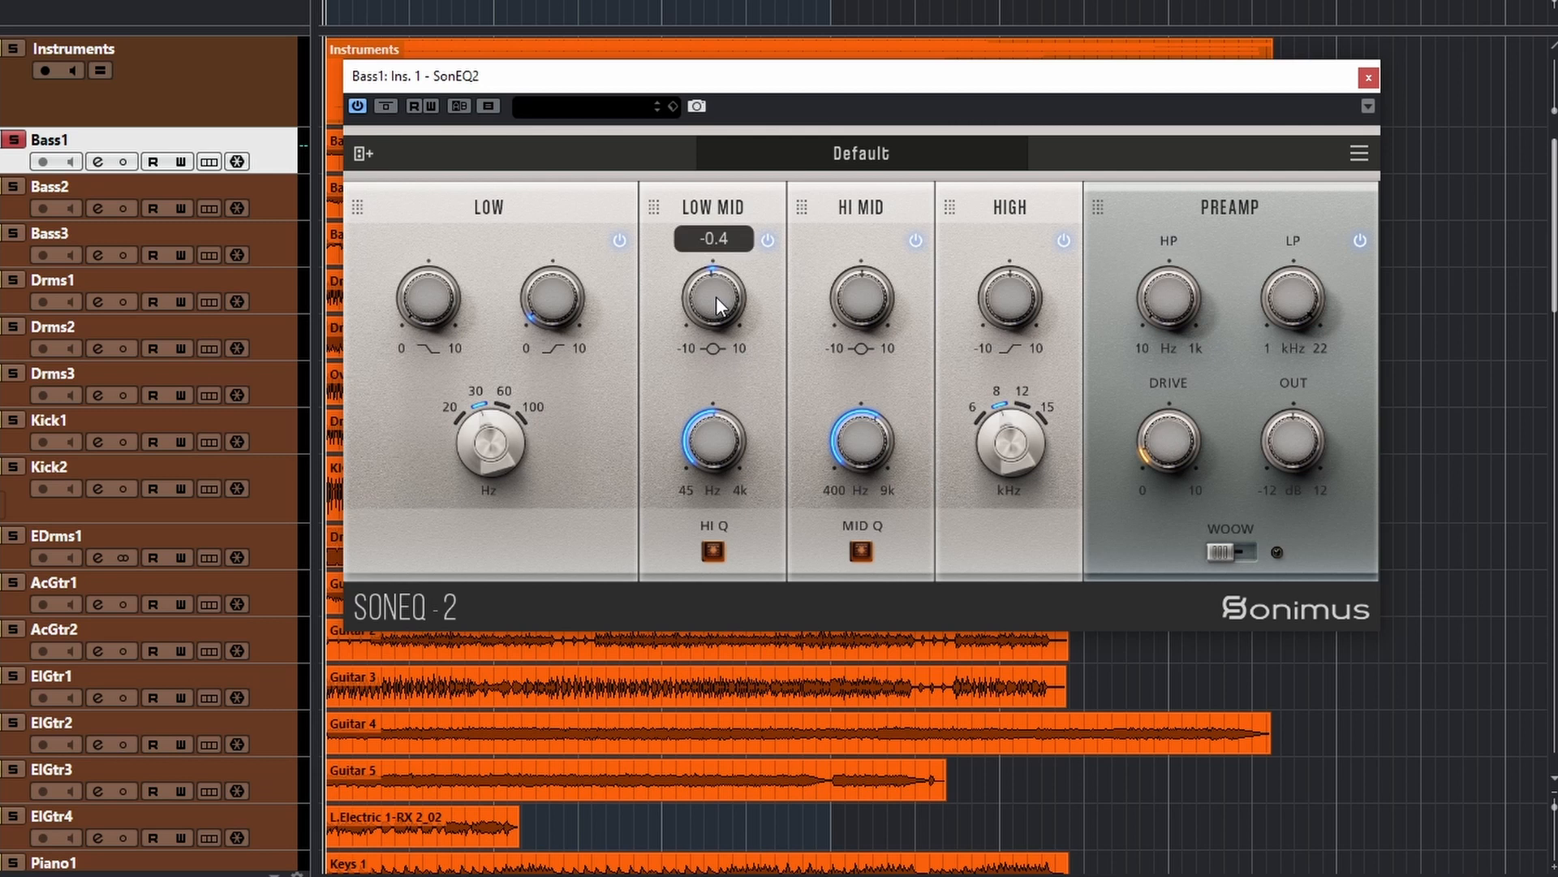
left_click_drag(716, 295, 716, 290)
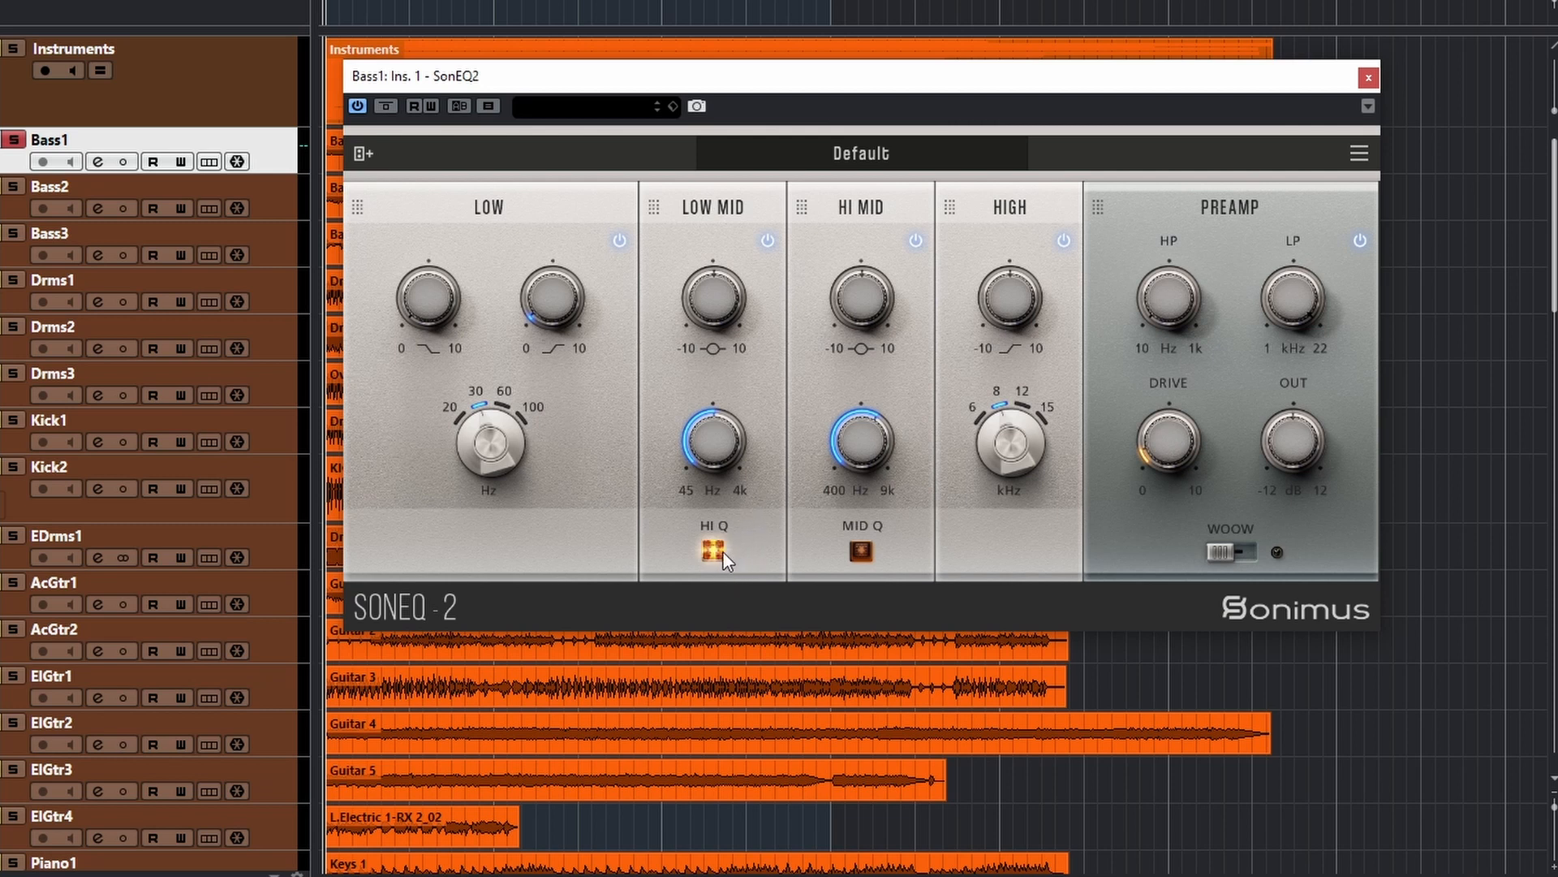
- Try the Low Mid module's frequency and gain knobs with HI Q on, then switch HI Q off
mouse_move(708, 451)
left_mouse_down()
mouse_move(705, 489)
mouse_move(705, 436)
left_mouse_up()
left_click_drag(711, 305, 726, 288)
left_click_drag(712, 401, 717, 432)
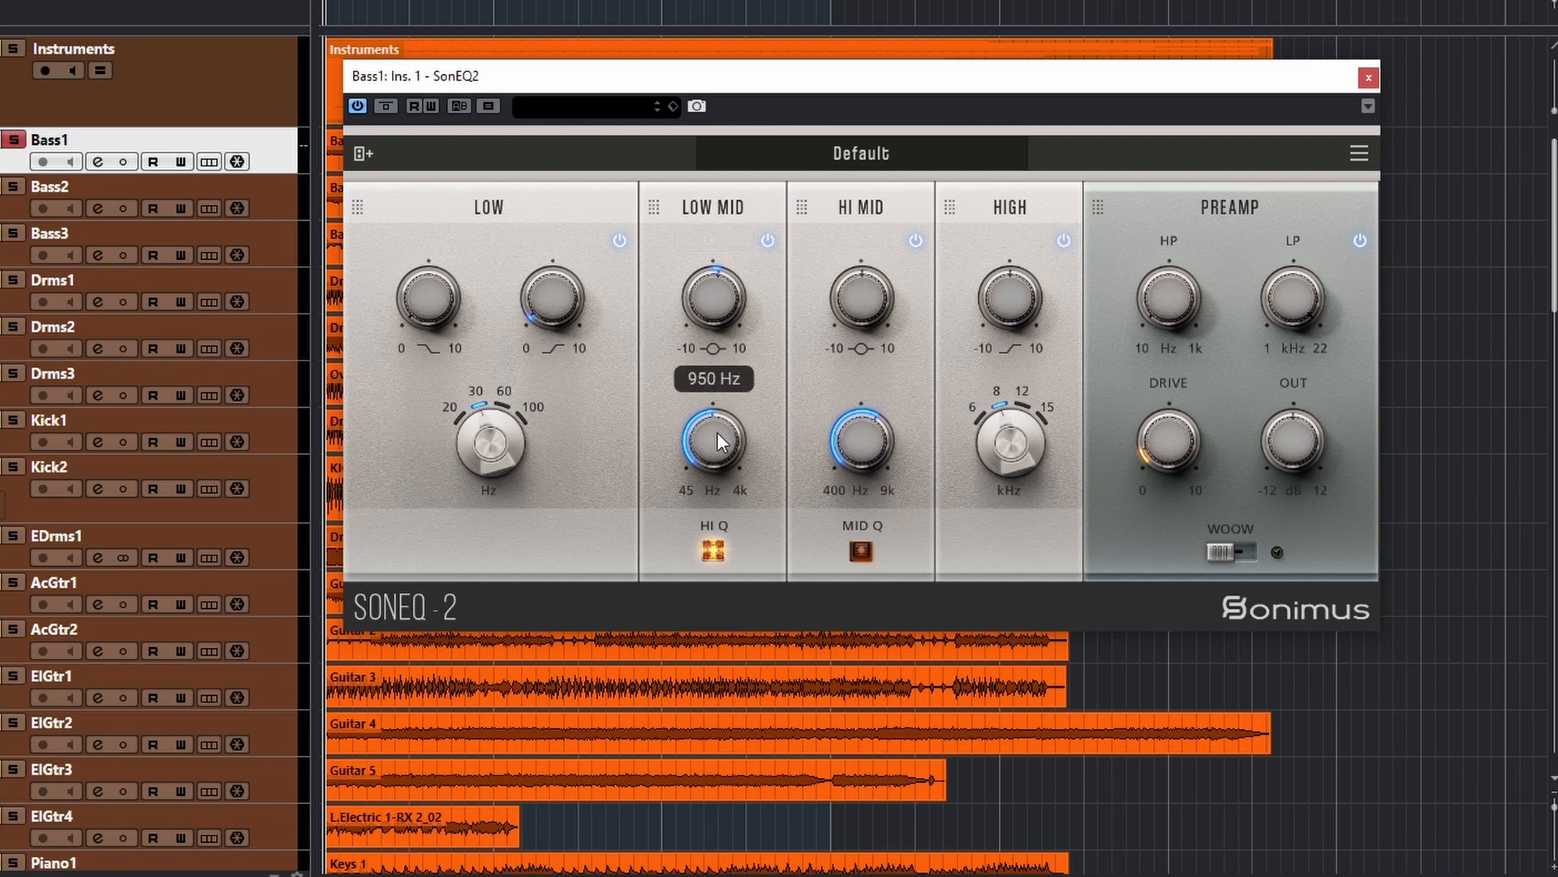
left_click(712, 553)
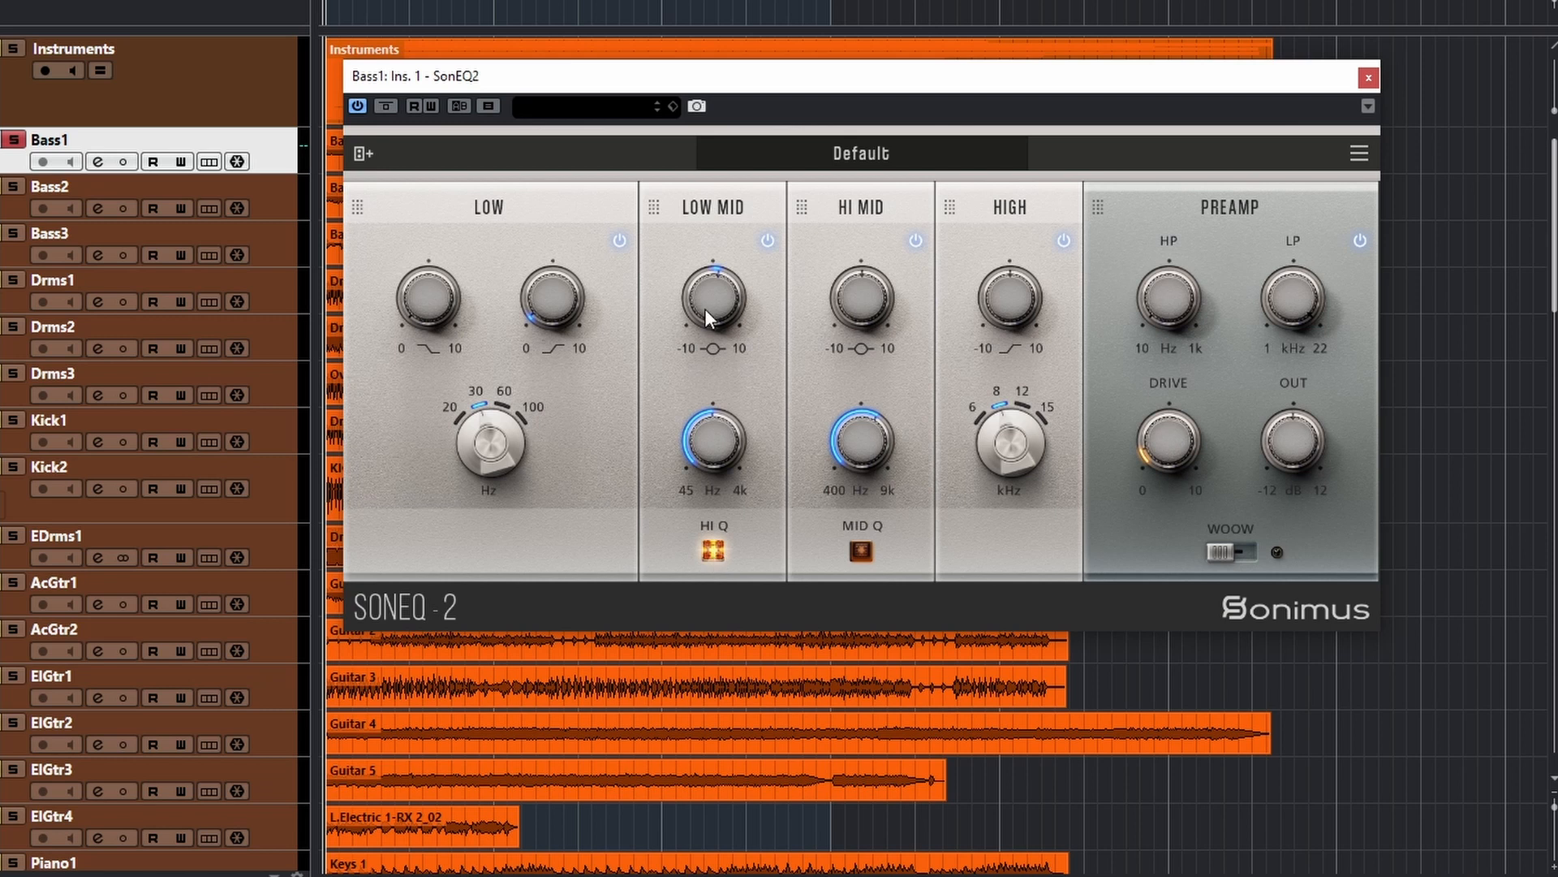
left_click_drag(712, 289, 718, 291)
- Nudge the Hi Mid gain, then reset the Hi Mid gain, Low Mid gain and Low boost to 0.0
mouse_move(849, 295)
left_mouse_down()
mouse_move(812, 513)
mouse_move(897, 55)
mouse_move(893, 244)
mouse_move(865, 290)
left_mouse_up()
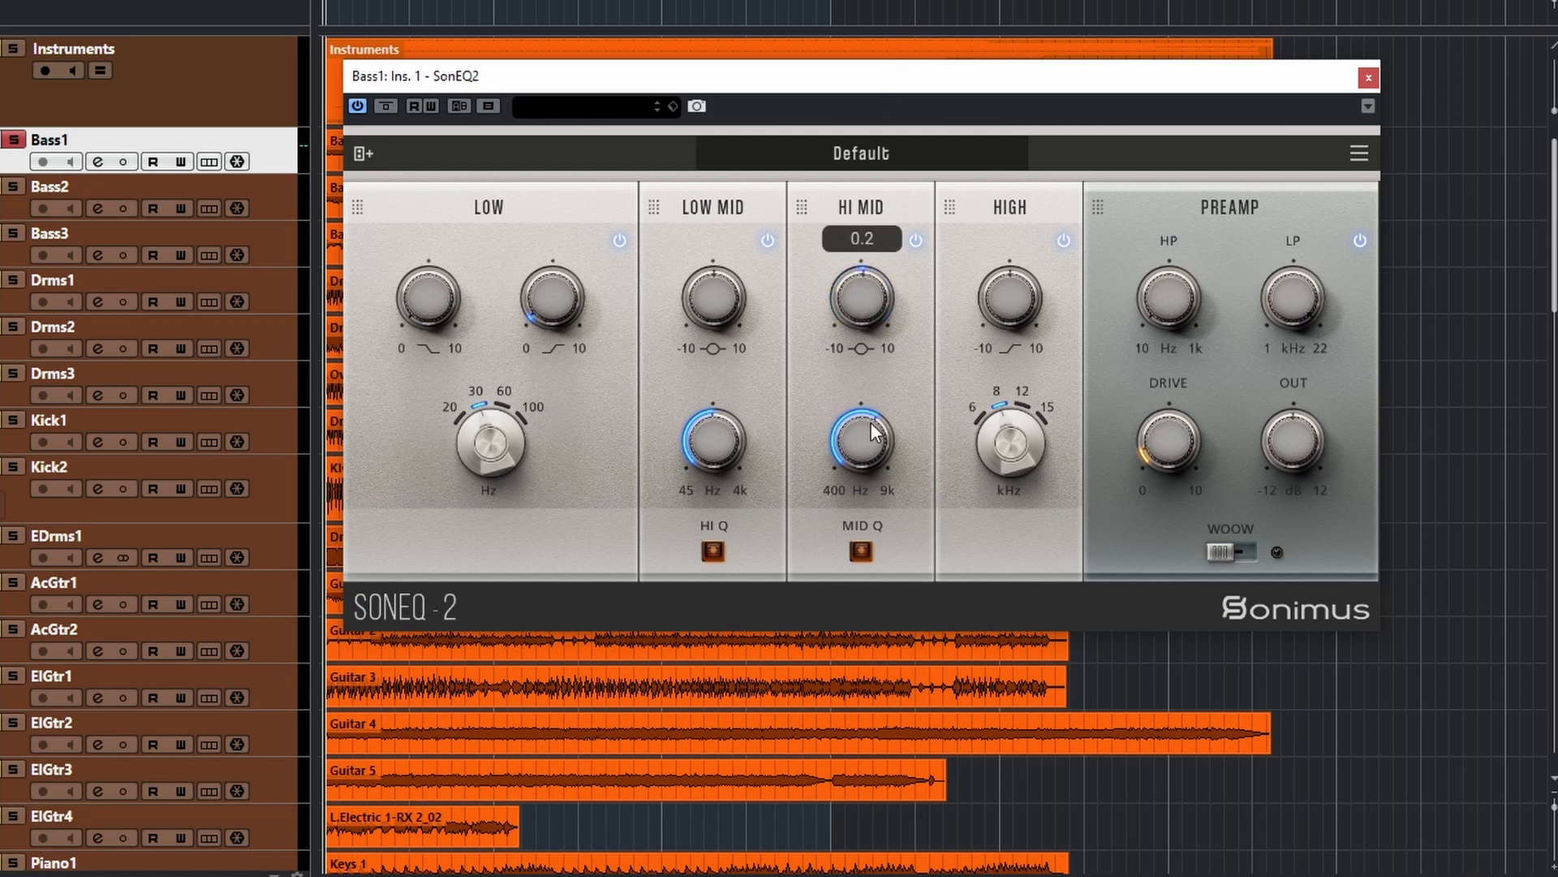
double_click(864, 294)
double_click(722, 294)
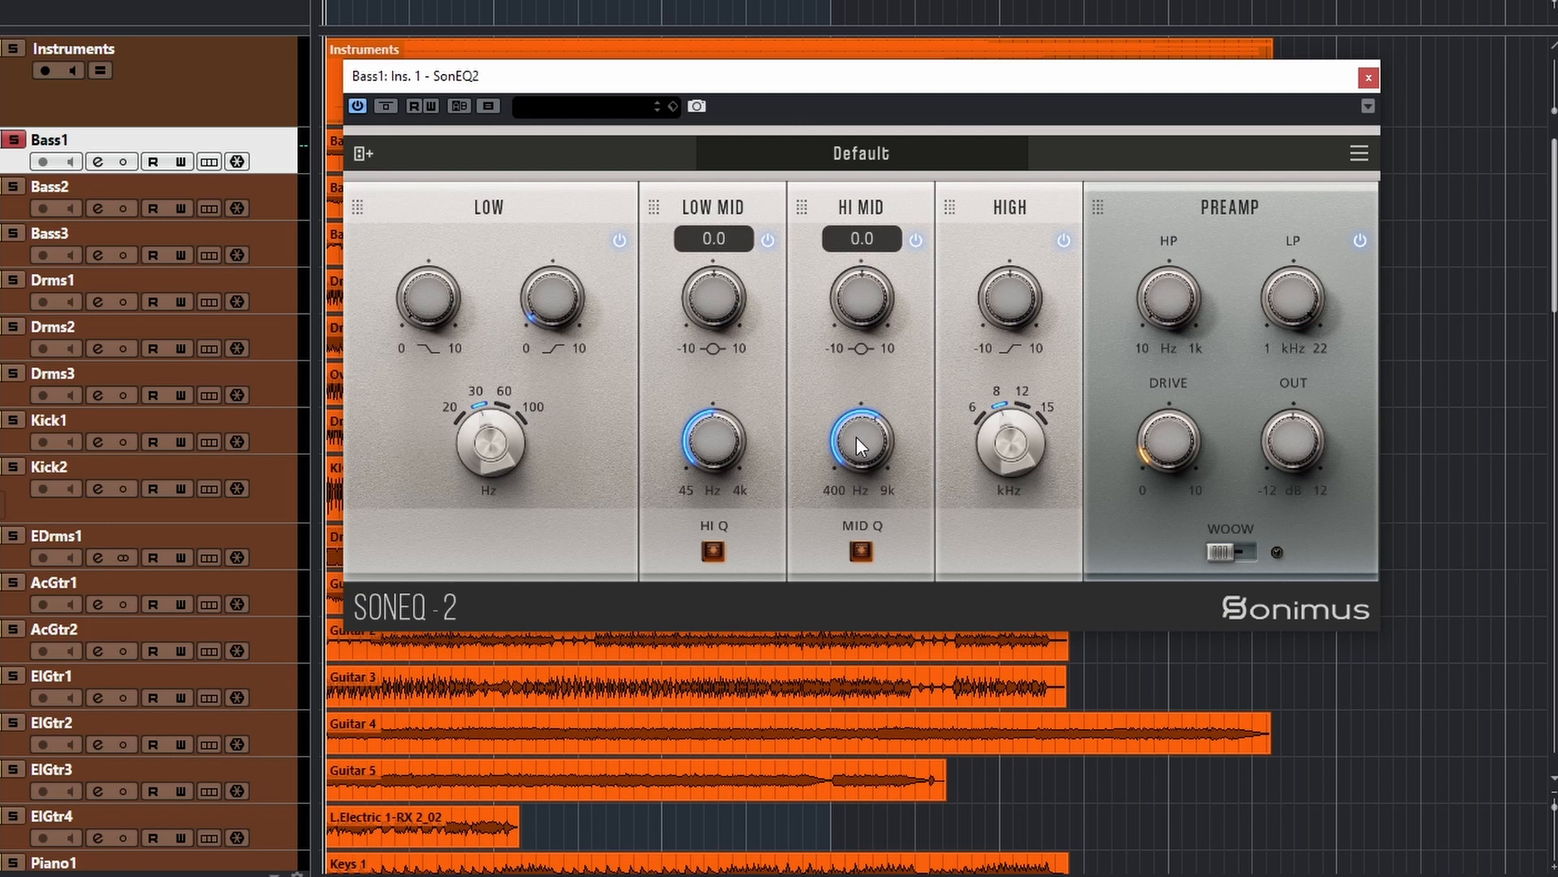
double_click(550, 302)
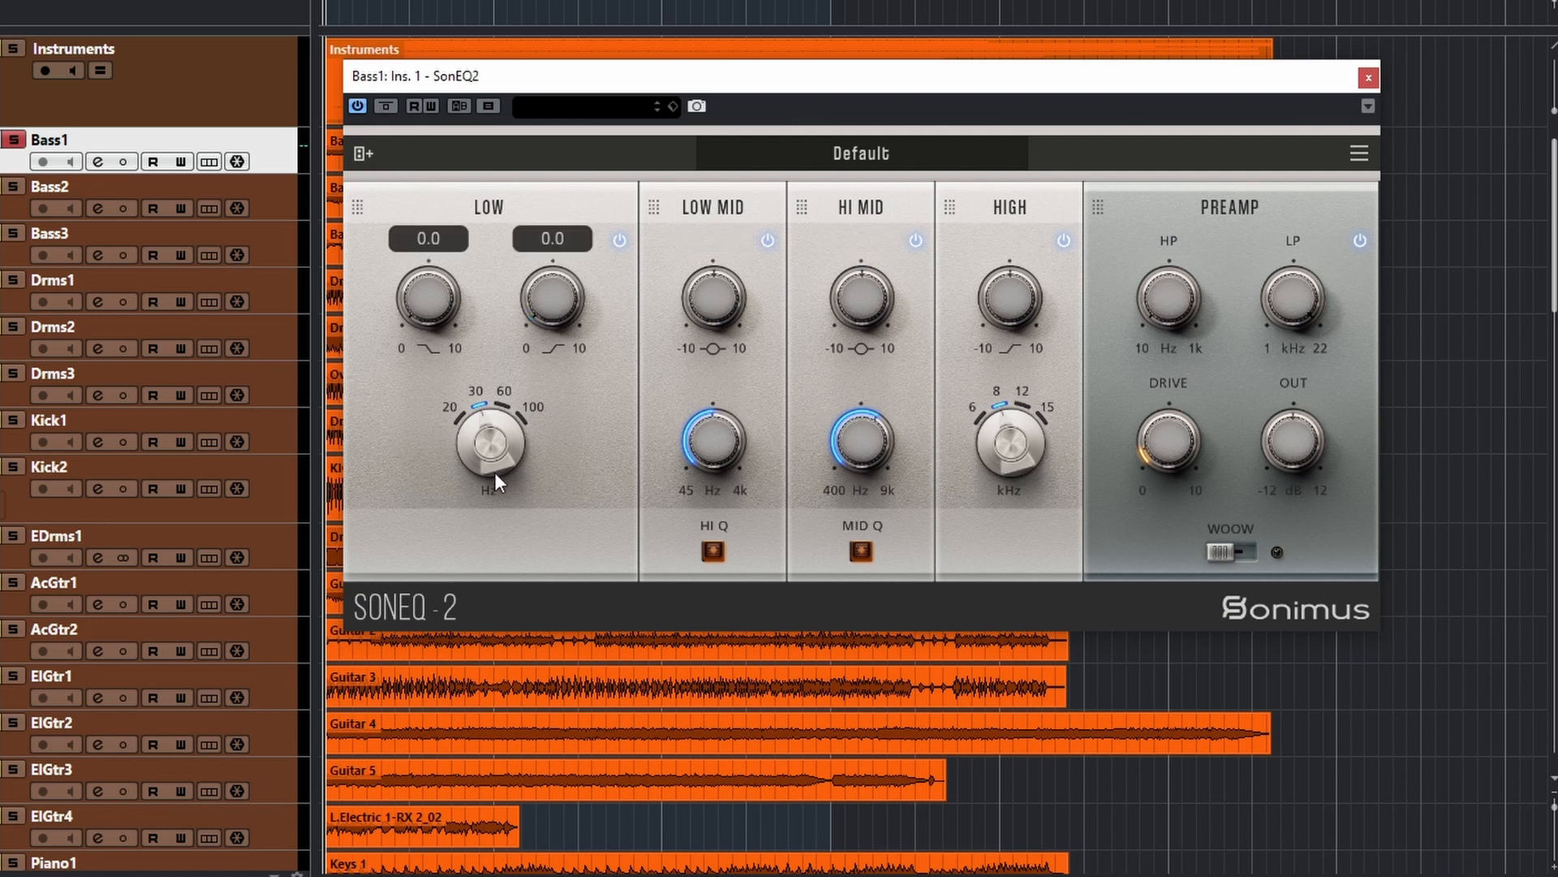
- Sweep the Hi Mid and Low Mid frequency knobs, then reset both to their default frequencies
left_click_drag(864, 438, 829, 497)
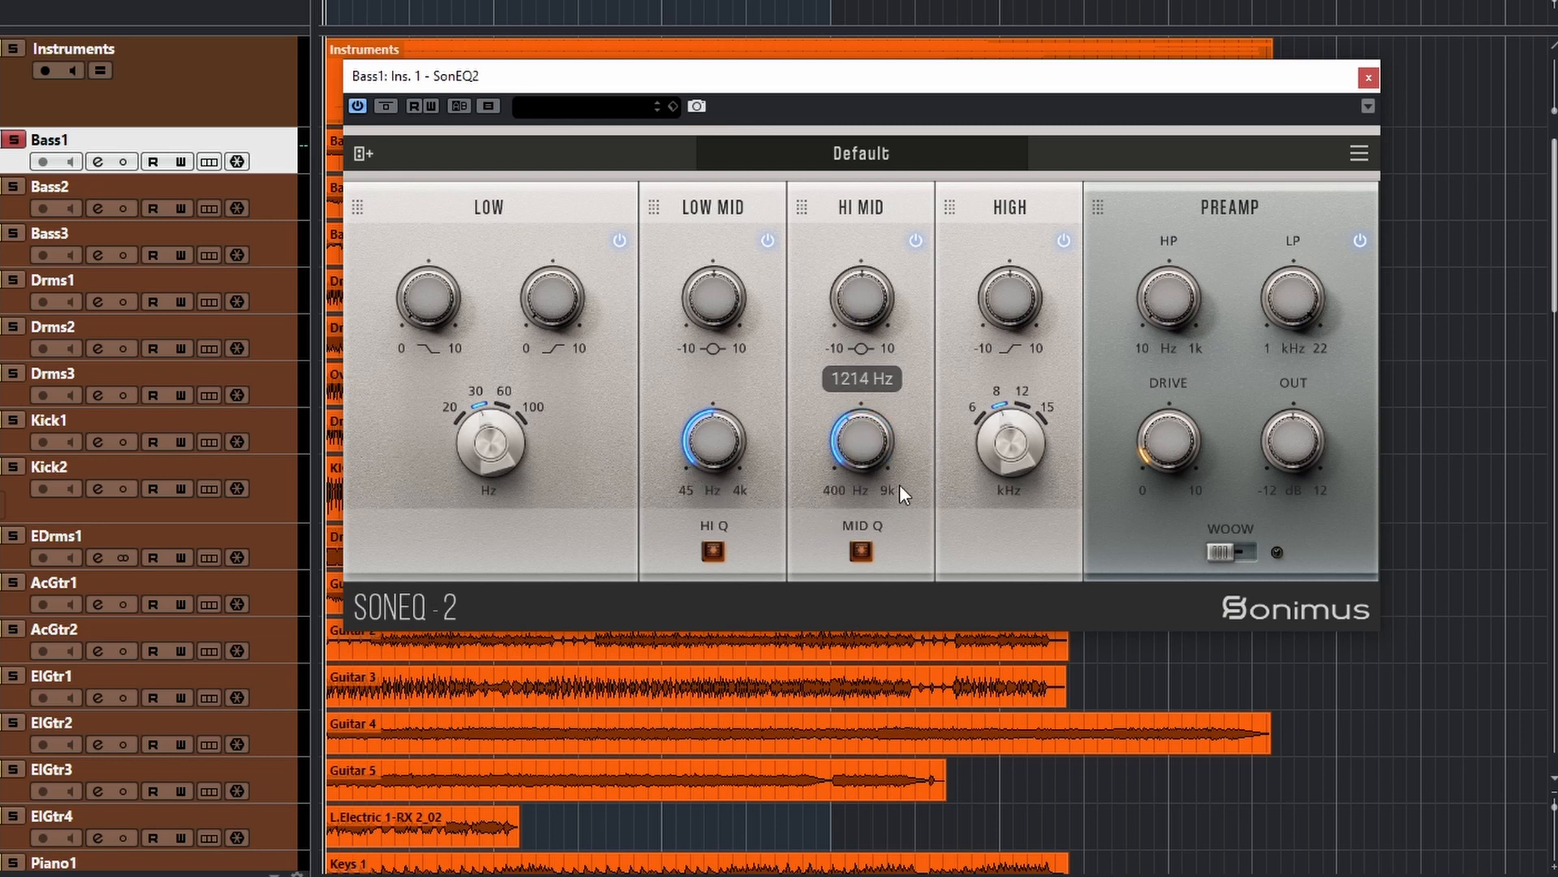
left_click_drag(846, 439, 848, 461)
mouse_move(710, 456)
left_mouse_down()
mouse_move(683, 493)
mouse_move(691, 446)
left_mouse_up()
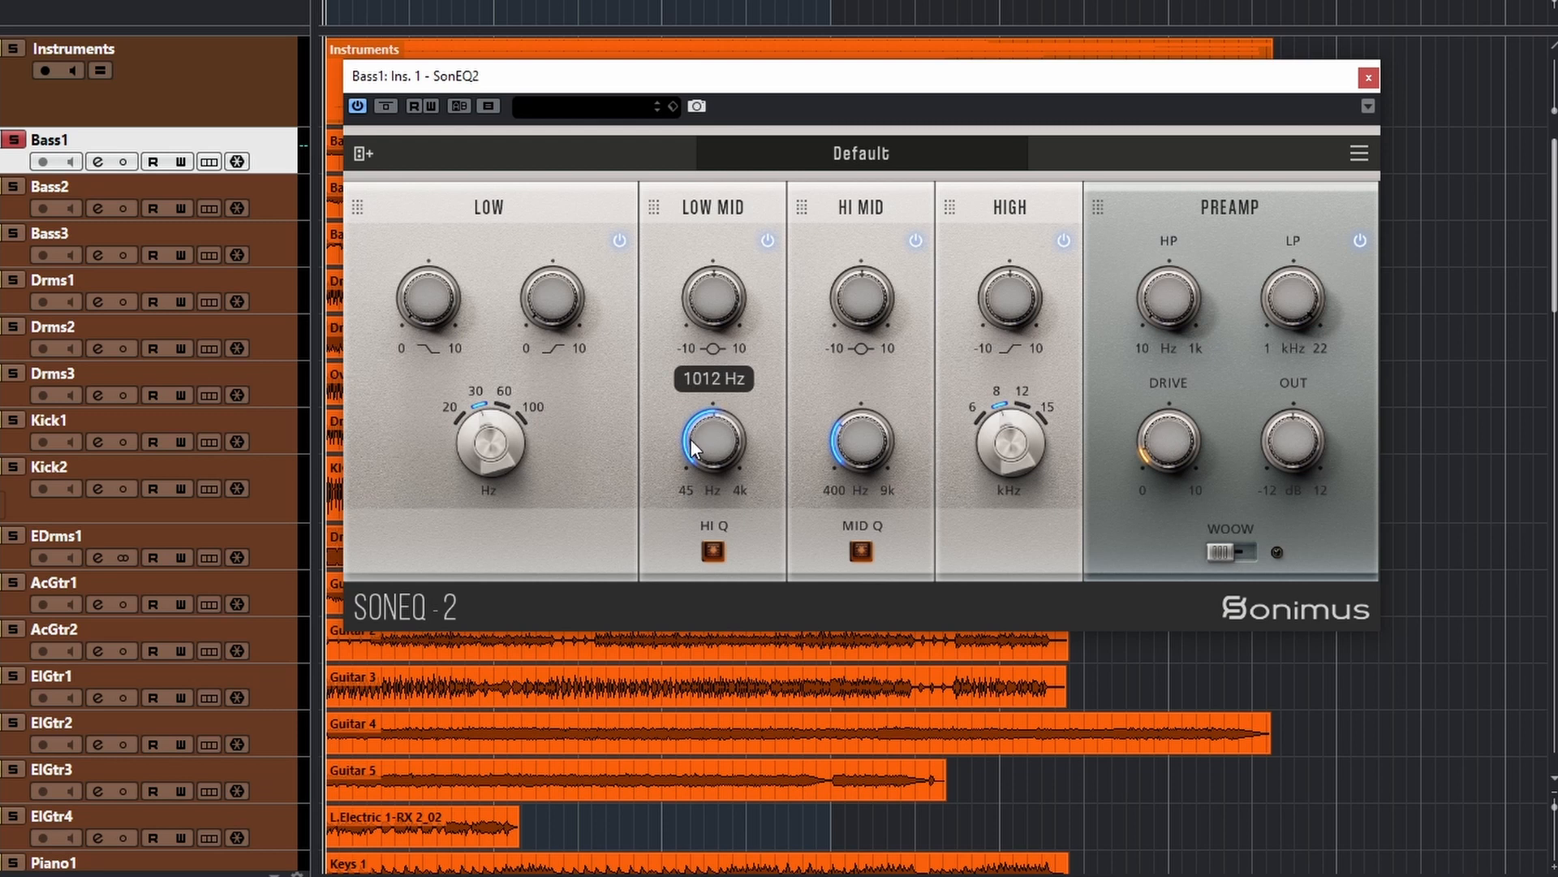
double_click(703, 446)
double_click(860, 446)
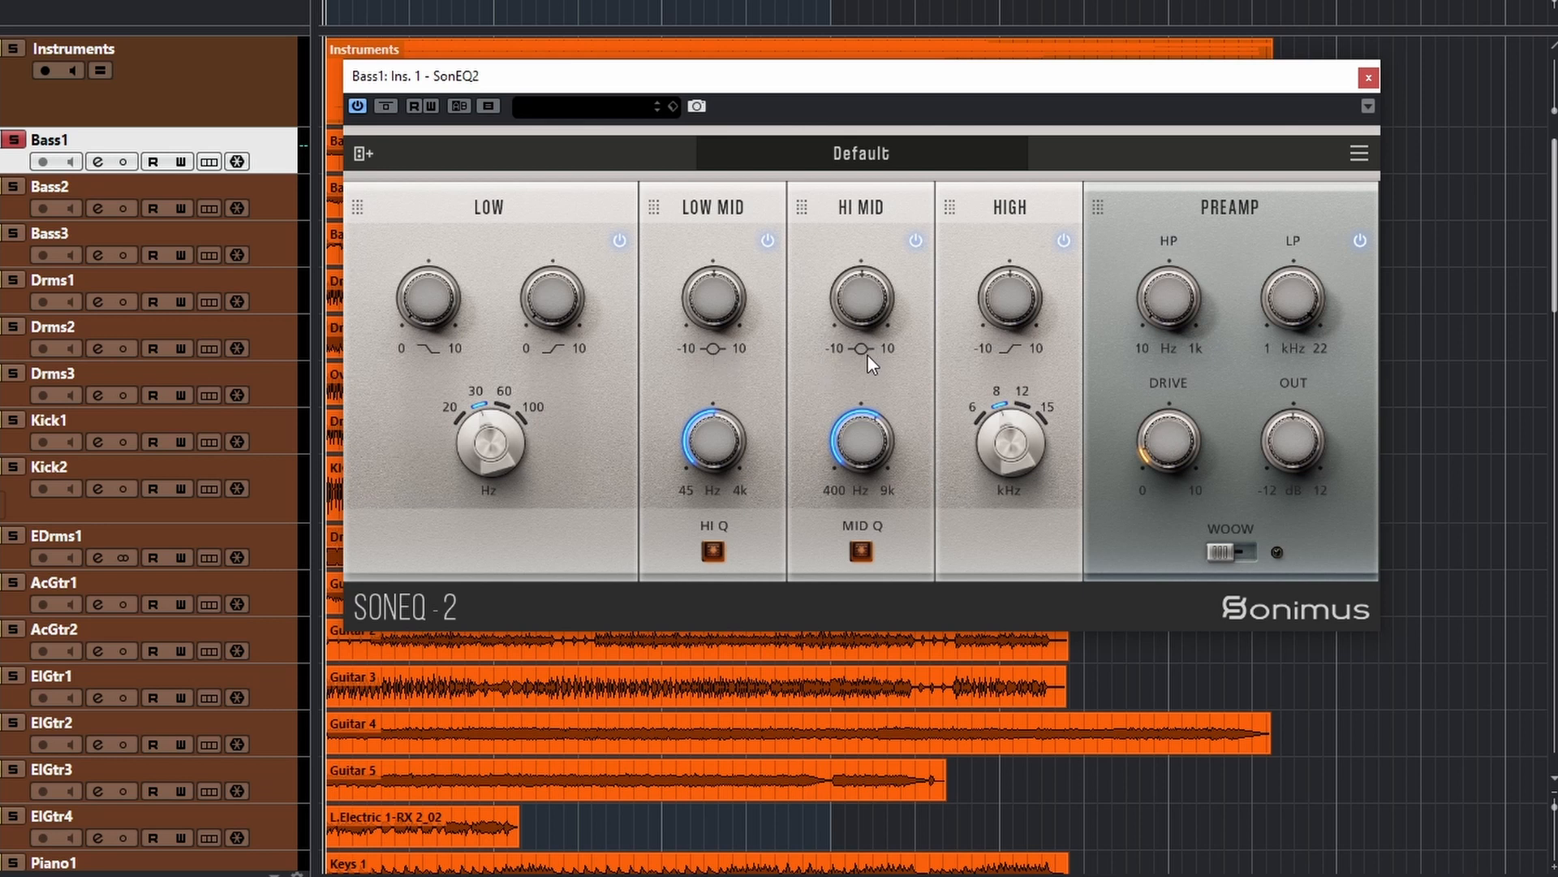
- Set the Hi Mid frequency to about 1697 Hz and the Low Mid frequency to about 700 Hz, leaving HI Q and MID Q off
mouse_move(880, 412)
left_mouse_down()
mouse_move(854, 464)
mouse_move(834, 464)
mouse_move(859, 430)
left_mouse_up()
left_click_drag(710, 455, 716, 437)
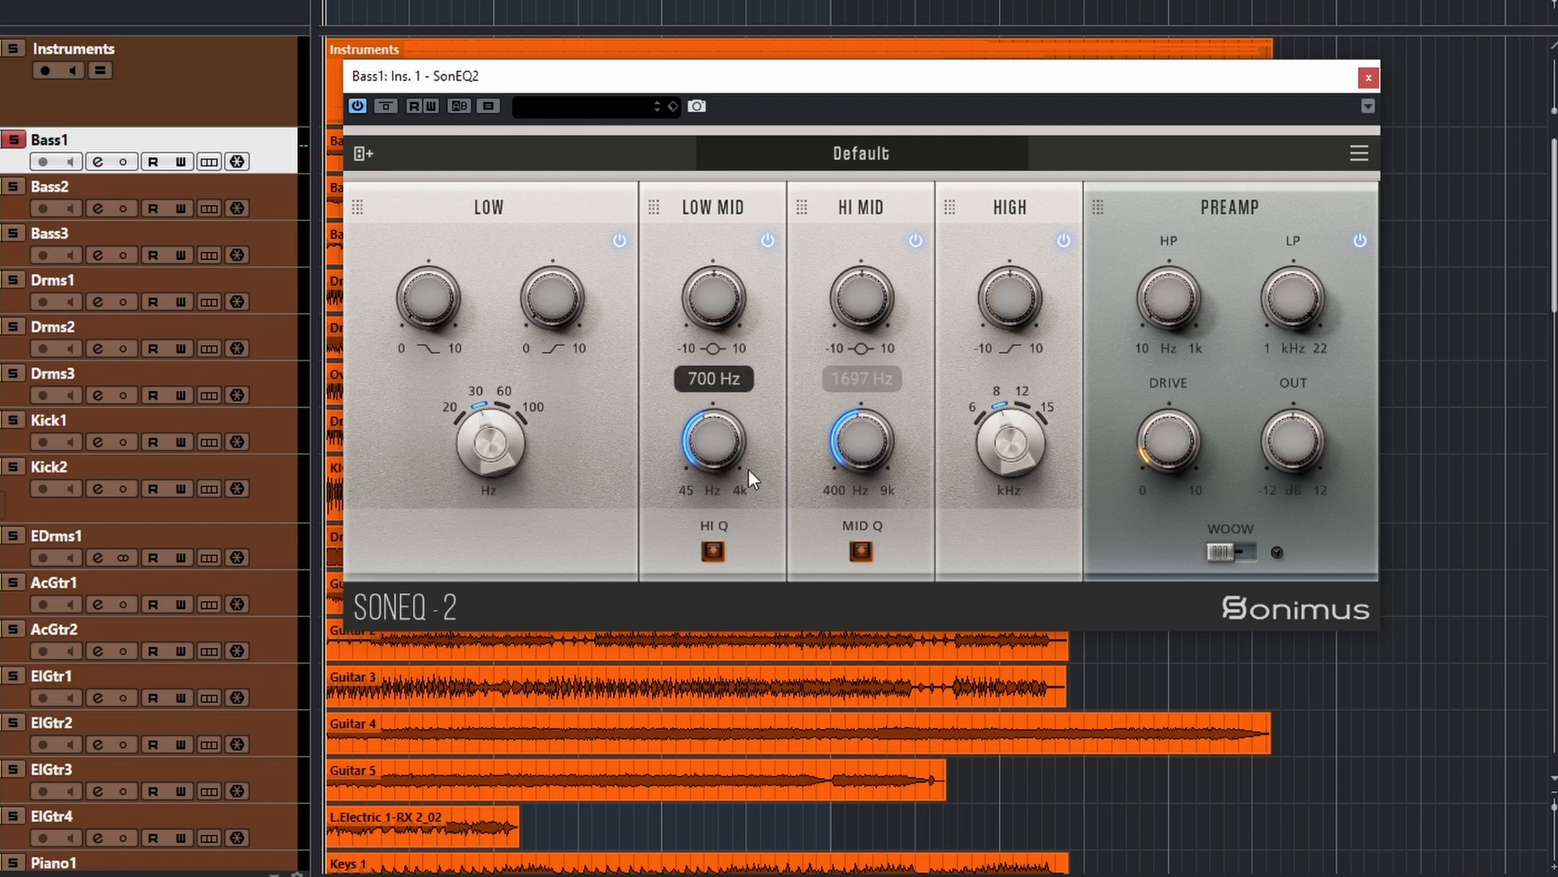
left_click_drag(878, 459, 679, 439)
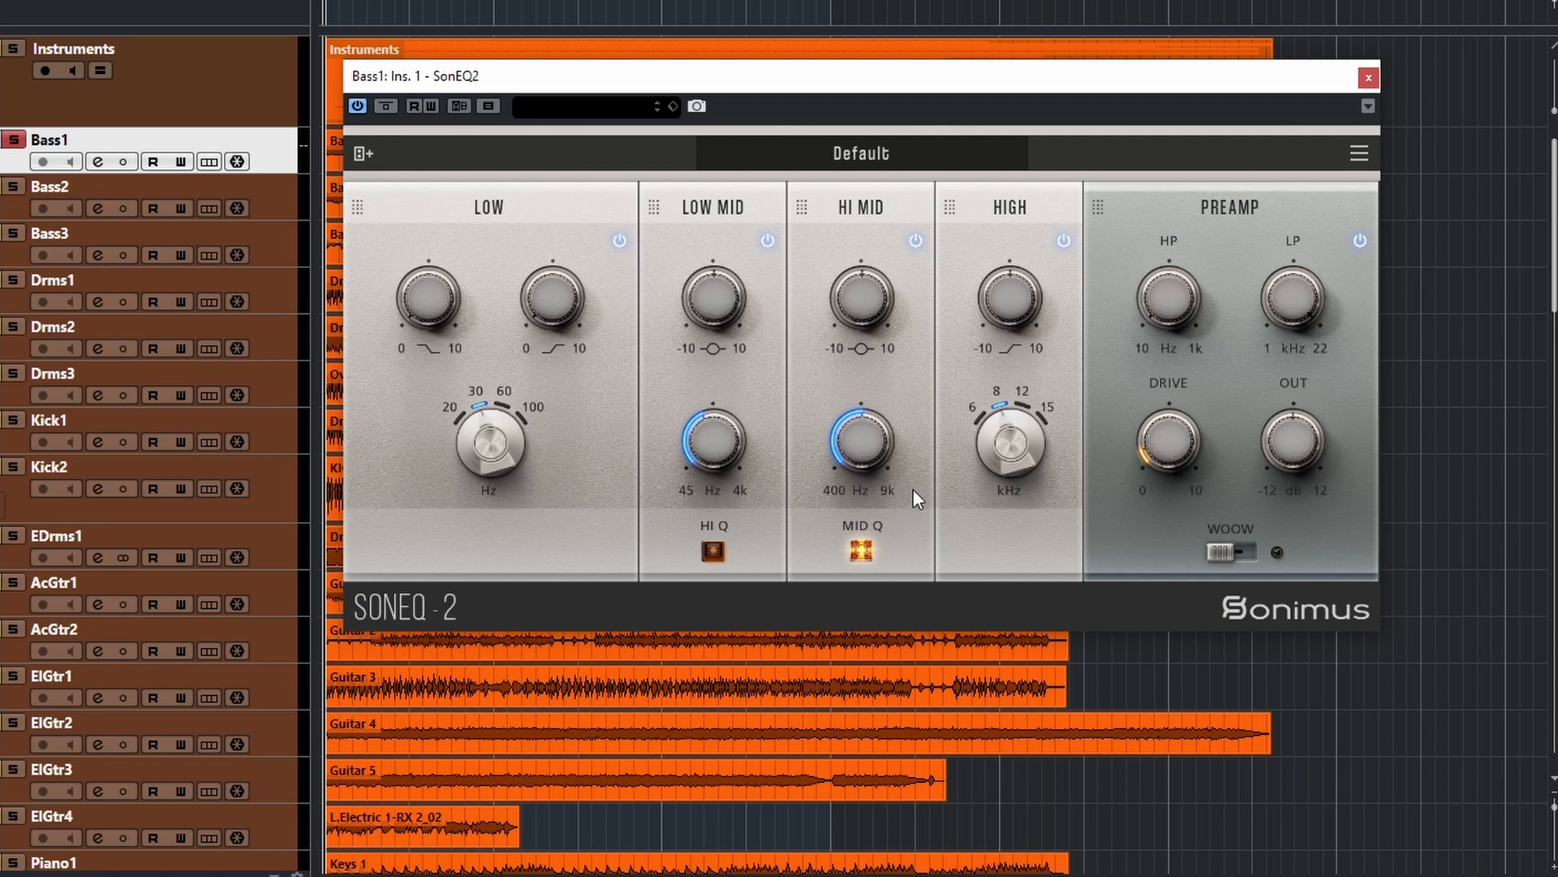
left_click(719, 555)
left_click(862, 559)
- Sweep the Preamp's HP filter up from its lowest range and return it to Off
left_click_drag(1178, 314, 1185, 273)
left_click_drag(1196, 312, 1170, 474)
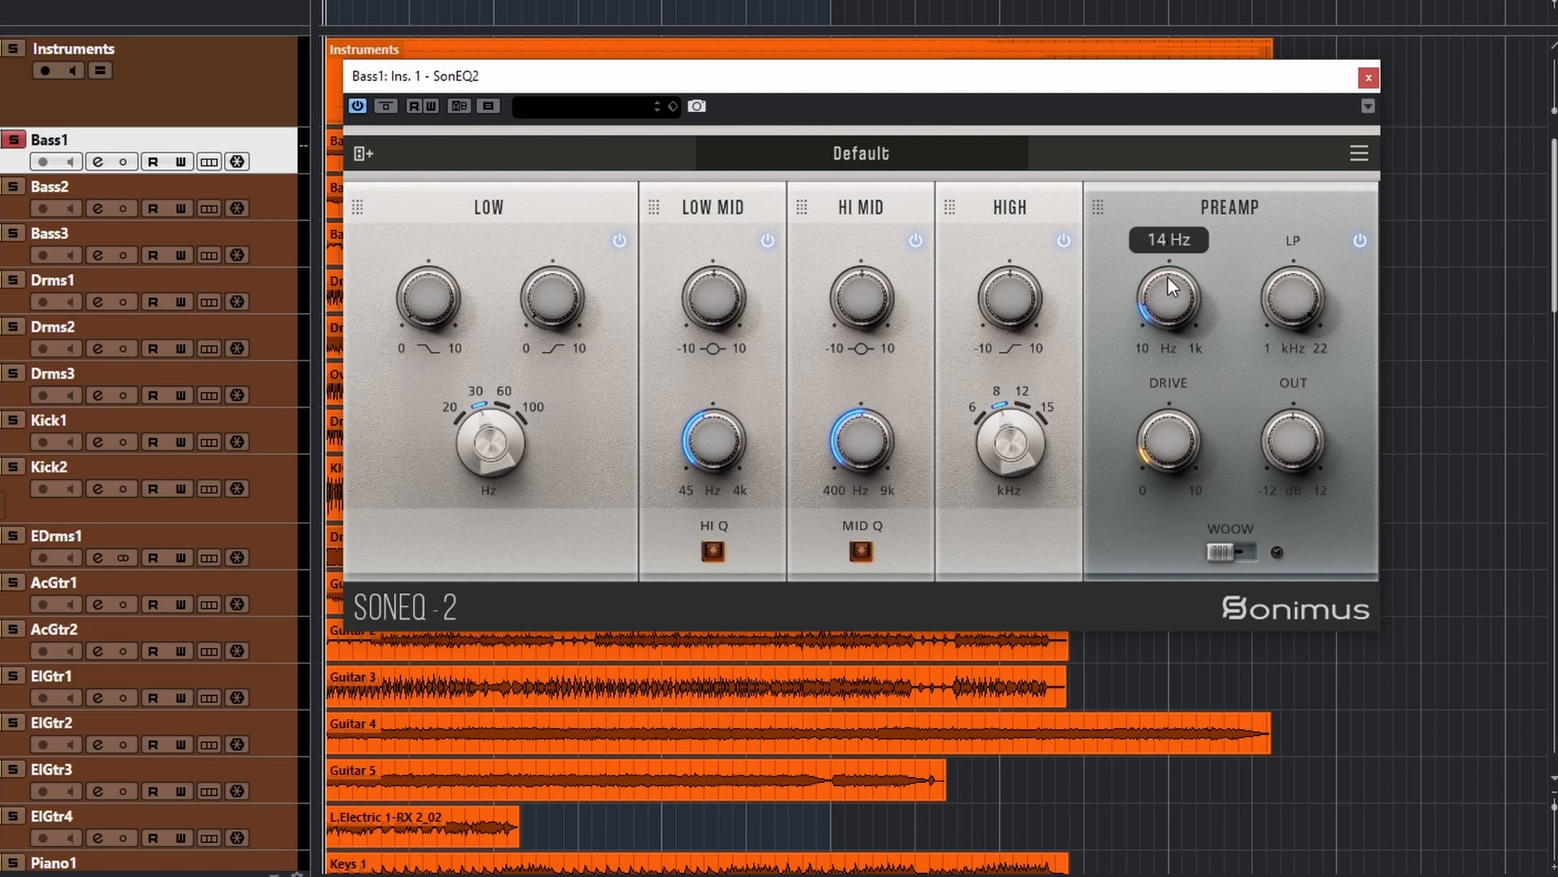
left_click_drag(1166, 288, 1163, 308)
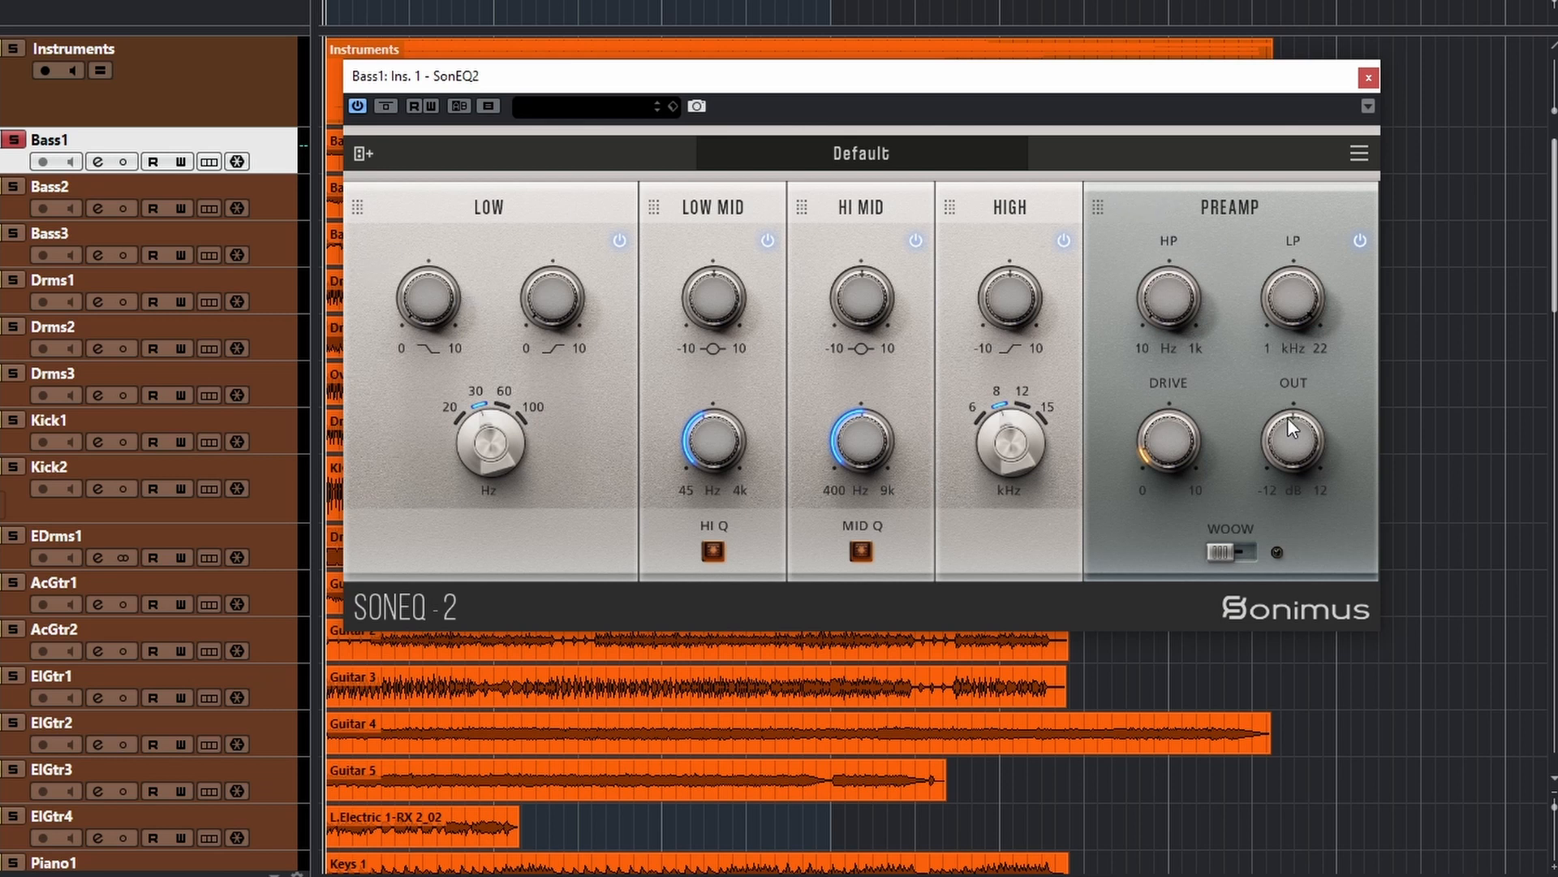
left_click_drag(1157, 298, 1244, 479)
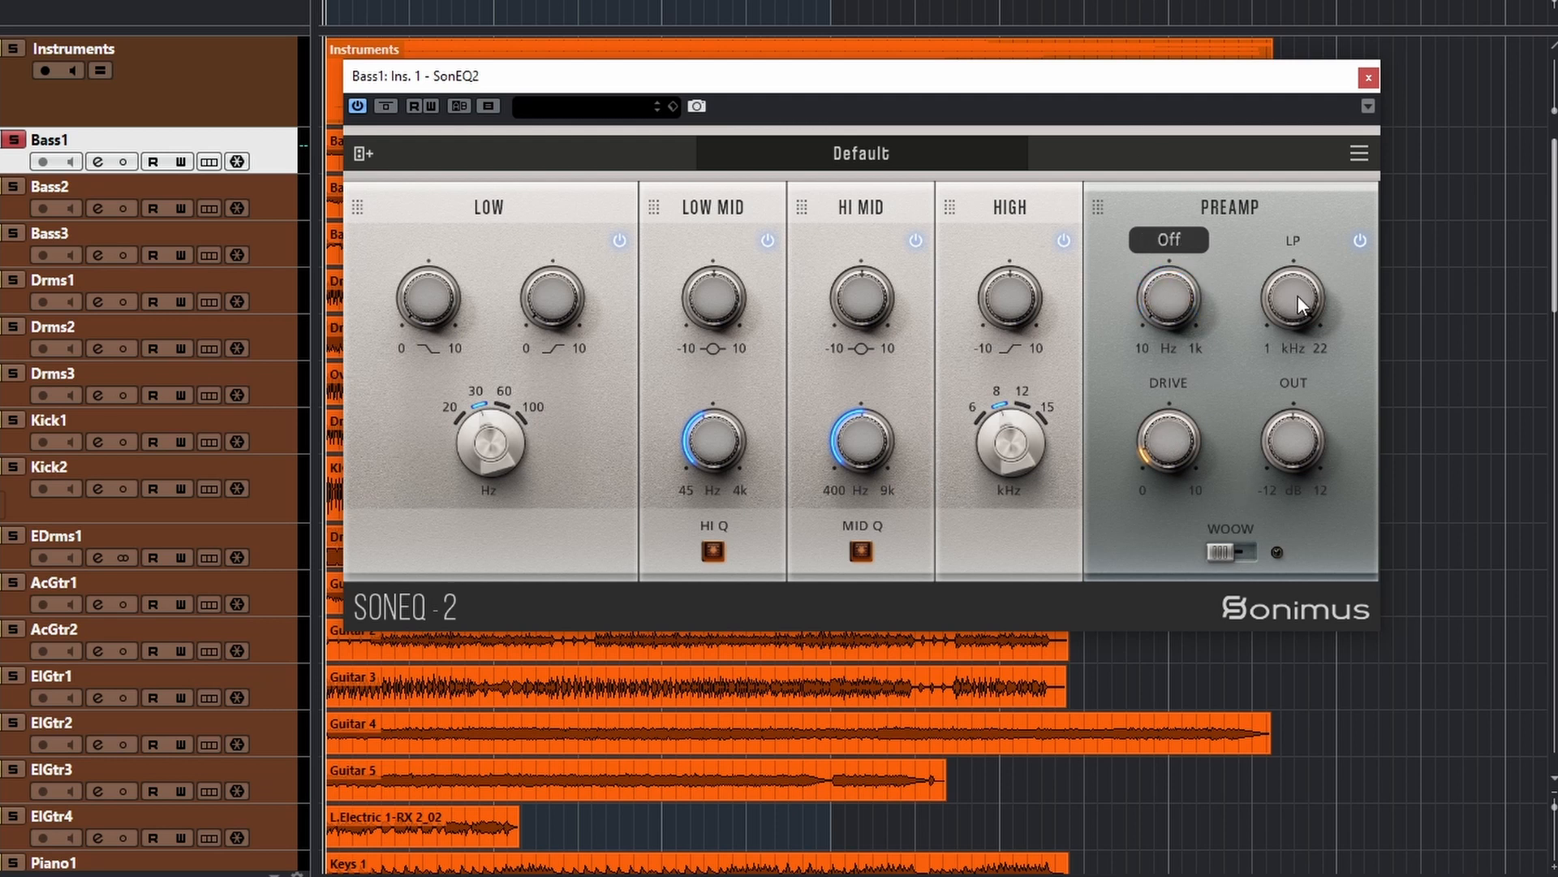
- Try the Preamp's LP filter alongside the HP filter, leaving both set to Off
mouse_move(1293, 299)
left_mouse_down()
mouse_move(1295, 334)
mouse_move(1297, 297)
left_mouse_up()
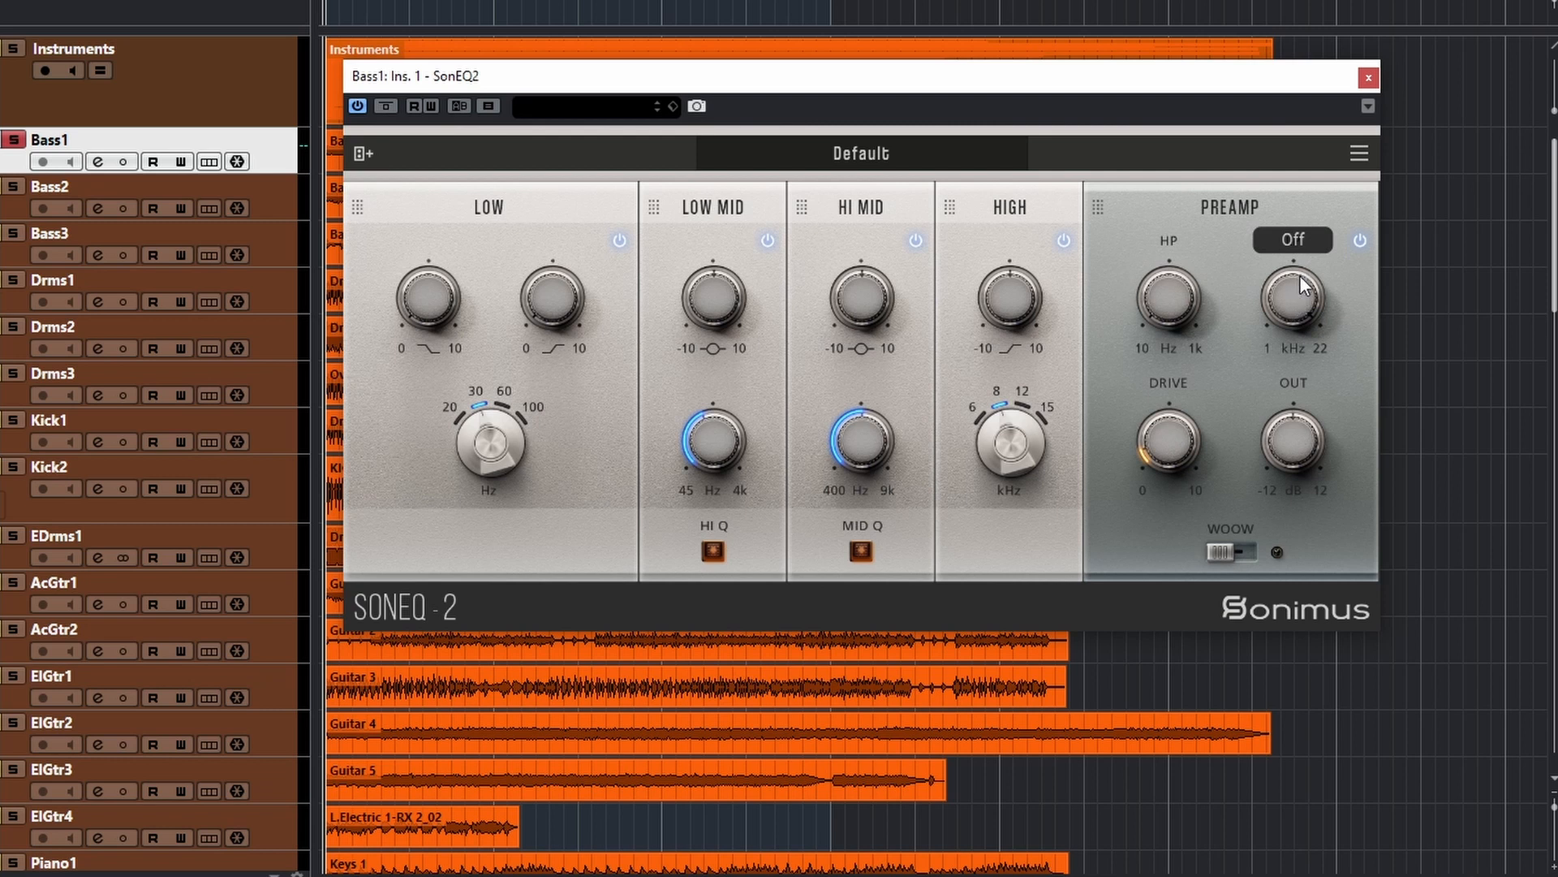
mouse_move(1172, 334)
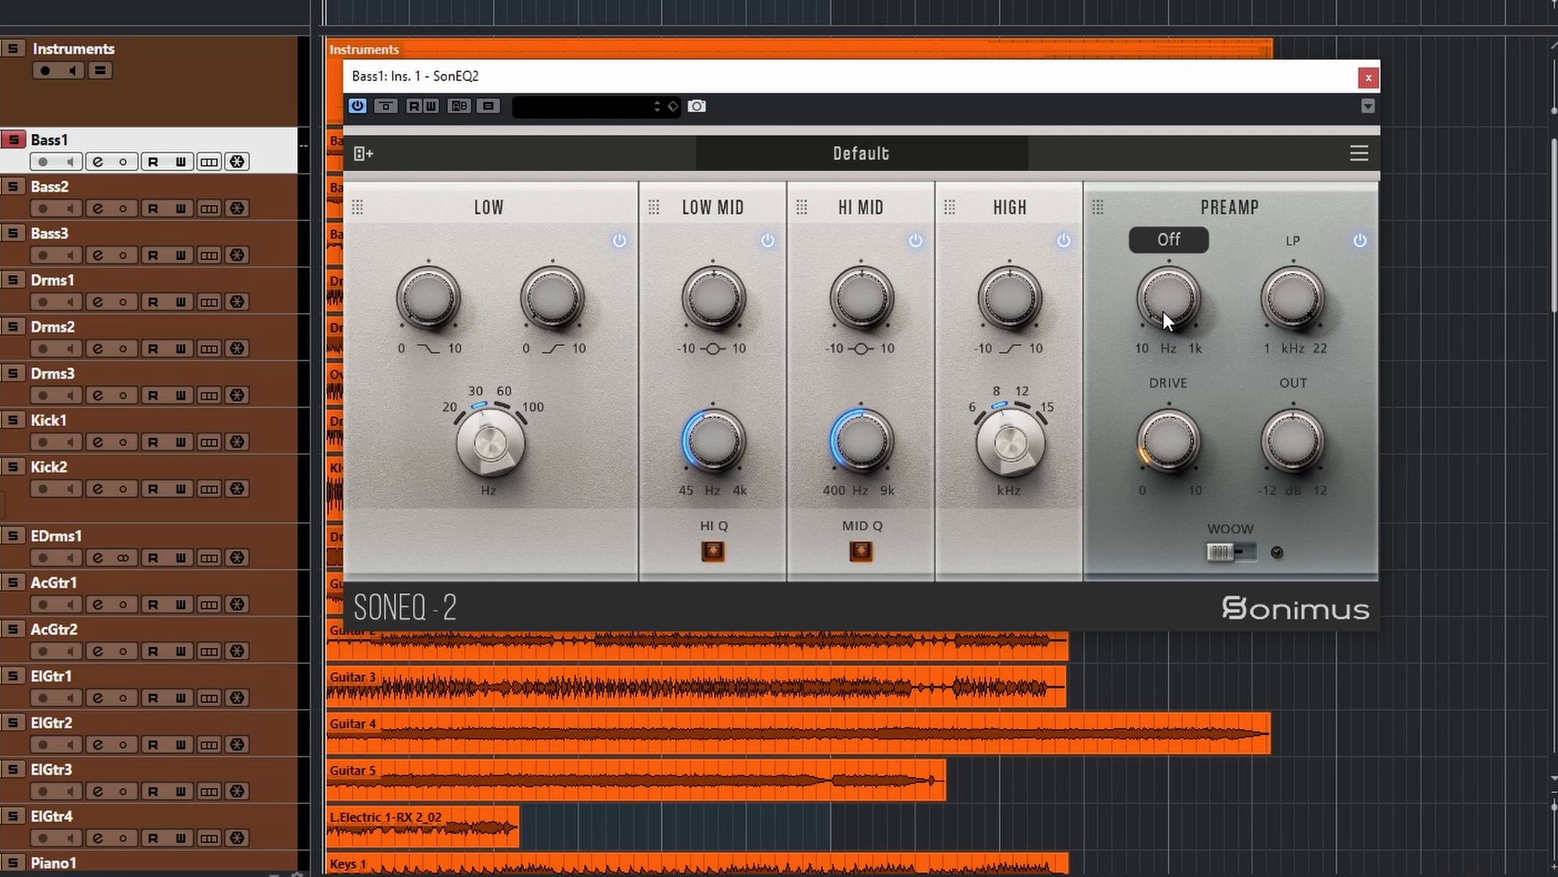
left_click_drag(1157, 299, 1160, 337)
mouse_move(1288, 305)
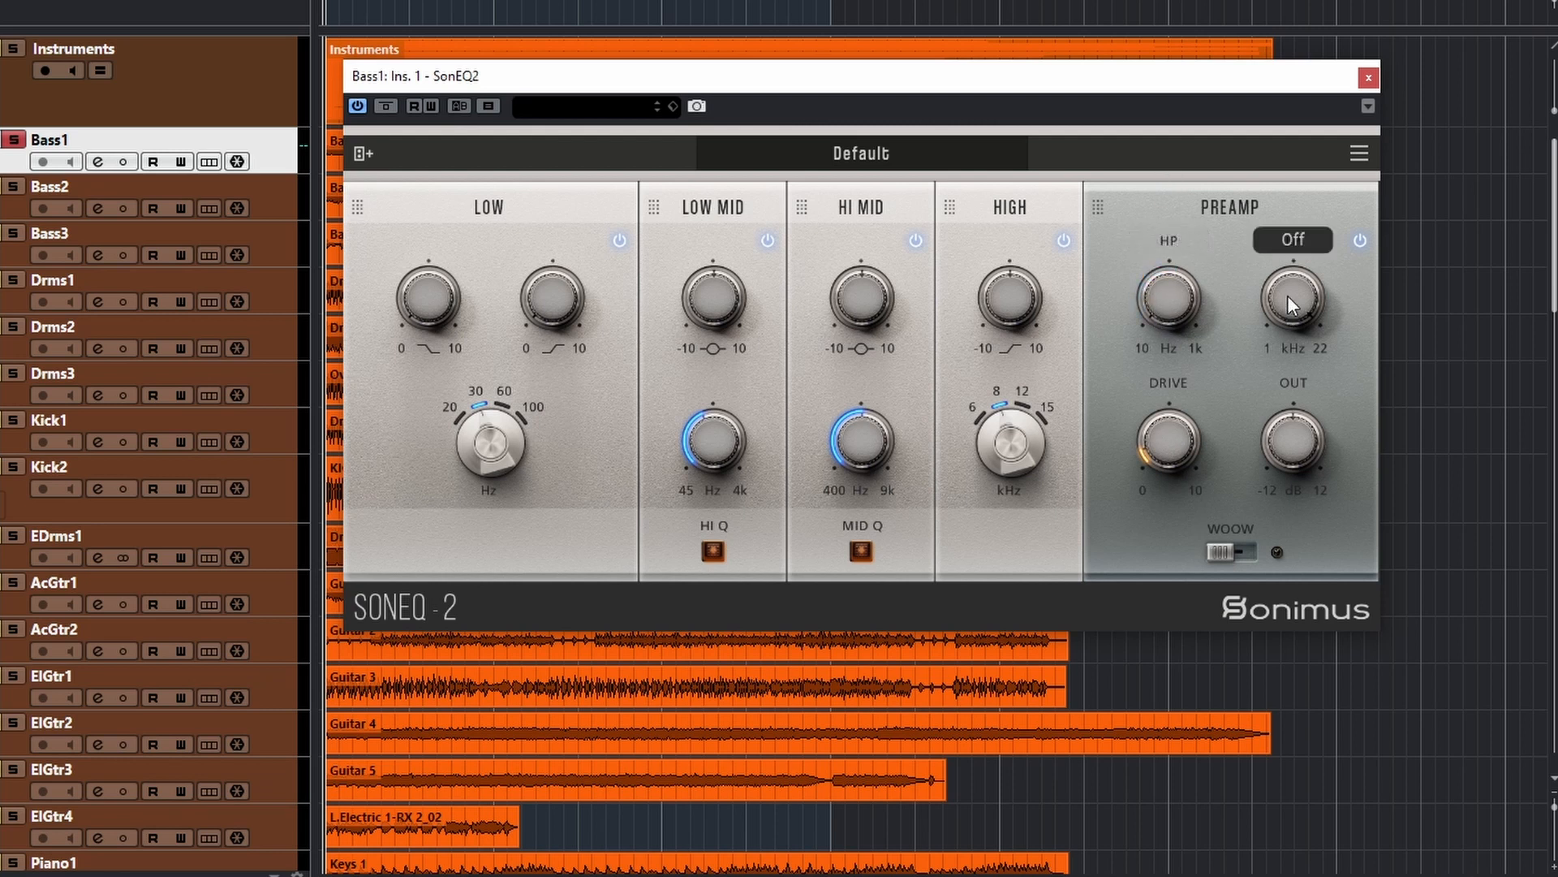
left_click_drag(1287, 301, 1278, 183)
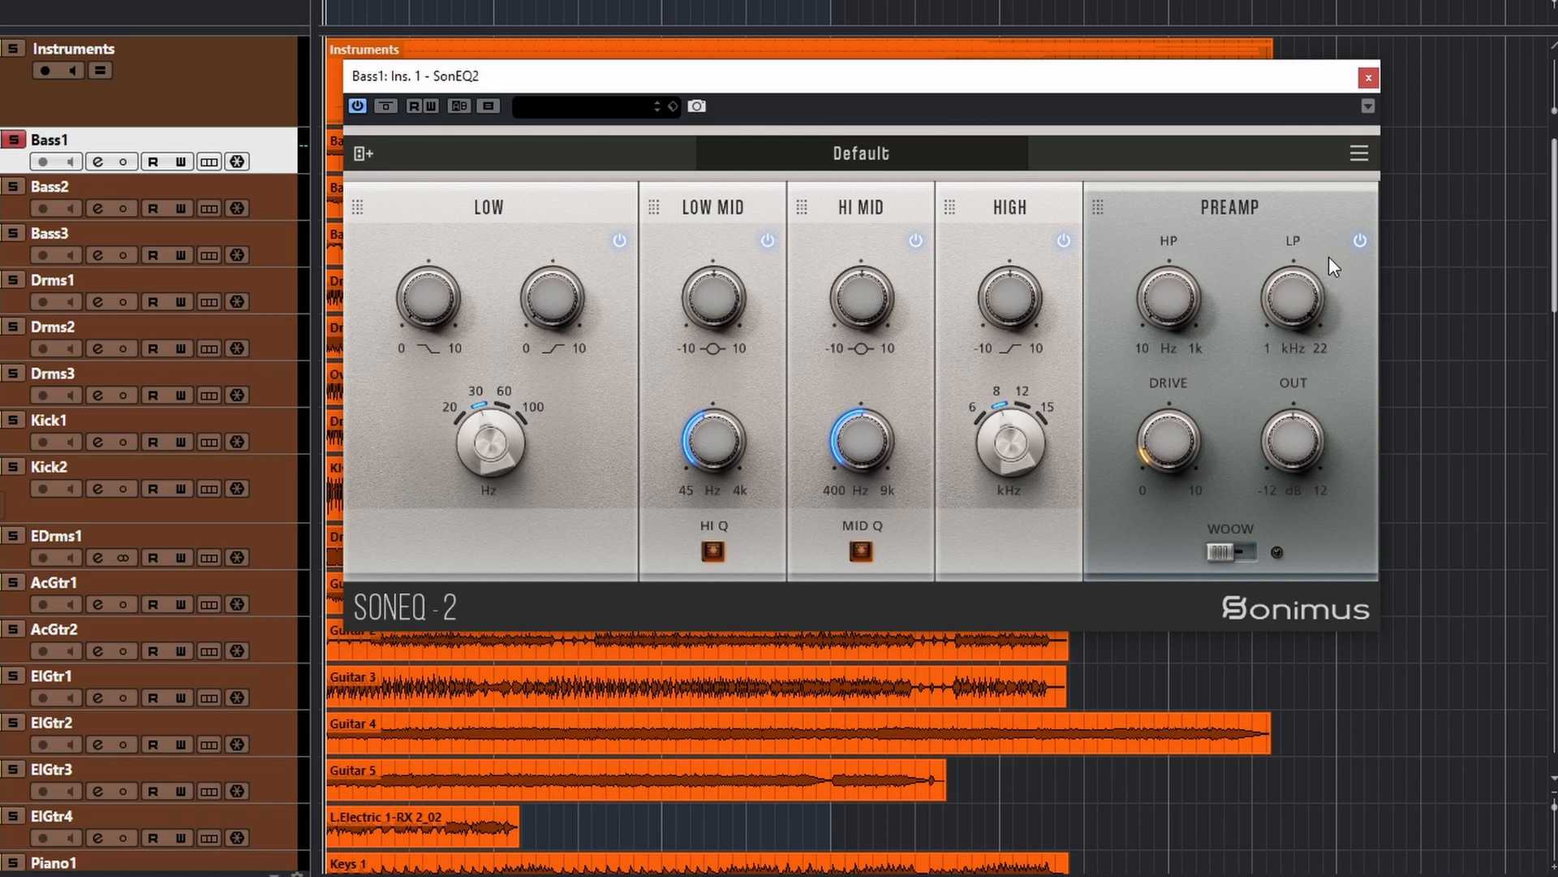
mouse_move(1289, 285)
left_mouse_down()
mouse_move(1258, 383)
mouse_move(1278, 265)
left_mouse_up()
- Try the Preamp's OUT knob and turn its DRIVE down to Off
mouse_move(1294, 441)
left_mouse_down()
mouse_move(1296, 465)
mouse_move(1293, 417)
mouse_move(1289, 442)
left_mouse_up()
left_click_drag(1167, 411, 1171, 473)
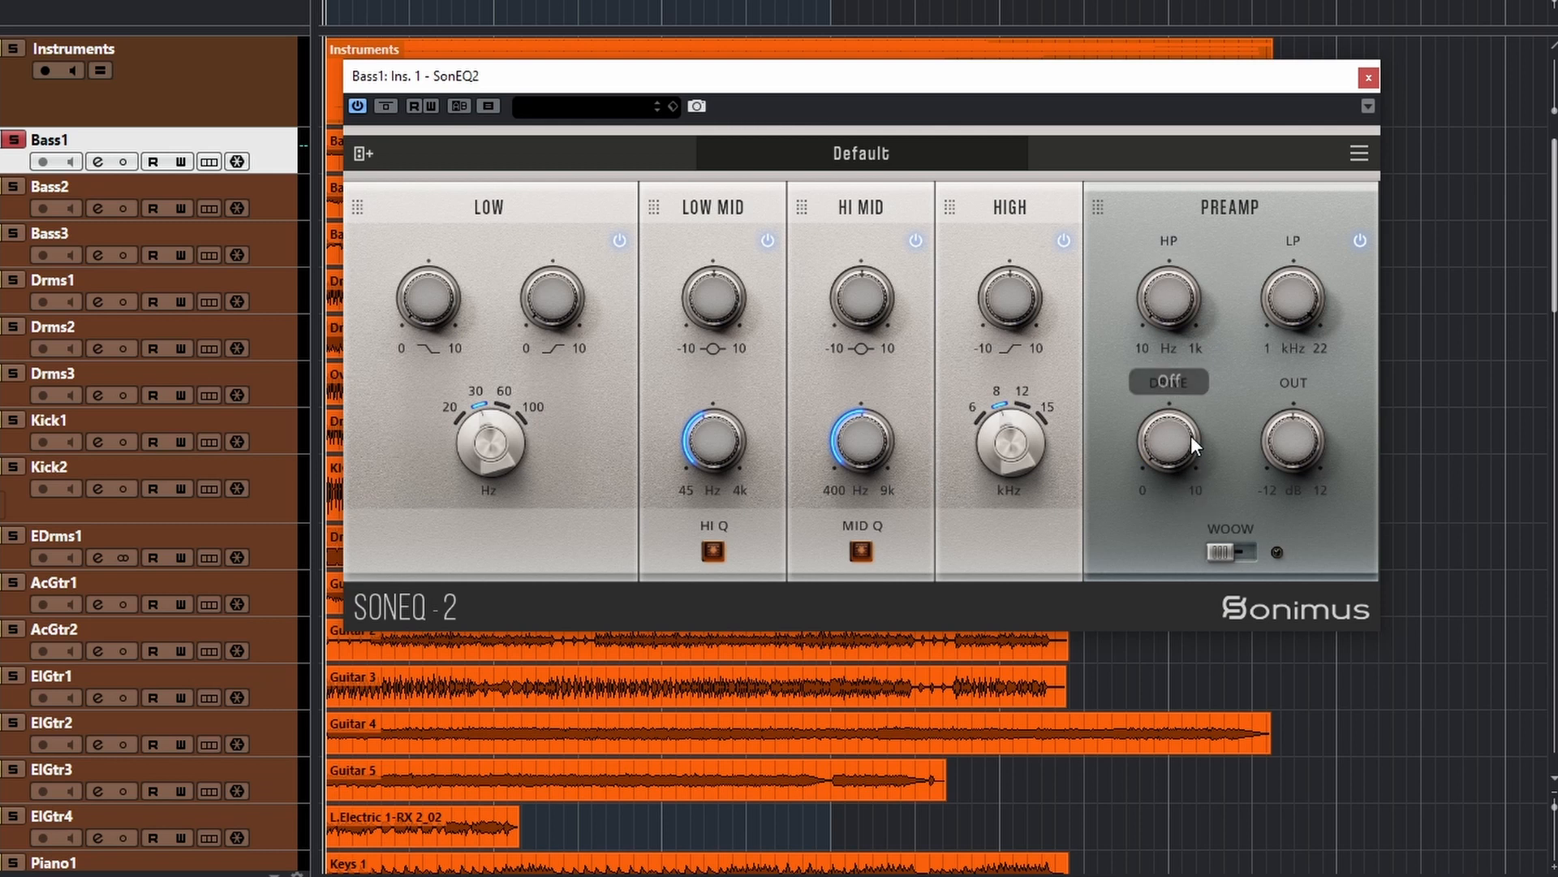
left_click_drag(1190, 416, 1191, 452)
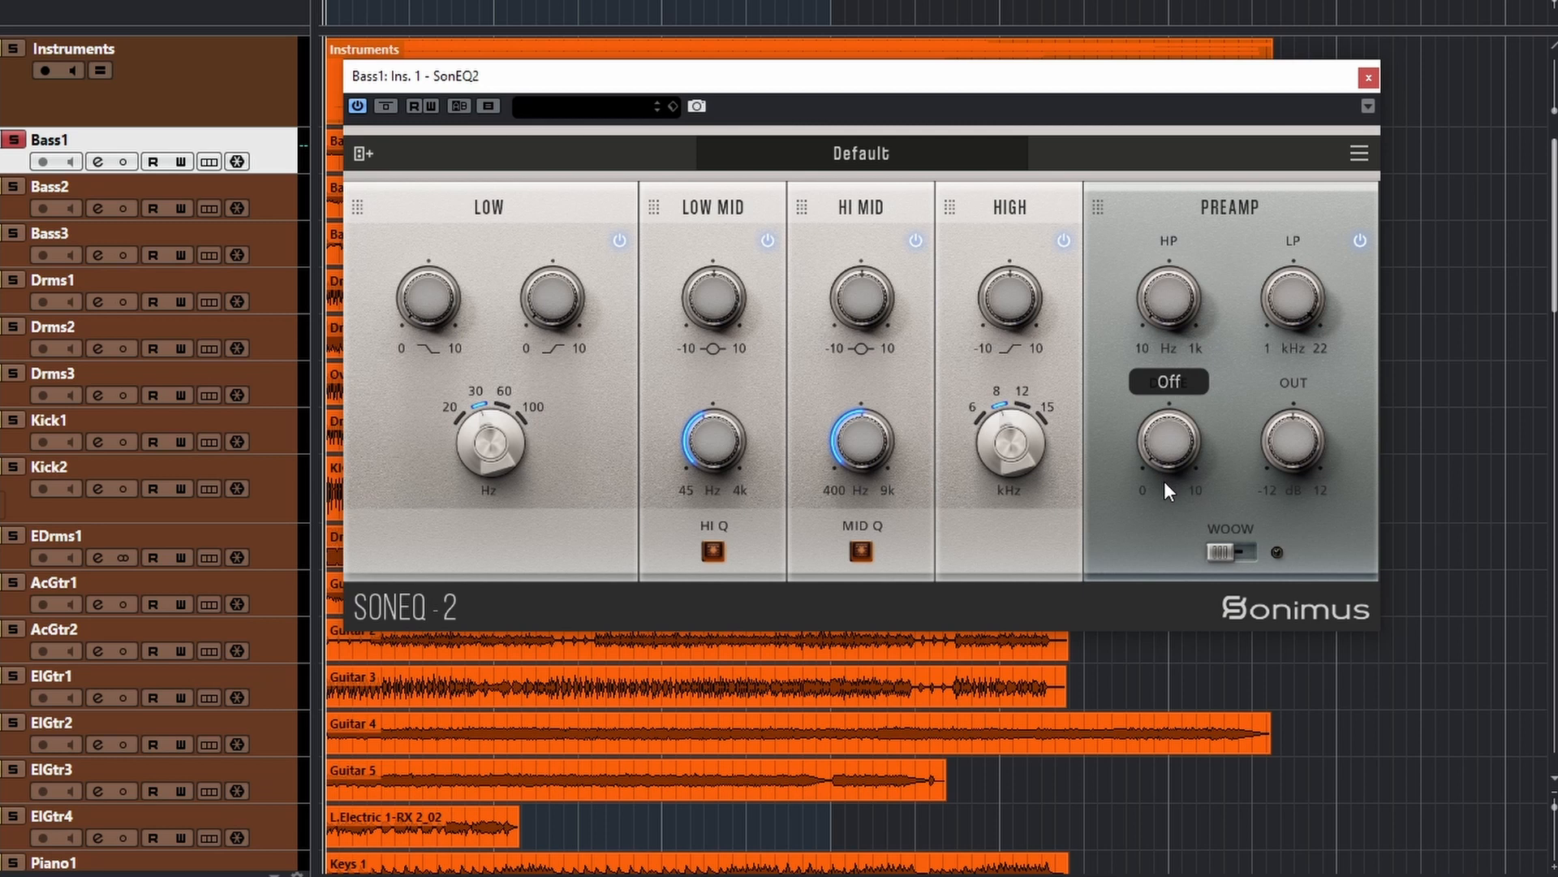
- Sweep the Preamp's DRIVE up through its range and bring it back to Off
left_click_drag(1160, 460, 1164, 442)
left_click_drag(1162, 447, 1161, 110)
left_click_drag(1170, 182, 1216, 581)
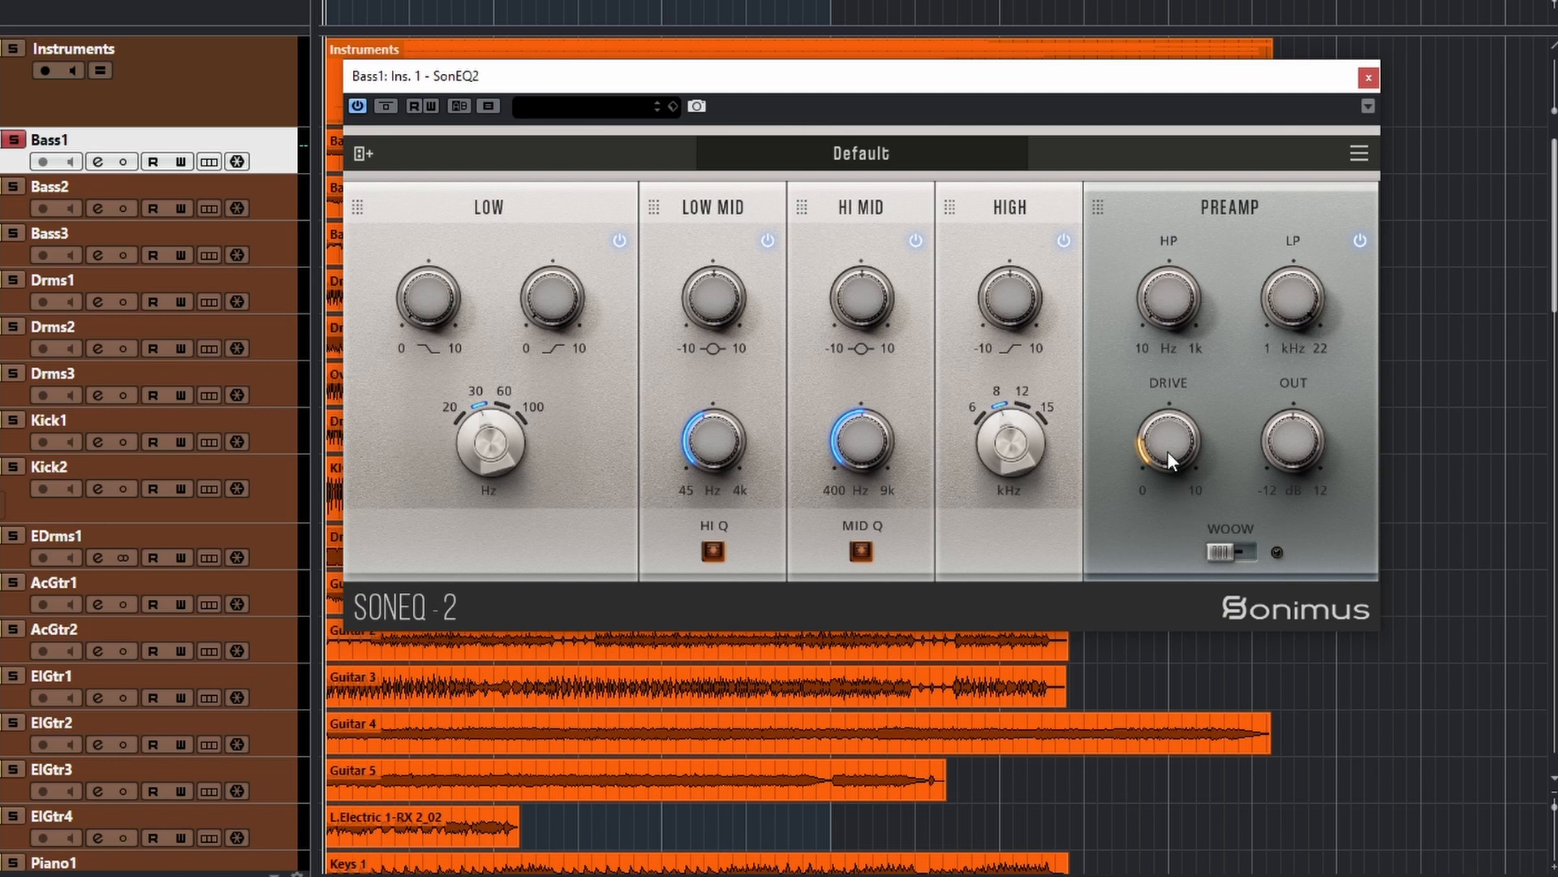
left_click_drag(1170, 470, 1182, 560)
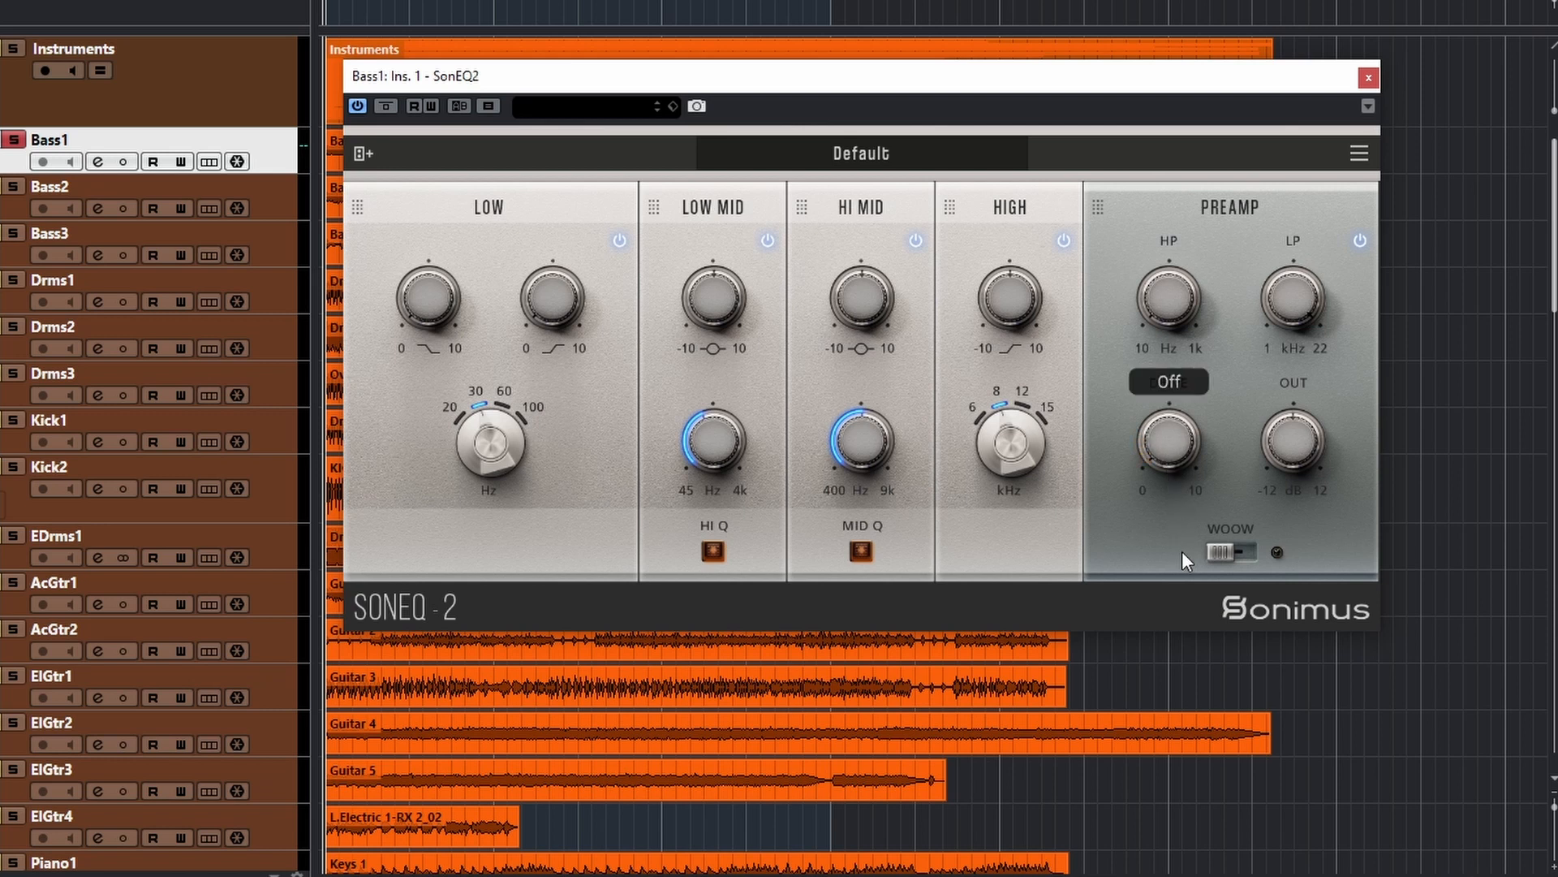
mouse_move(1185, 458)
left_mouse_down()
mouse_move(1174, 445)
mouse_move(1175, 464)
left_mouse_up()
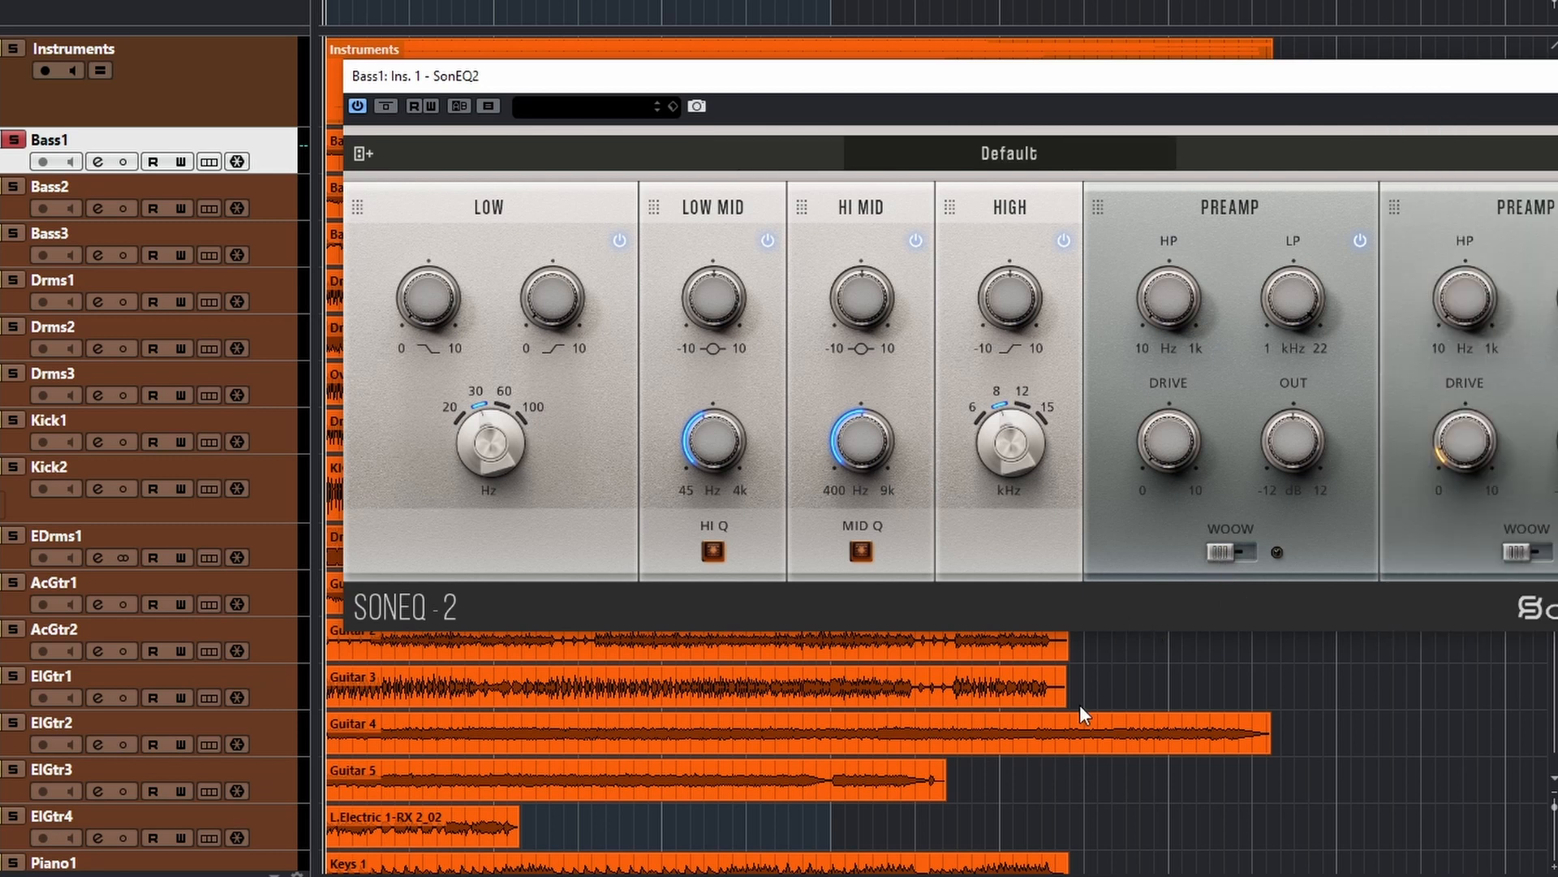
- Move the SonEQ2 window so that more of the second Preamp module is in view
left_click_drag(1501, 91, 1408, 96)
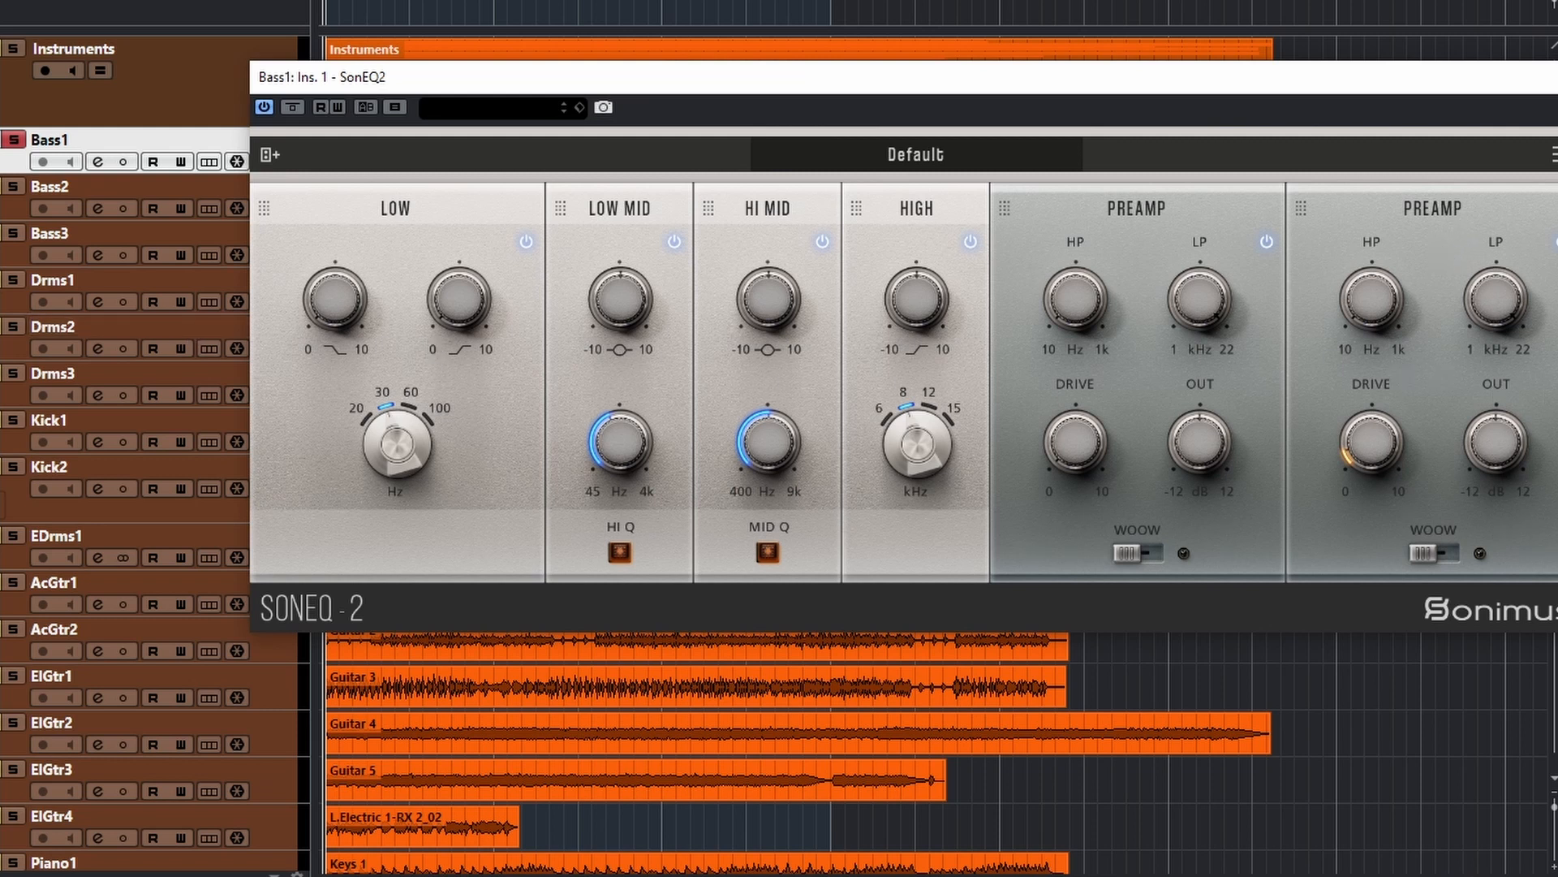
- Remove the second Preamp module and move the SonEQ2 window so all remaining modules are in view
left_click_drag(1365, 208, 1554, 541)
left_click_drag(1070, 111, 1171, 139)
- Bypass the Preamp, High, Hi Mid, Low Mid and Low modules individually and move the SonEQ2 window lower
left_click(1369, 270)
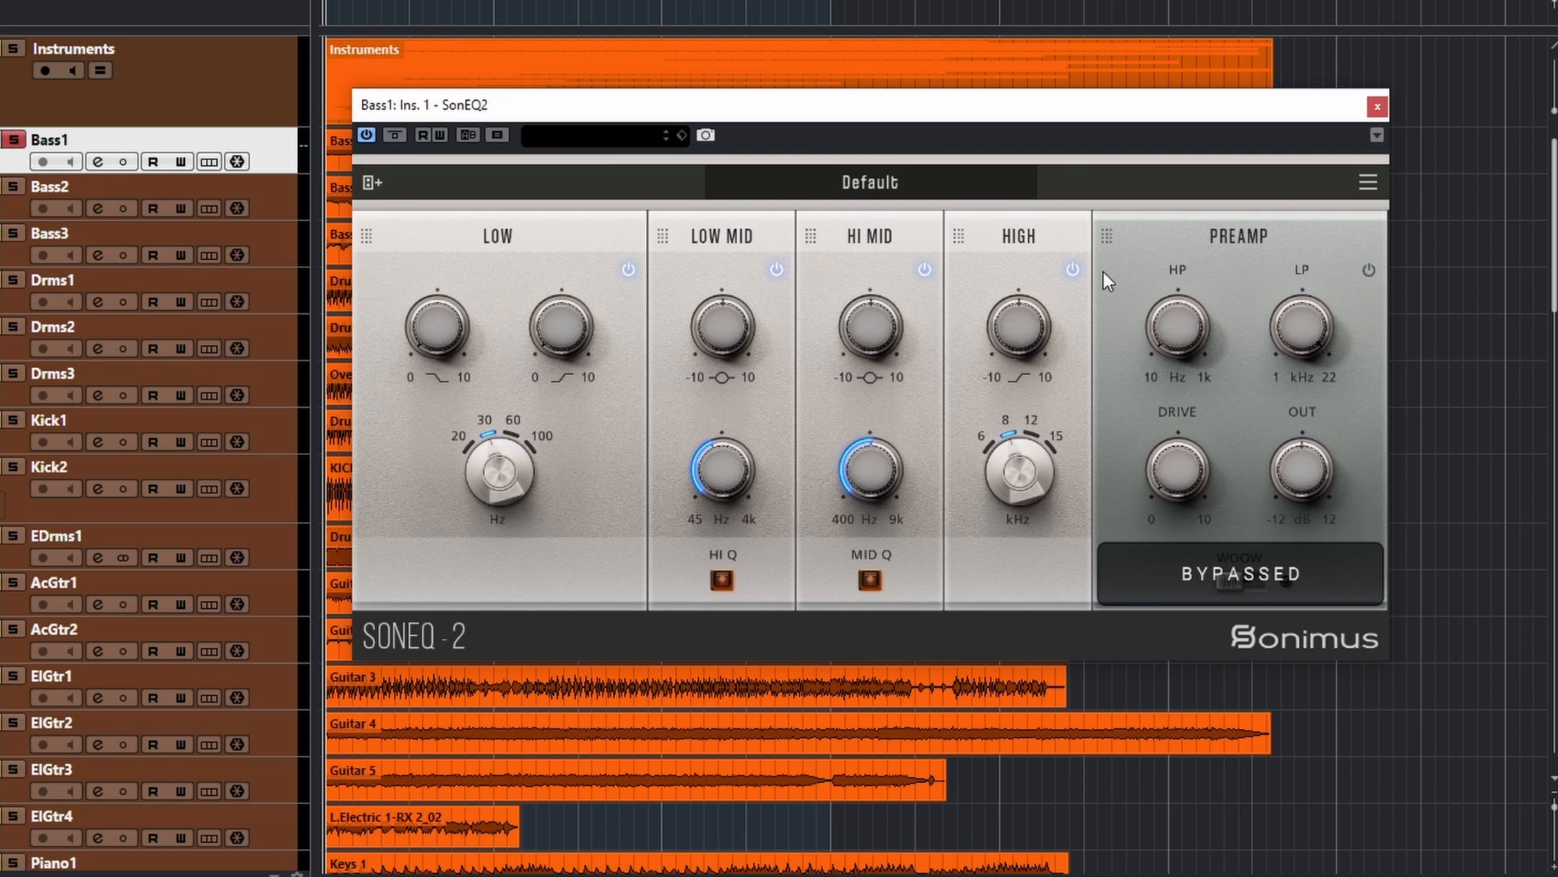
left_click(1073, 269)
left_click(924, 269)
left_click(777, 269)
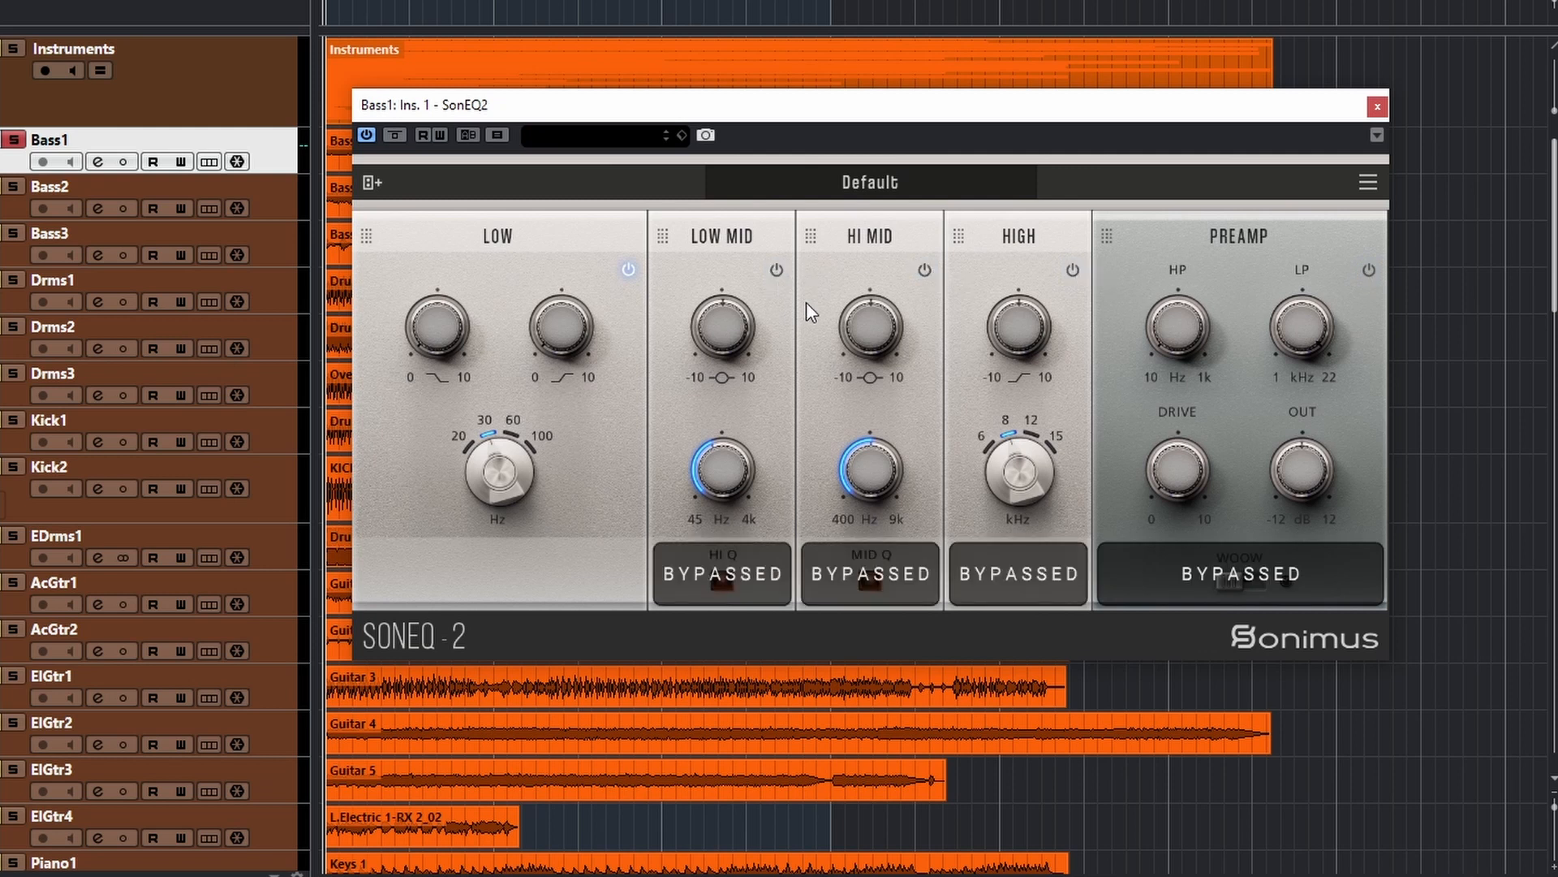
left_click(628, 269)
left_click_drag(560, 112, 567, 227)
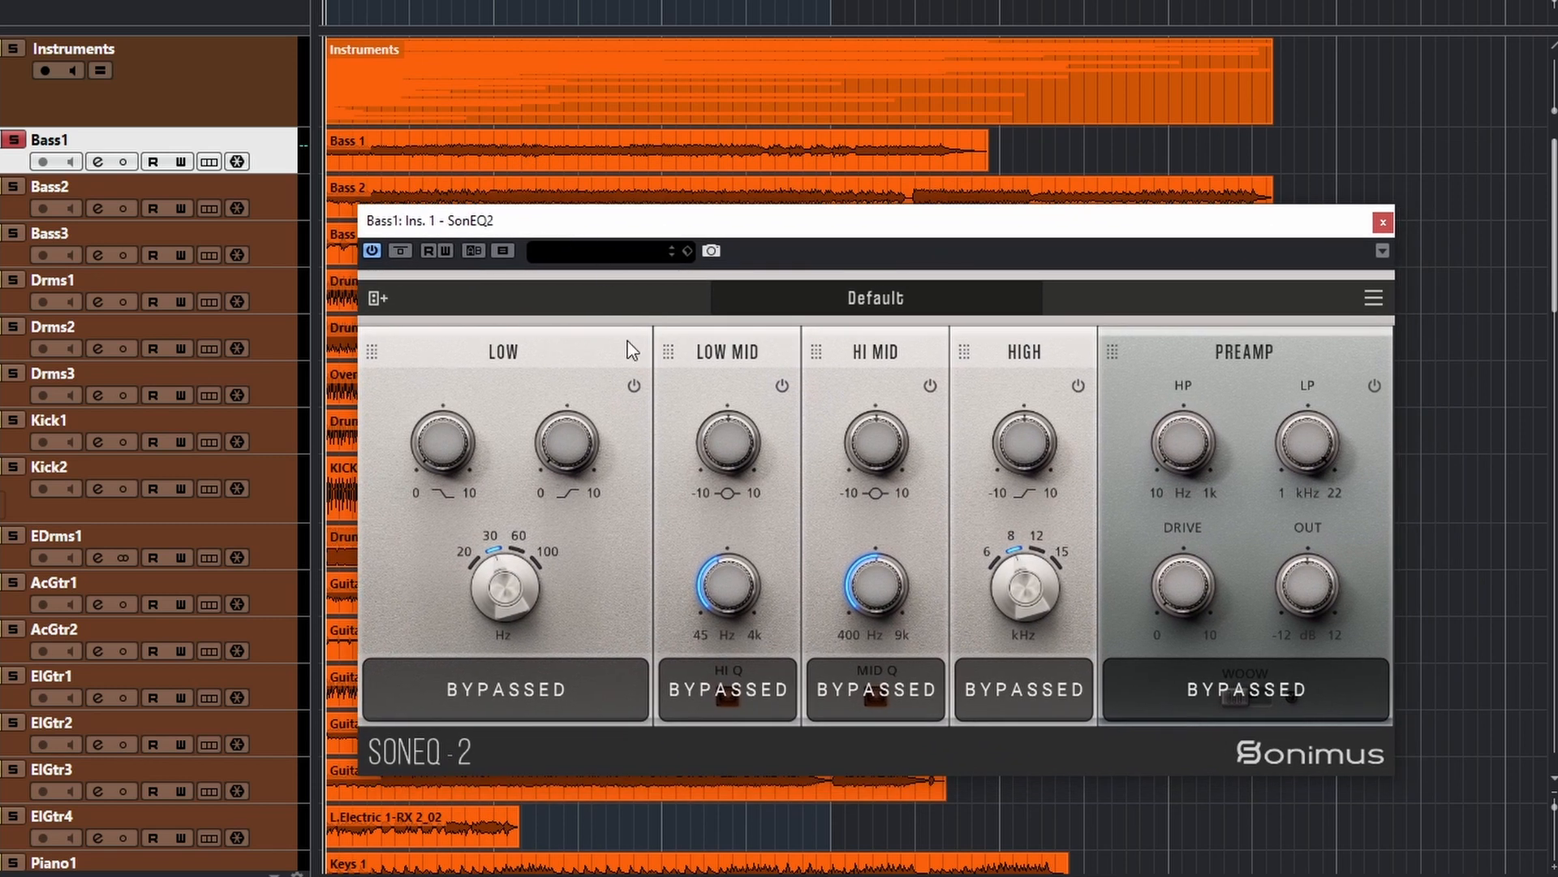
- Compare the fully bypassed modules with the host's plug-in bypass on and off during playback
left_click(401, 253)
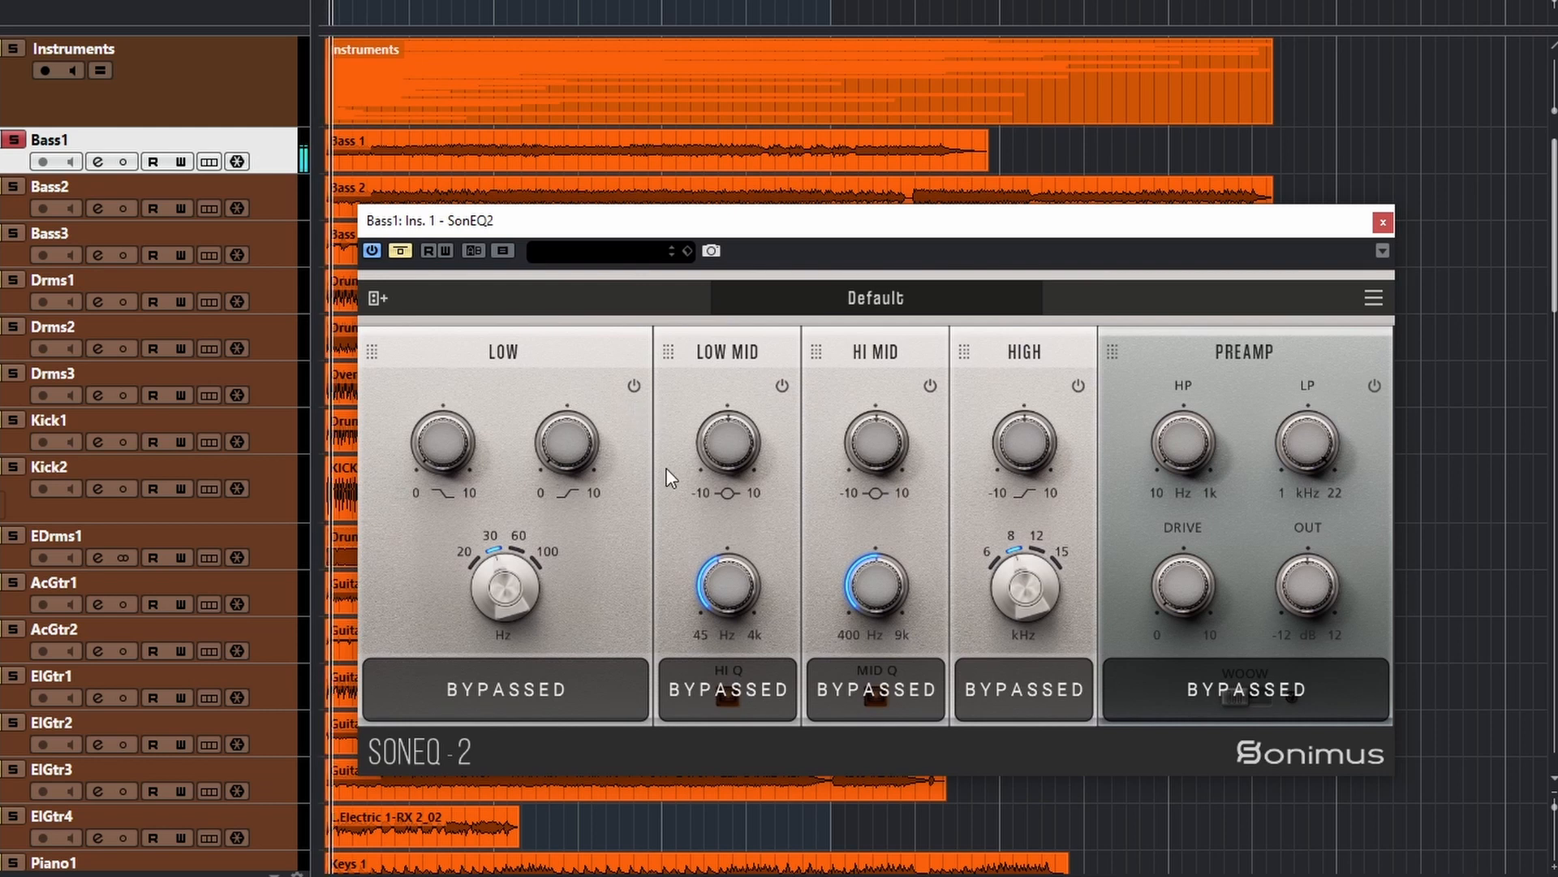
left_click(398, 251)
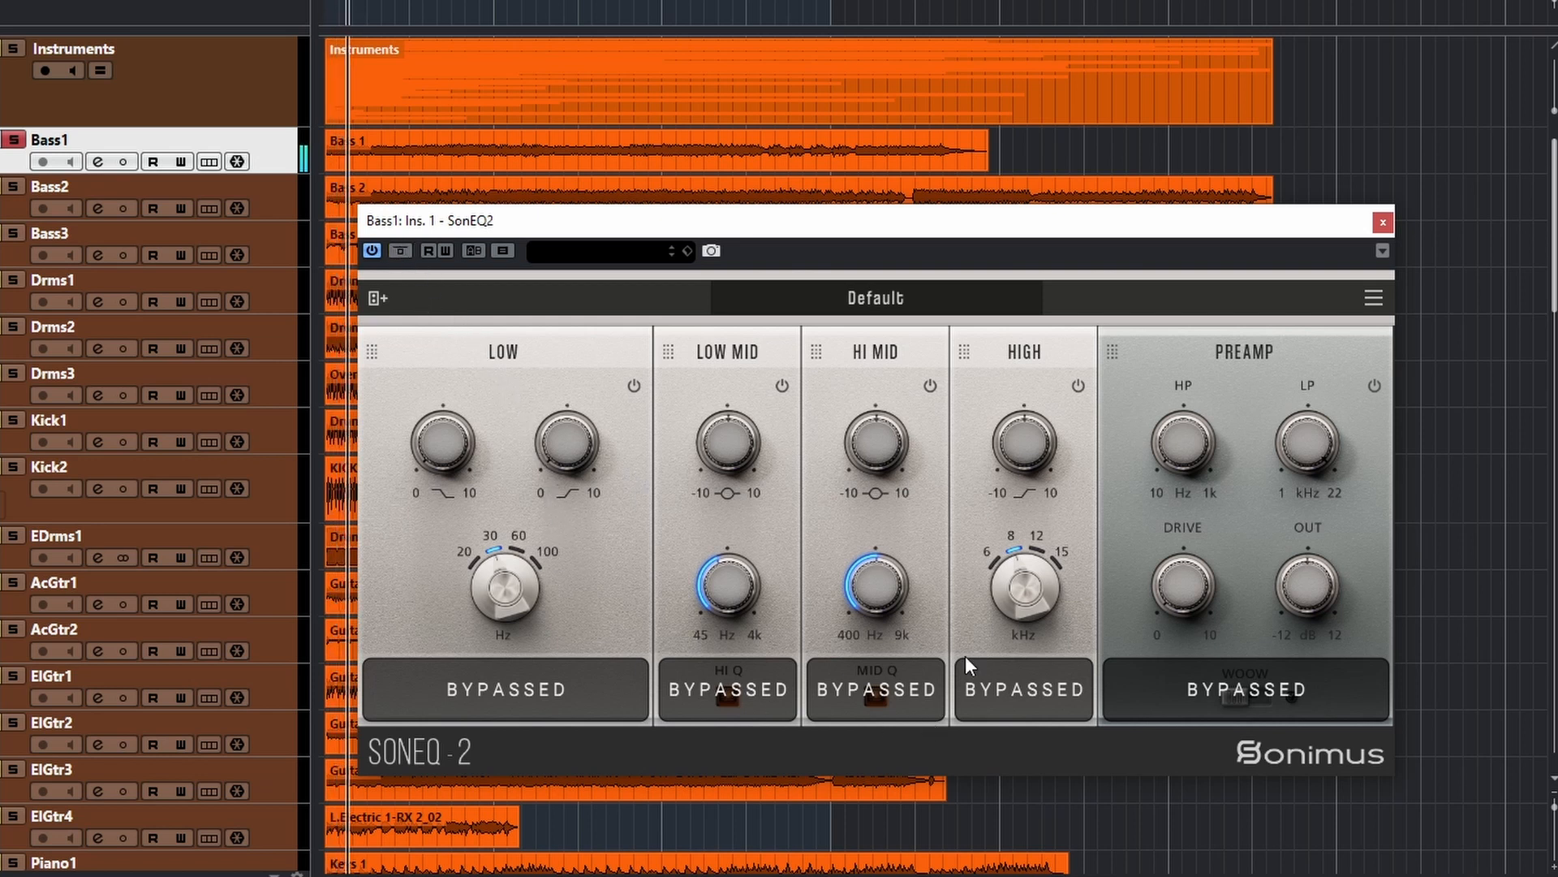
- Reset SonEQ2 to its default preset and compare it with the host's plug-in bypass on and off
left_click(875, 300)
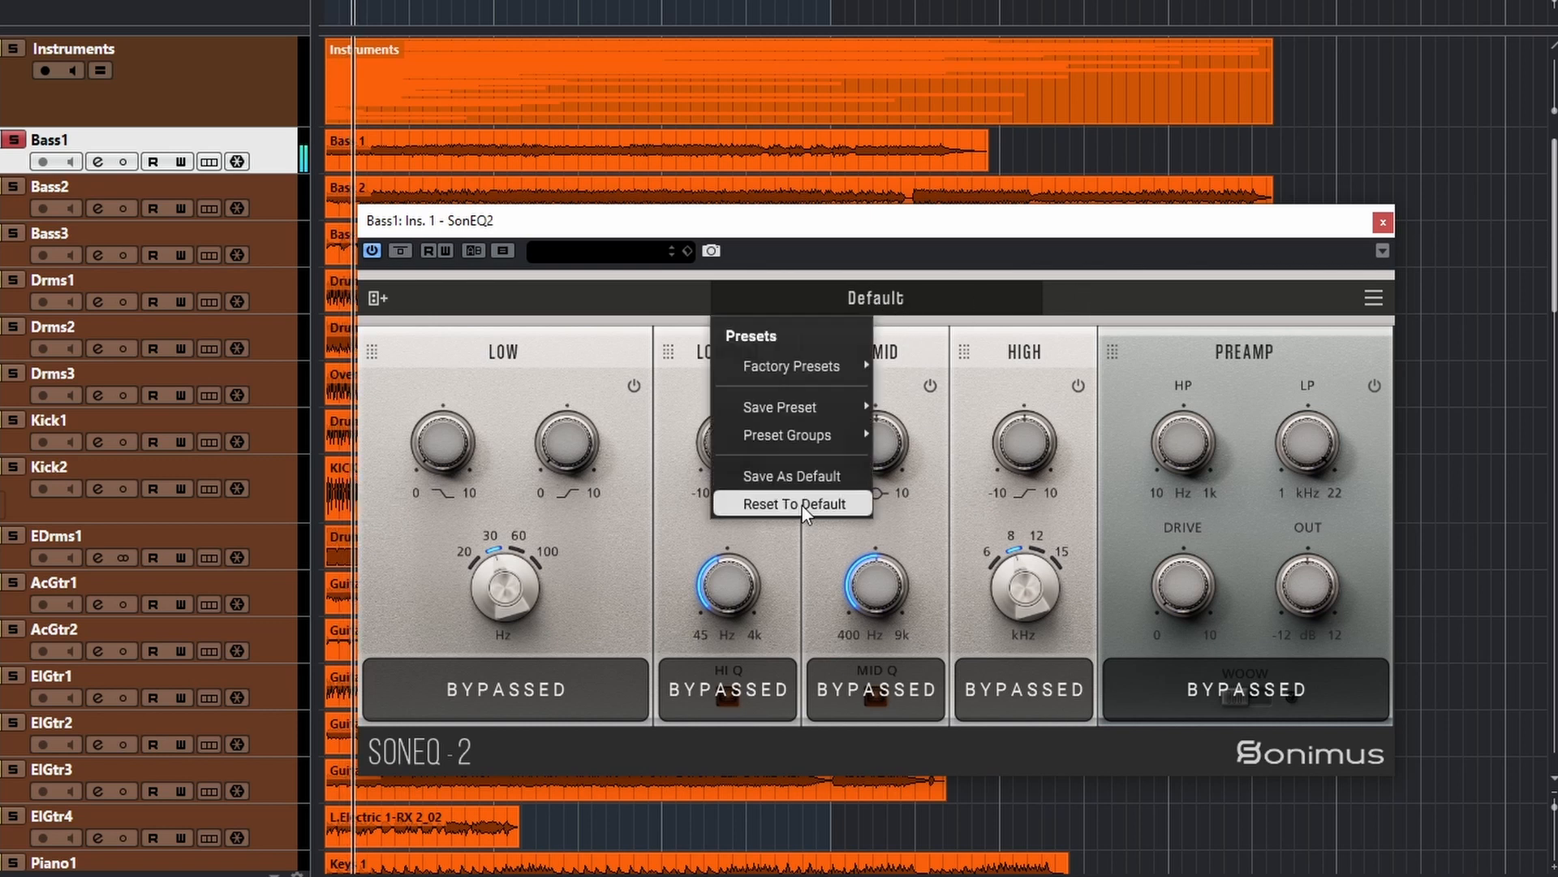
left_click(771, 497)
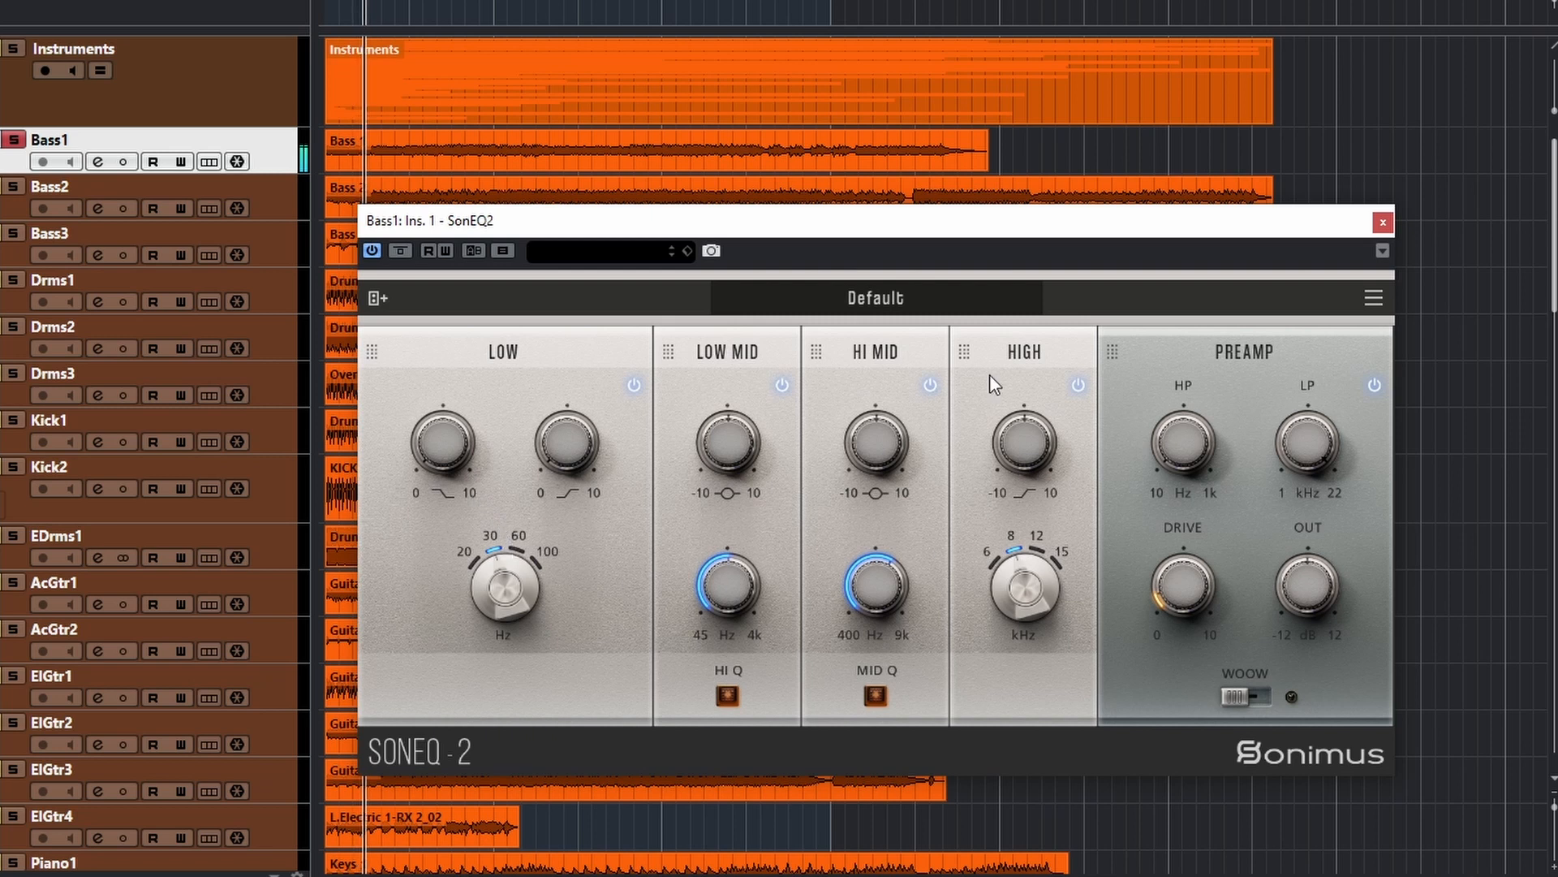
left_click(398, 253)
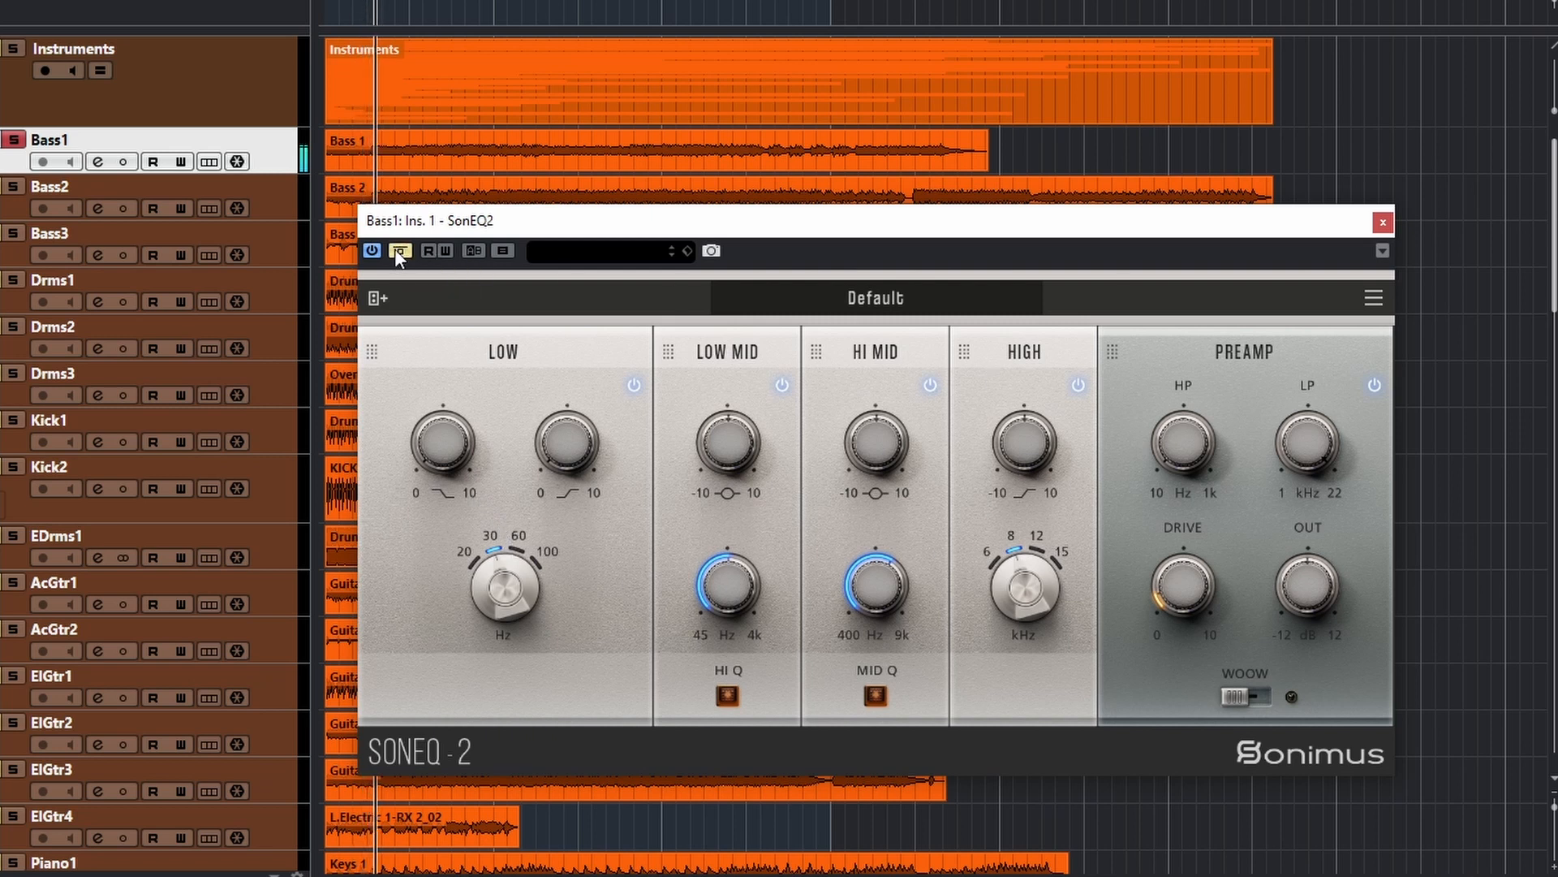
left_click(394, 250)
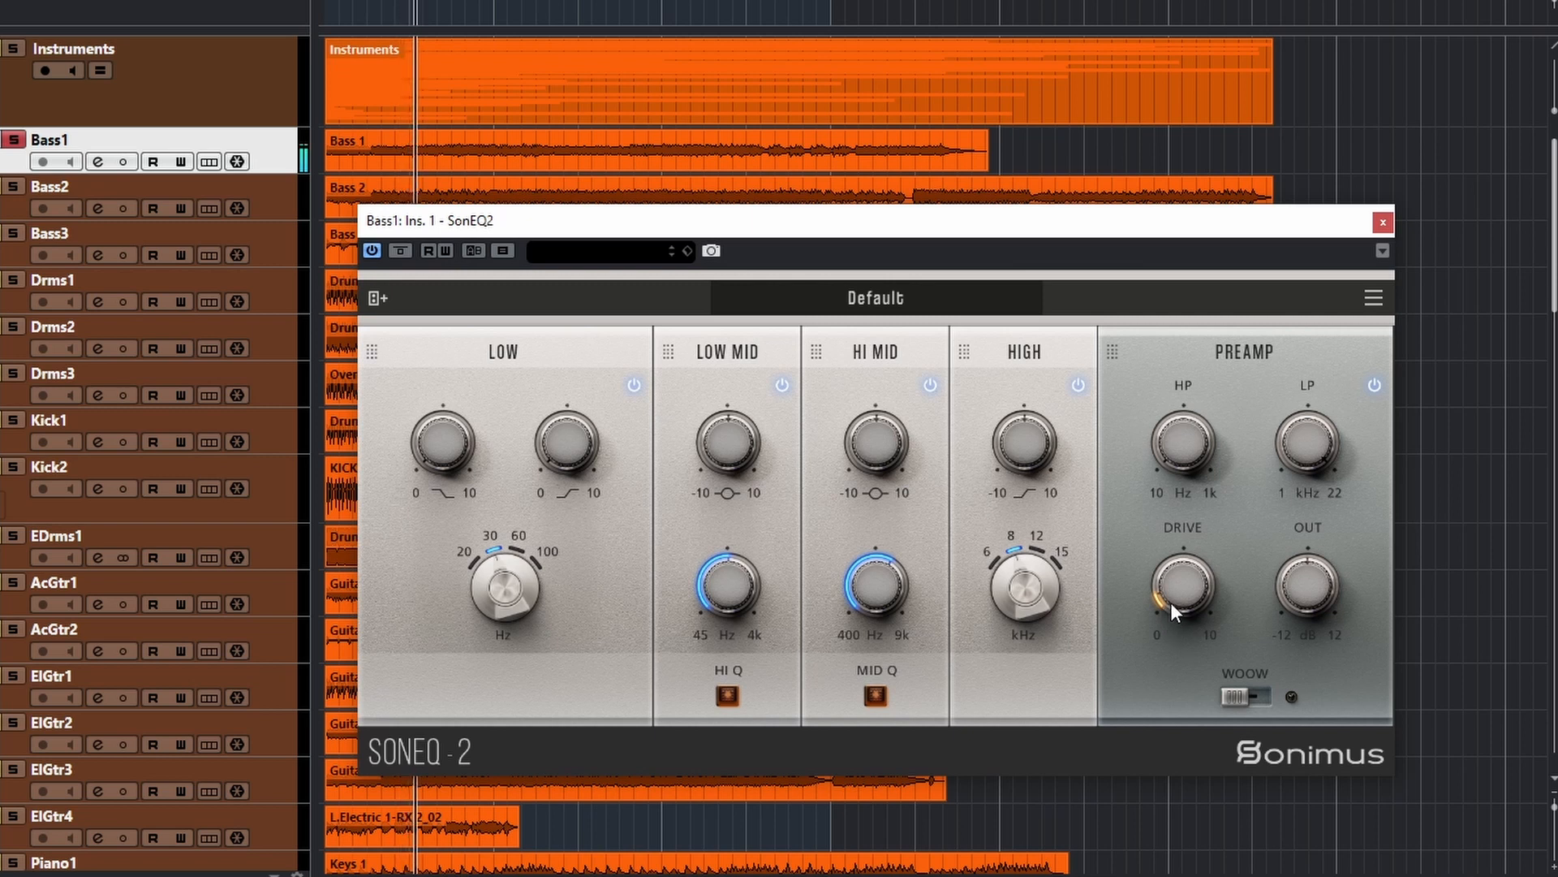
- Bypass the Preamp, High, Hi Mid and Low Mid modules so that only the Low module stays active
left_click(1373, 387)
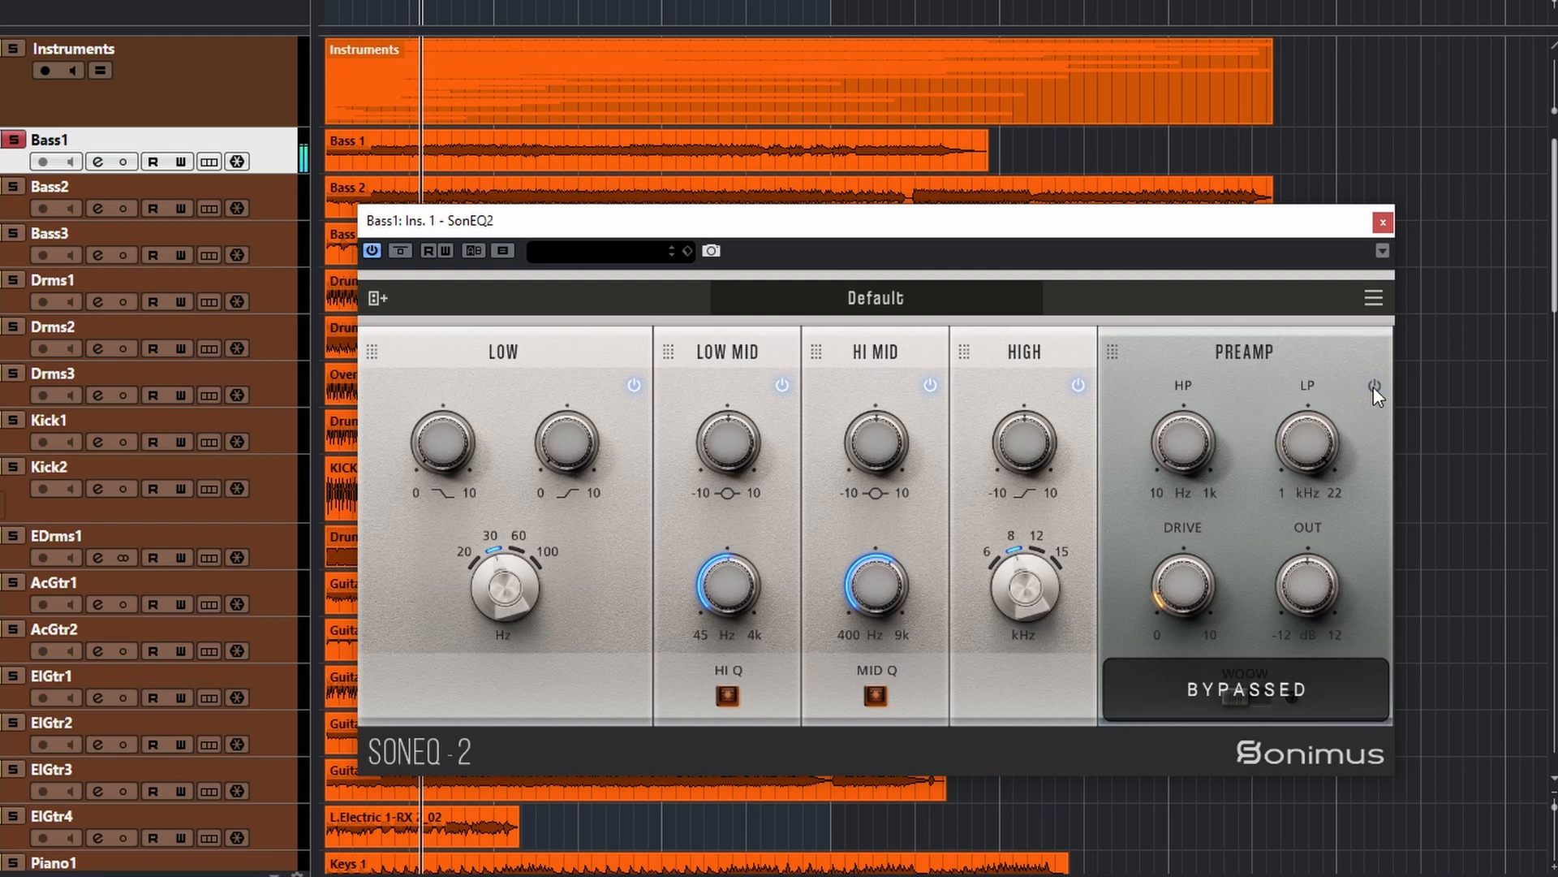
left_click(1078, 384)
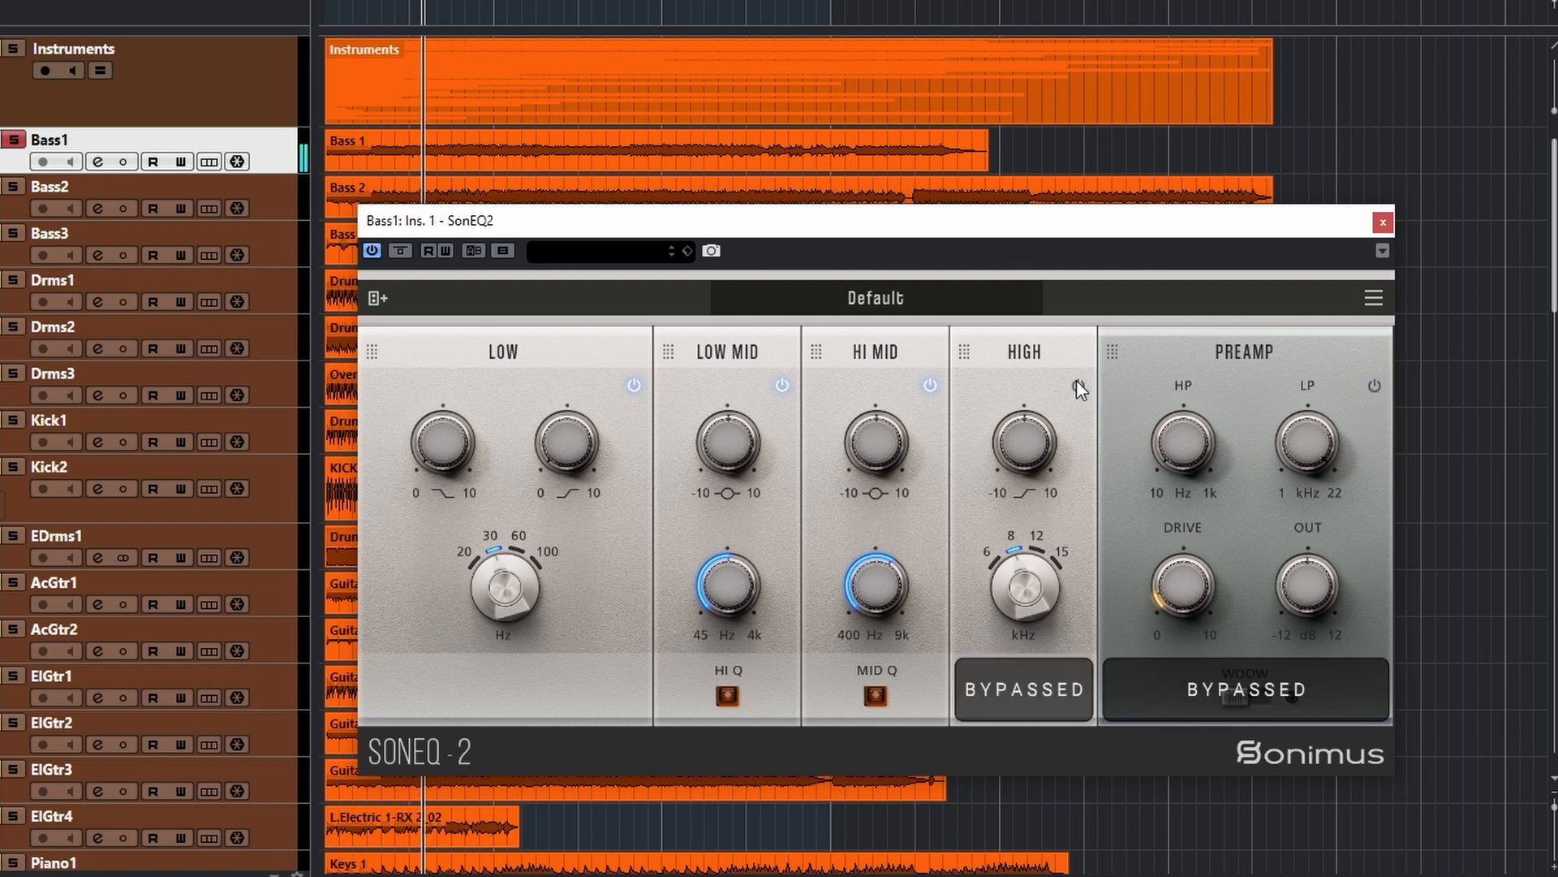
left_click(930, 384)
left_click(782, 385)
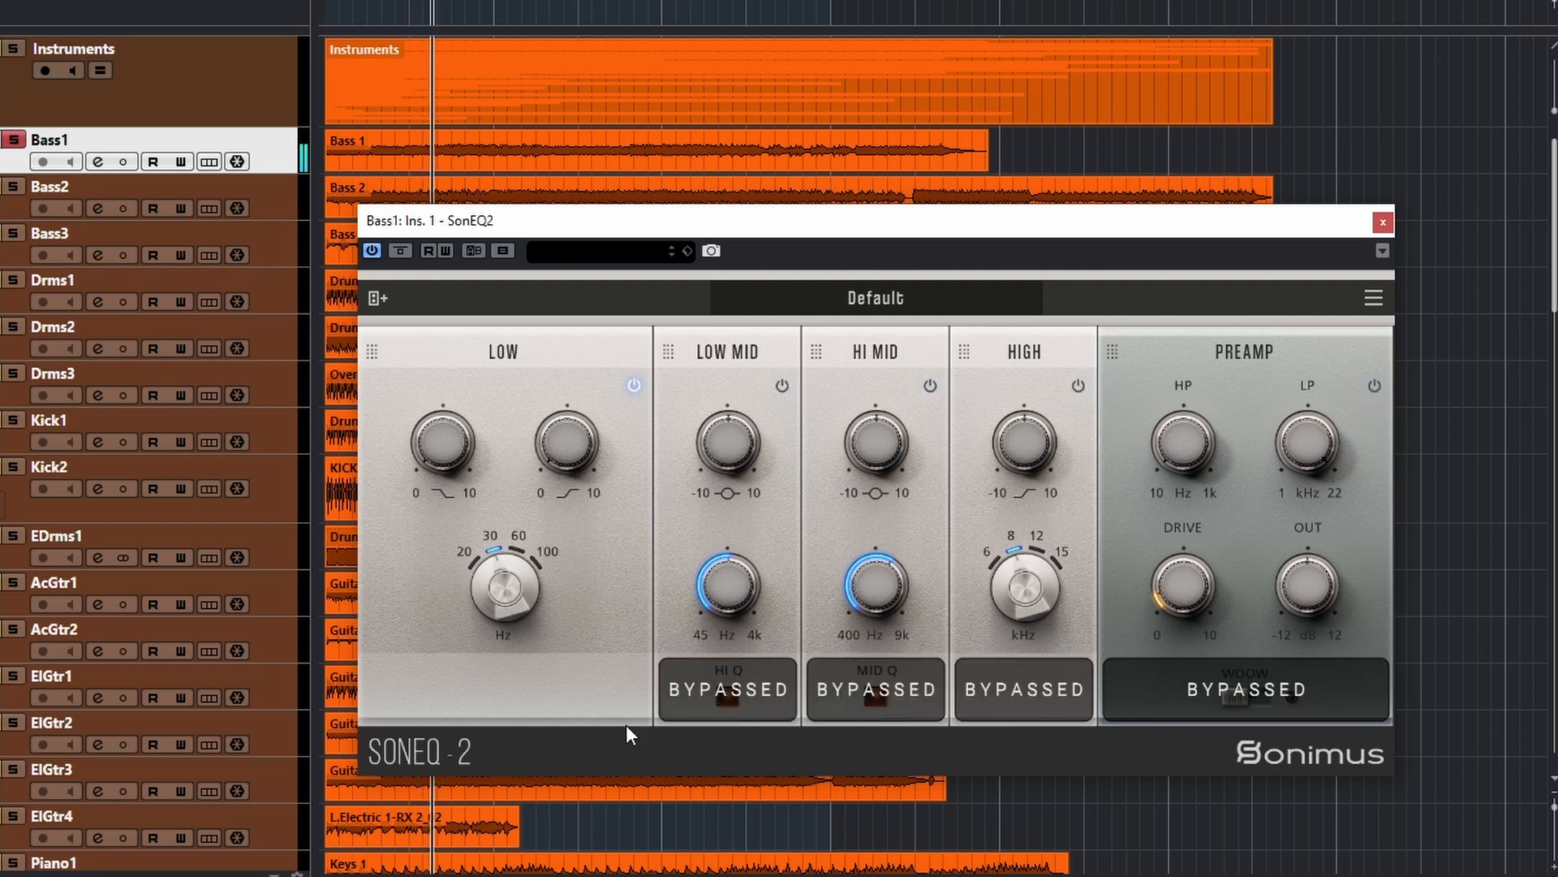
- Set the Low module's boost to 5.1 and try its frequency at 20 Hz before settling on 60 Hz
left_click_drag(431, 451, 429, 324)
left_click_drag(500, 588, 471, 694)
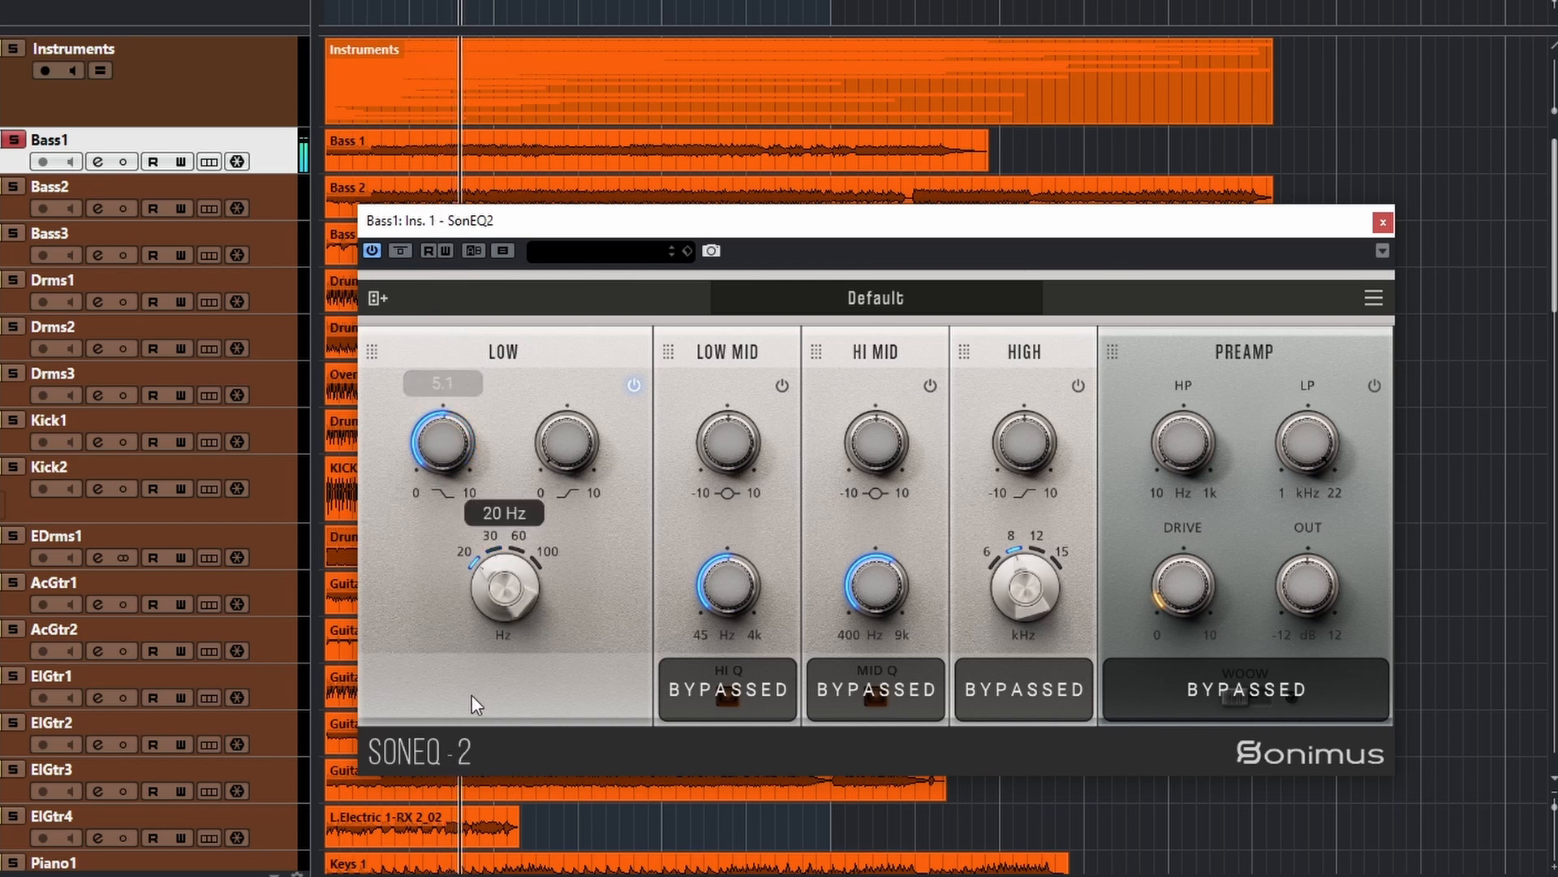
left_click_drag(505, 611, 438, 445)
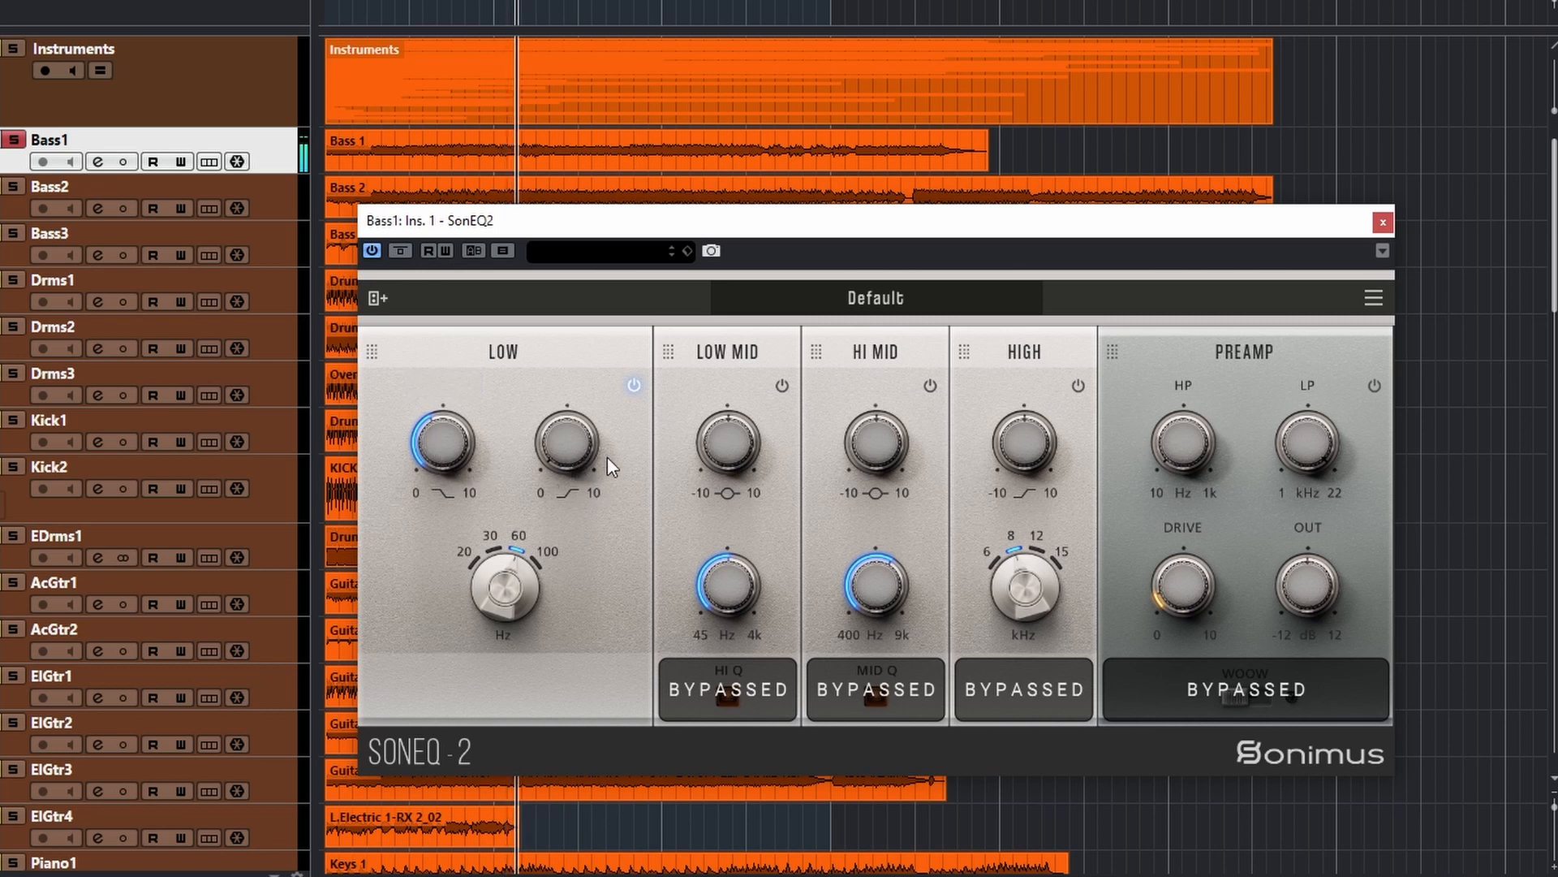
- Raise the Low module's cut to about midway alongside the boost and compare with the module bypassed
left_click_drag(564, 456, 545, 347)
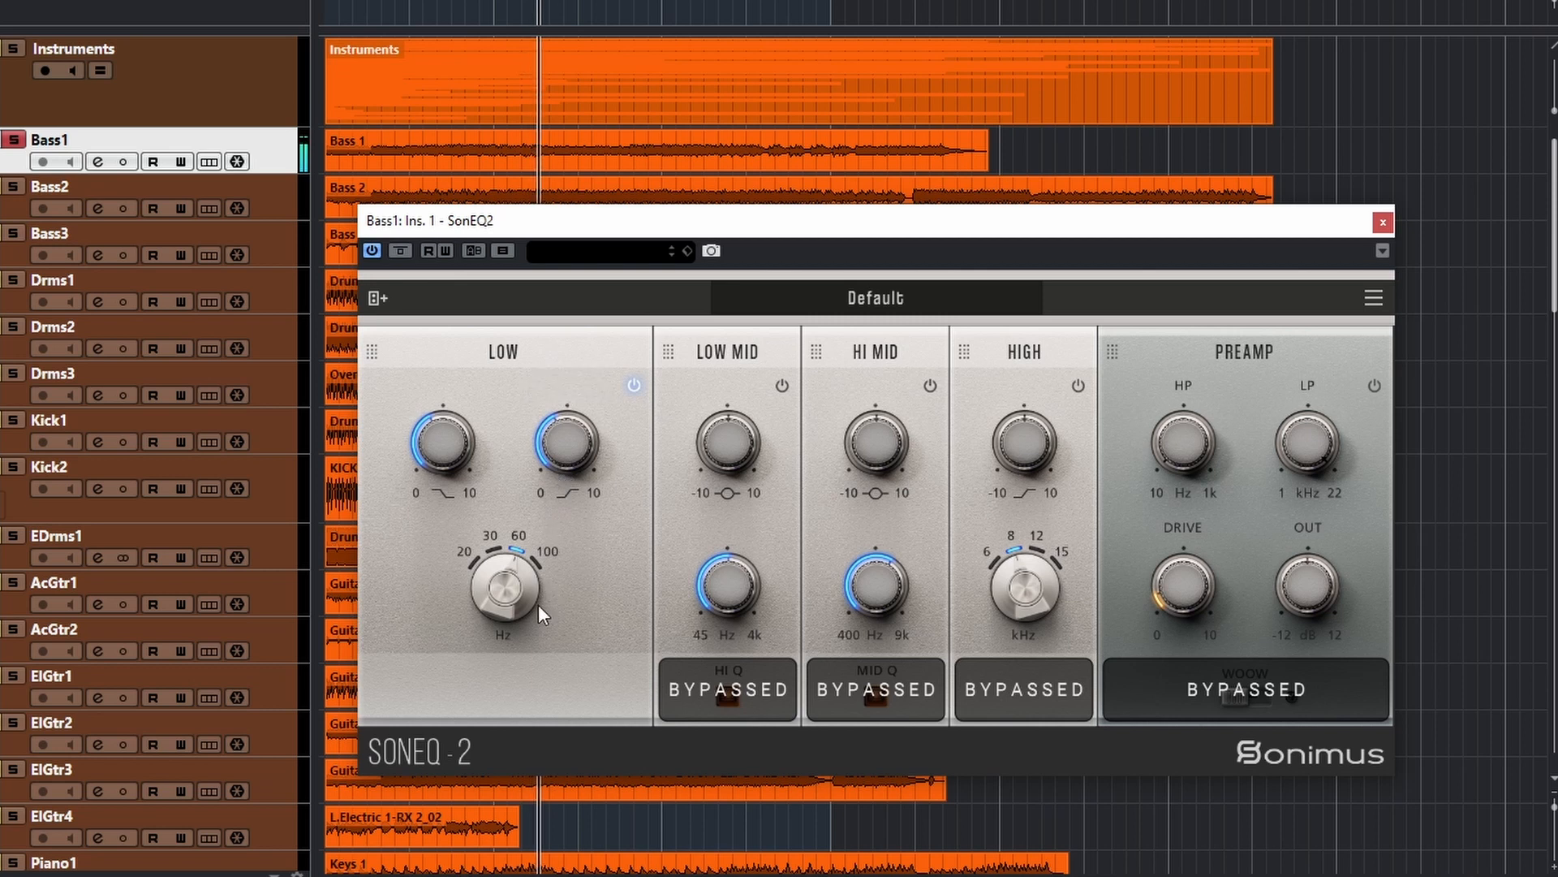
left_click(634, 387)
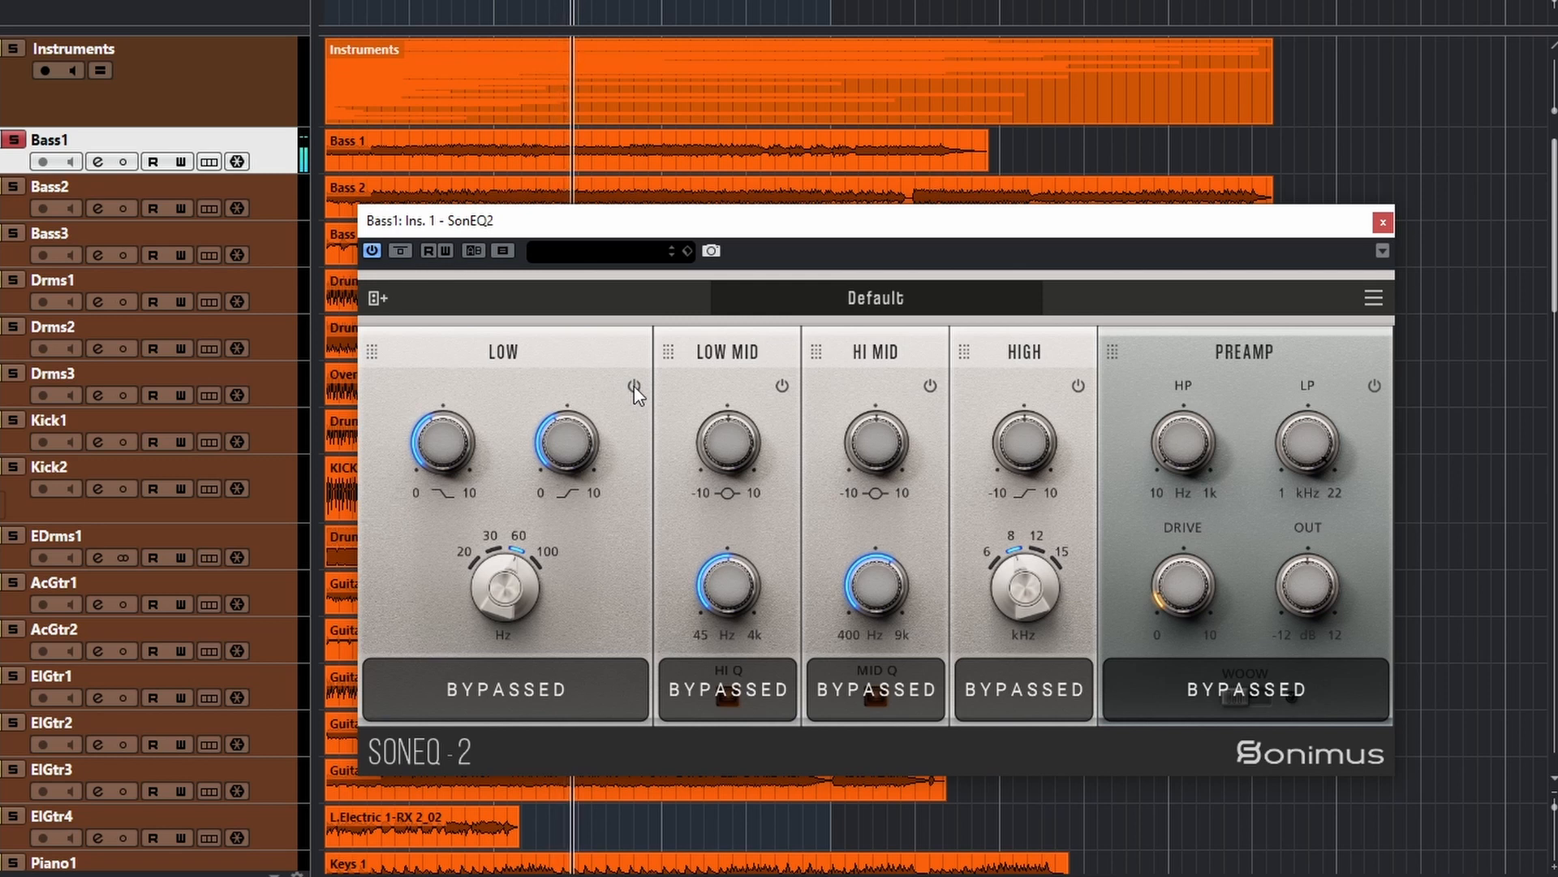
left_click(634, 387)
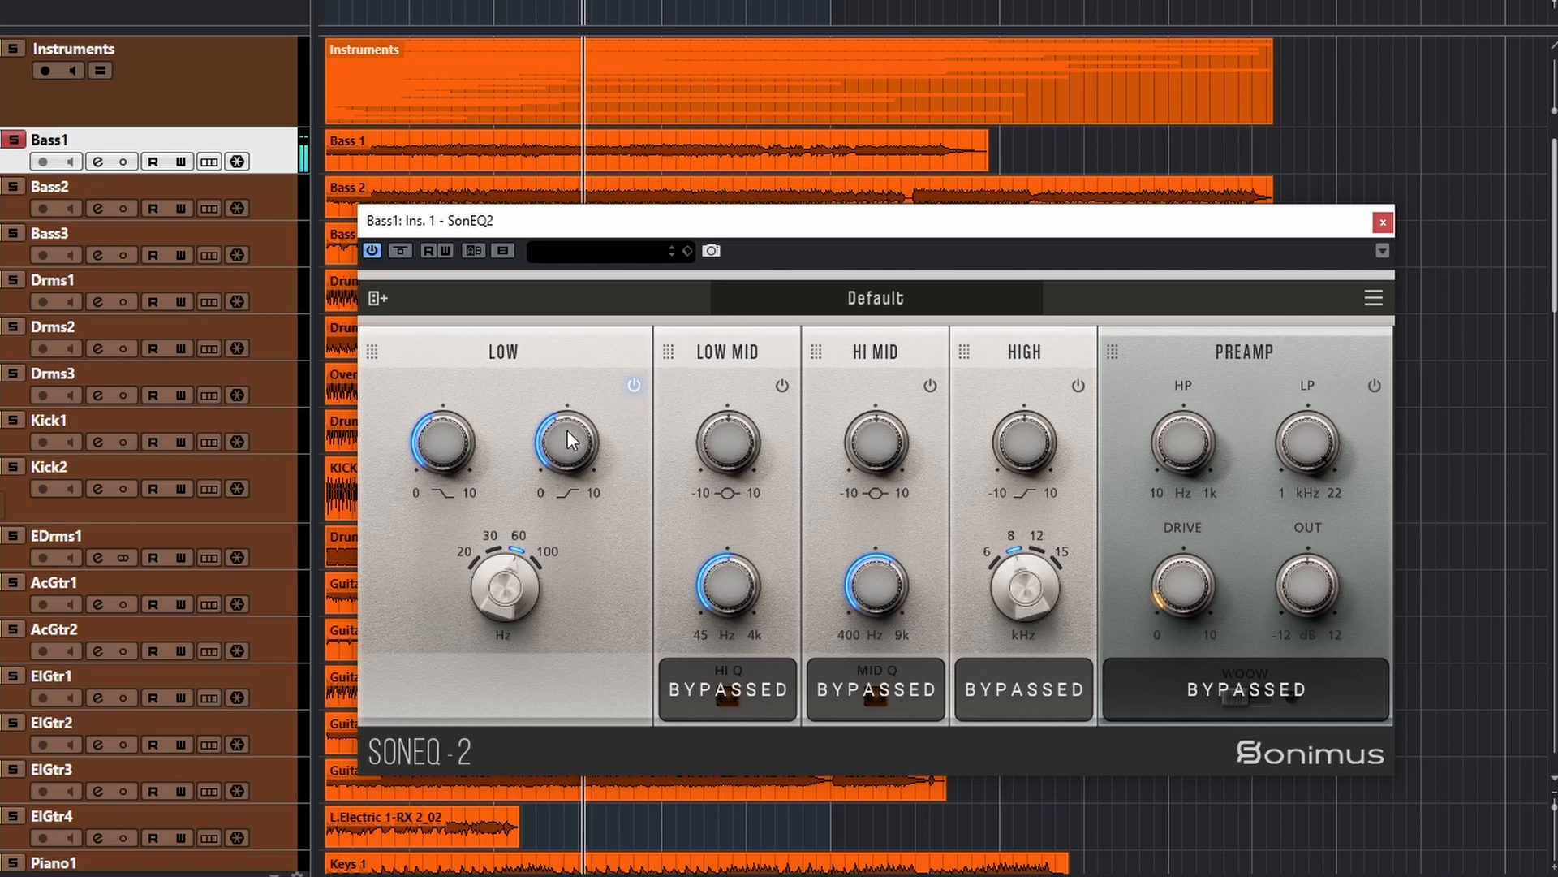
- Turn the Low module's cut down to 0.0 and compare the boost alone with the module bypassed
left_click_drag(568, 433, 602, 776)
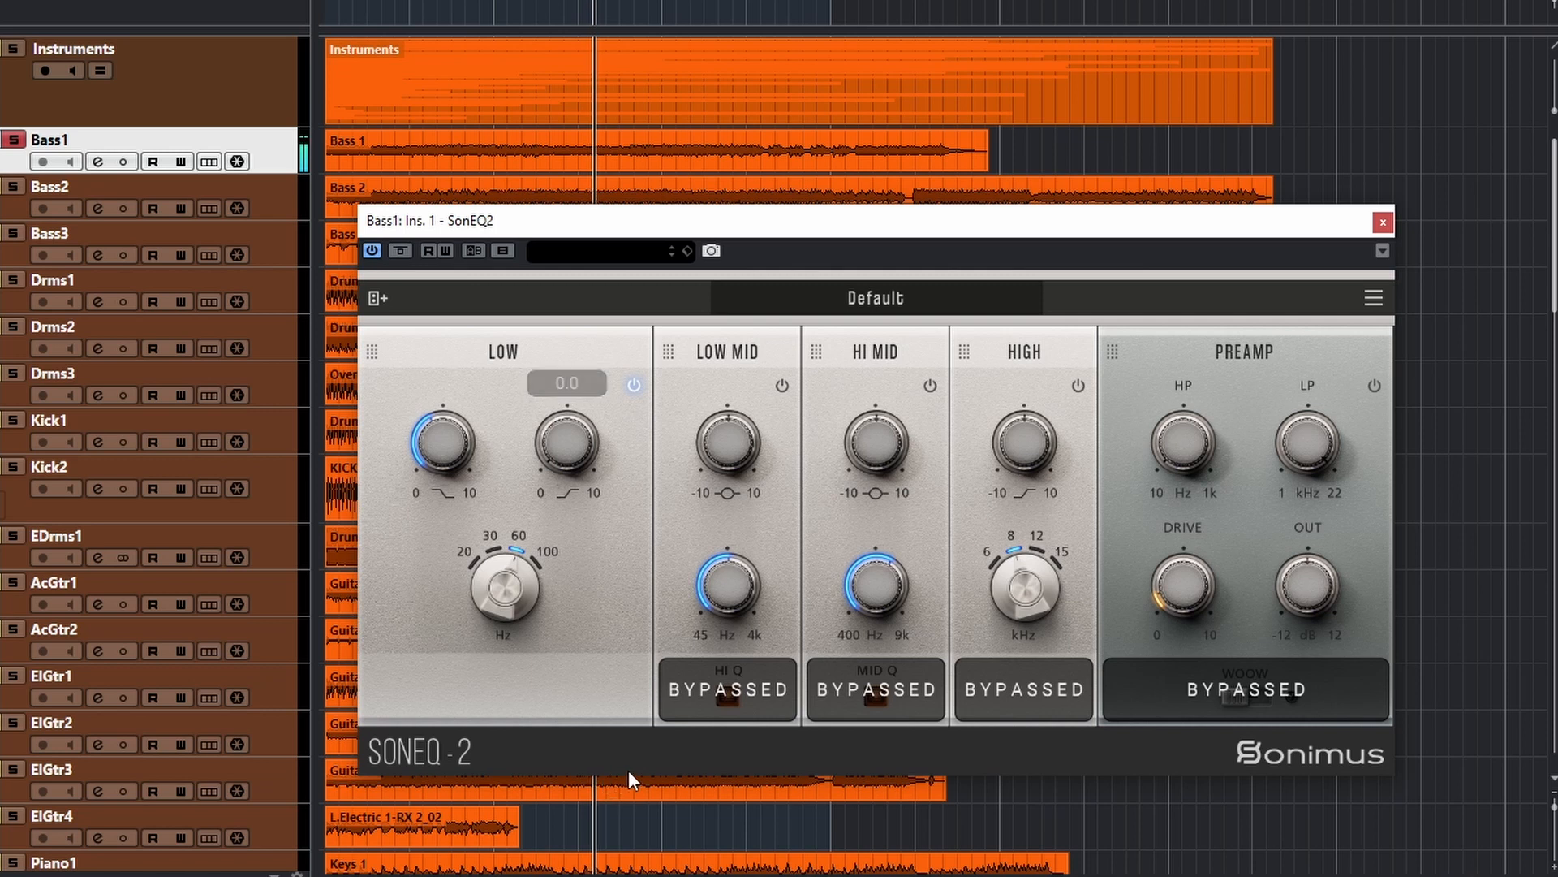
left_click(634, 387)
left_click(634, 387)
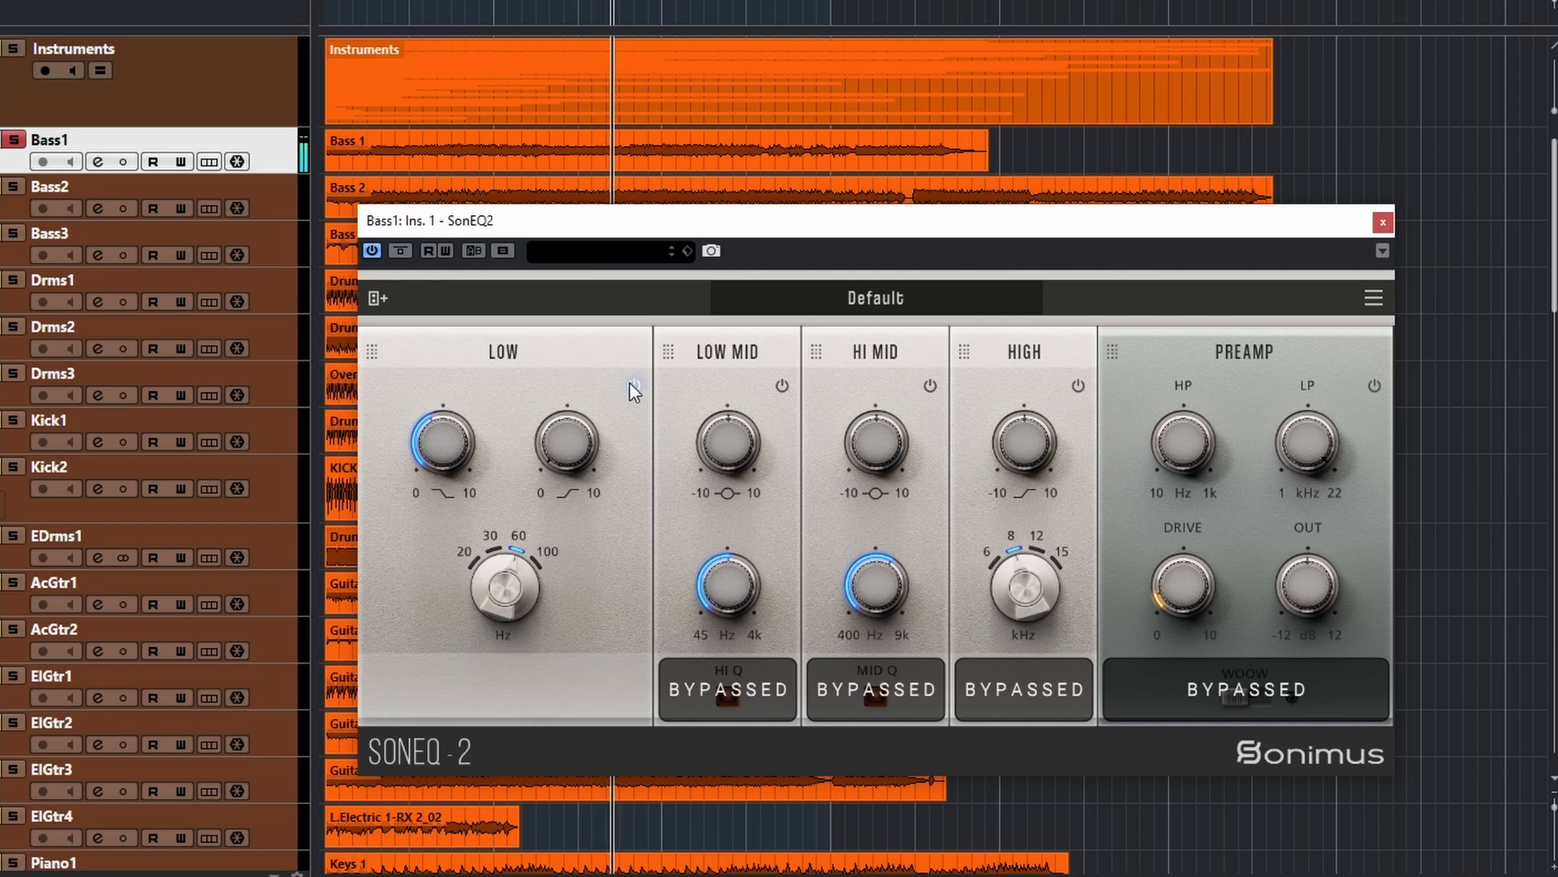
- Raise the Low module's cut to 7.7 and compare the sound with the module bypassed
left_click_drag(559, 451, 550, 443)
left_click_drag(538, 384, 519, 242)
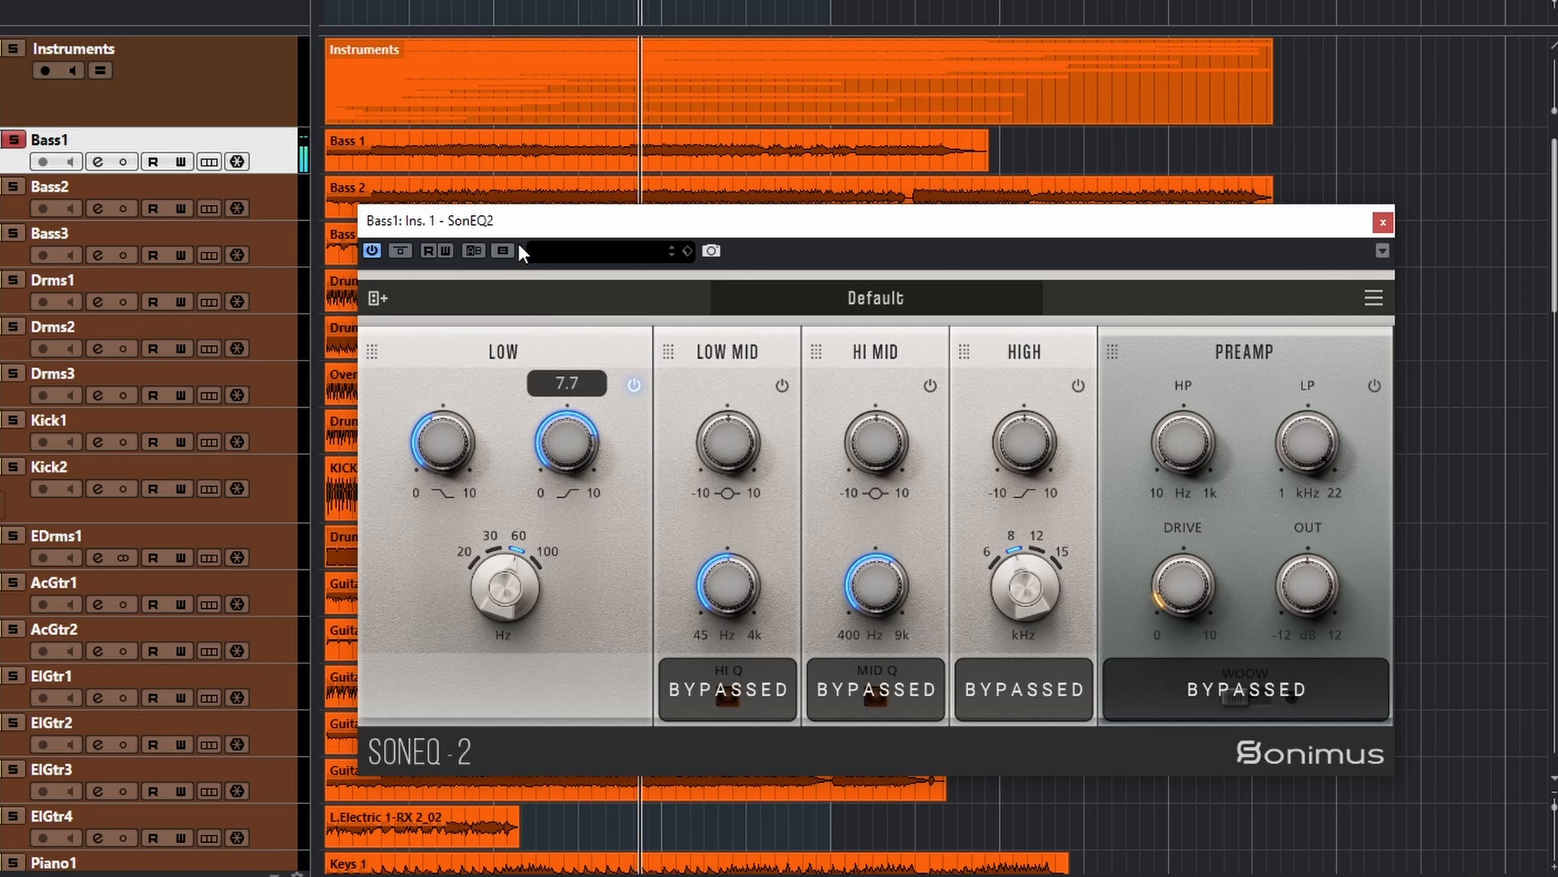
left_click(635, 386)
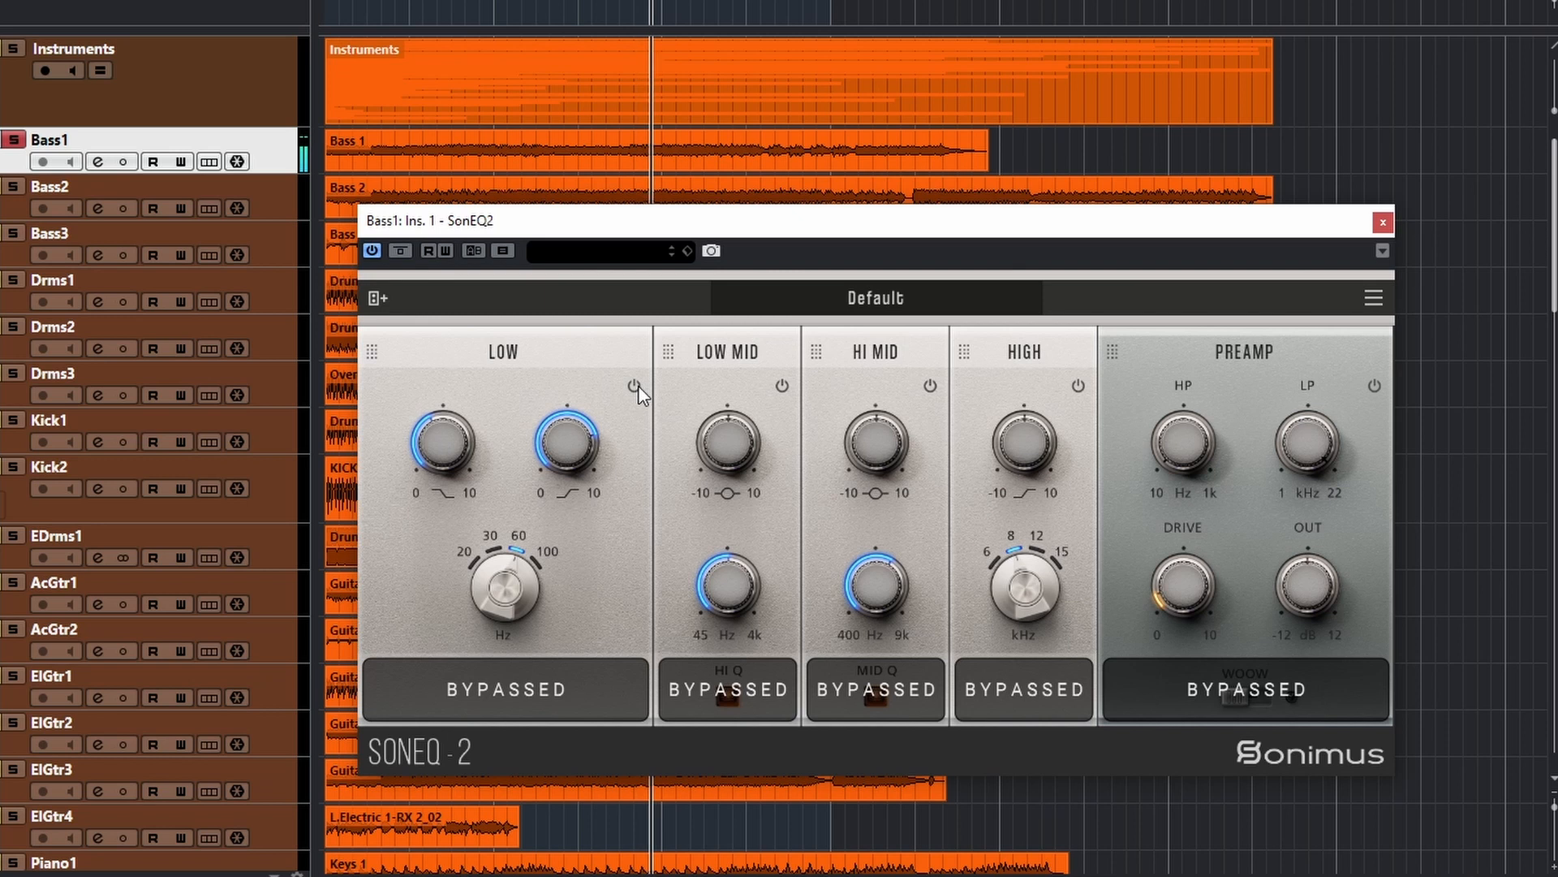
left_click(635, 389)
- Return the Low module's cut to 0.0, then raise it to about midway and compare with the module bypassed
left_click_drag(569, 443, 592, 670)
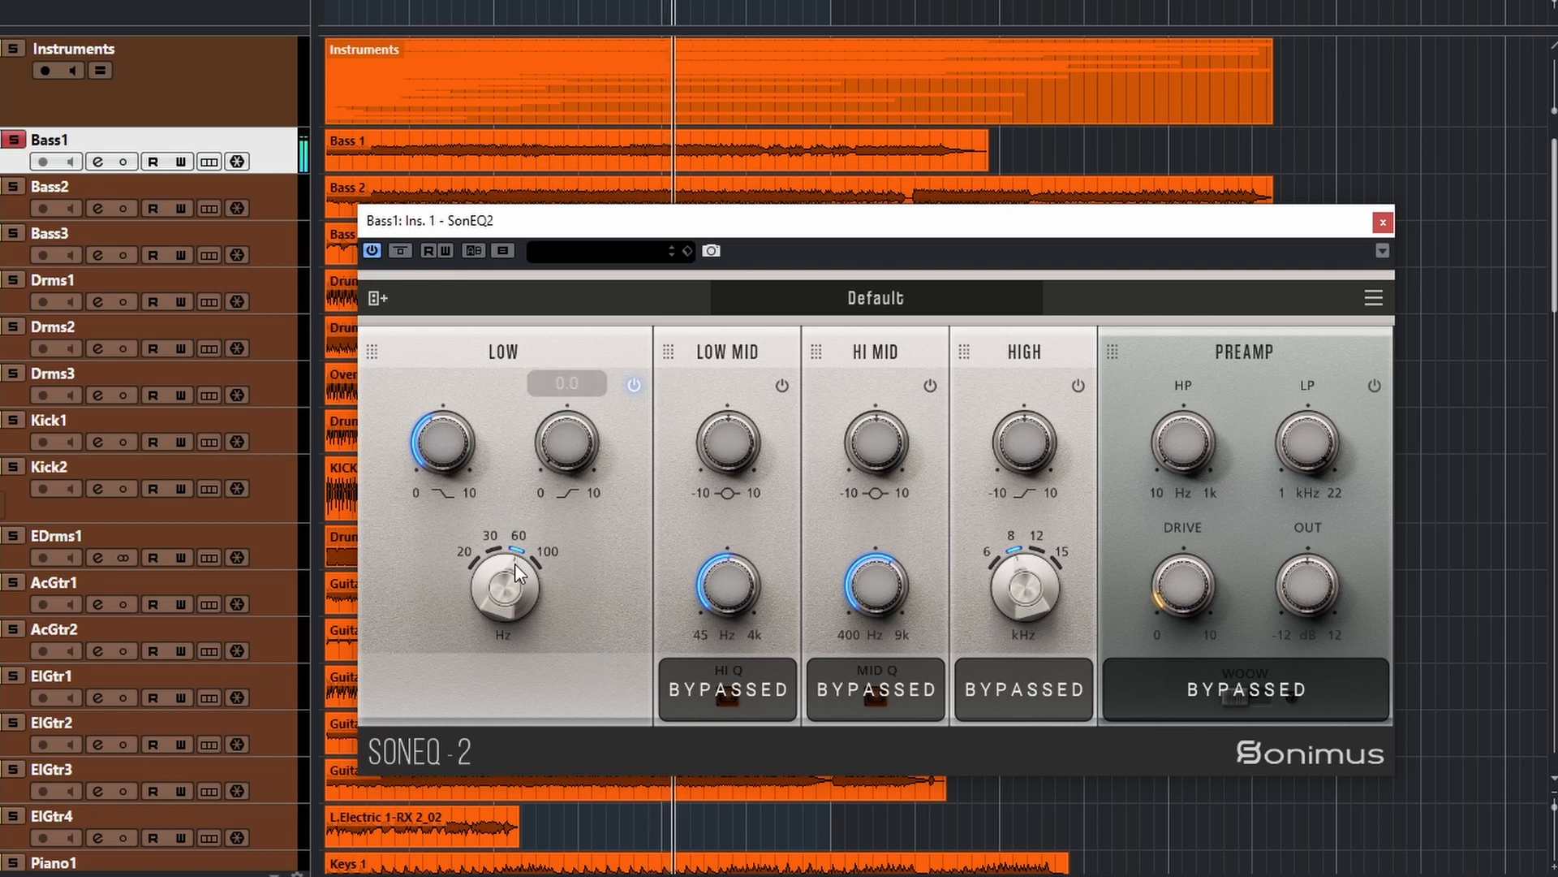
mouse_move(567, 459)
left_mouse_down()
mouse_move(549, 315)
mouse_move(561, 453)
left_mouse_up()
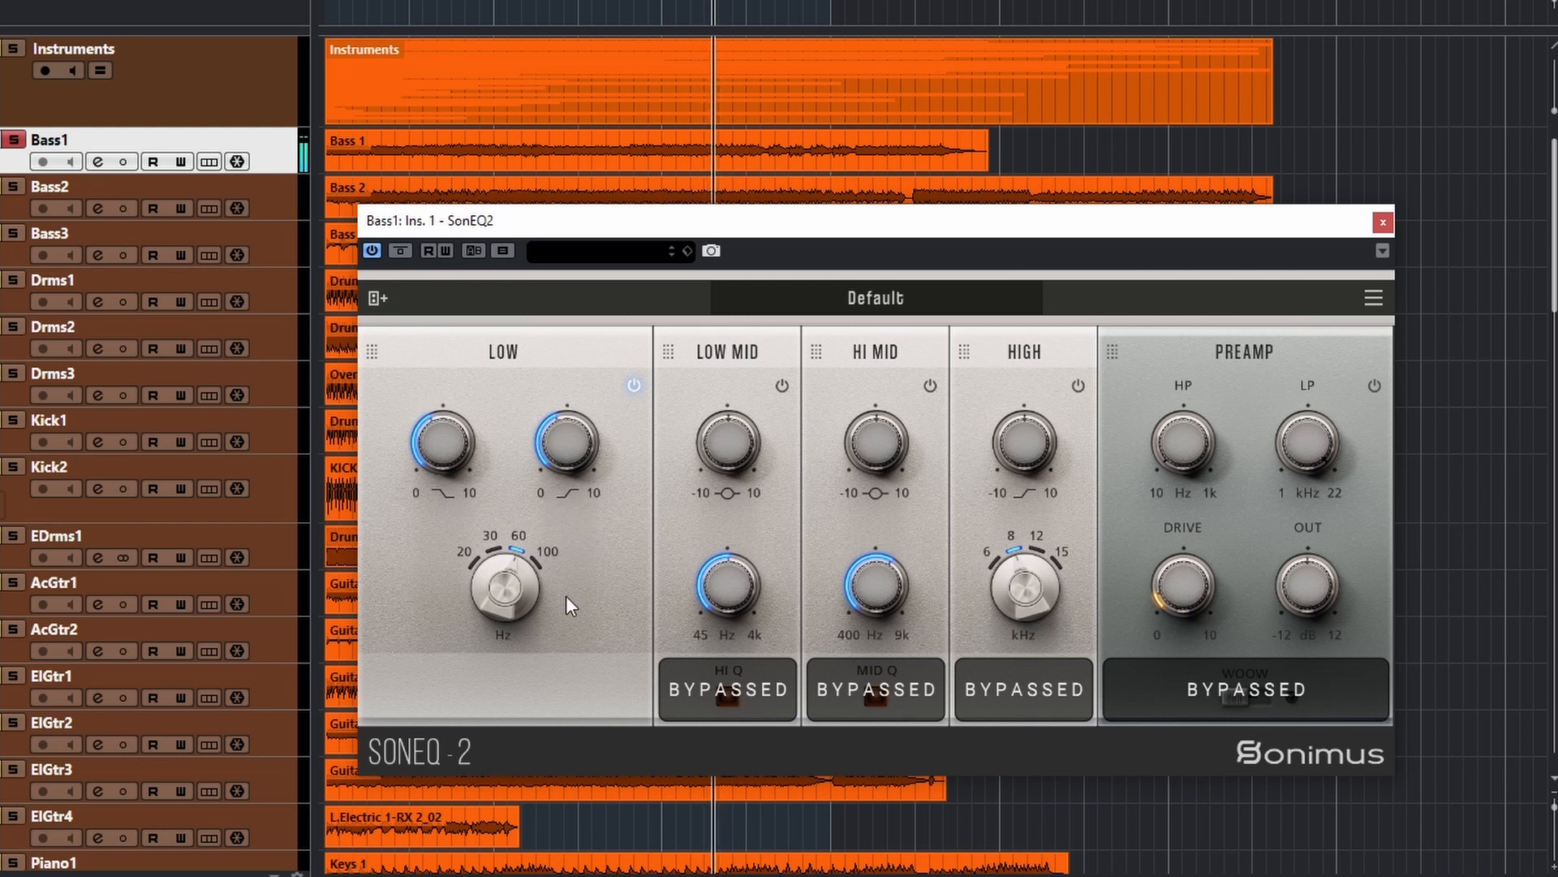
left_click(634, 386)
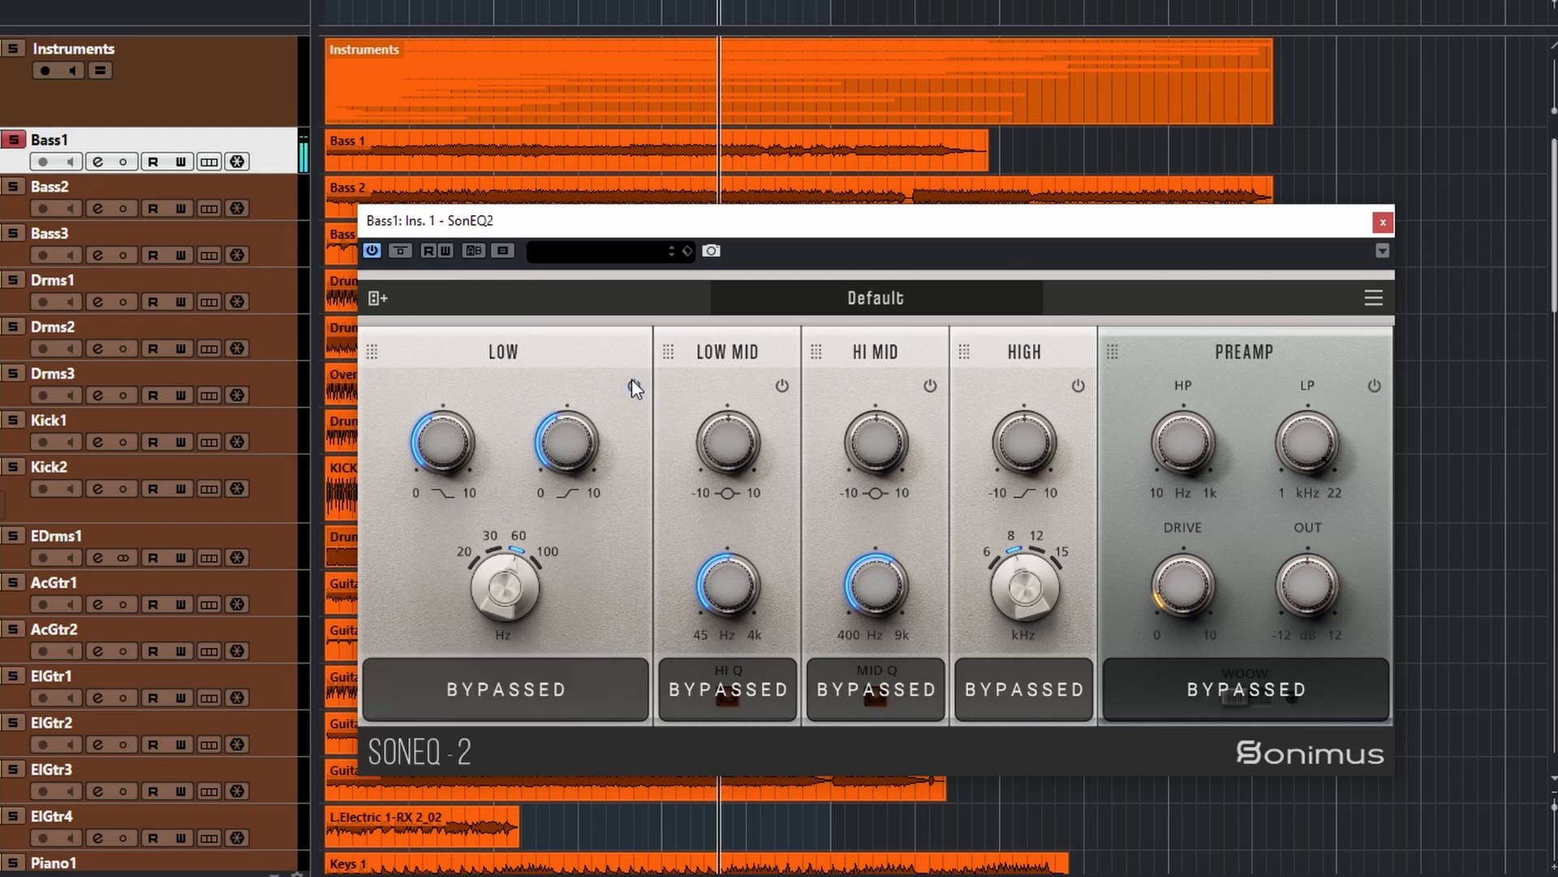
left_click(634, 386)
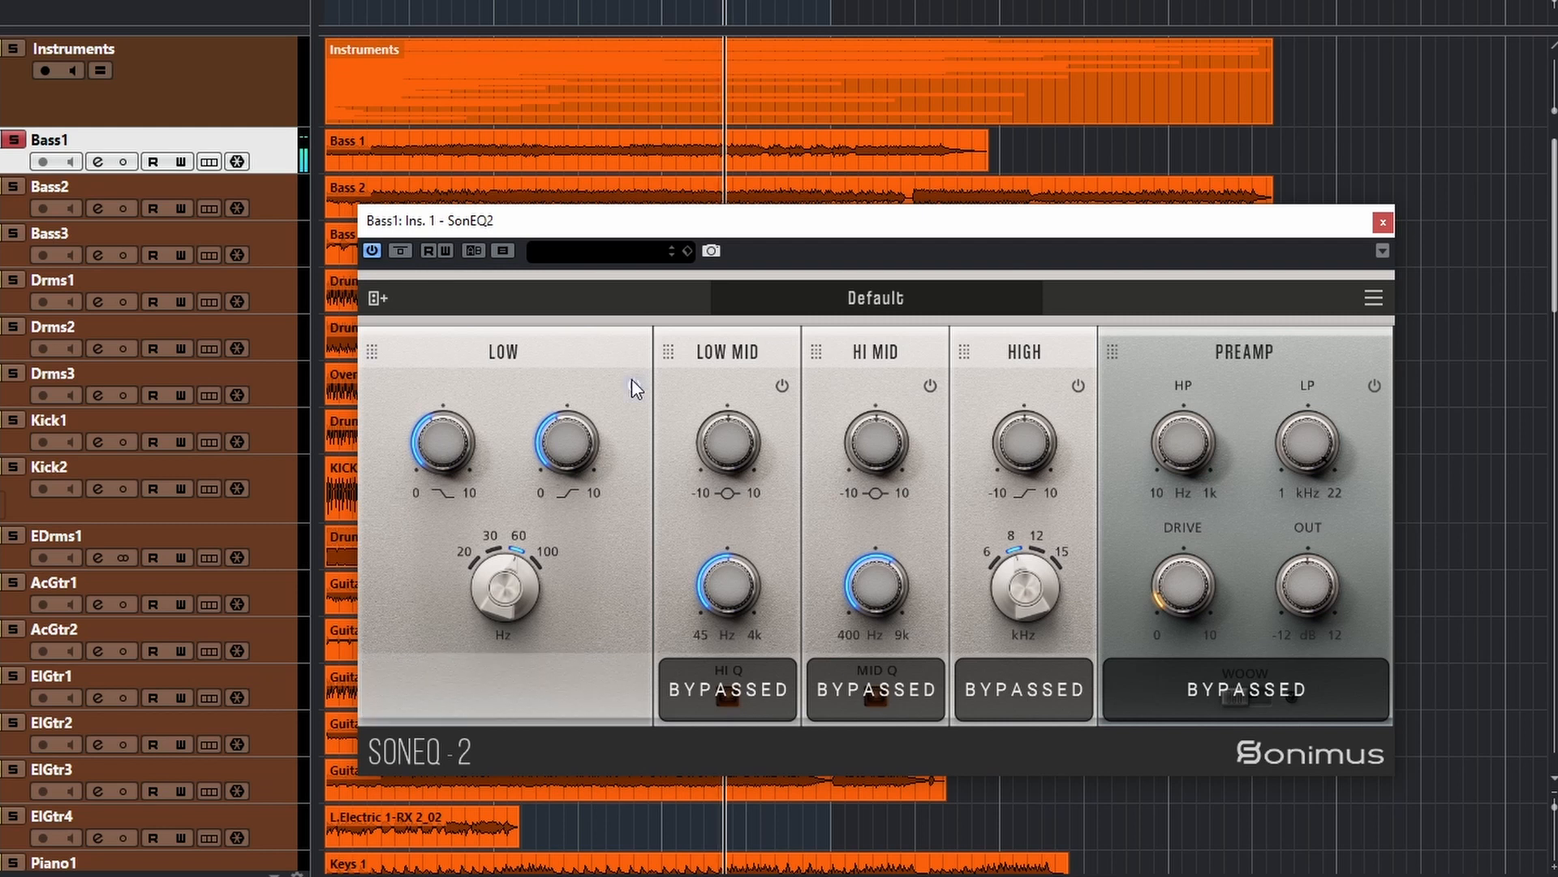
- Bypass the Low module, enable the Low Mid module and boost its gain
left_click(632, 382)
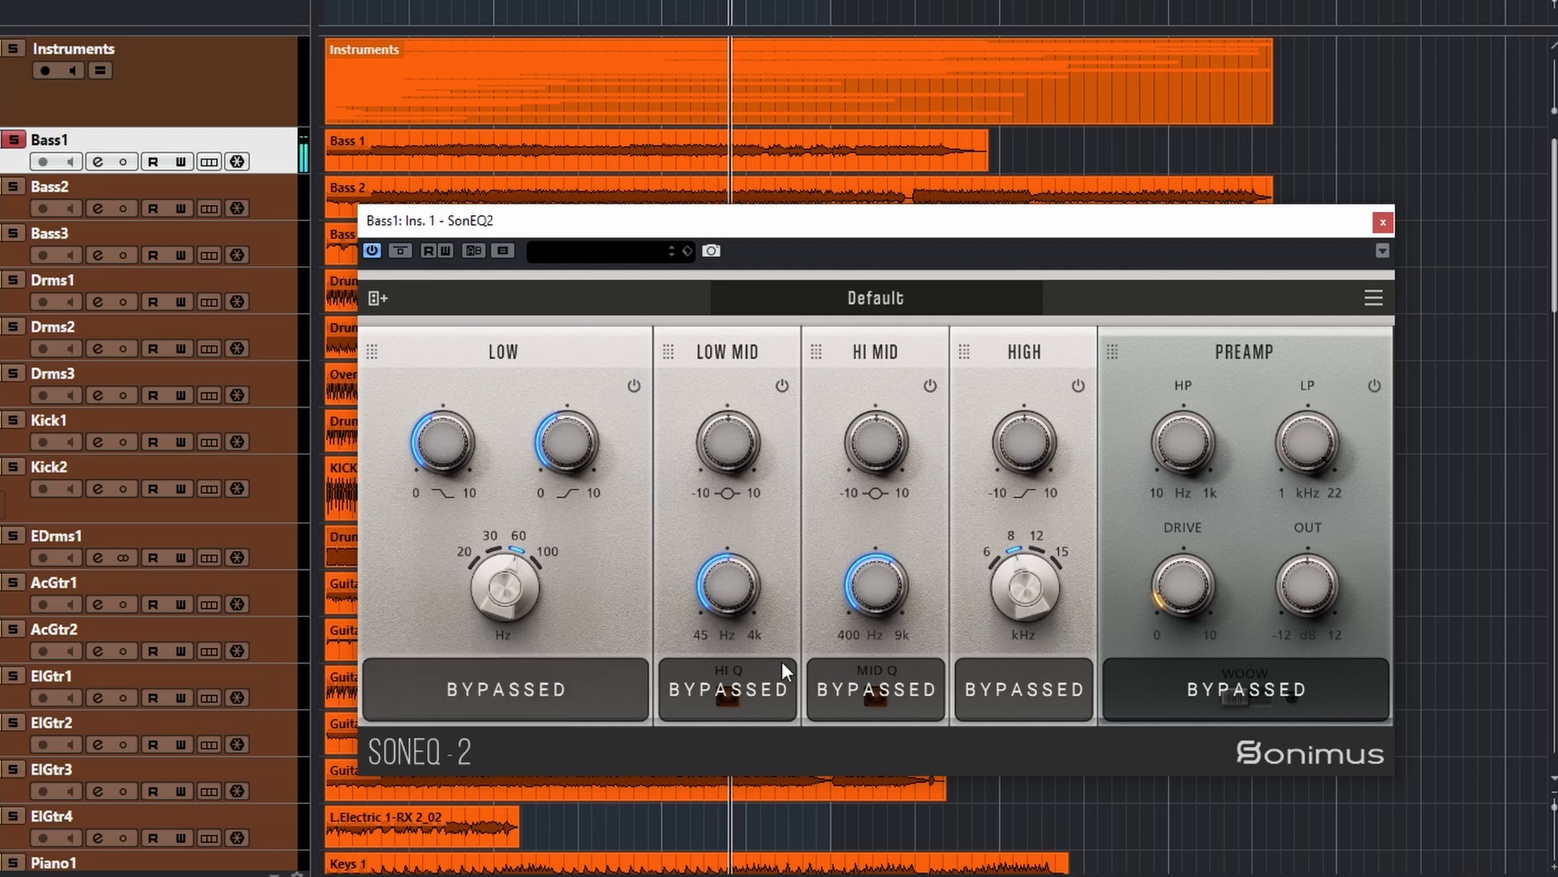
left_click(780, 385)
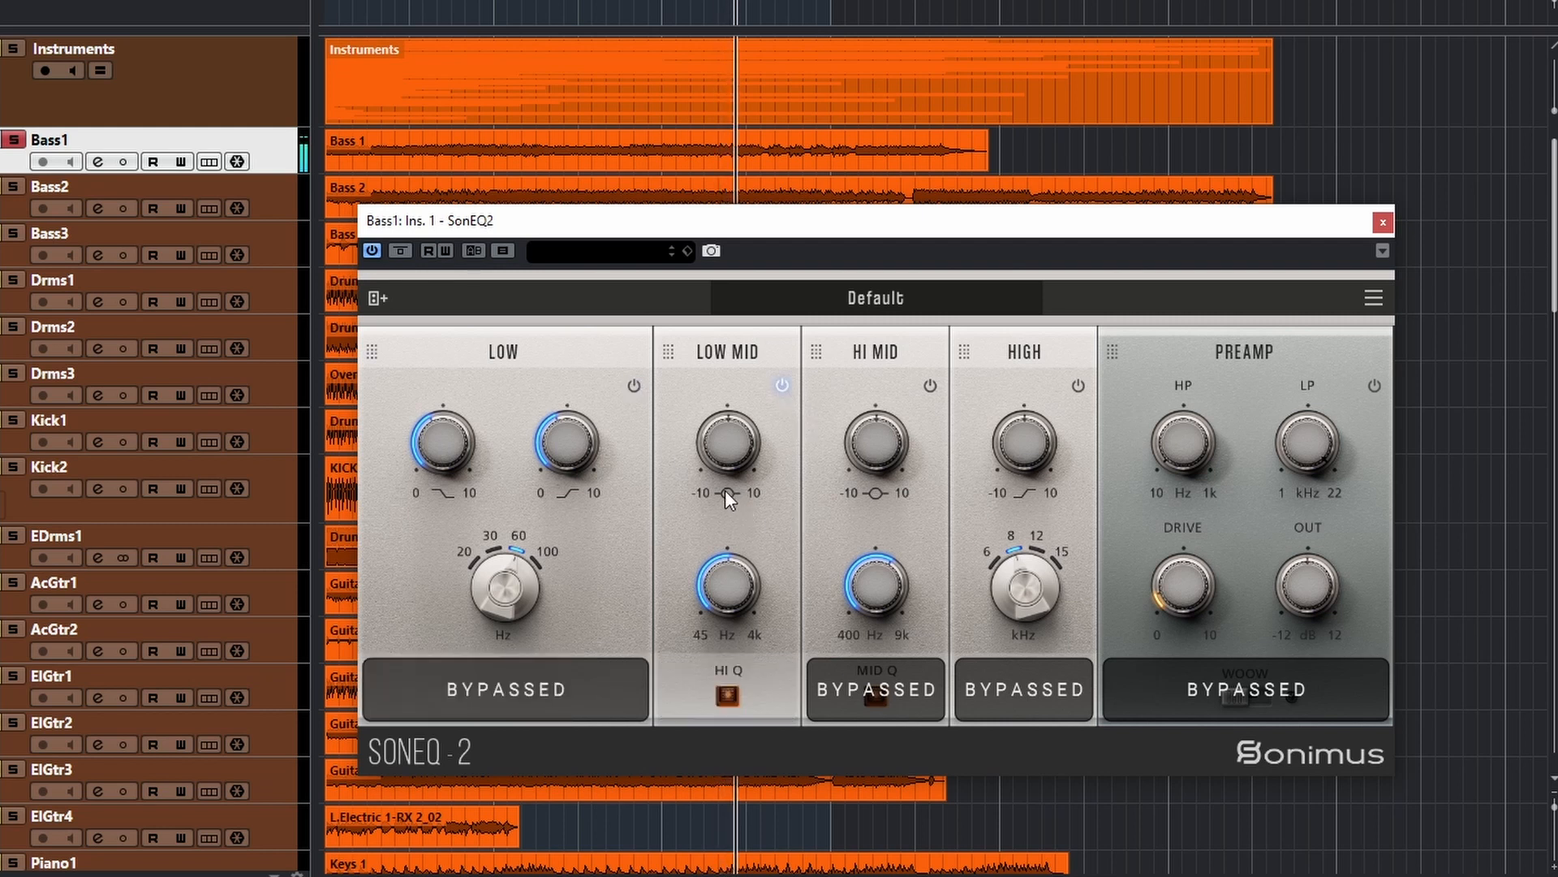
left_click_drag(718, 446, 715, 380)
left_click_drag(721, 445, 722, 437)
- Replay the bass from near the start while sweeping the Low Mid frequency with HI Q on and the gain at 8.0
left_click_drag(728, 578, 724, 724)
left_click(367, 11)
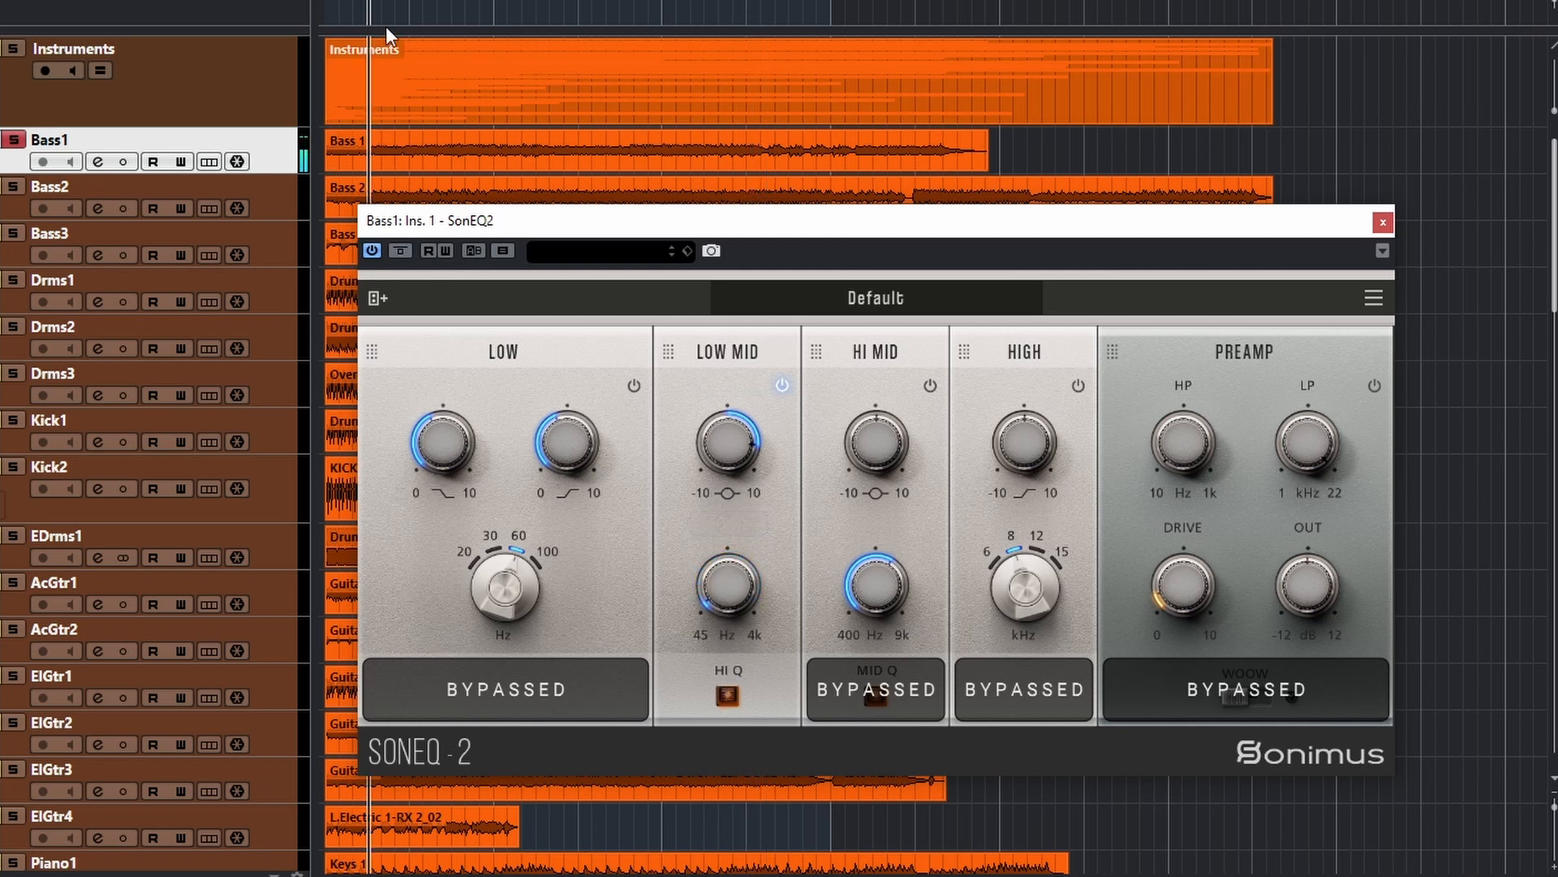
left_click_drag(713, 610, 696, 396)
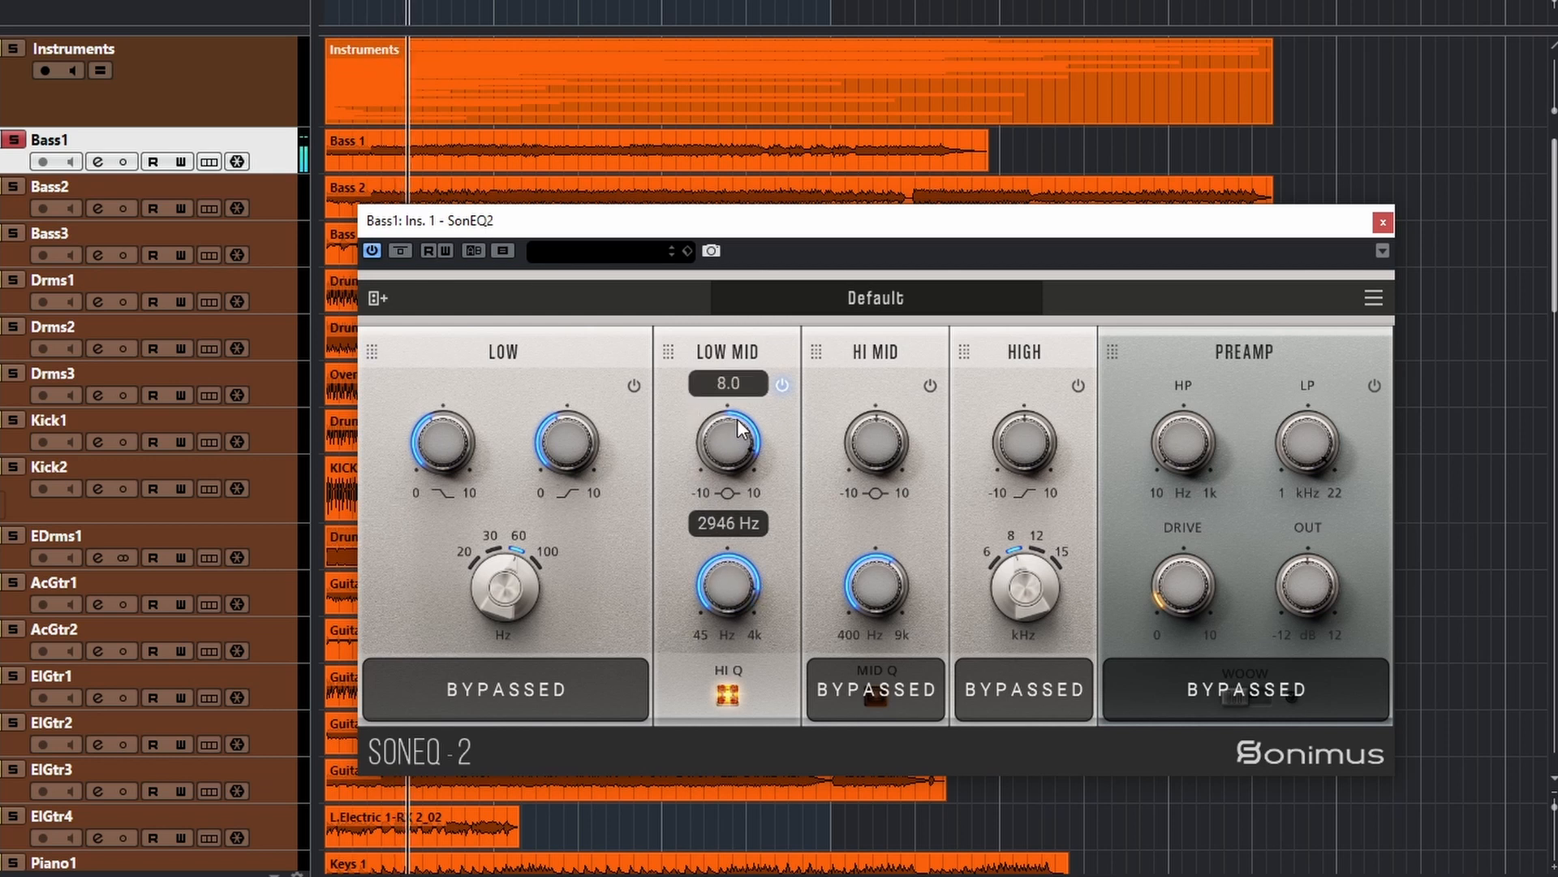
left_click_drag(737, 578, 722, 625)
- Compare the Low Mid module with HI Q off and on, first at the higher frequency and again at 351 Hz
left_click(732, 694)
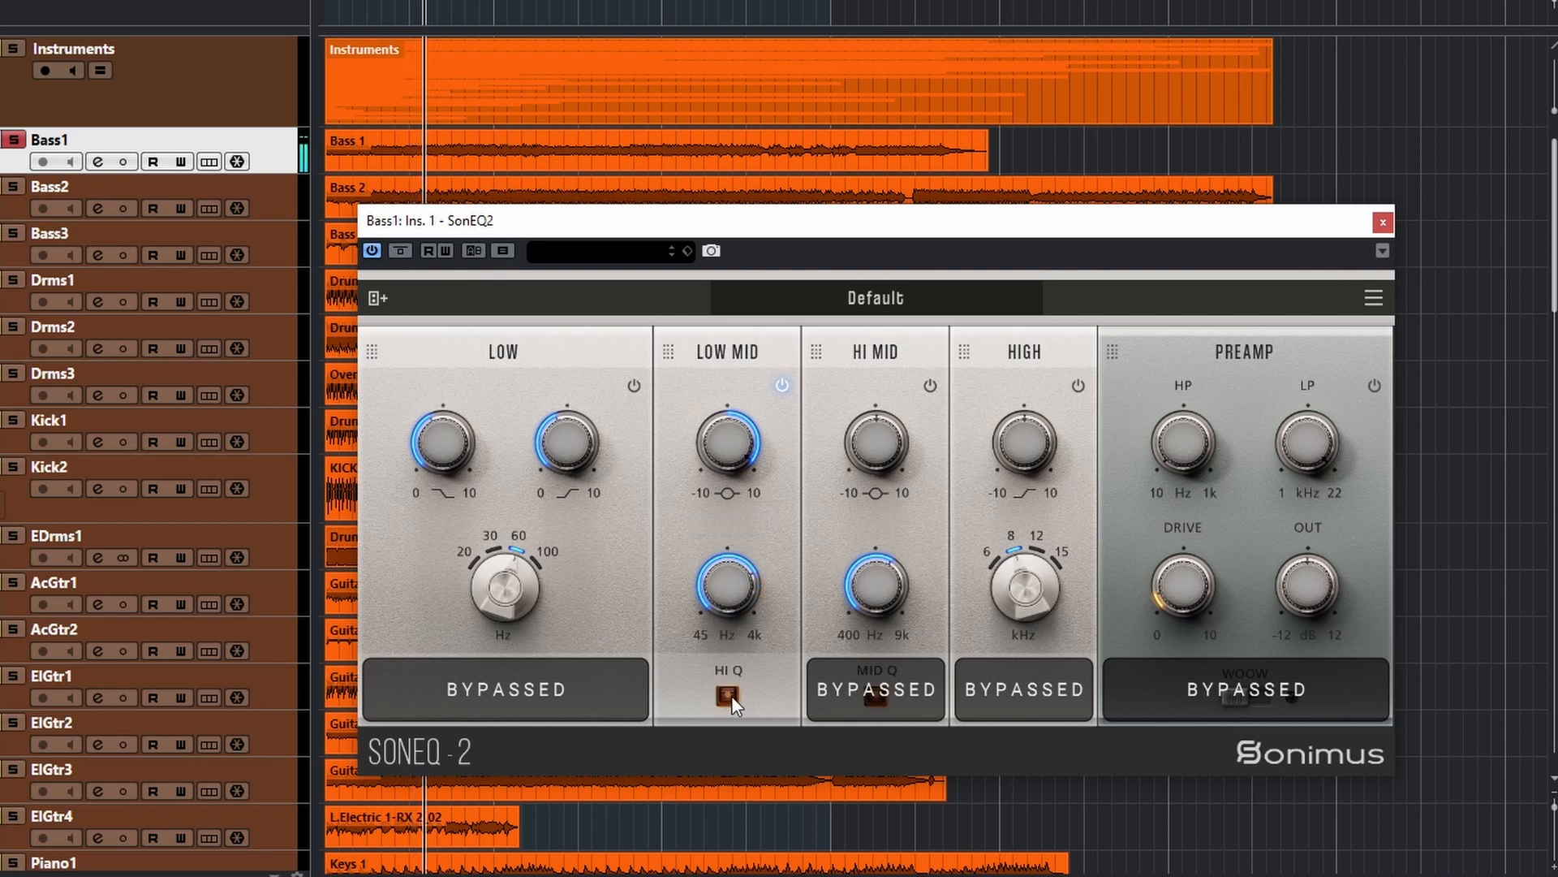
left_click(728, 694)
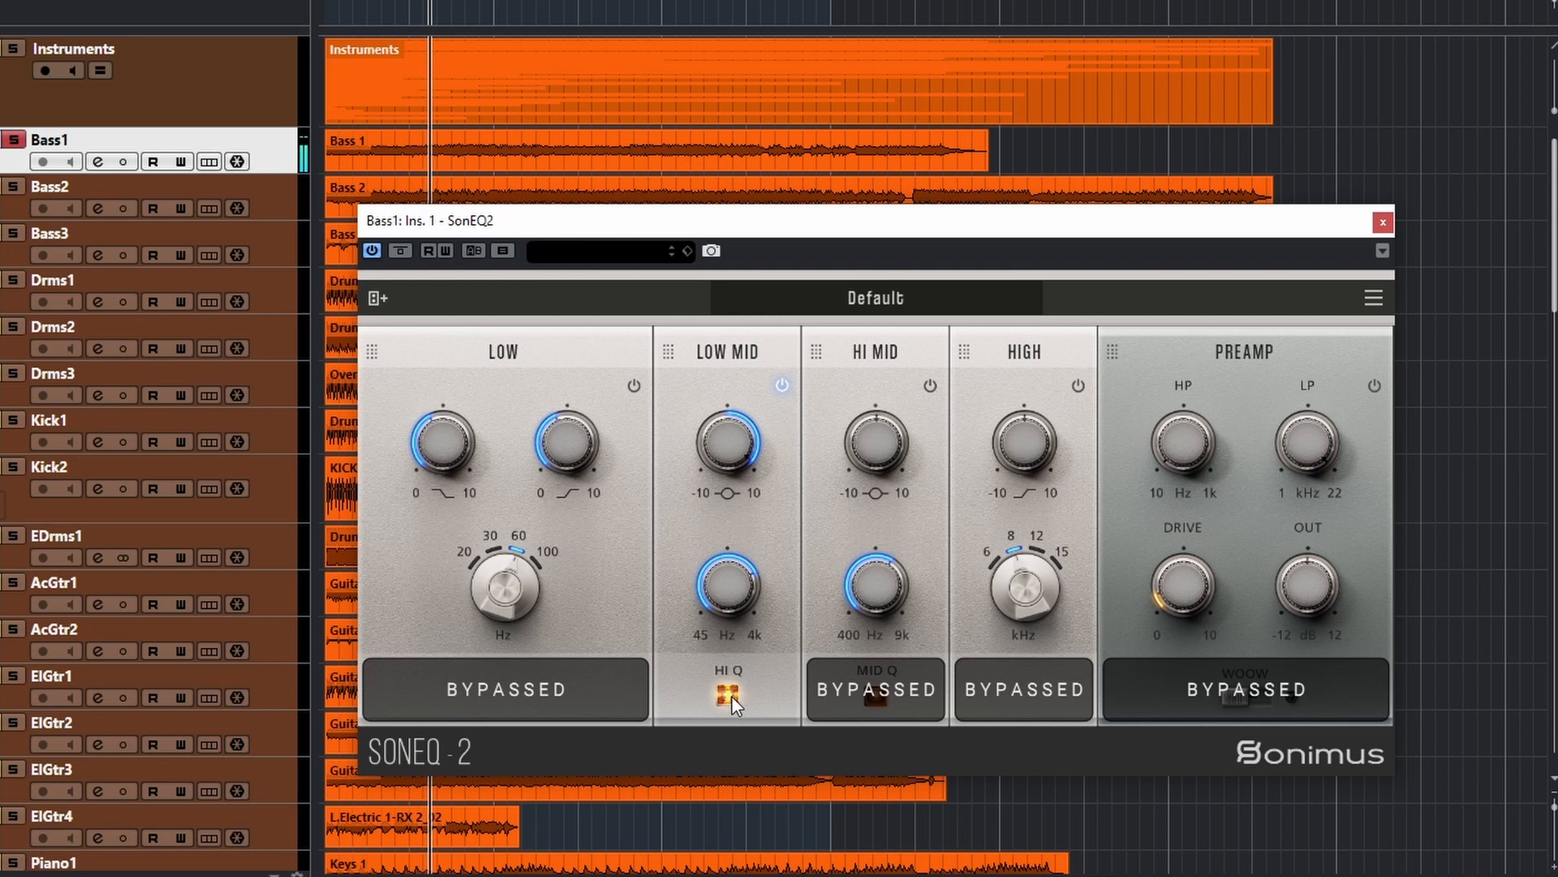
left_click(732, 697)
left_click_drag(733, 602, 734, 705)
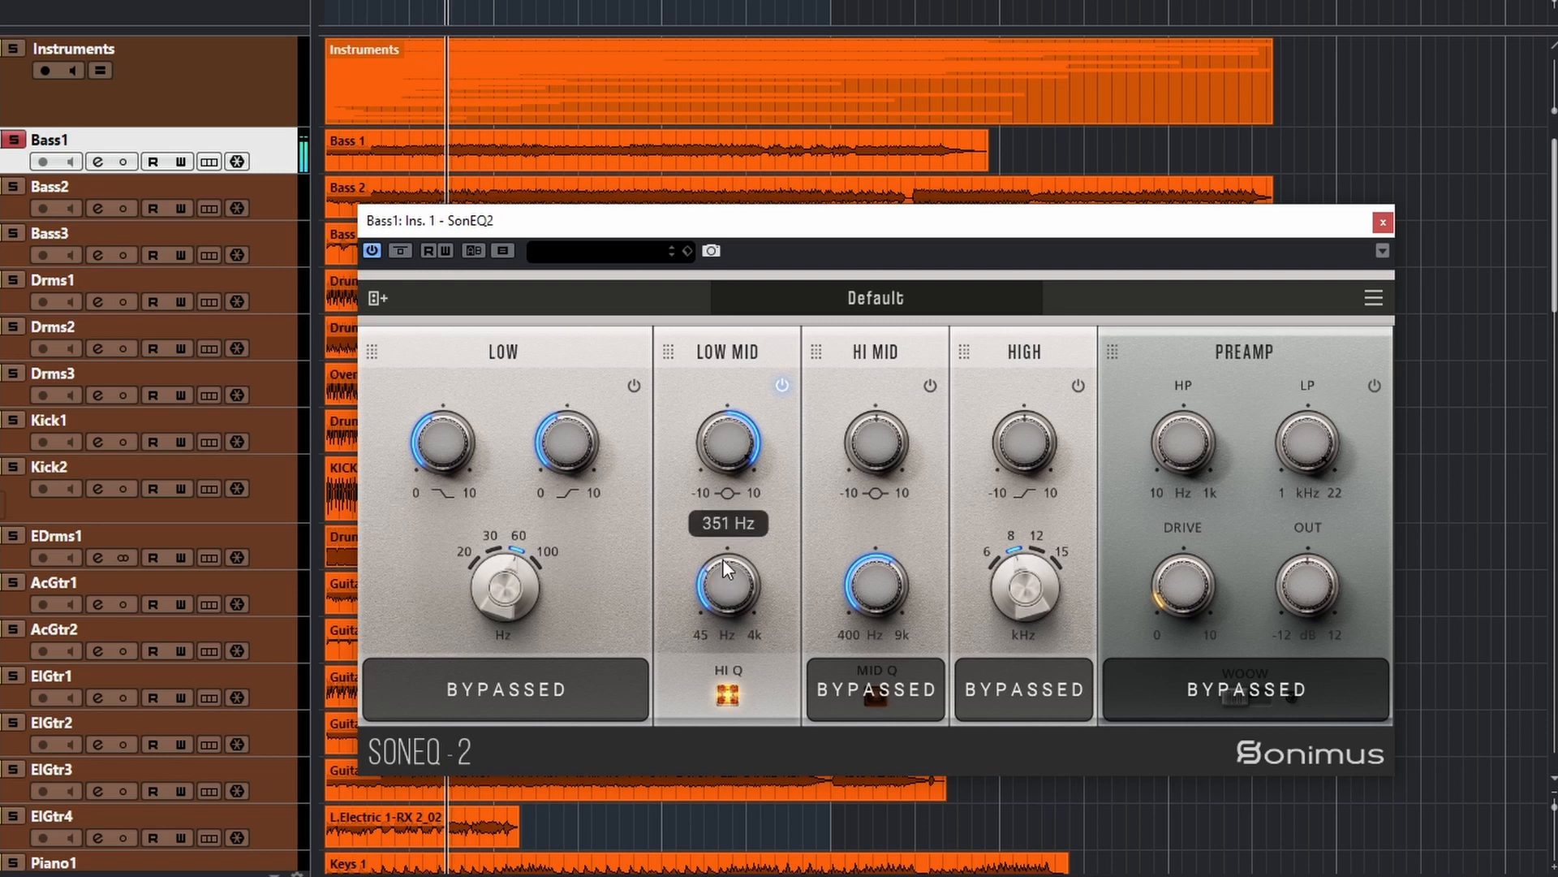
left_click(729, 696)
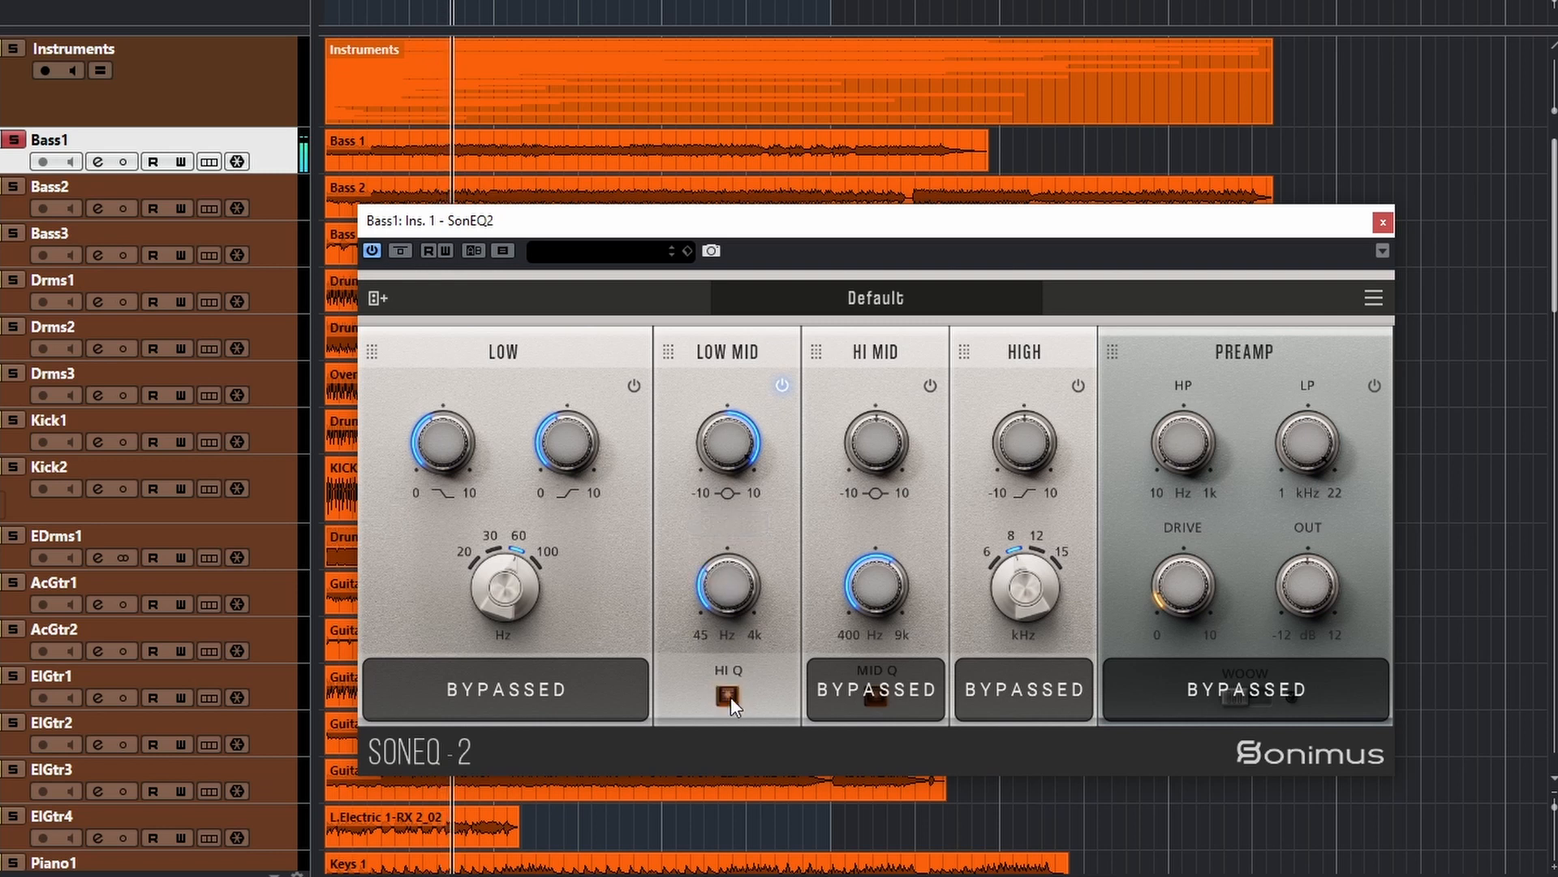
left_click(730, 696)
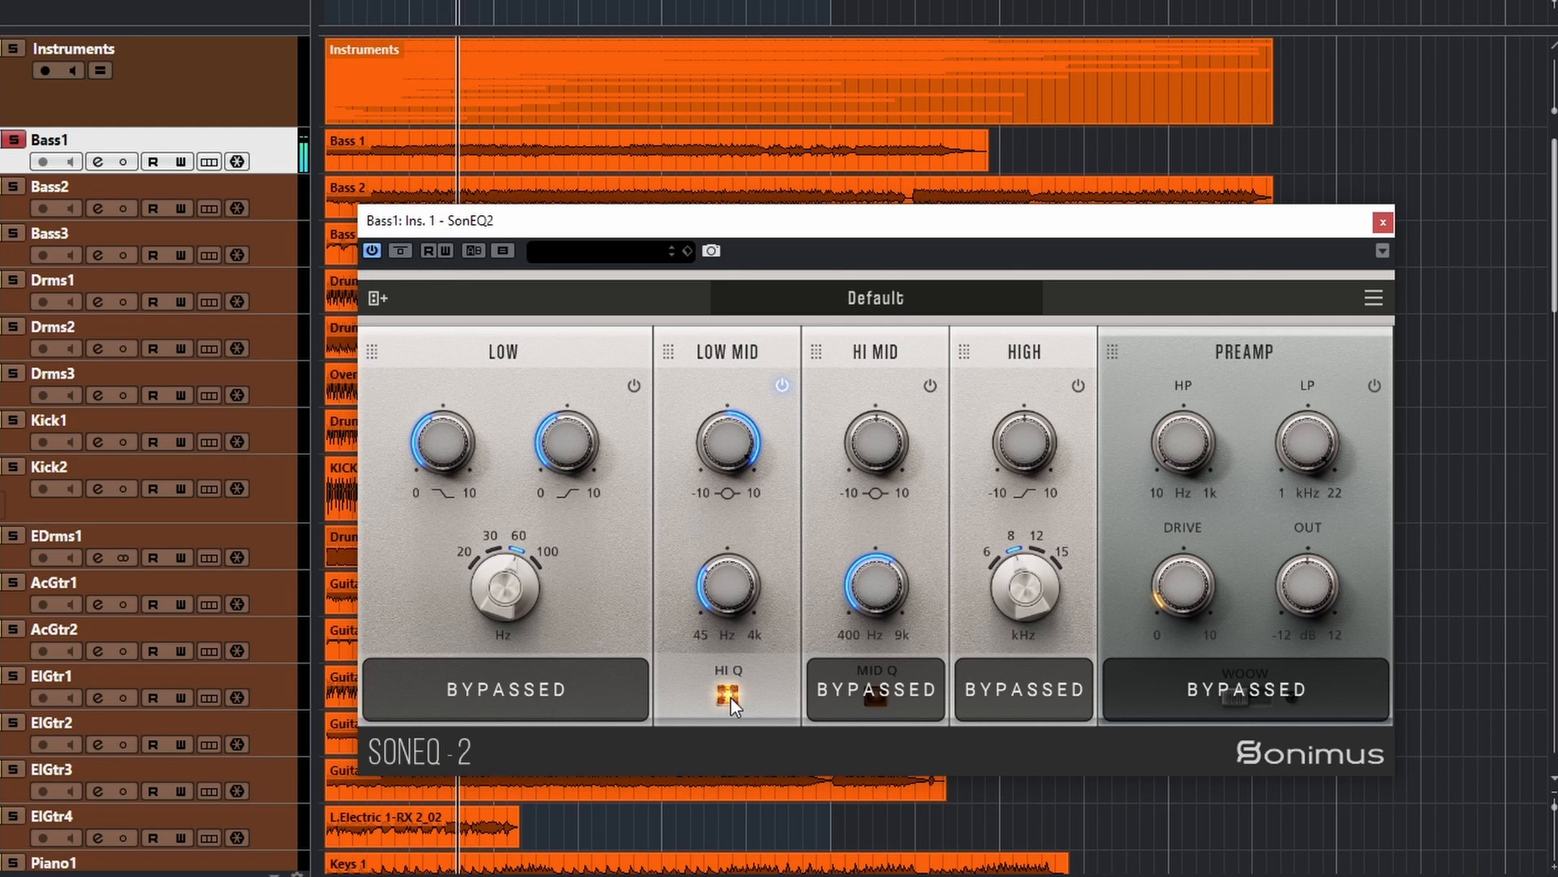
- Sweep the Low Mid frequency and gain while switching HI Q, ending at 1289 Hz and 9.6 gain with HI Q on
left_click_drag(717, 587, 710, 543)
left_click_drag(727, 475, 713, 552)
left_click(729, 695)
left_click_drag(734, 586, 737, 708)
left_click_drag(723, 430, 714, 402)
left_click_drag(723, 572, 710, 515)
left_click(729, 695)
left_click_drag(724, 432, 716, 388)
left_click_drag(739, 572, 715, 522)
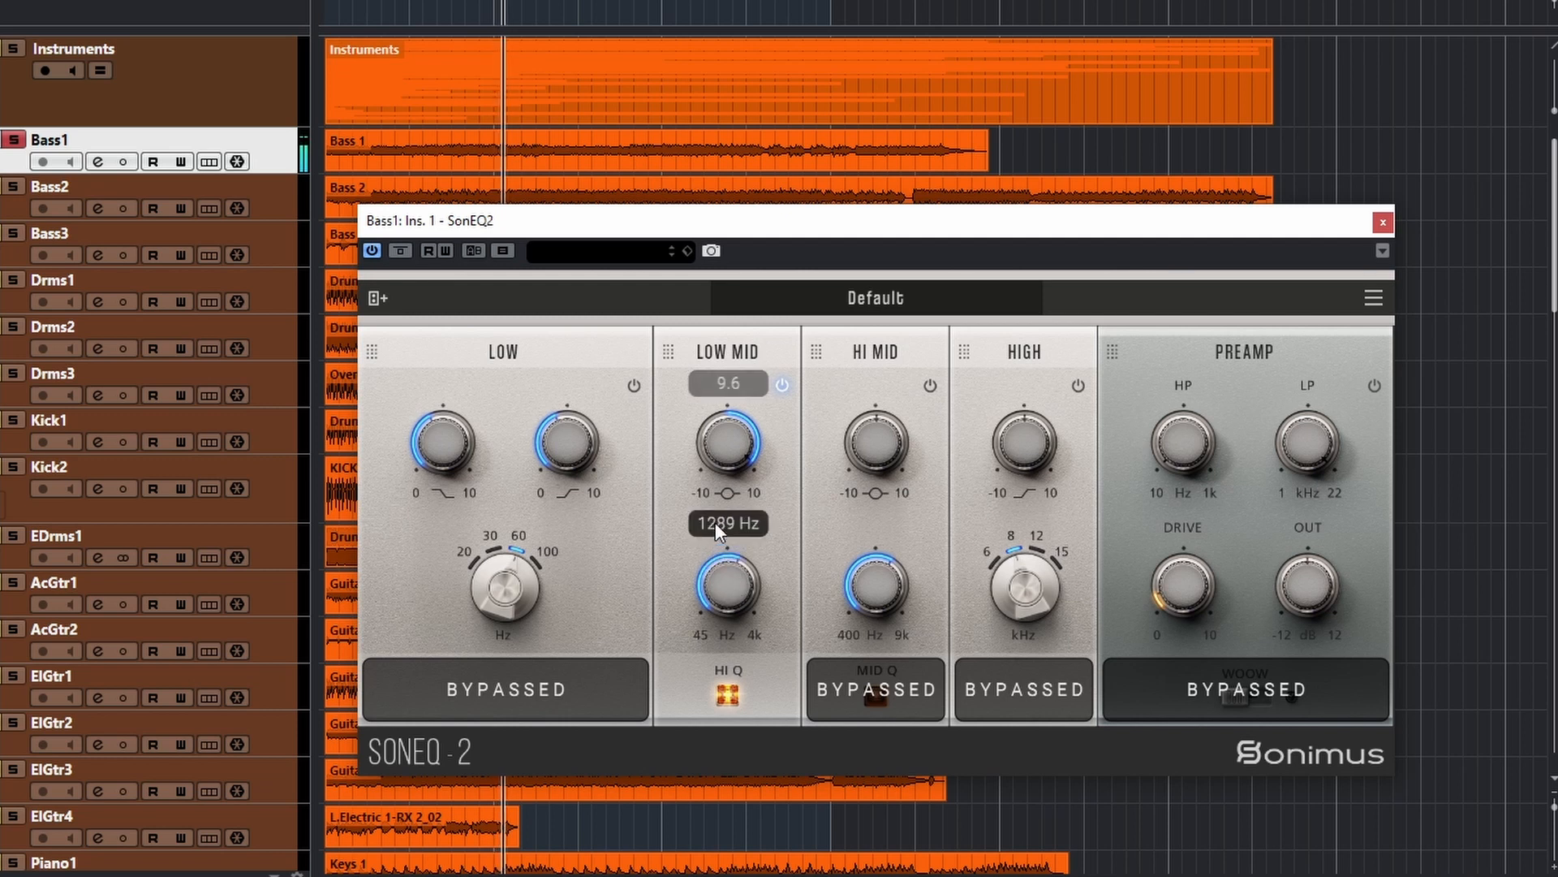
- Lower the Low Mid frequency, cut its gain to -2.0 with HI Q off, and compare the module active and bypassed, leaving it bypassed
left_click_drag(713, 582, 712, 591)
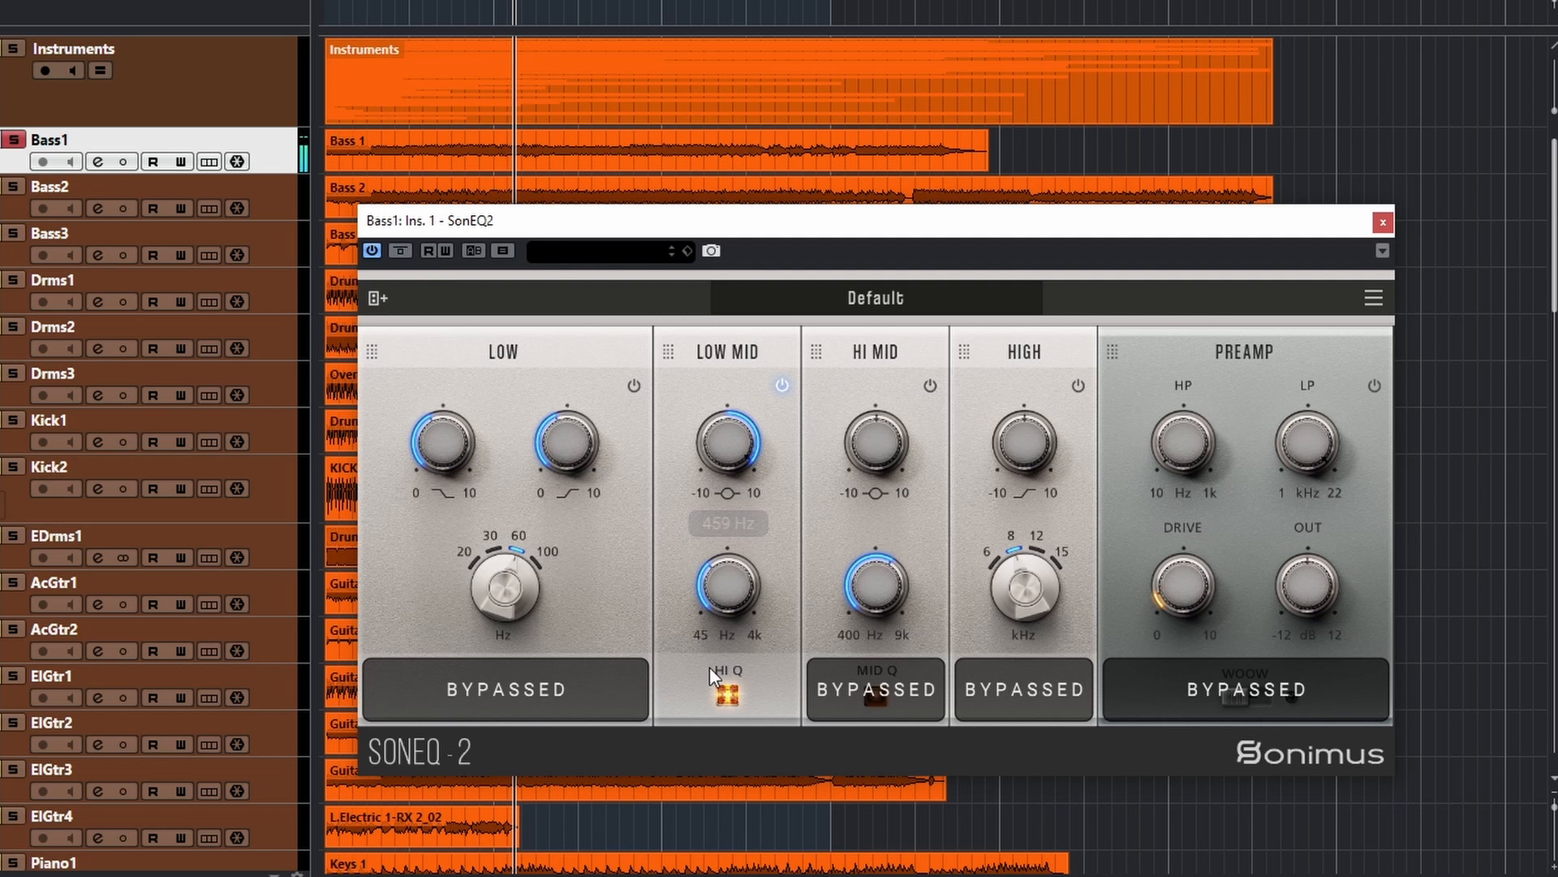
left_click_drag(717, 434, 715, 590)
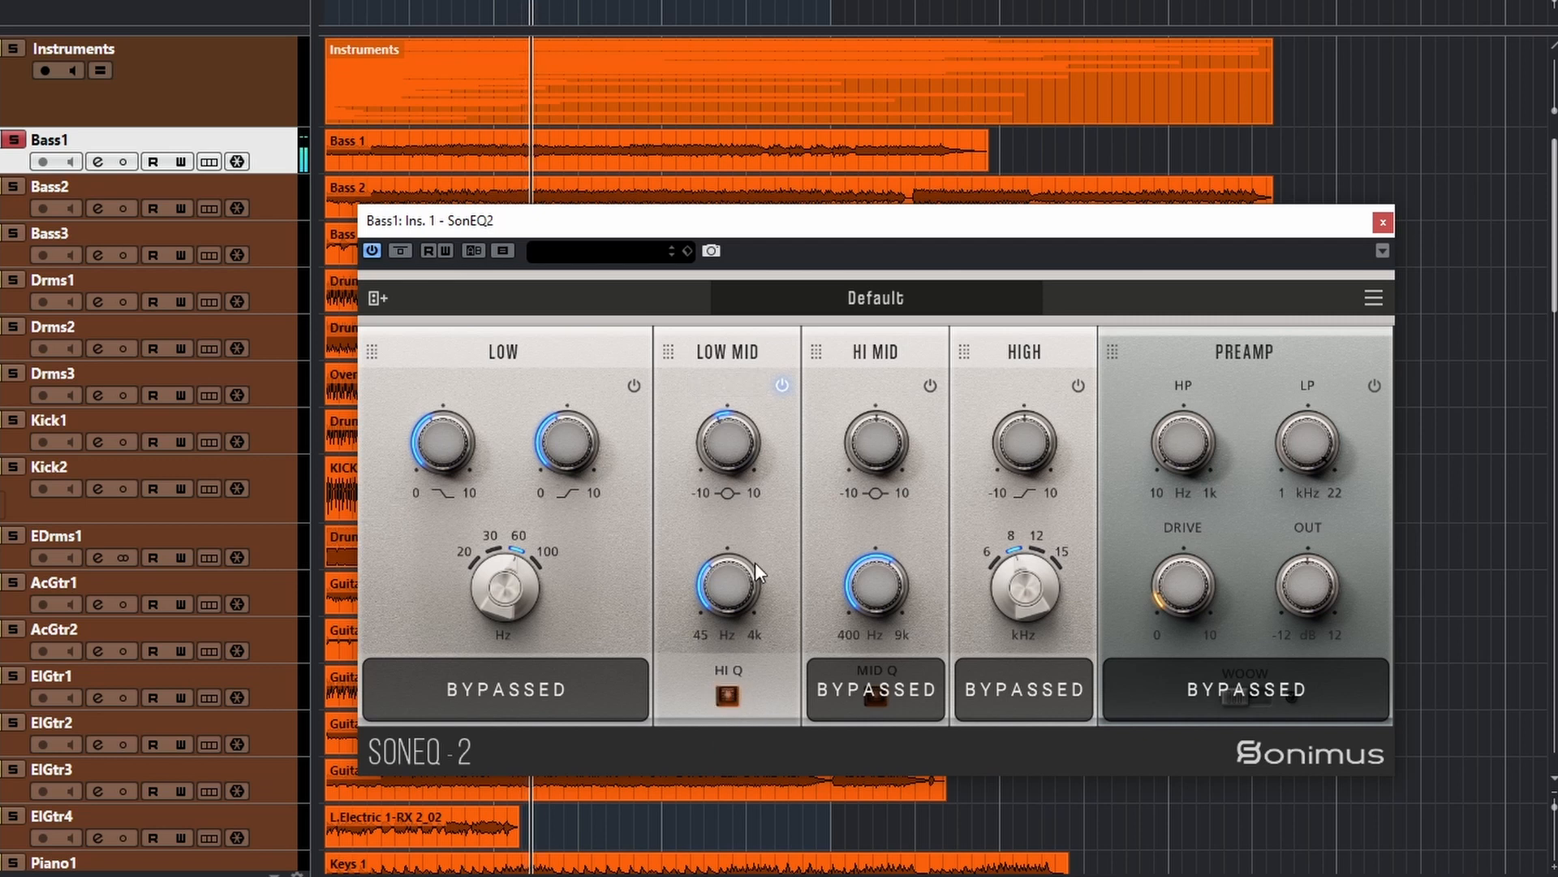
left_click_drag(719, 446, 719, 446)
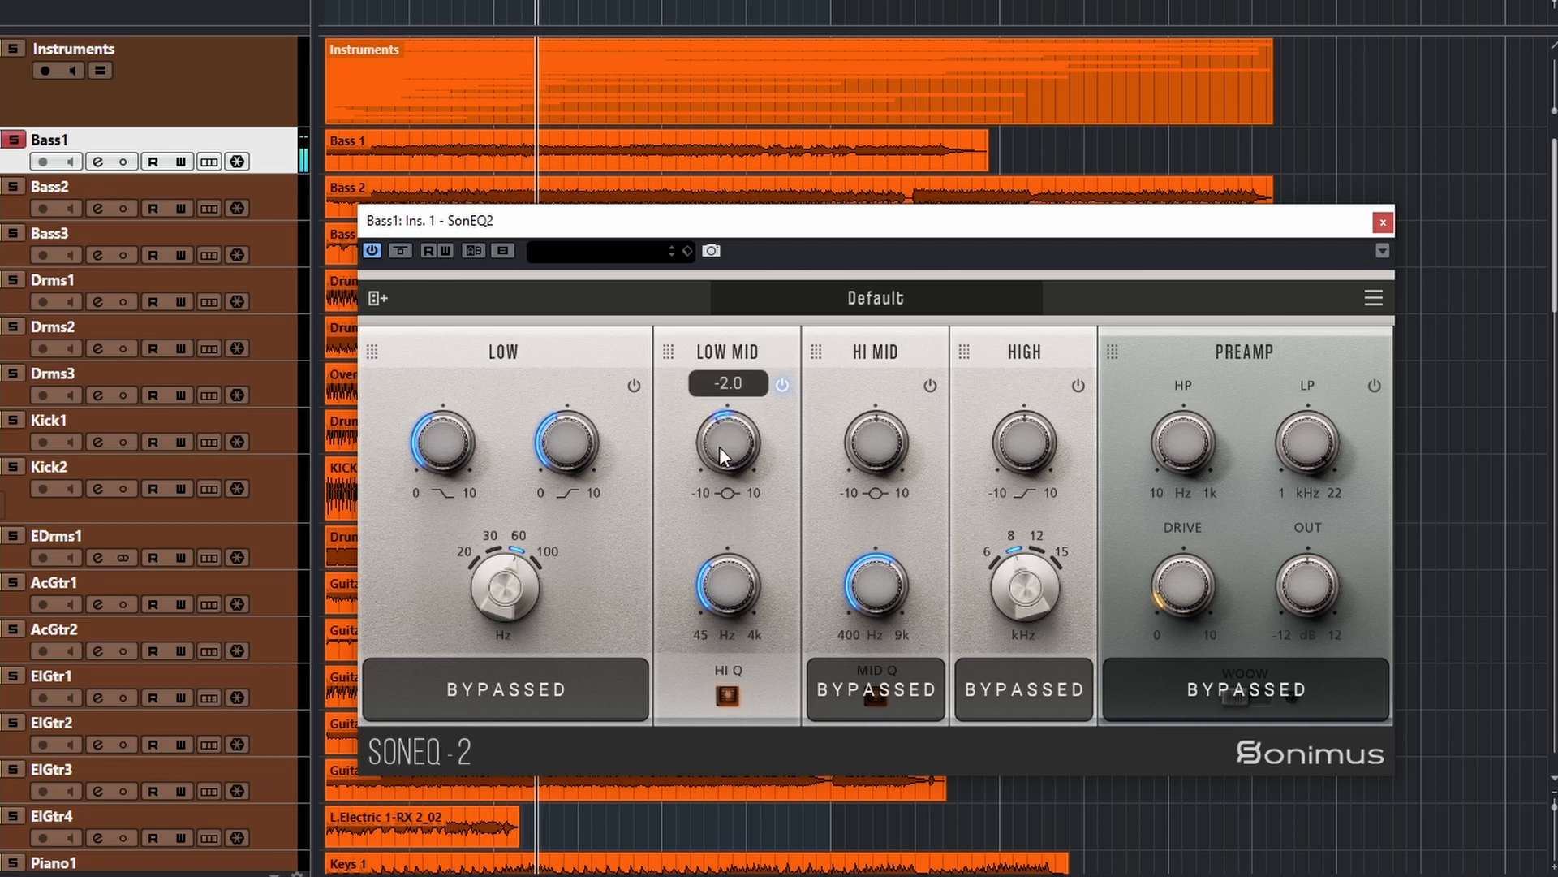
left_click(781, 386)
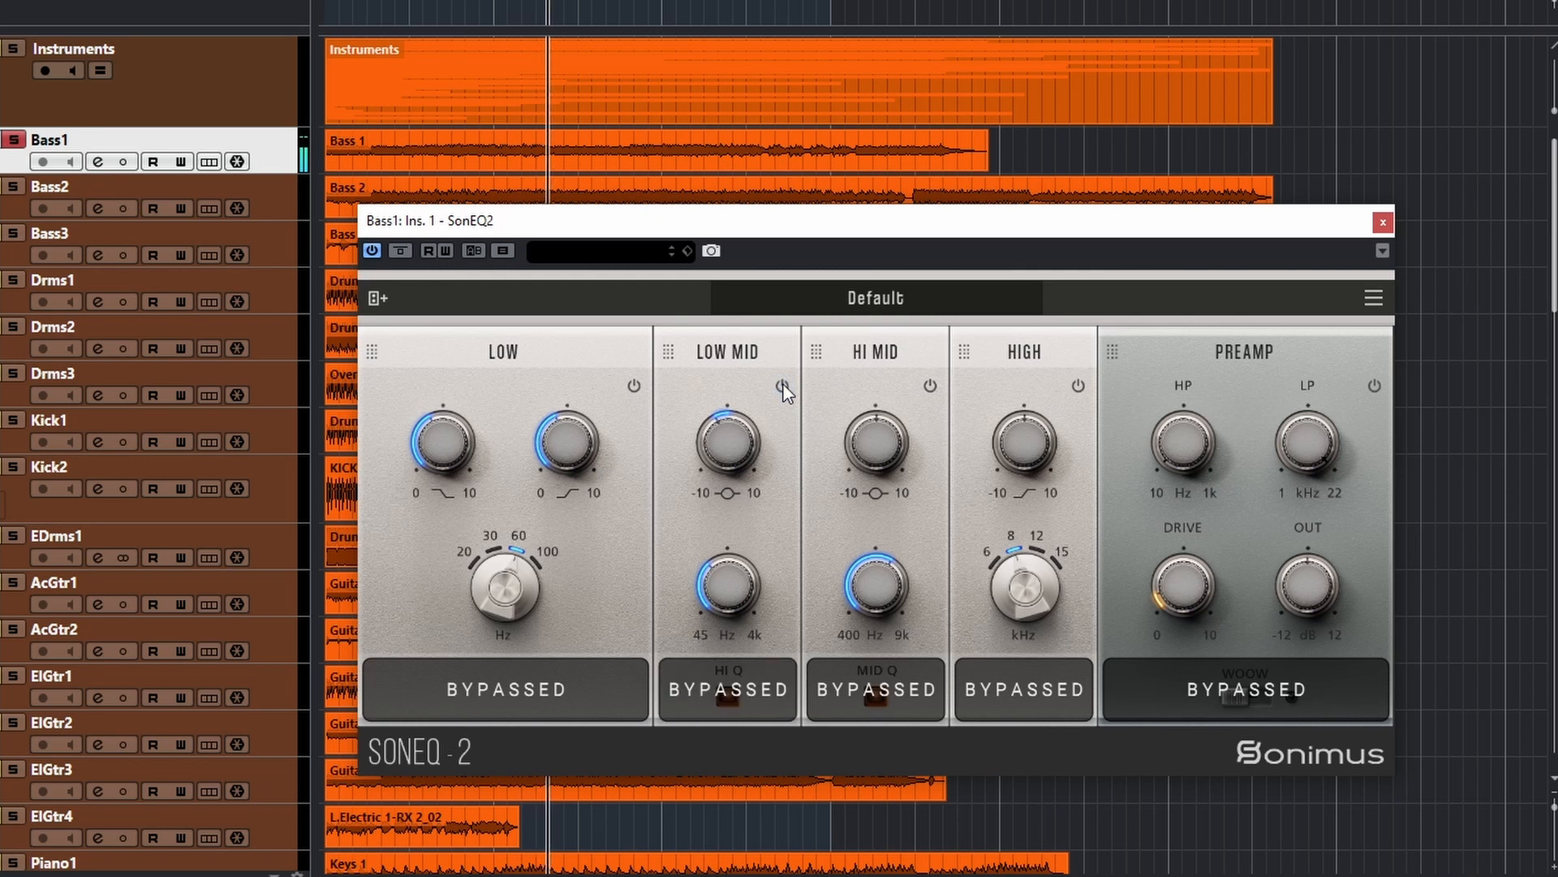
left_click(781, 387)
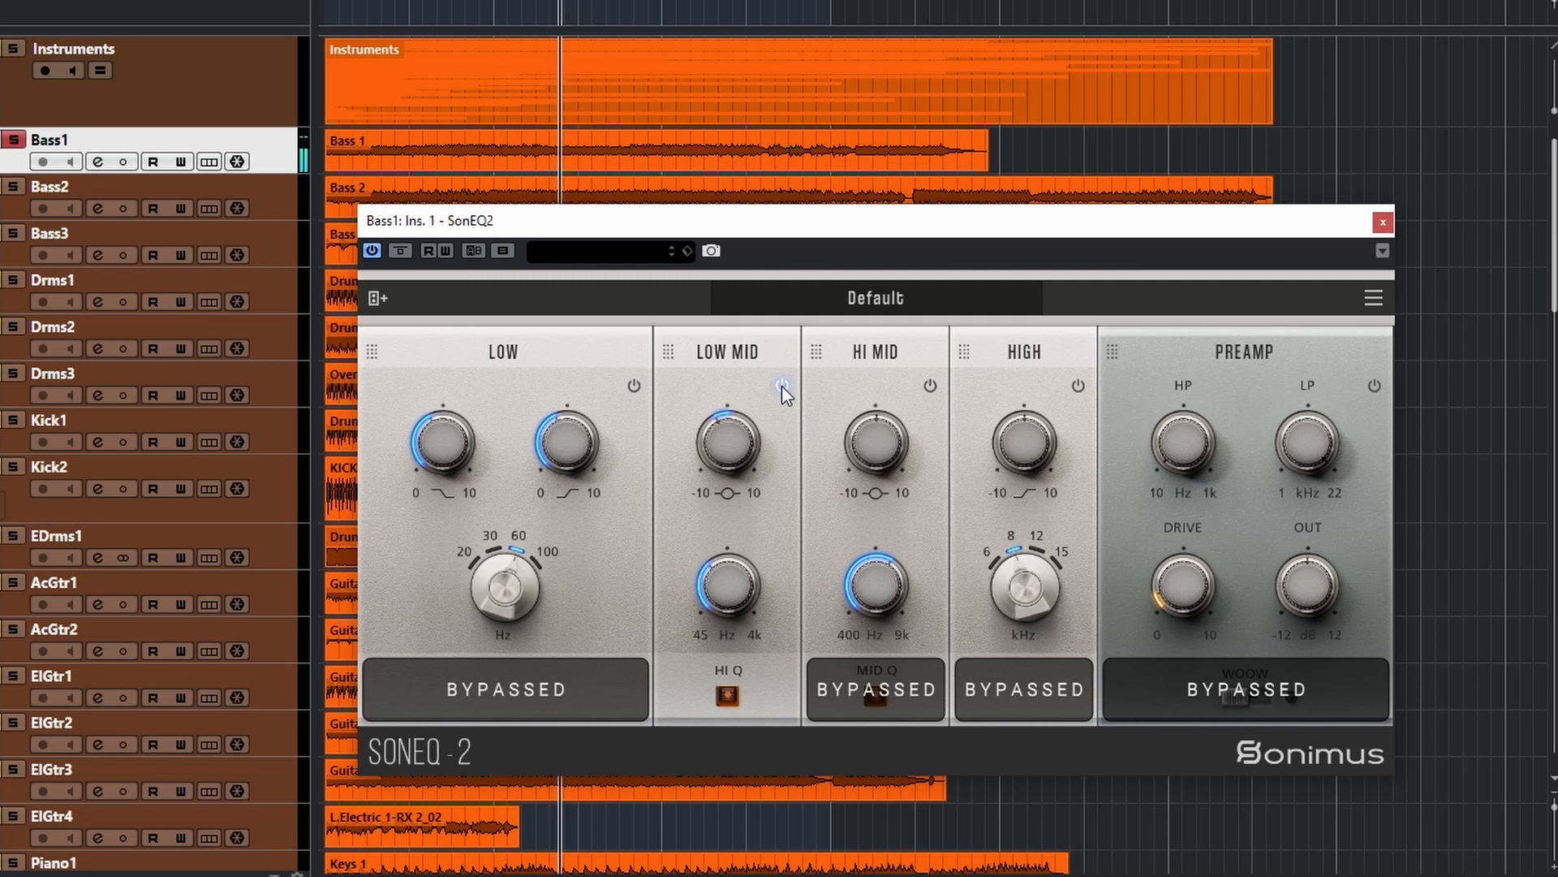
left_click(781, 387)
- Enable the Hi Mid module, boost its gain, and sweep its low frequencies while comparing MID Q on and off, leaving MID Q on
left_click(930, 385)
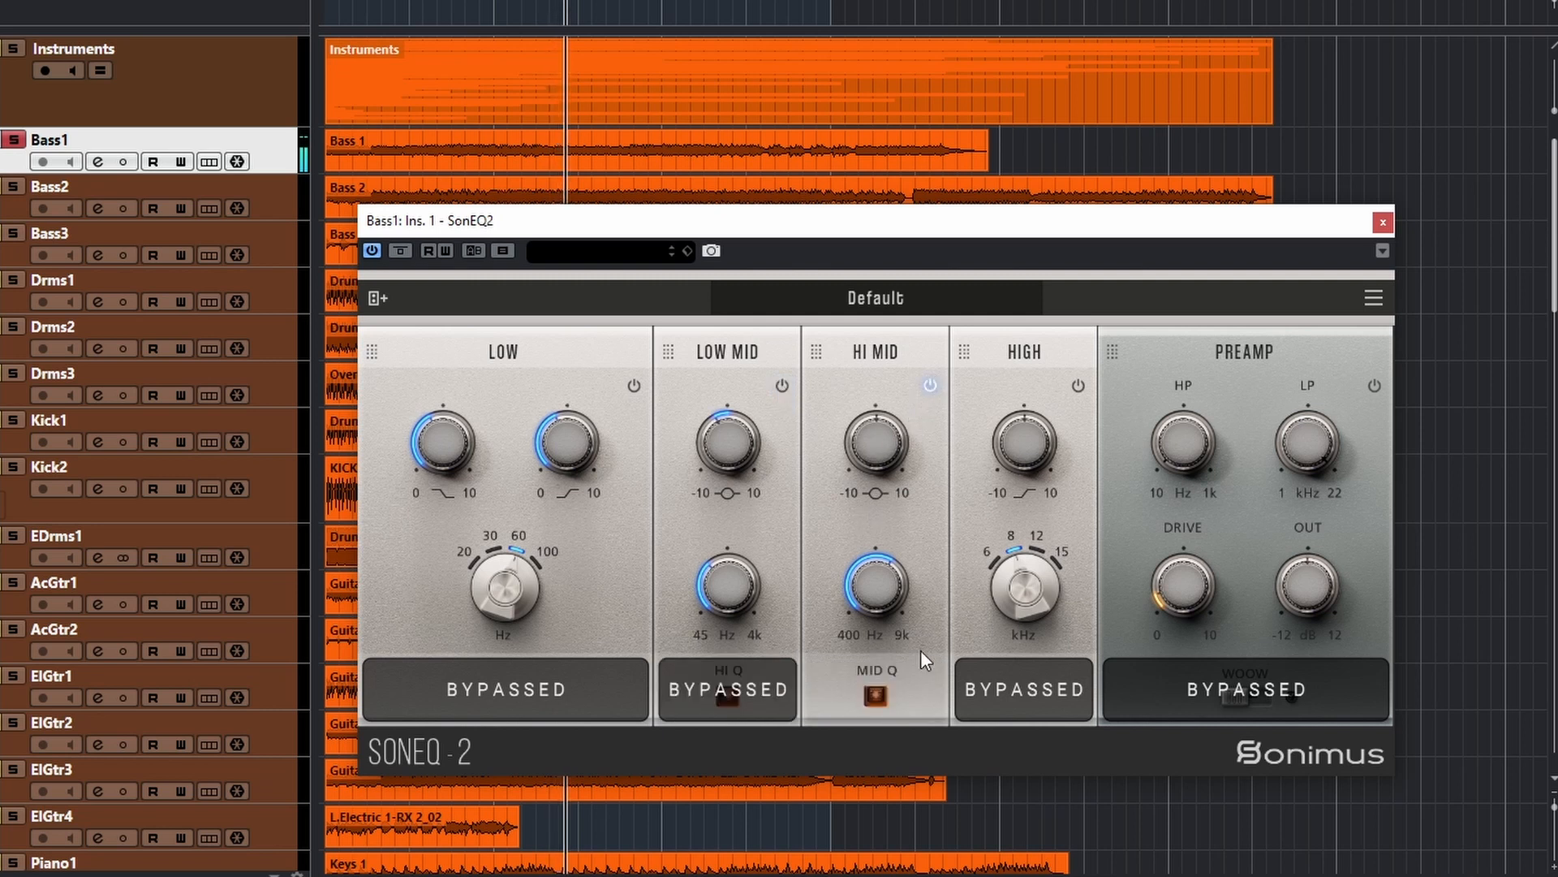
mouse_move(867, 437)
left_click_drag(867, 437, 866, 321)
left_click_drag(866, 610, 886, 722)
left_click(875, 695)
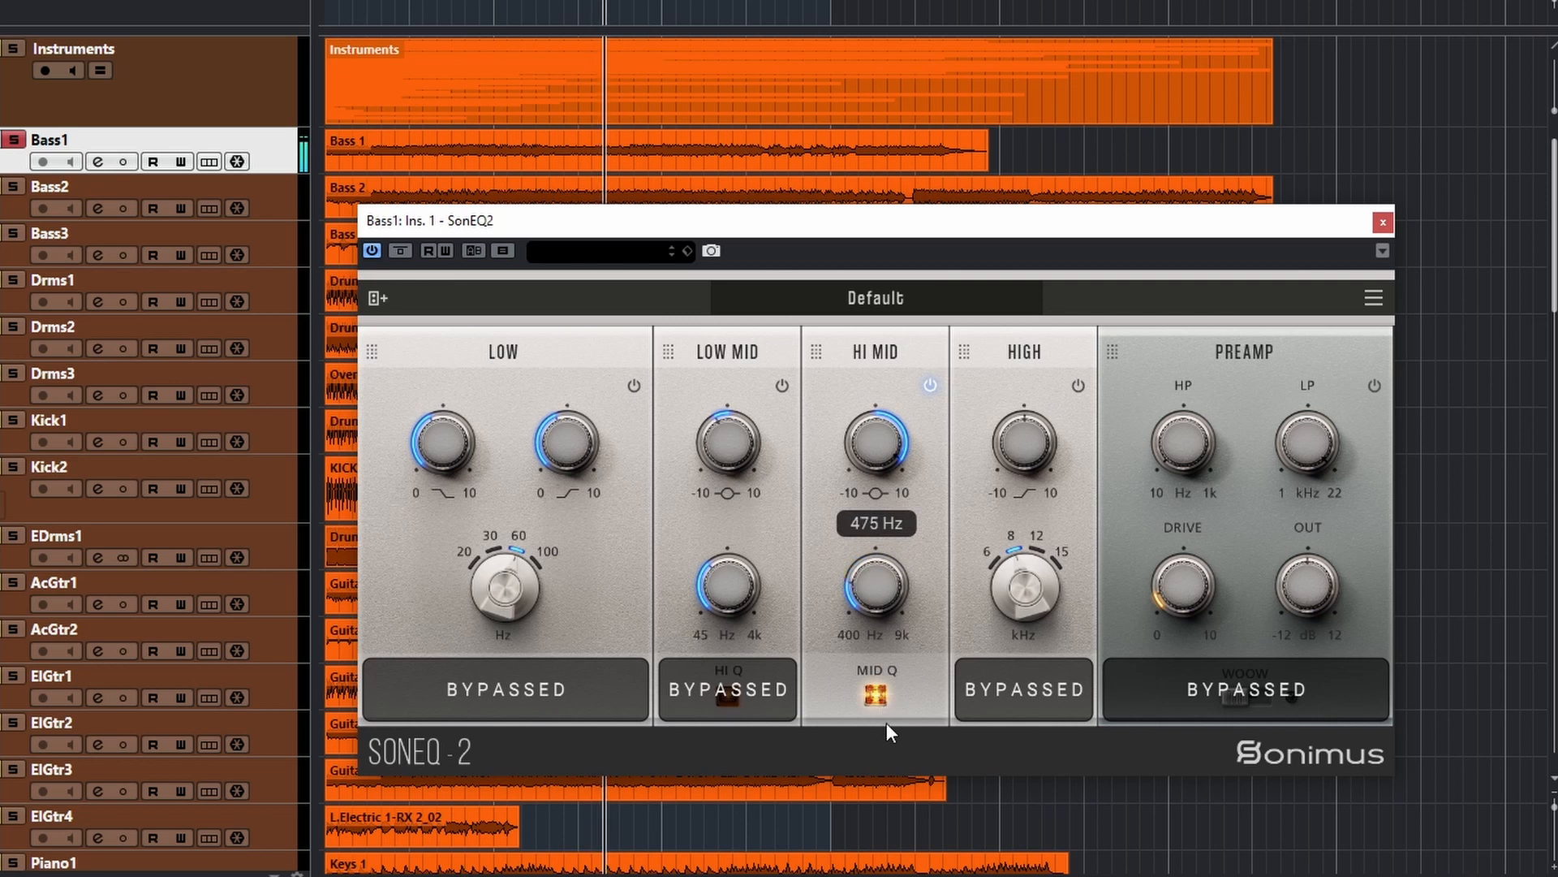
left_click(880, 696)
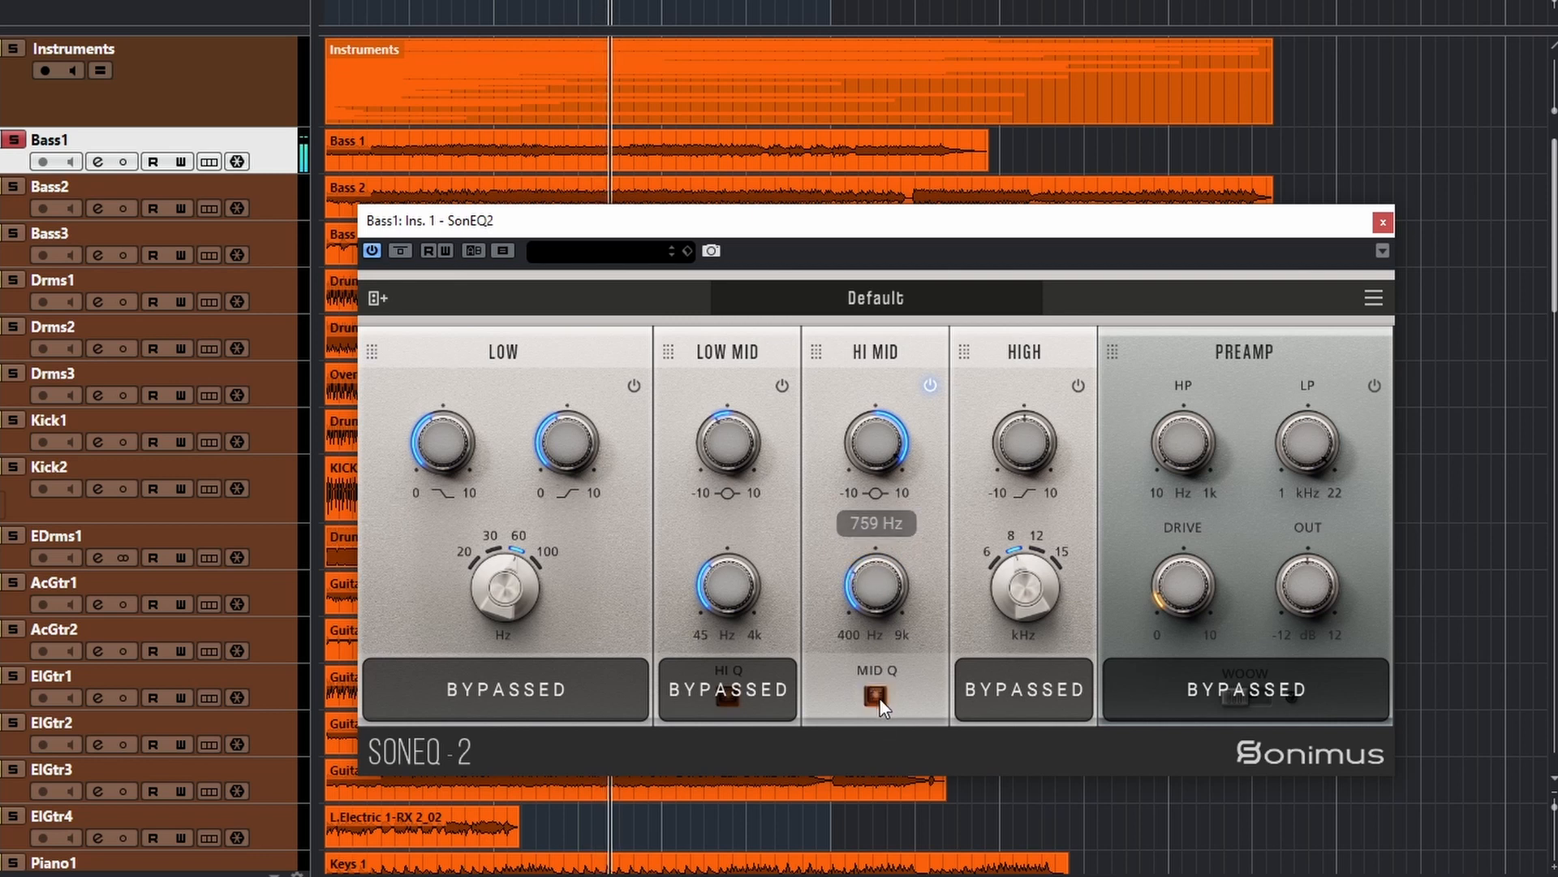
left_click(877, 698)
- Sweep the Hi Mid frequency to about 595 Hz, cut its gain to -1.8, and bypass the module
mouse_move(883, 578)
left_click_drag(883, 578, 851, 606)
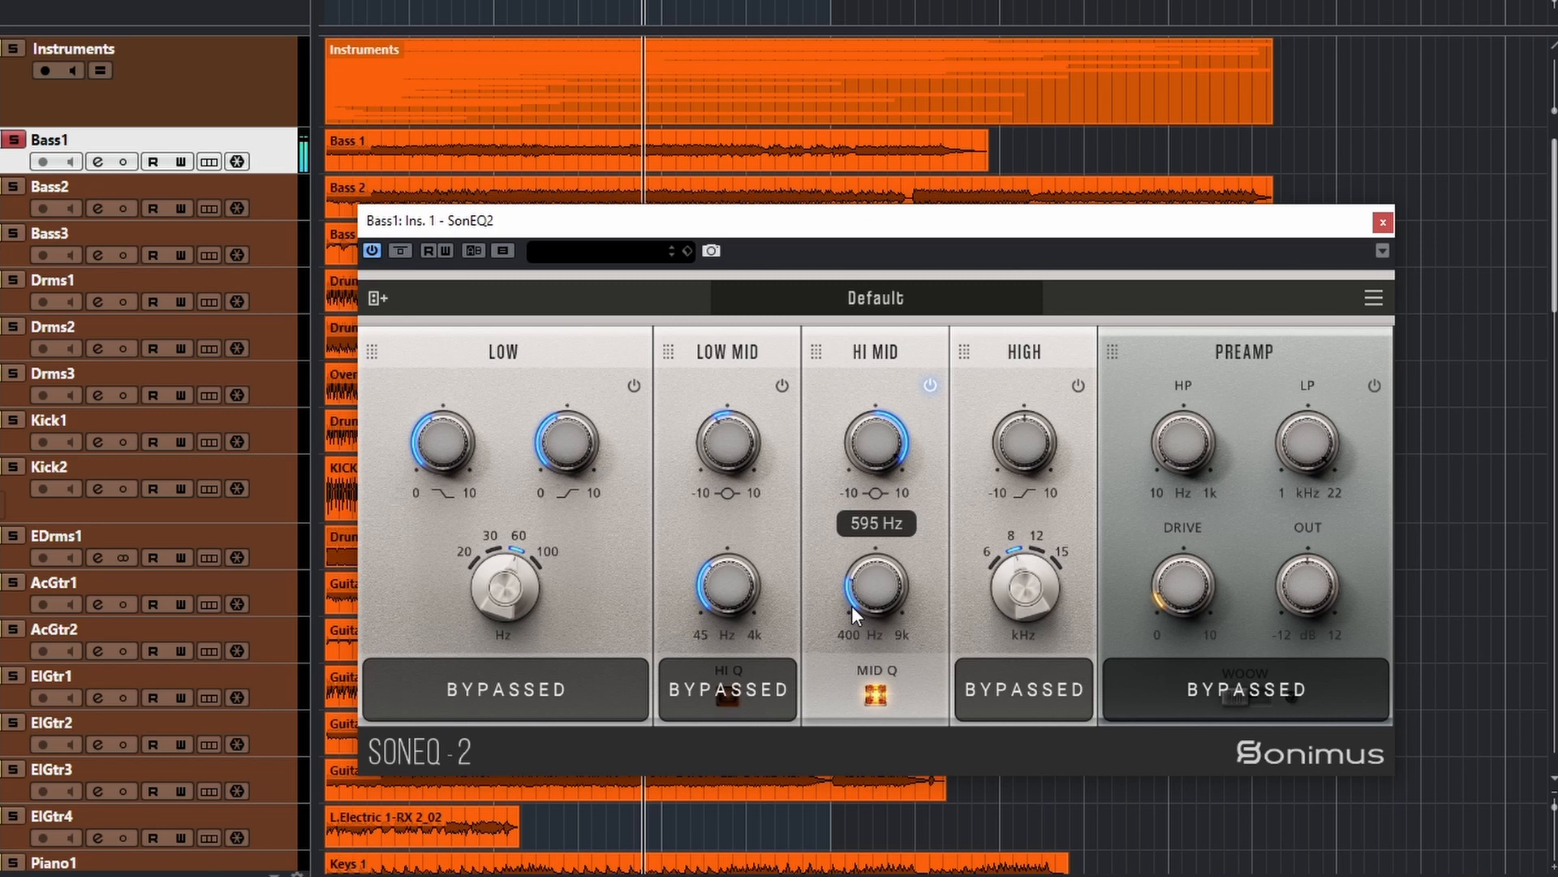
left_click_drag(867, 454, 870, 597)
left_click(930, 385)
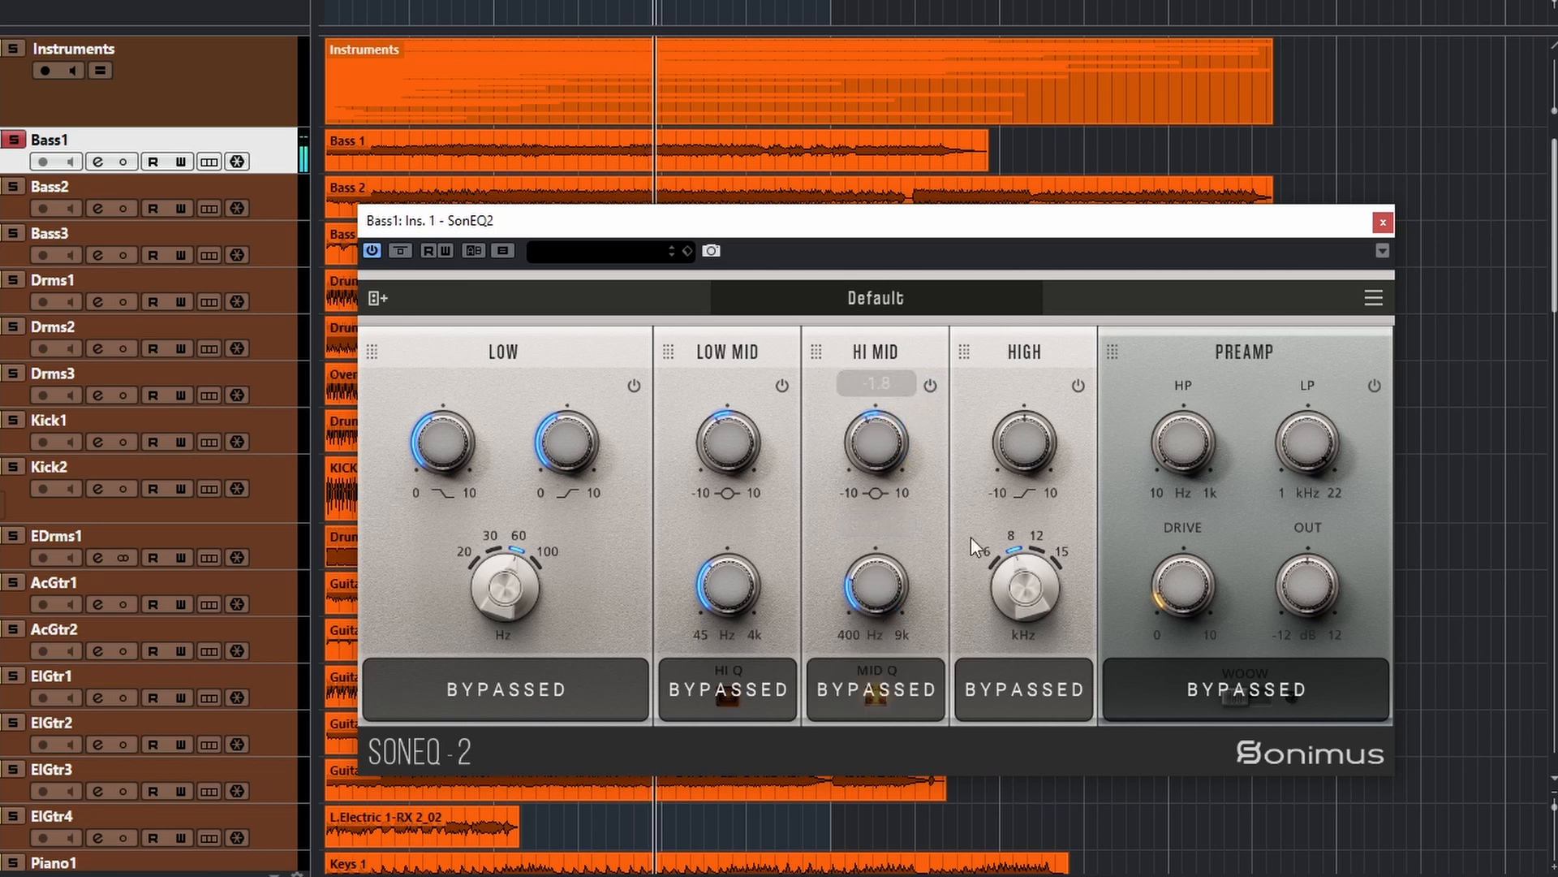
- Enable the High module, try its gain with the shelf at 6 kHz, and bypass the module
left_click(1077, 385)
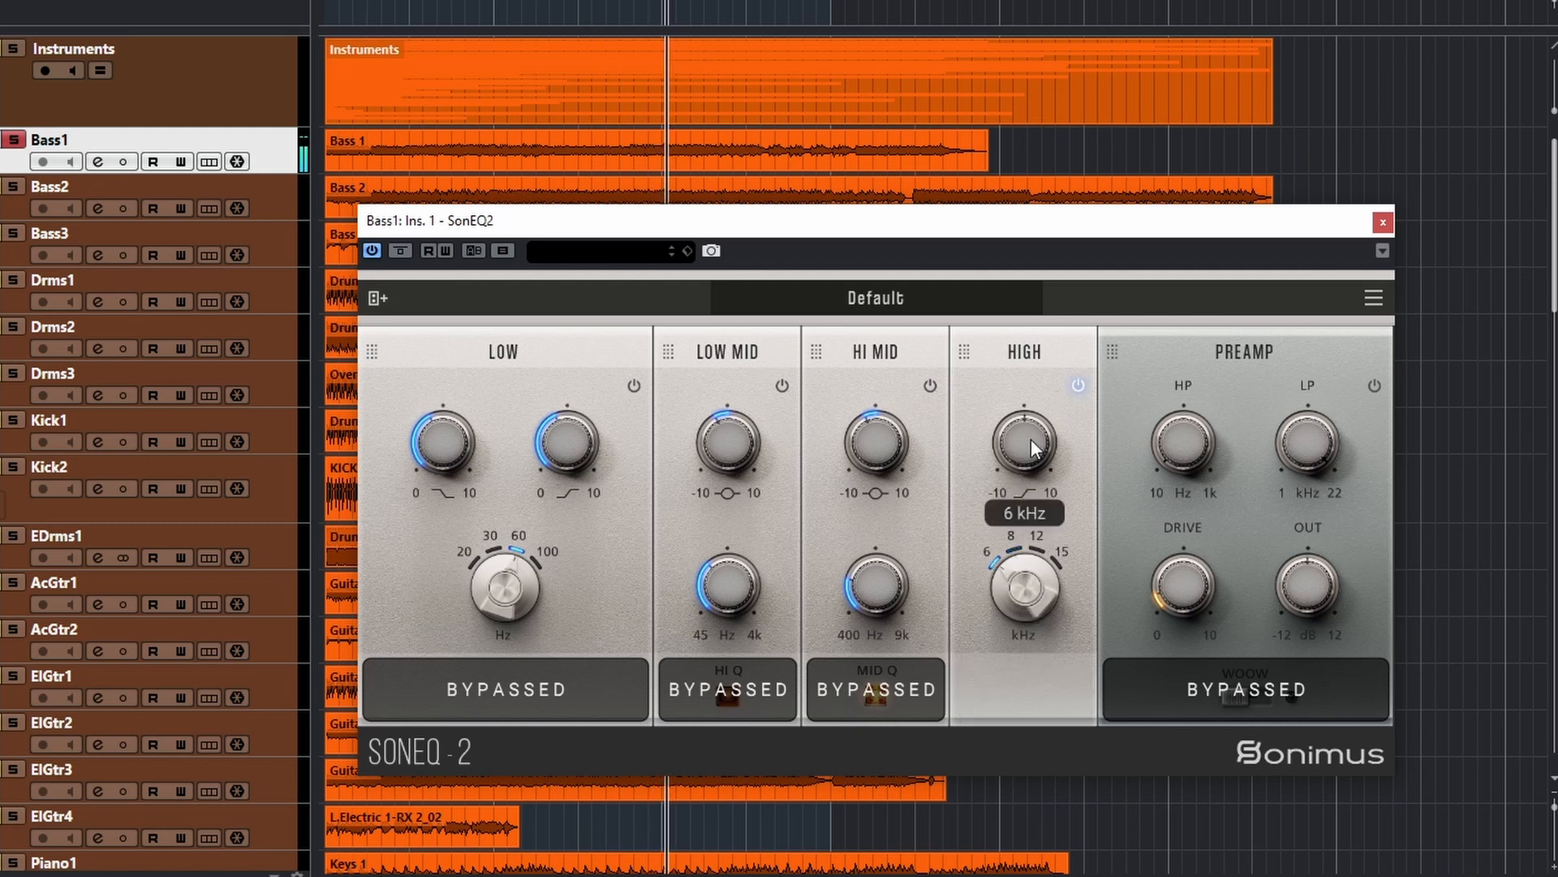
left_click_drag(1008, 369, 1019, 435)
left_click(1077, 384)
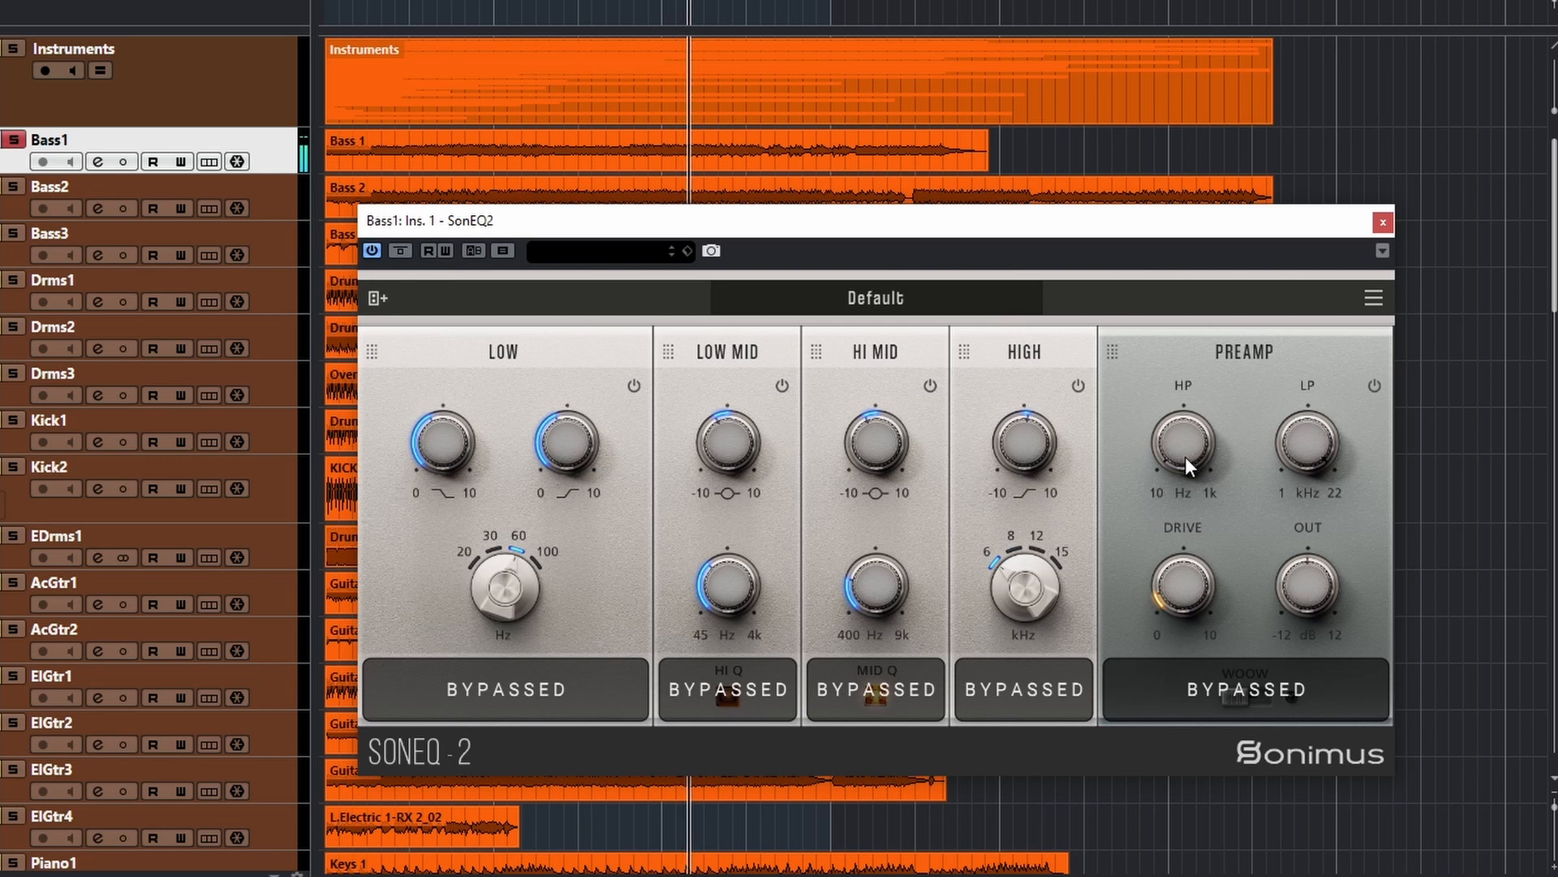
- Enable the Preamp, set its HP filter to 31 Hz, and compare the module bypassed and active, leaving it active
left_click(1374, 385)
left_click_drag(1184, 463, 1162, 406)
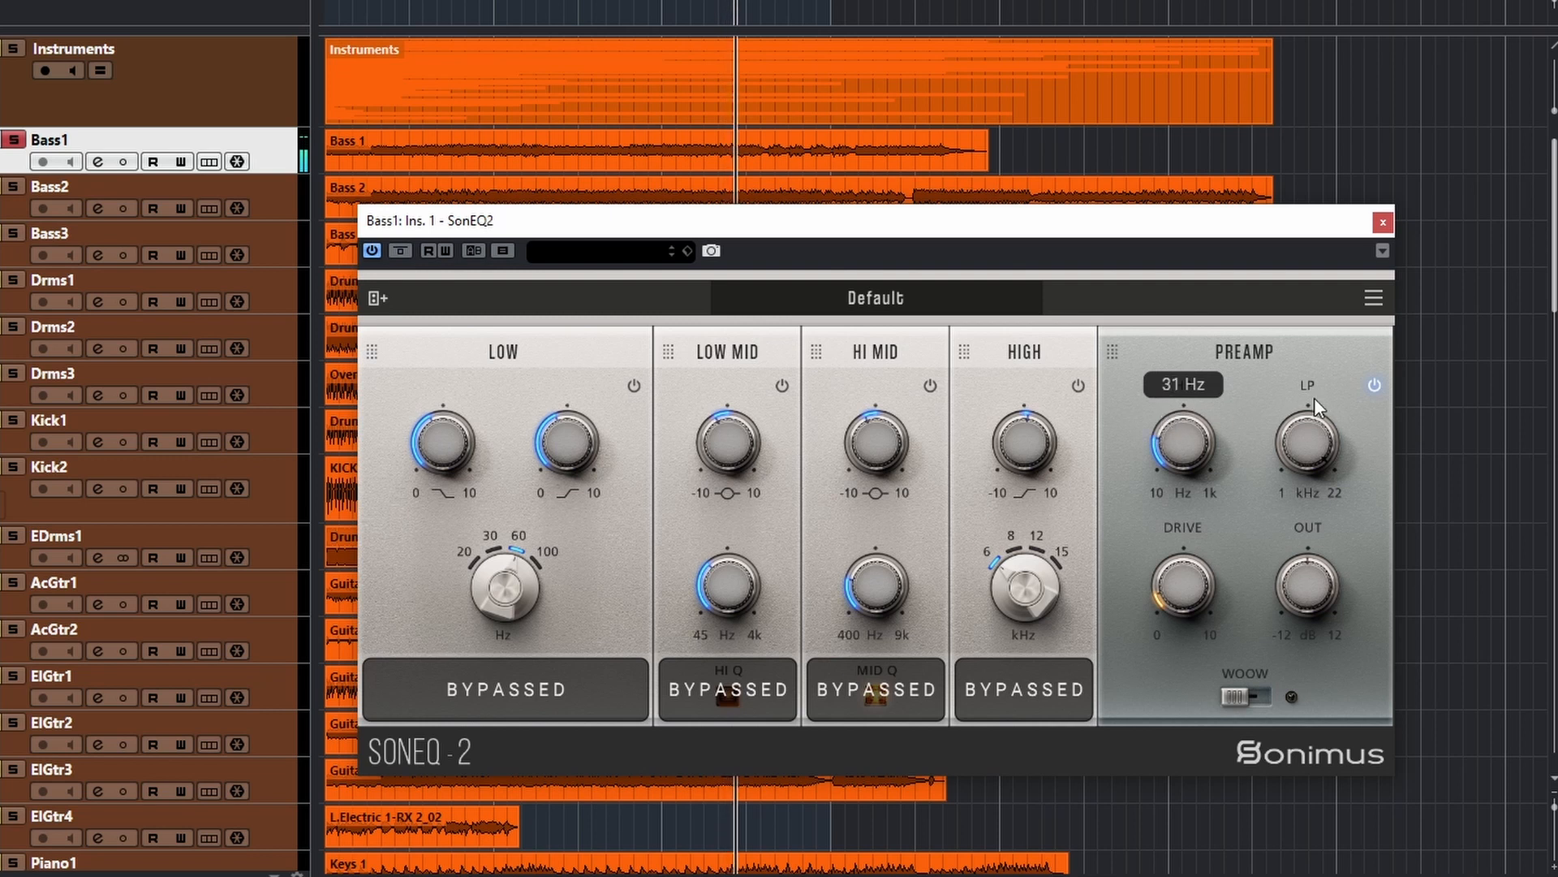
left_click(1375, 383)
left_click(1374, 384)
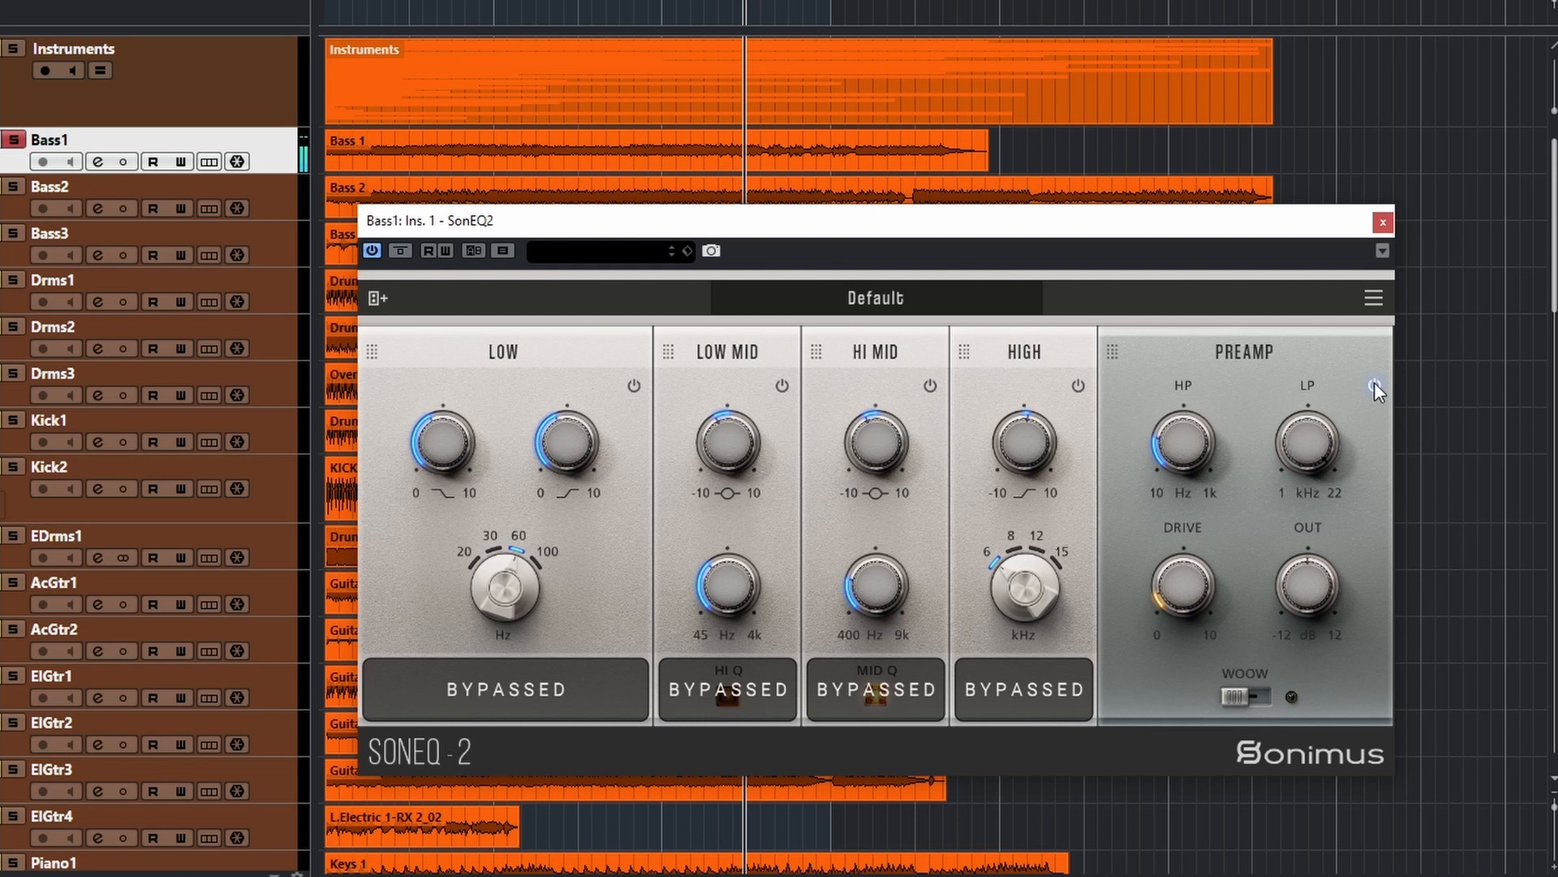
left_click(1375, 386)
left_click(1375, 385)
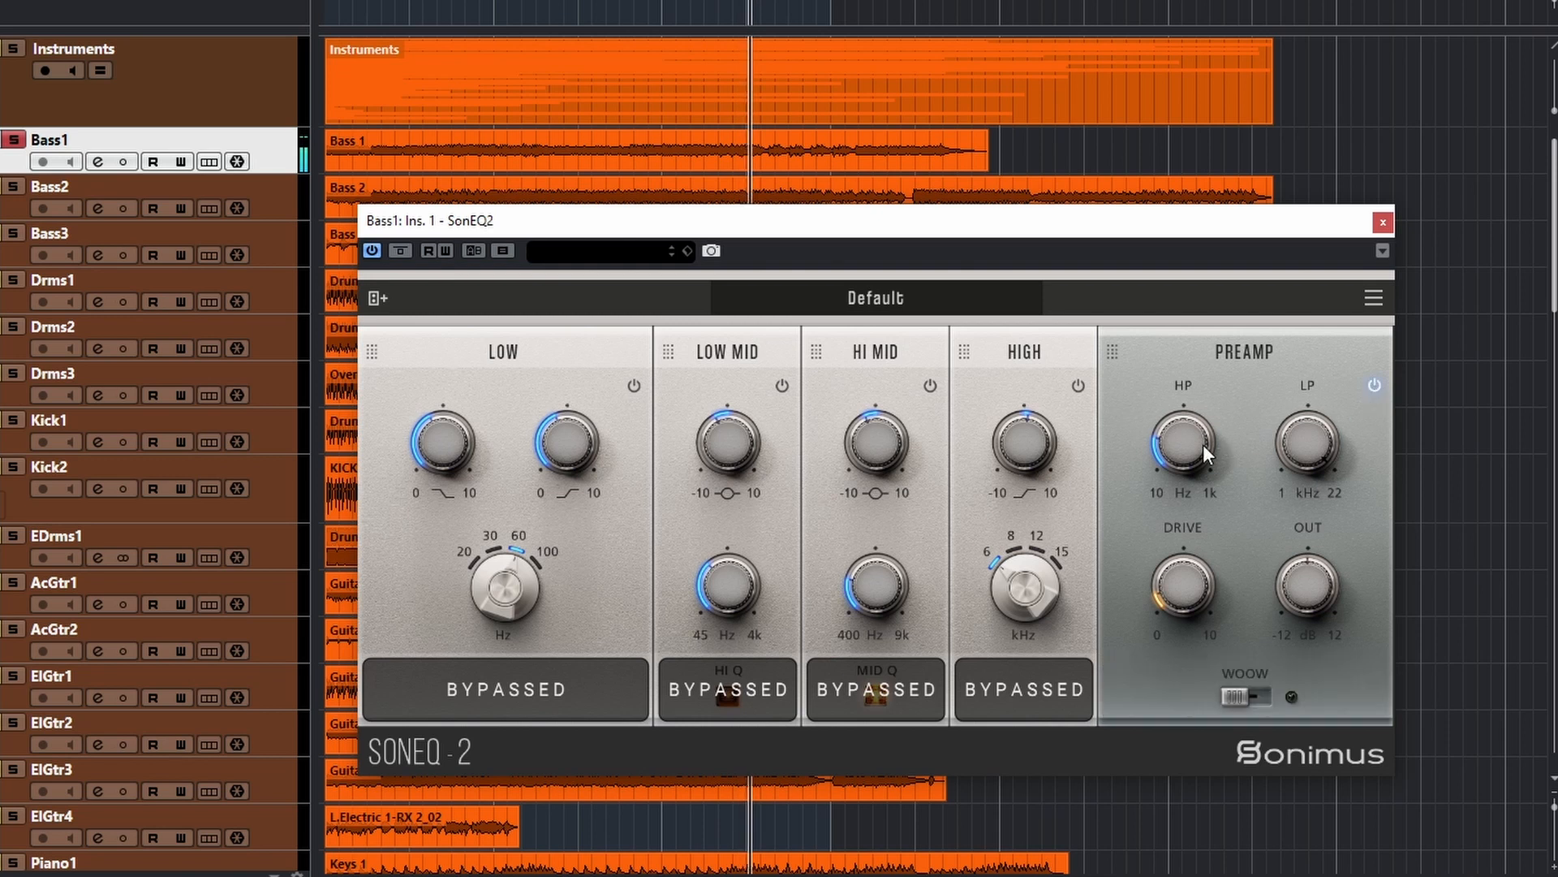
- Switch off the Preamp's HP filter, sweep its LP filter while replaying the bass from near the start, and switch LP off
left_click_drag(1203, 445, 1208, 550)
left_click_drag(1312, 436, 1289, 738)
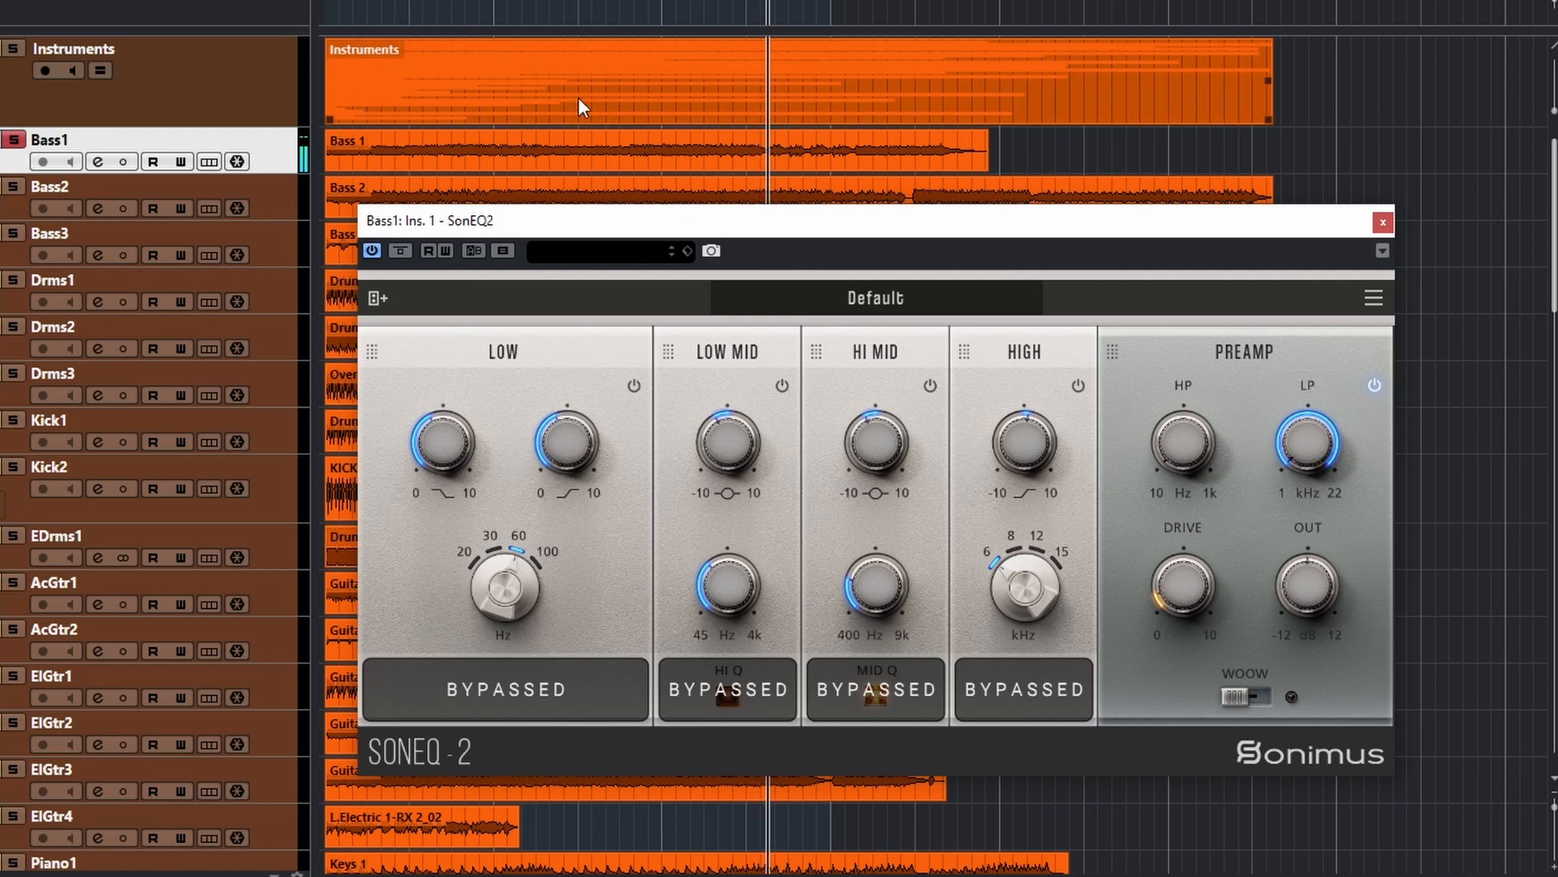
left_click(381, 14)
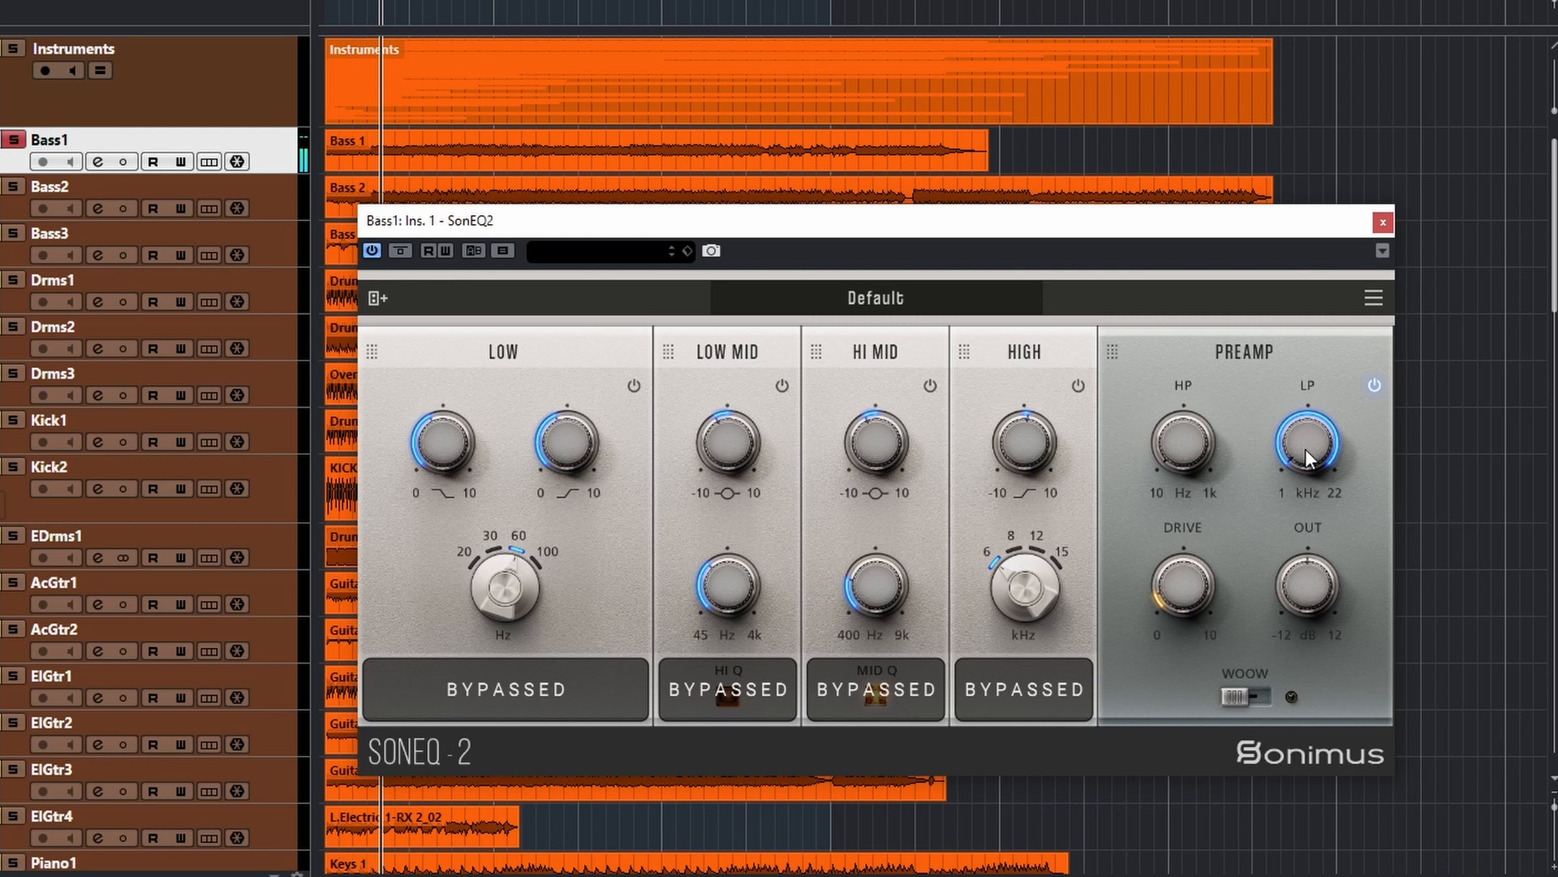
mouse_move(1317, 477)
left_click_drag(1317, 475, 1307, 163)
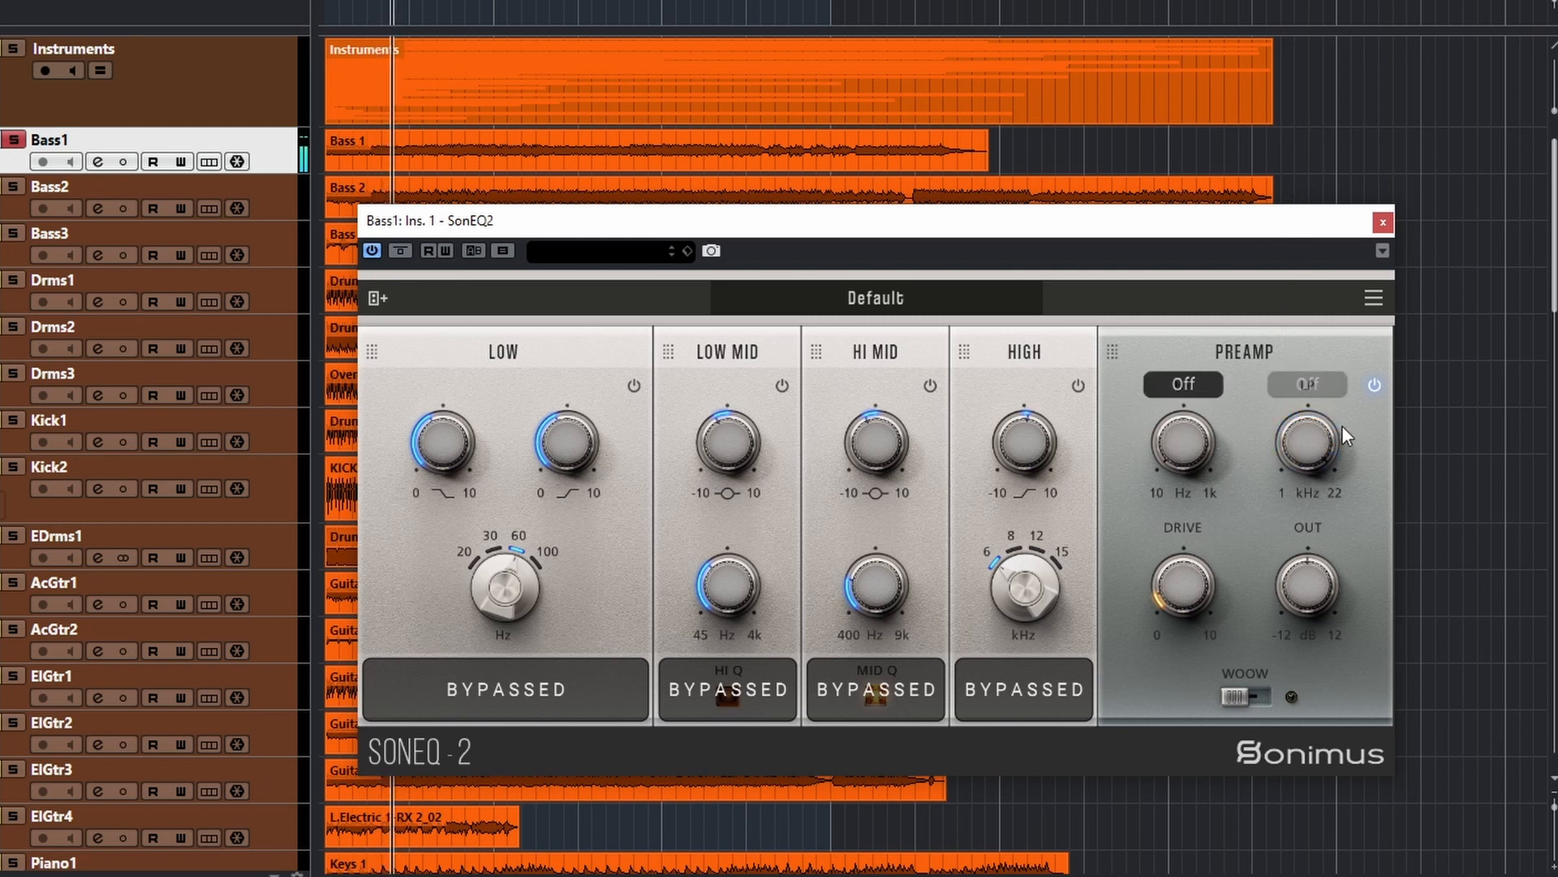
- Raise the Preamp's output slightly and sweep its drive from minimum to maximum
left_click_drag(1276, 606, 1294, 573)
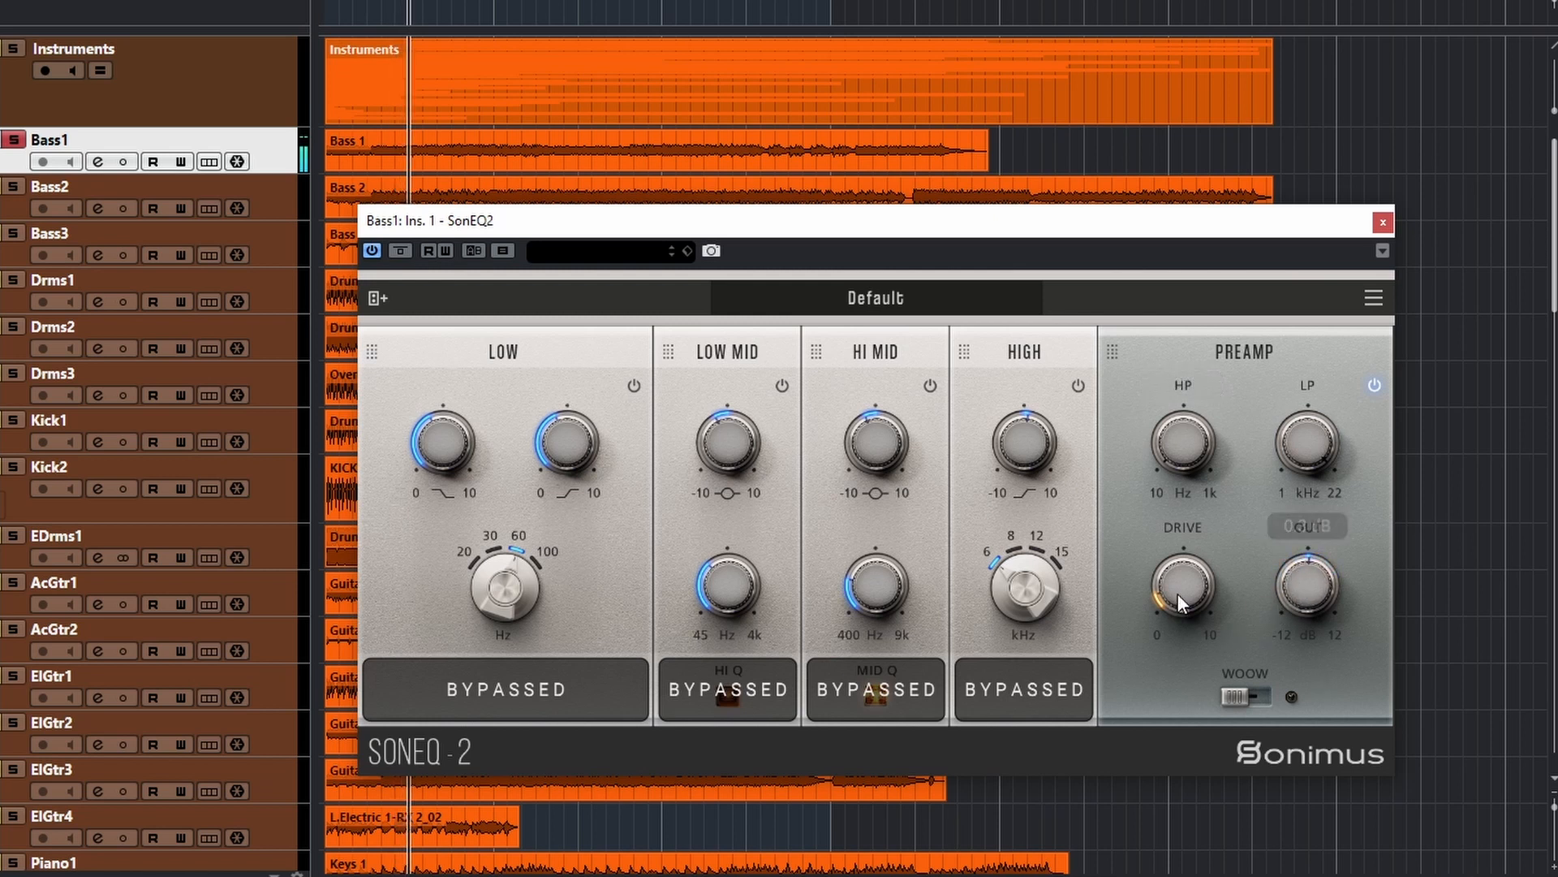
mouse_move(1168, 580)
left_click_drag(1167, 580, 1215, 689)
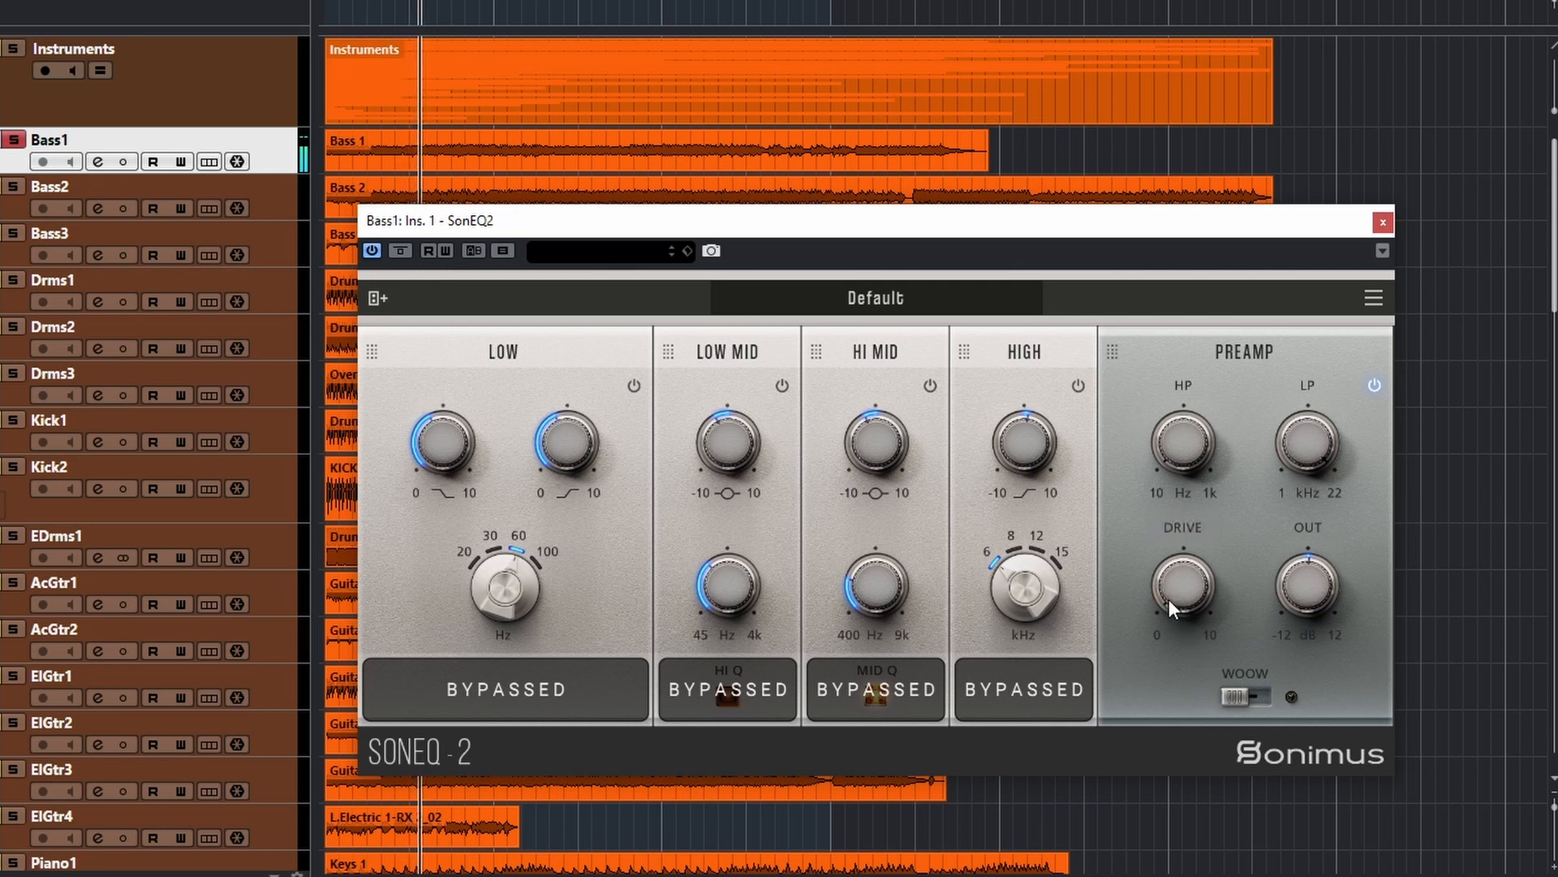
left_click_drag(1169, 599, 1187, 277)
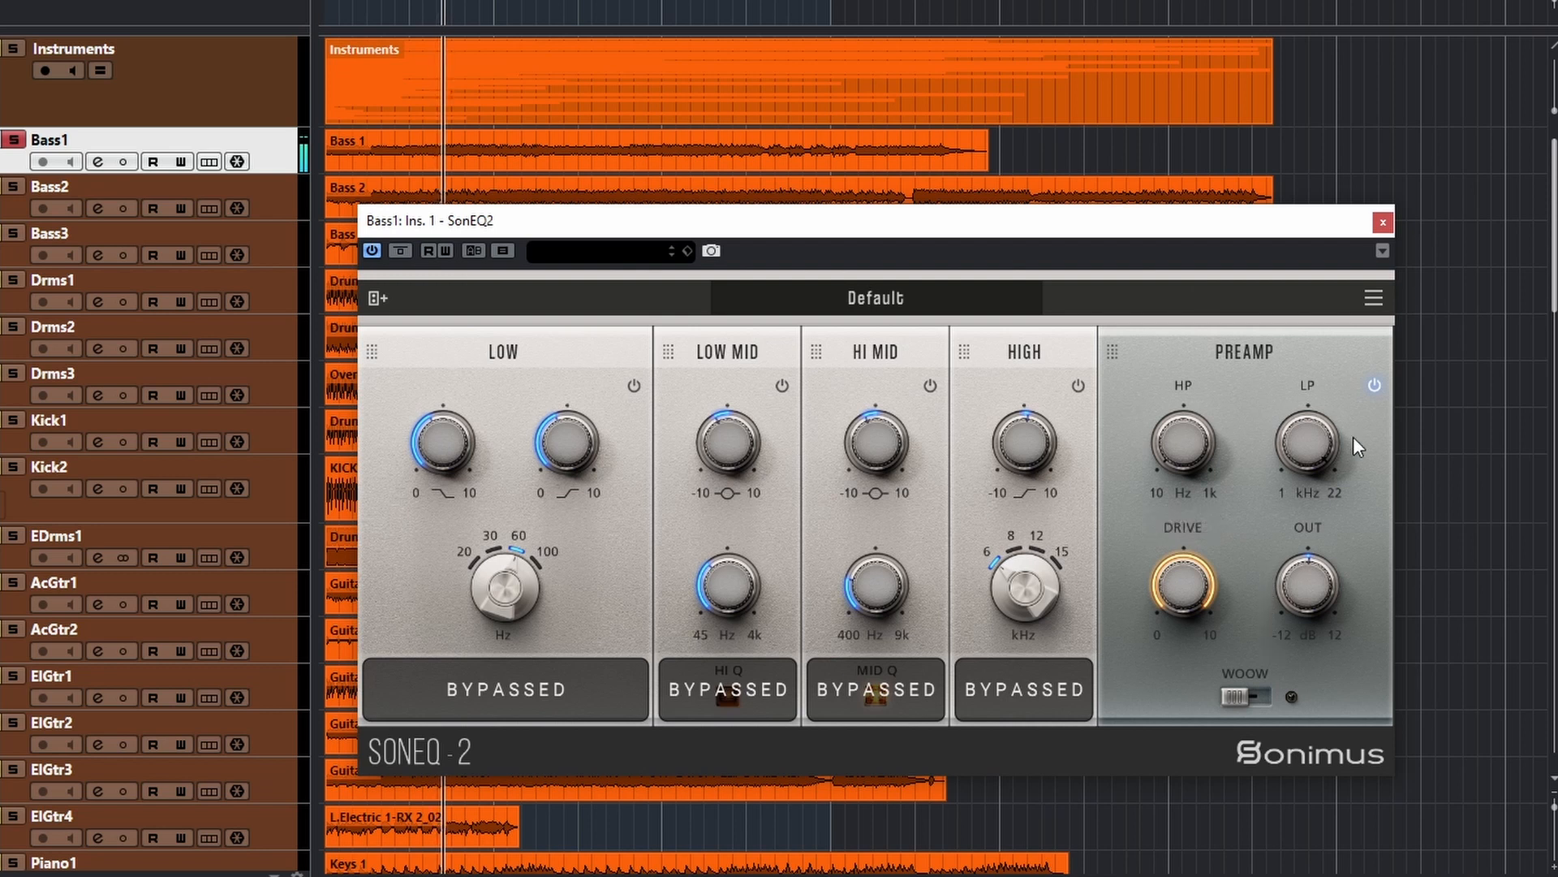
- Compare the bass with the fully driven Preamp bypassed and active, leaving the module active
left_click(1373, 382)
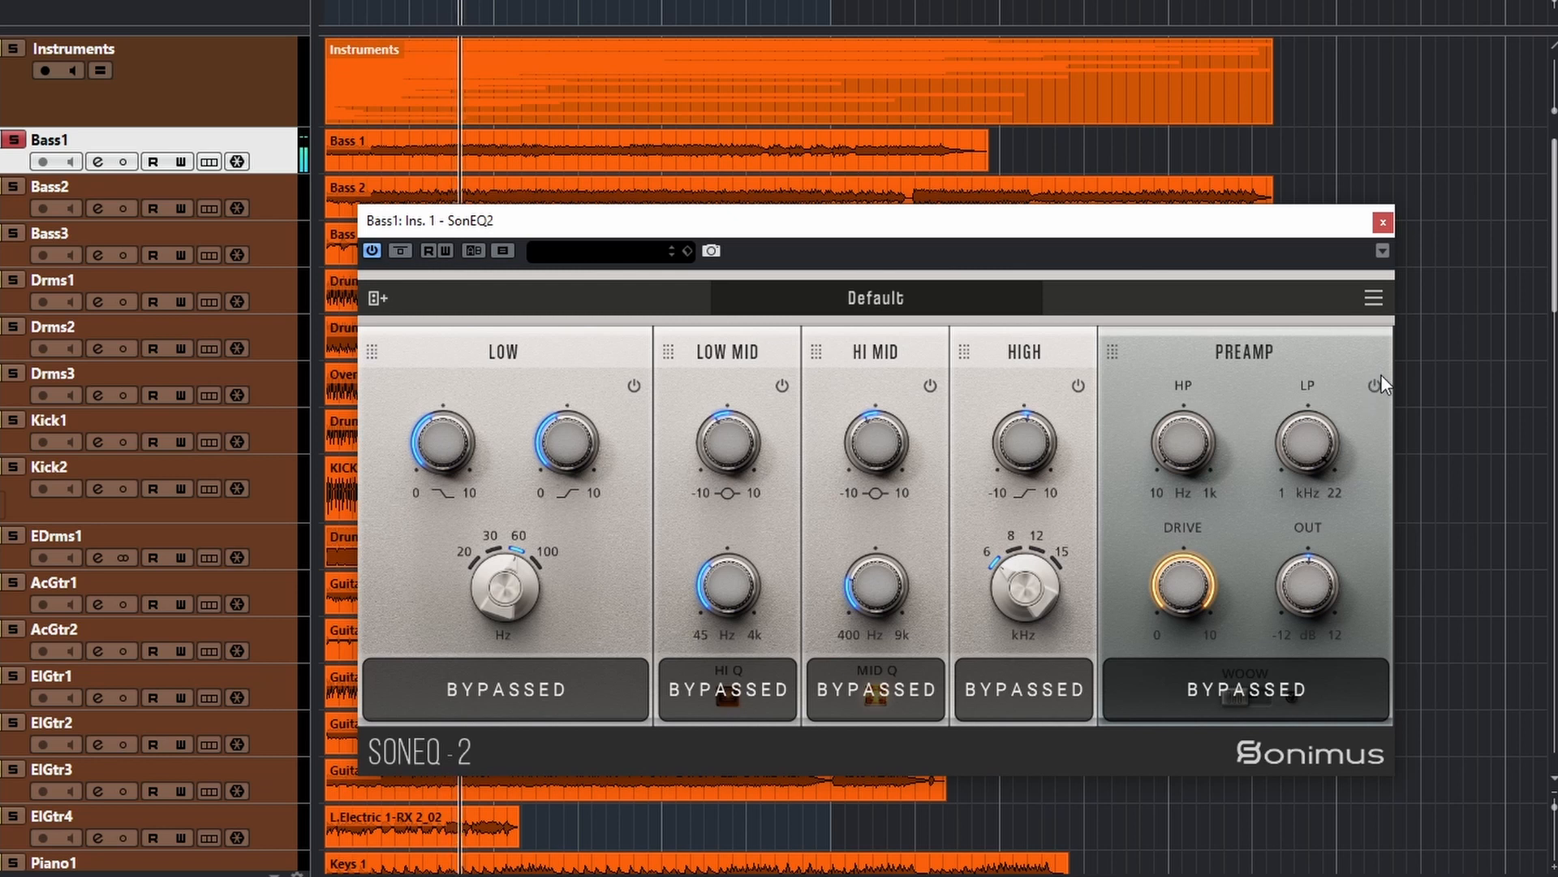
left_click(1374, 387)
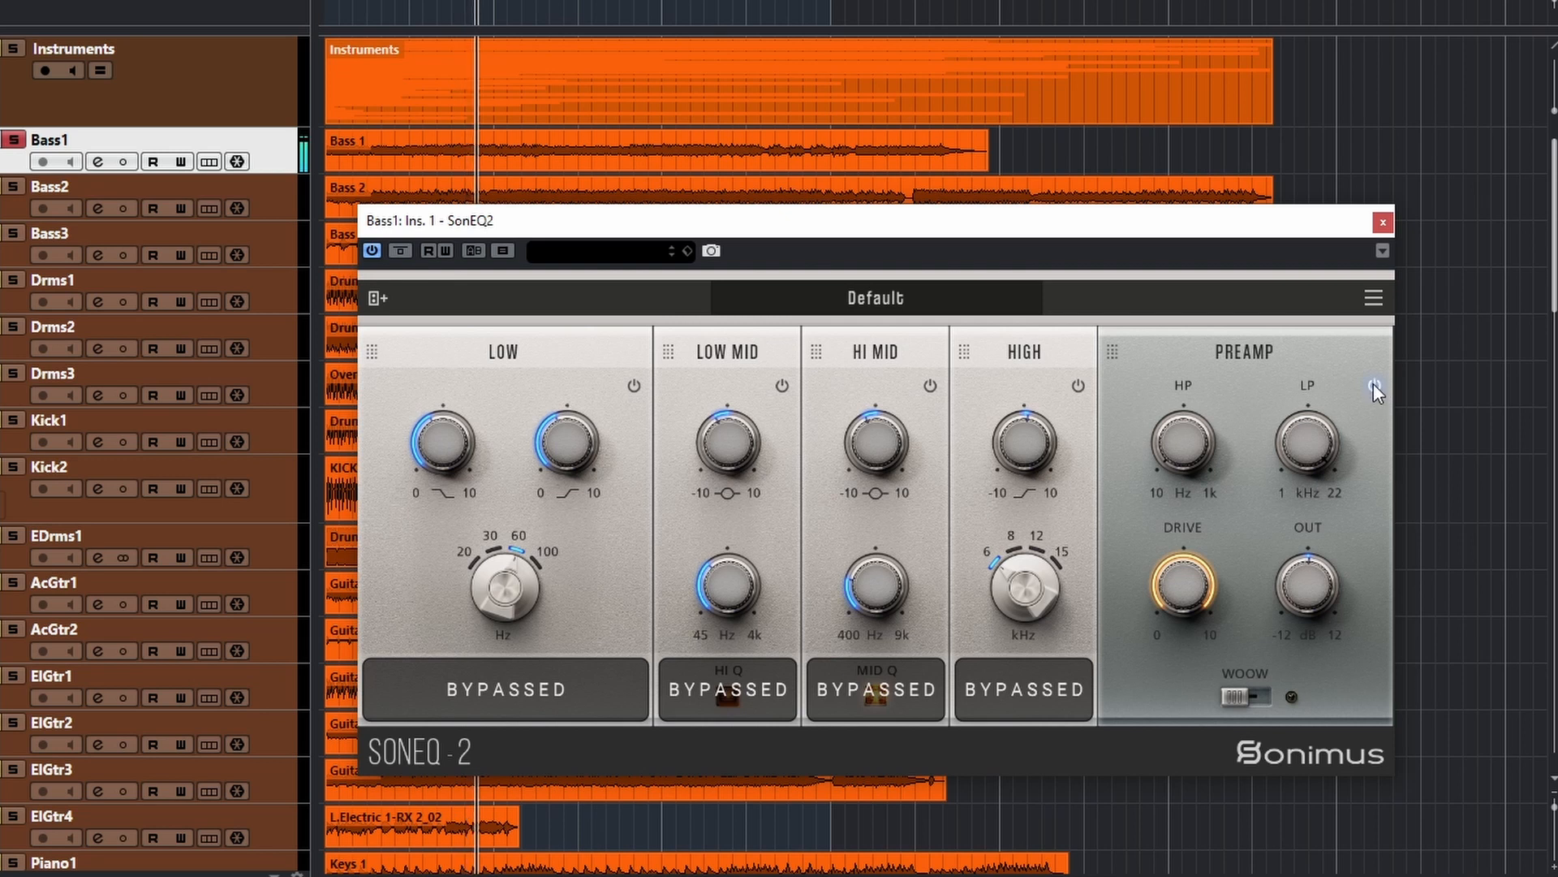
left_click(1373, 387)
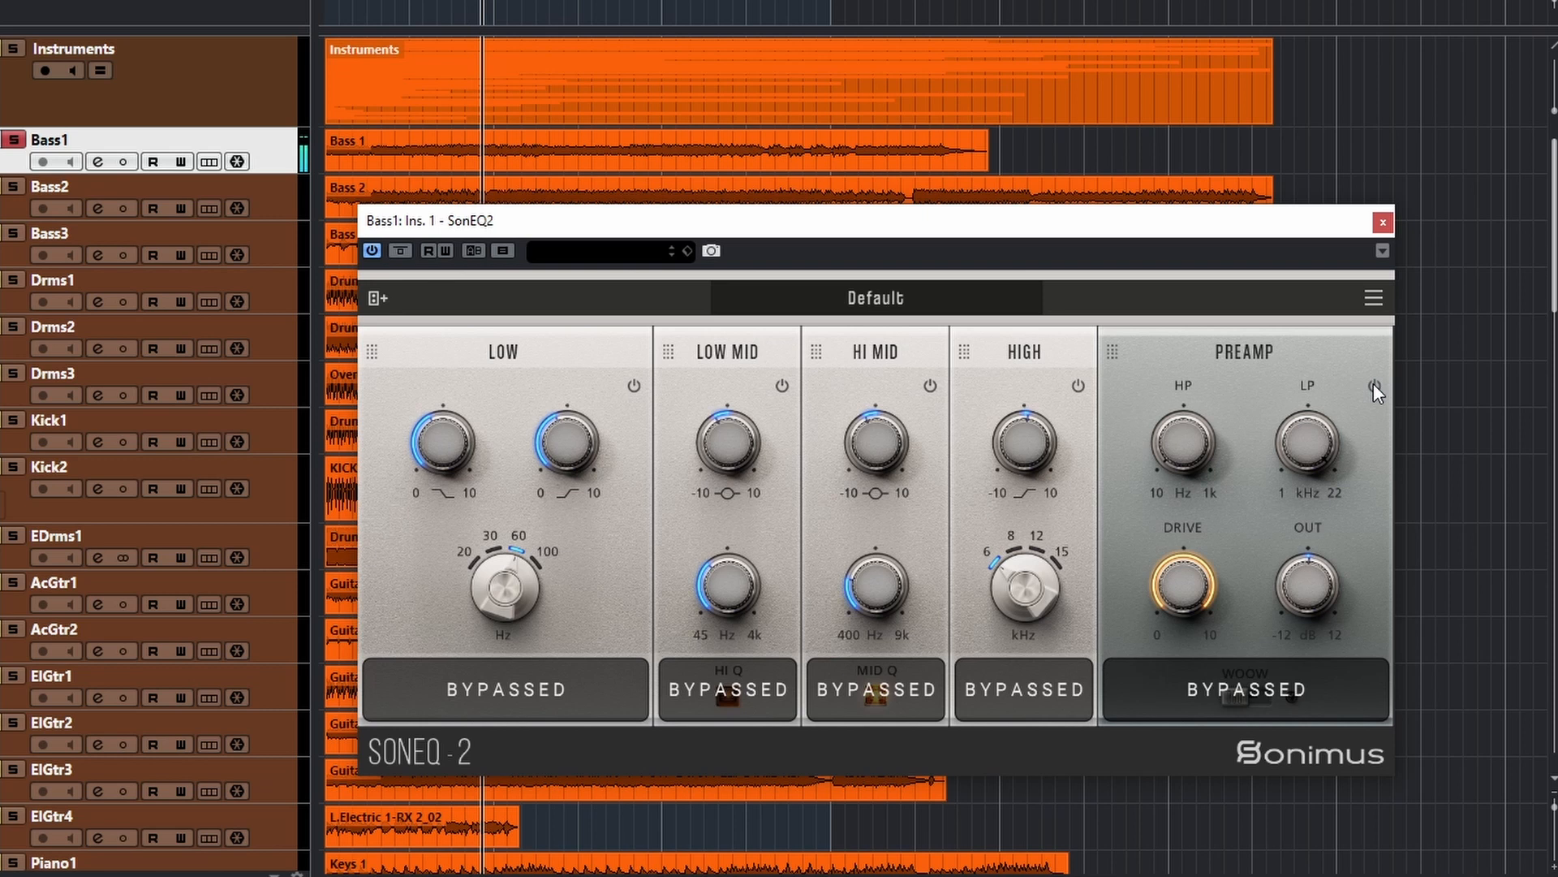
left_click(1373, 387)
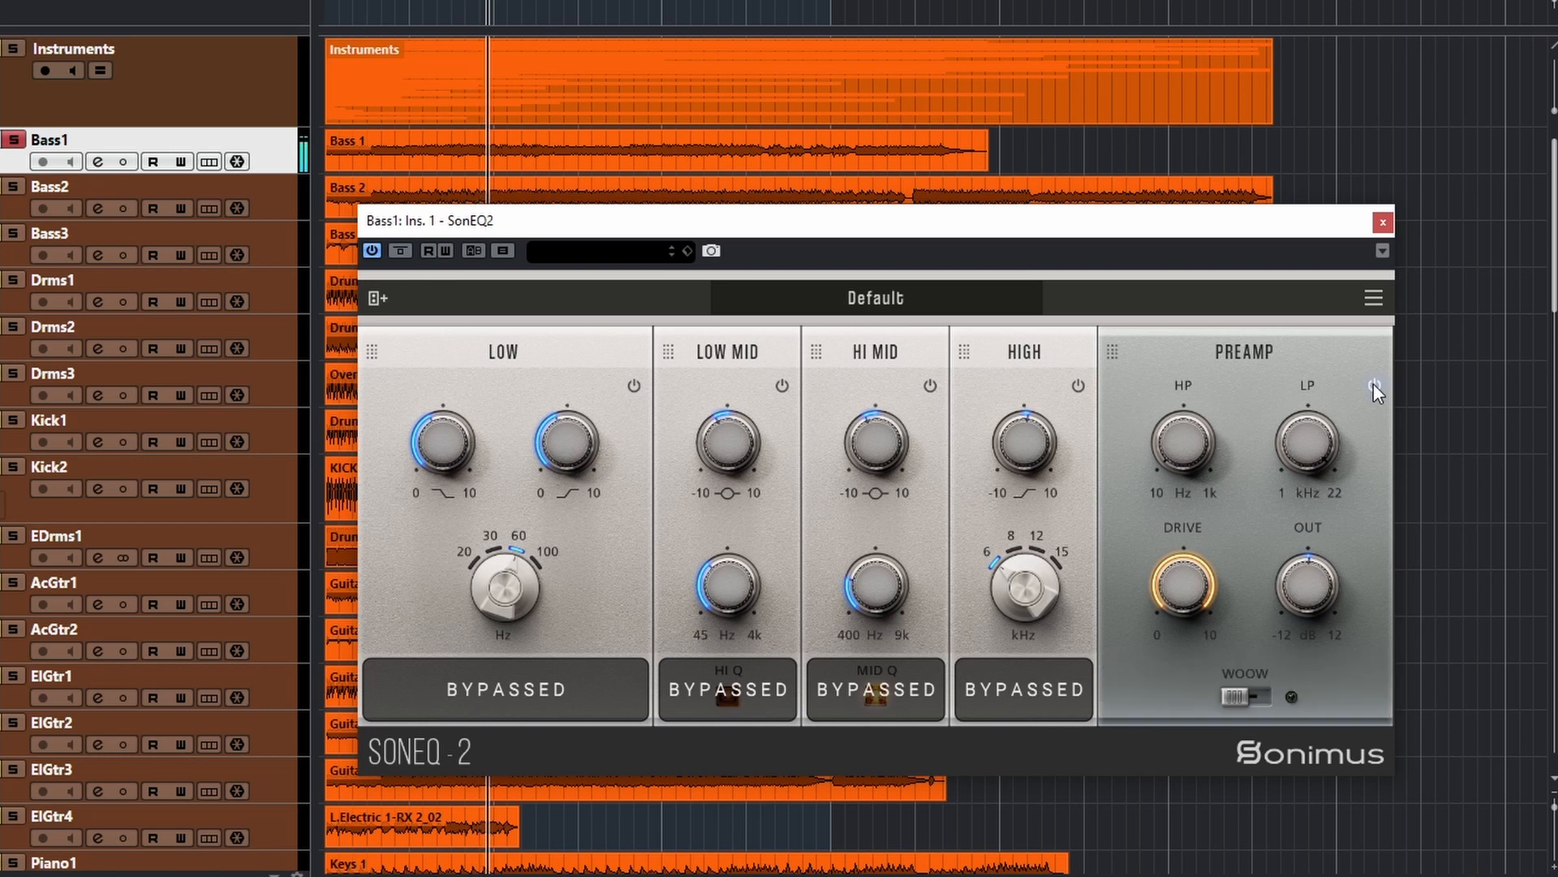
- Reduce the Preamp's drive to a low setting and try the WOOW switch on and back off
left_click_drag(1183, 584, 1211, 810)
left_click(1256, 698)
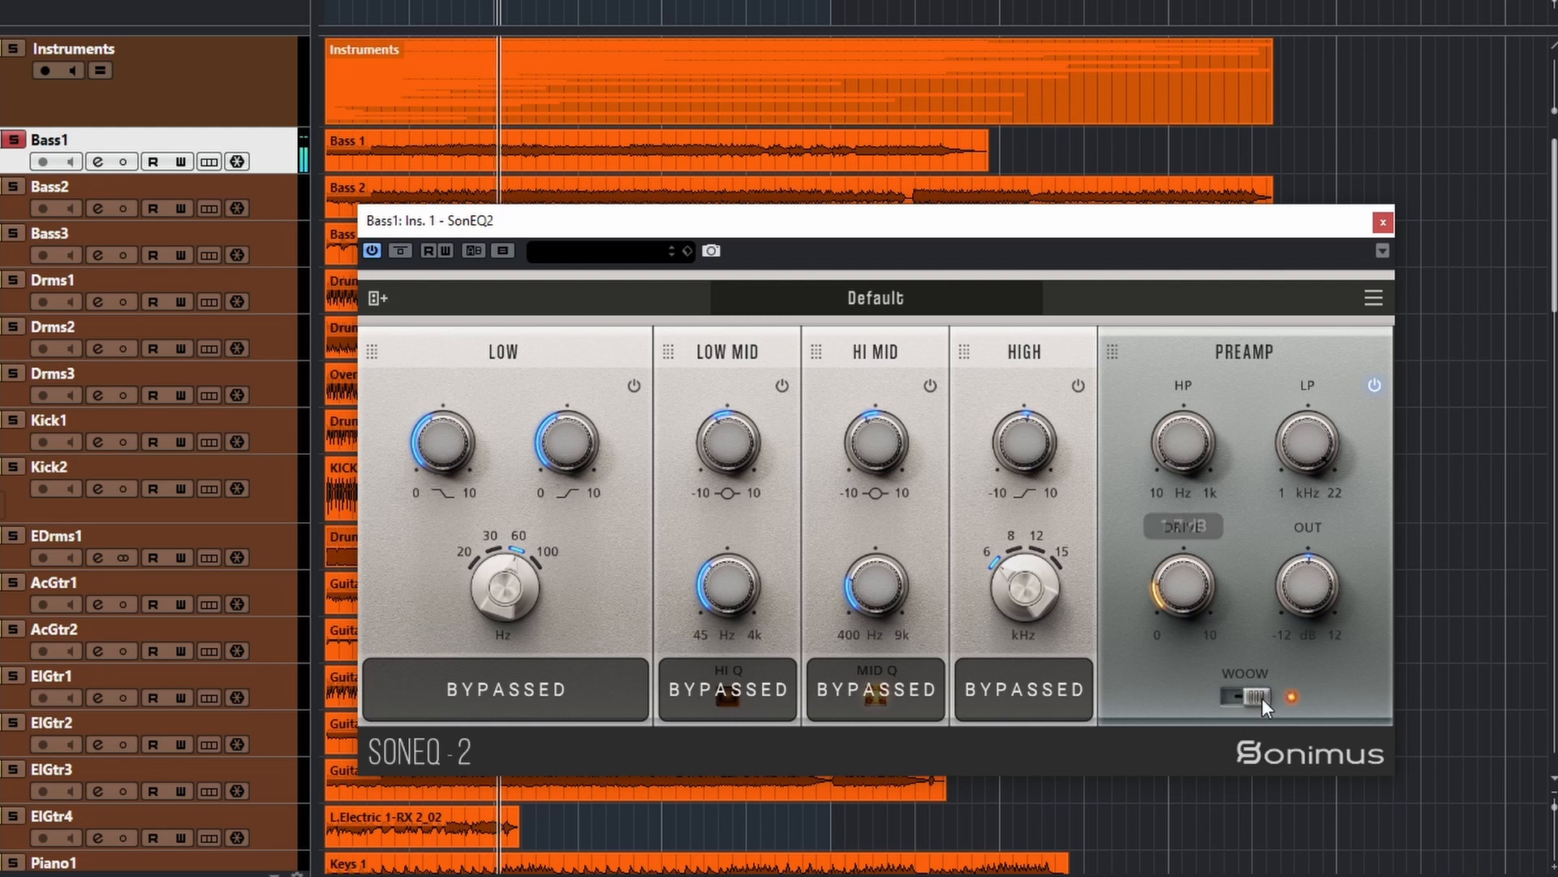
left_click(1233, 698)
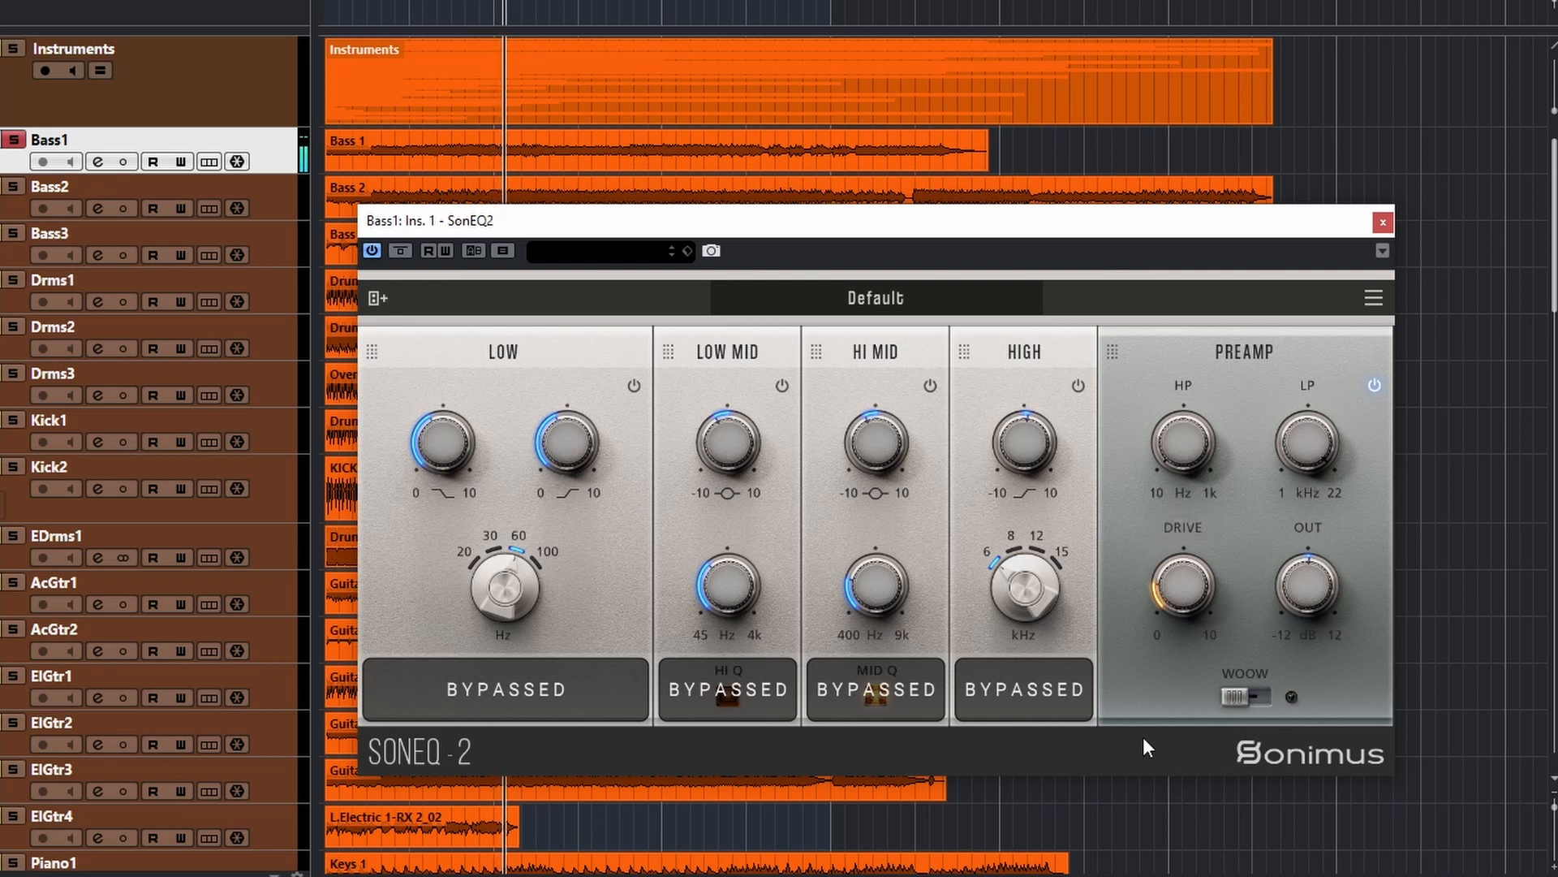
- Close the Bass1 equalizer and bring up SonEQ2 on the Song3 track, placing its window near the middle of the arrangement
left_click(1382, 222)
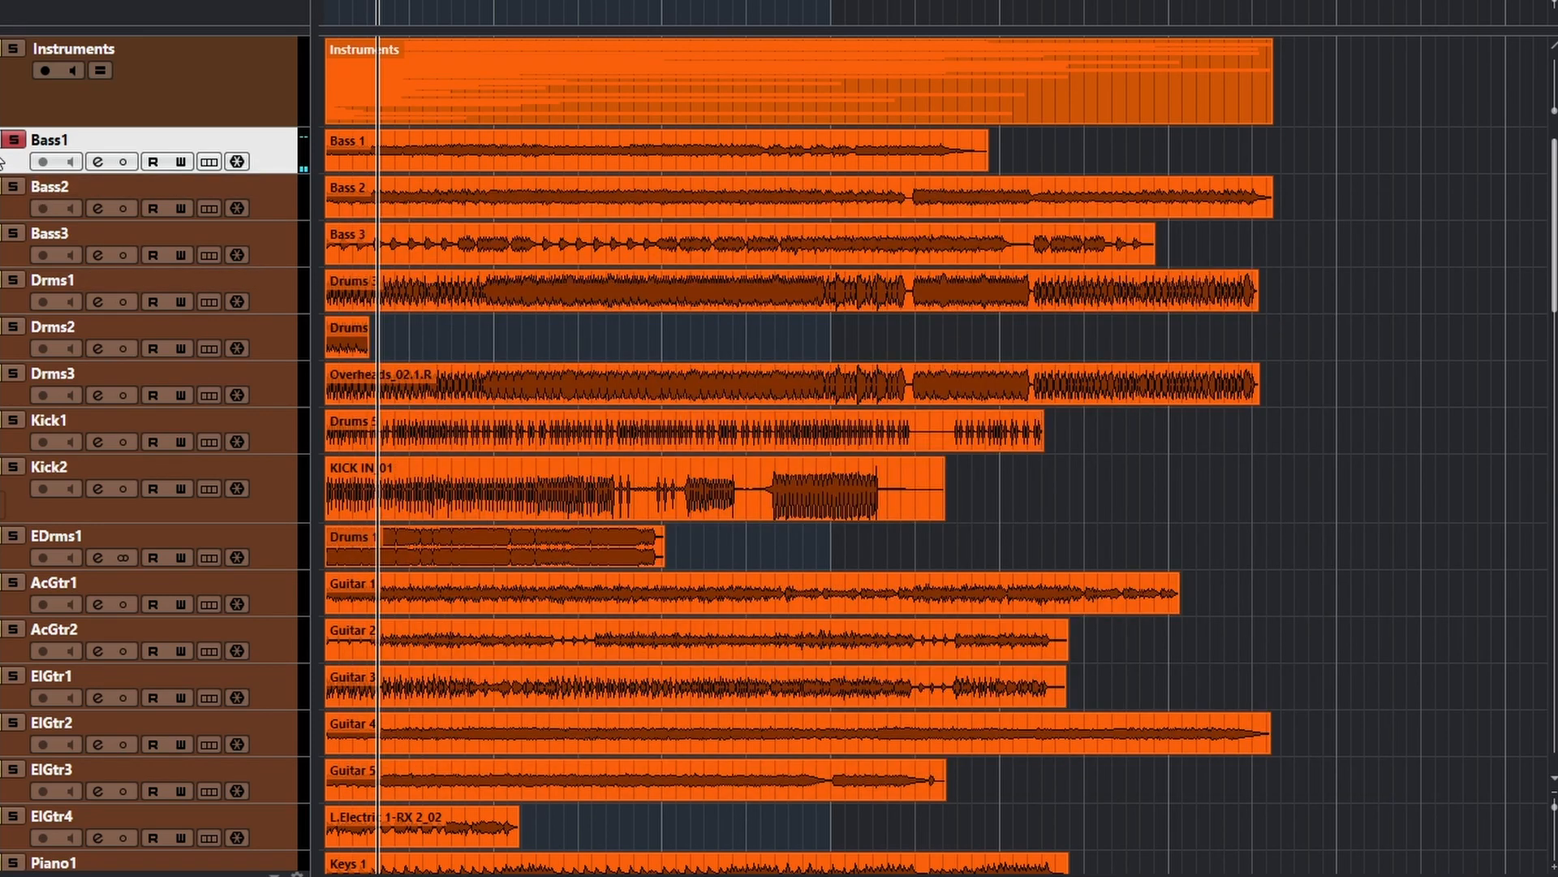
scroll(581, 627, "down", 20)
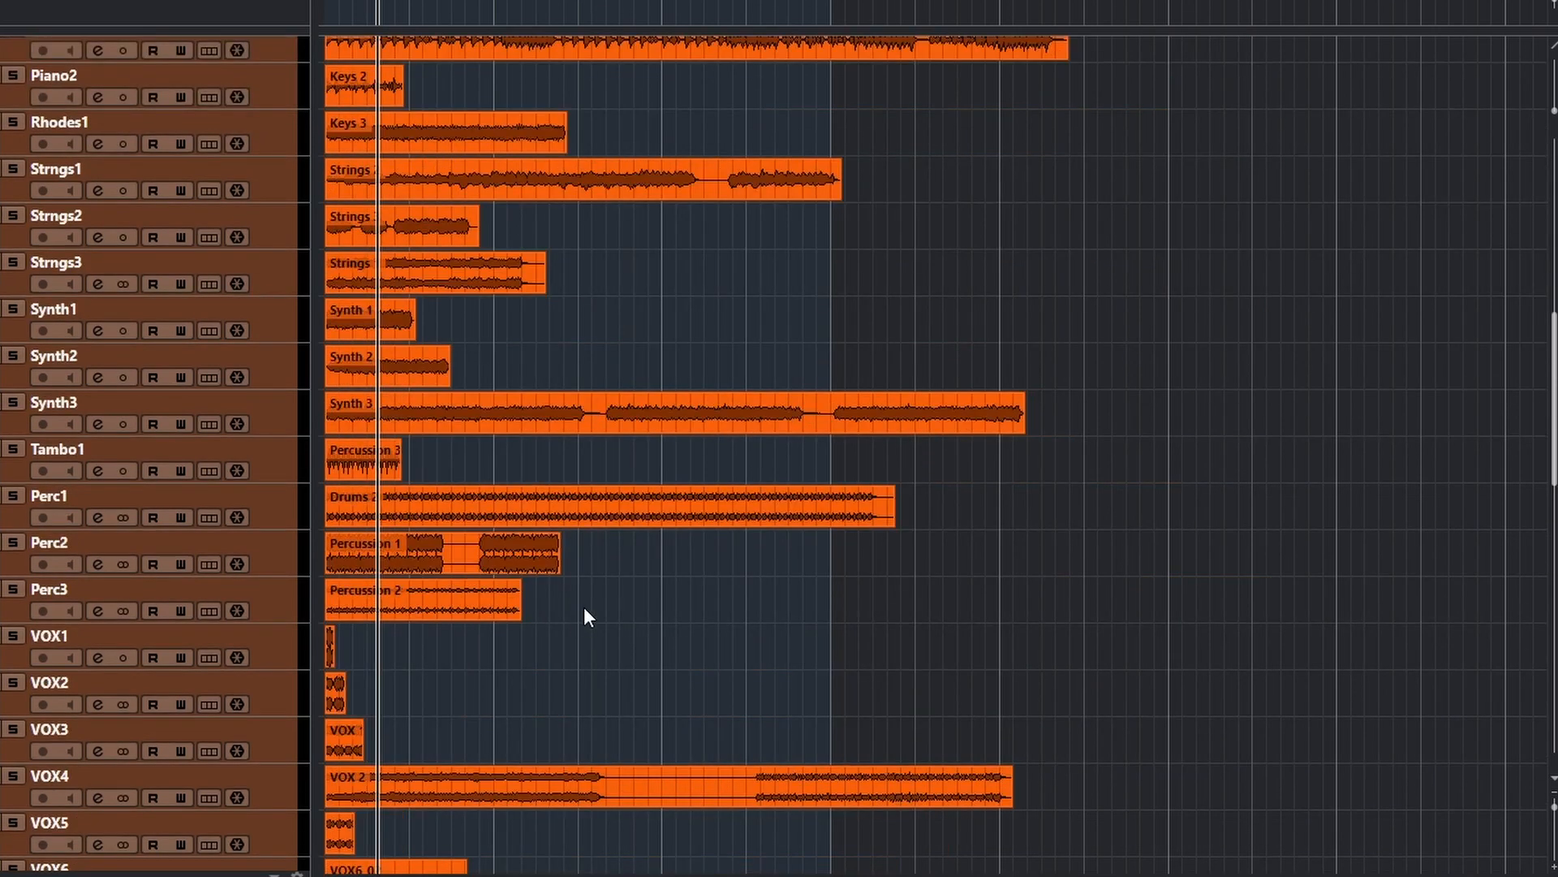
scroll(597, 625, "up", 5)
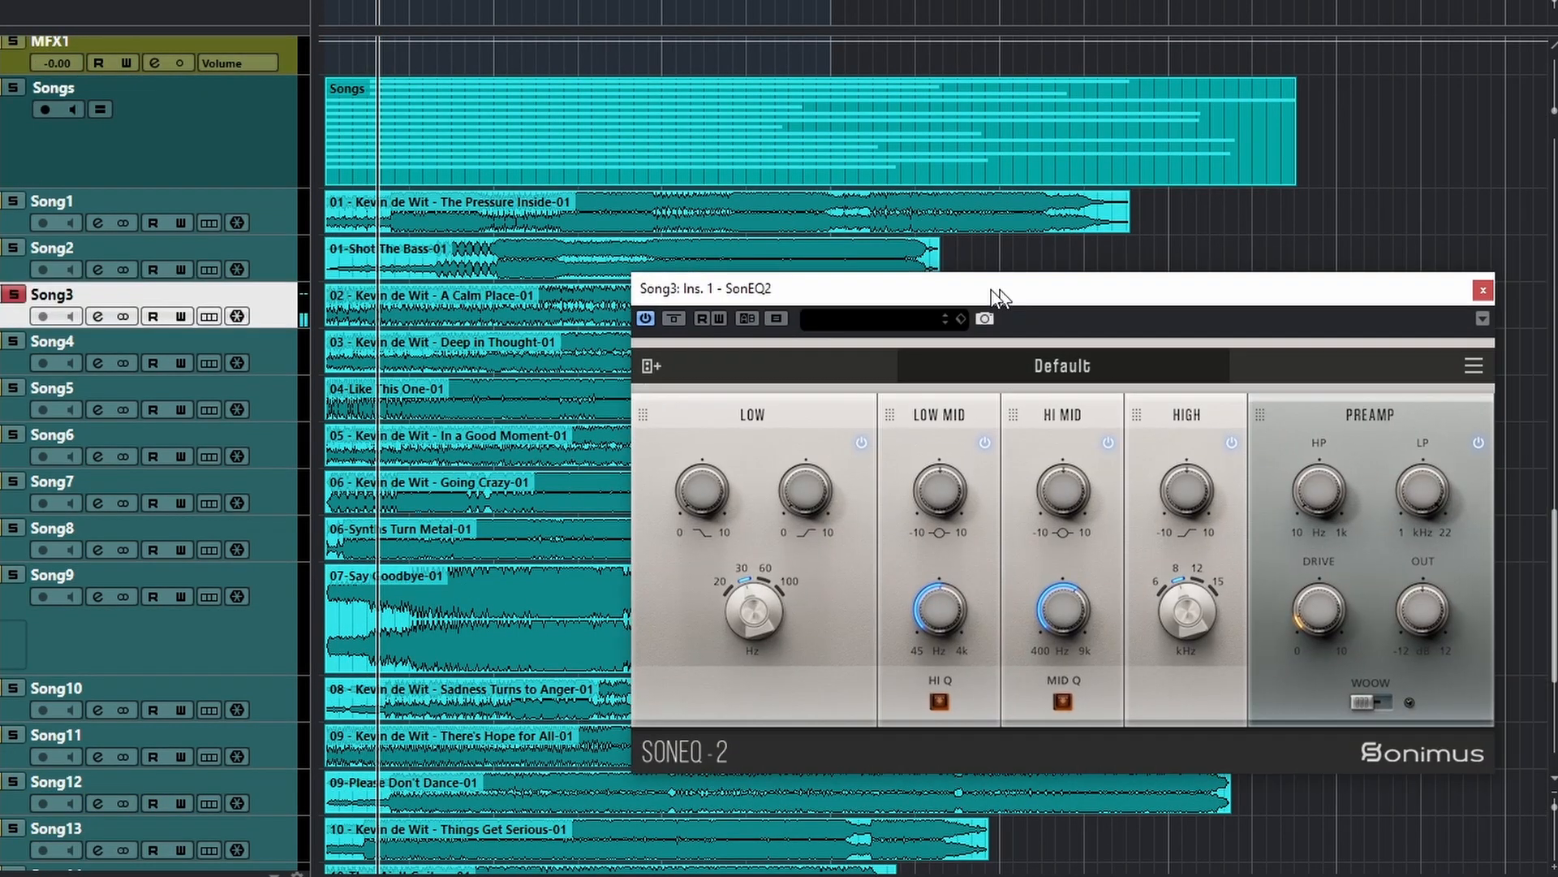
left_click_drag(992, 289, 864, 255)
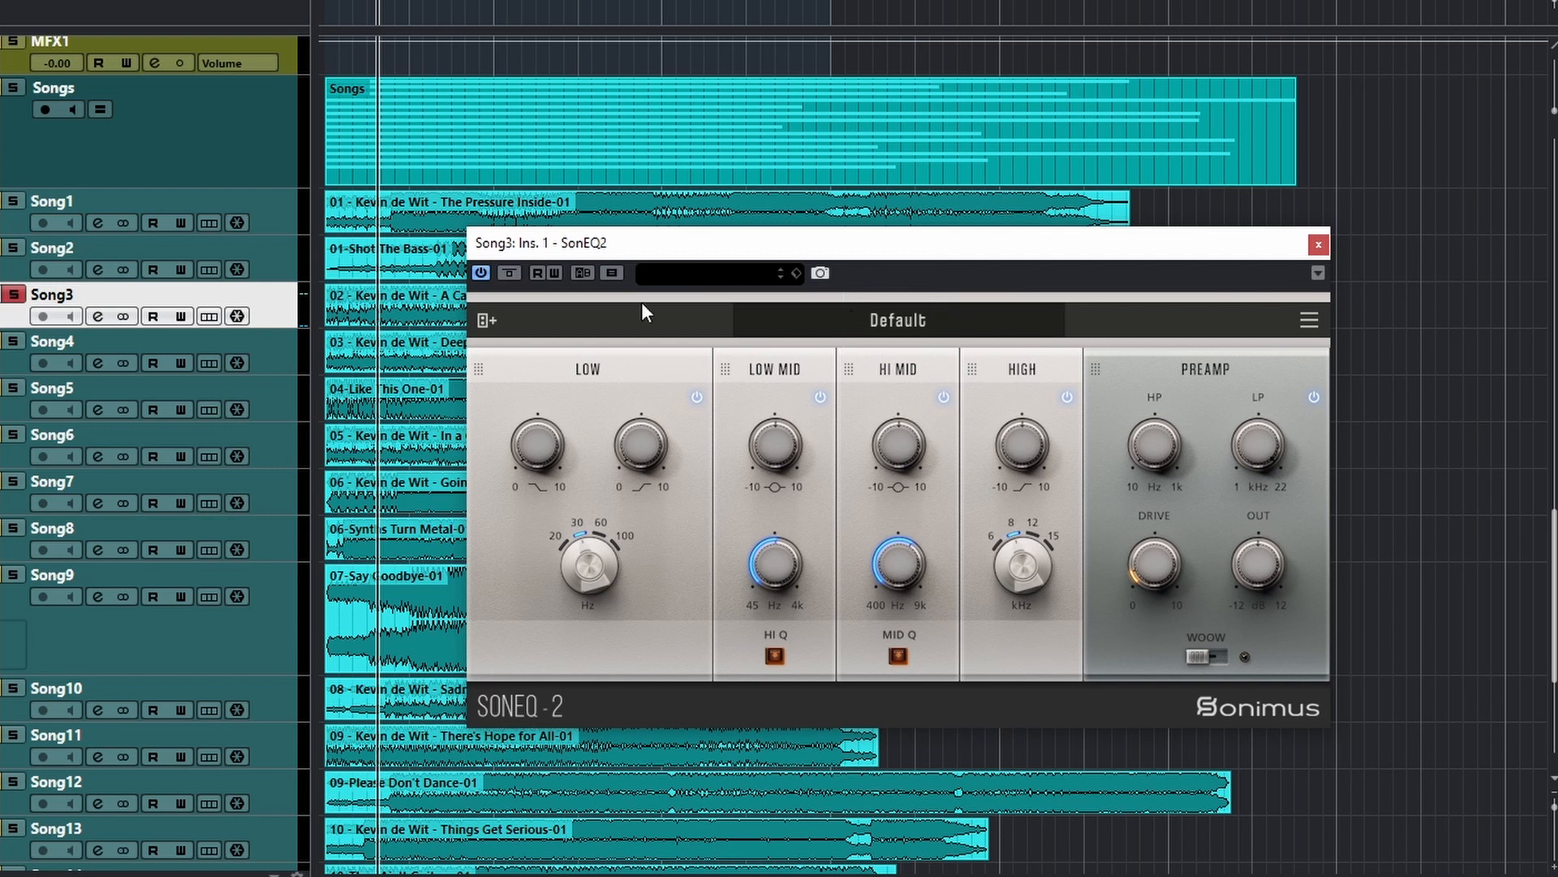
- Compare Song3 with the default SonEQ2 bypassed and active during playback, leaving the plugin active
left_click(506, 273)
left_click_drag(786, 247, 803, 290)
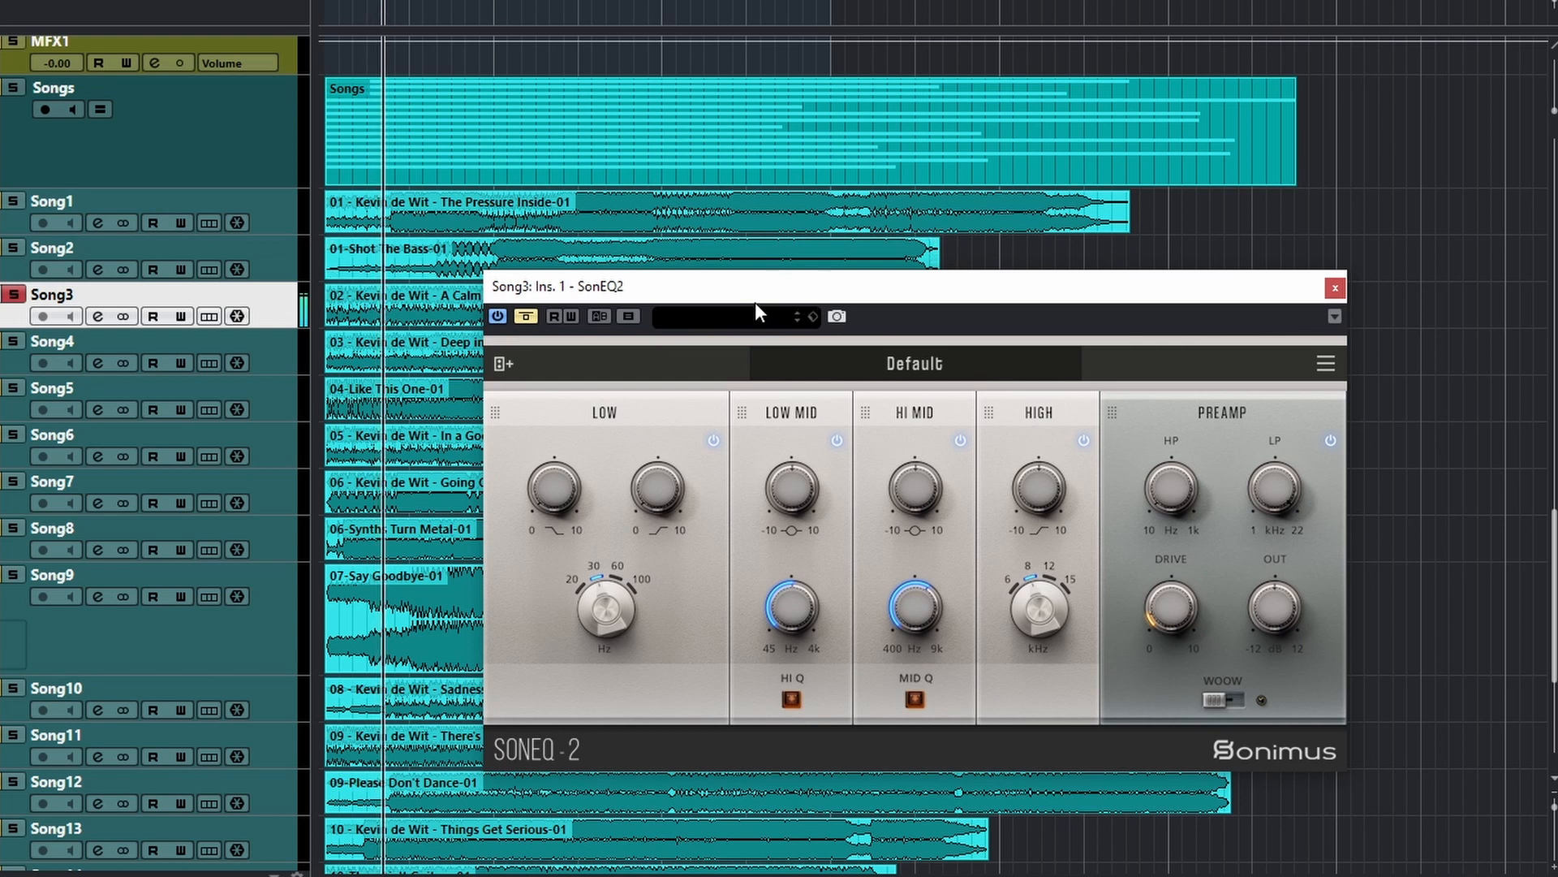
left_click(527, 317)
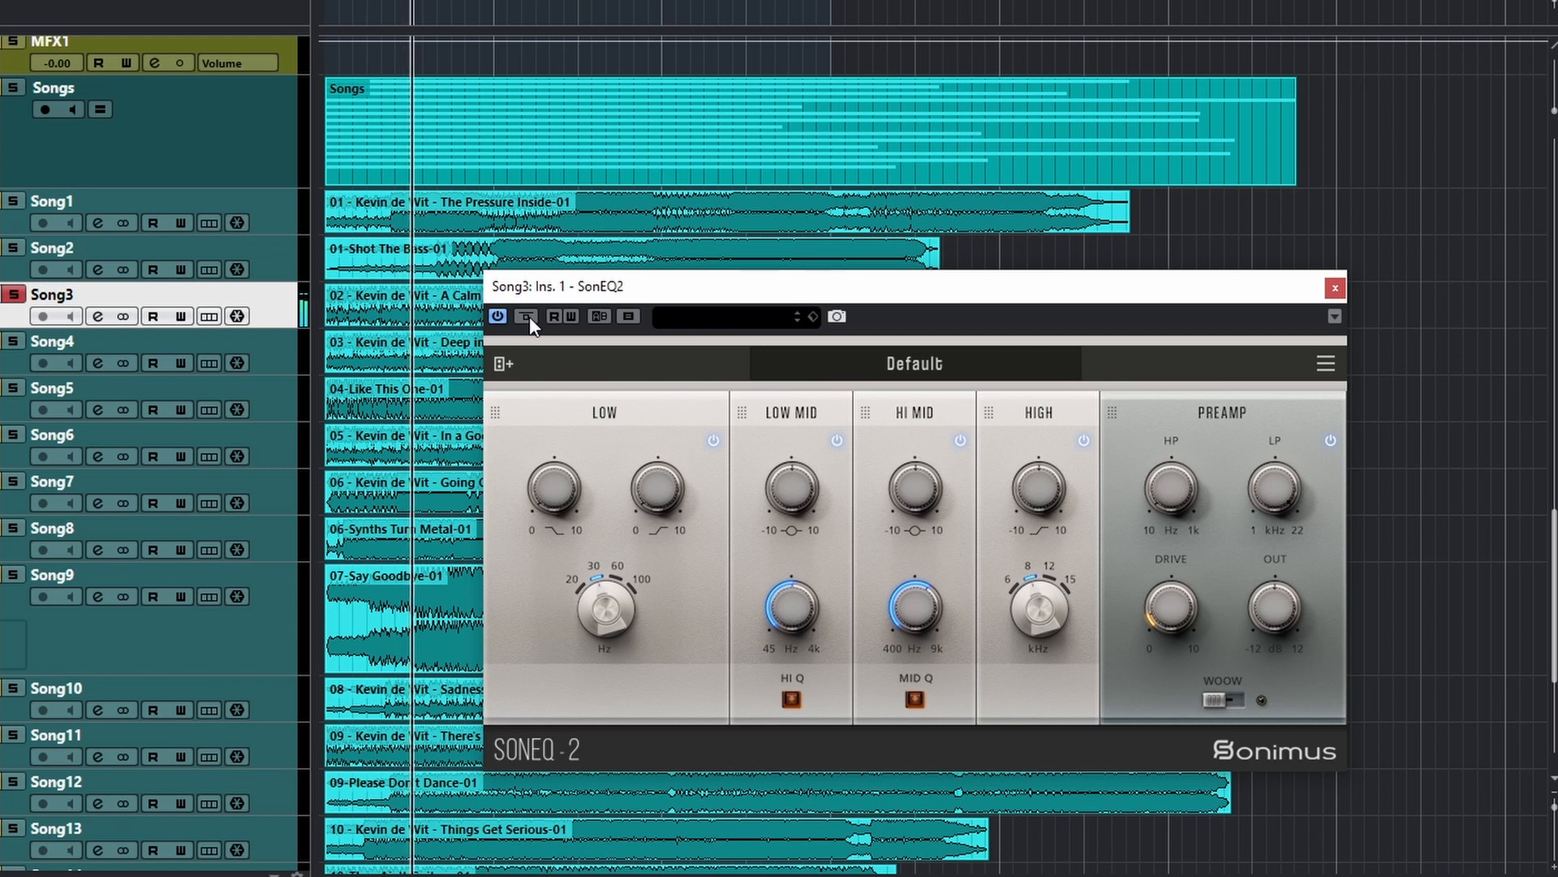
left_click(527, 316)
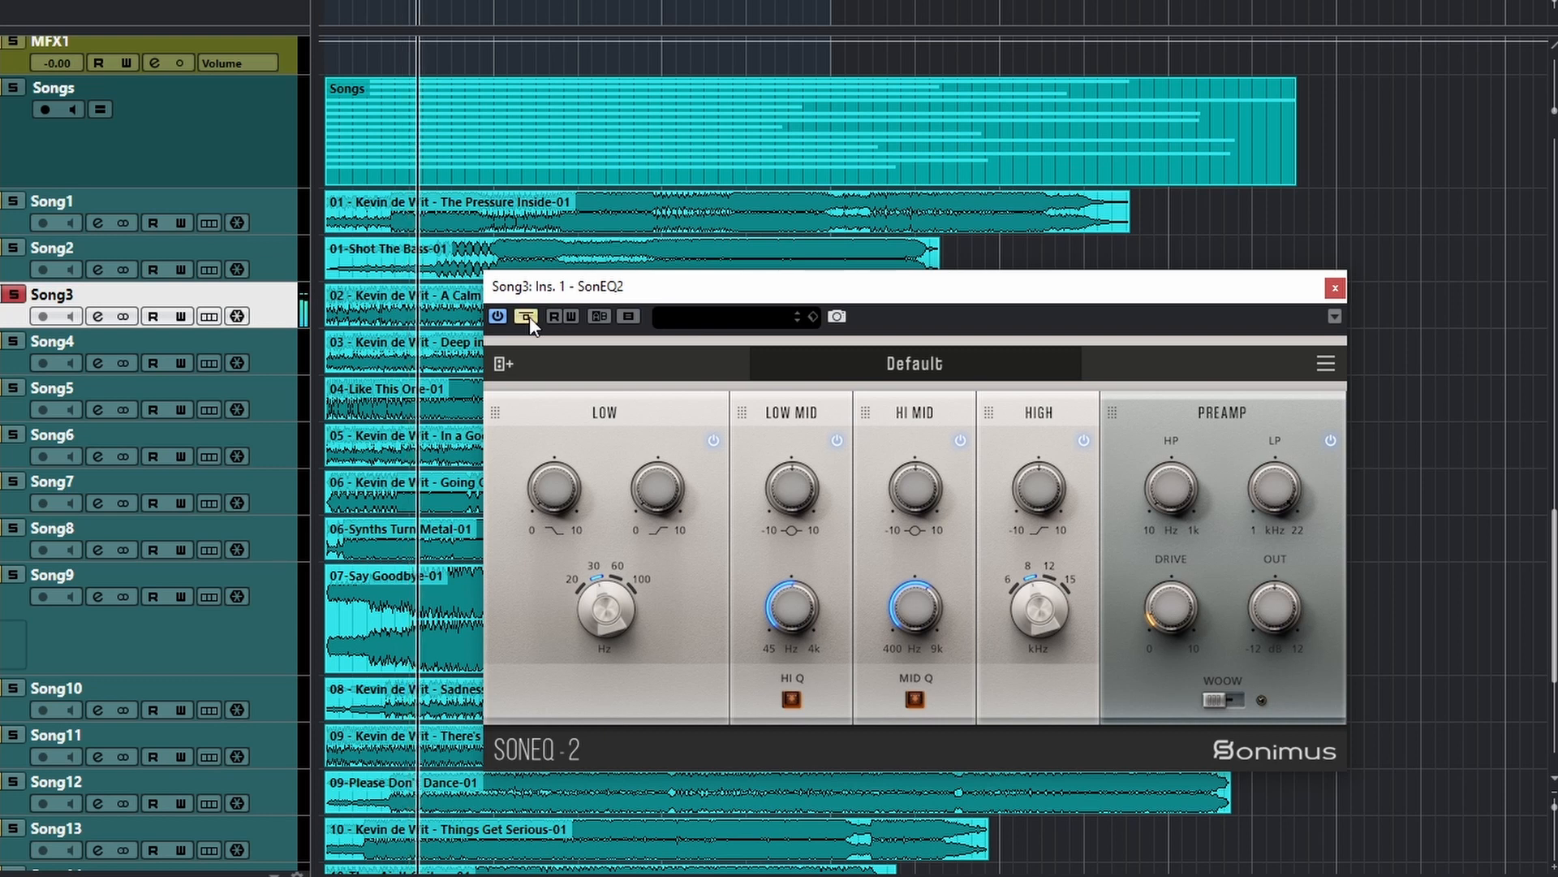
left_click(528, 316)
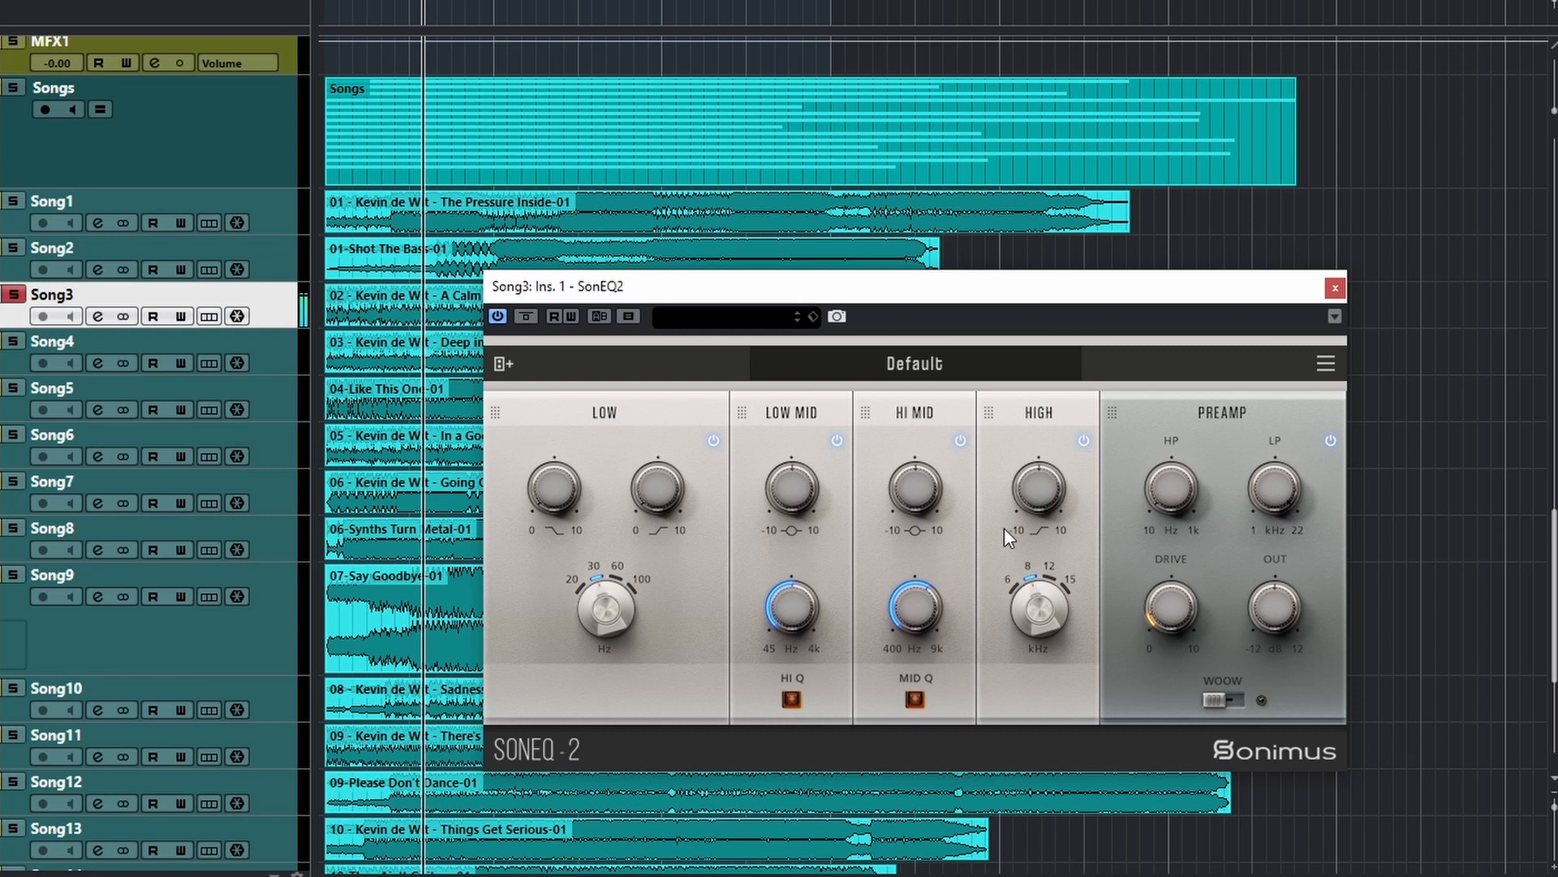
- Toggle the Preamp's bypass on Song3, leaving it active, and sweep its drive up to 10.0 dB and down to off
left_click(1331, 440)
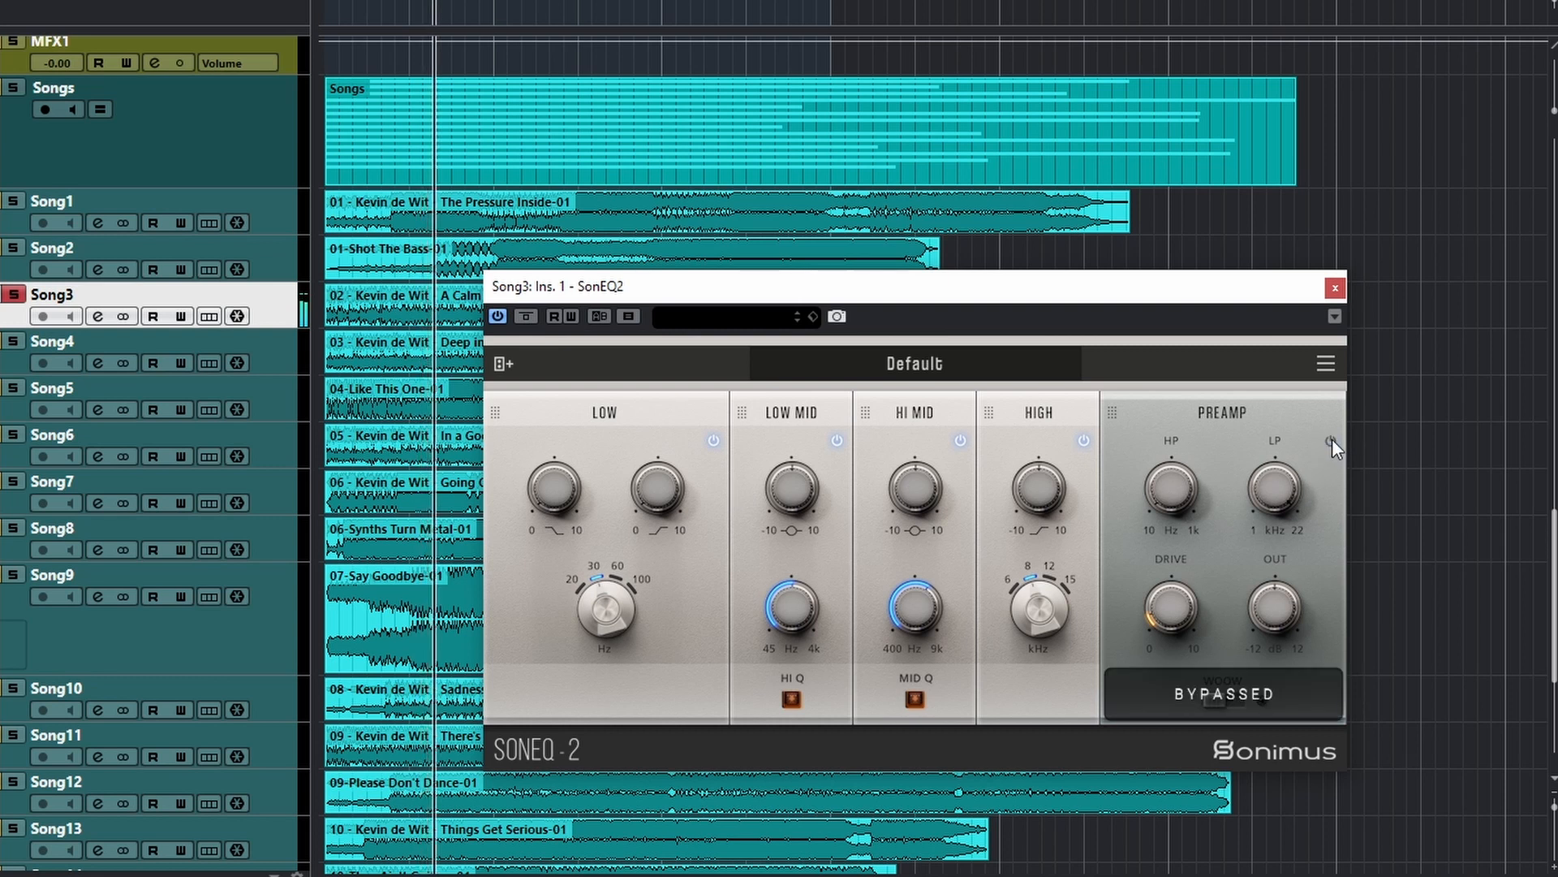
left_click(1331, 441)
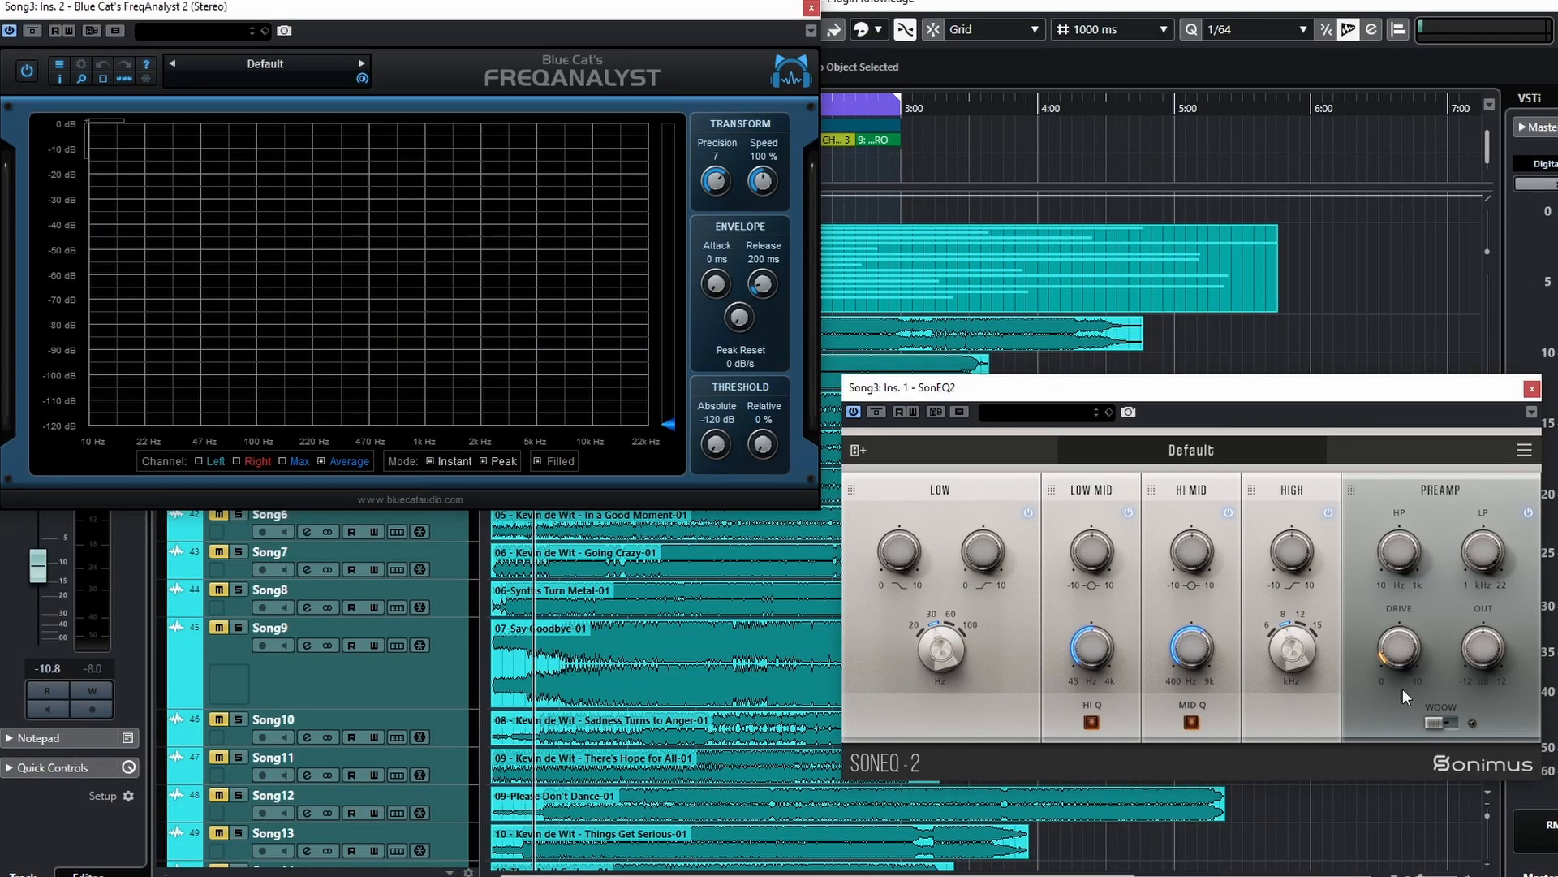
left_click_drag(1360, 572, 1370, 424)
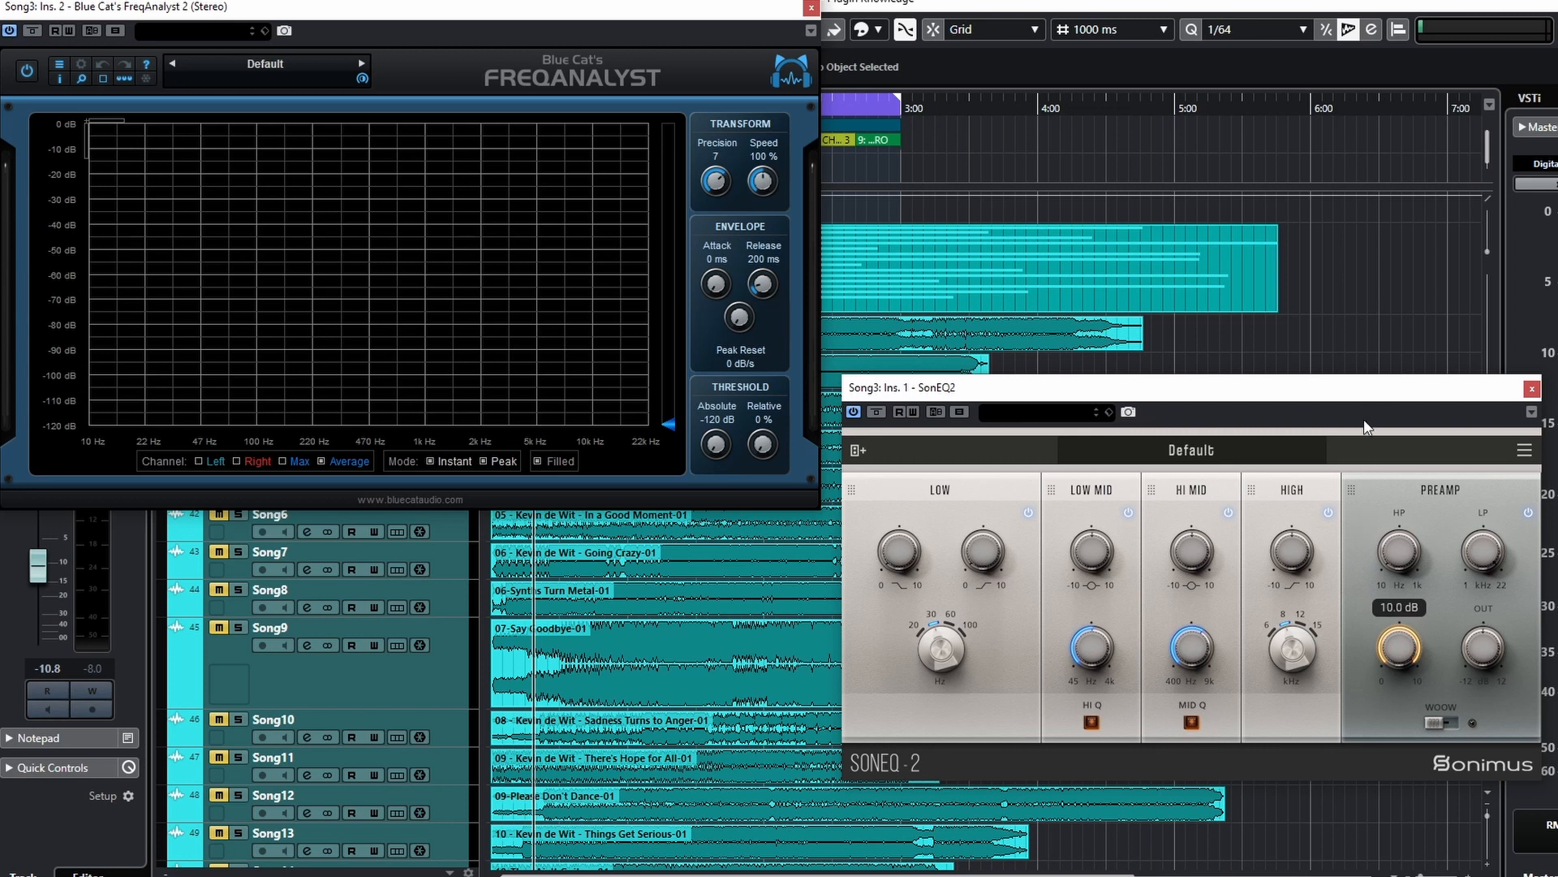
left_click_drag(1395, 641, 1388, 860)
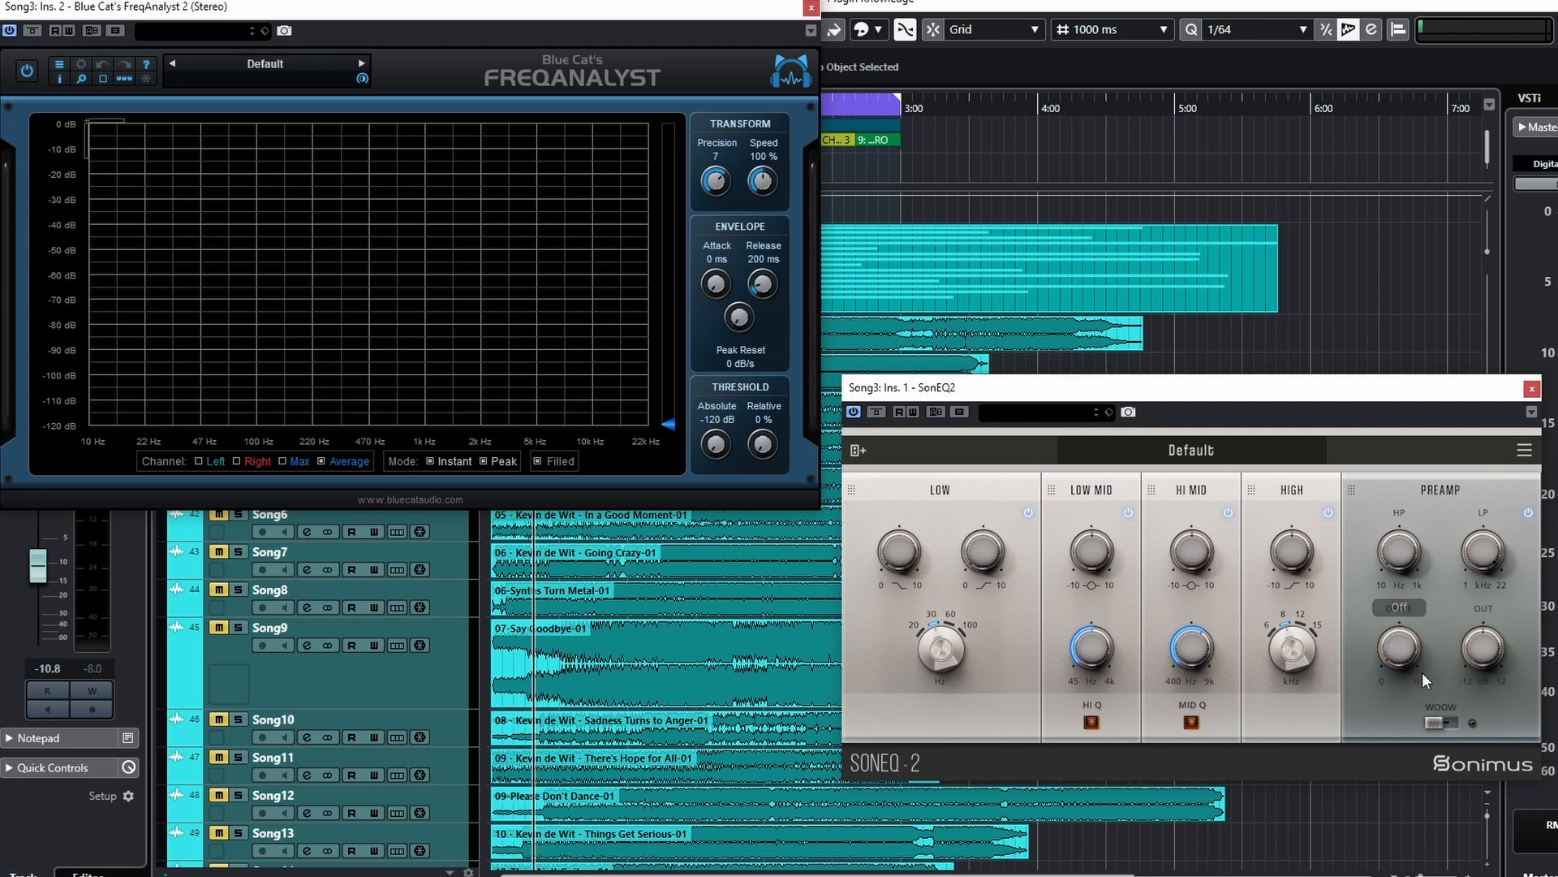
- Play Song3 with the Preamp's drive raised to maximum, and restore the Default preset before stopping playback
key("space")
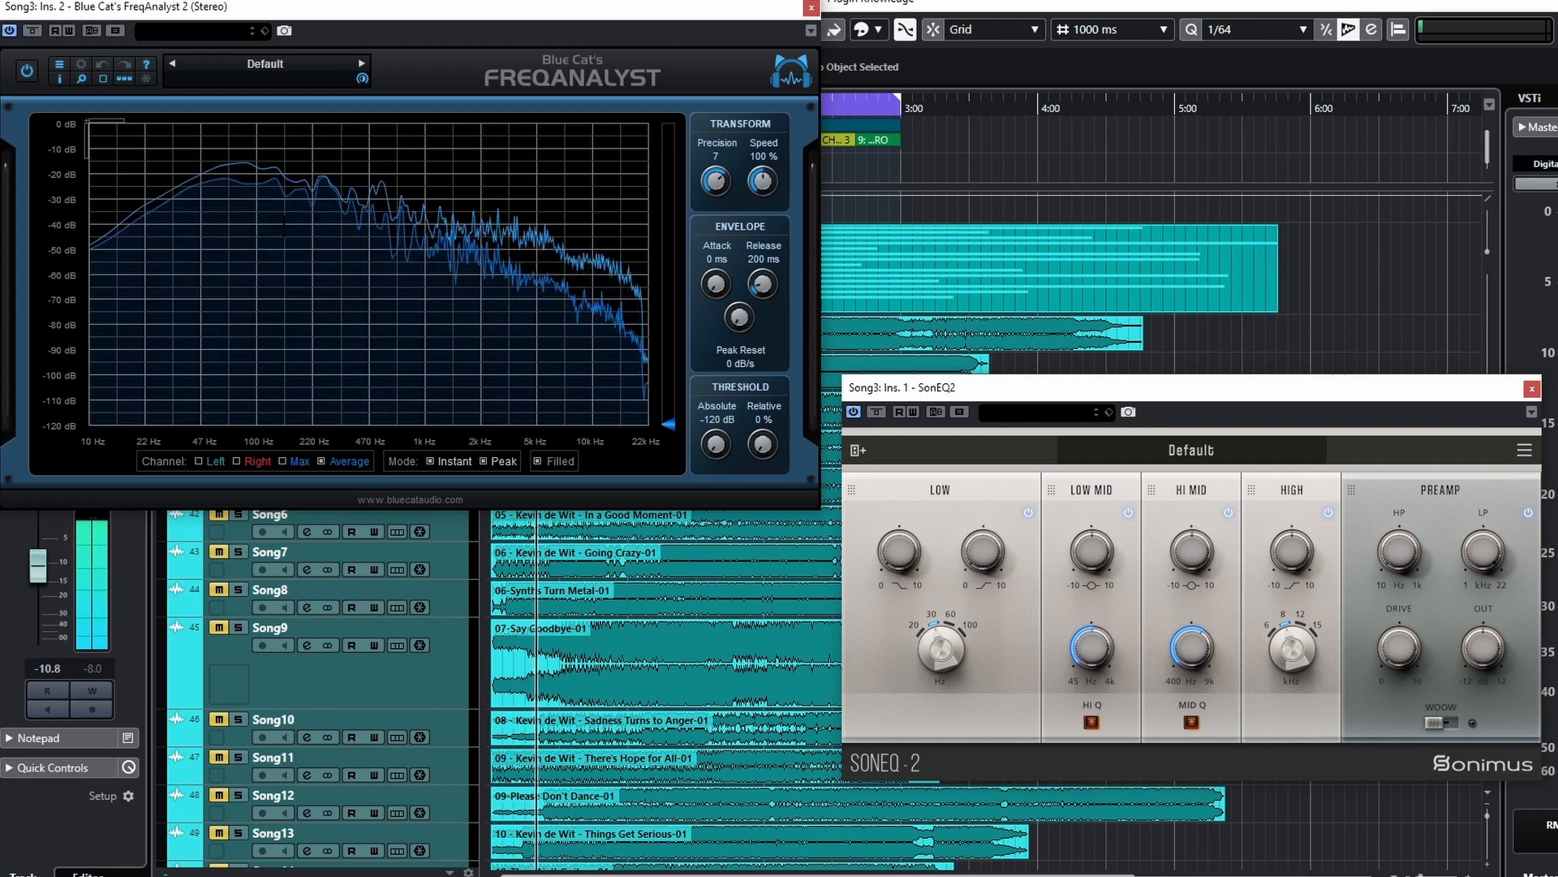
left_click_drag(1398, 664, 1373, 534)
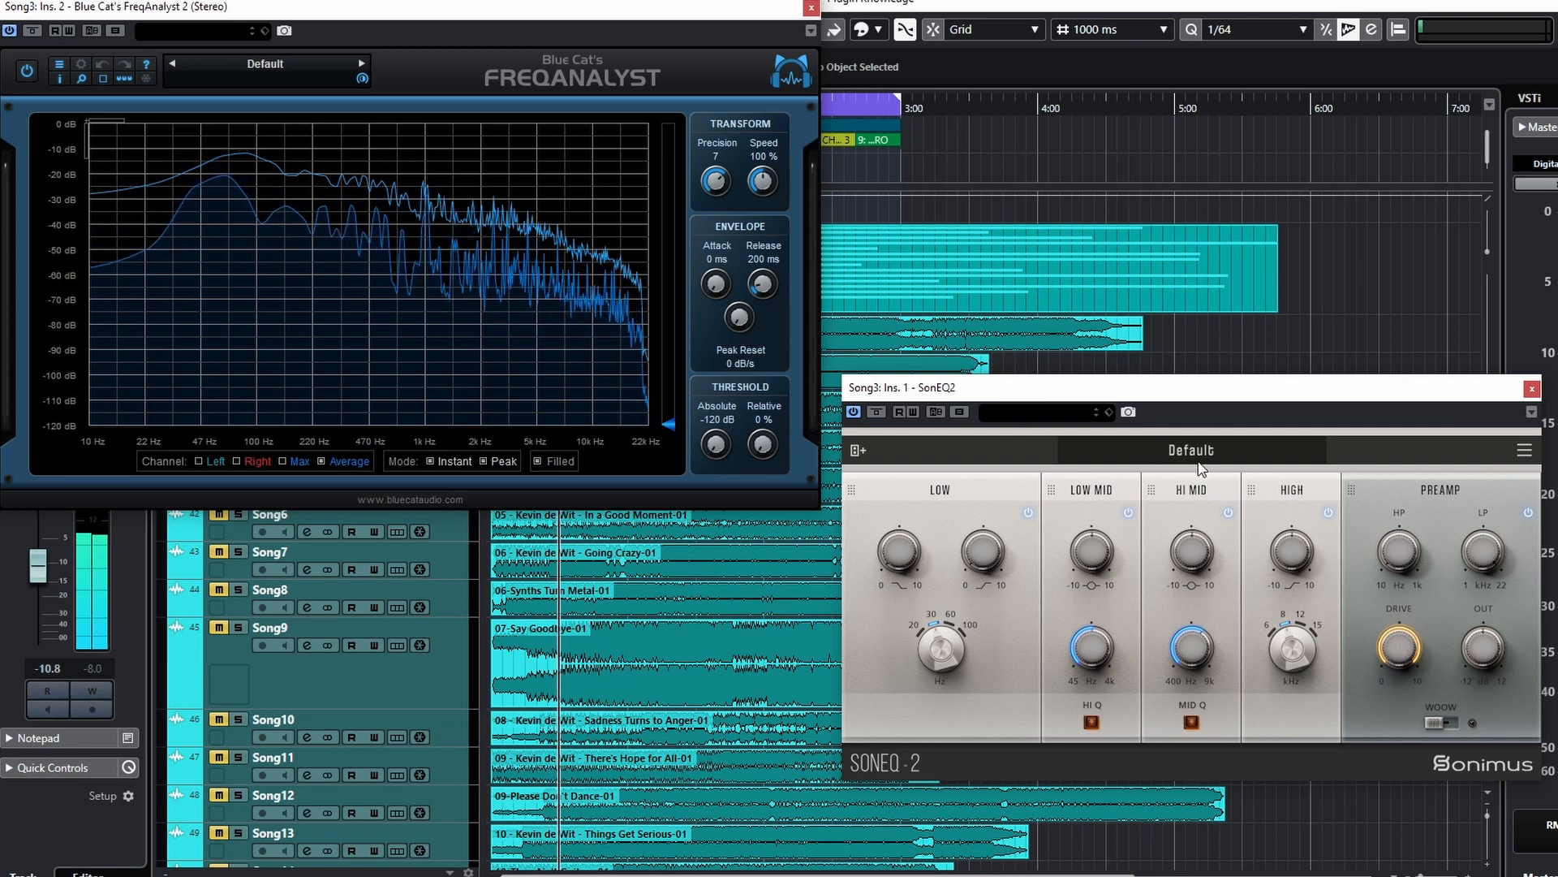
left_click(1065, 453)
left_click(1114, 616)
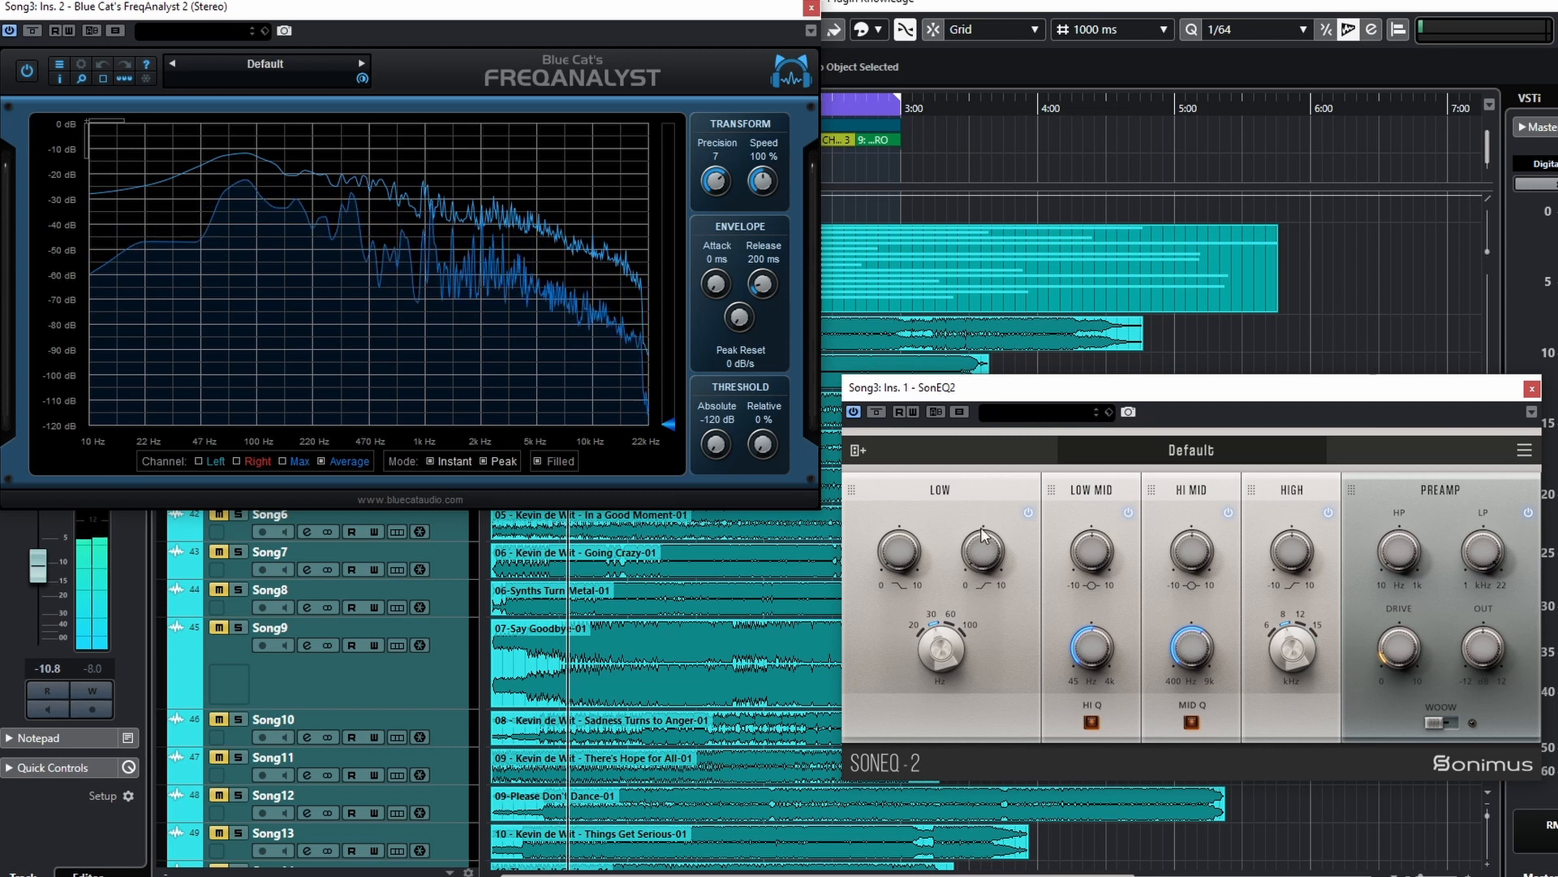
key("space")
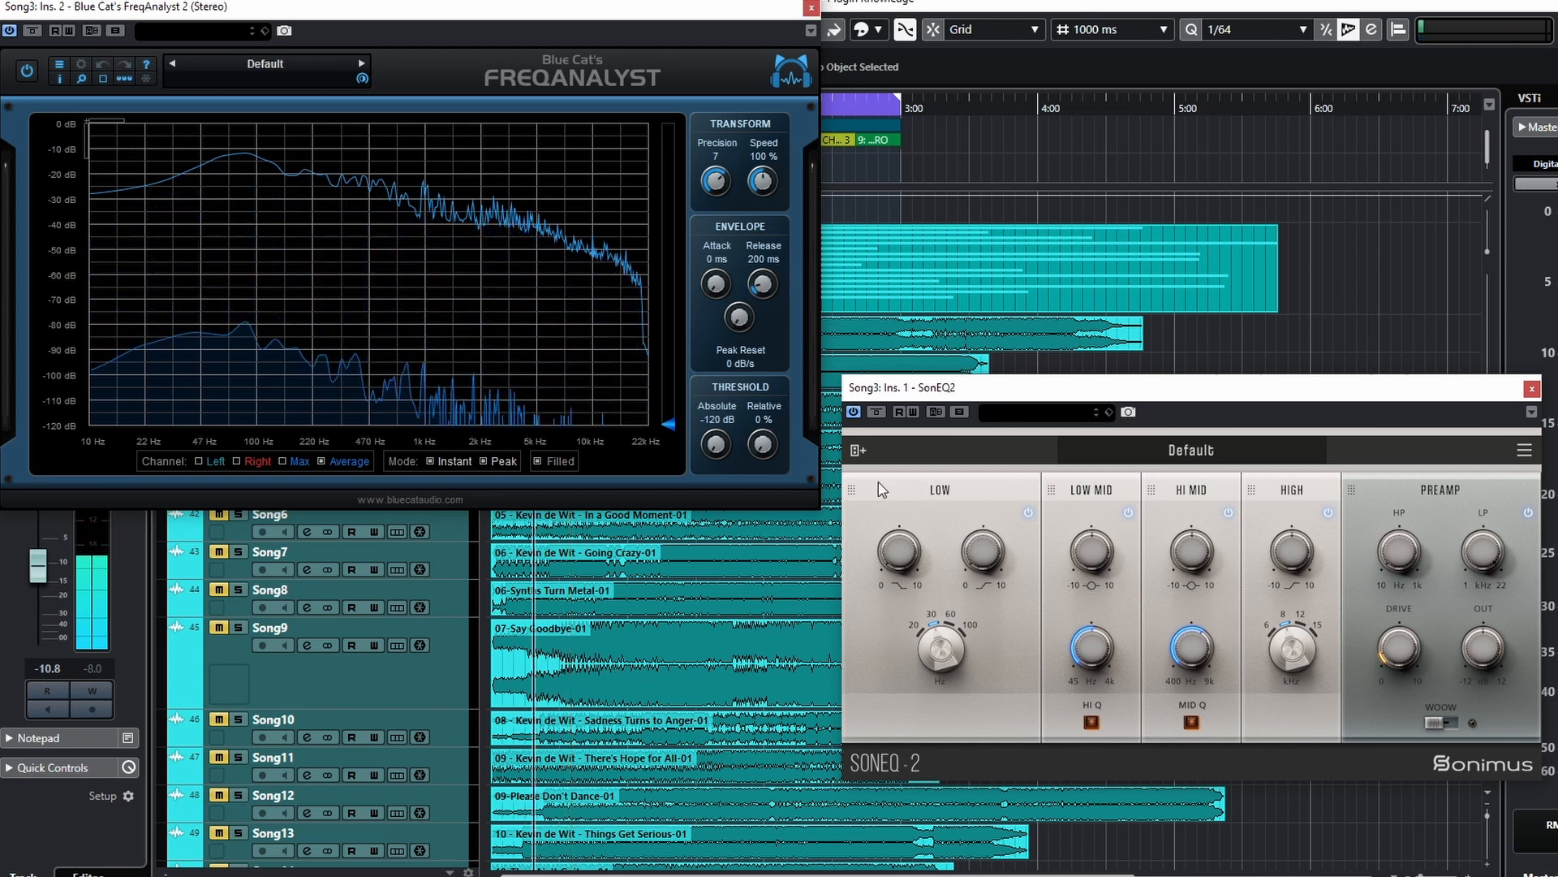
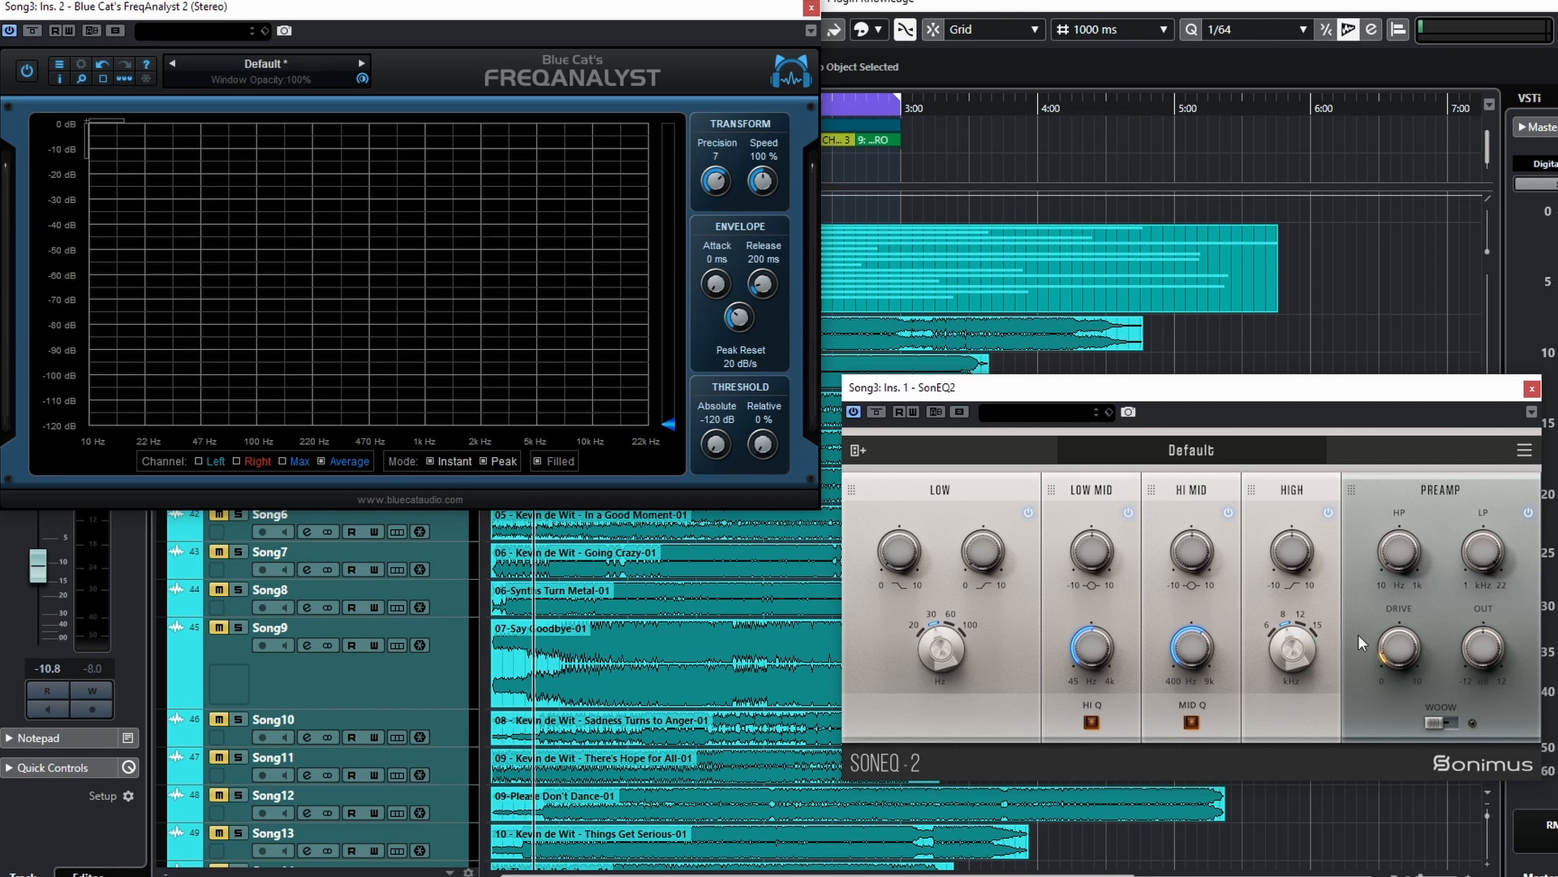
- Try higher settings for the Preamp's drive and output, and reset both controls to their defaults
left_click_drag(1391, 655, 1433, 584)
left_click_drag(1489, 659, 1484, 509)
double_click(1484, 665)
double_click(1397, 651)
- Play Song3 with SonEQ2 reactivated, and bypass the Low, Low Mid, Hi Mid and High bands
key("space")
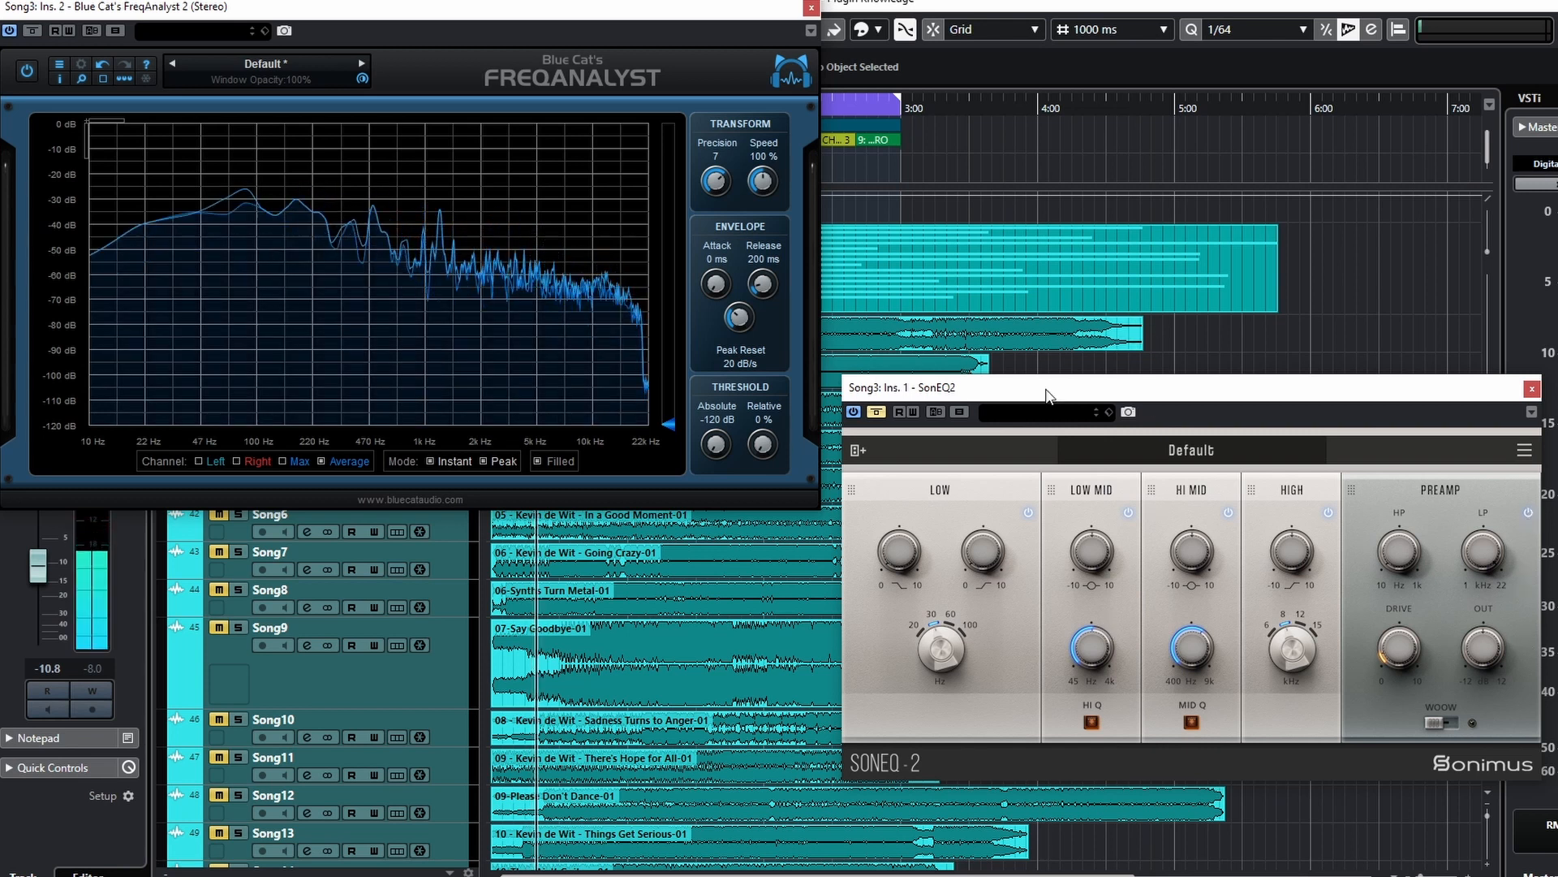
left_click(877, 412)
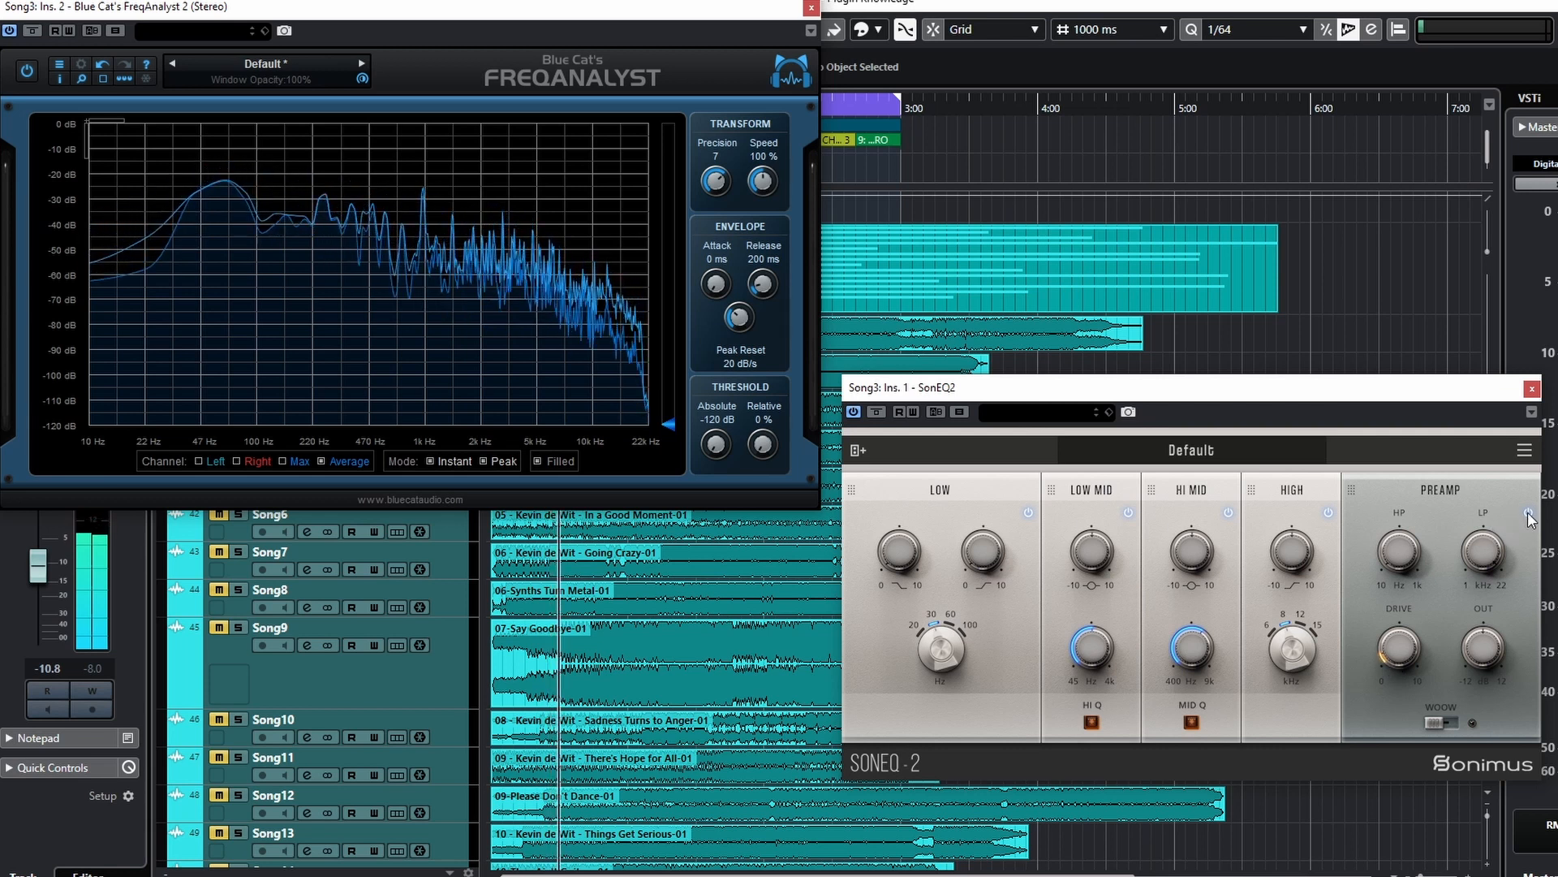
left_click(1028, 513)
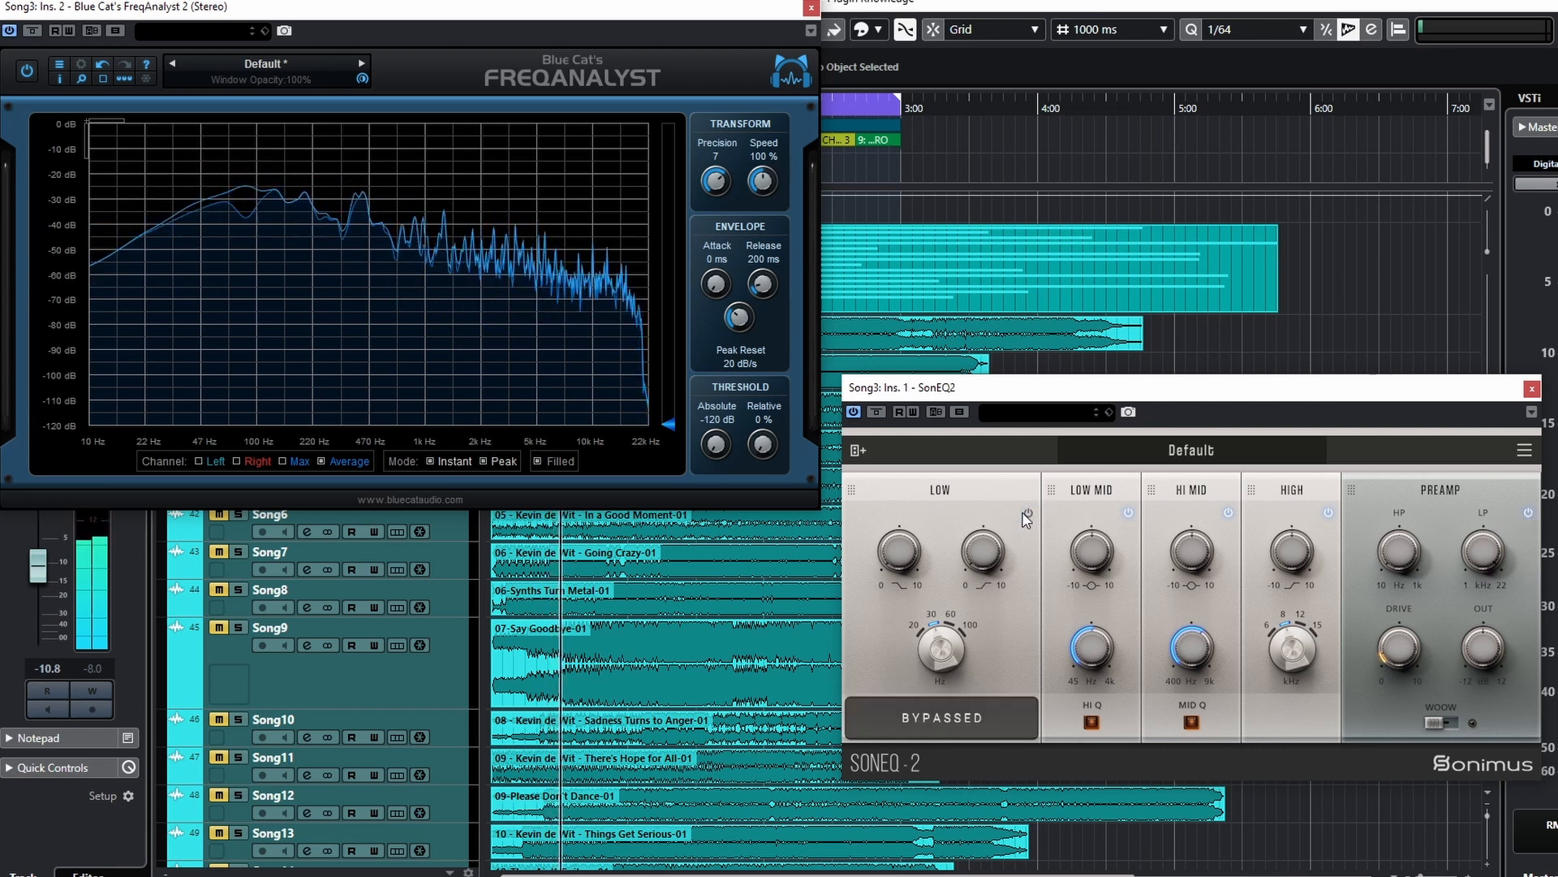
left_click(1130, 513)
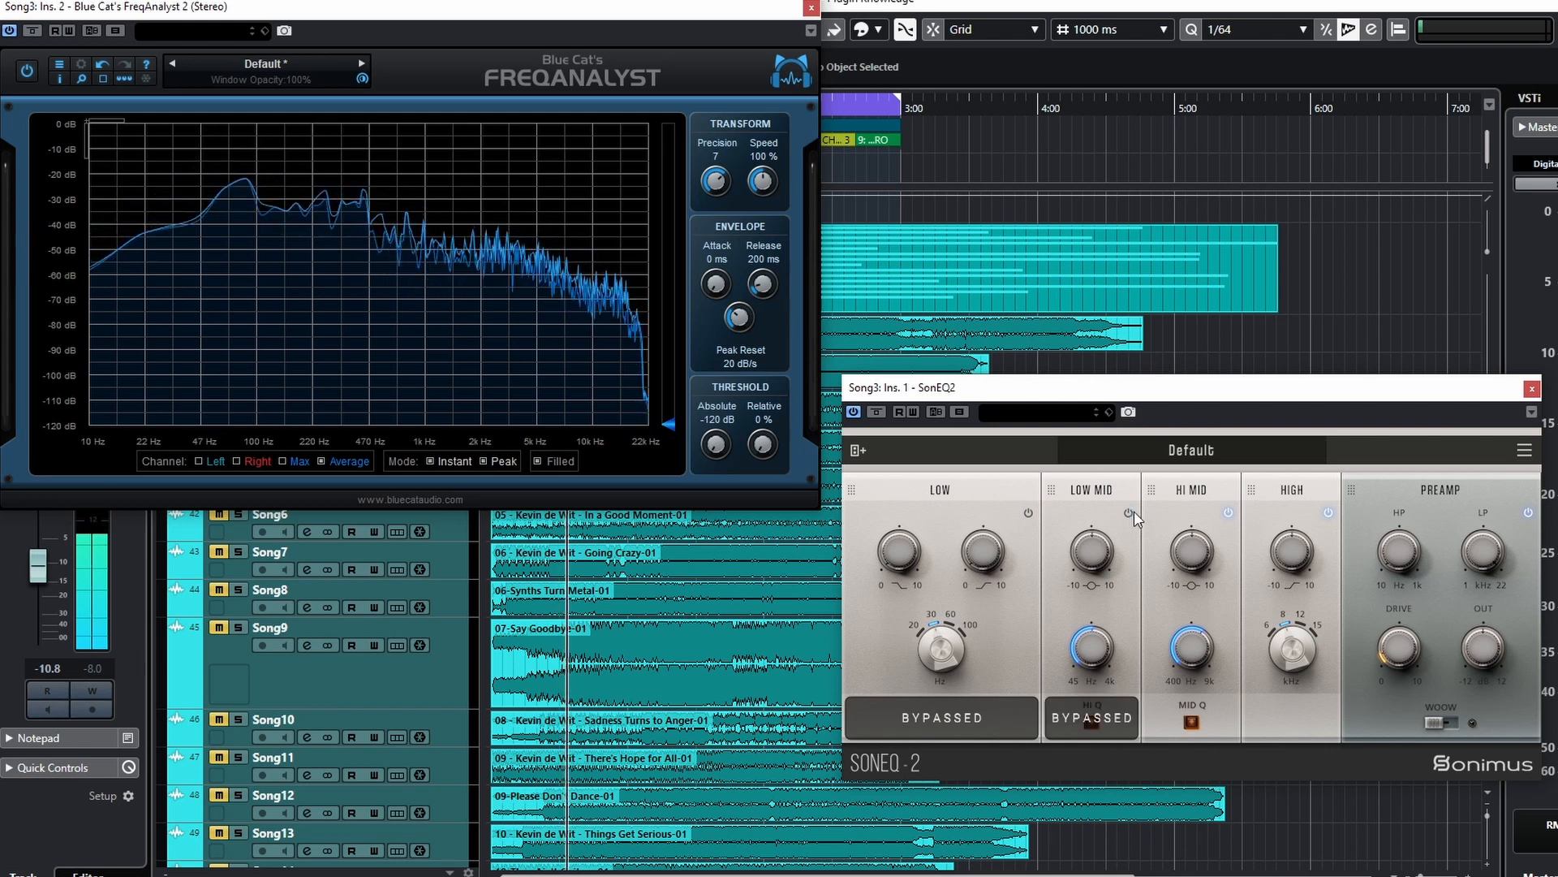
left_click(1229, 514)
left_click(1328, 512)
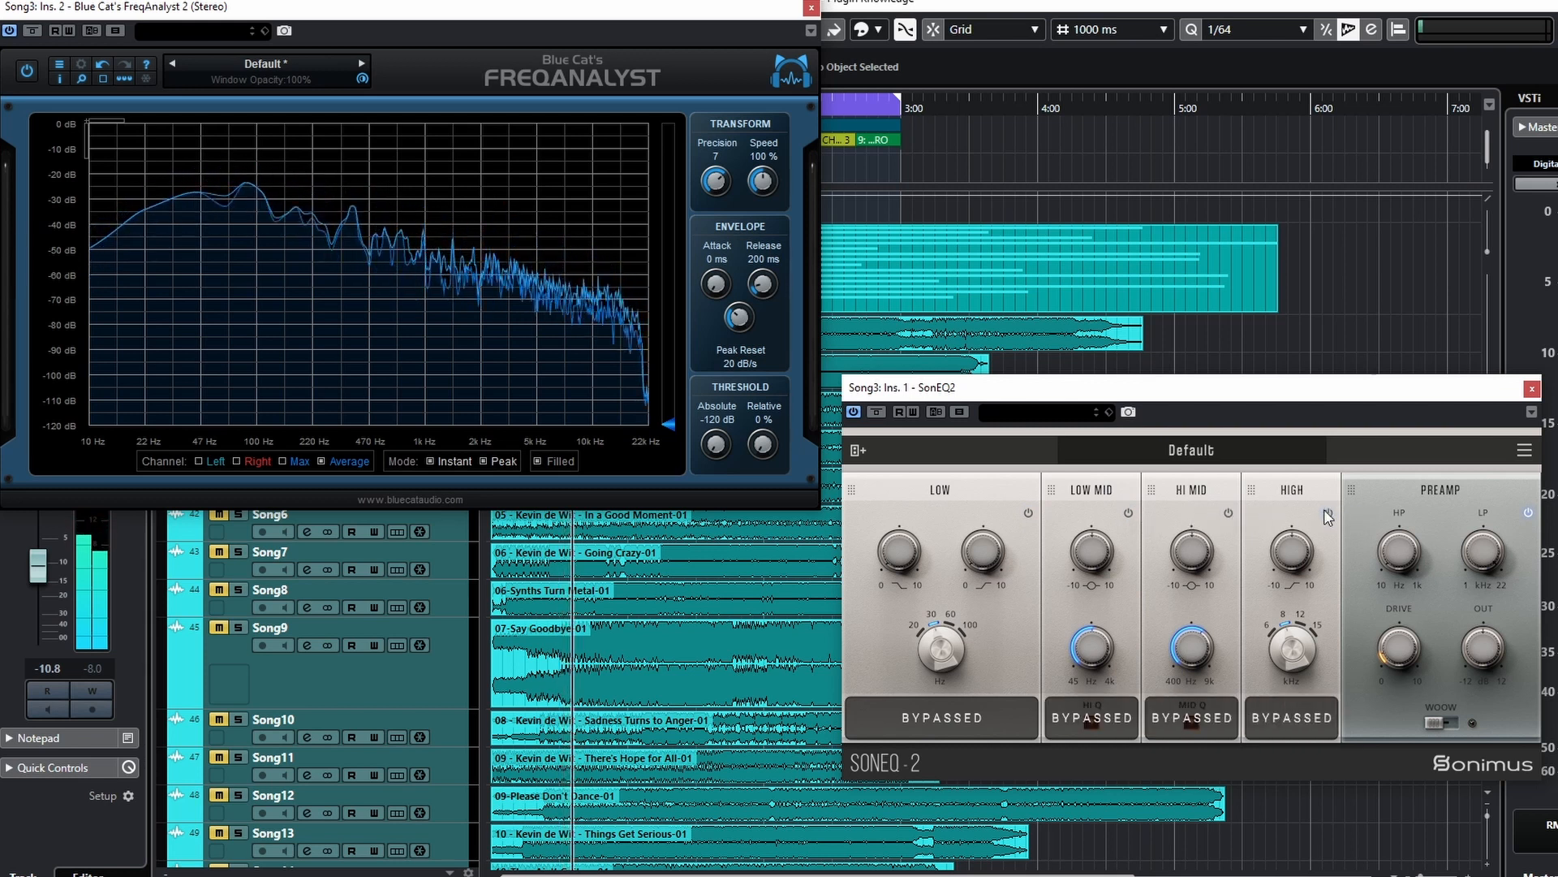
- Compare Song3 with only the Preamp module bypassed and active, leaving it active
left_click(1528, 514)
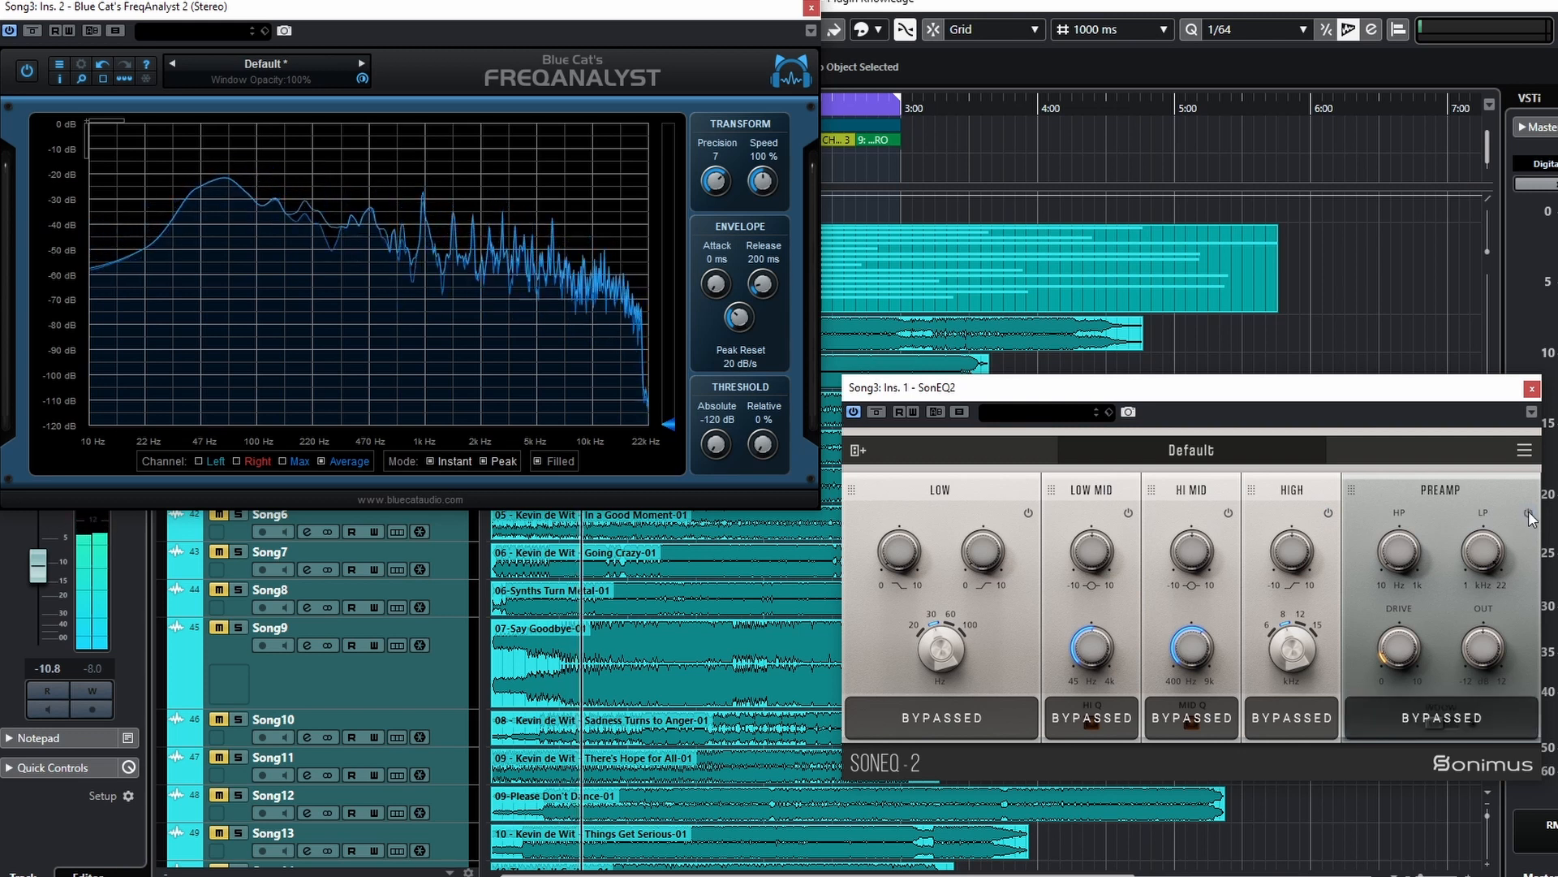
left_click(1529, 515)
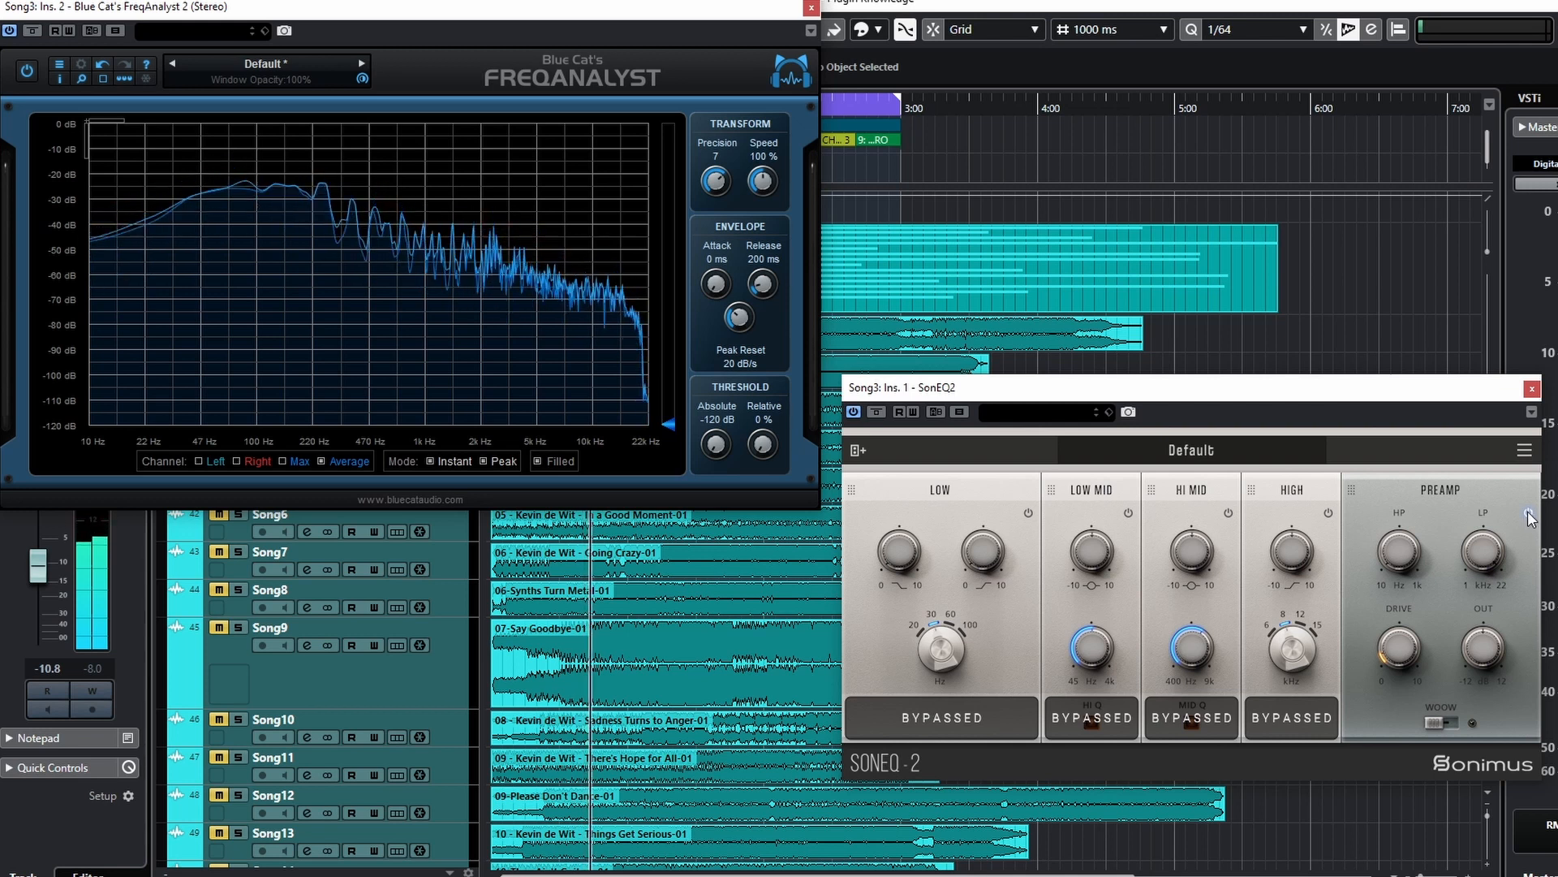
left_click(1529, 513)
left_click(1528, 513)
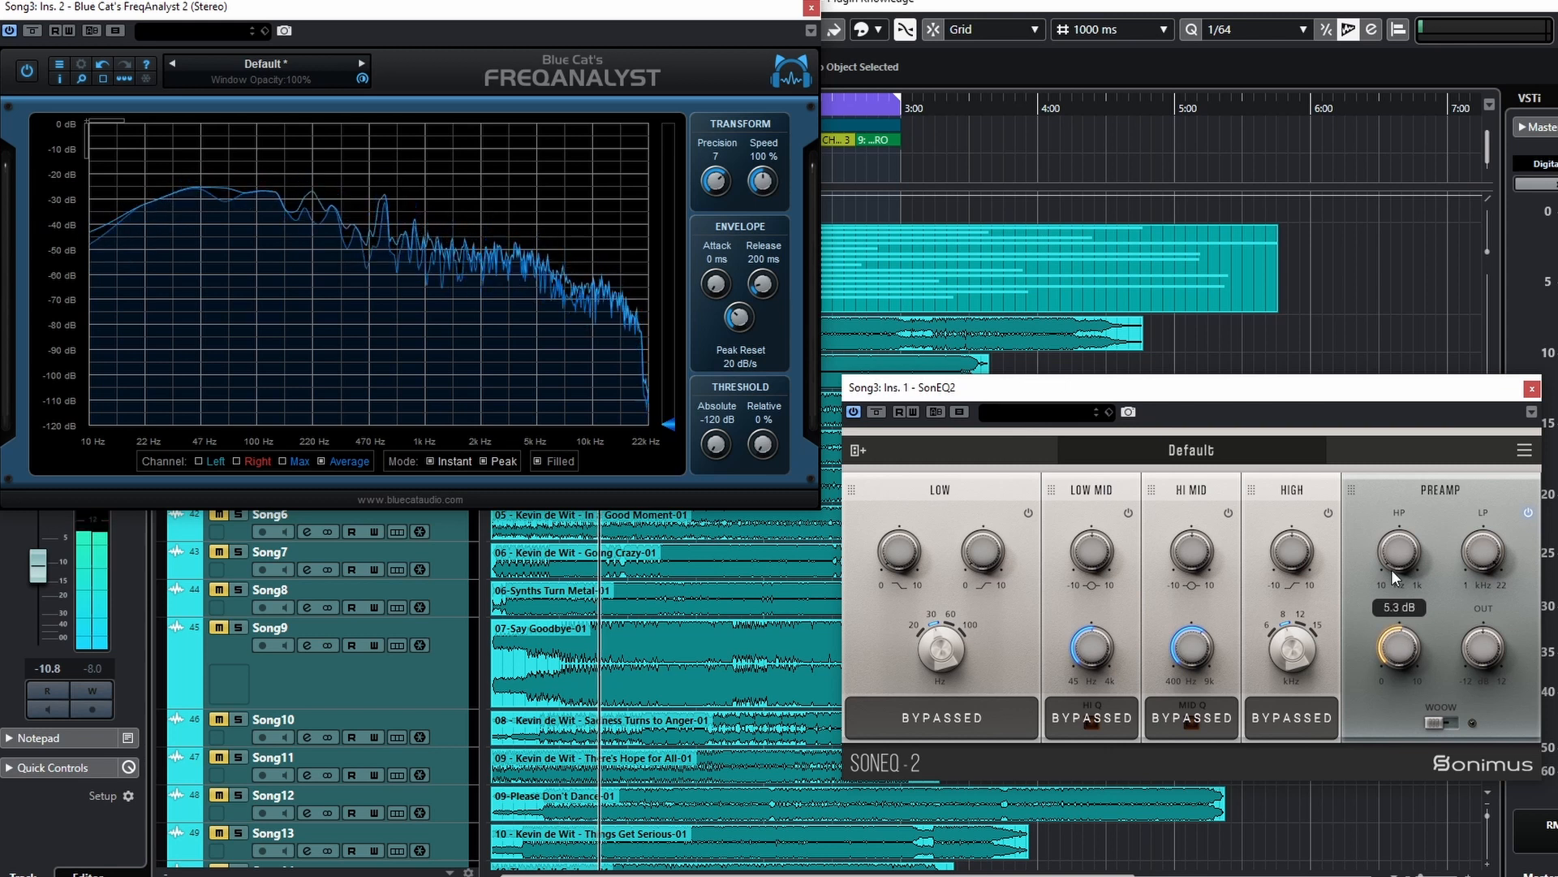
- Compare the Preamp at maximum drive bypassed and active, and reset the drive to its default of 1.0 dB
left_click_drag(1391, 565, 1378, 472)
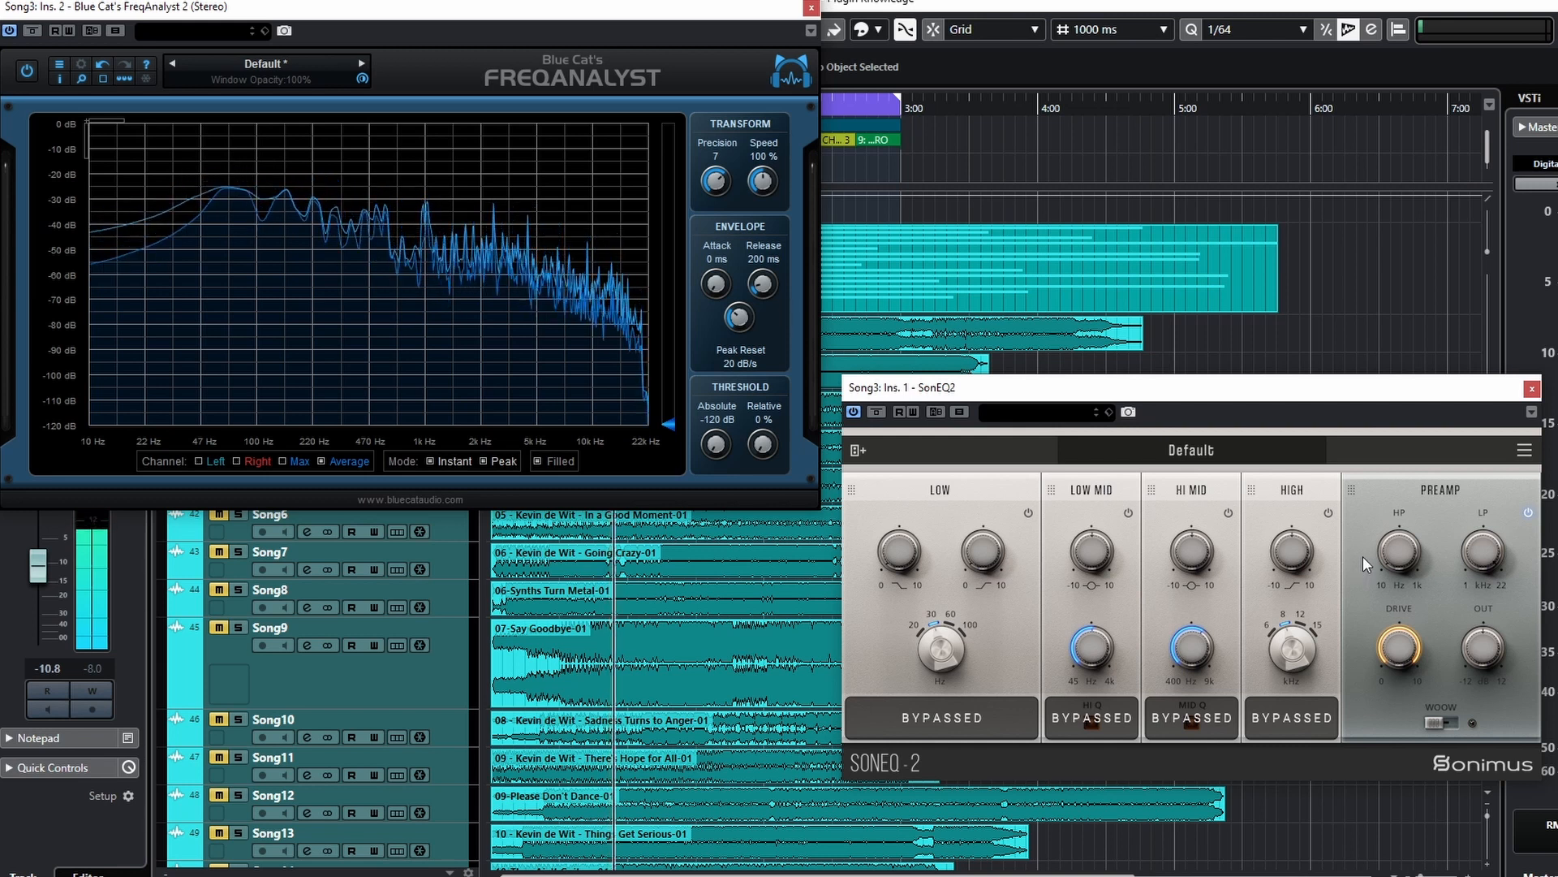
left_click(1529, 514)
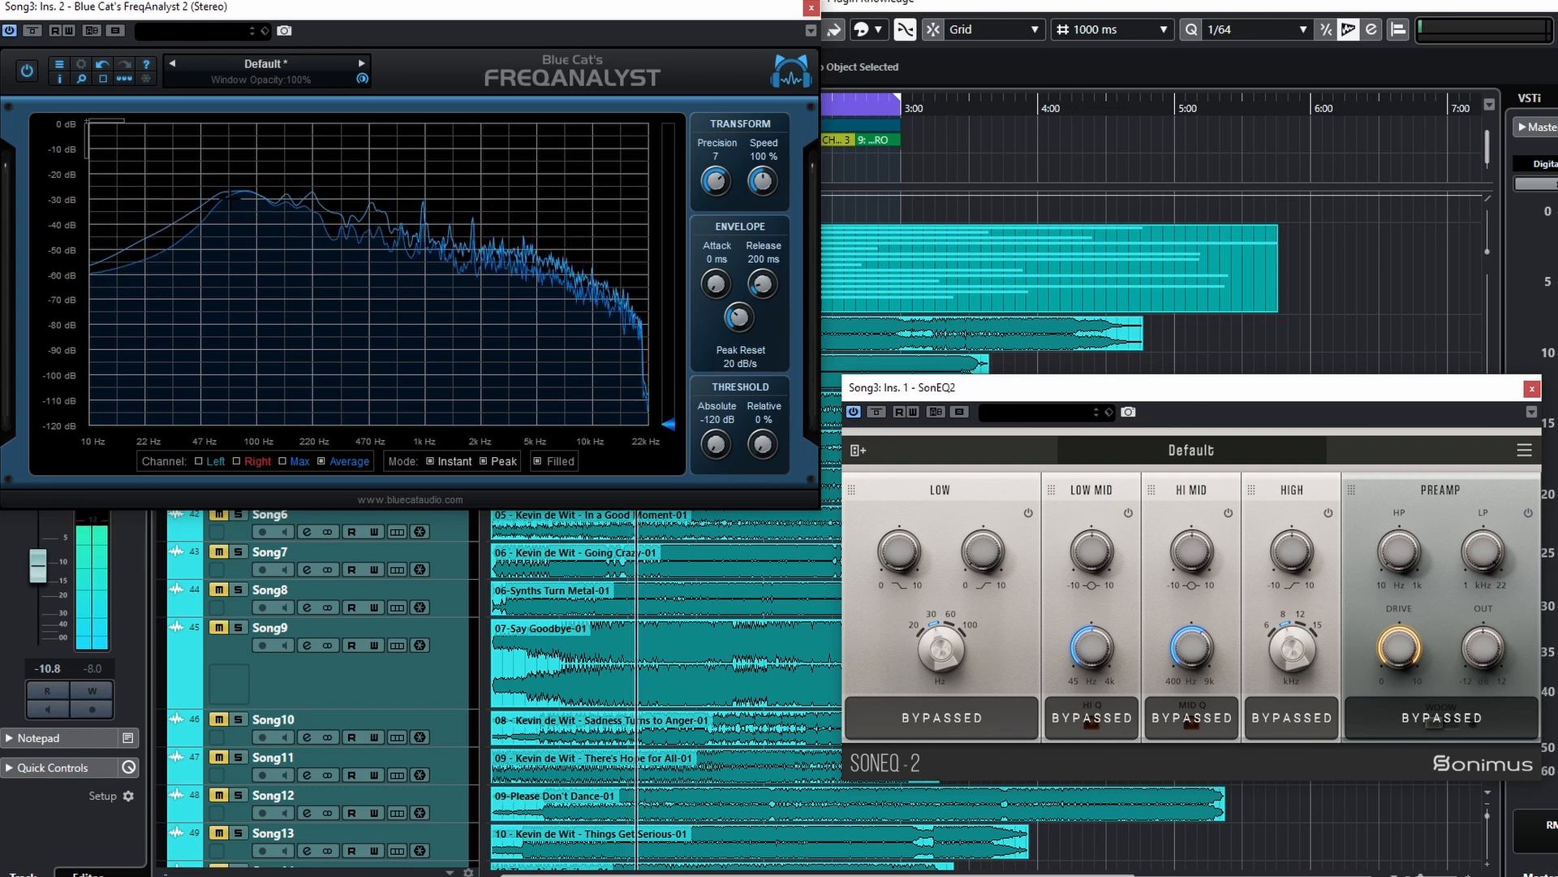
left_click(1529, 515)
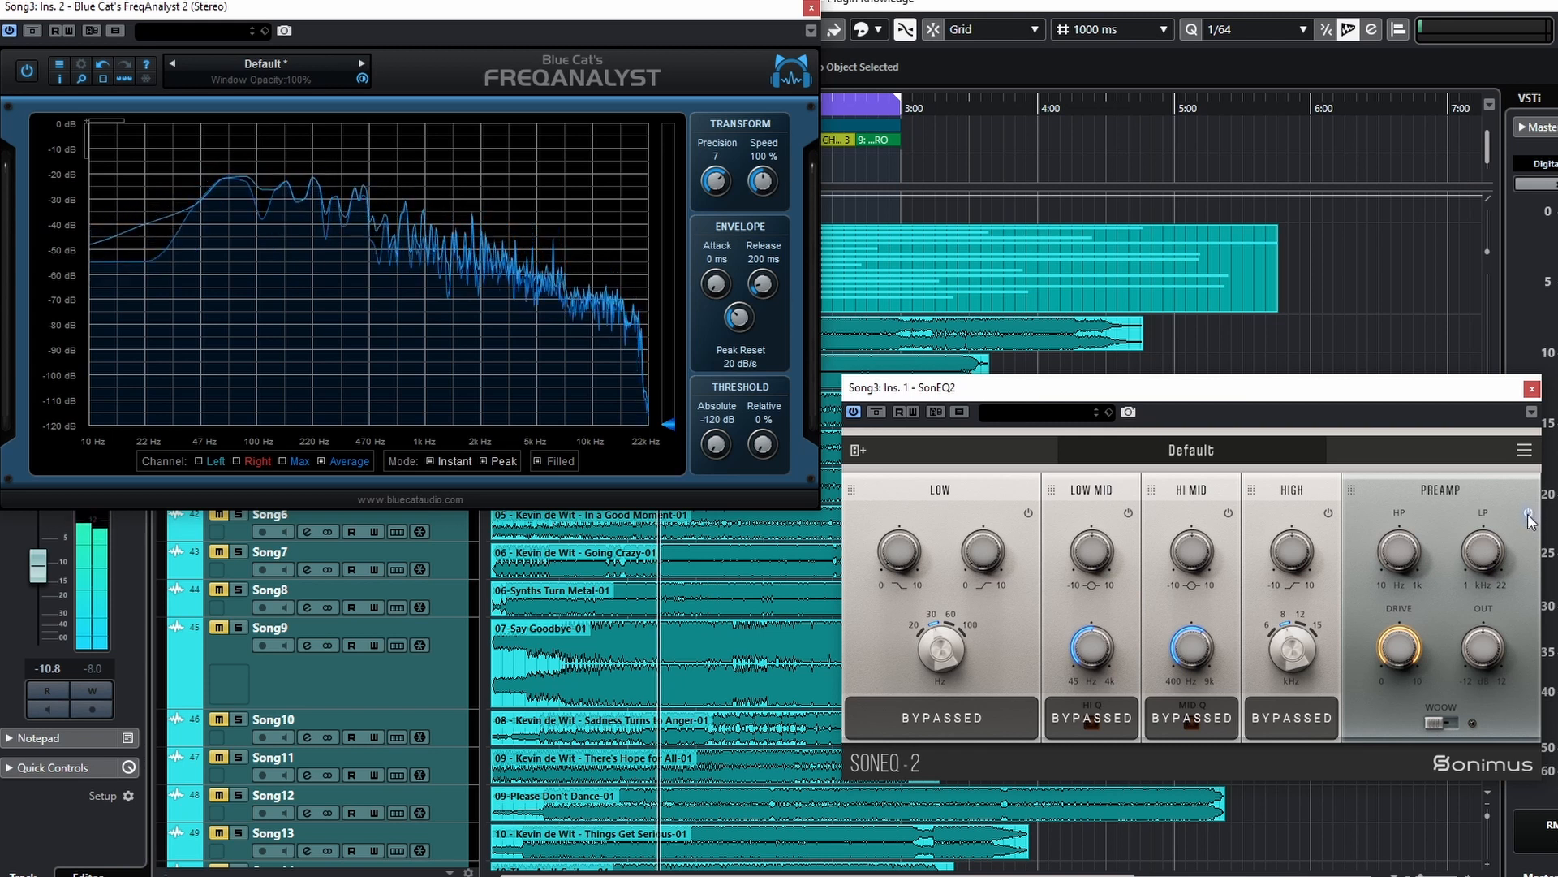
double_click(1402, 641)
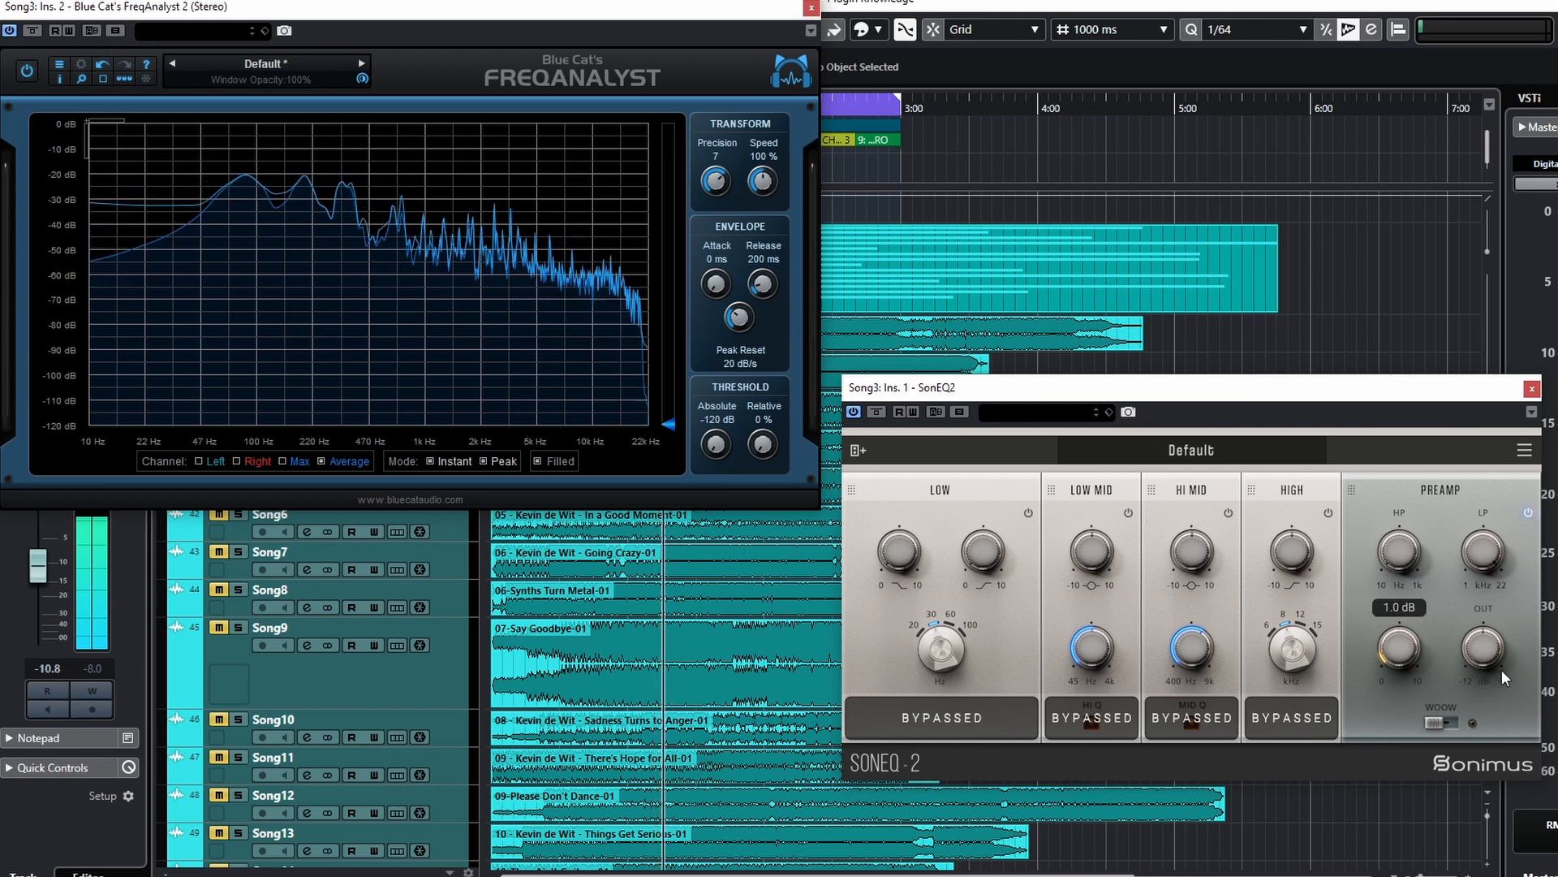
- Raise the Preamp's HP filter to 1000 Hz and lower its LP filter to minimum, and open both filters fully again
left_click_drag(1393, 562, 1375, 352)
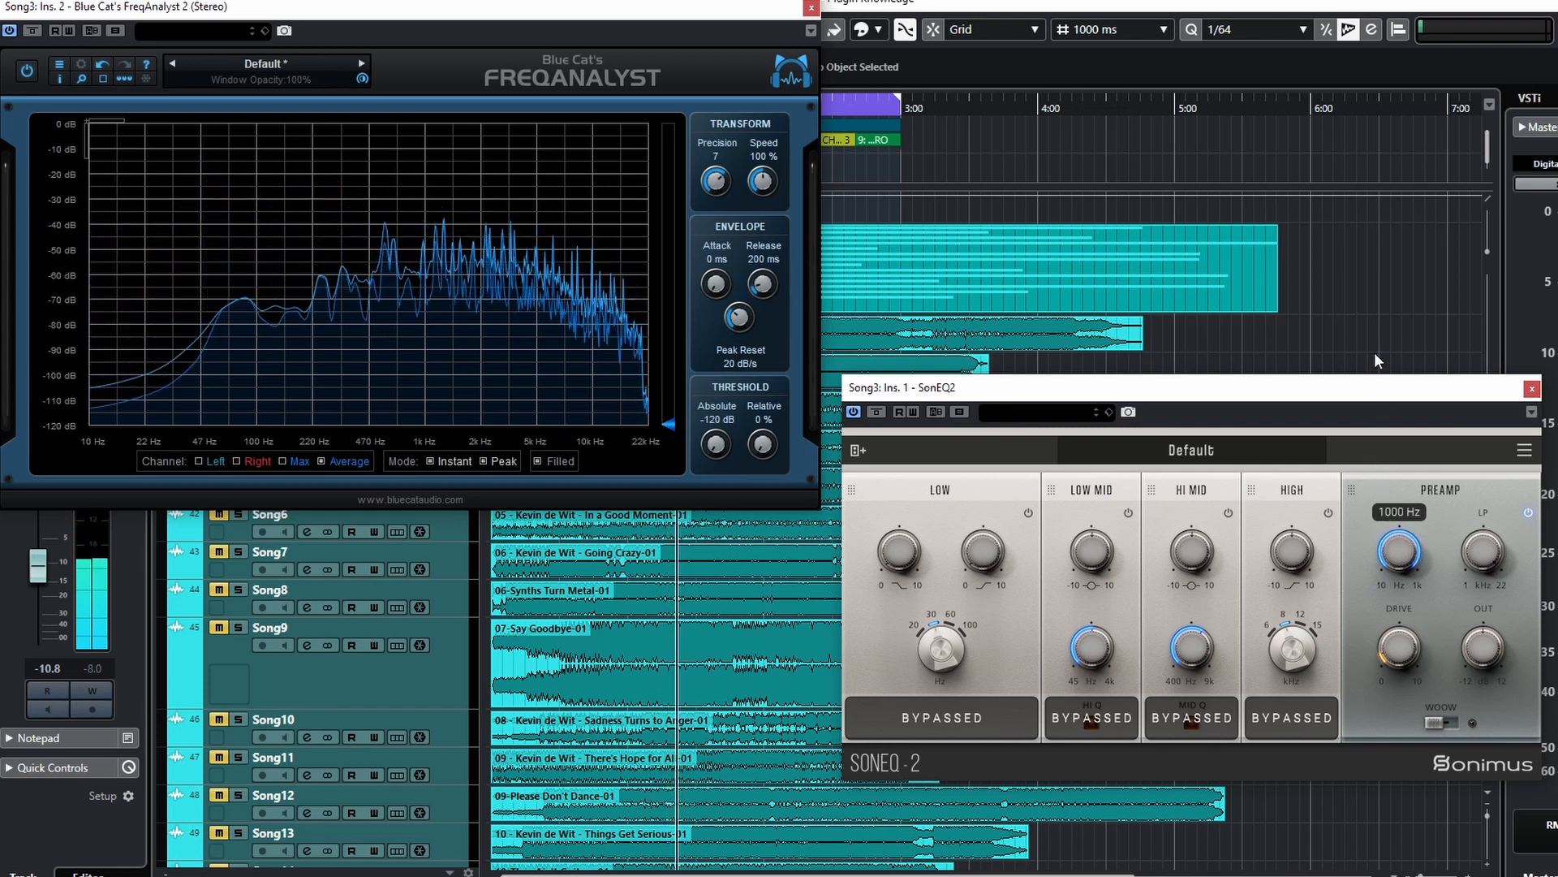
left_click_drag(1484, 552, 1510, 761)
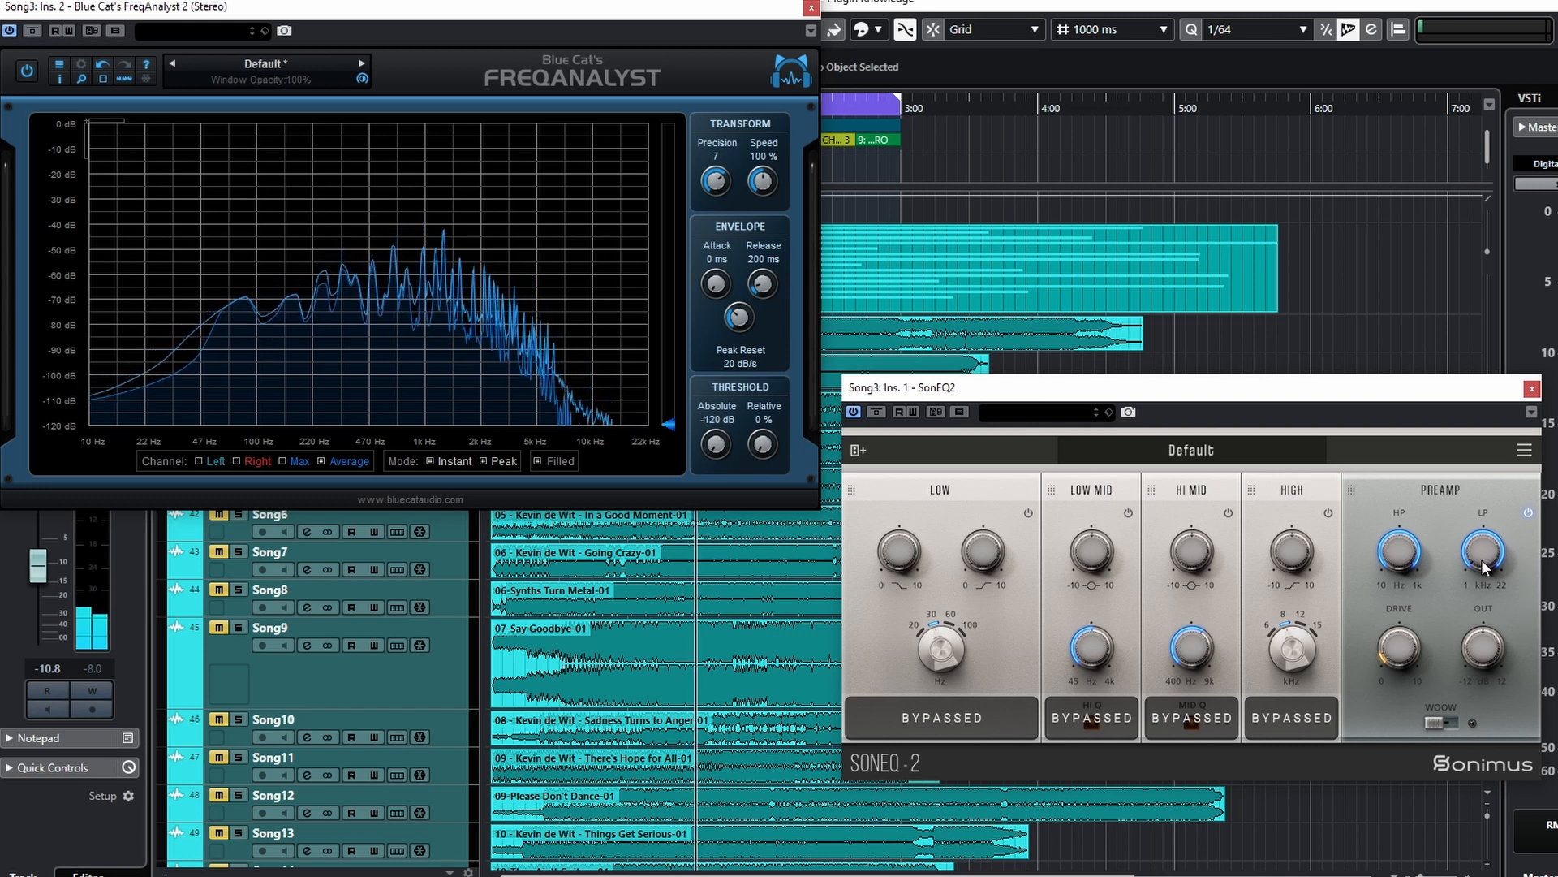
left_click_drag(1482, 558, 1468, 401)
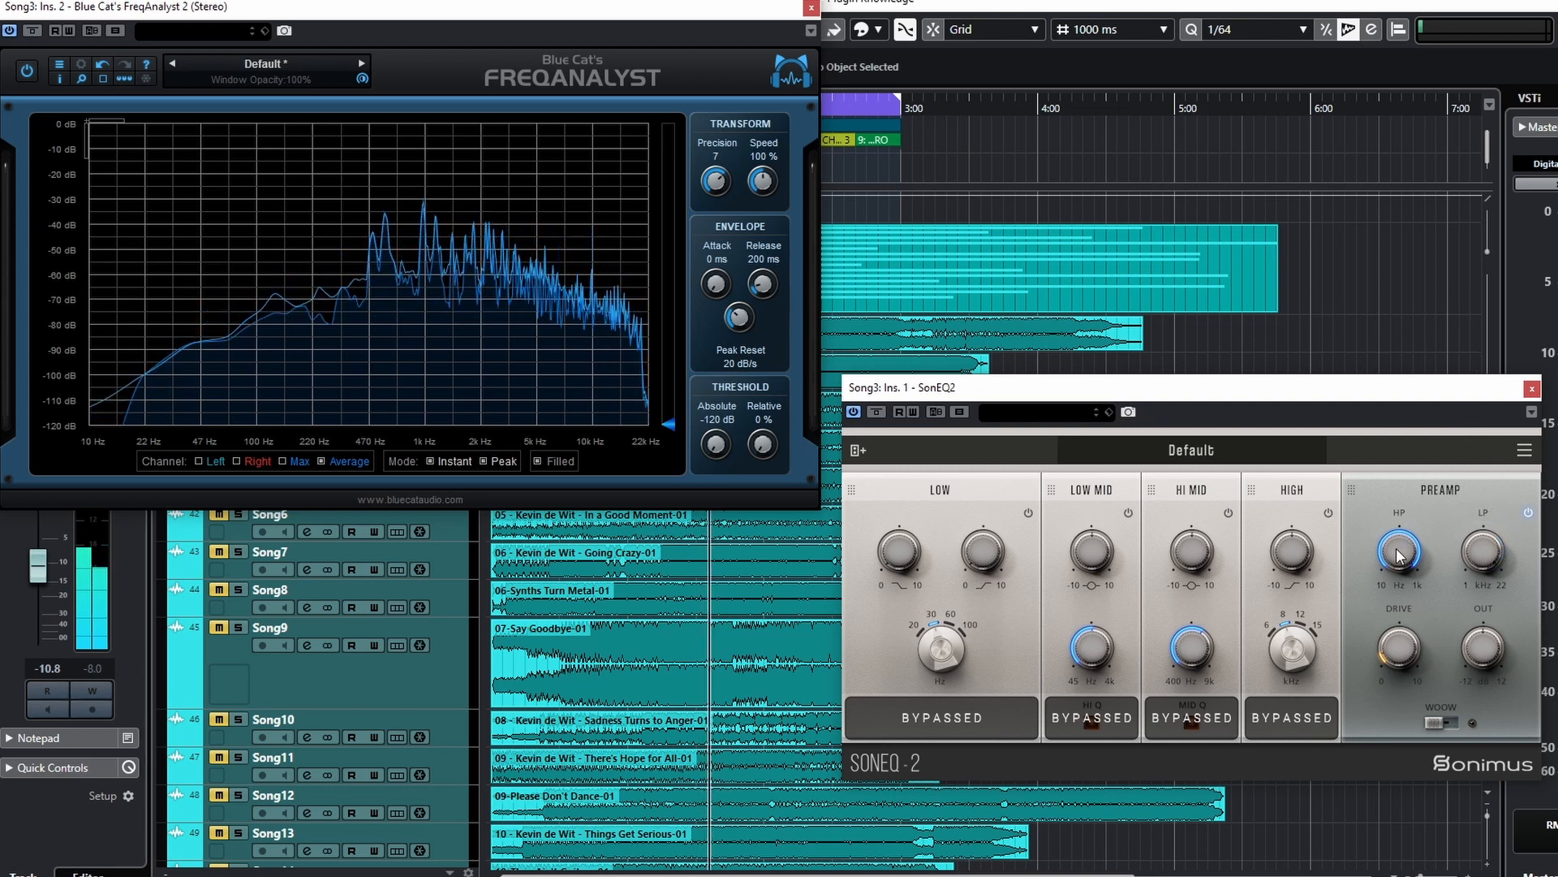
left_click_drag(1397, 549, 1382, 785)
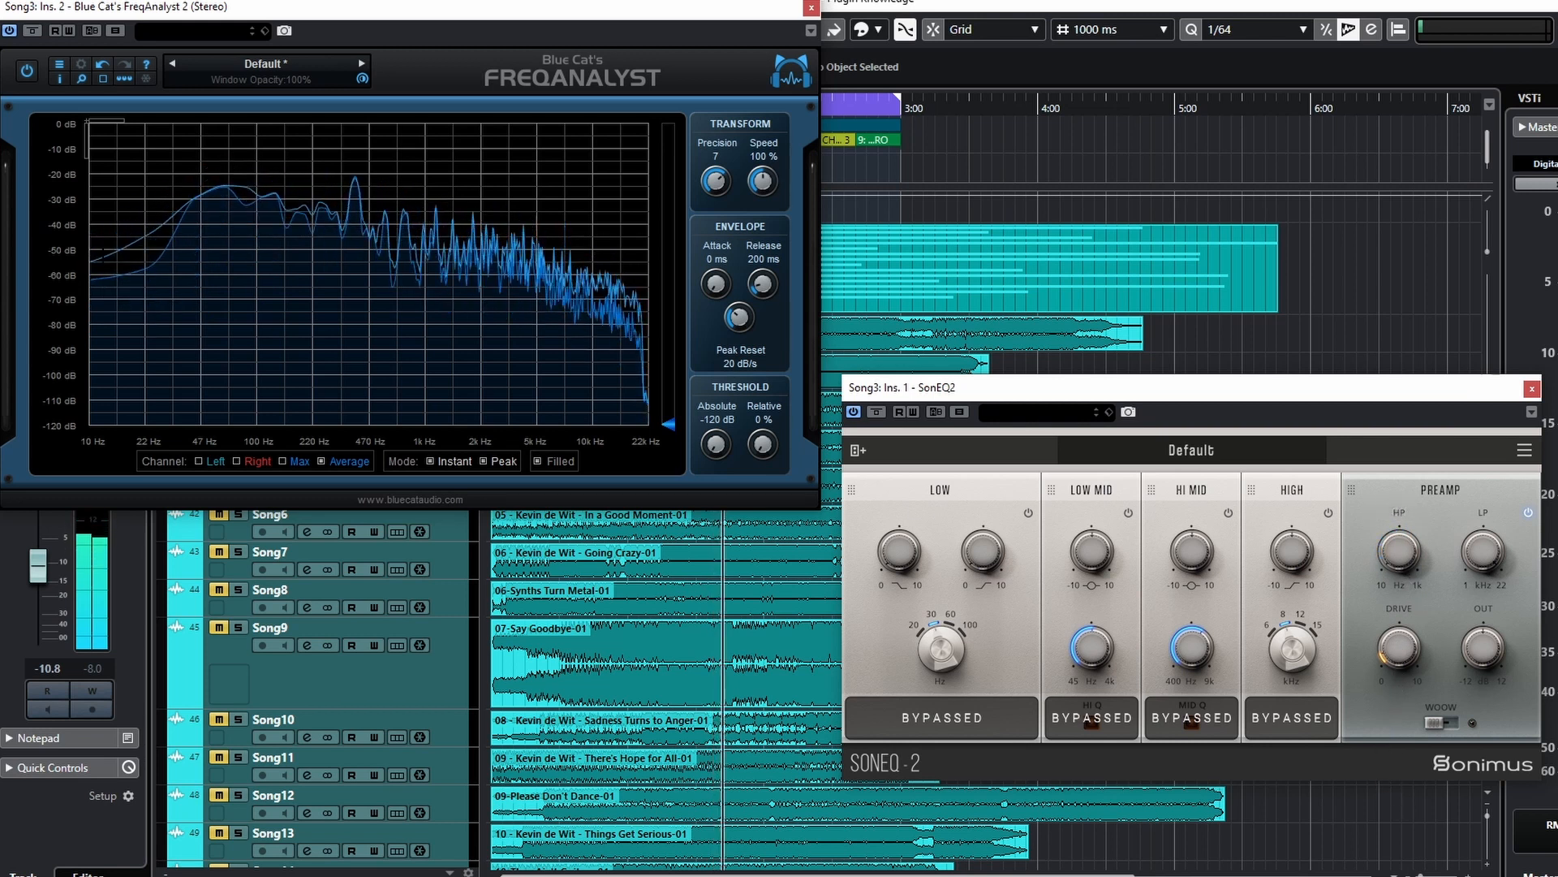
- Set the HP filter to 43 Hz, compare the Preamp bypassed and active, and return the filter to its lowest frequency
left_click_drag(1394, 565, 1396, 520)
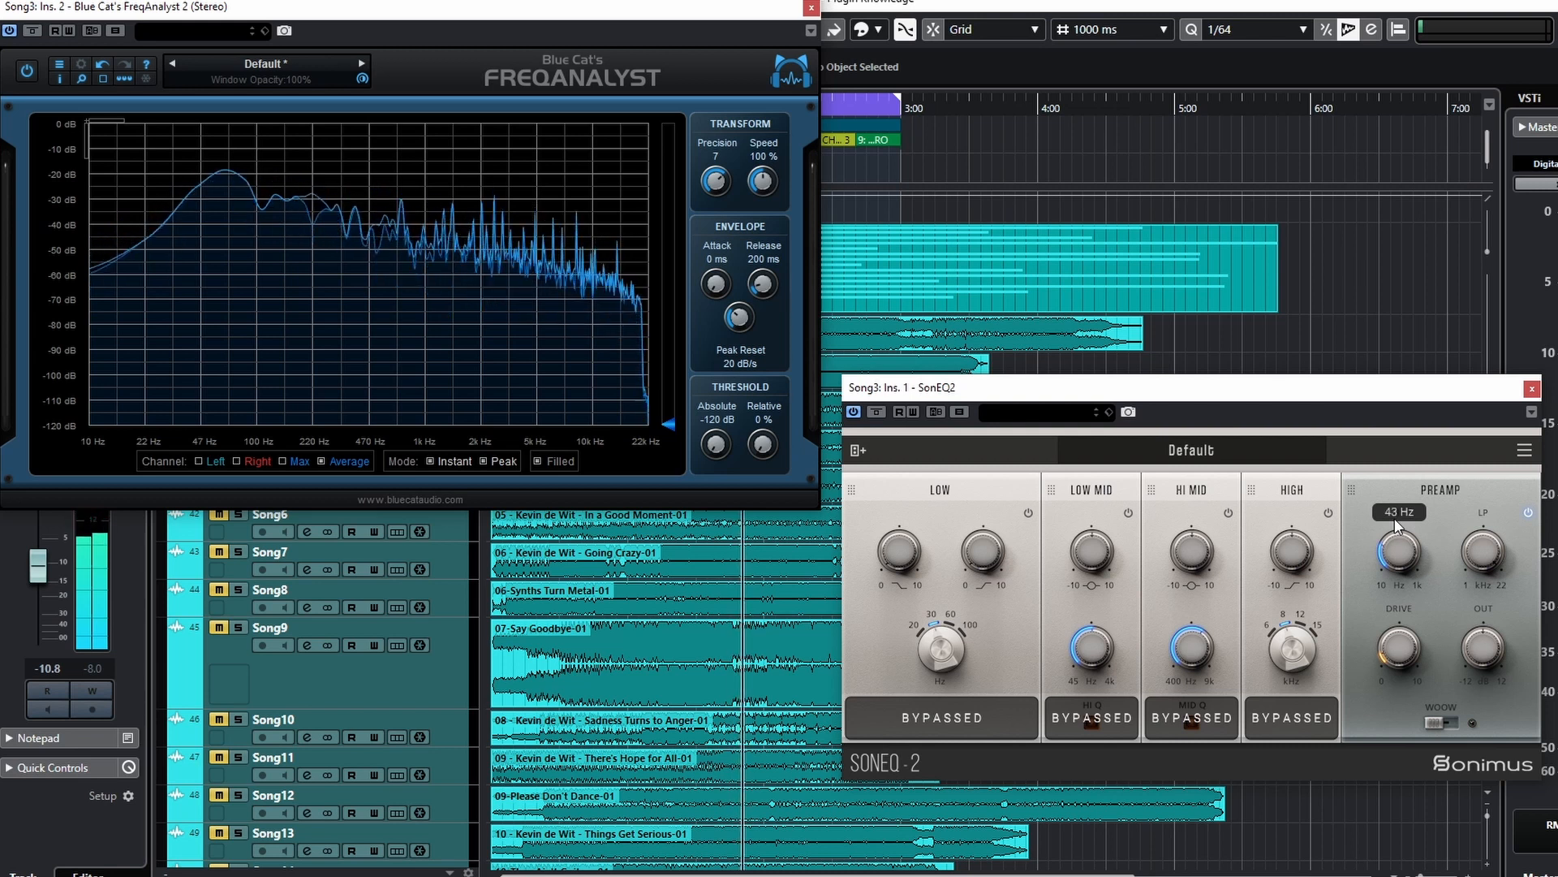
left_click(1528, 513)
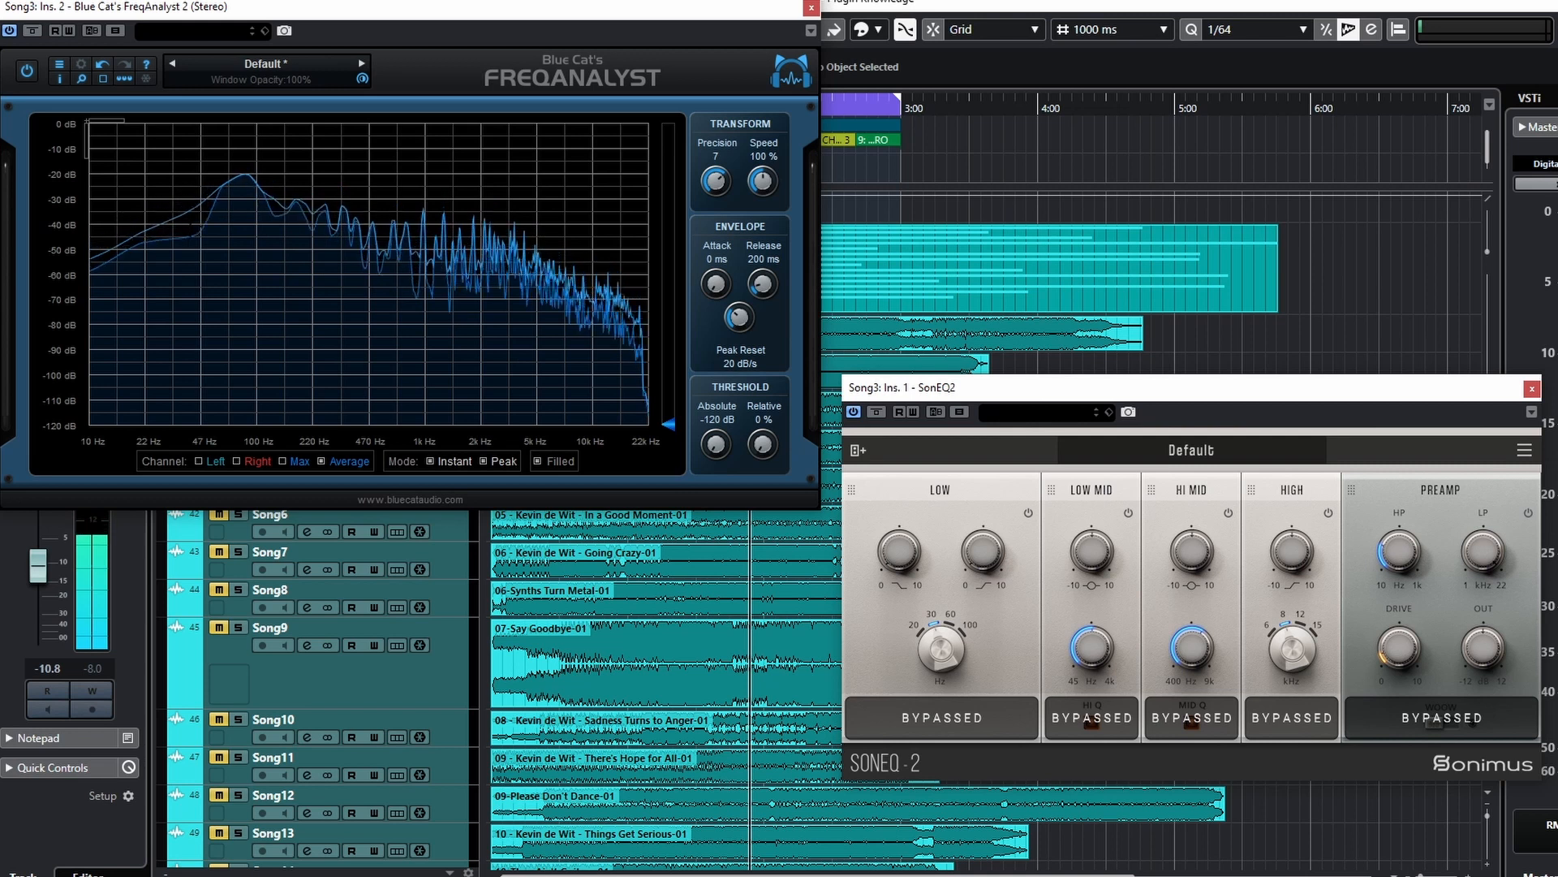
left_click(1529, 514)
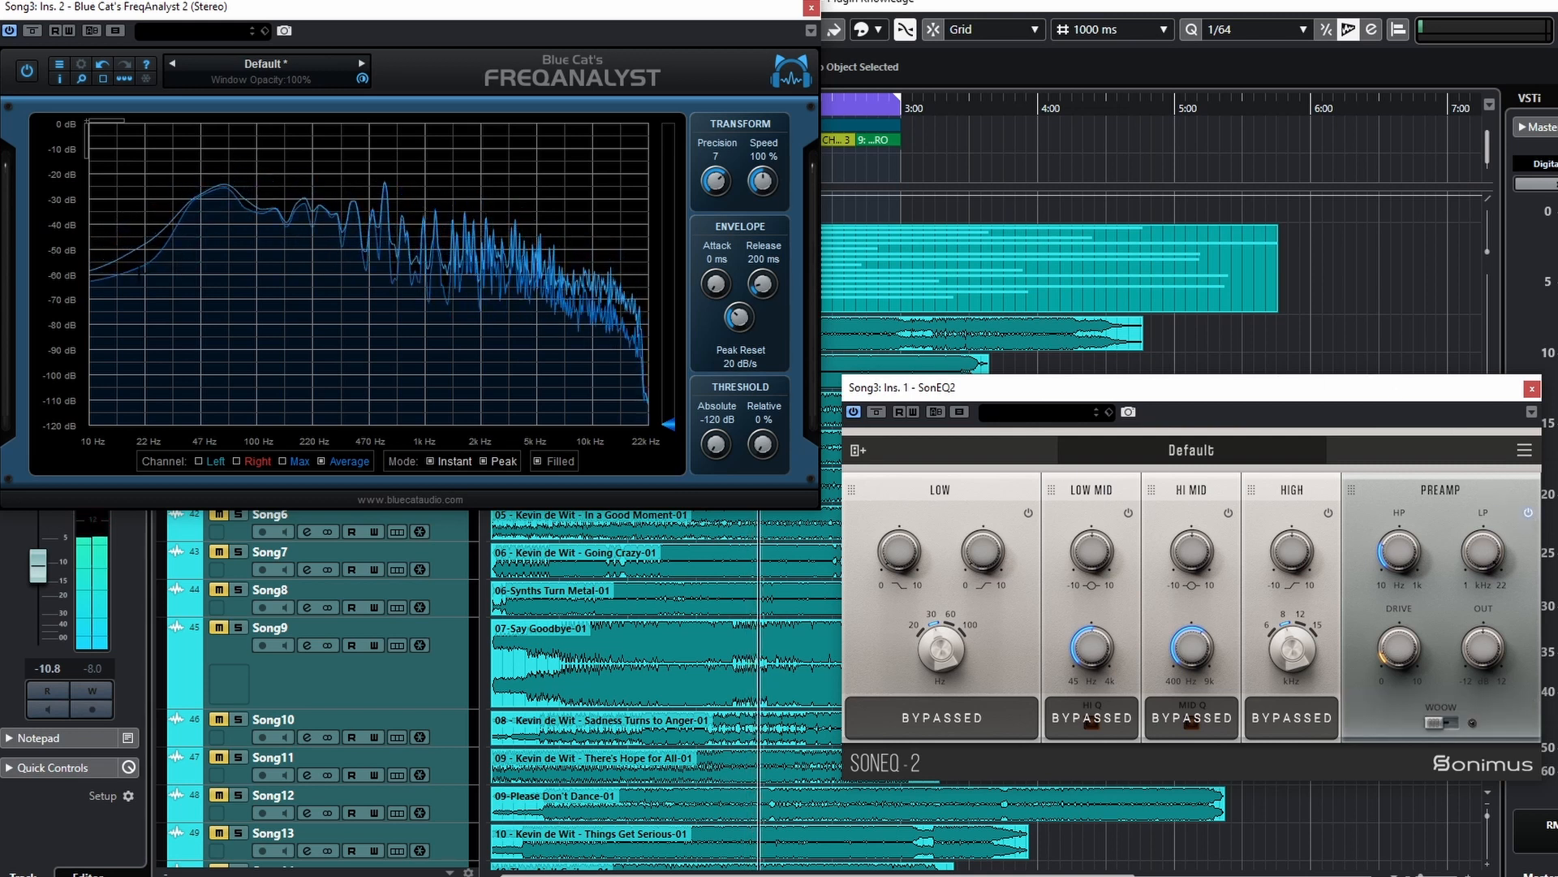
left_click_drag(1399, 552, 1430, 605)
- Sweep the Preamp's LP filter down to minimum and up through 15.0 kHz, returning it to its highest frequency
left_click_drag(1481, 556, 1452, 449)
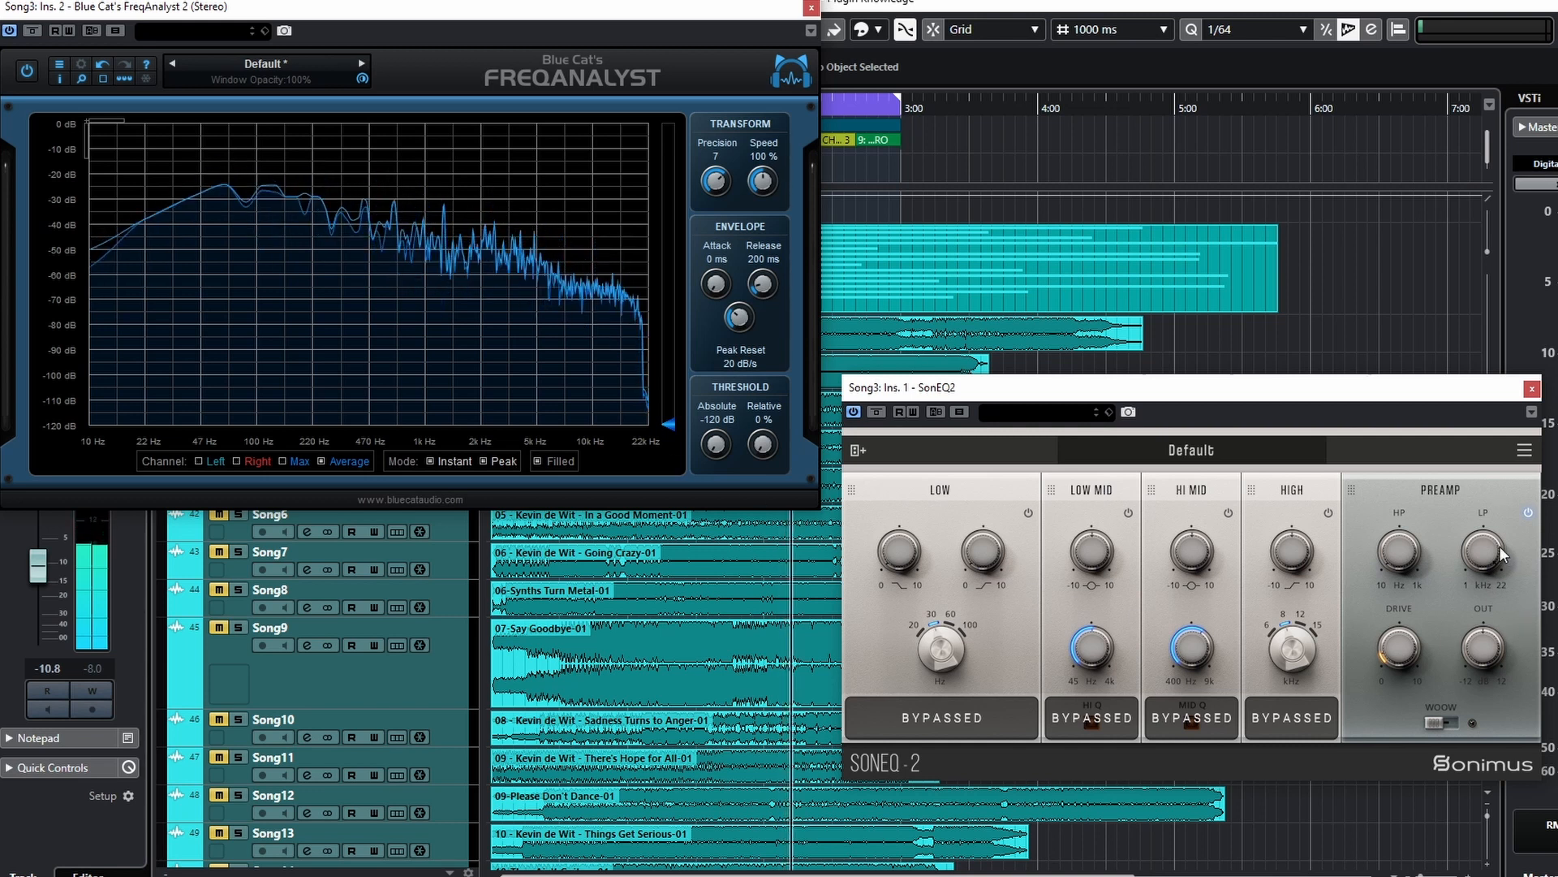
left_click_drag(1475, 548, 1429, 748)
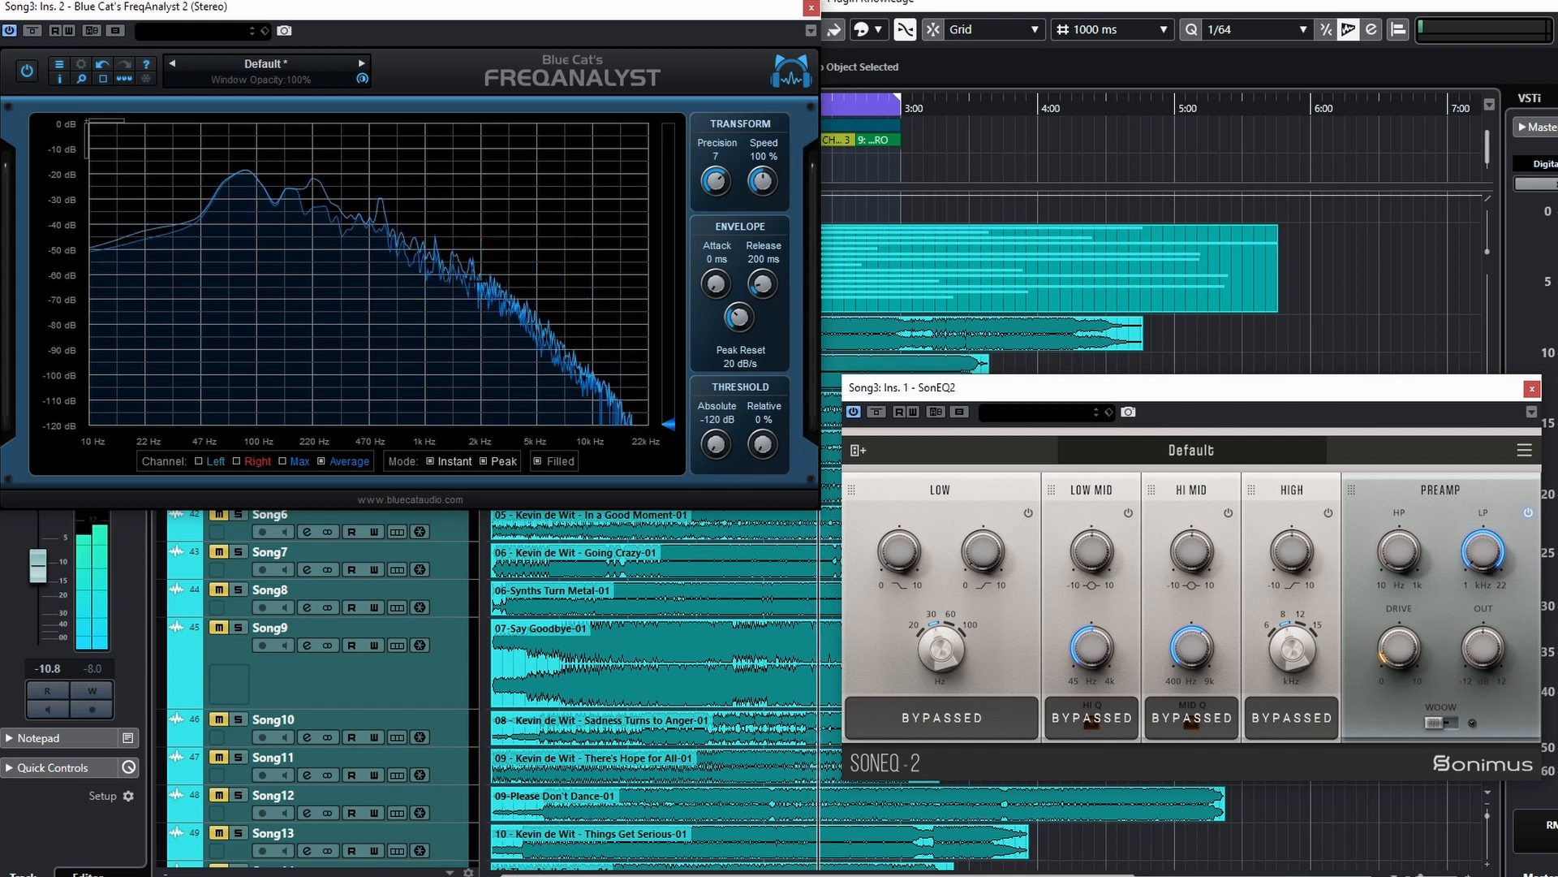
left_click_drag(1483, 556, 1491, 403)
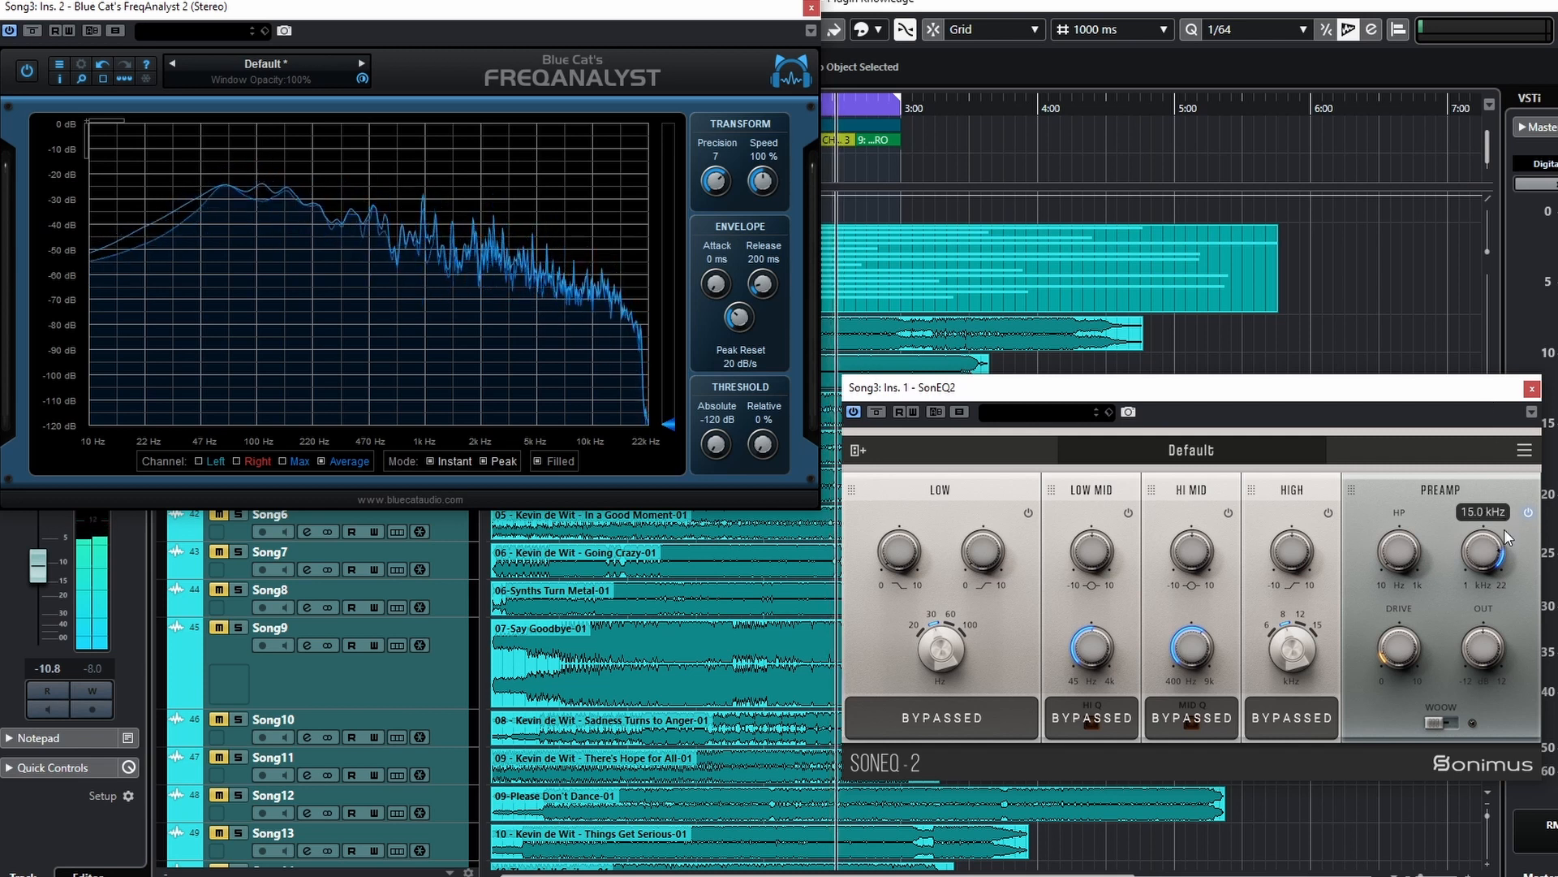
left_click_drag(1492, 555, 1493, 428)
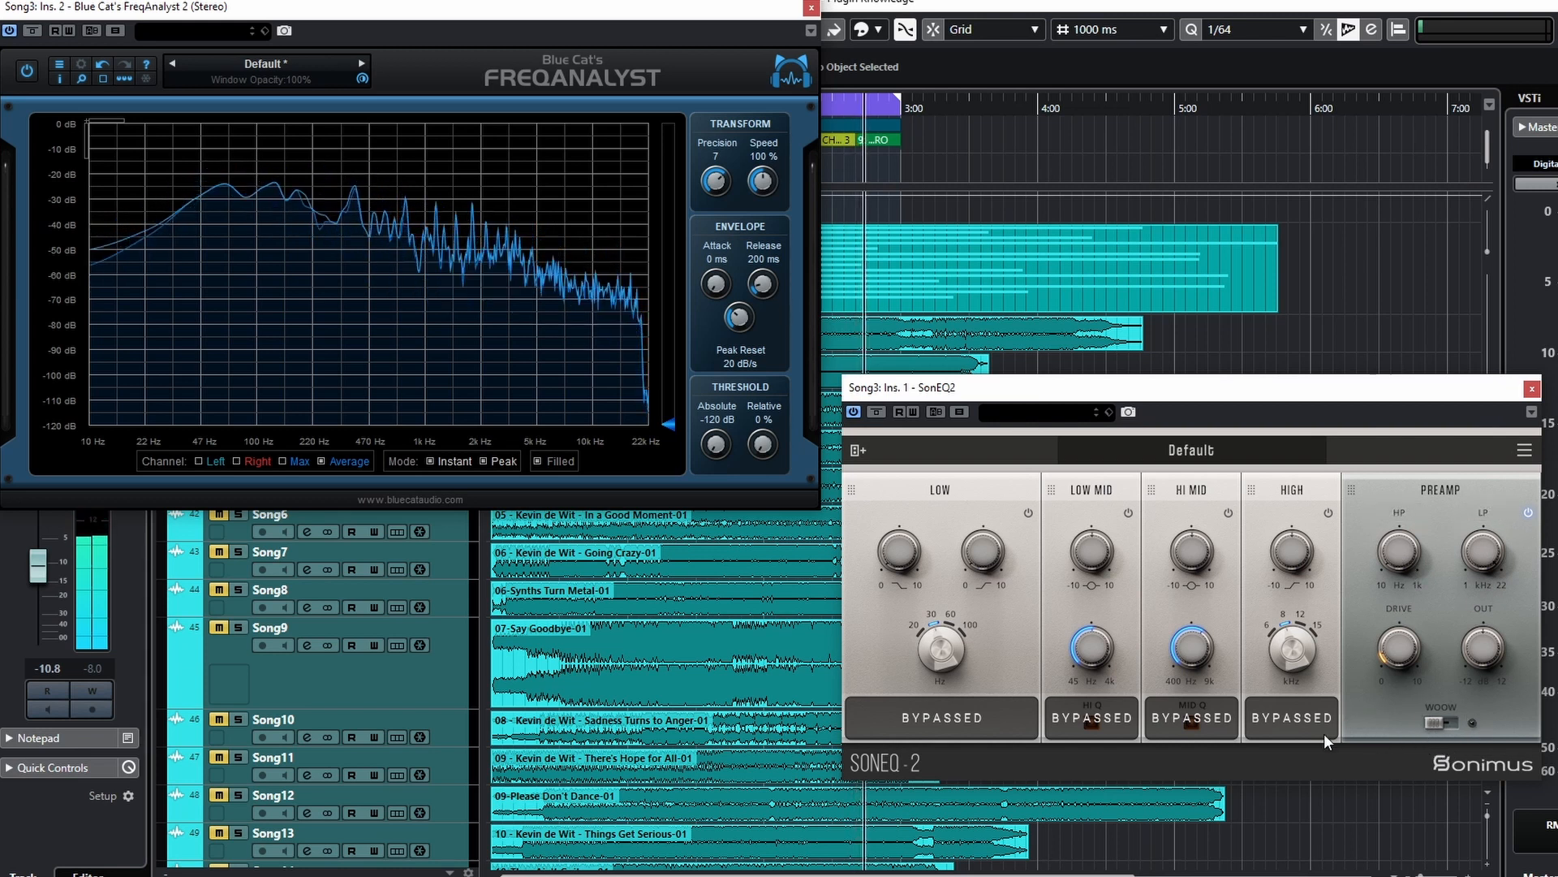
- Enable the low band of SonEQ2 and set its boost to 4.3
left_click_drag(894, 559, 966, 674)
left_click(1028, 512)
left_click_drag(899, 566, 890, 478)
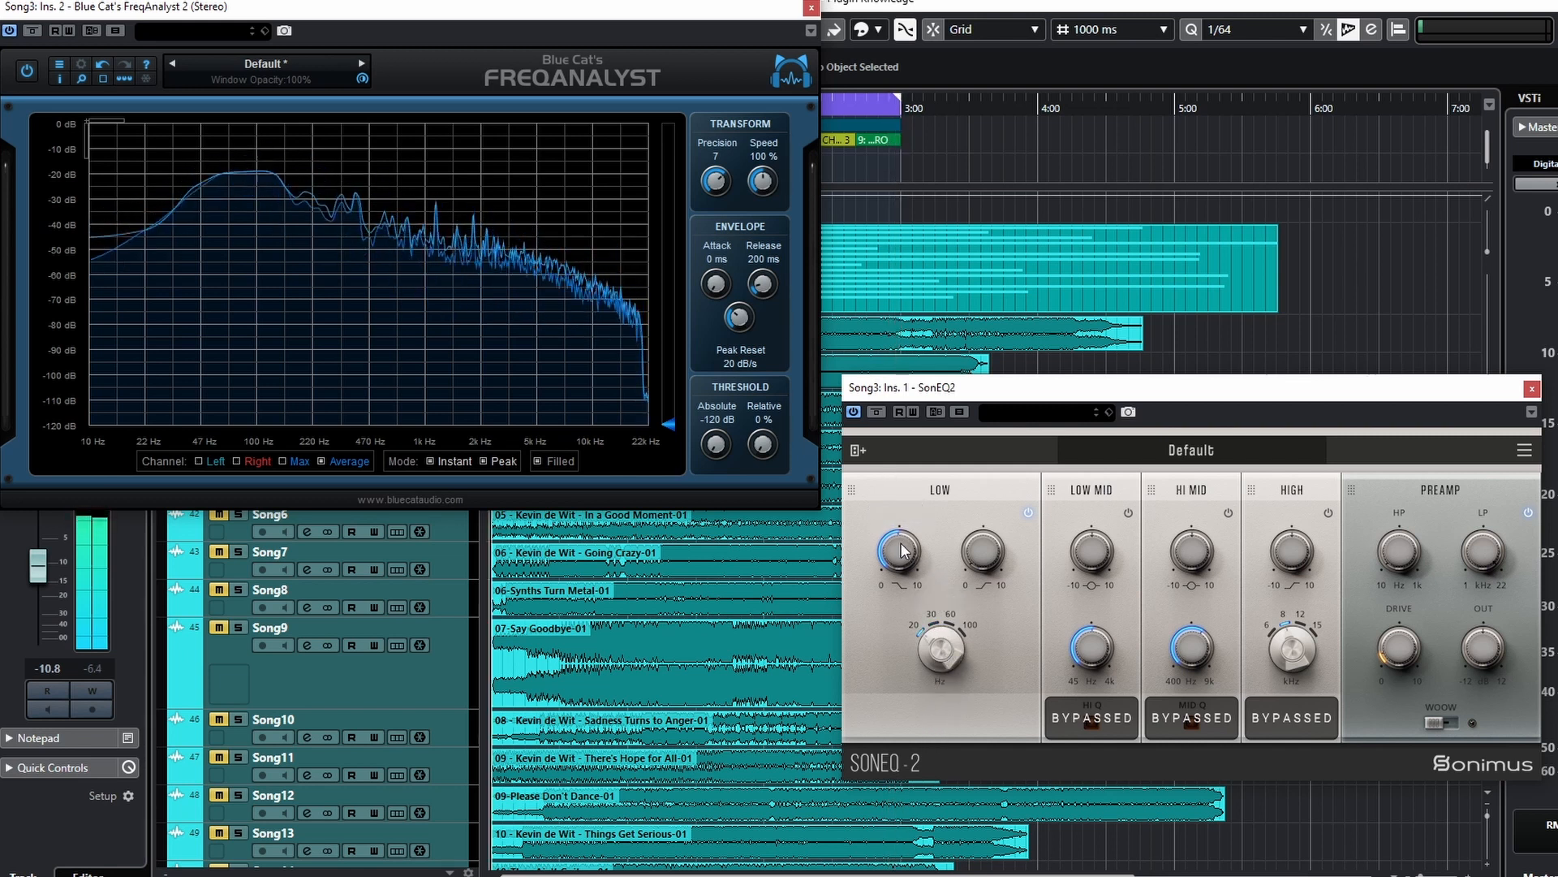
mouse_move(899, 552)
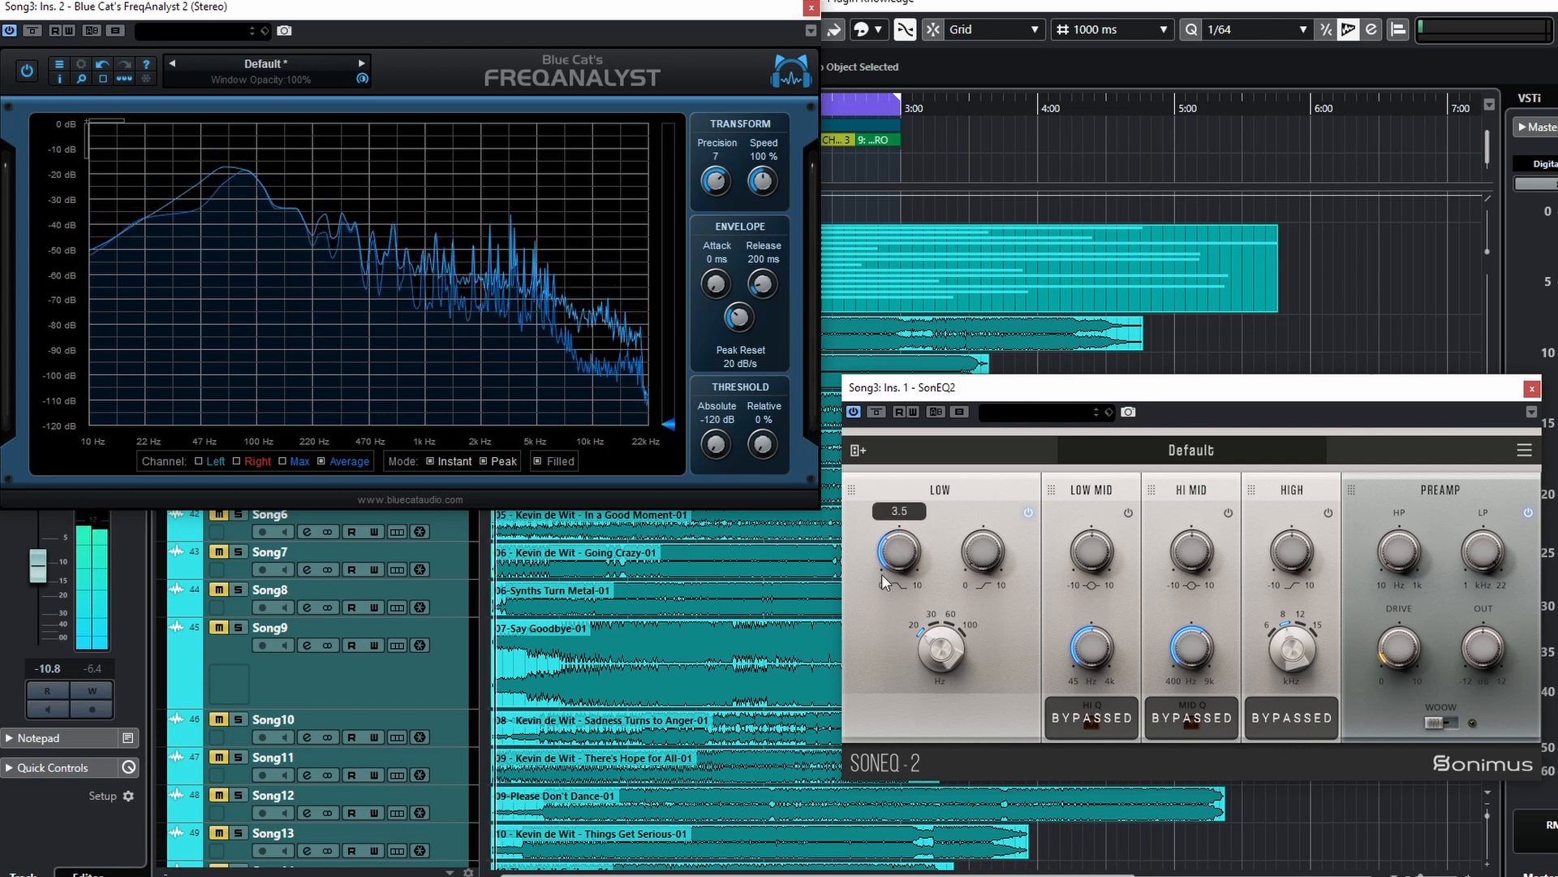
left_click_drag(884, 559, 888, 526)
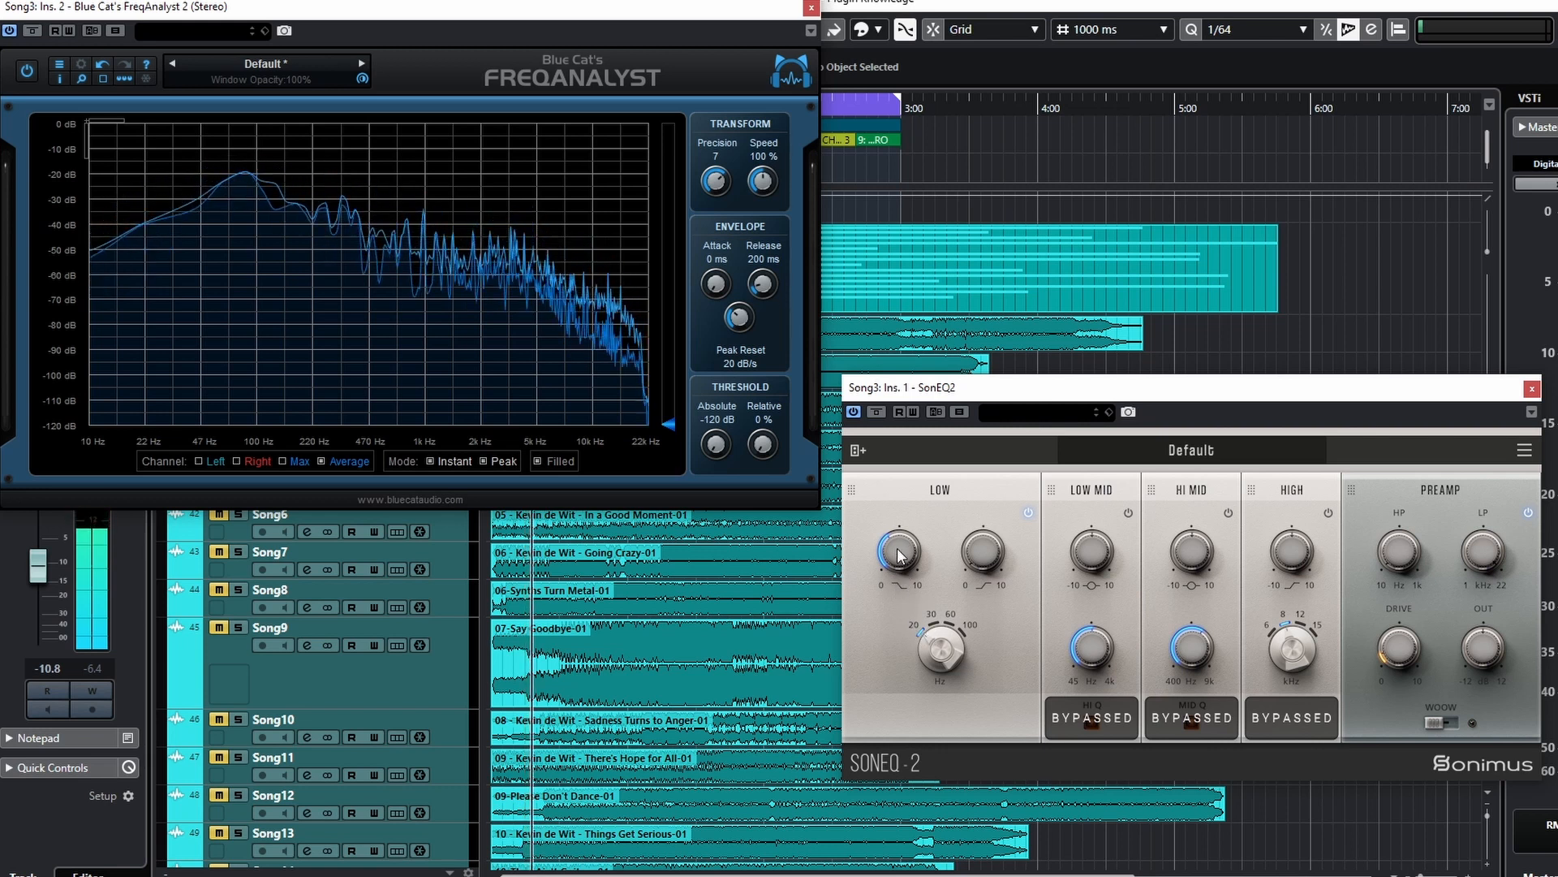
mouse_move(899, 552)
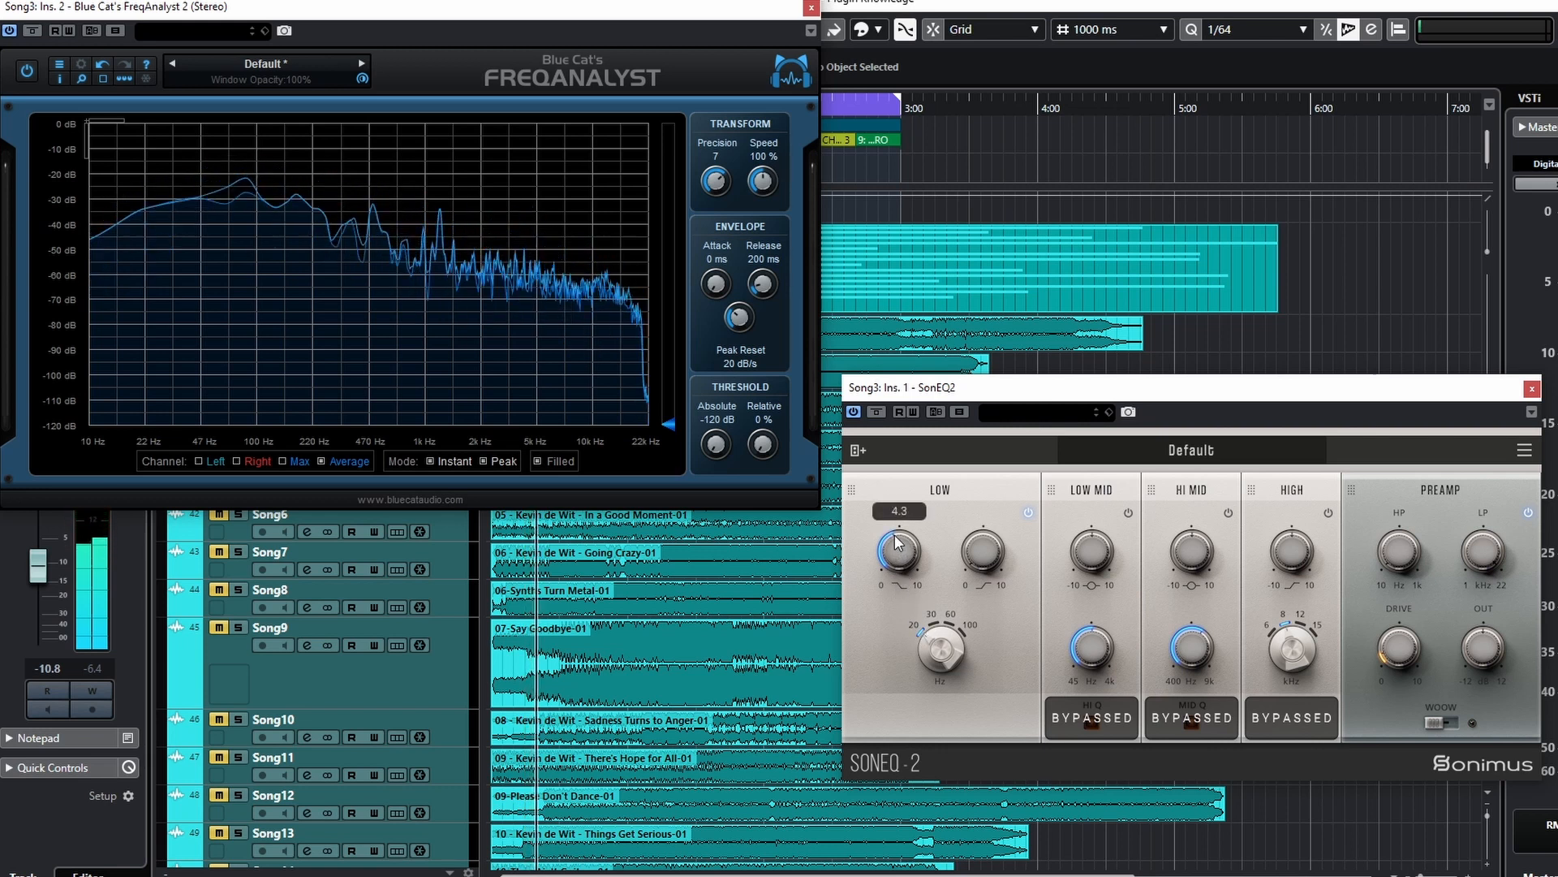
- Bring the low band's boost down to zero and raise it to the 10.0 maximum
left_click_drag(898, 544, 870, 704)
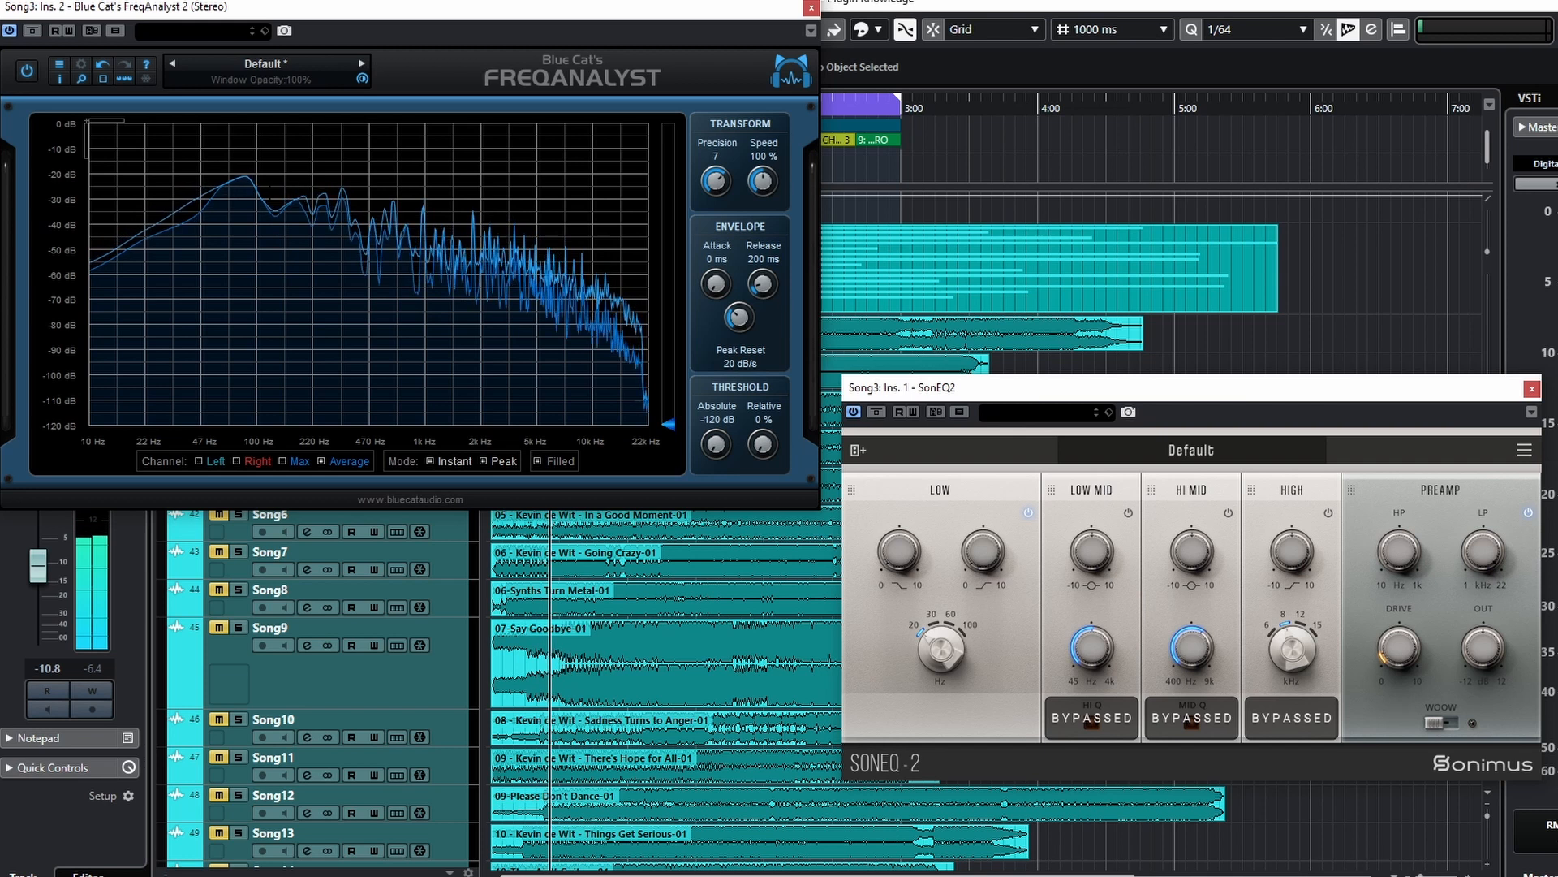
left_click_drag(888, 549, 922, 336)
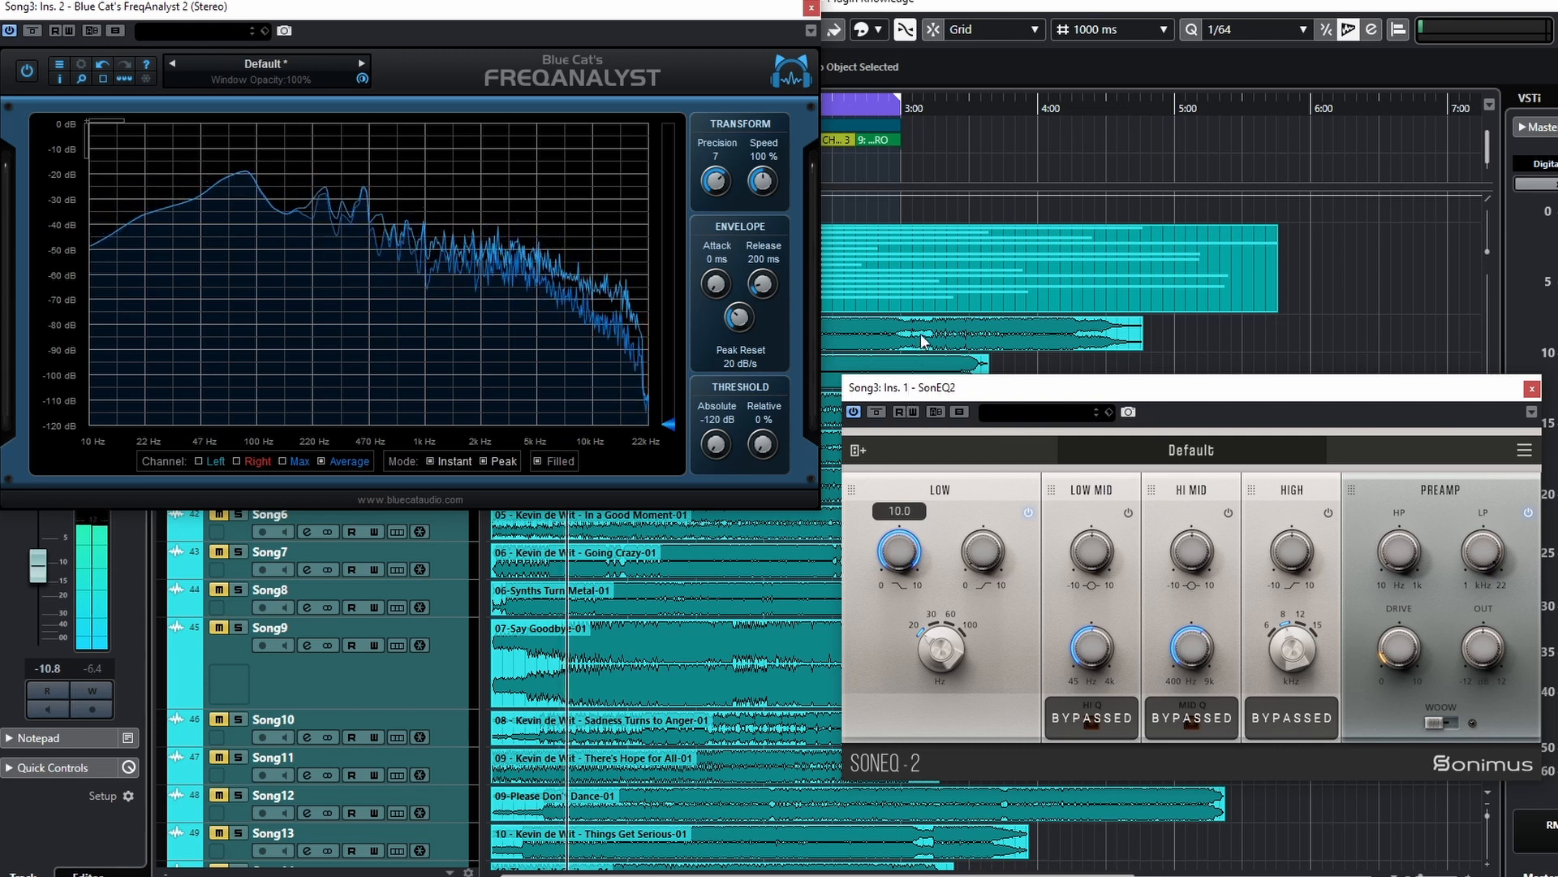
left_click(895, 545)
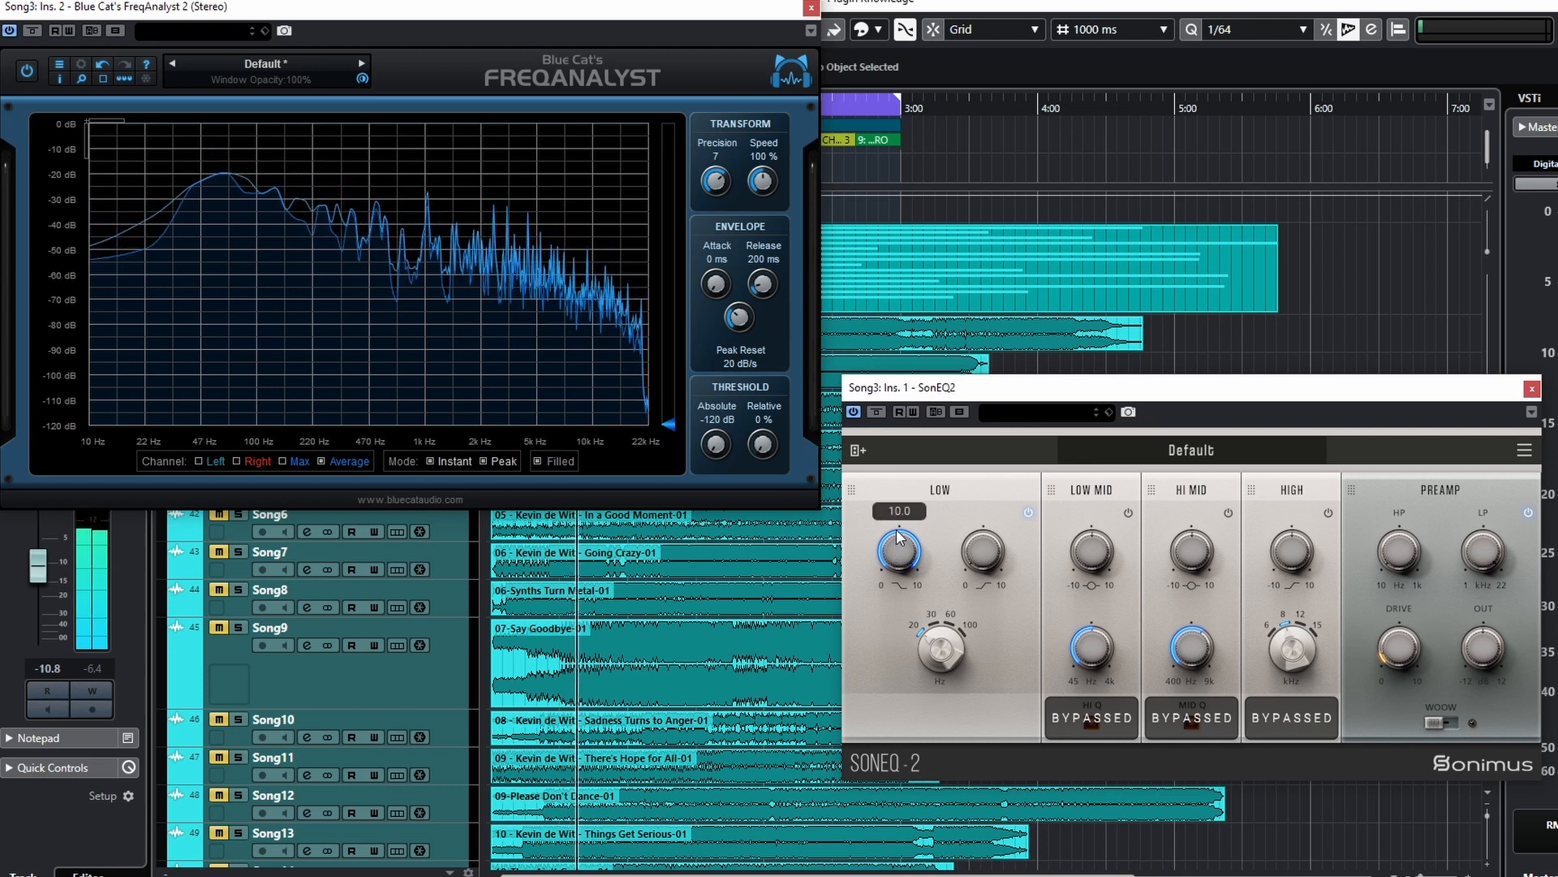
- Combine low-band cut and boost, turning the cut up fully before settling on 4.3 boost and 3.9 cut
left_click_drag(981, 565, 965, 398)
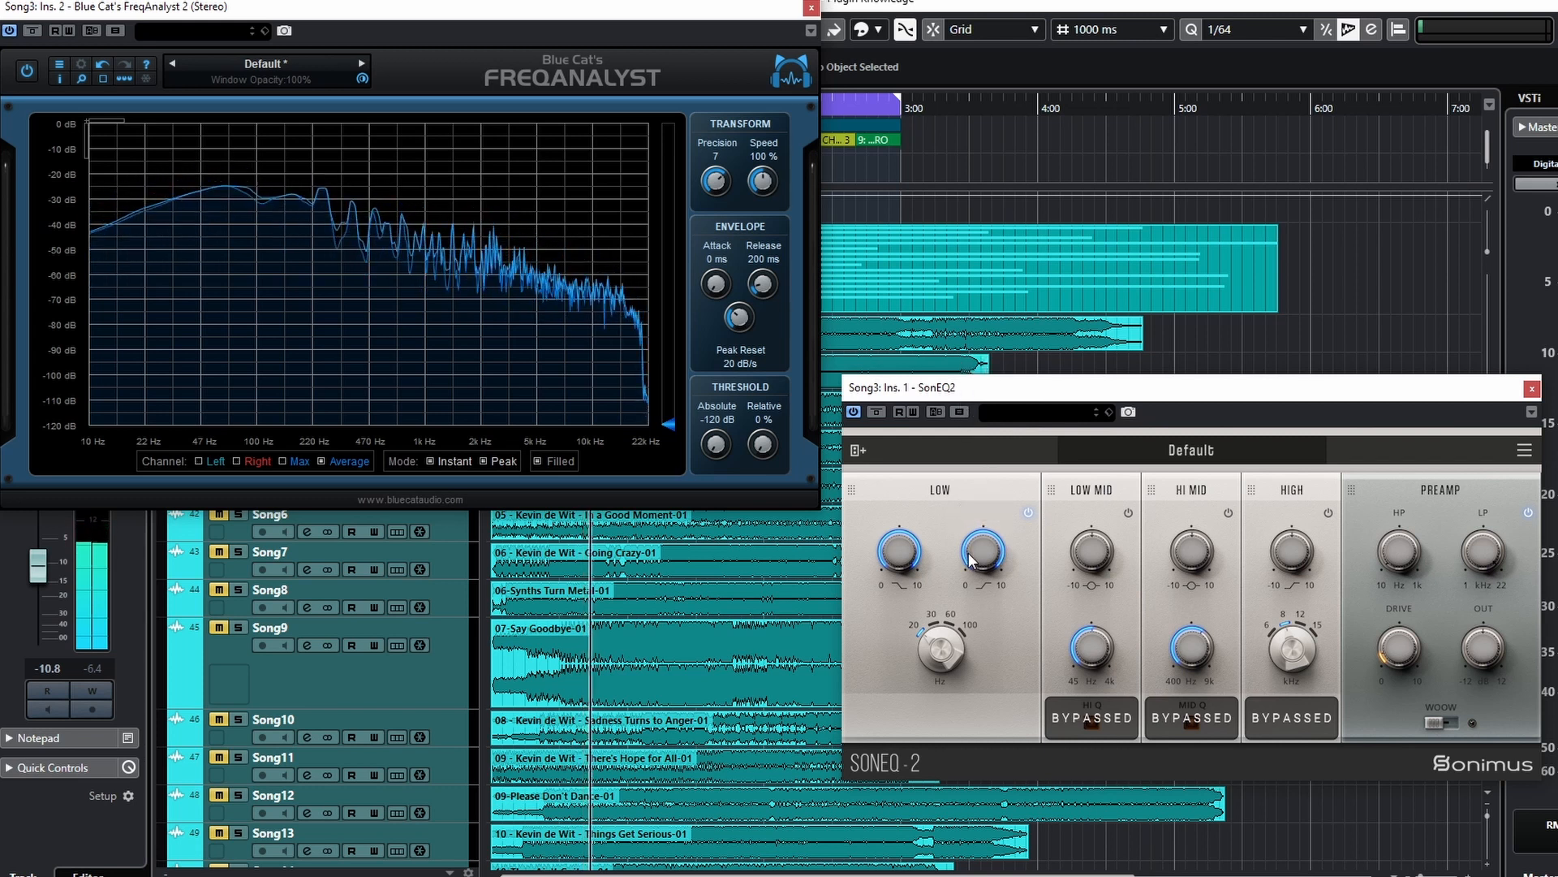
left_click_drag(971, 555, 990, 634)
left_click_drag(884, 542, 901, 646)
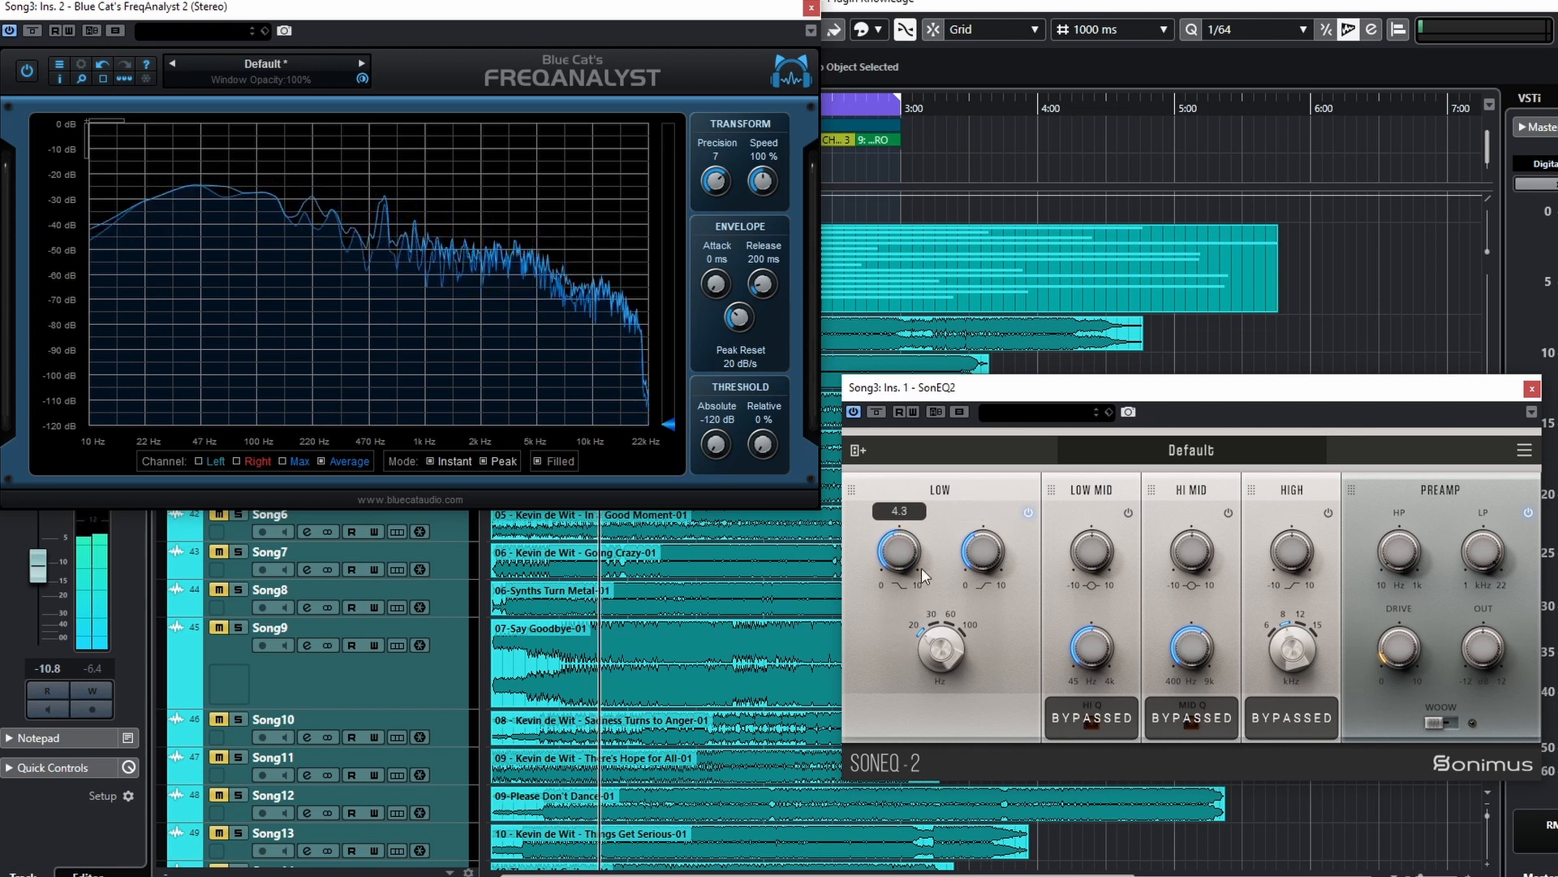
mouse_move(981, 545)
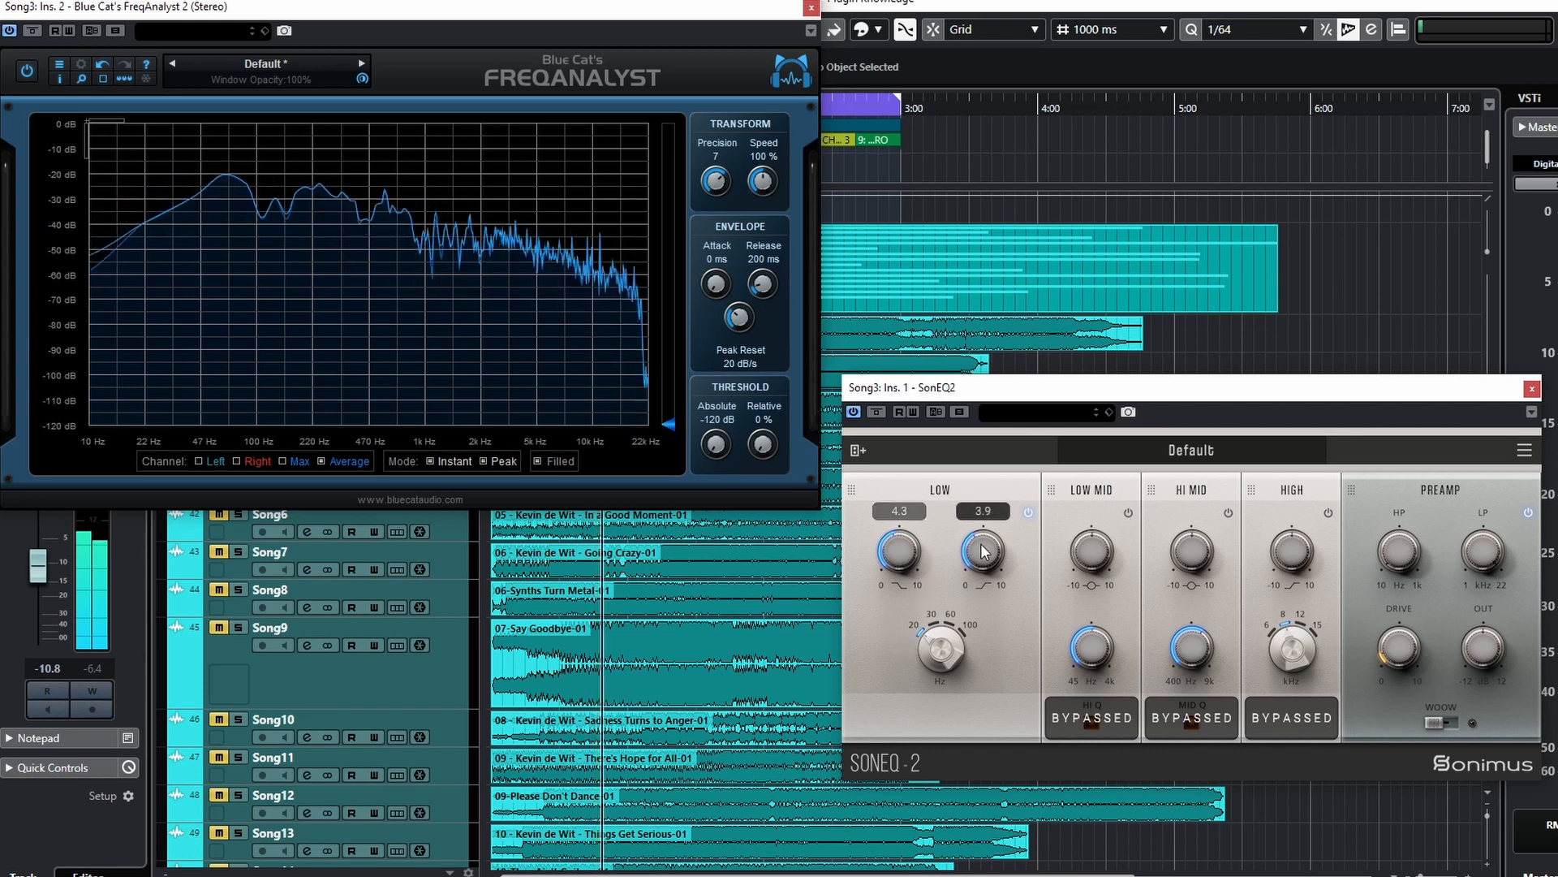
- Change the low band's frequency and toggle the band's bypass to compare the sound before and after
left_click(1028, 513)
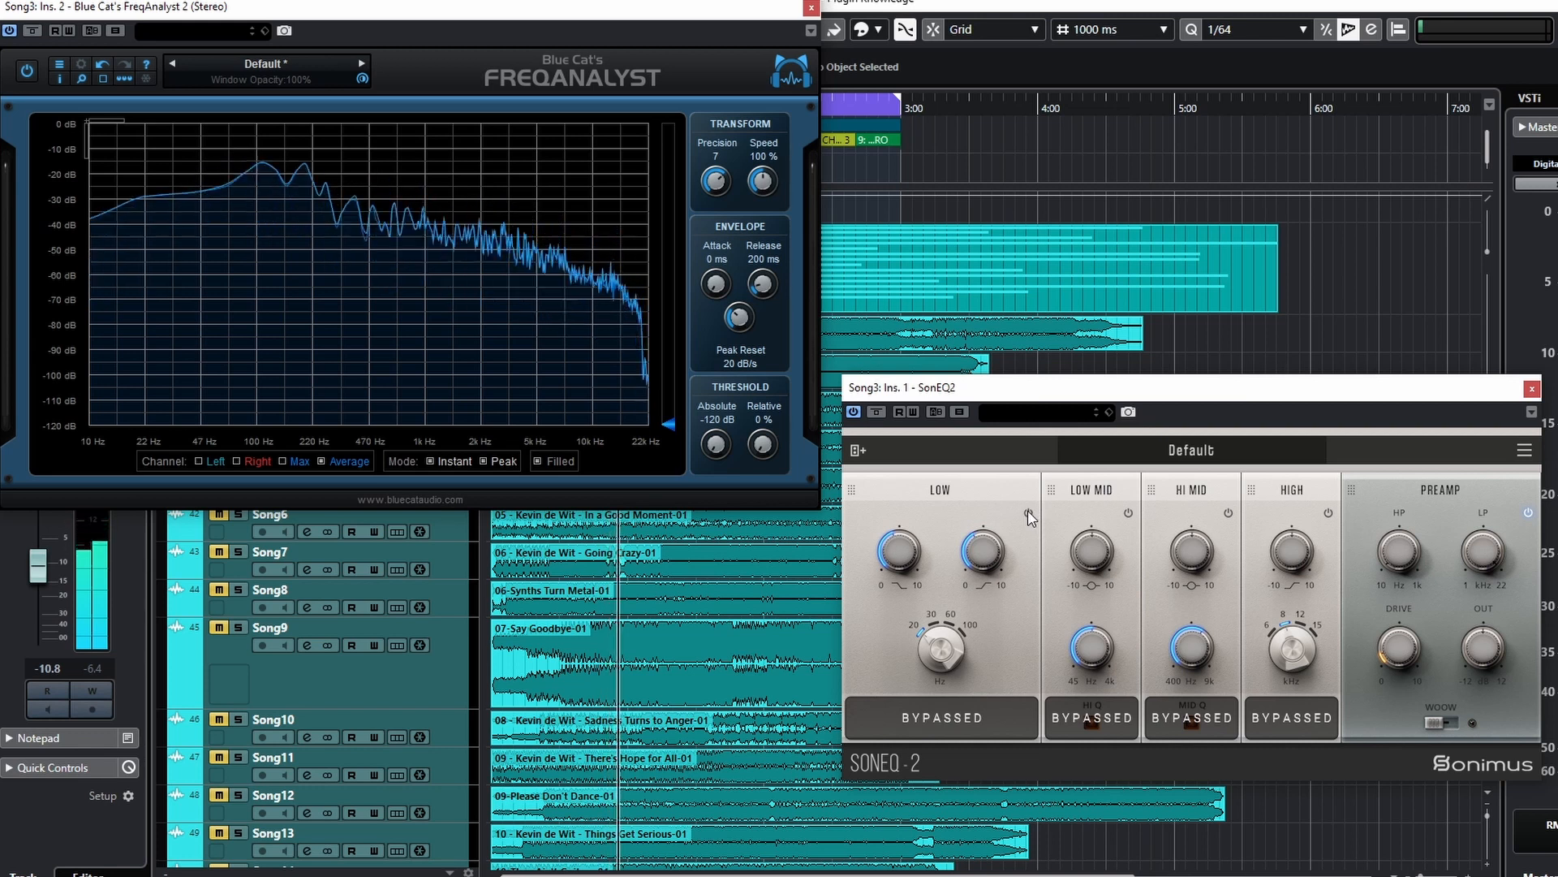
left_click(1027, 511)
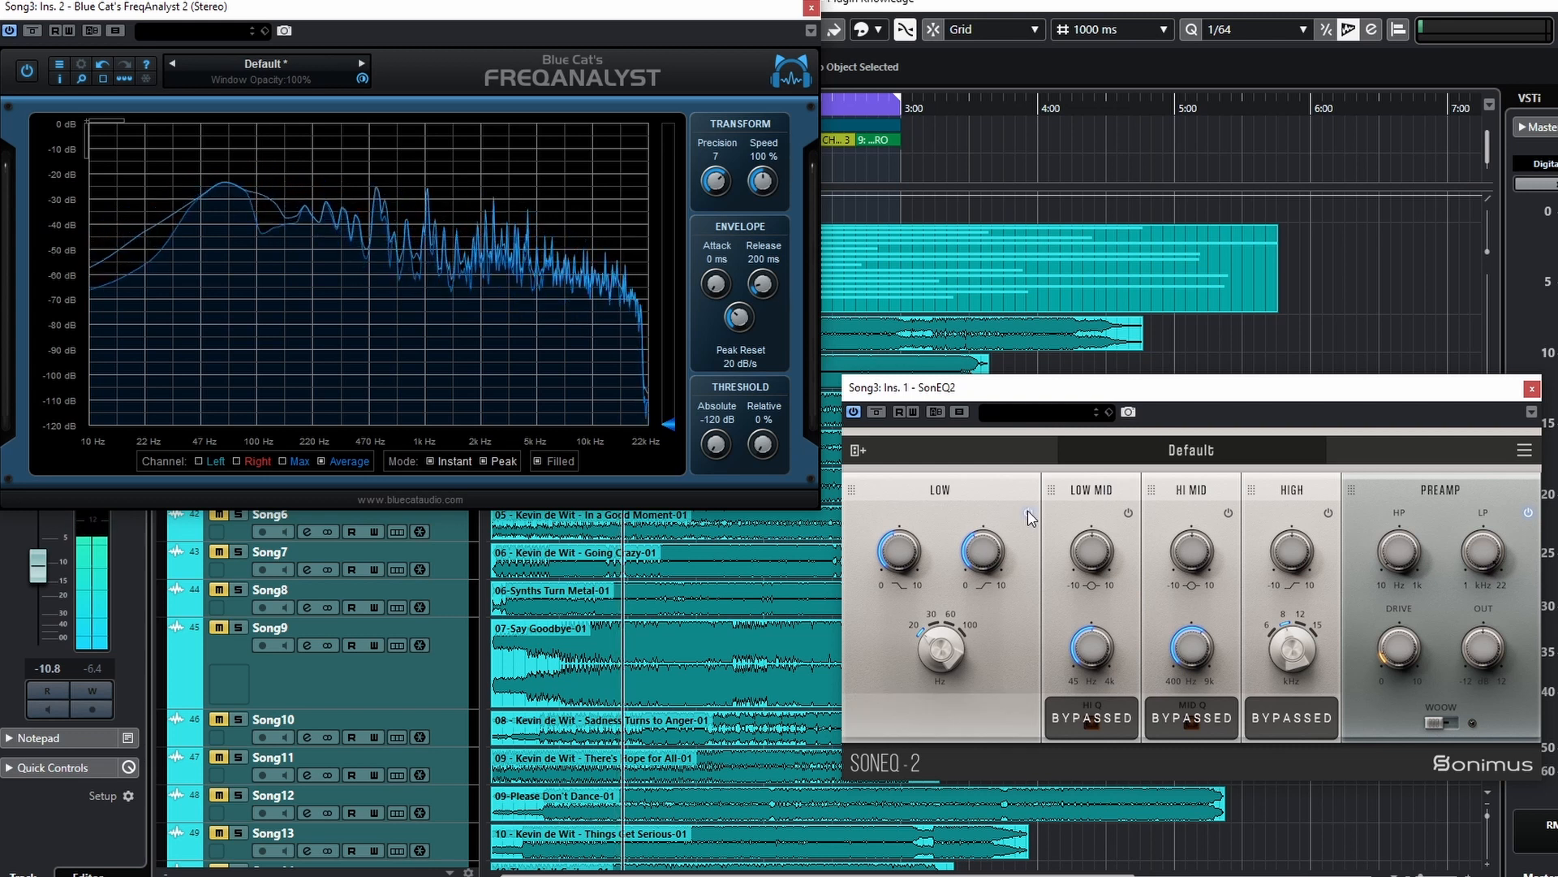
left_click_drag(939, 649, 936, 613)
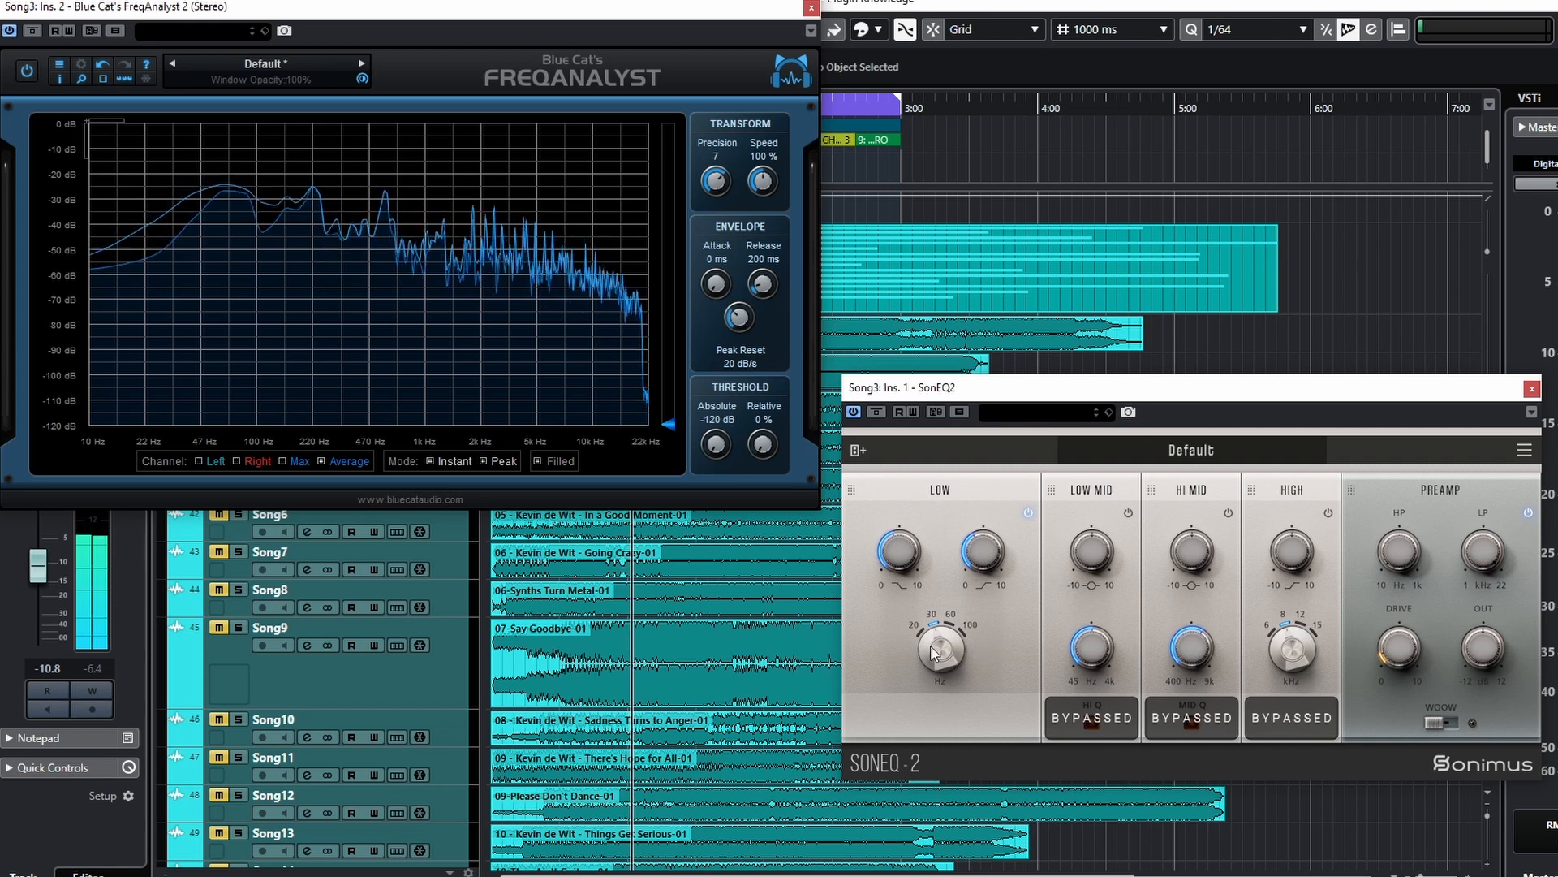
left_click(1029, 514)
left_click(1029, 514)
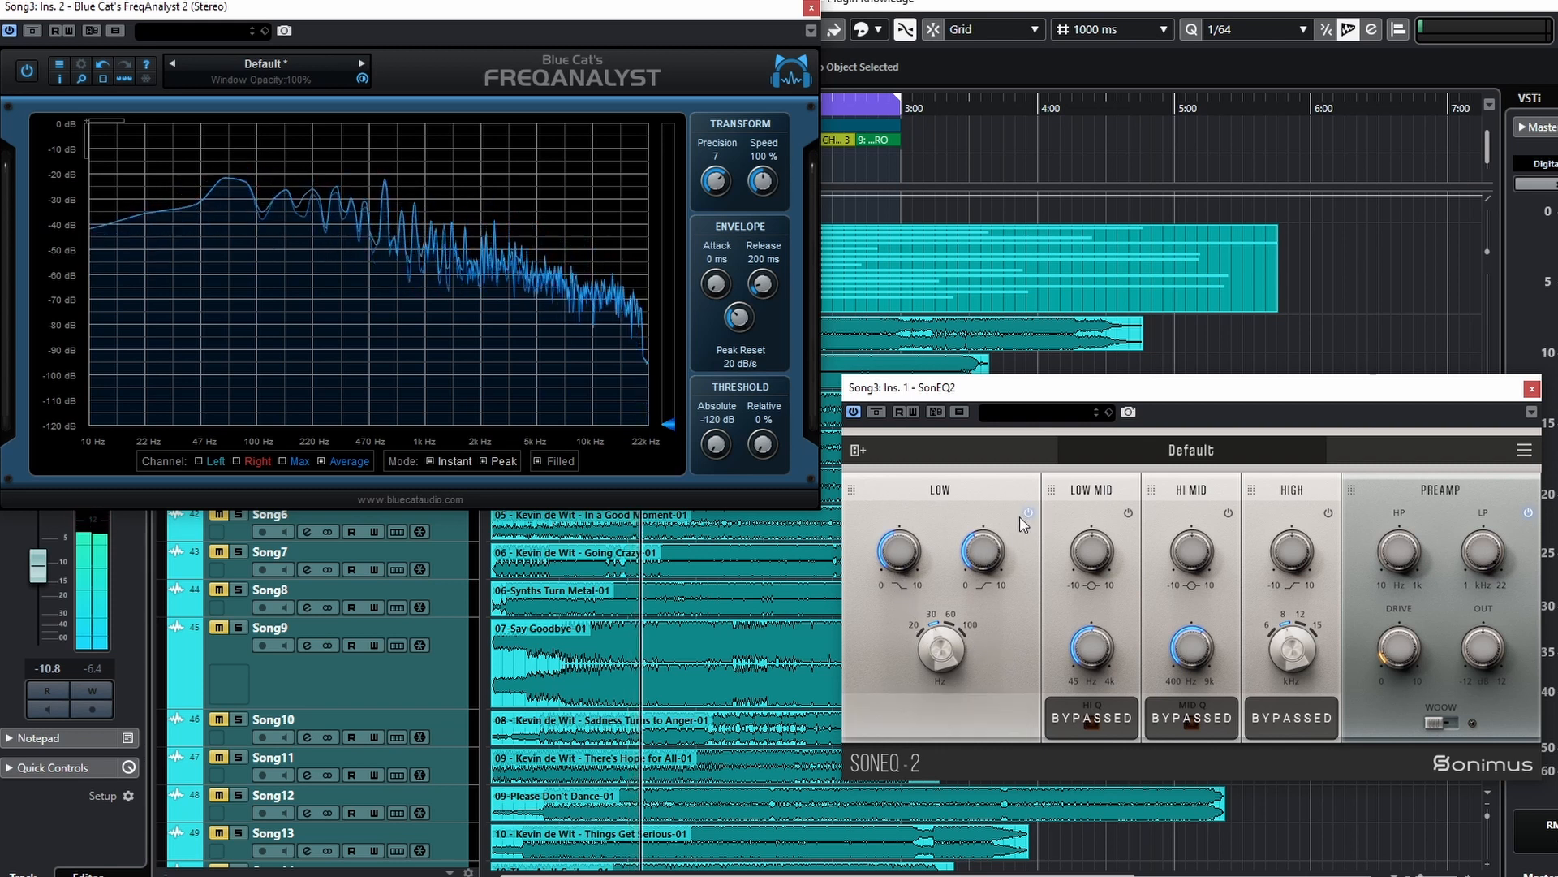
- Try the low boost alone at 10.0, reduce it to 4.1, and set the low cut amount to 3.6
left_click_drag(899, 556, 876, 444)
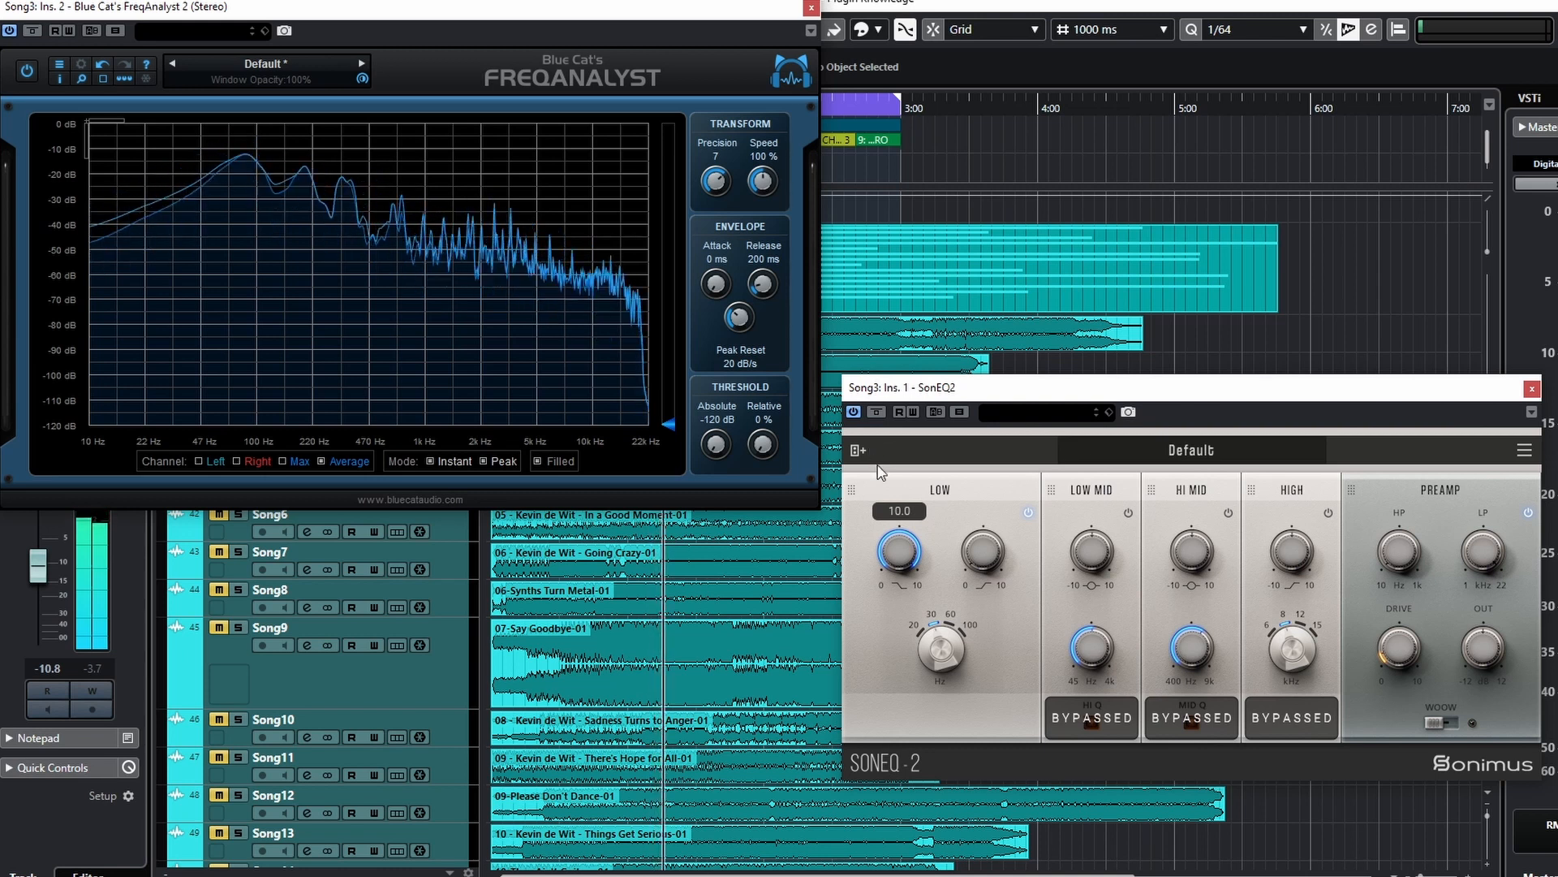
left_click(898, 556)
left_click_drag(899, 544, 888, 582)
left_click_drag(892, 651, 894, 696)
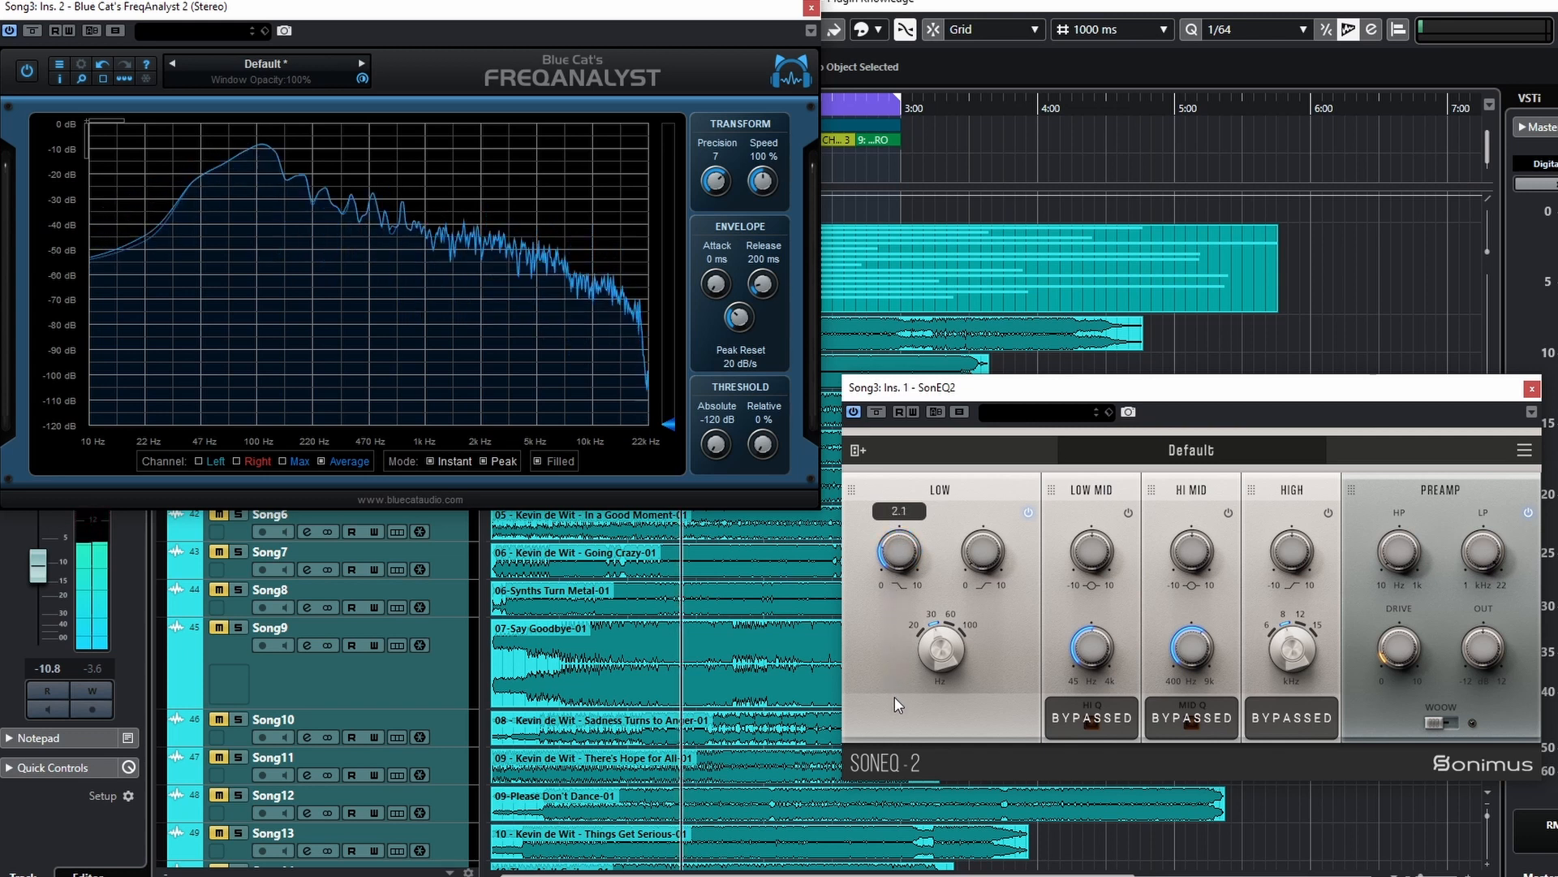
left_click_drag(889, 569, 889, 524)
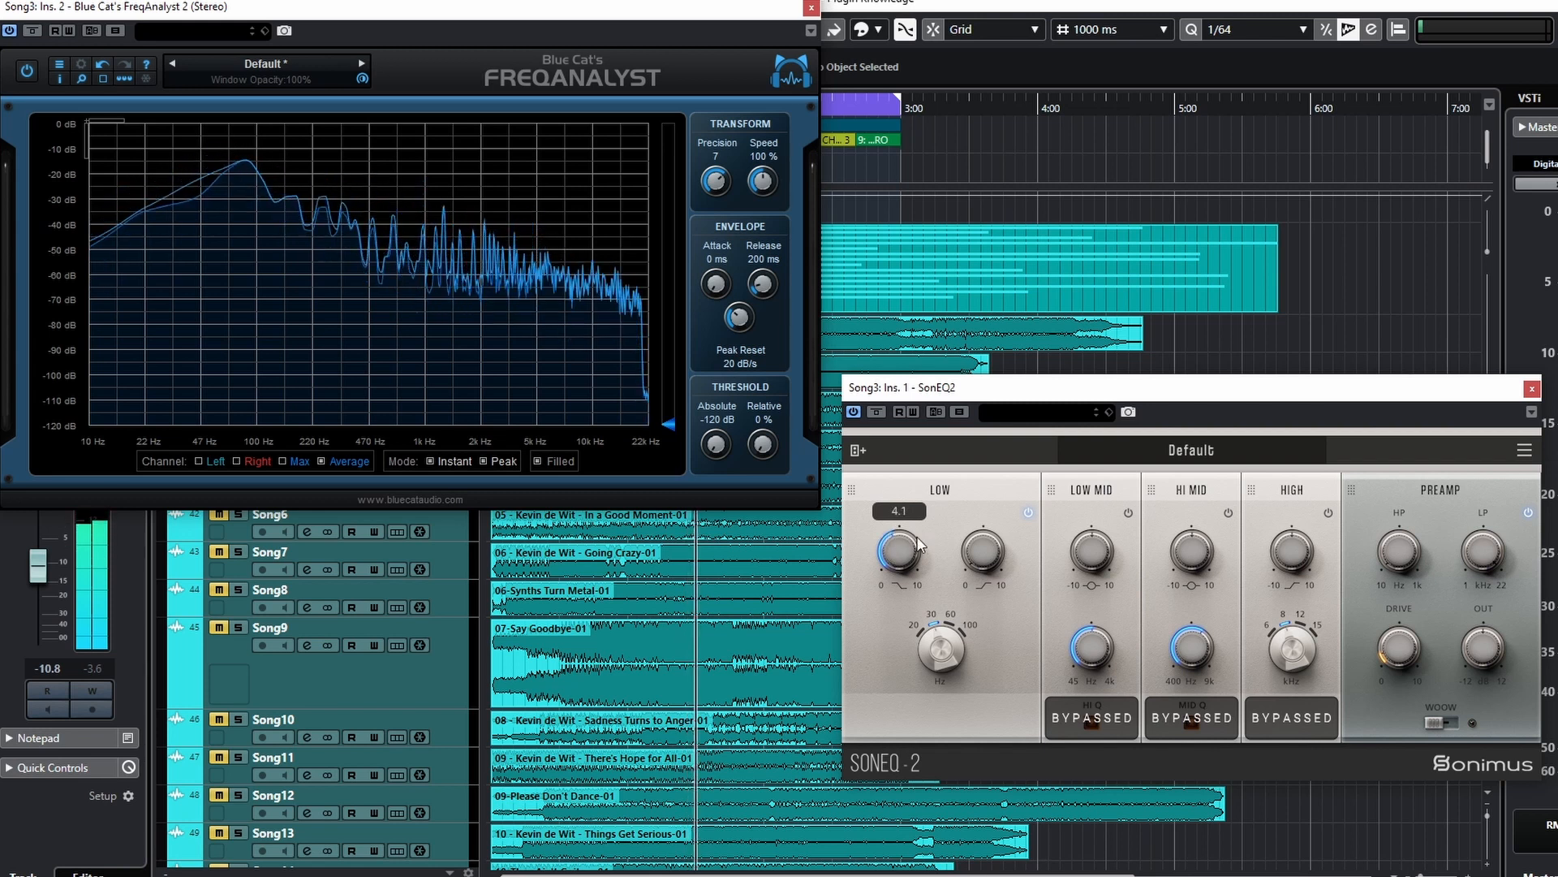
left_click_drag(986, 558, 980, 516)
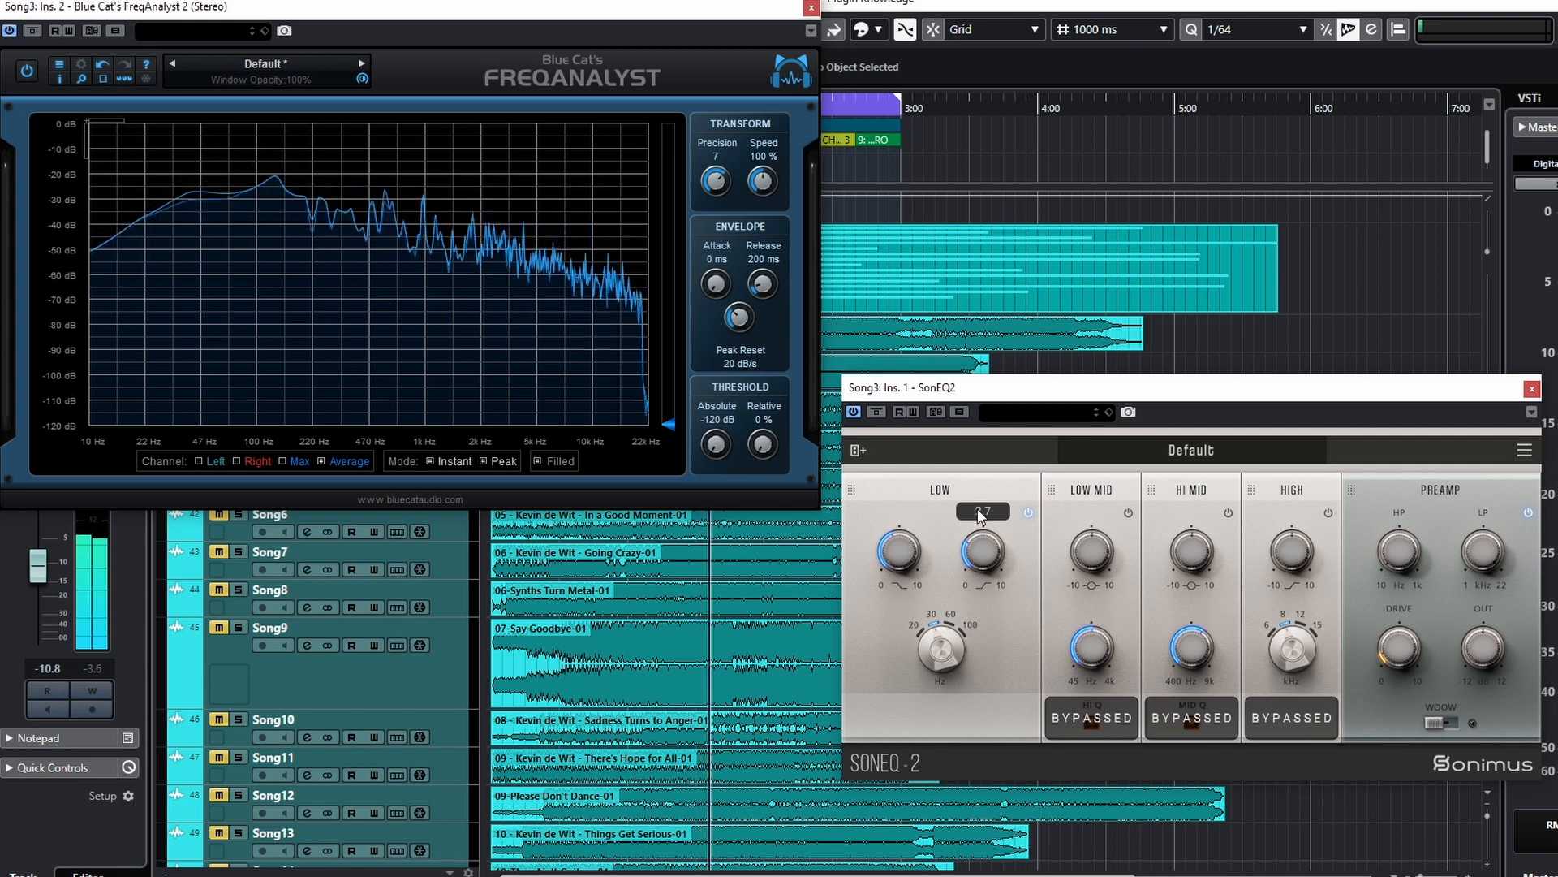
left_click_drag(977, 520, 1029, 517)
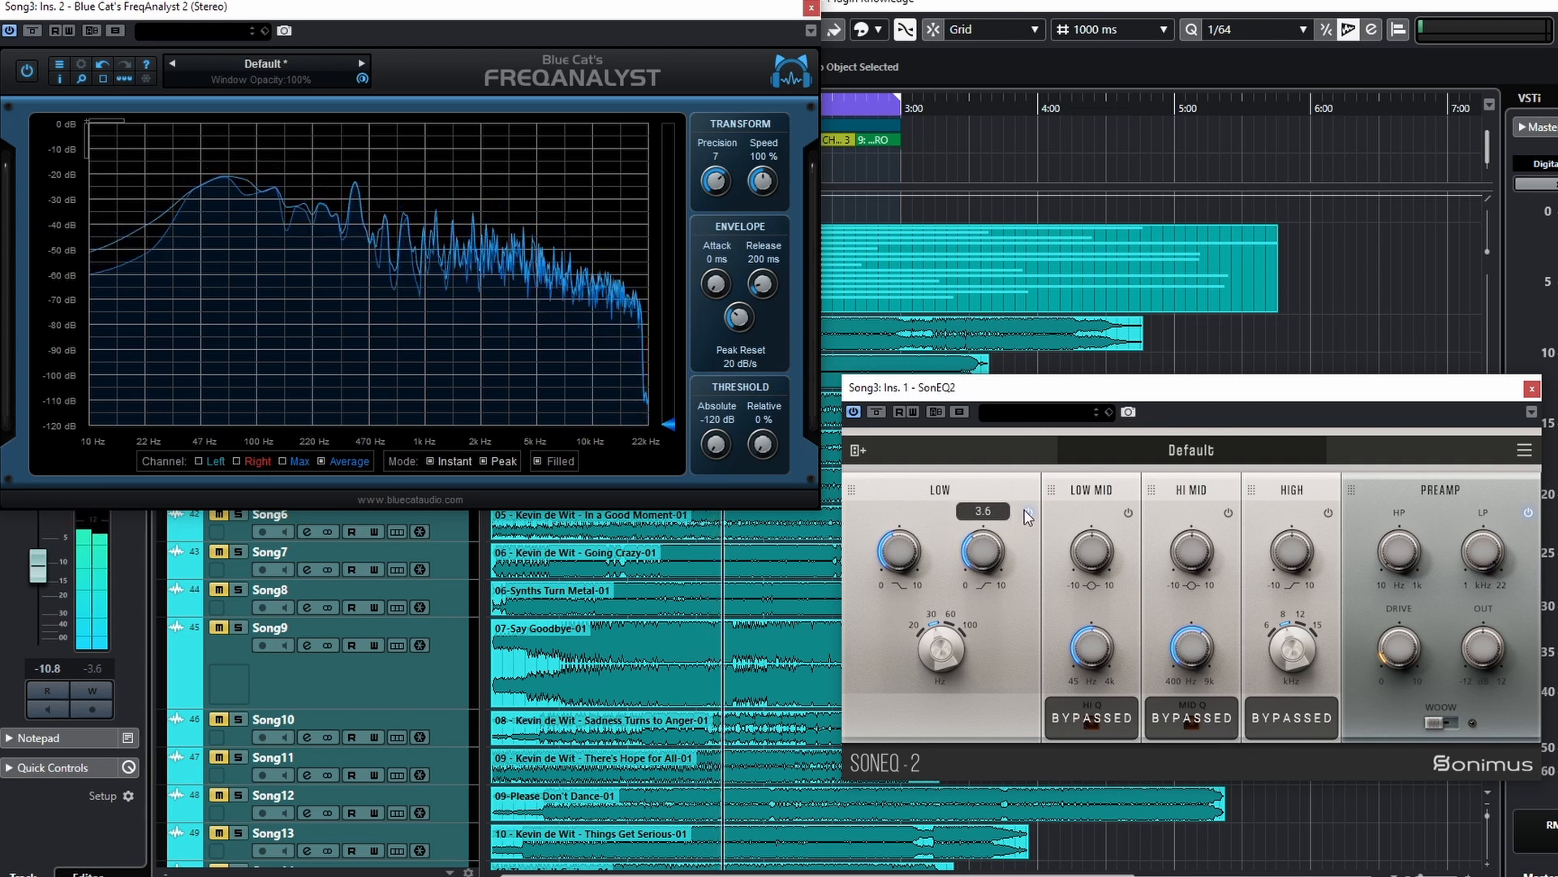
- Compare the low band repeatedly against bypass and set its frequency to 60 Hz
left_click(1029, 514)
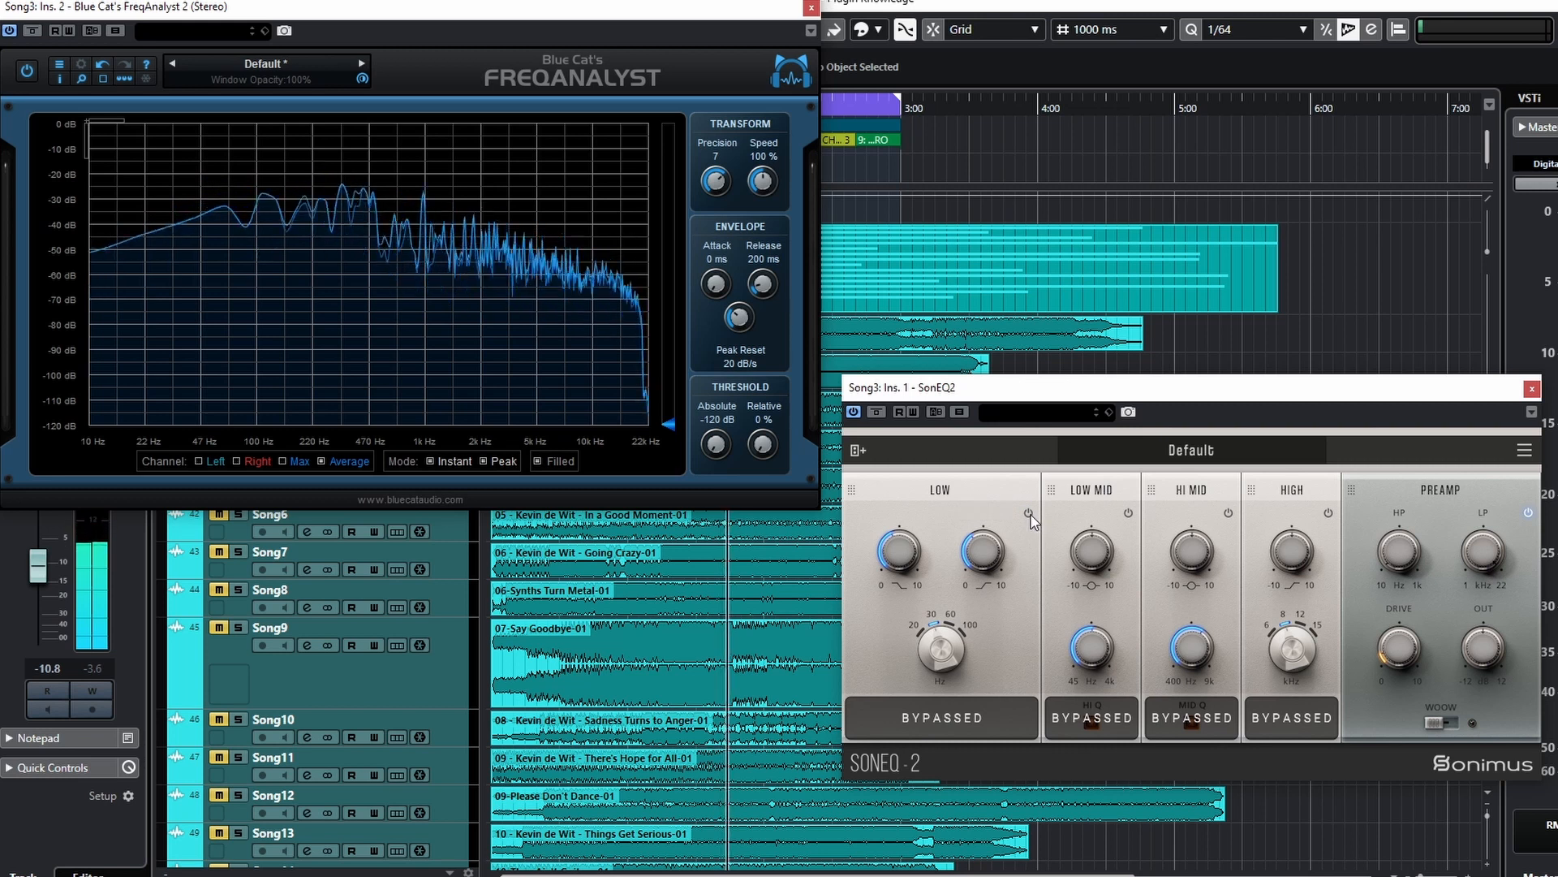
left_click(1029, 514)
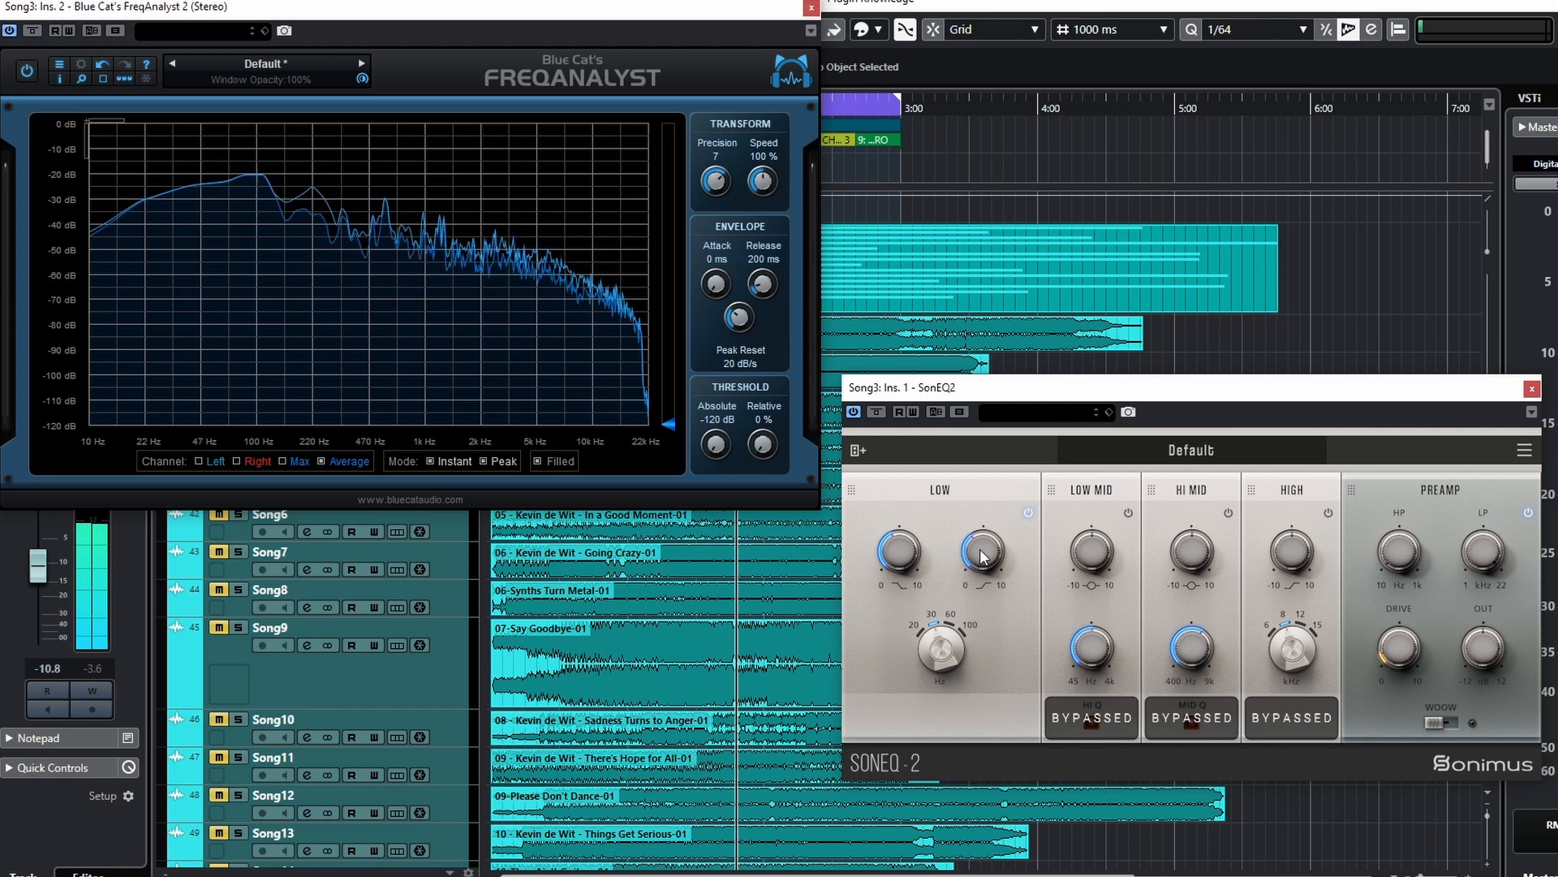
left_click(1028, 513)
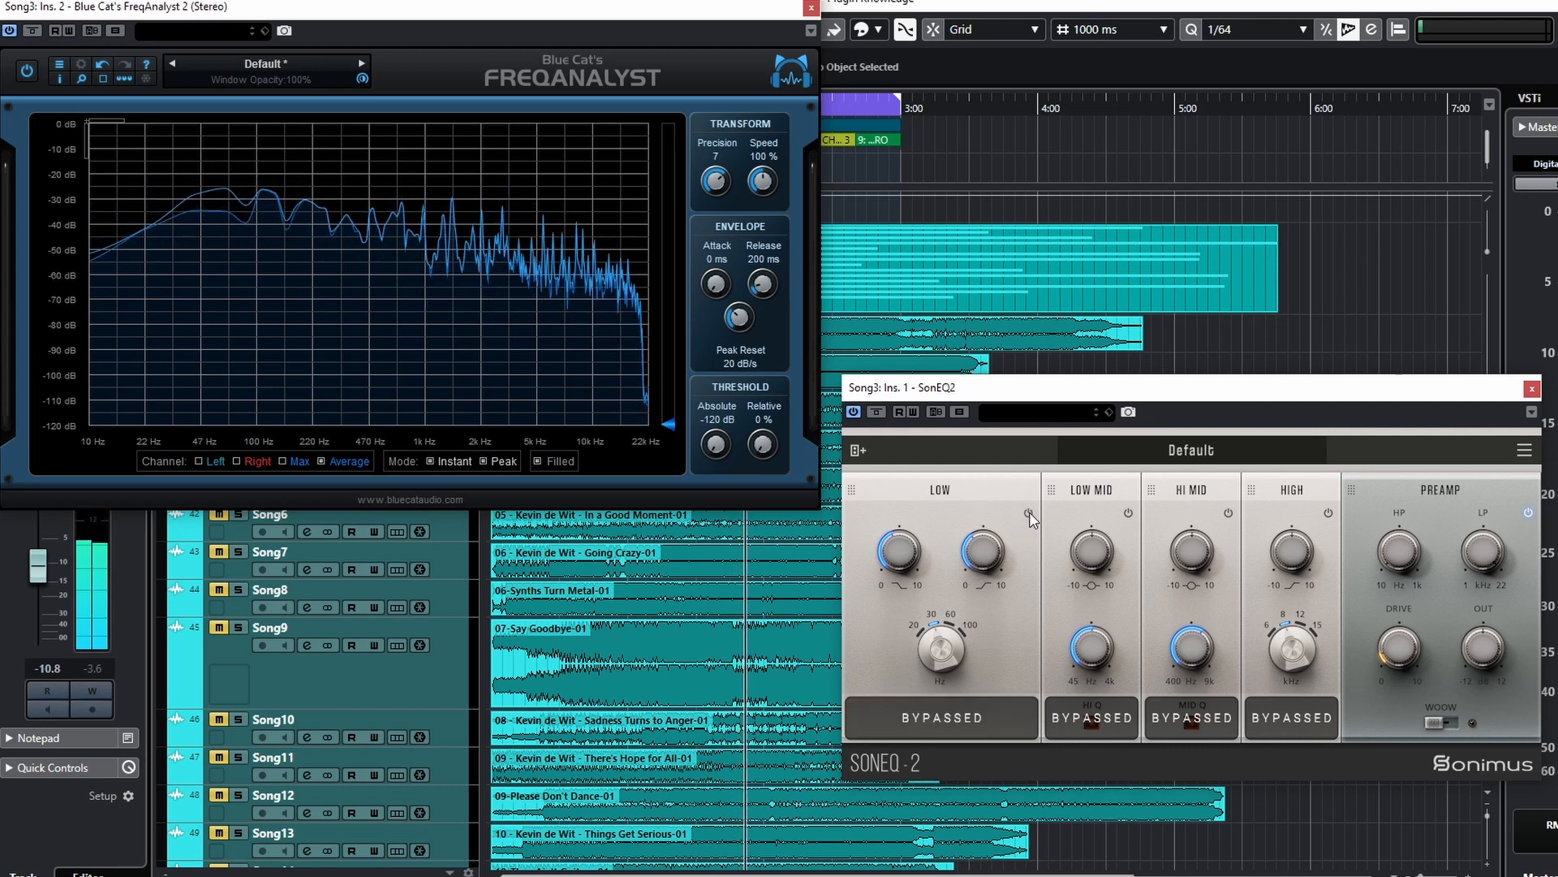
left_click(1029, 513)
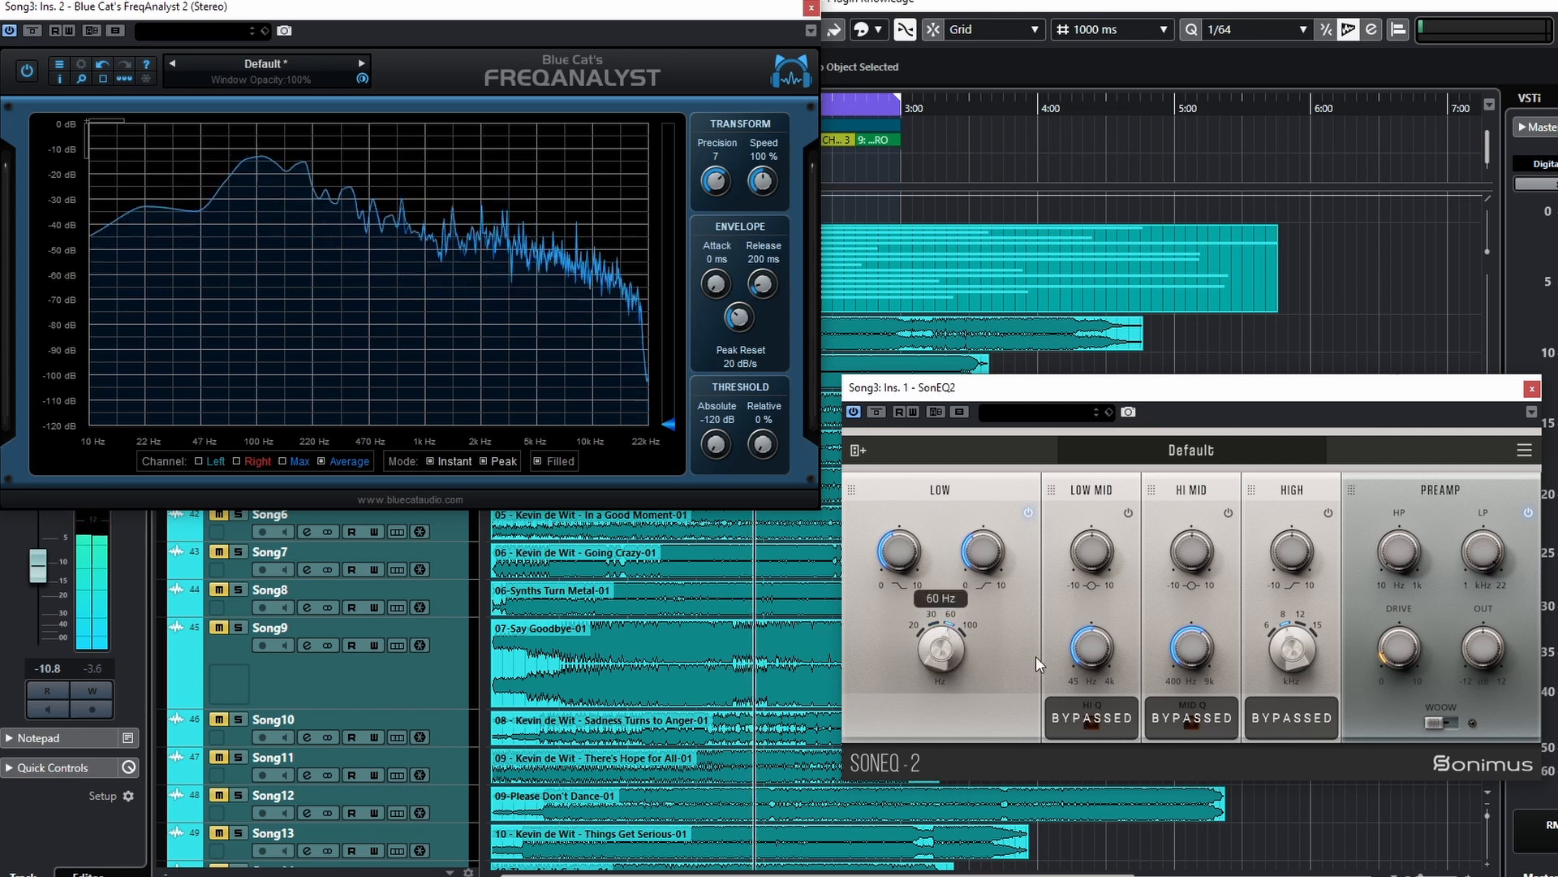
left_click(1029, 515)
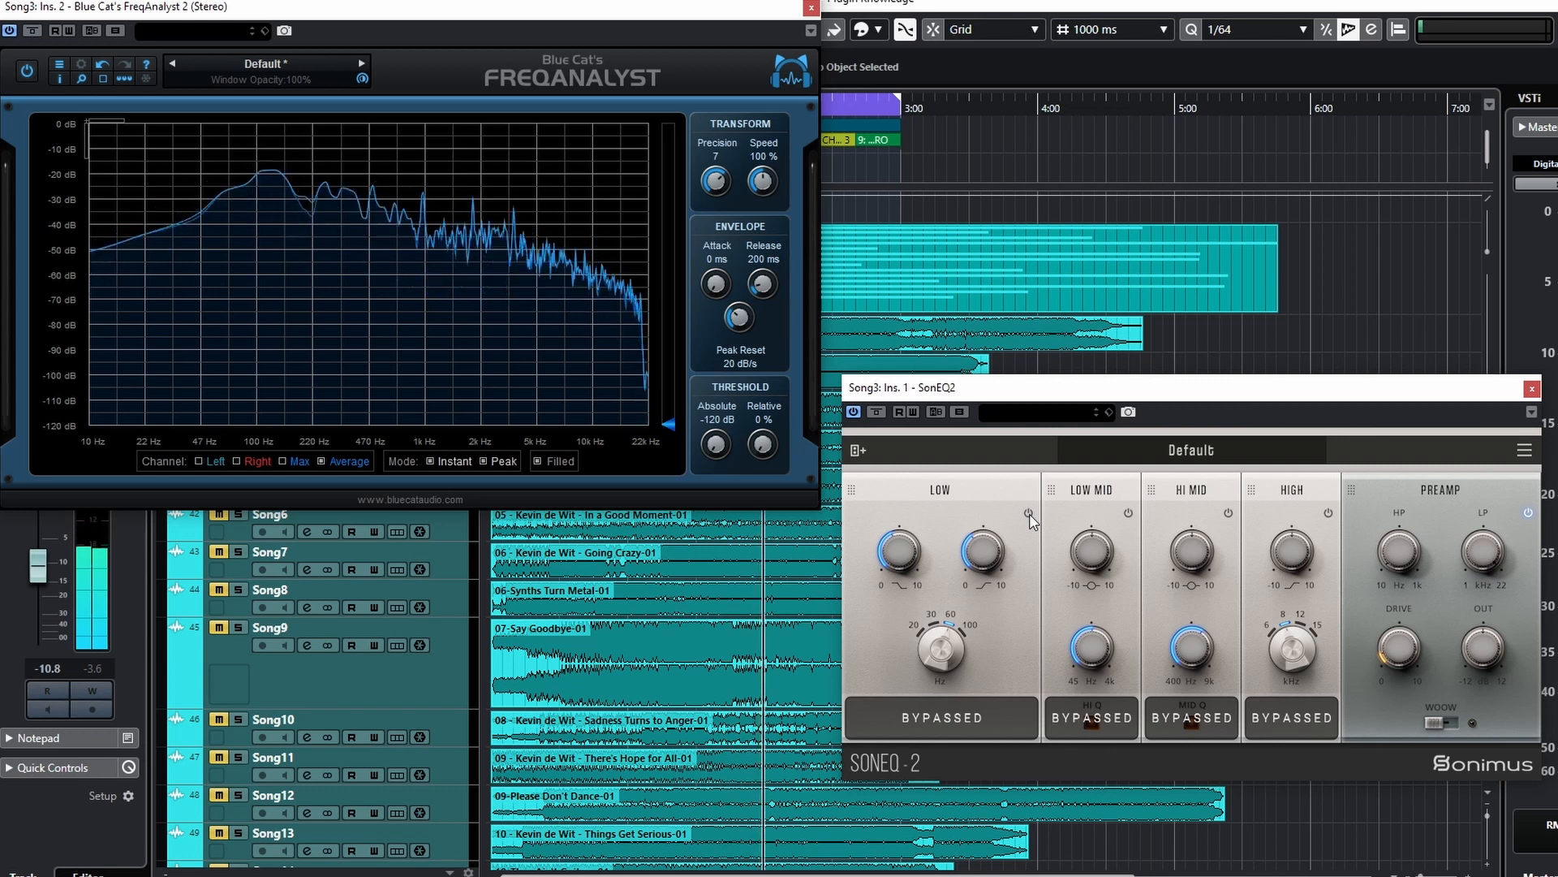
left_click(1030, 515)
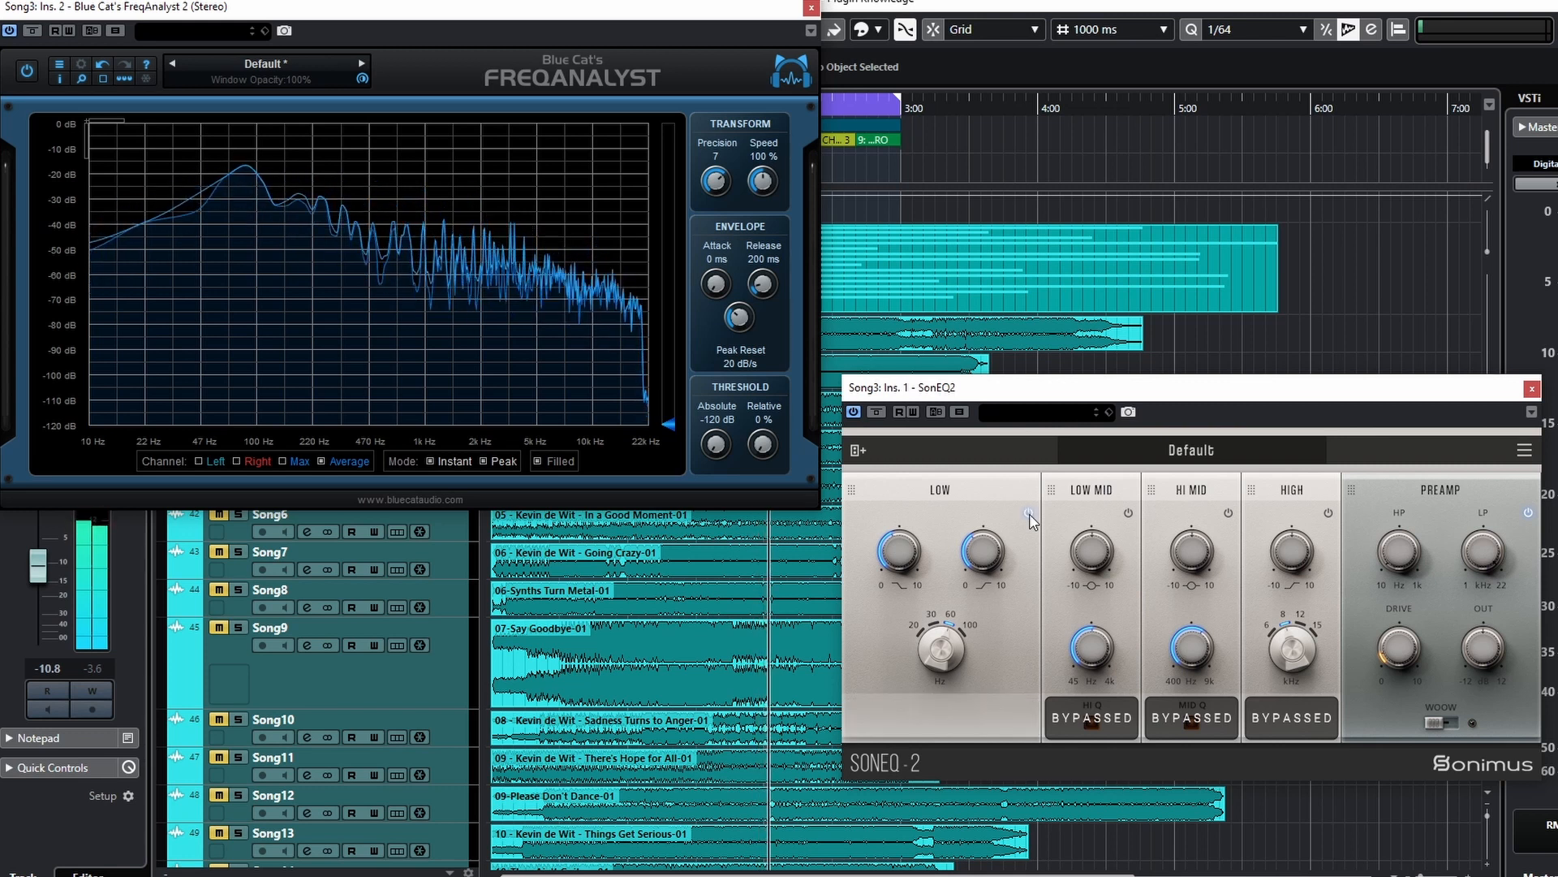
- Try the low band at 100 Hz, compare it against bypass, and return it to 60 Hz with the band bypassed
left_click_drag(946, 657, 947, 586)
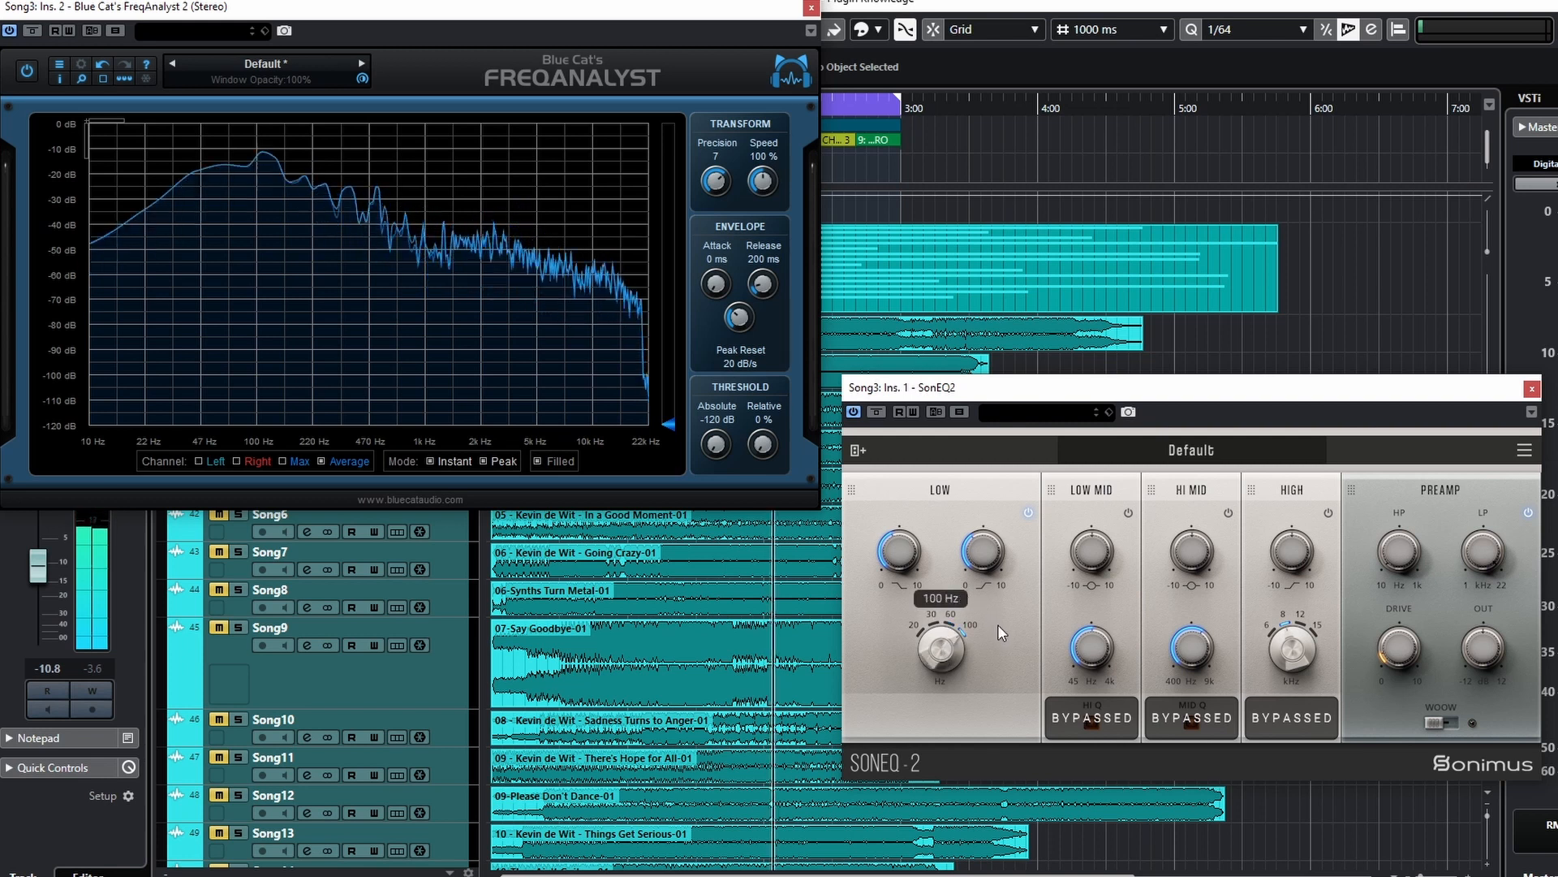
left_click(1030, 514)
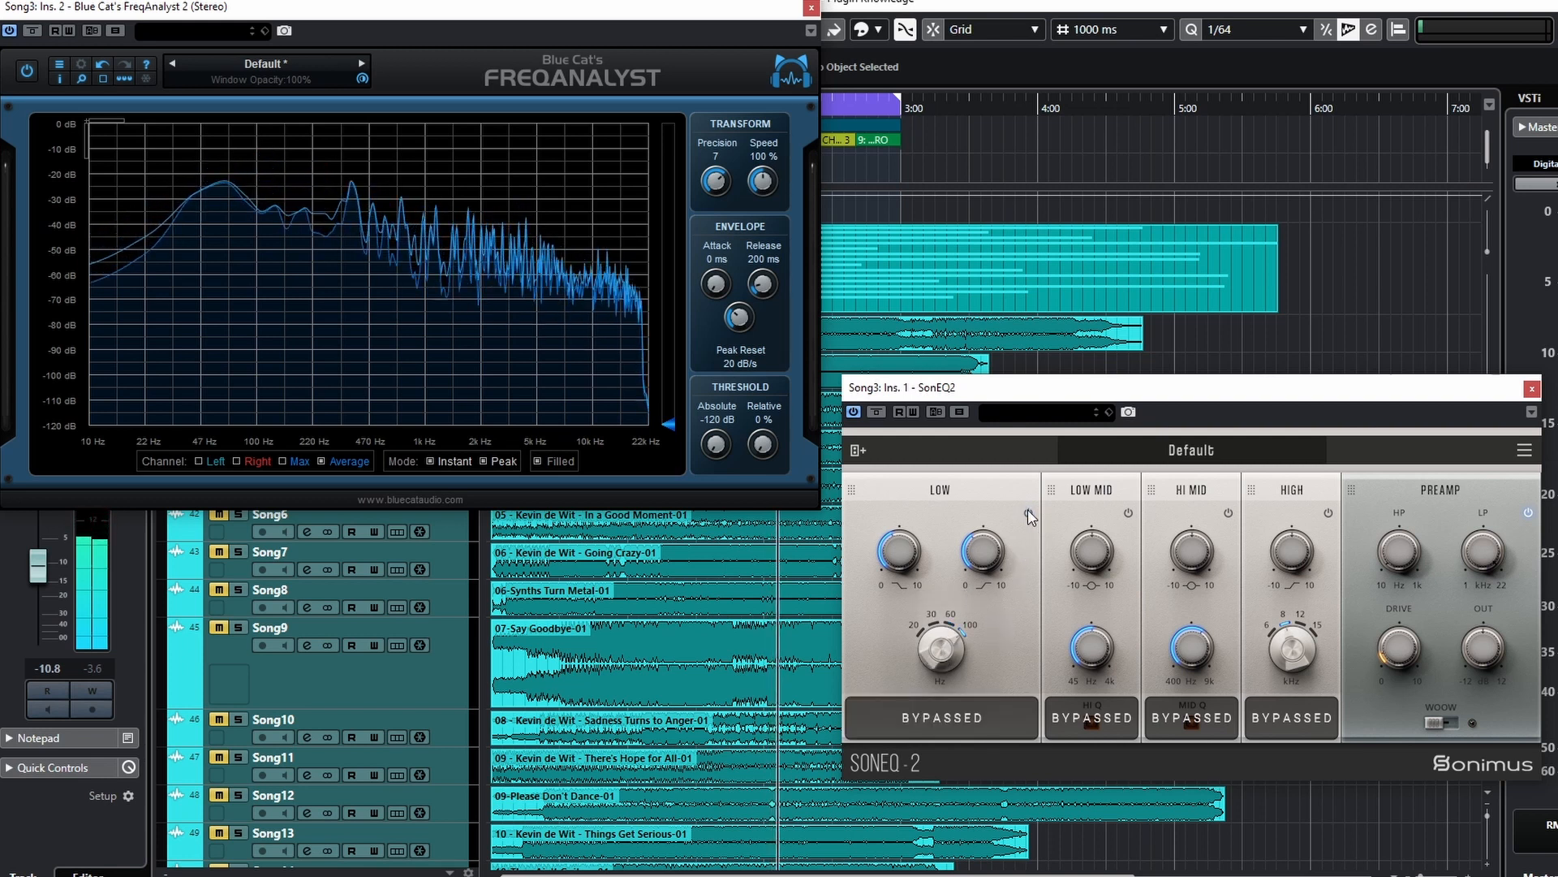
left_click(1029, 513)
mouse_move(978, 553)
left_click_drag(978, 547, 979, 532)
left_click_drag(938, 640, 938, 664)
left_click(1028, 513)
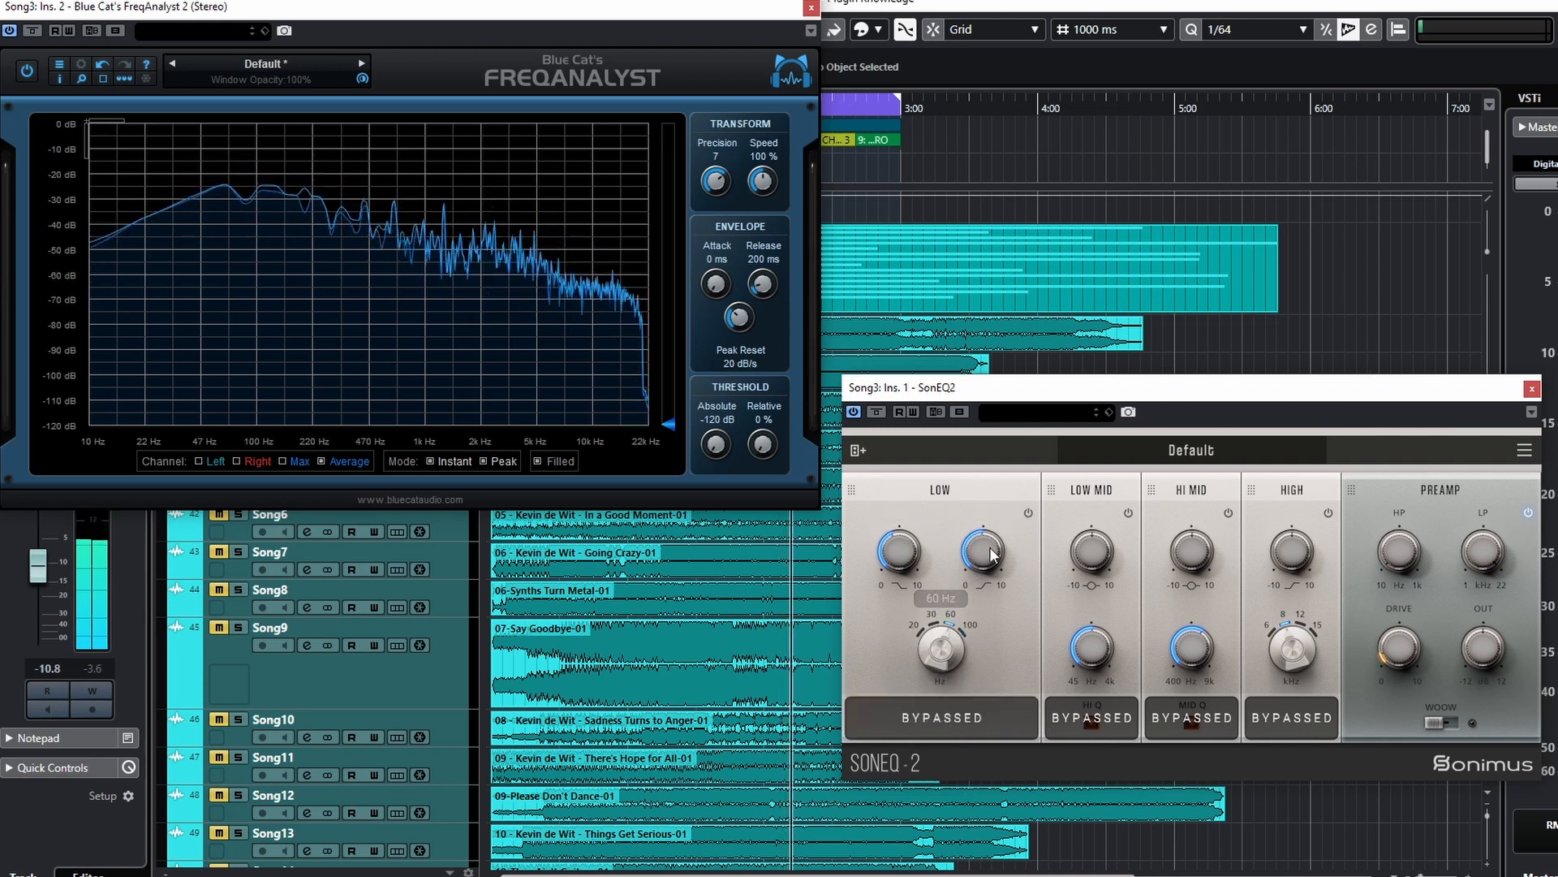
- Reset the low band's boost and cut amounts to 0.0
double_click(991, 555)
mouse_move(897, 567)
left_click_drag(898, 567, 889, 554)
double_click(890, 555)
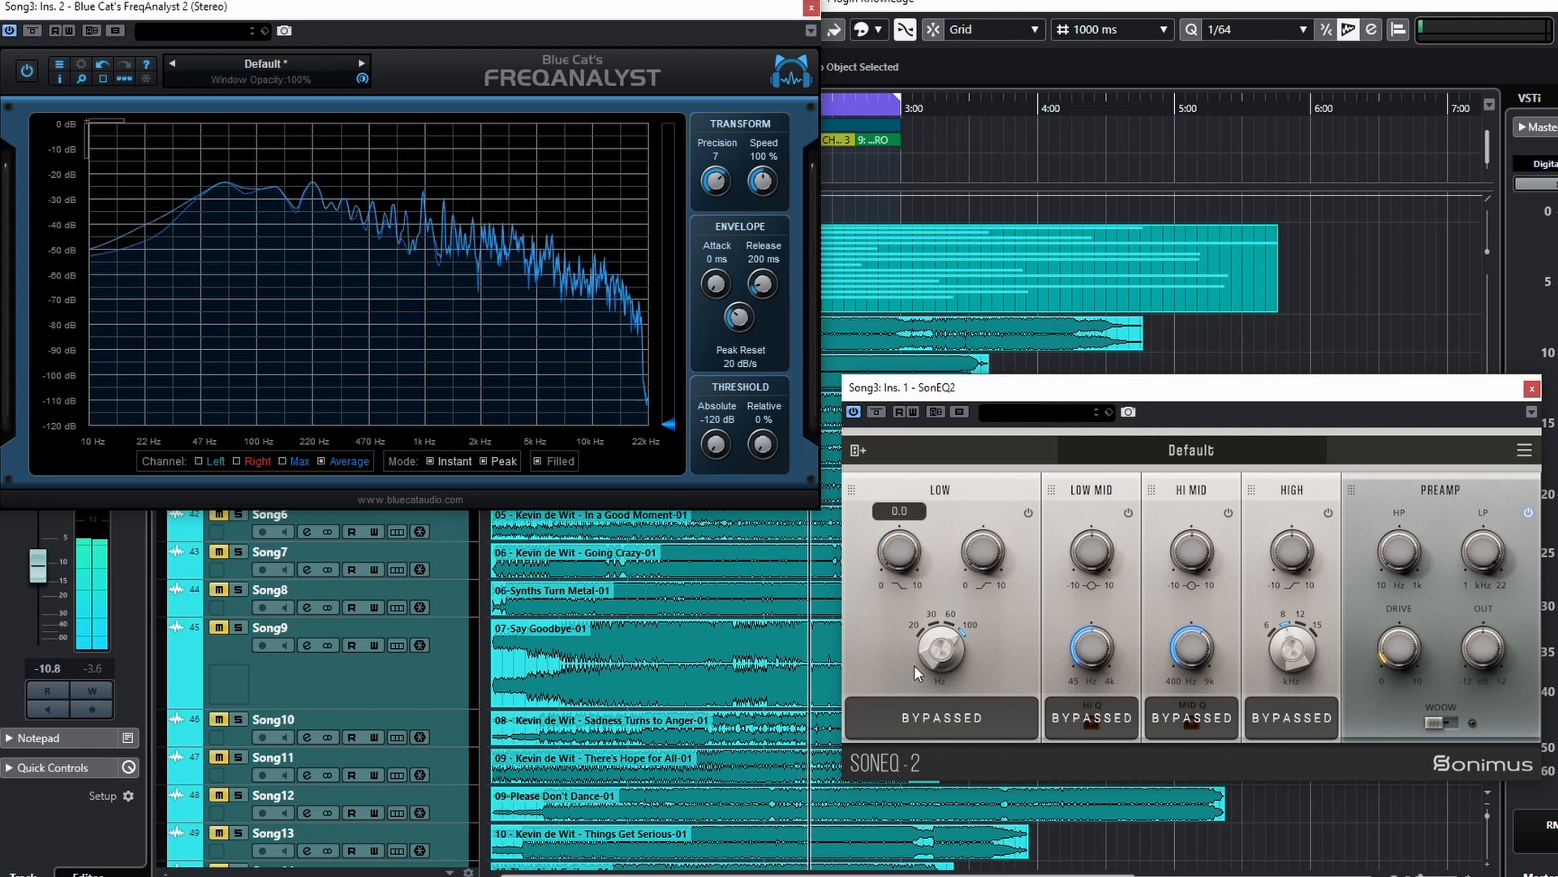
- Try a low boost of 3.4 with a cut of 2.4, and reset both to 0.0
left_click_drag(977, 560, 979, 601)
left_click_drag(887, 556, 880, 492)
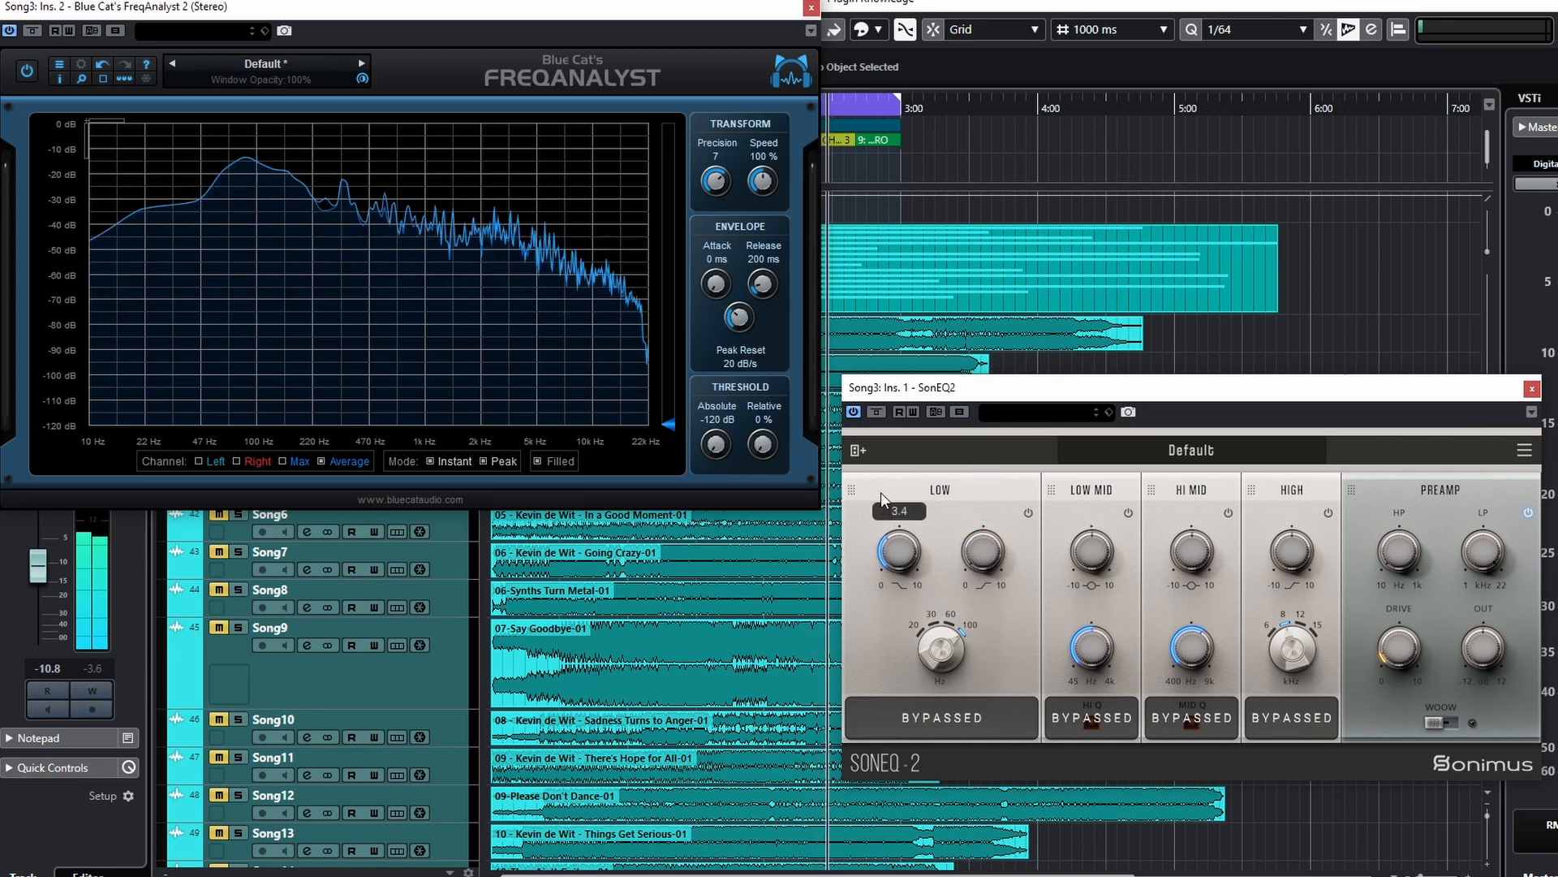
left_click_drag(997, 552, 983, 518)
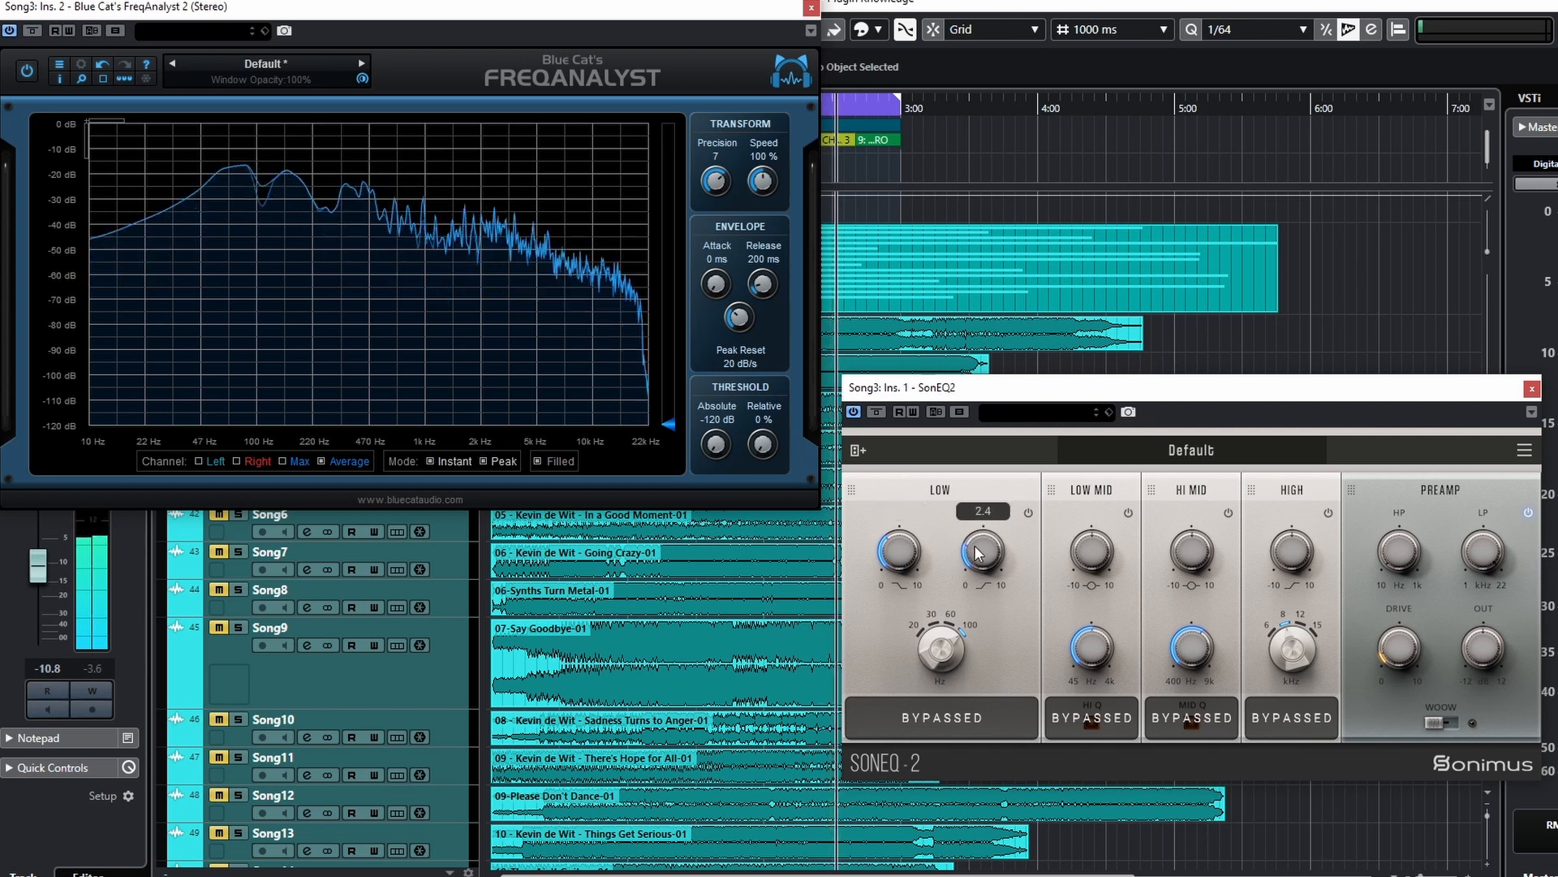
double_click(978, 549)
double_click(894, 558)
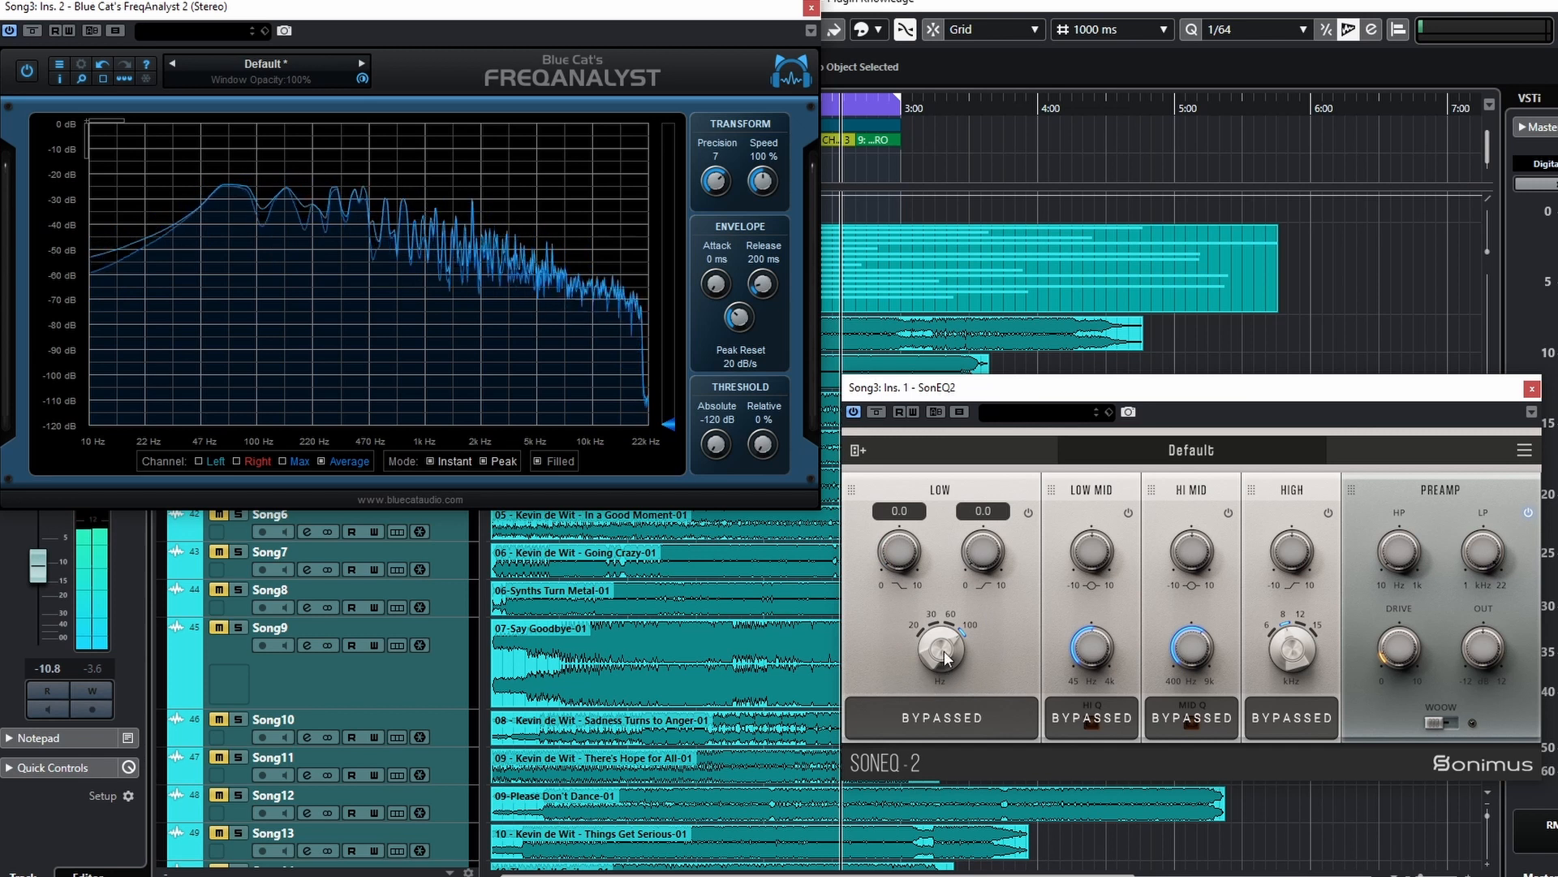
- Set the low band to 60 Hz with 3.4 boost and 2.3 cut, and enable the band
left_click_drag(944, 653, 948, 688)
left_click_drag(898, 548, 895, 509)
left_click_drag(978, 543, 979, 510)
left_click_drag(888, 547, 888, 541)
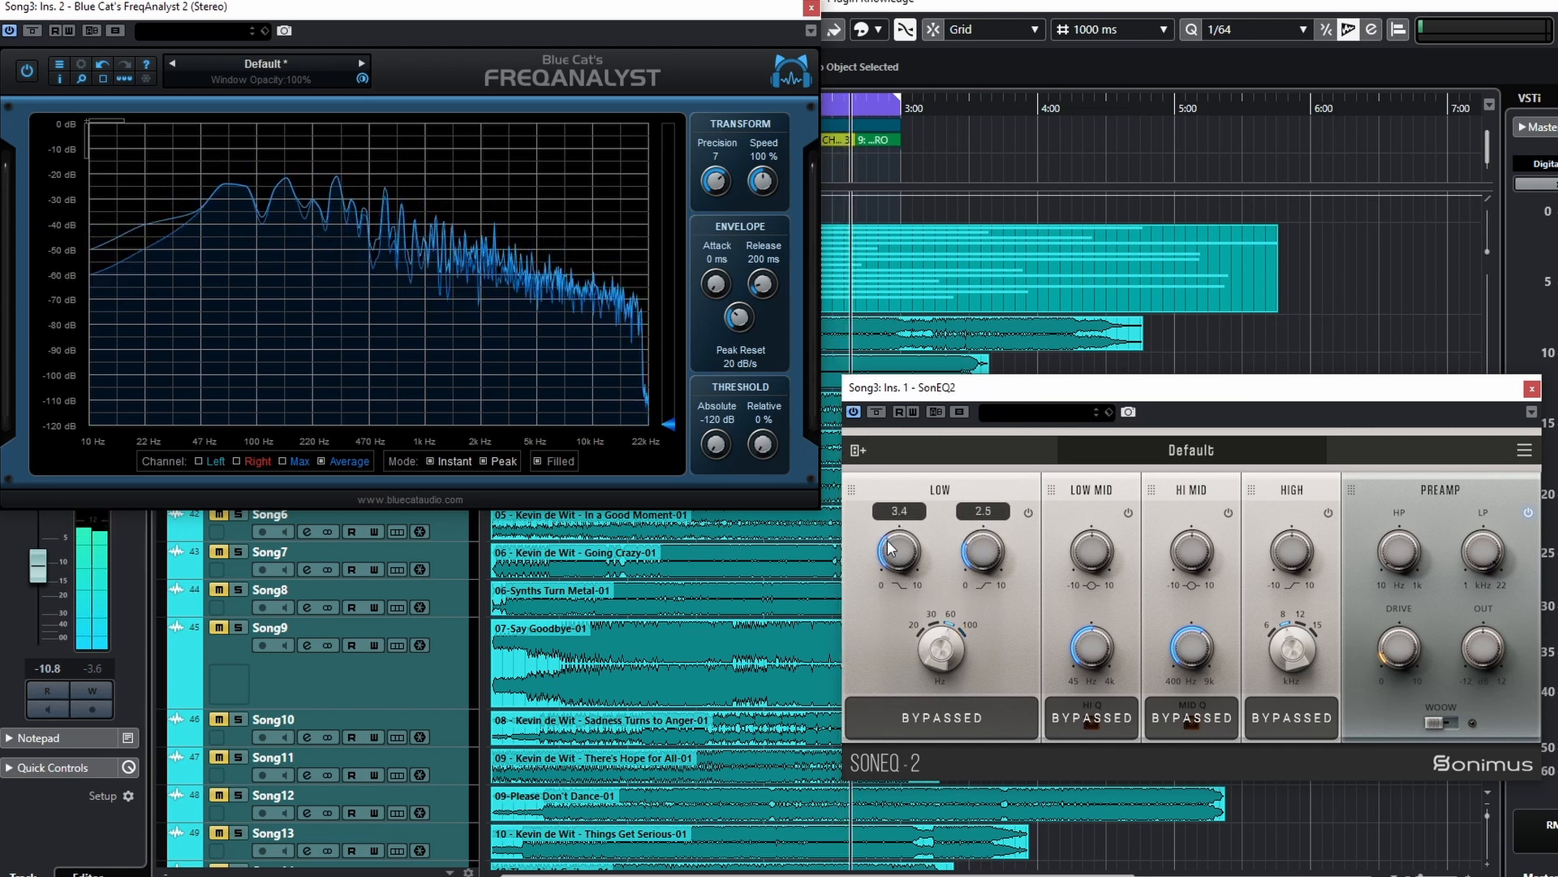
left_click(1028, 512)
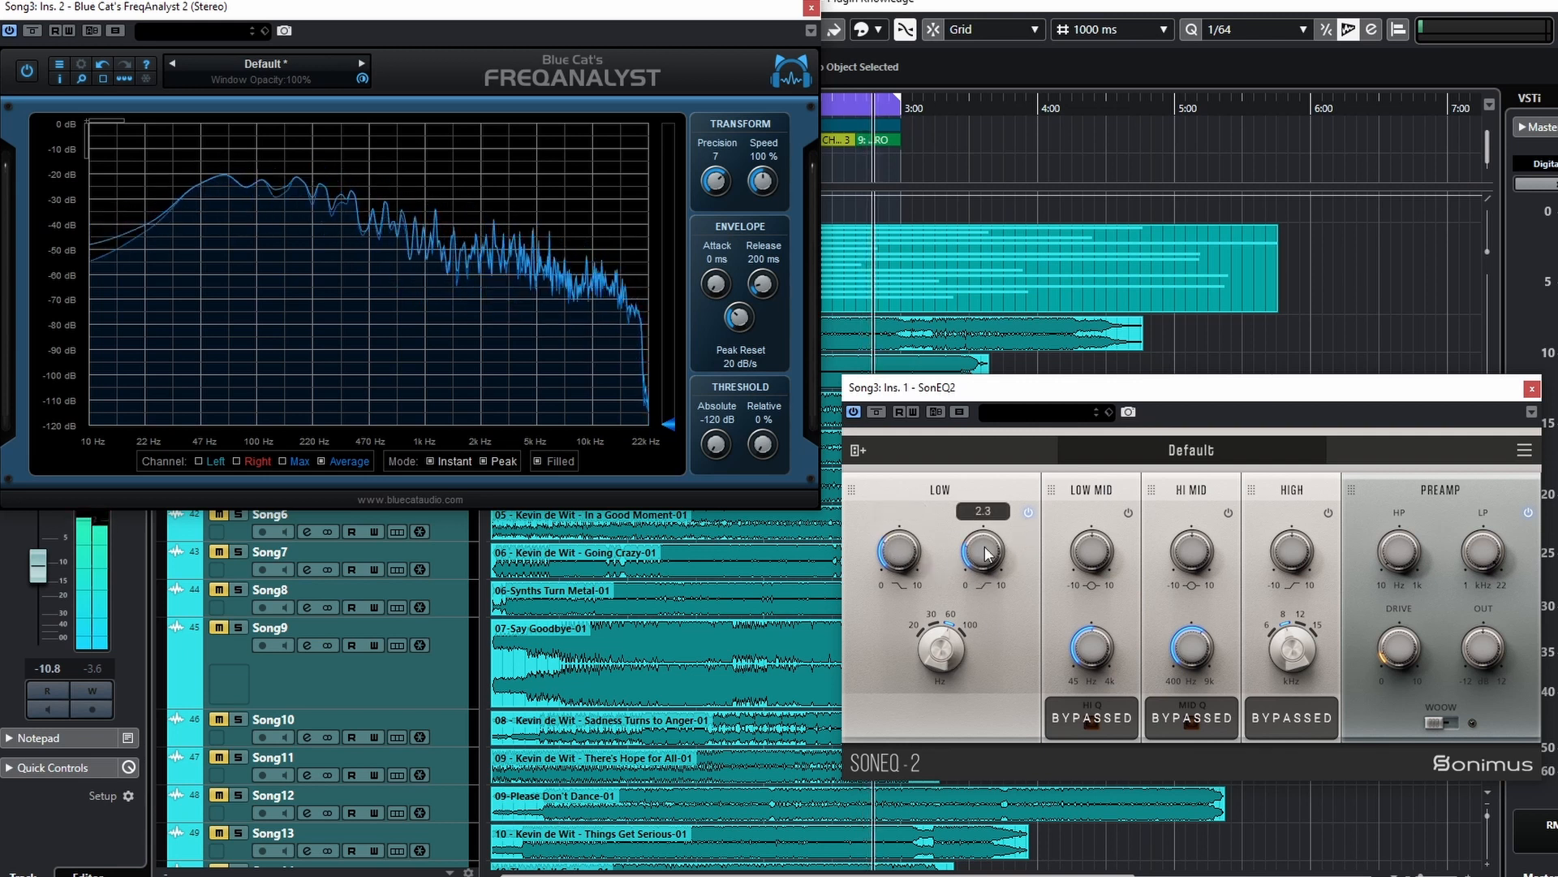
- Bypass the low band and enable the low mid band
left_click(1028, 512)
left_click(1128, 512)
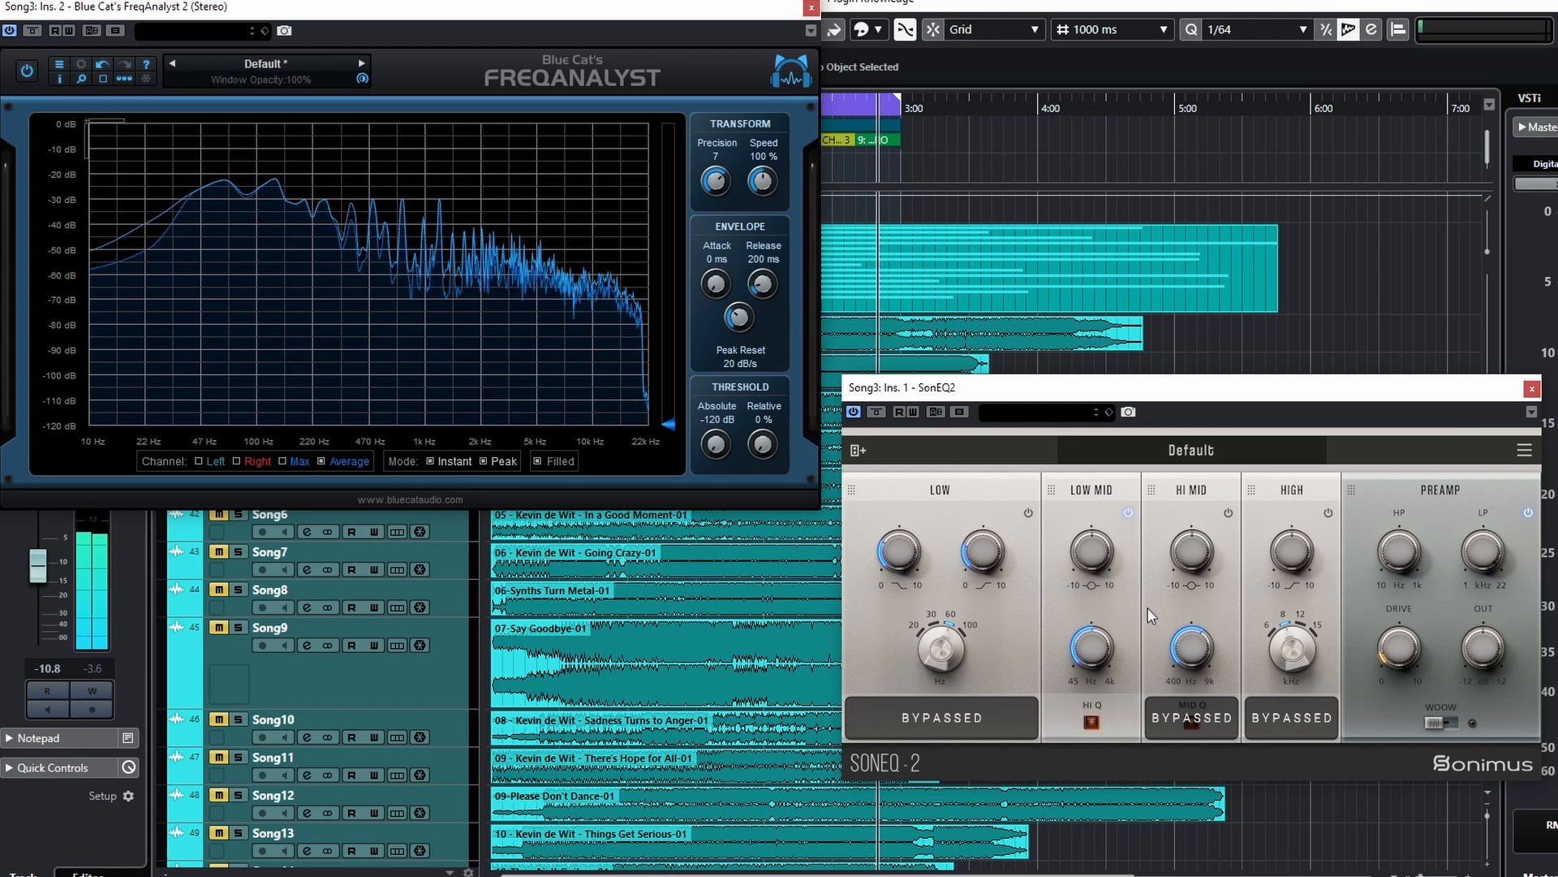
- Try boosting the low mid band, turning on Hi Q and sweeping its frequency from 1699 Hz down to 284 Hz
left_click_drag(1087, 561, 1082, 517)
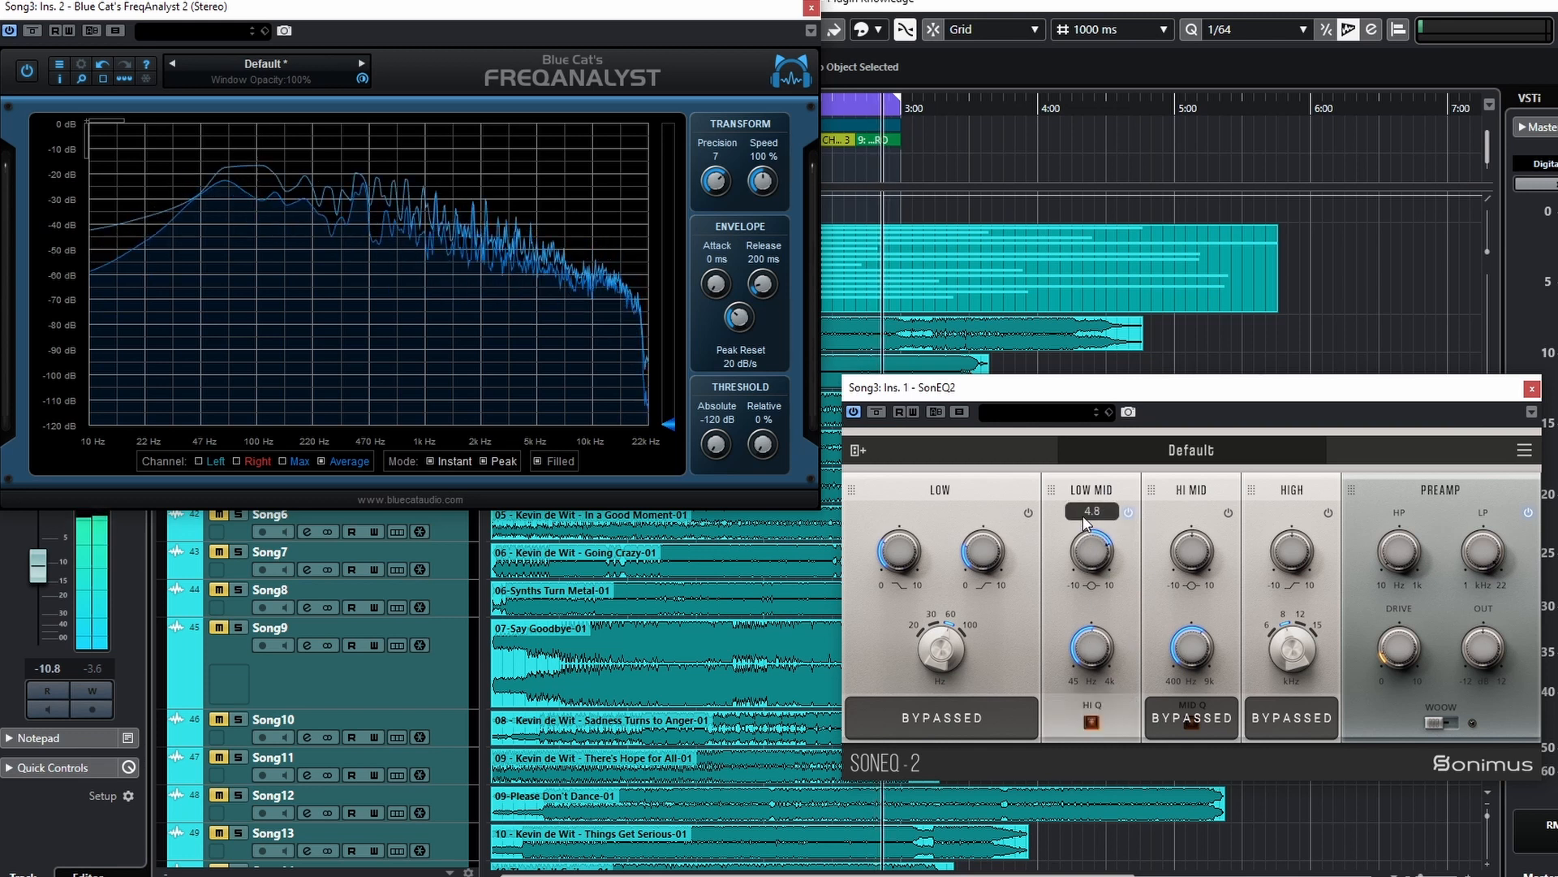
left_click_drag(1102, 620, 1086, 574)
left_click(1093, 722)
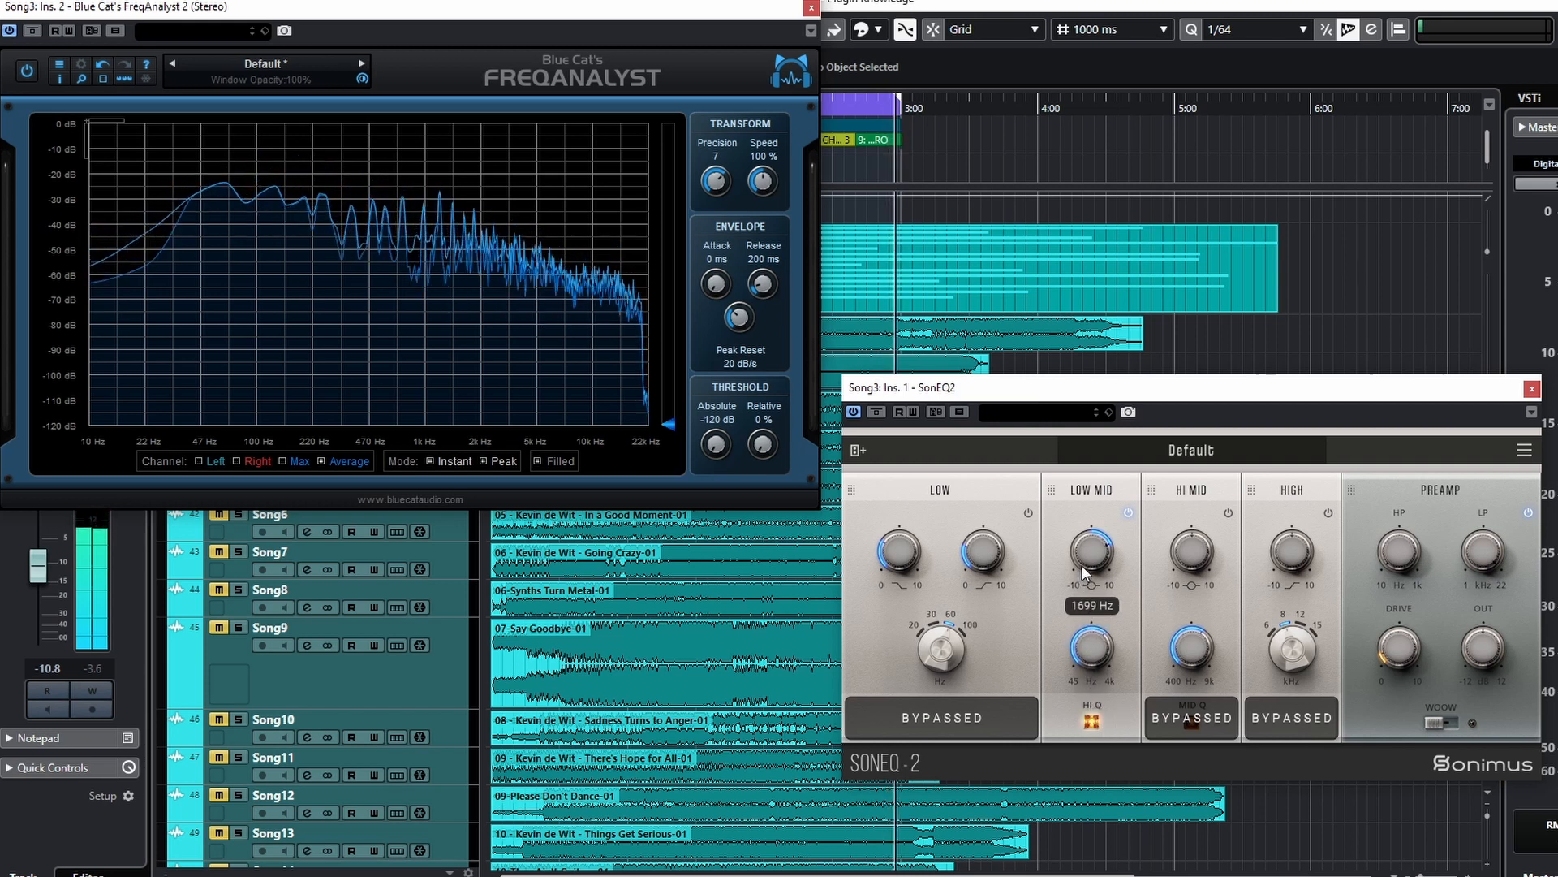
left_click_drag(1094, 629, 1096, 722)
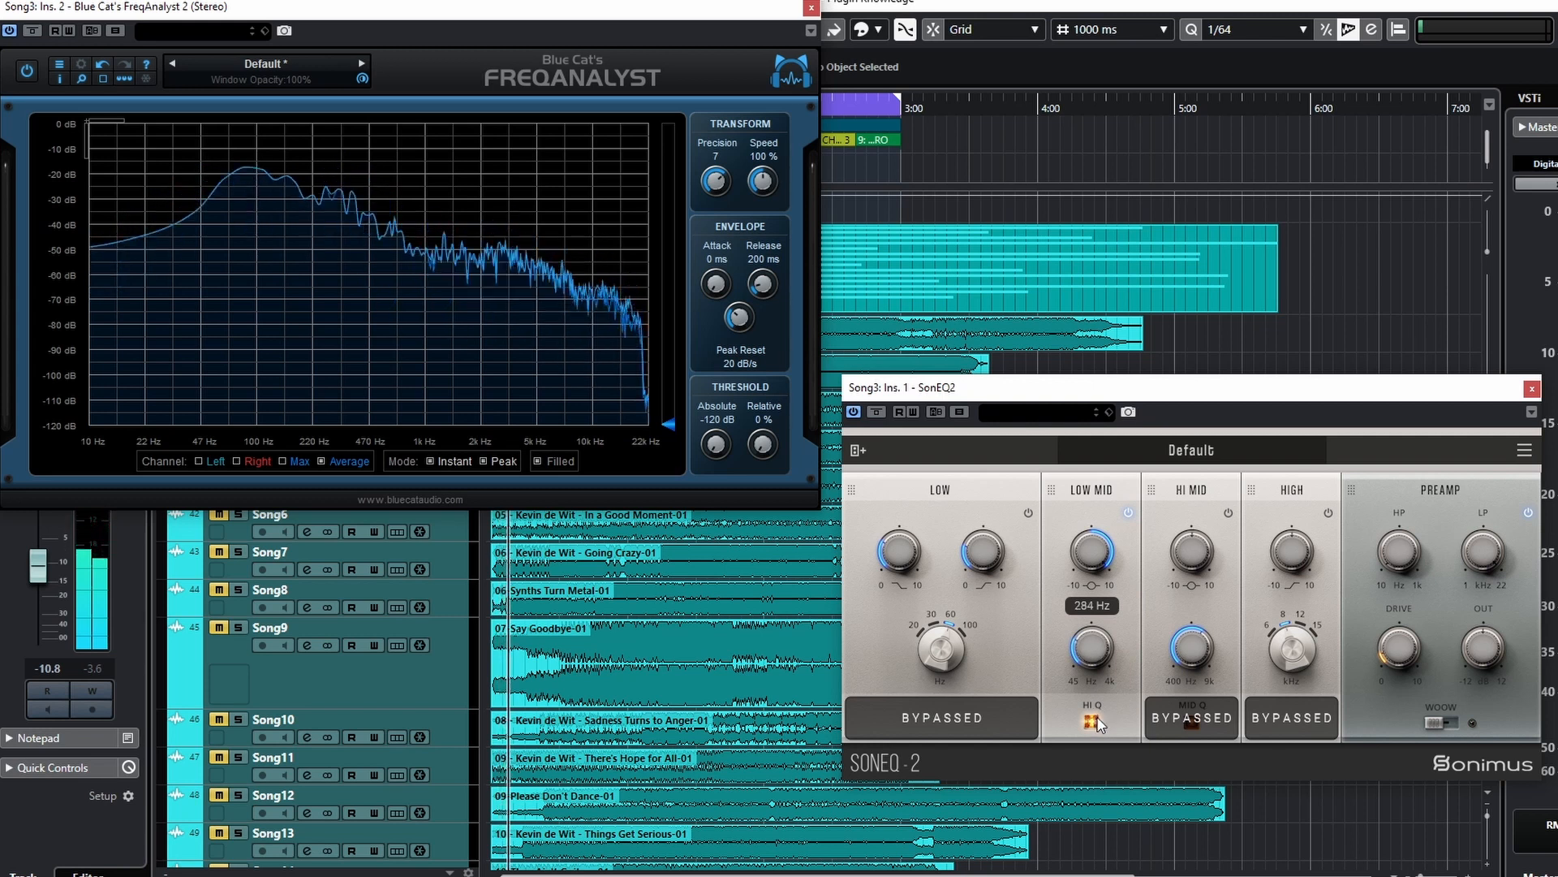
- Try a strong low mid cut with Hi Q off, and a strong boost with Hi Q on while sweeping the frequency
left_click_drag(1097, 548, 1064, 675)
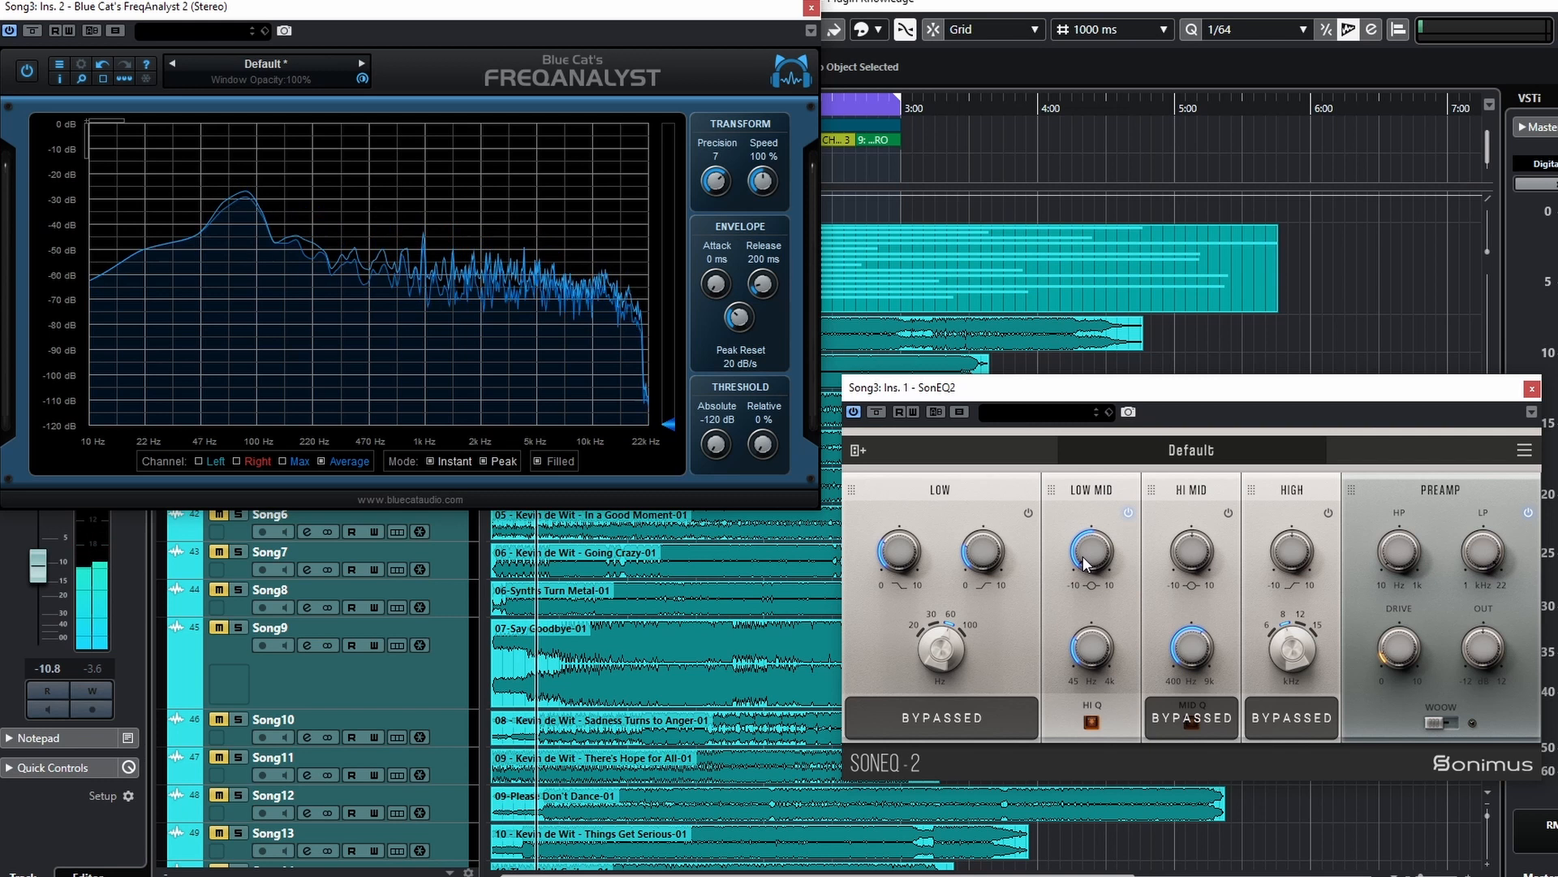
left_click_drag(1086, 562, 1041, 393)
left_click_drag(1091, 638, 1101, 600)
left_click(1092, 722)
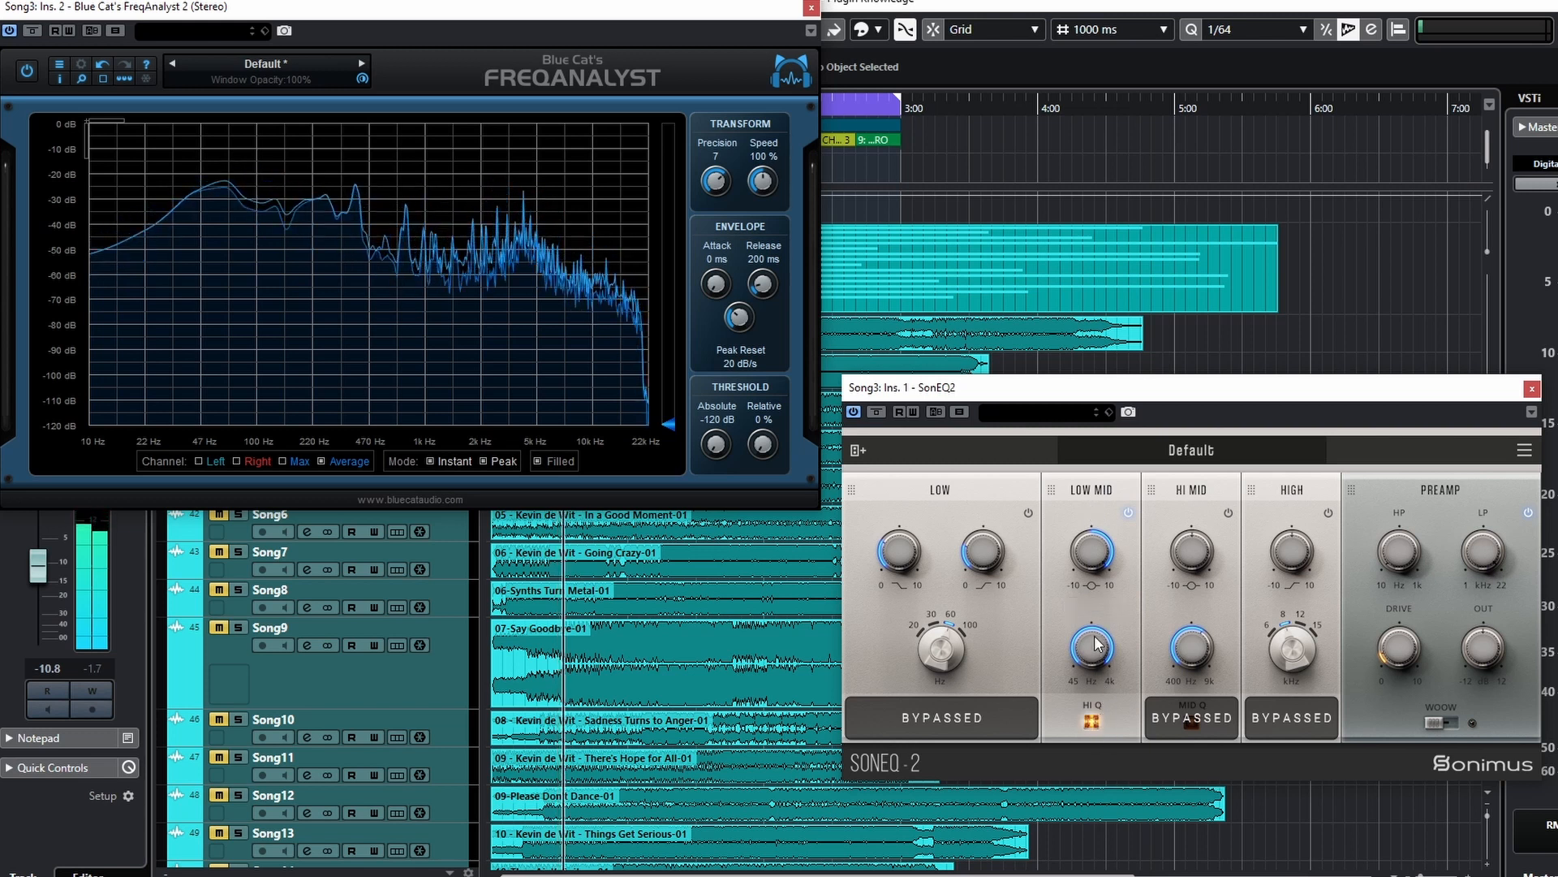
left_click_drag(1091, 682, 1110, 767)
left_click_drag(1078, 654, 1093, 731)
left_click(1093, 727)
- Set the low mid band to a gain of -8.0 at 482 Hz with Hi Q off, and bypass it
left_click_drag(1096, 566, 1090, 661)
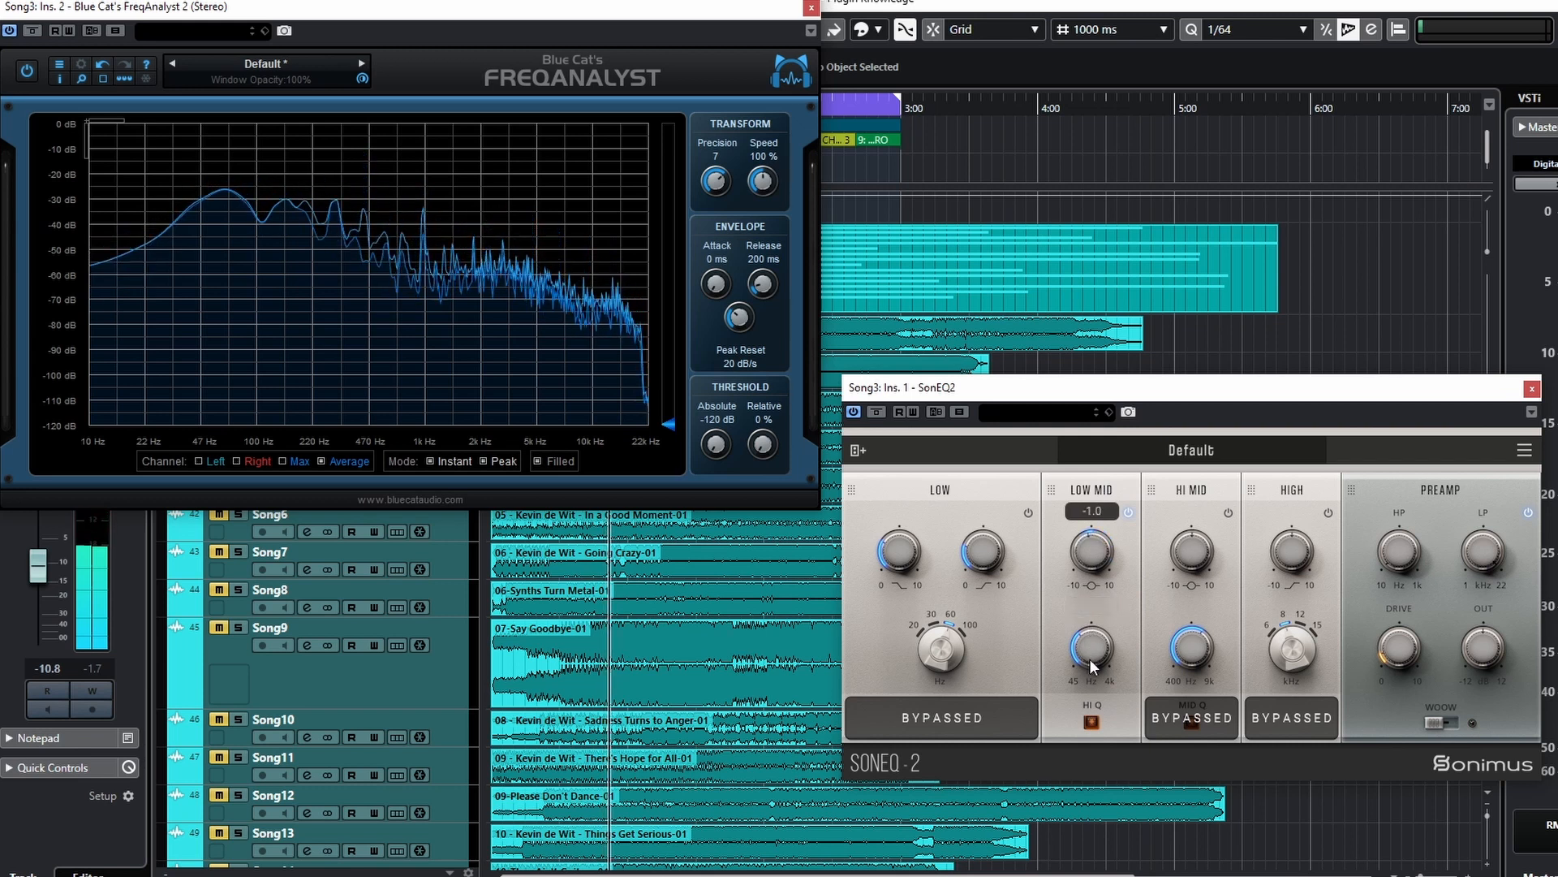
left_click_drag(1088, 557, 1086, 588)
mouse_move(1091, 646)
left_mouse_down()
mouse_move(1082, 573)
mouse_move(1093, 647)
left_mouse_up()
left_click_drag(1092, 555, 1090, 584)
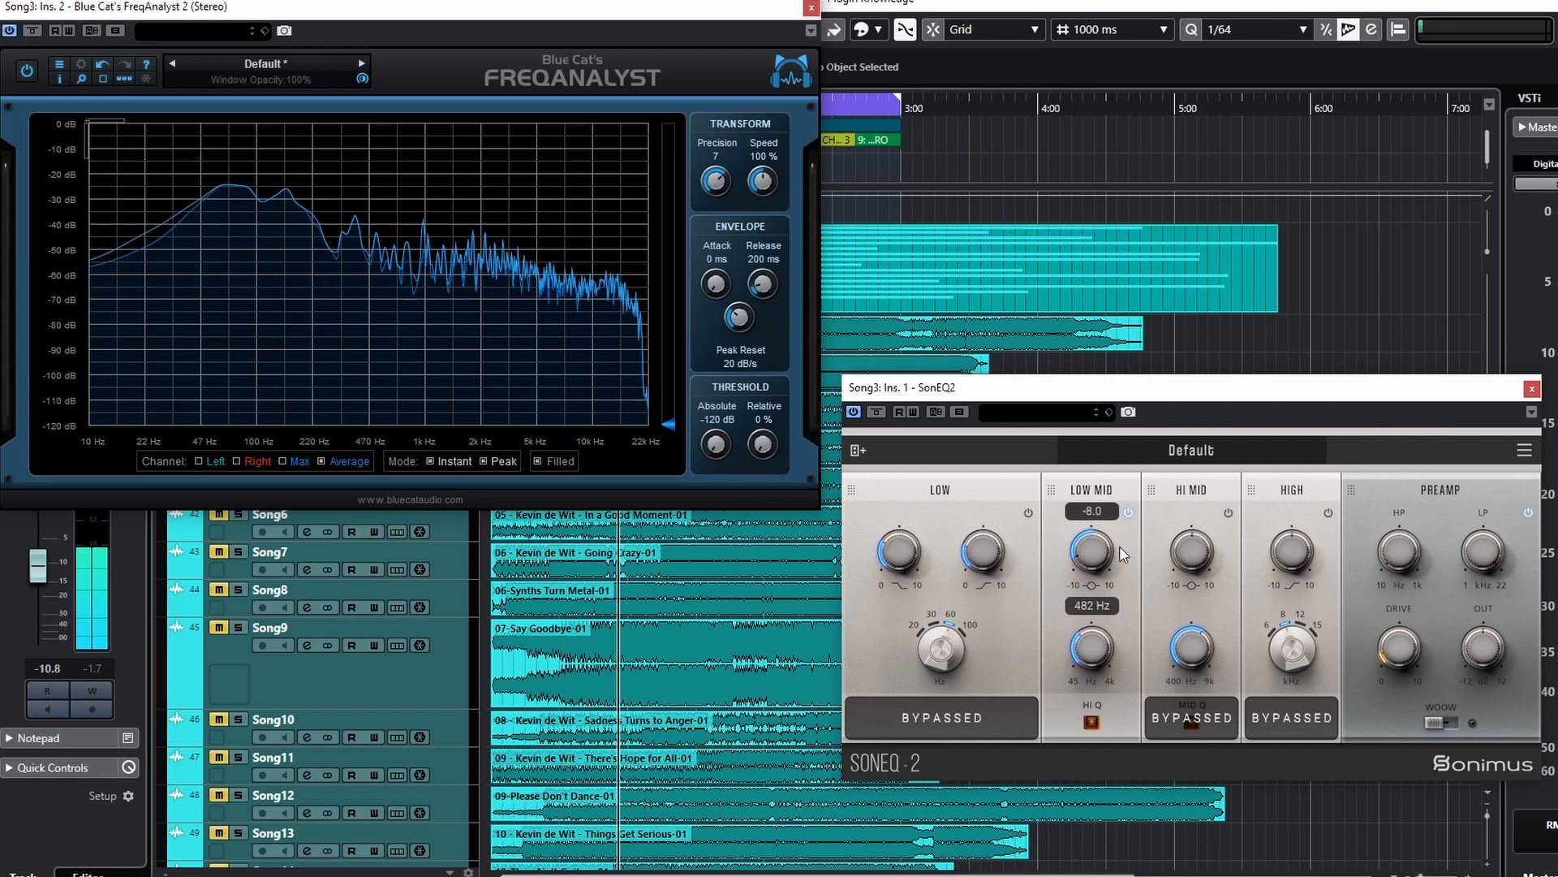
left_click(1127, 511)
- Enable the hi mid band, boost it, and sweep its frequency from 401 Hz upward with Mid Q turned on
left_click(1228, 512)
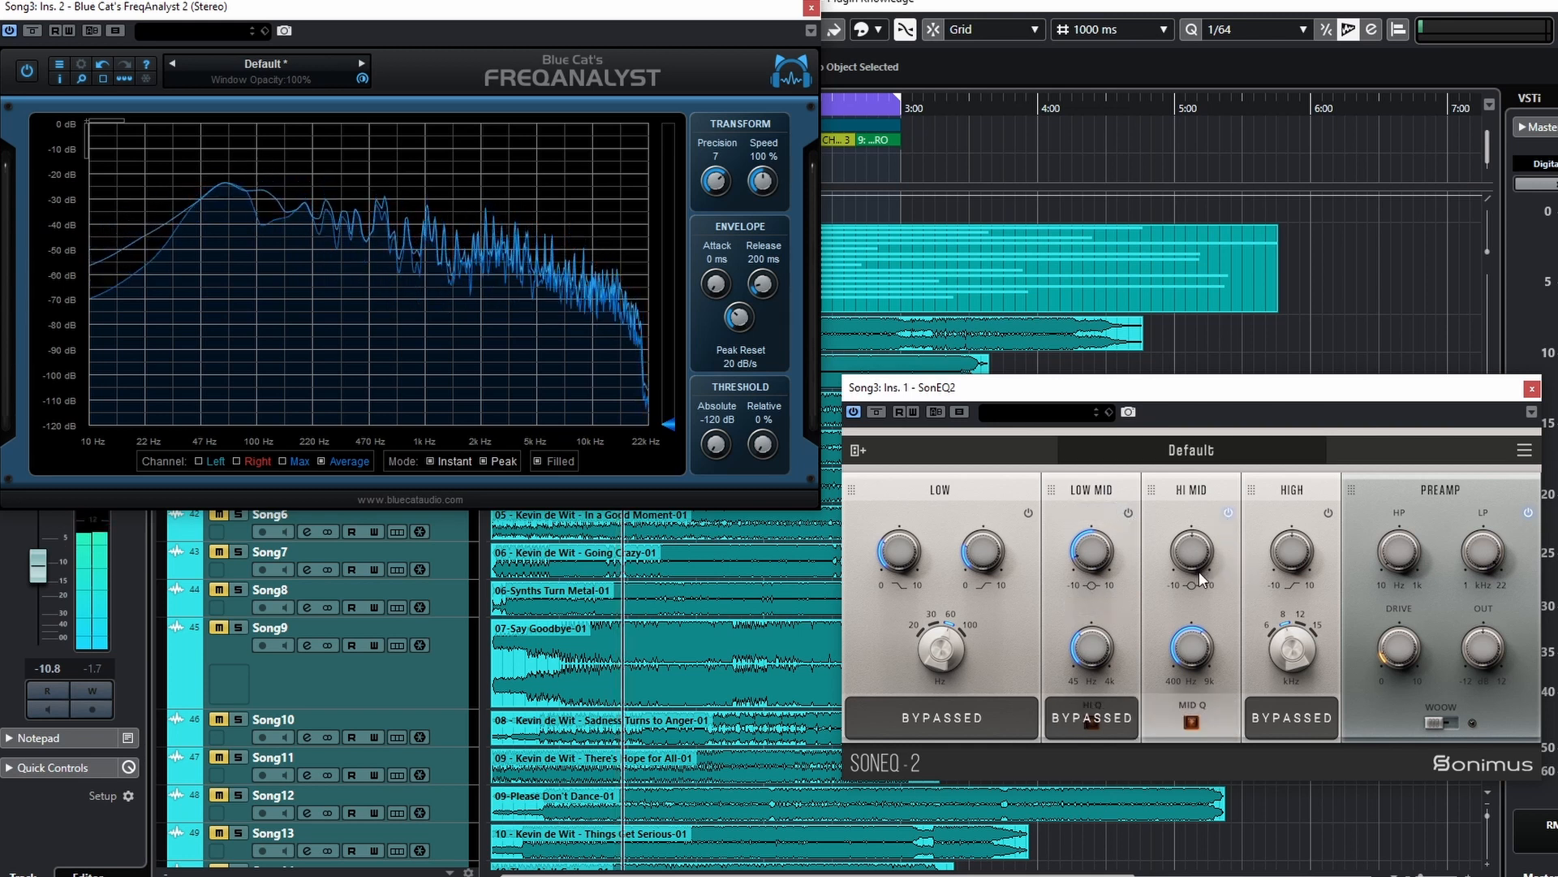
left_click_drag(1193, 568, 1190, 498)
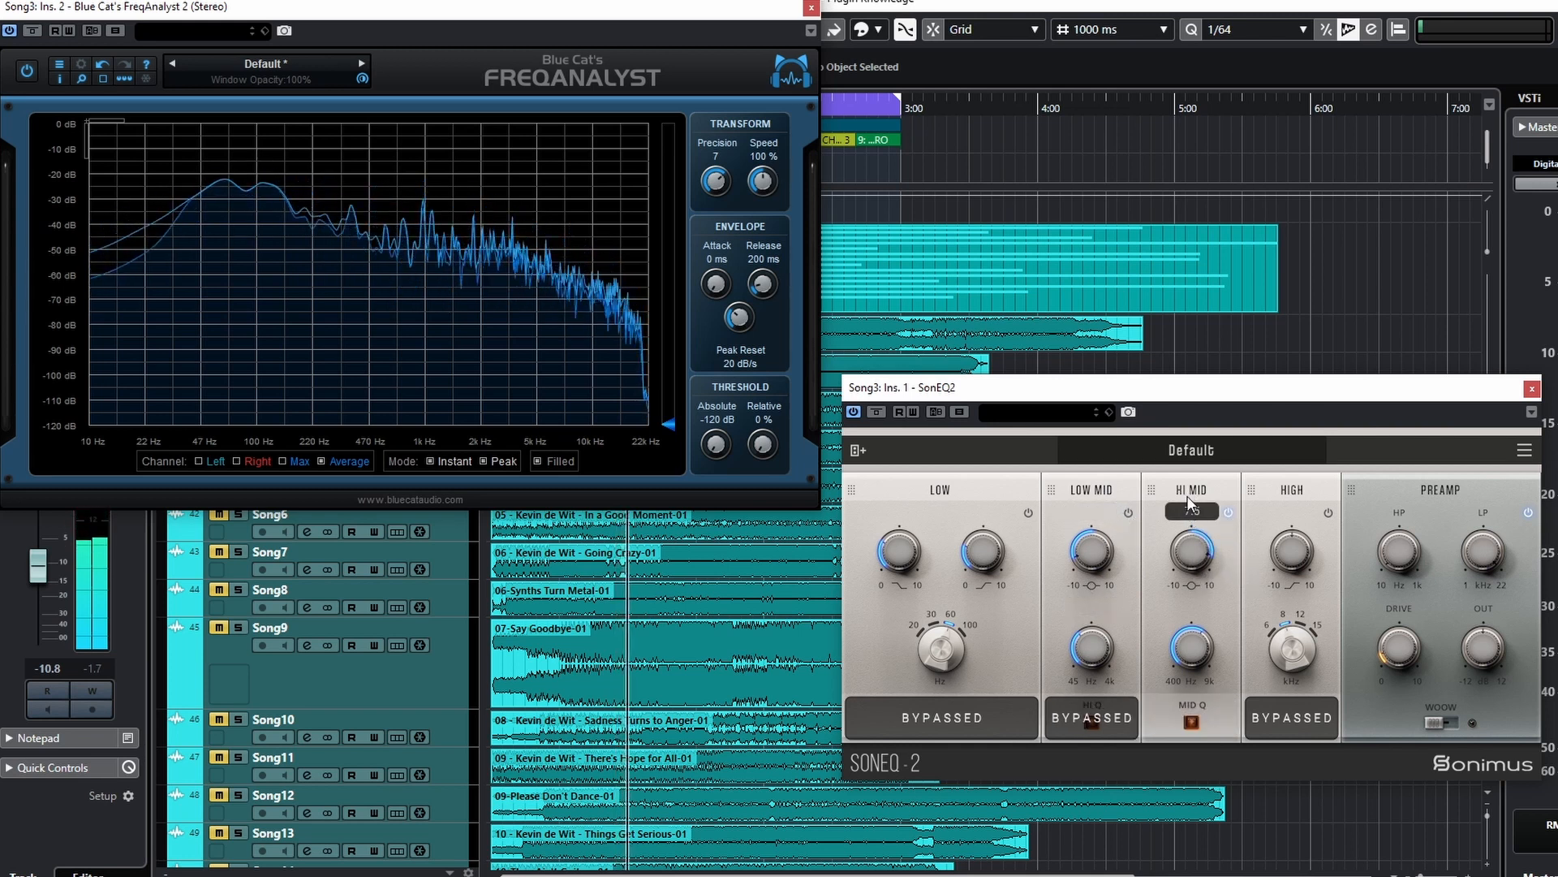
left_click_drag(1193, 657, 1173, 777)
left_click(1193, 722)
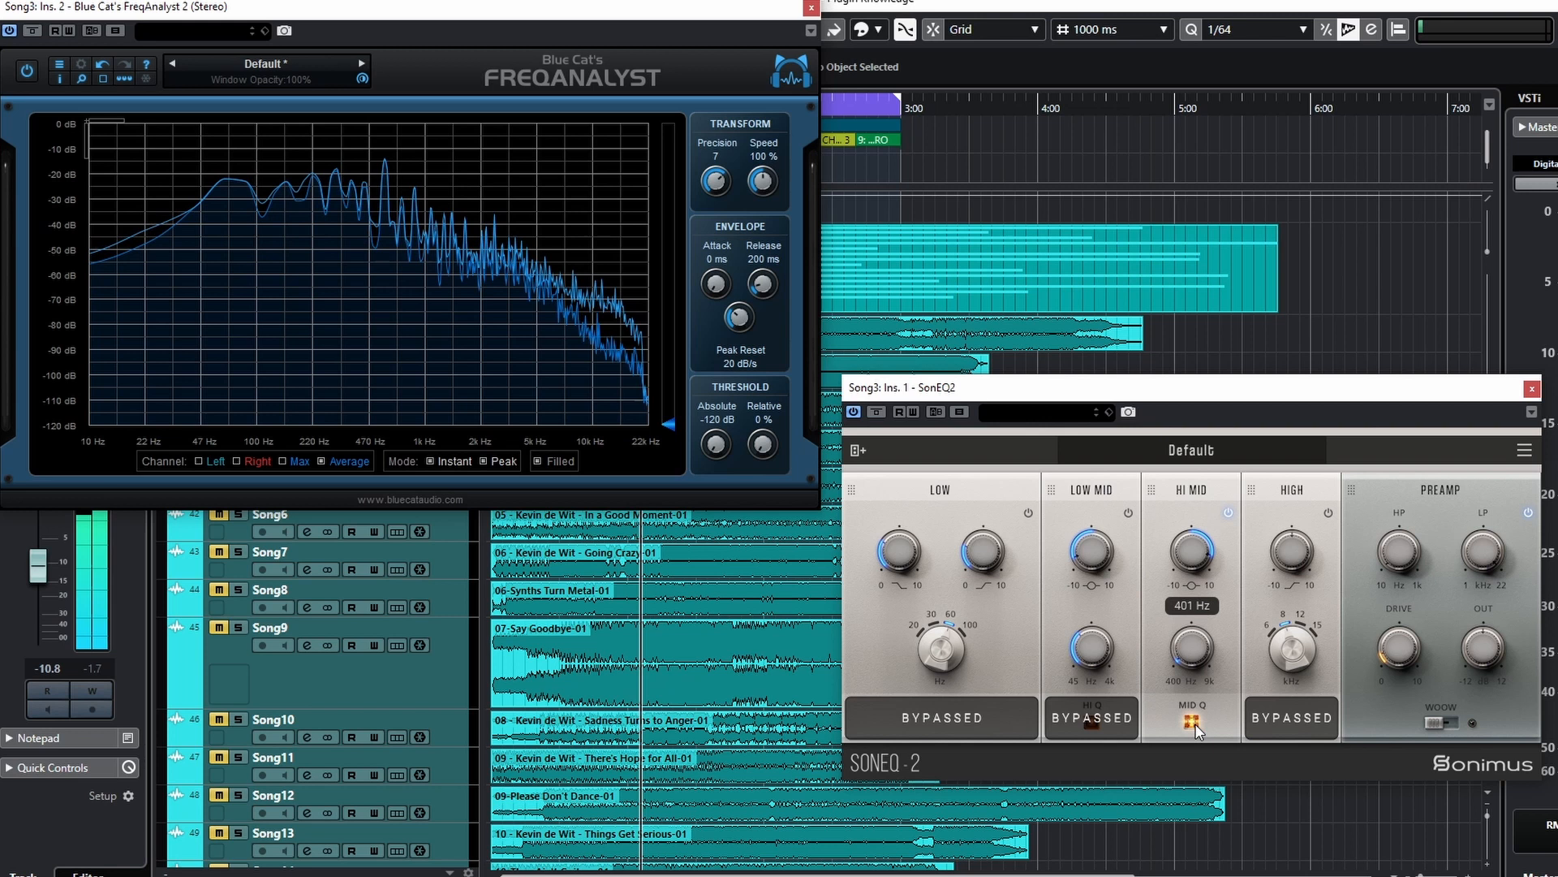
left_click_drag(1199, 665, 1184, 539)
- Lower the hi mid gain to 0.4, turn off Mid Q, and bypass the hi mid band
left_click_drag(1185, 520, 1183, 619)
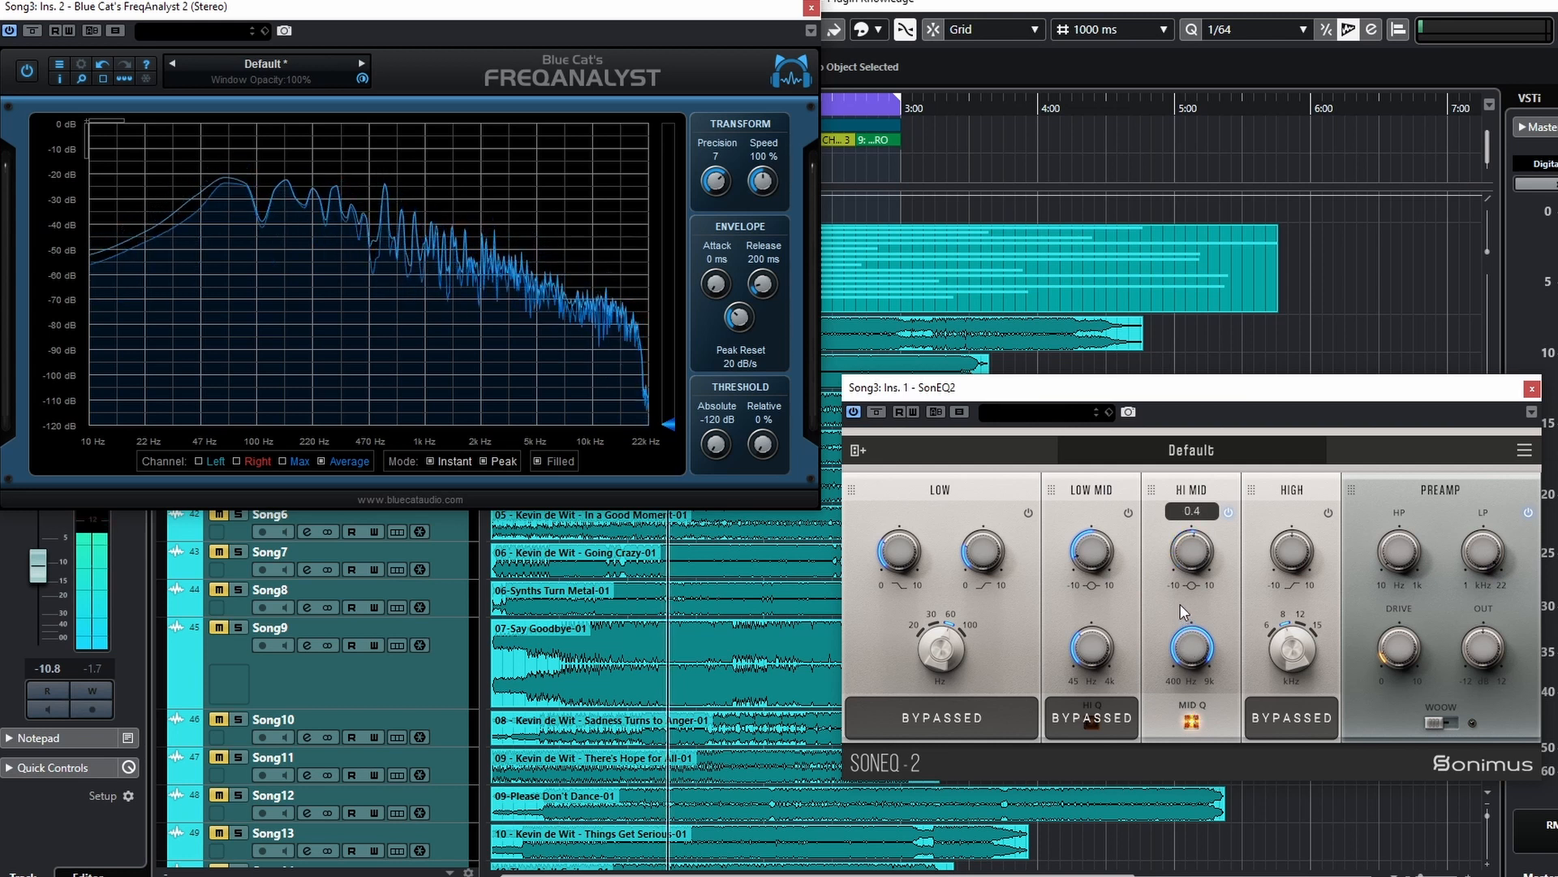
left_click(1193, 719)
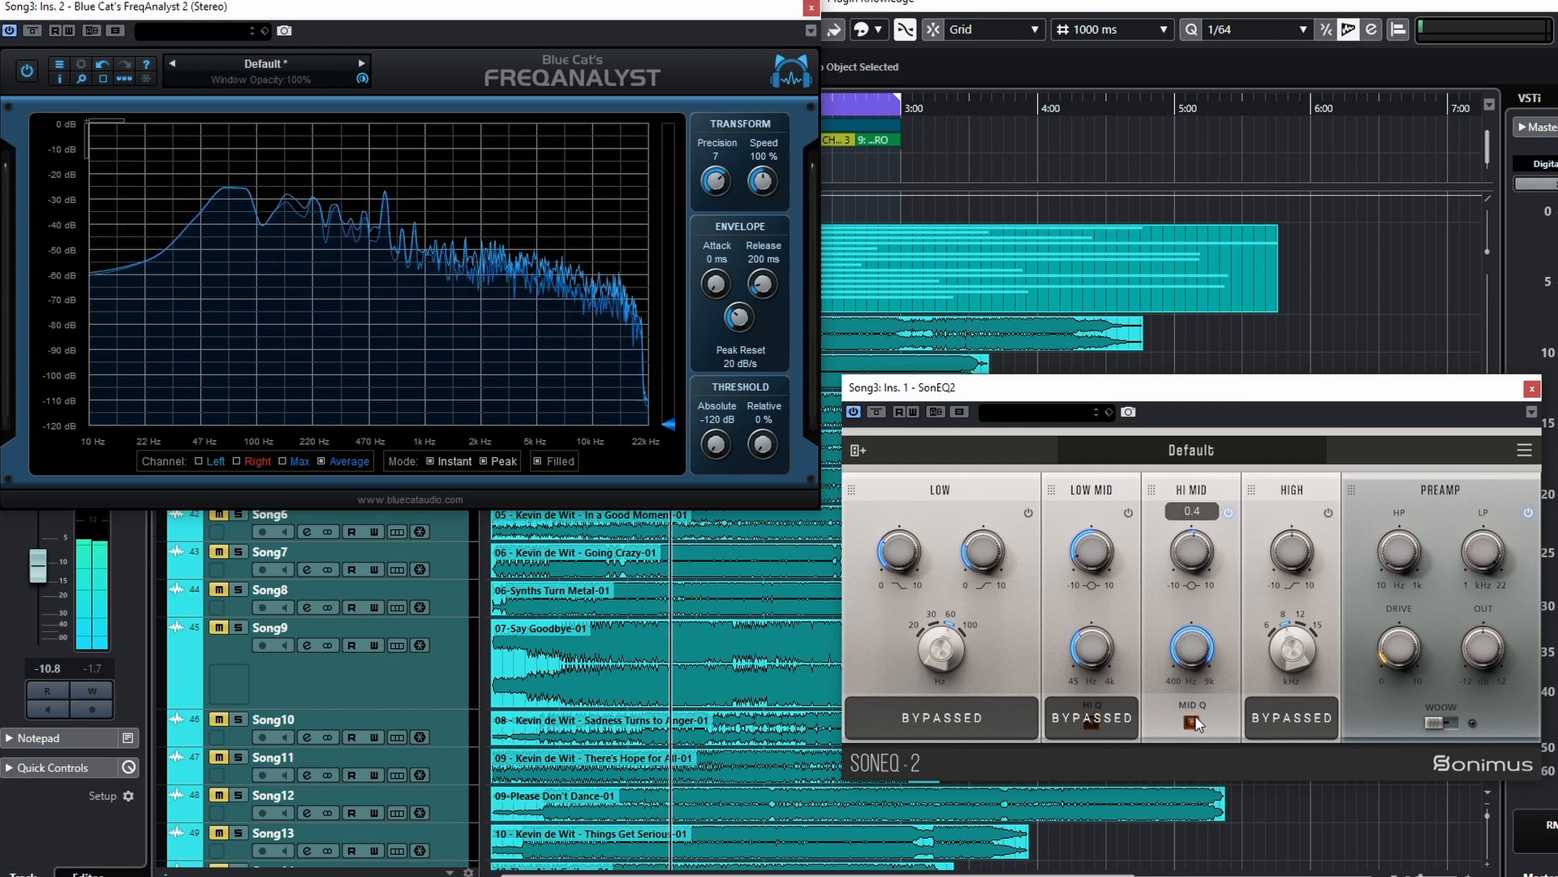
left_click(1229, 513)
- Enable the high band at 6 kHz, and compare a strong cut with a boost raised to 10.0
left_click(1329, 513)
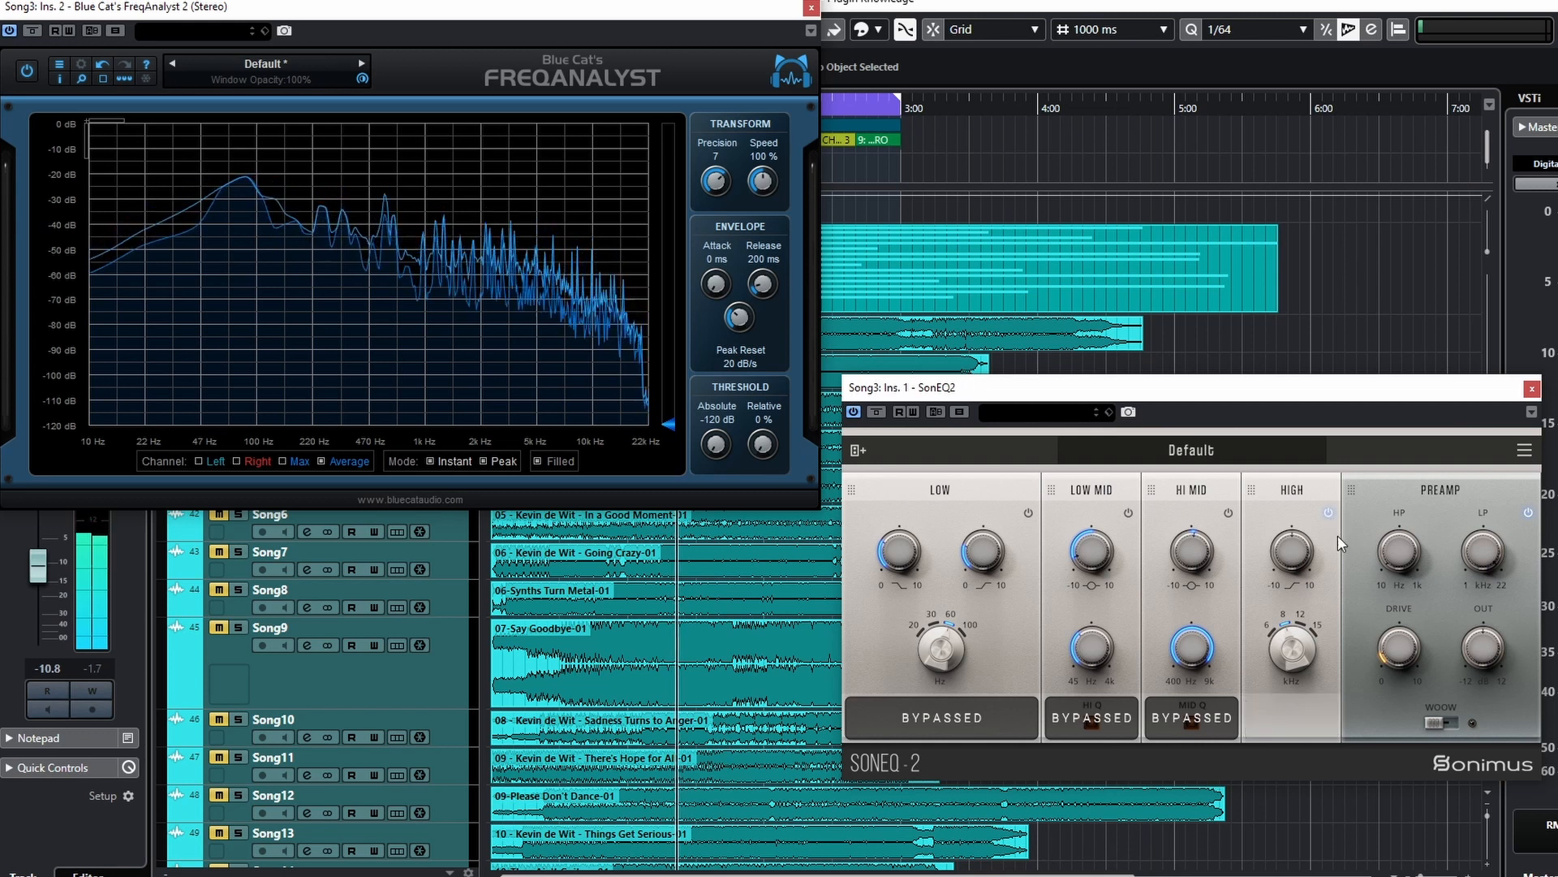
left_click_drag(1299, 649, 1290, 662)
left_click_drag(1292, 555, 1283, 714)
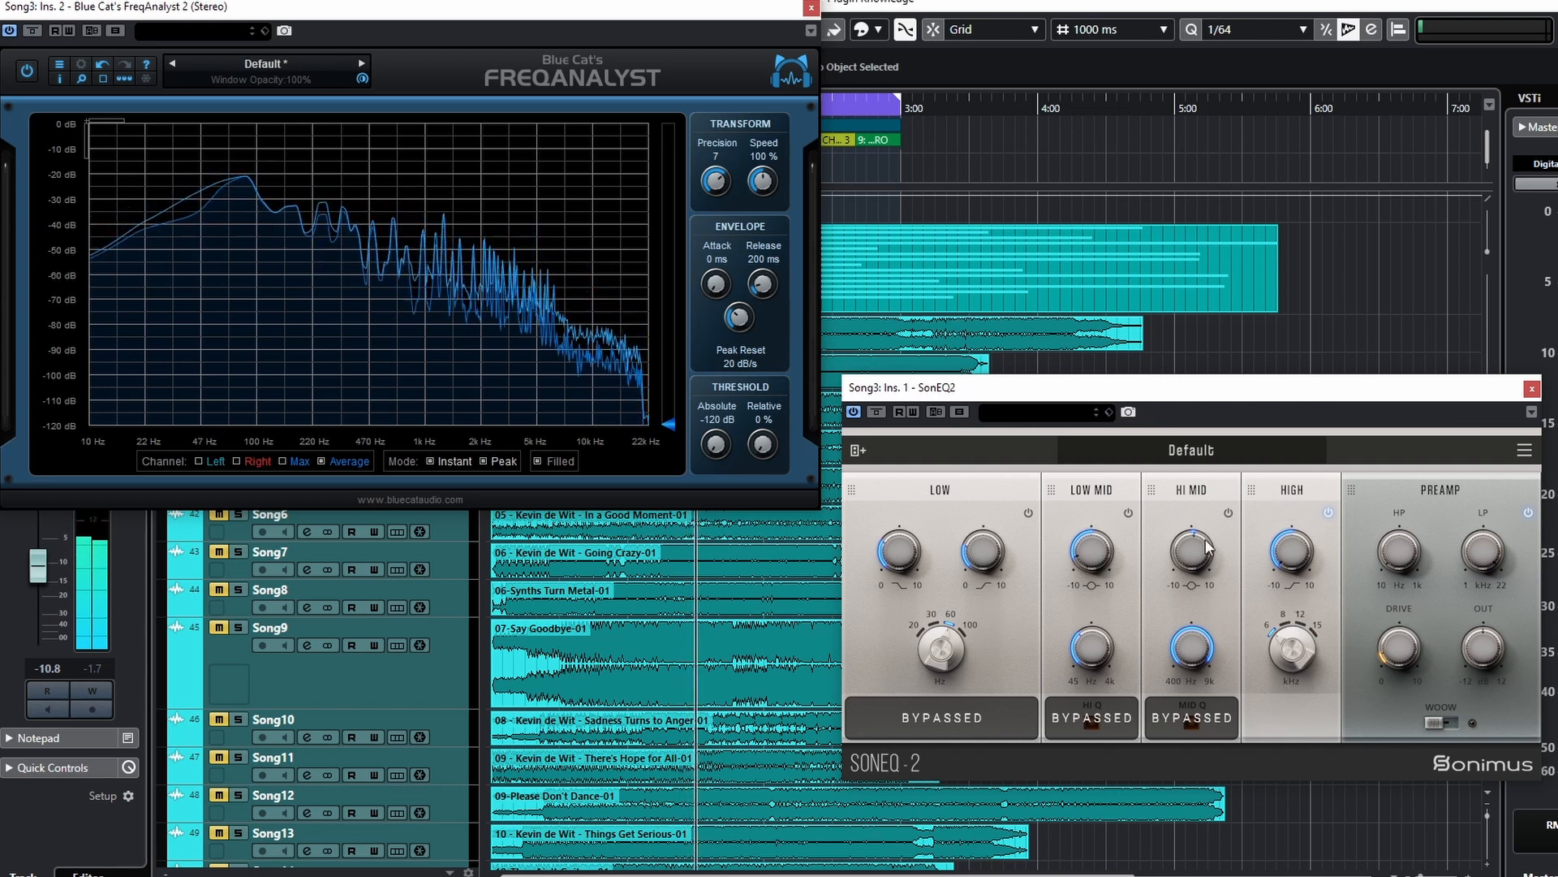
left_click_drag(1280, 528, 1279, 379)
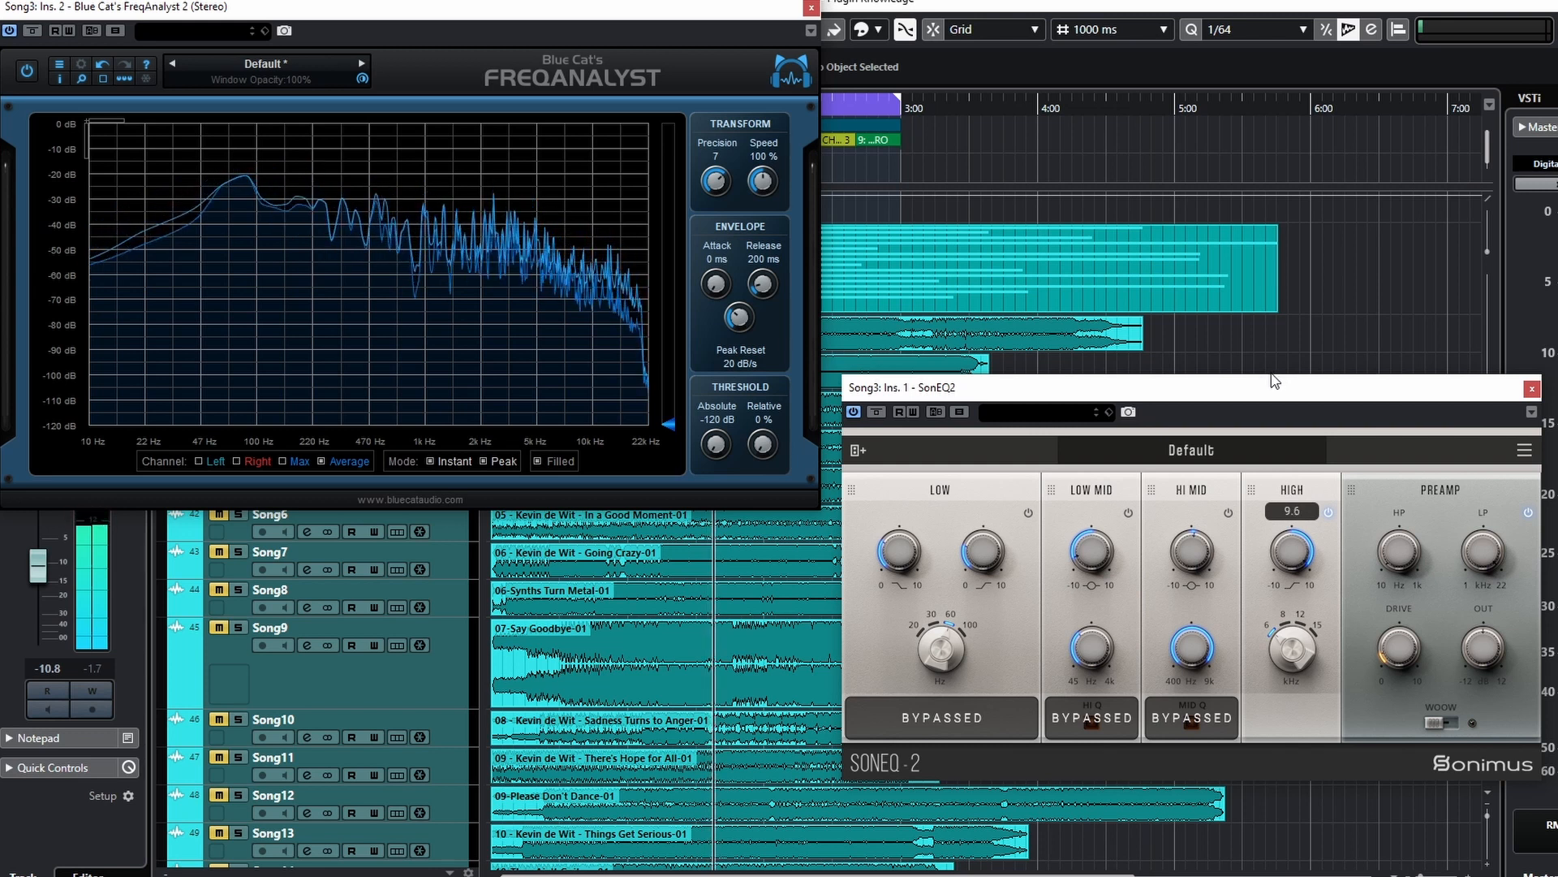
left_click_drag(1271, 379, 1279, 491)
scroll(1296, 555, "up", 1)
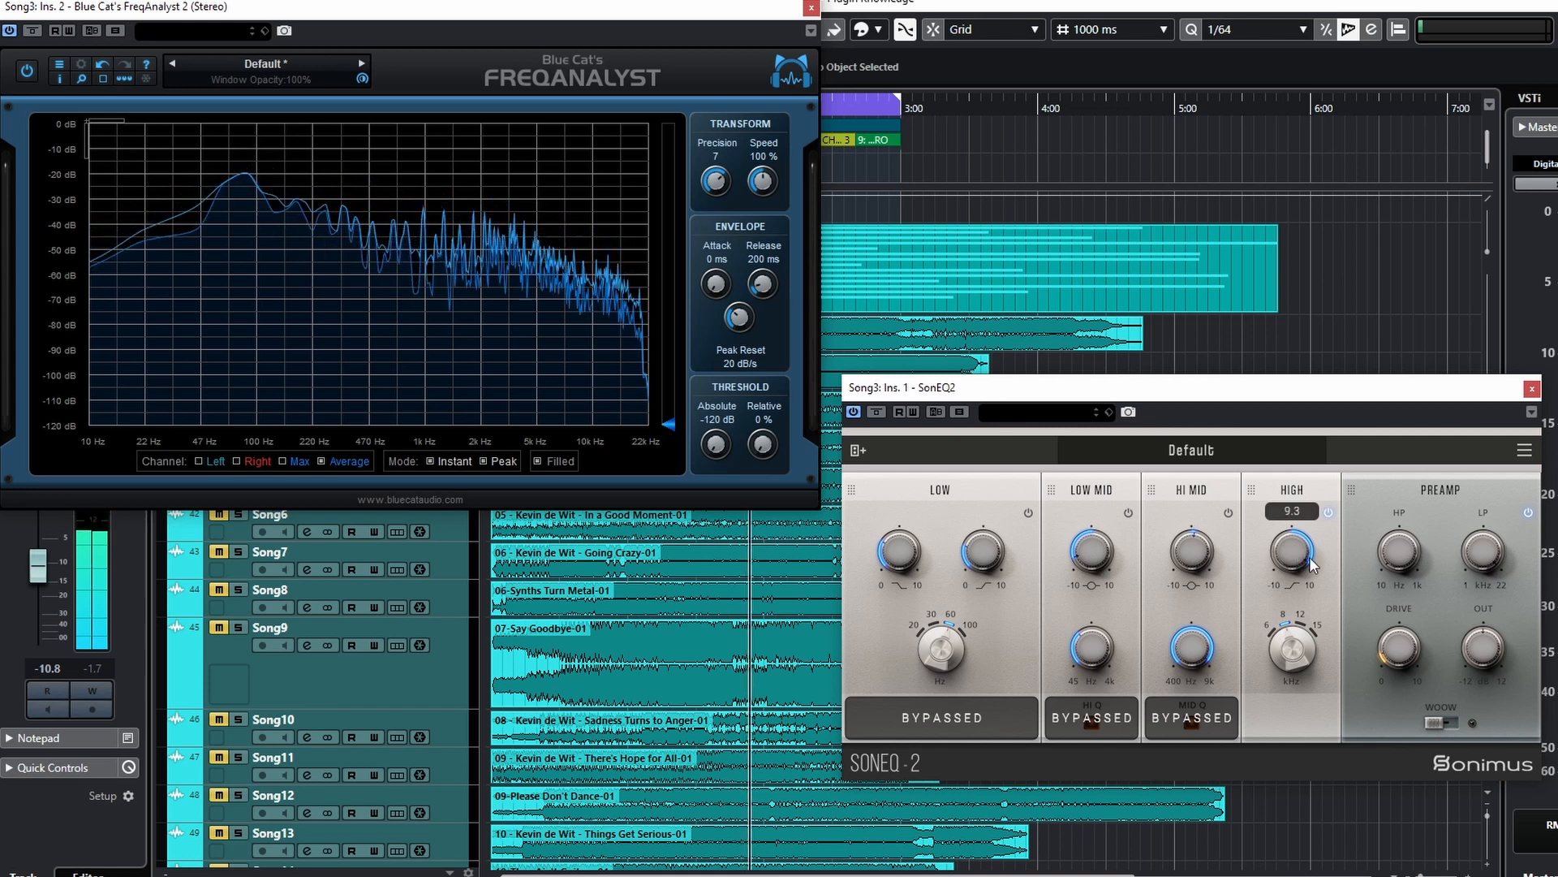
left_click_drag(1308, 553, 1287, 519)
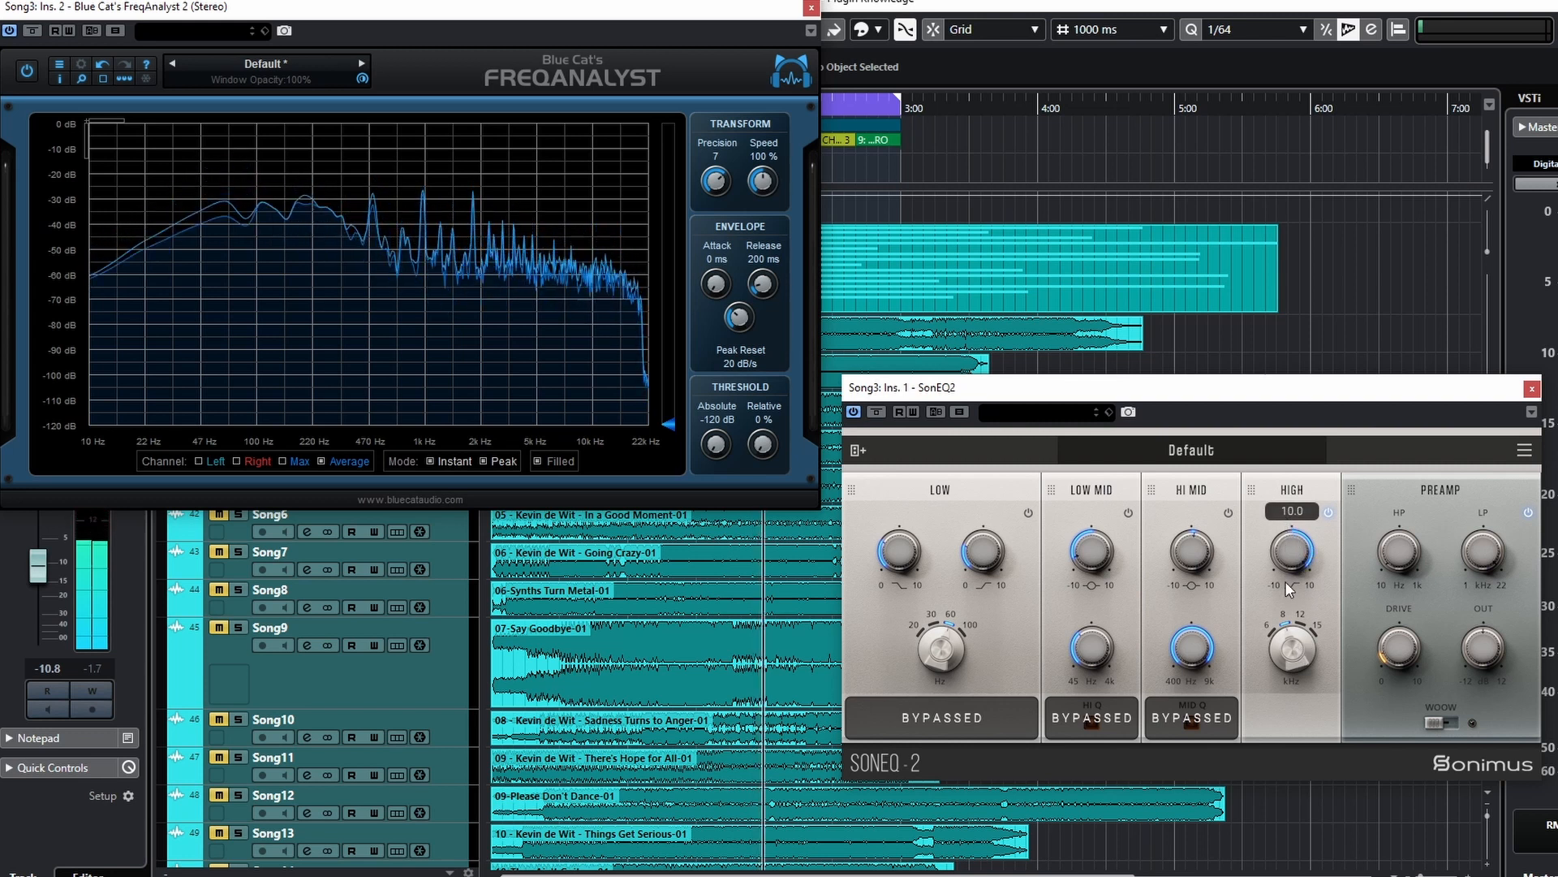
- Set the high band's frequency to 15 kHz, and compare a gain of 0.0 with a boost of about 9.2
left_click_drag(1297, 657, 1282, 552)
mouse_move(1291, 622)
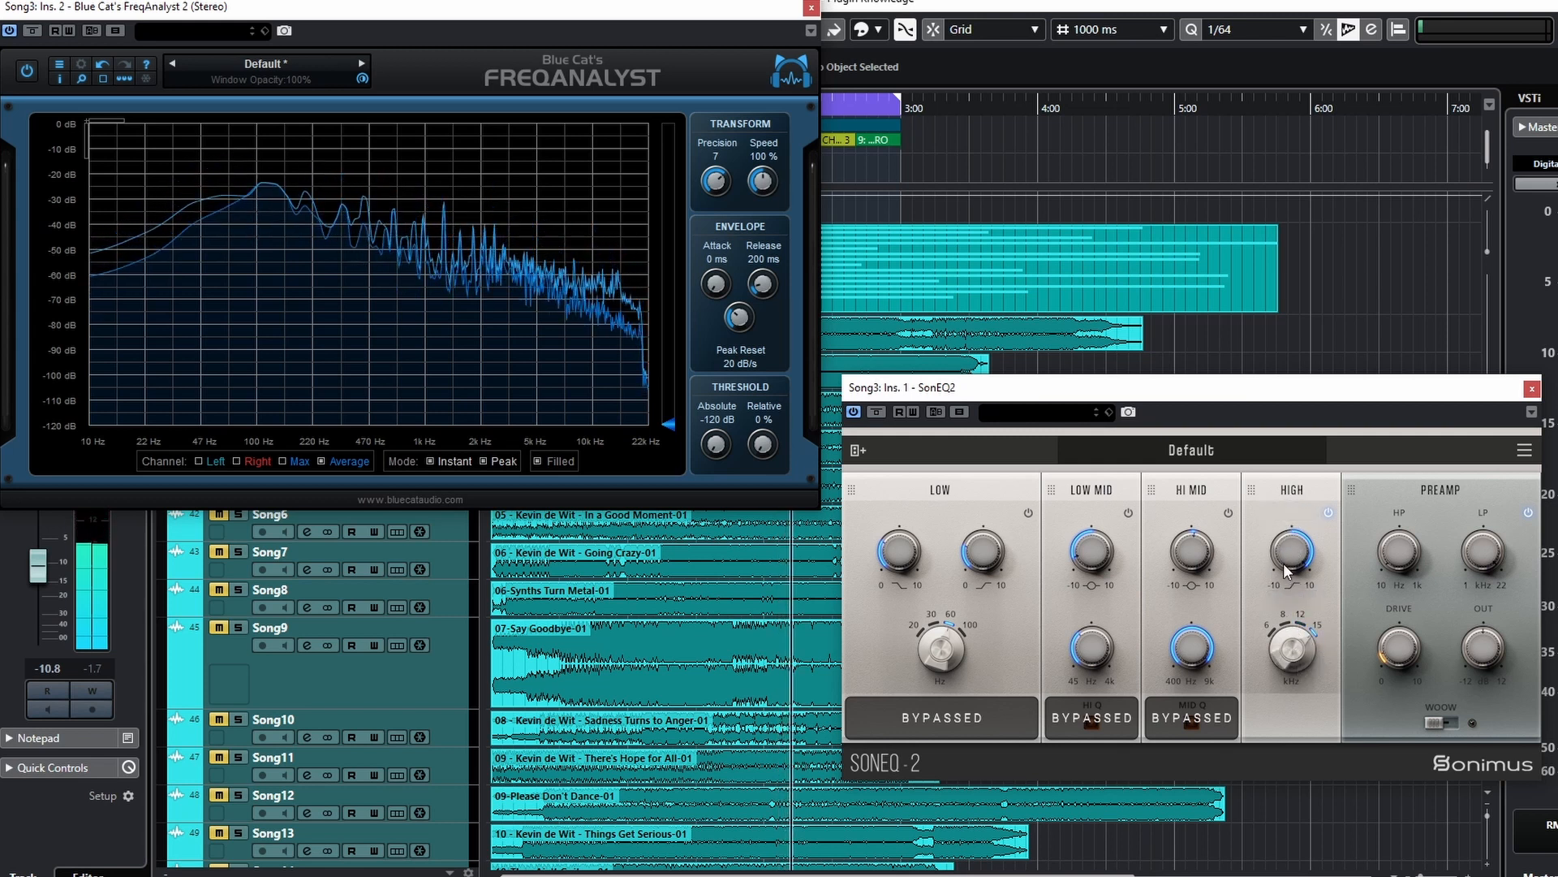
left_click_drag(1290, 553, 1296, 649)
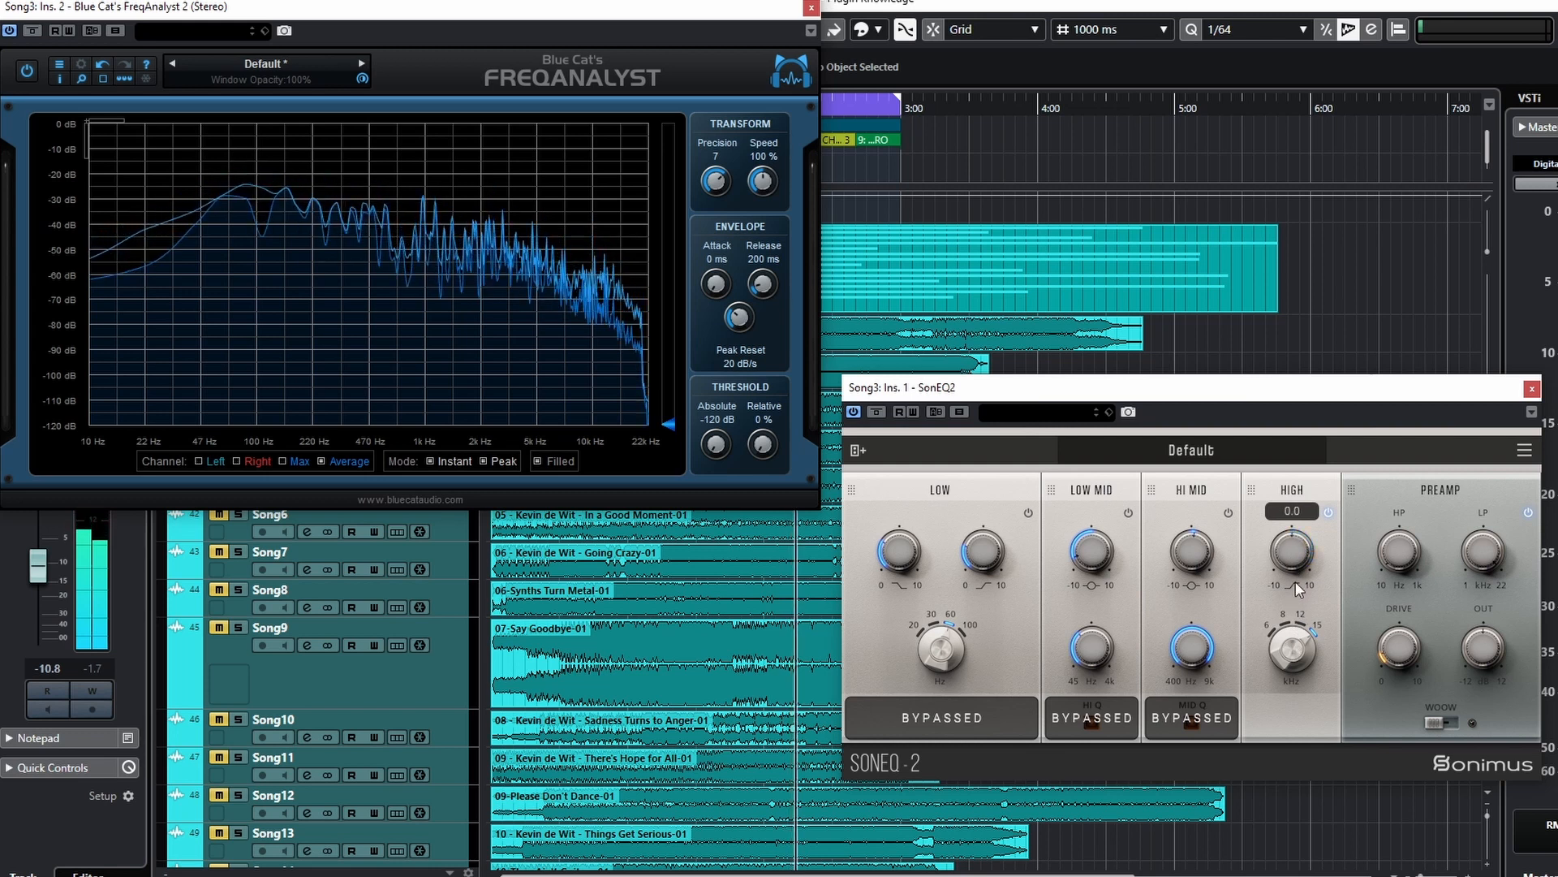
left_click_drag(1296, 555, 1293, 475)
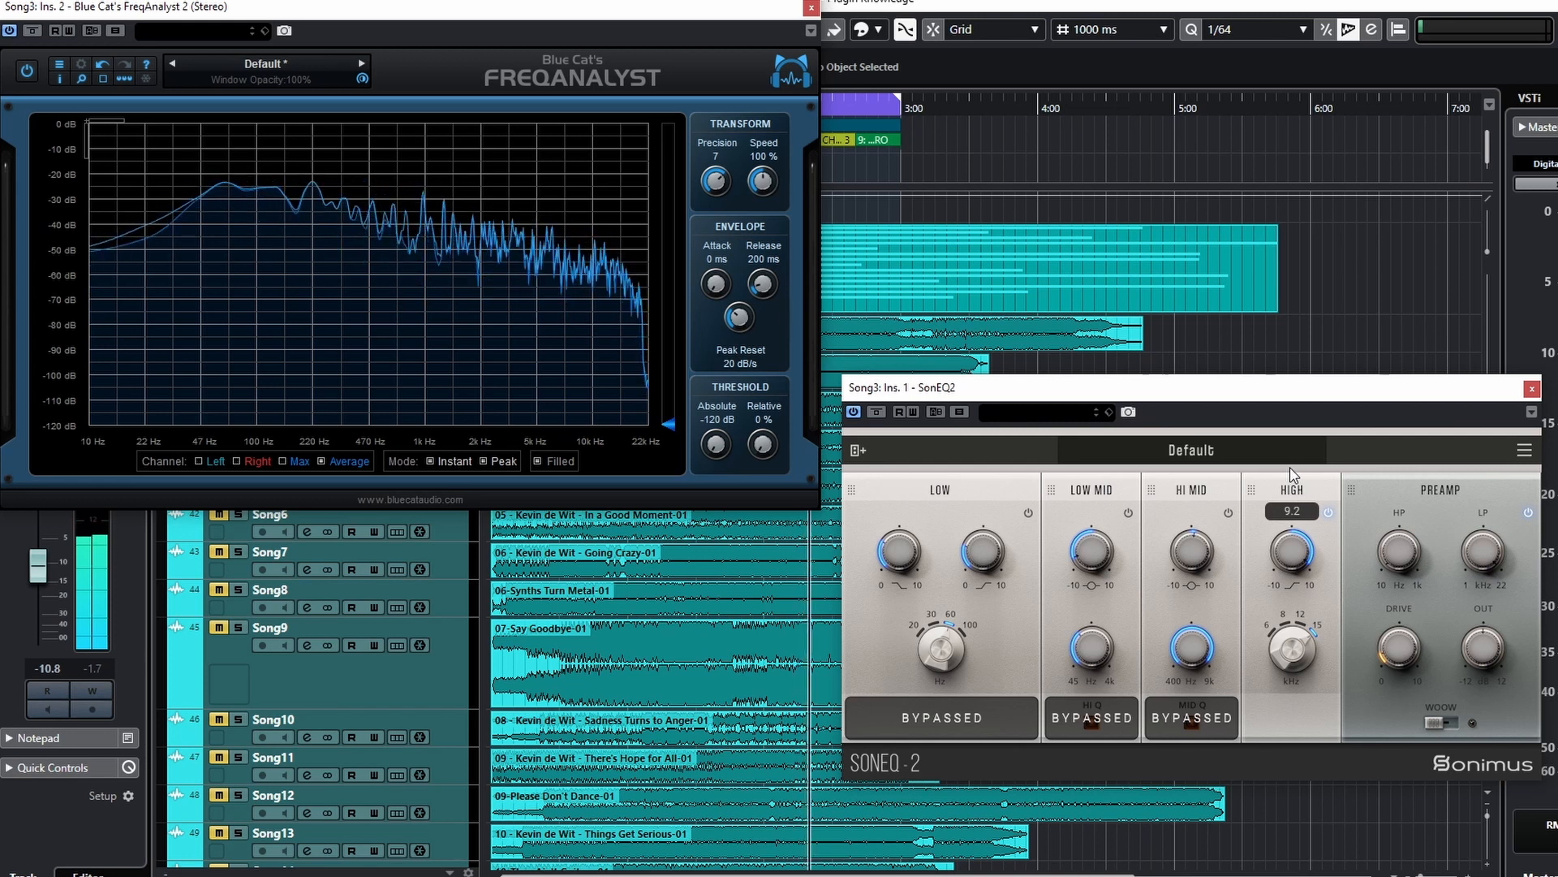
mouse_move(1296, 548)
left_mouse_down()
mouse_move(1298, 631)
mouse_move(1282, 559)
mouse_move(1297, 558)
left_mouse_up()
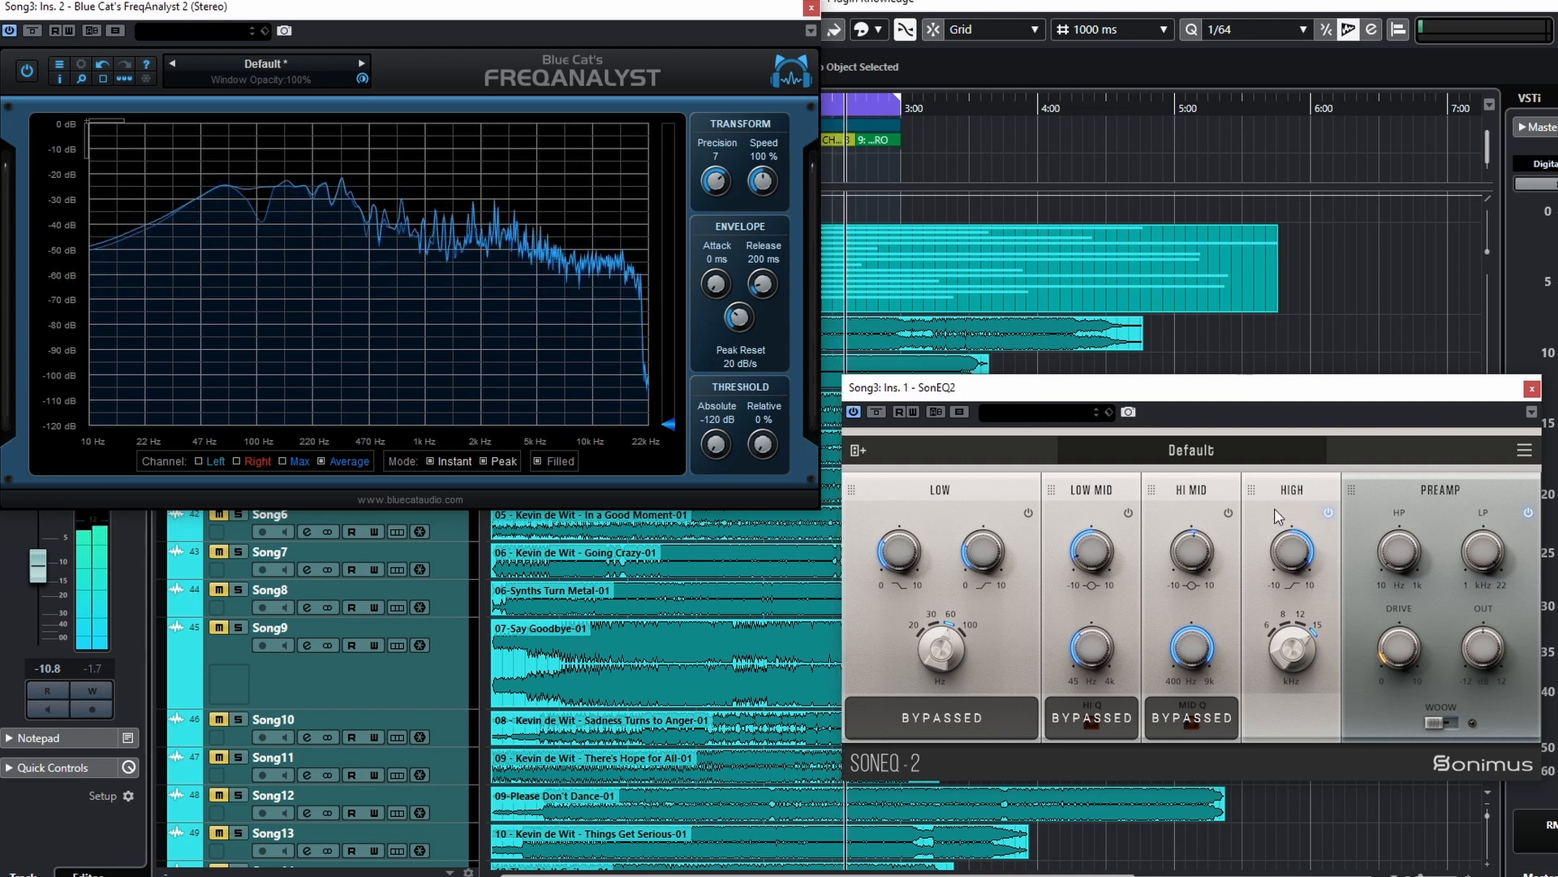
- Duplicate the boosted High module twice to stack three high bands
right_click(1276, 517)
left_click(1217, 582)
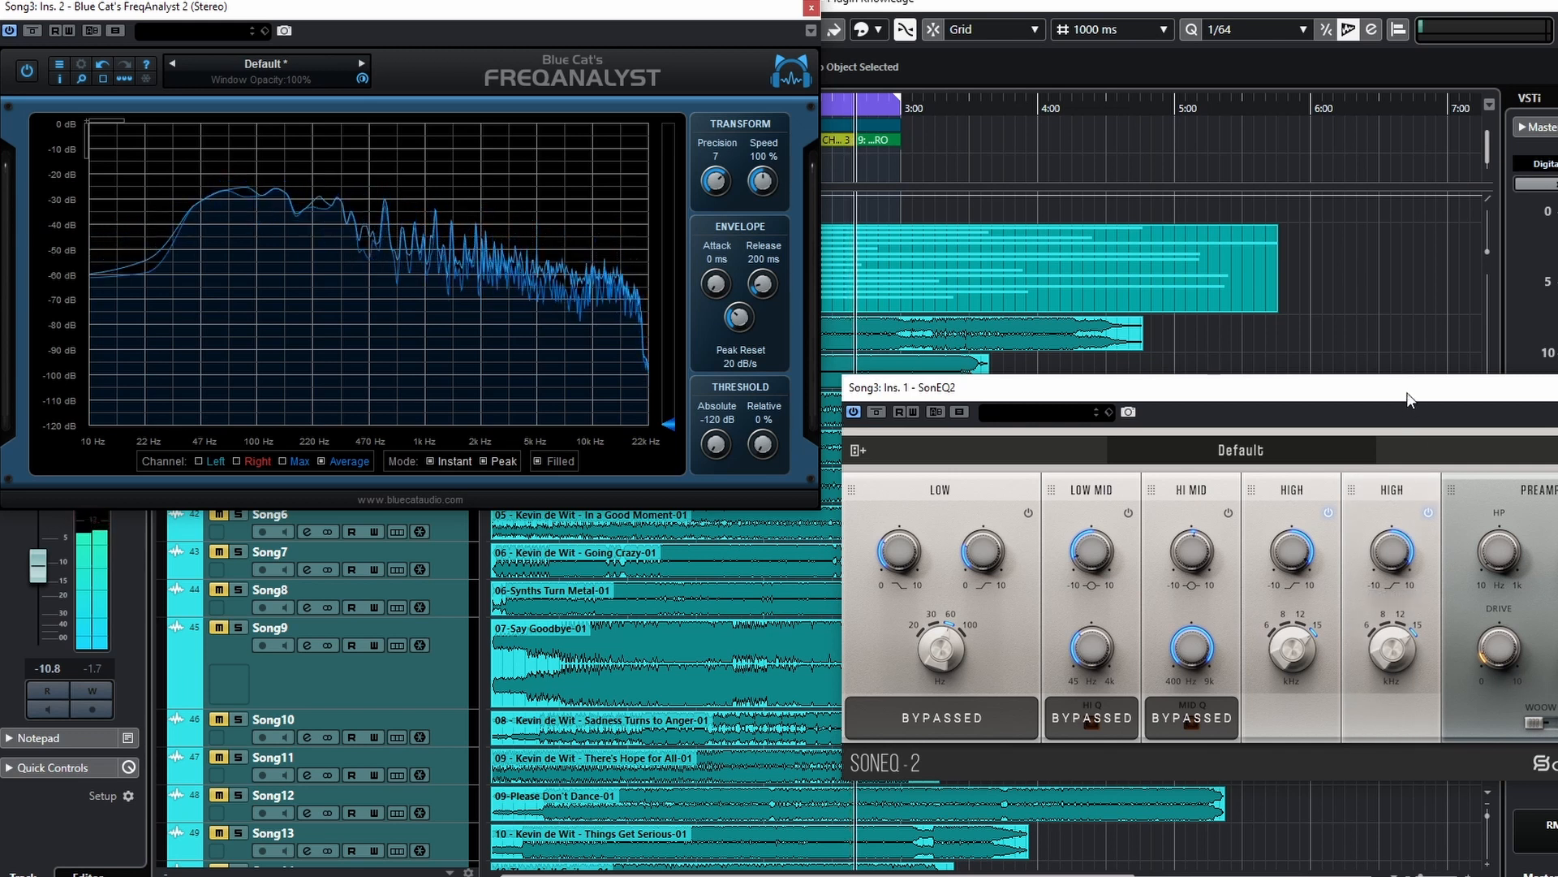
left_click_drag(1409, 399, 1259, 398)
right_click(1221, 516)
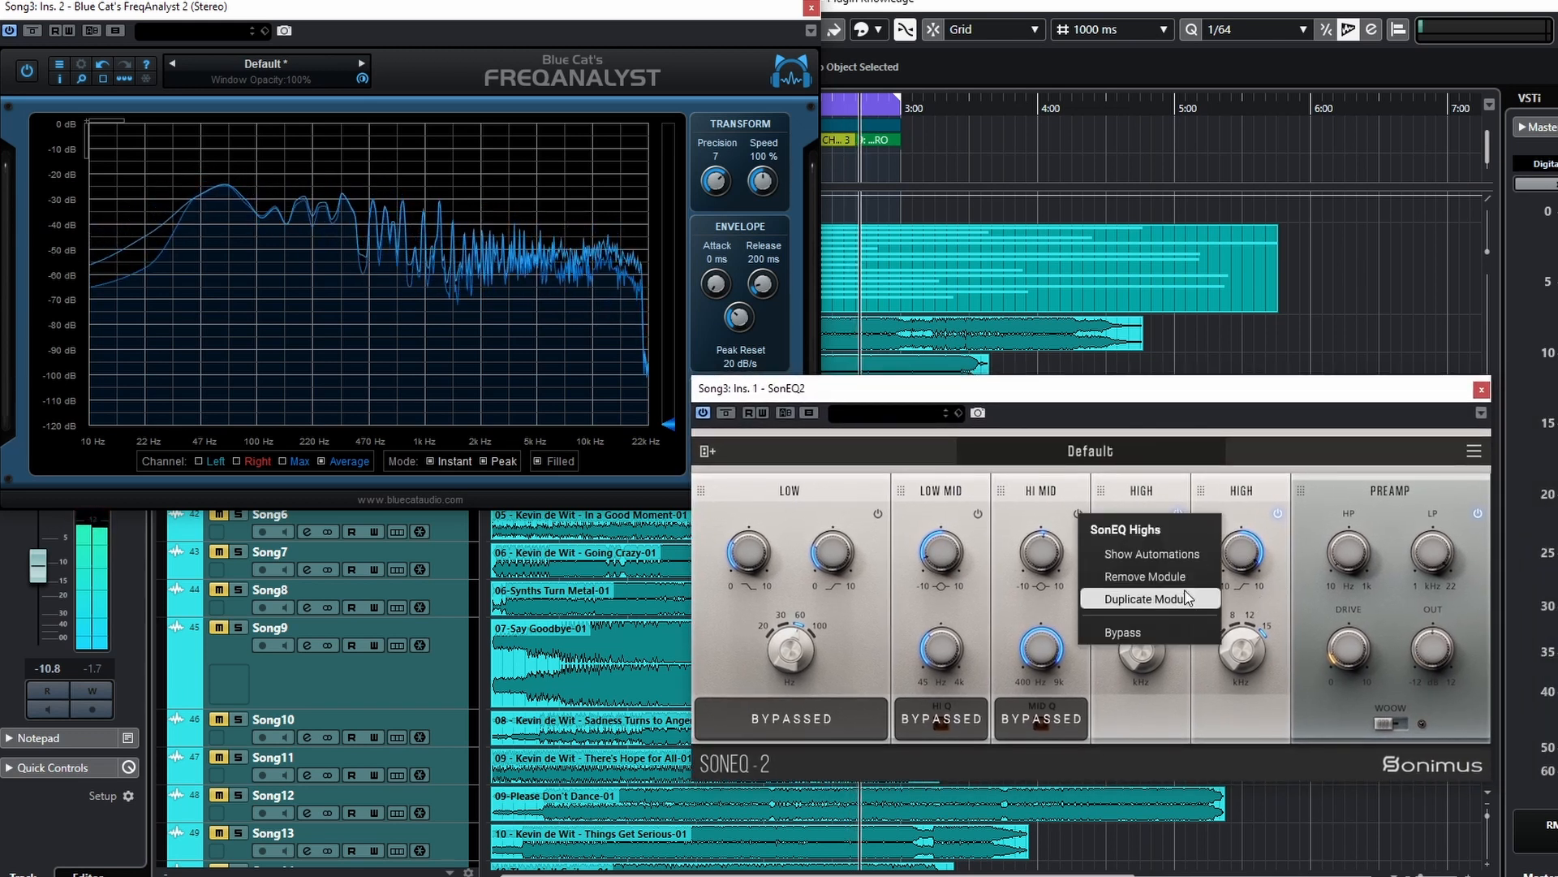
left_click(1186, 598)
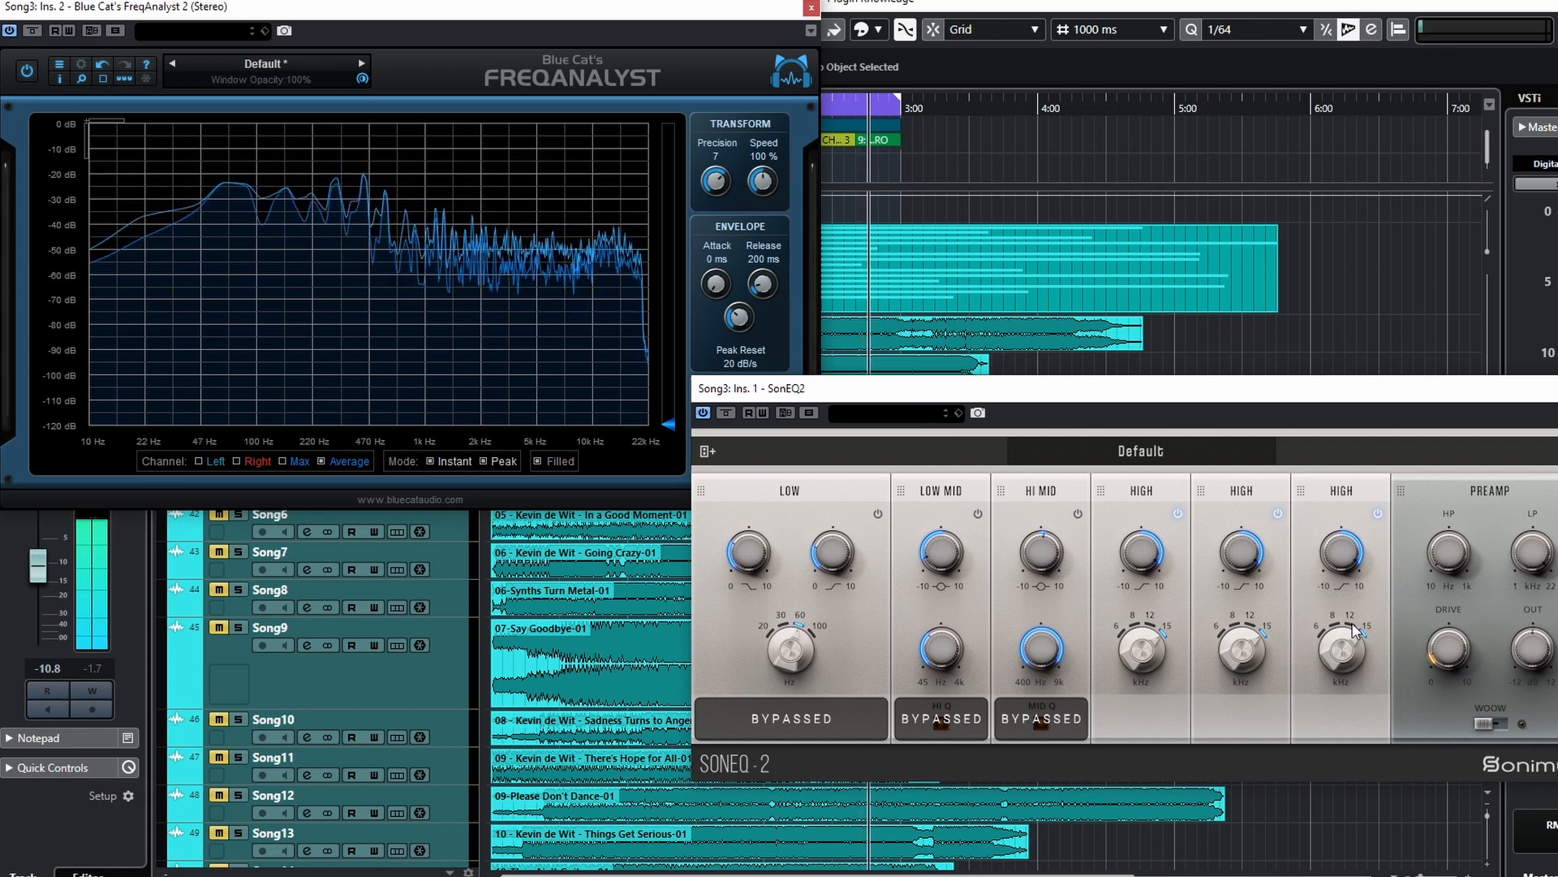
- Bypass all three High modules
left_click(1378, 513)
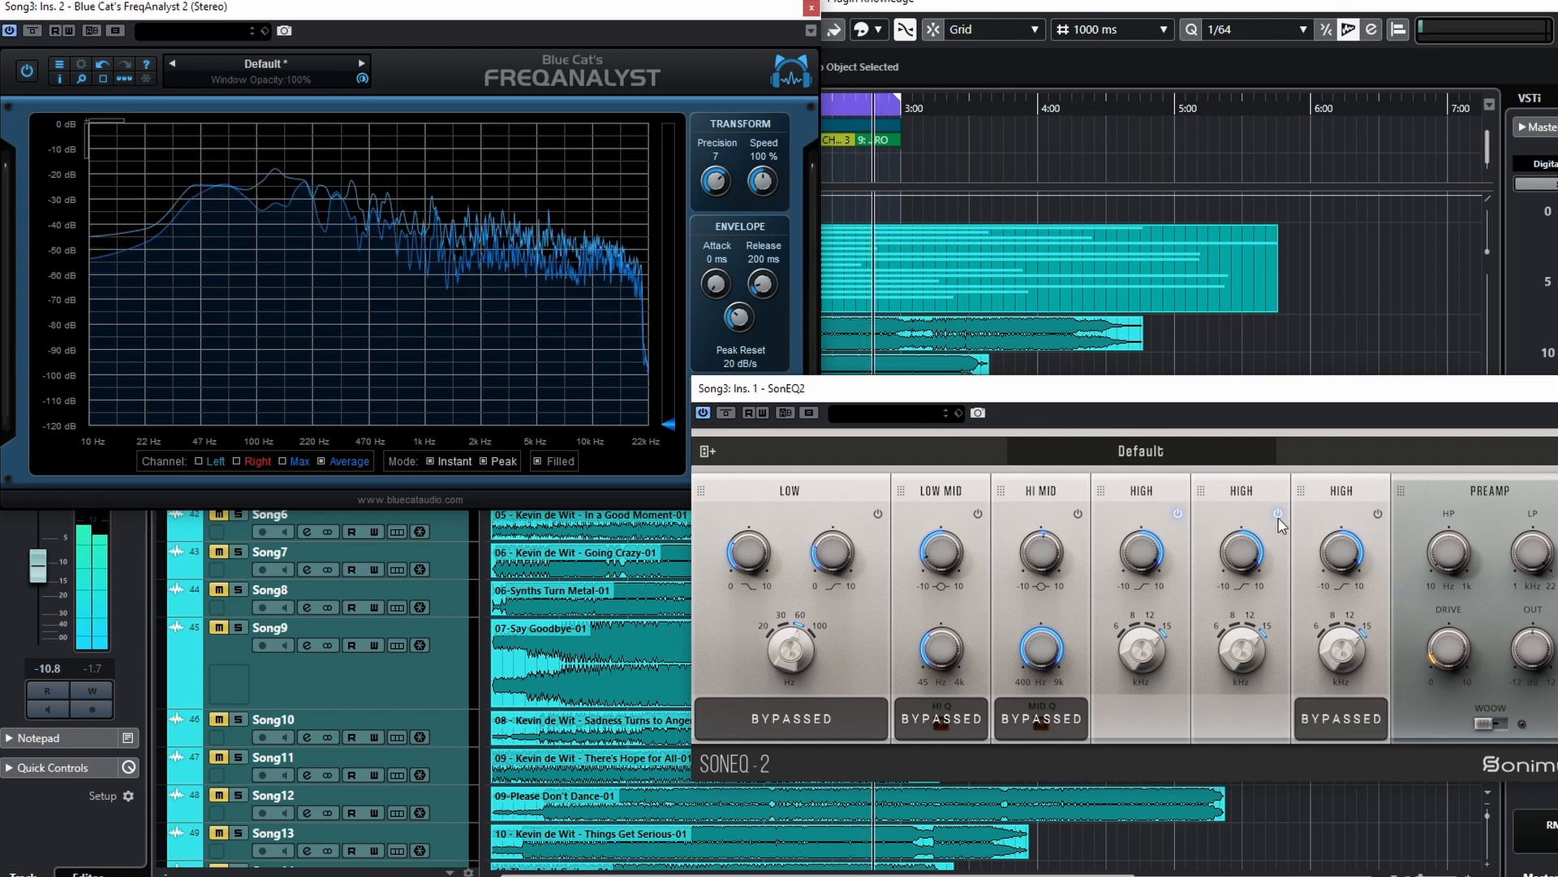
left_click(1277, 514)
left_click(1177, 514)
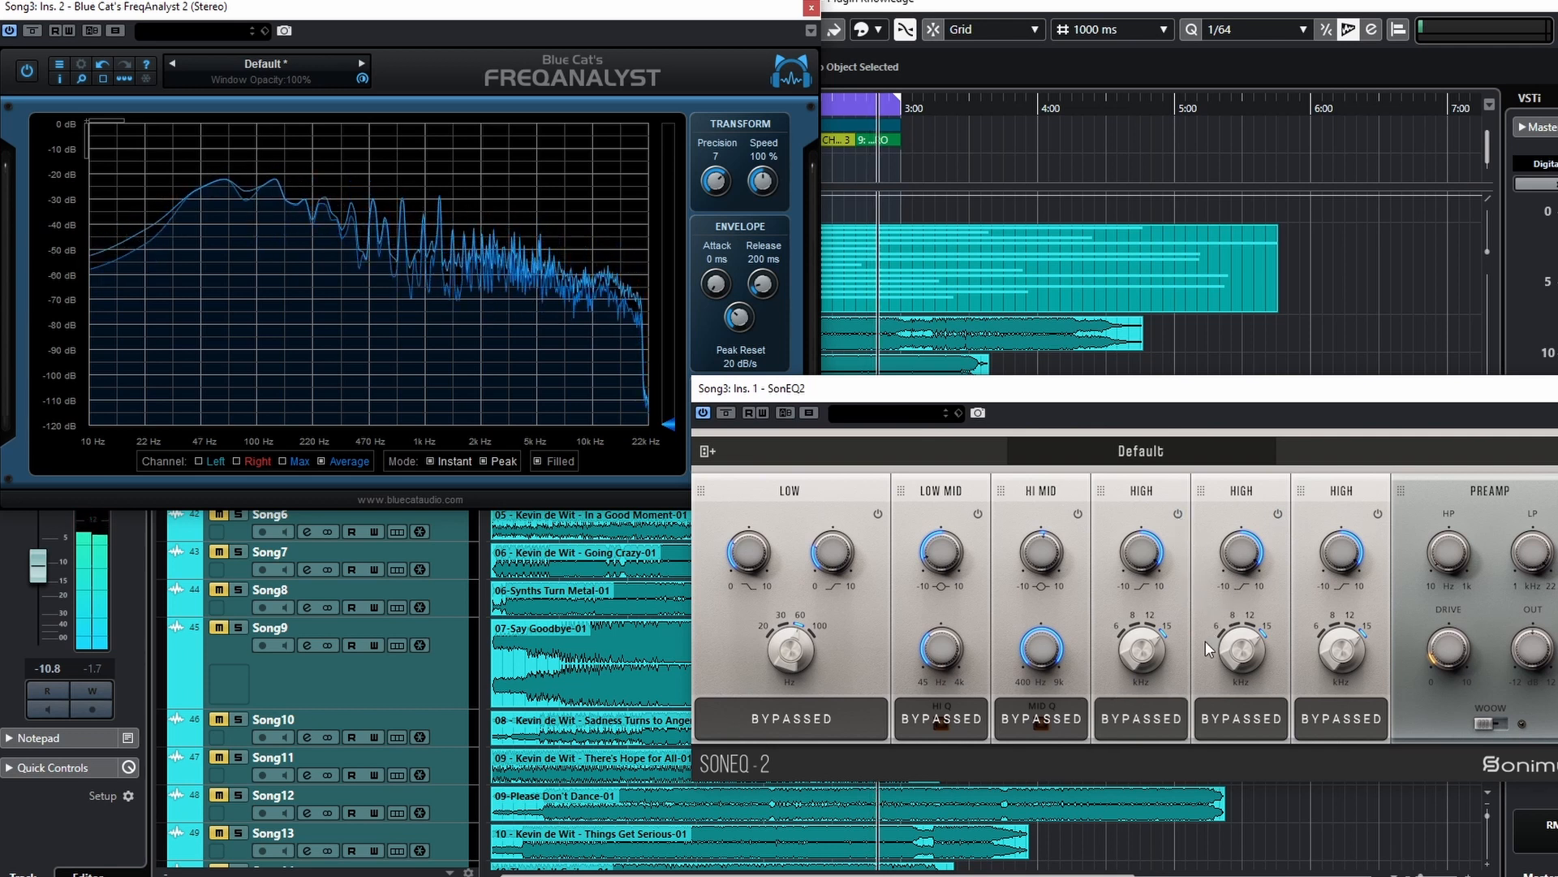
- Enable the low band and set it to 30 Hz with 3.9 boost and 0.0 cut
left_click(878, 513)
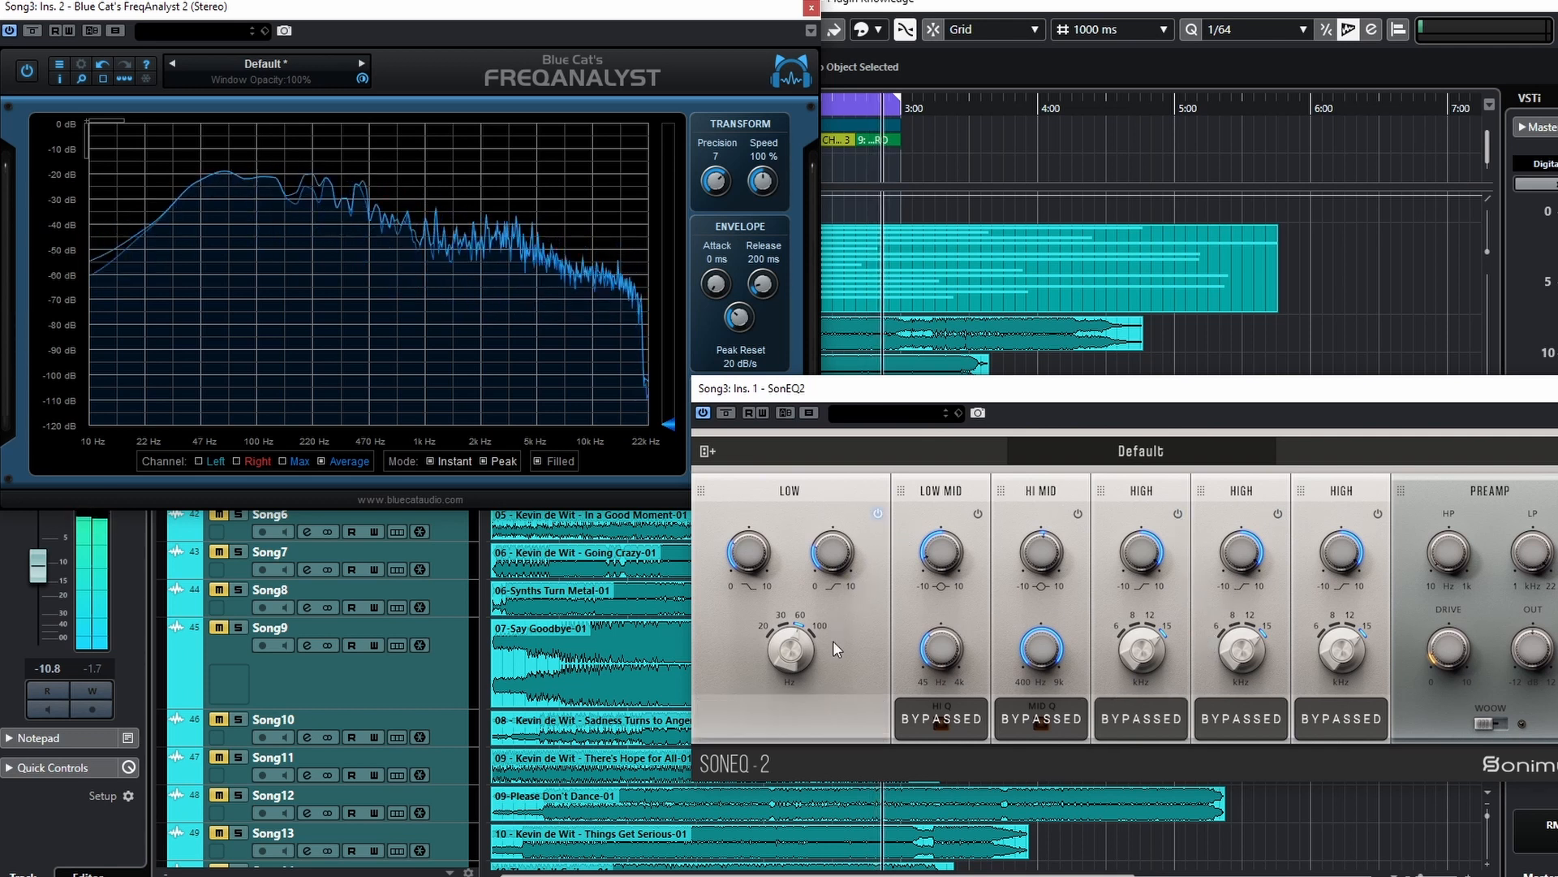
left_click_drag(799, 647, 790, 682)
left_click_drag(752, 555, 777, 552)
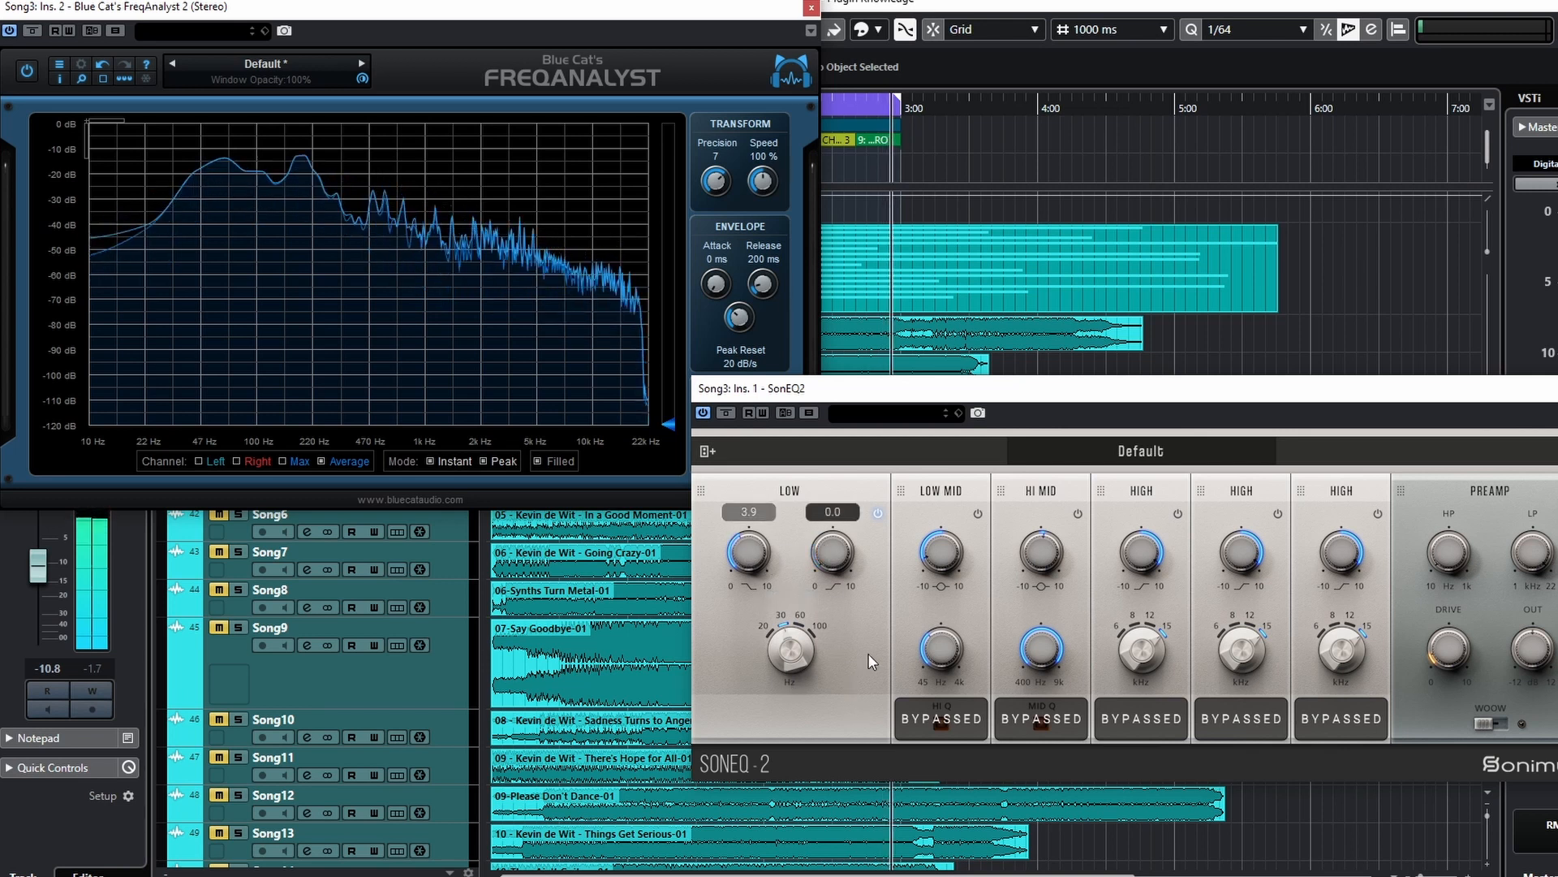
- Duplicate the boosted Low module twice to stack three low bands
right_click(870, 615)
left_click(931, 565)
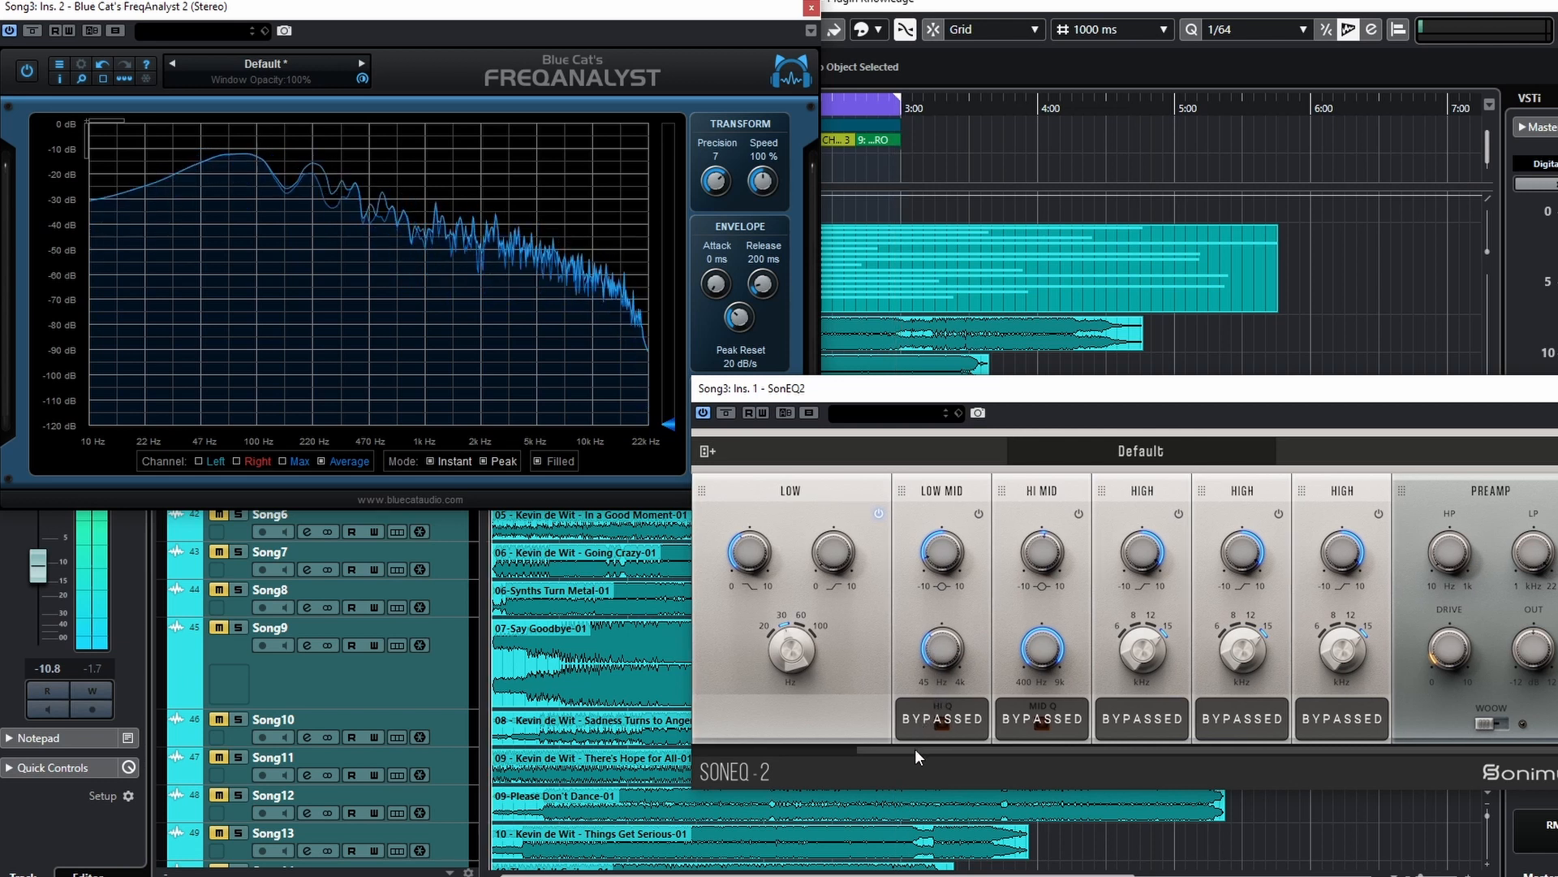
right_click(1039, 624)
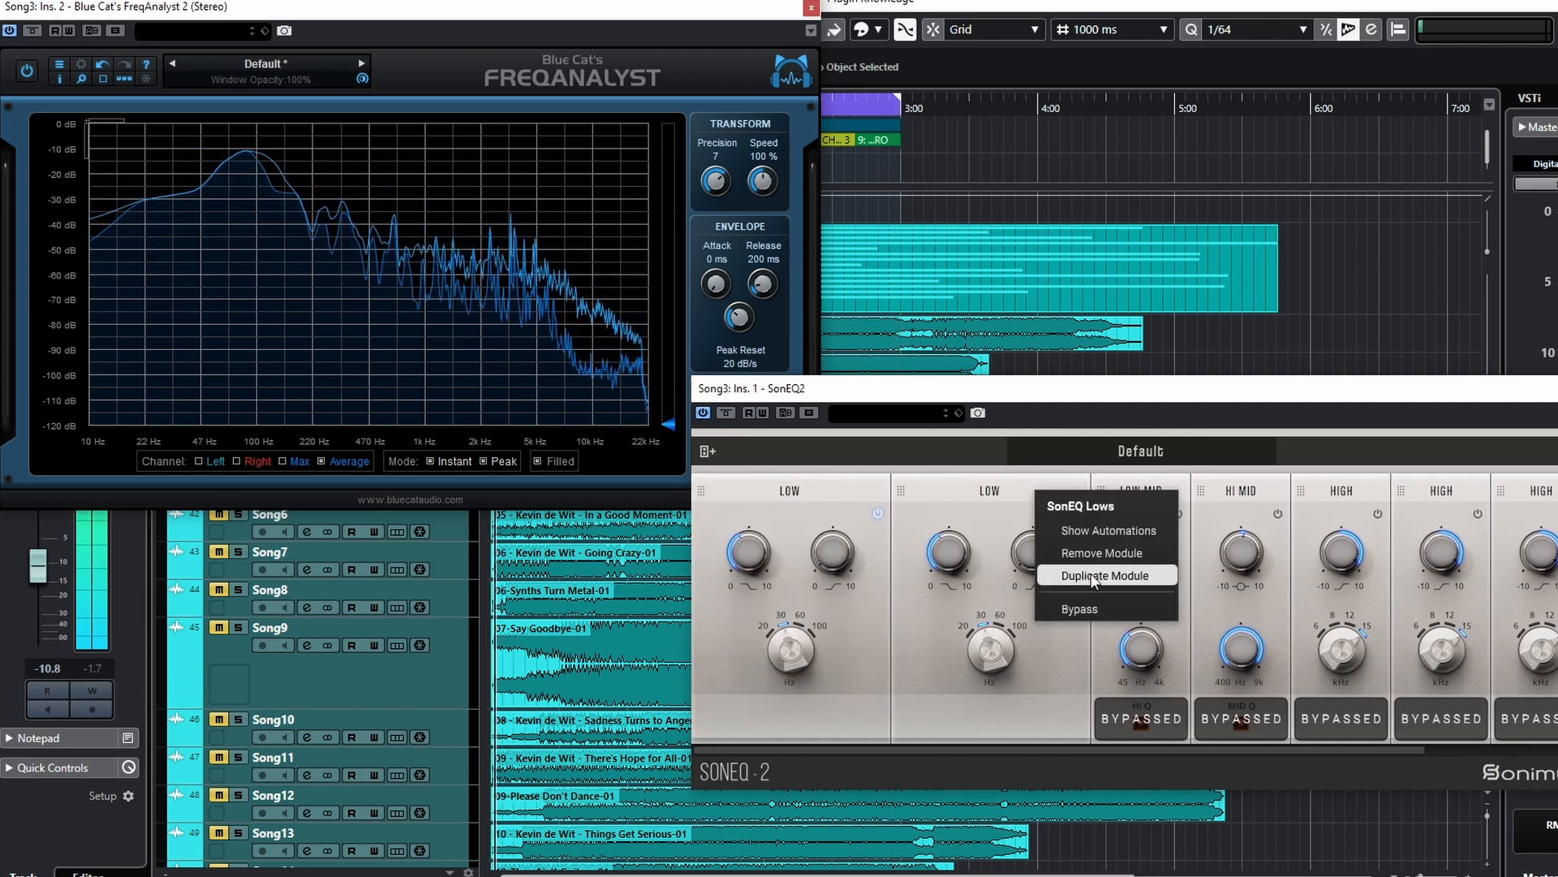
left_click(1152, 575)
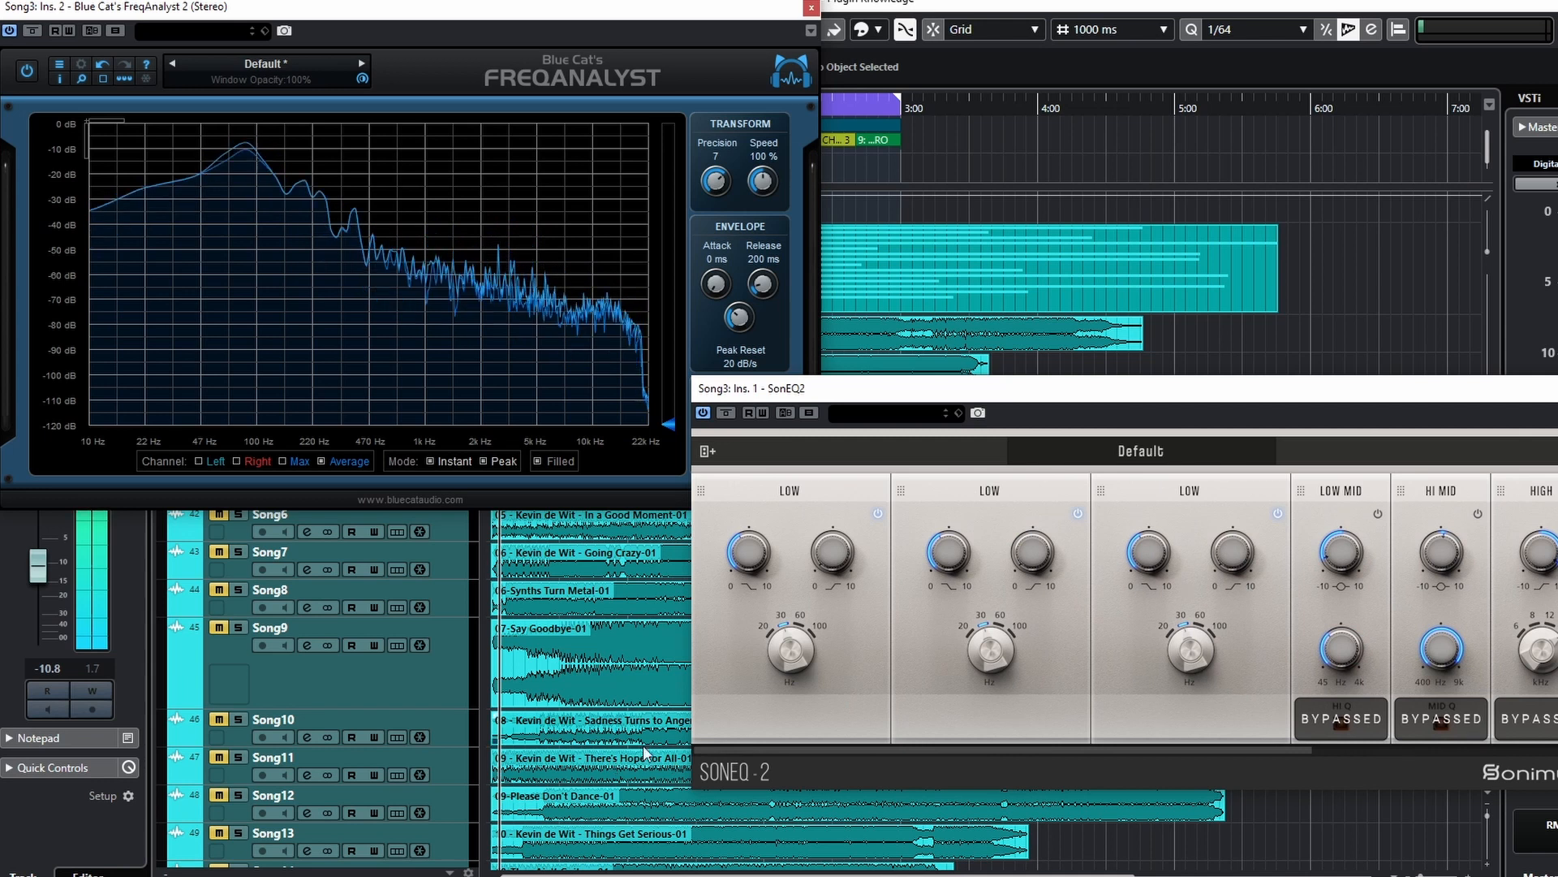
- Bypass all three Low modules
left_click(1277, 513)
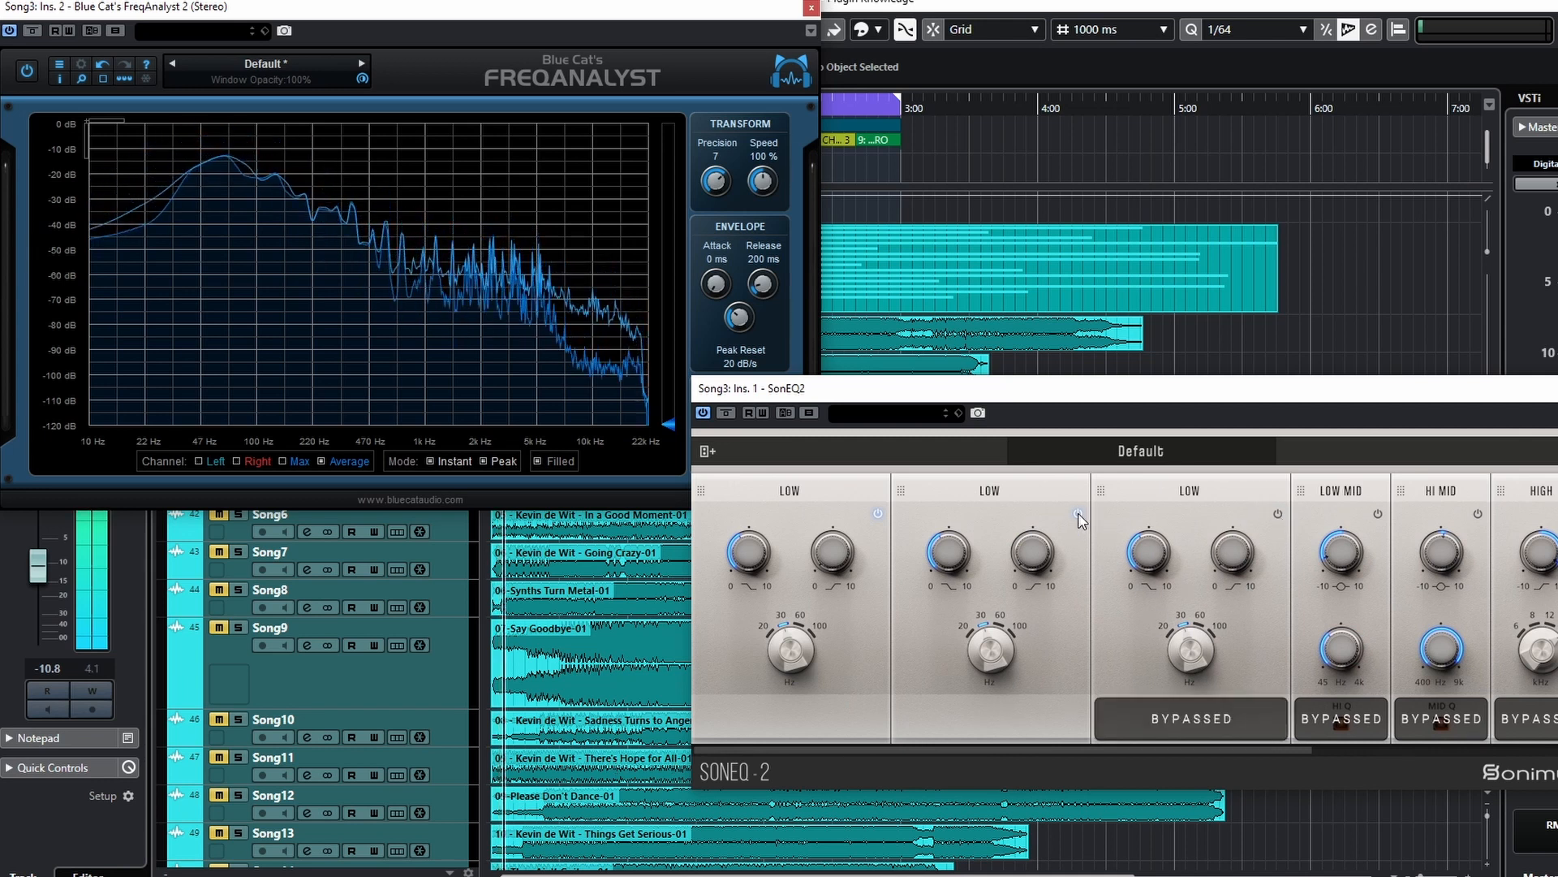
left_click(1078, 513)
left_click(878, 514)
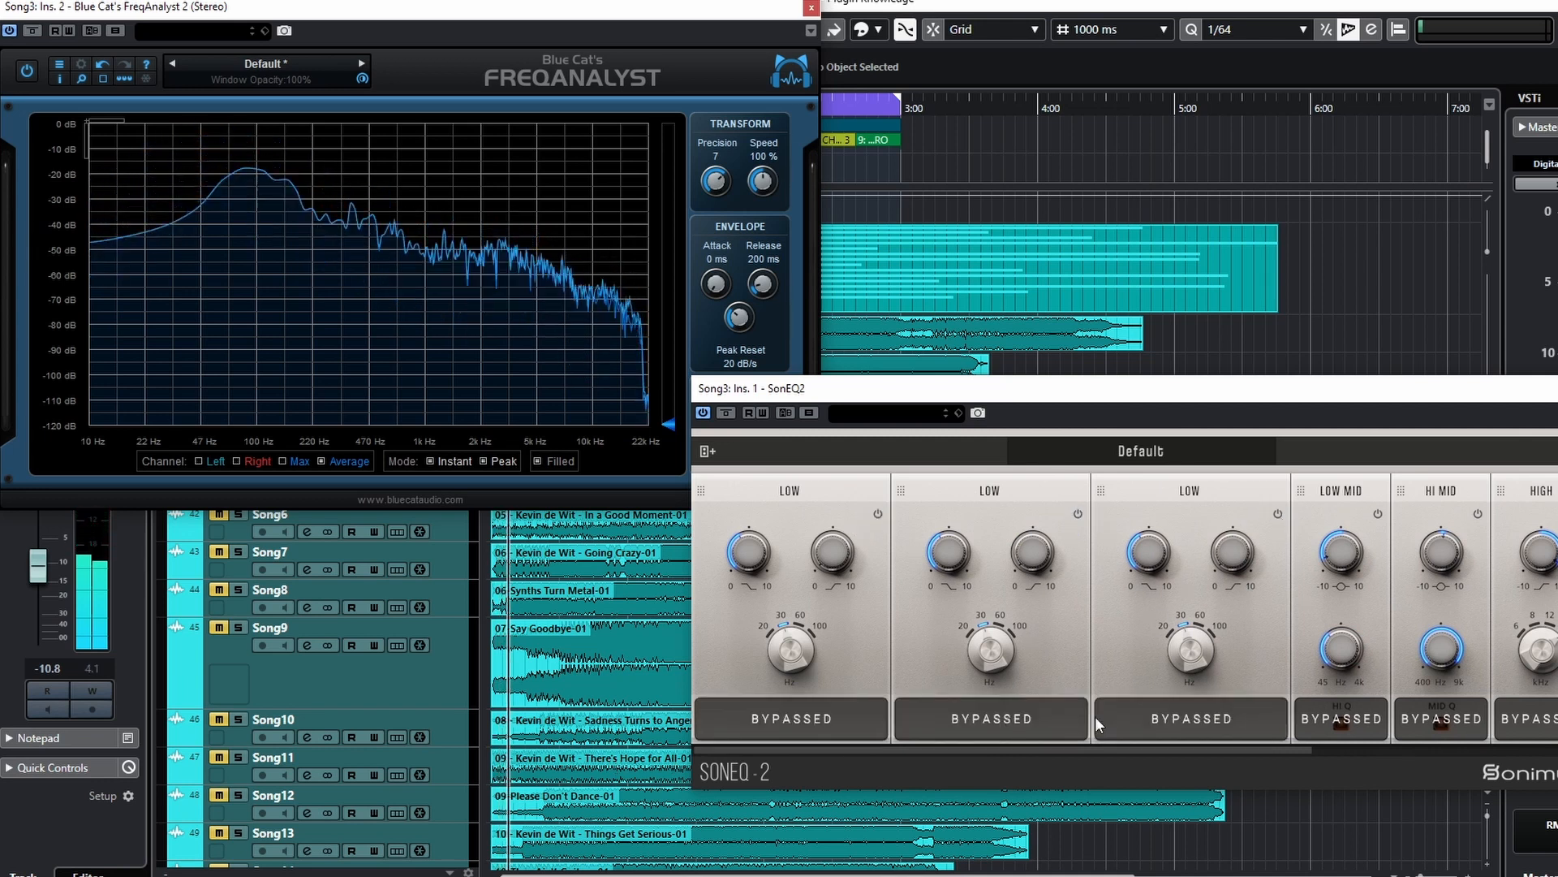
- Reset the boost of the second and third Low modules to 0.0
left_click_drag(1182, 745, 969, 654)
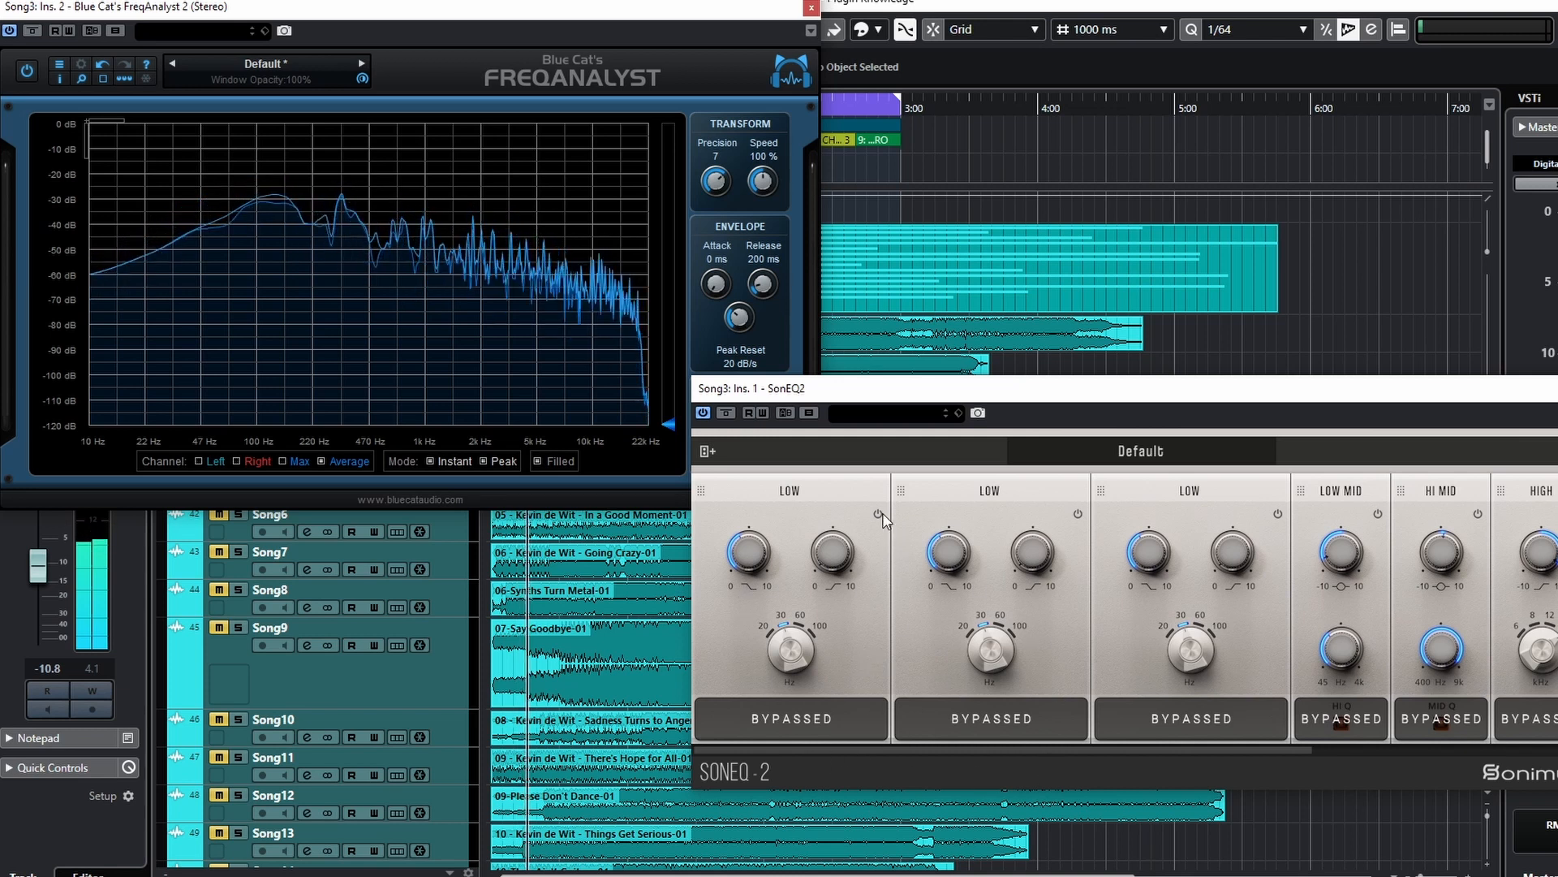
mouse_move(944, 568)
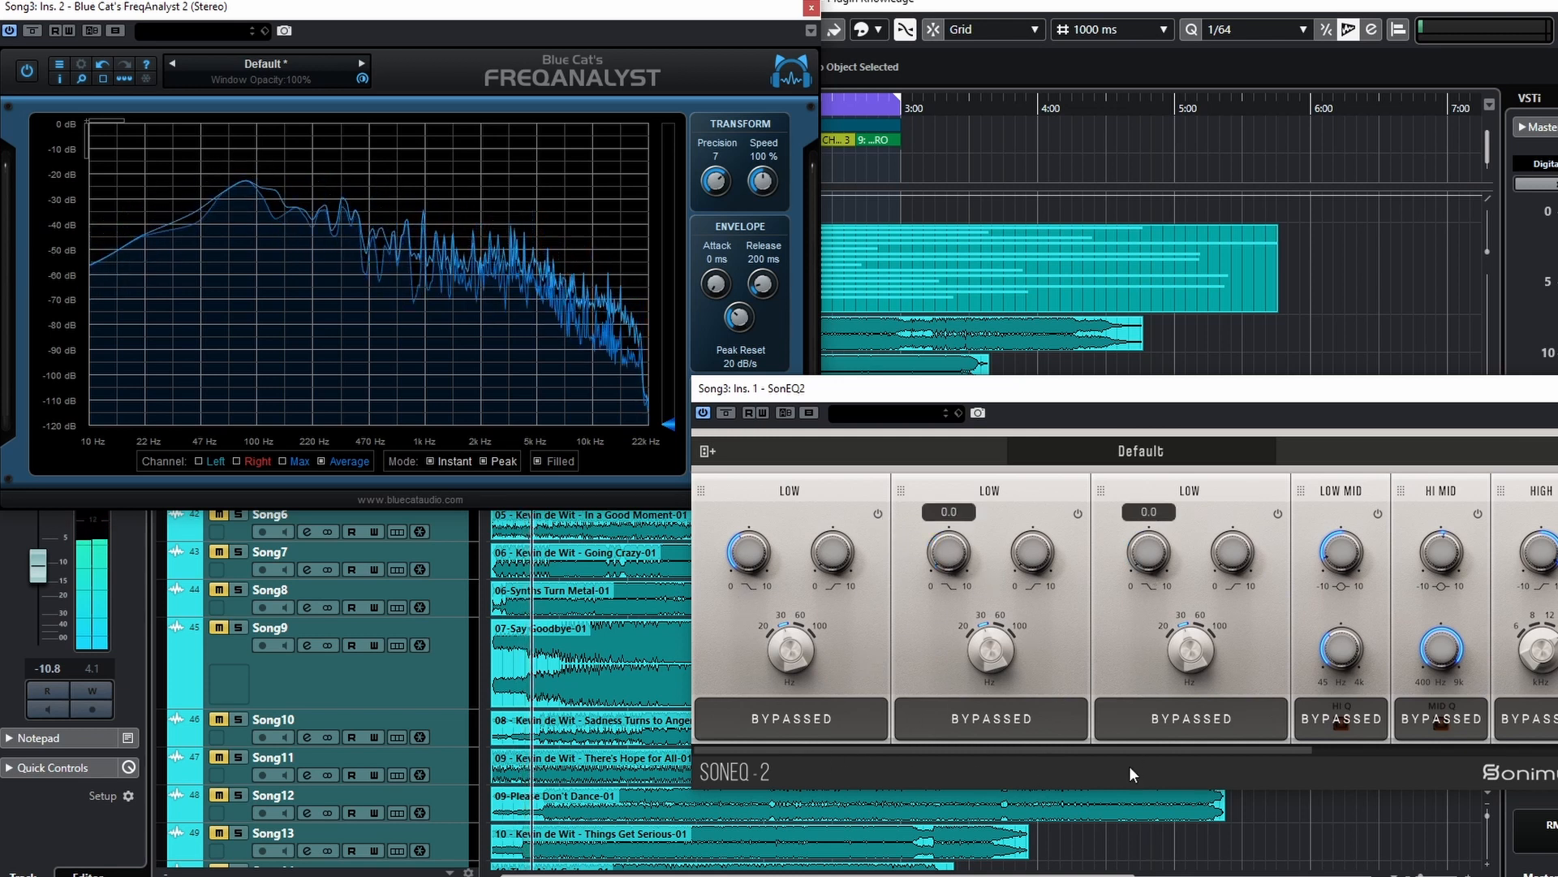
- Enable the first Low module and try different boost amounts and frequencies on it
left_click(877, 513)
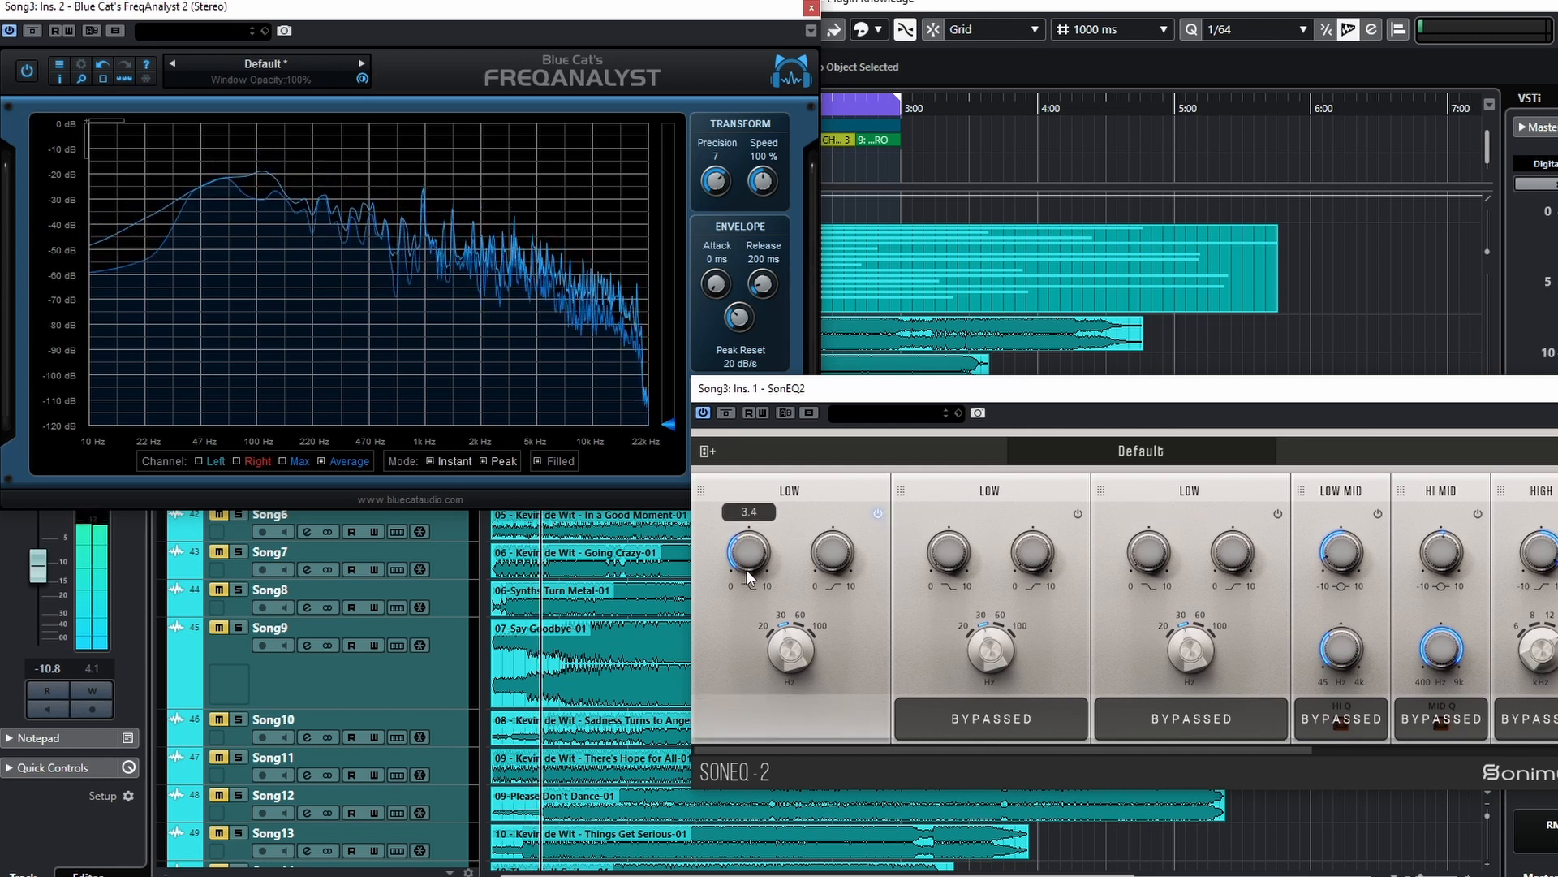
left_click_drag(782, 638, 781, 654)
left_click_drag(750, 542, 738, 574)
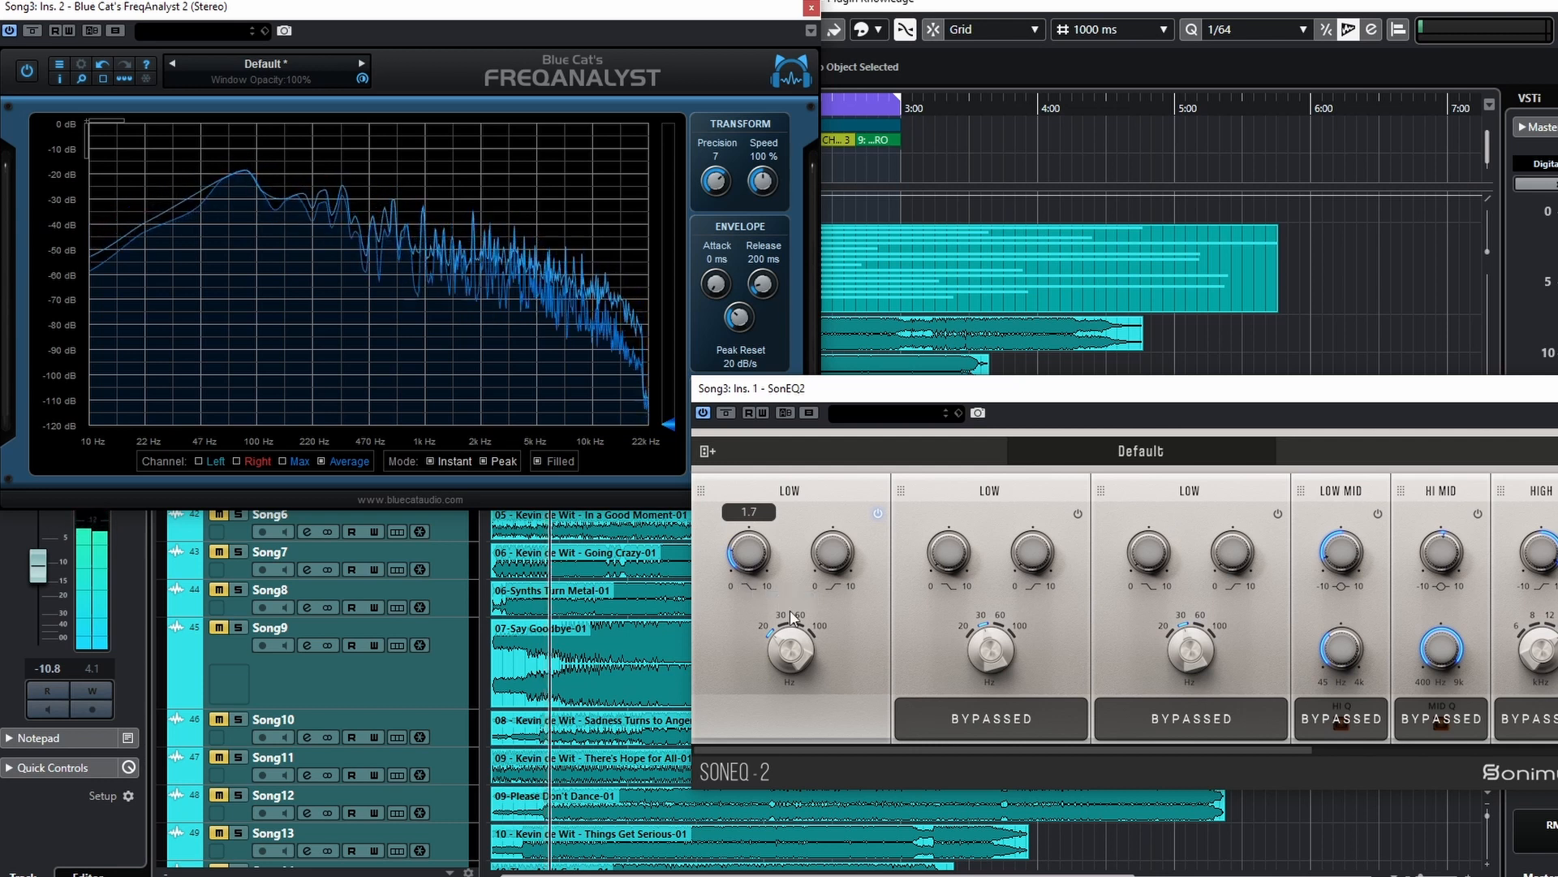
left_click_drag(746, 558, 743, 546)
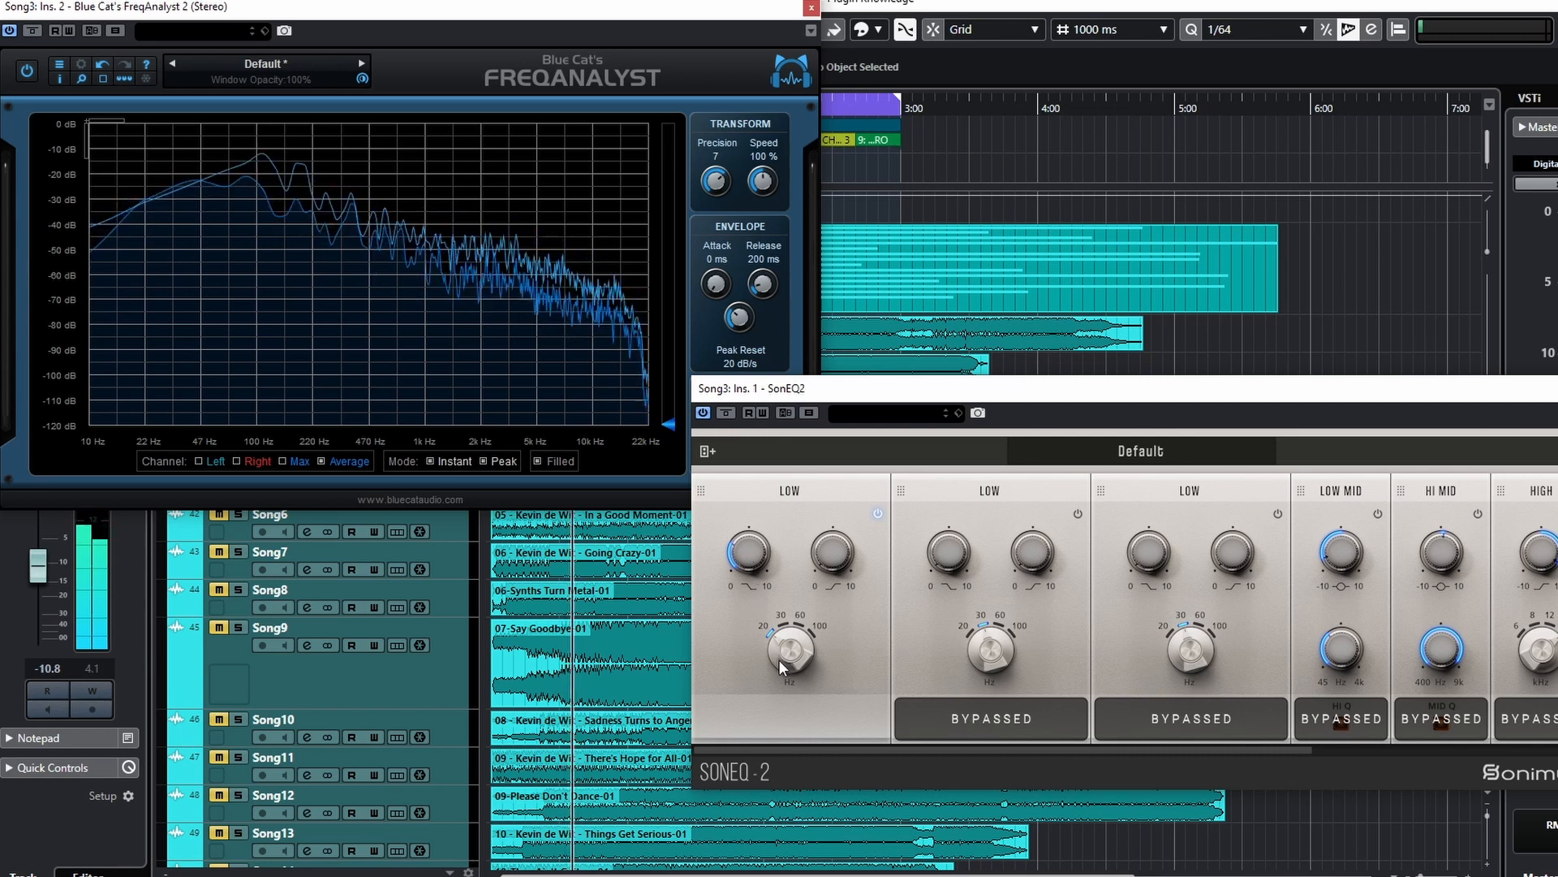
mouse_move(749, 557)
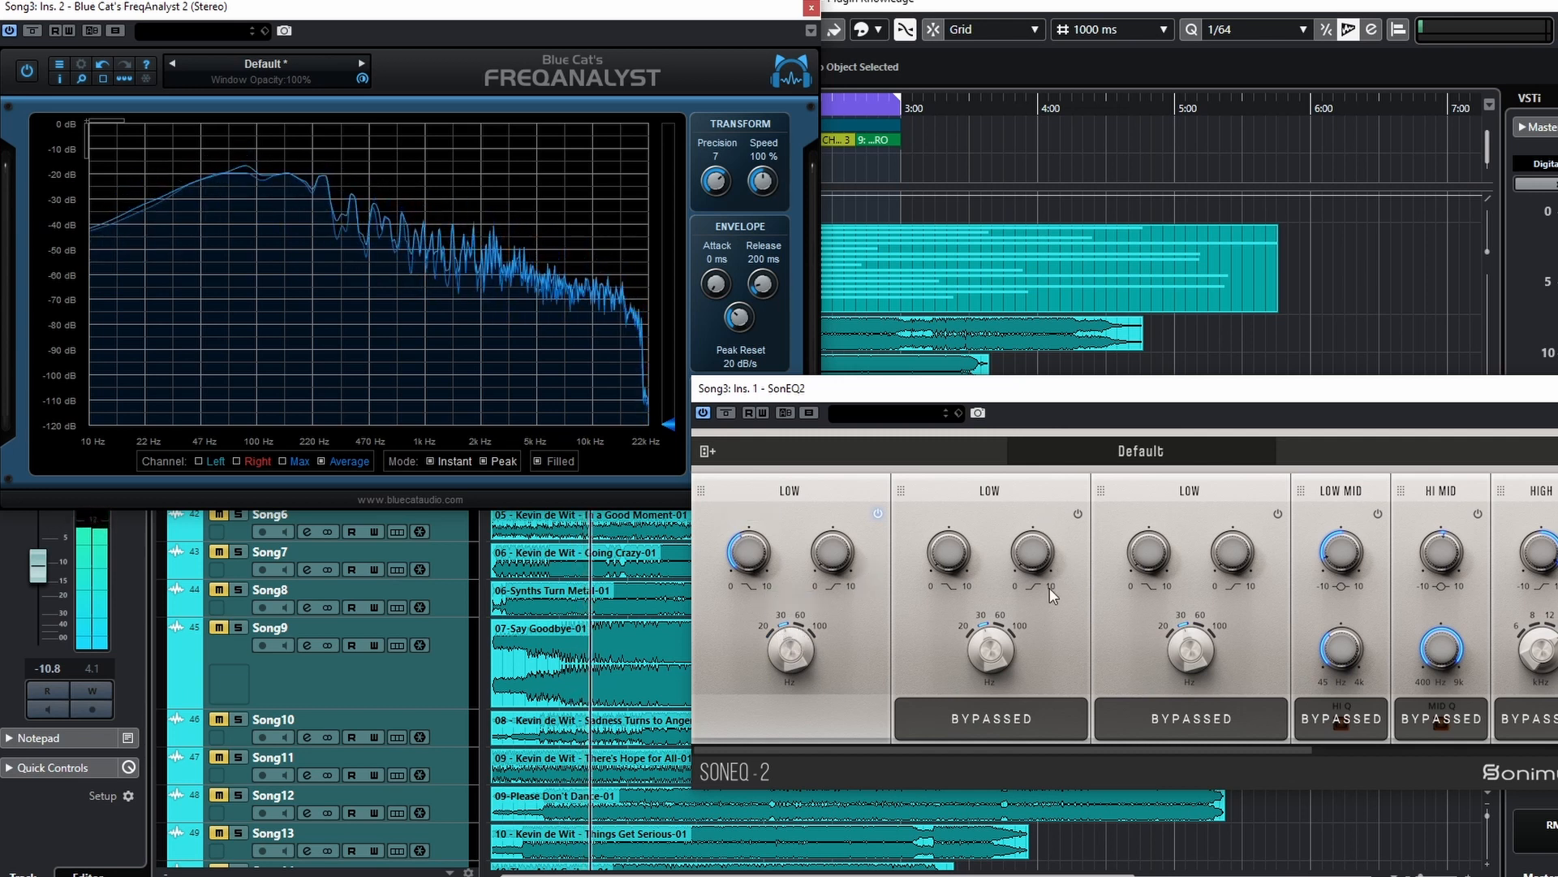
- Enable the second Low module and set it to a 3.7 cut at 100 Hz
mouse_move(997, 647)
left_click_drag(997, 647, 988, 688)
left_click(1078, 514)
left_click_drag(1028, 556, 1020, 481)
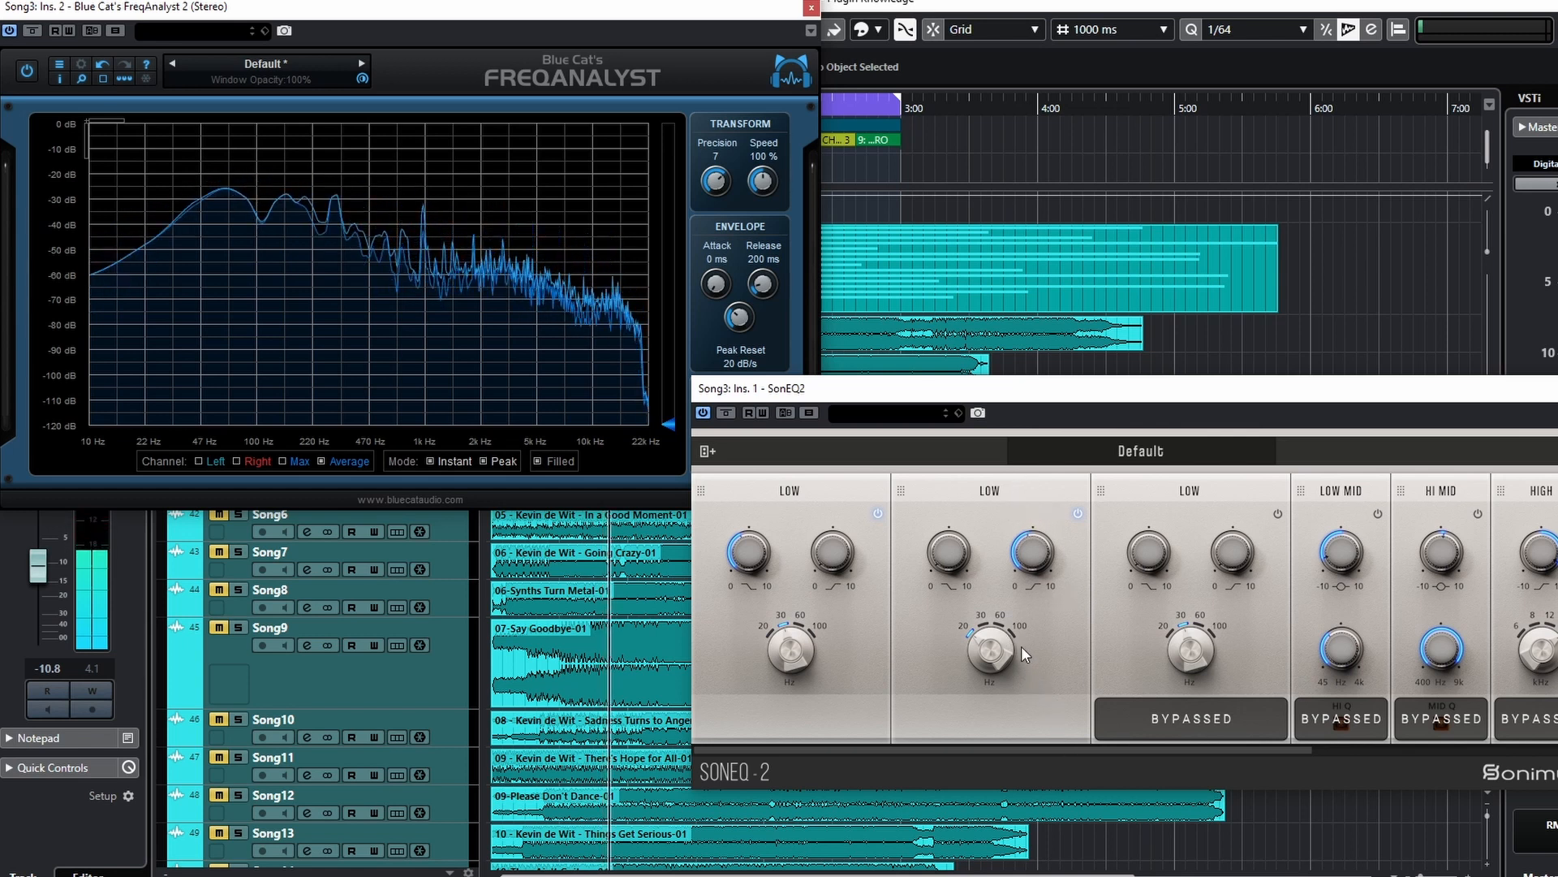
left_click_drag(991, 648, 987, 513)
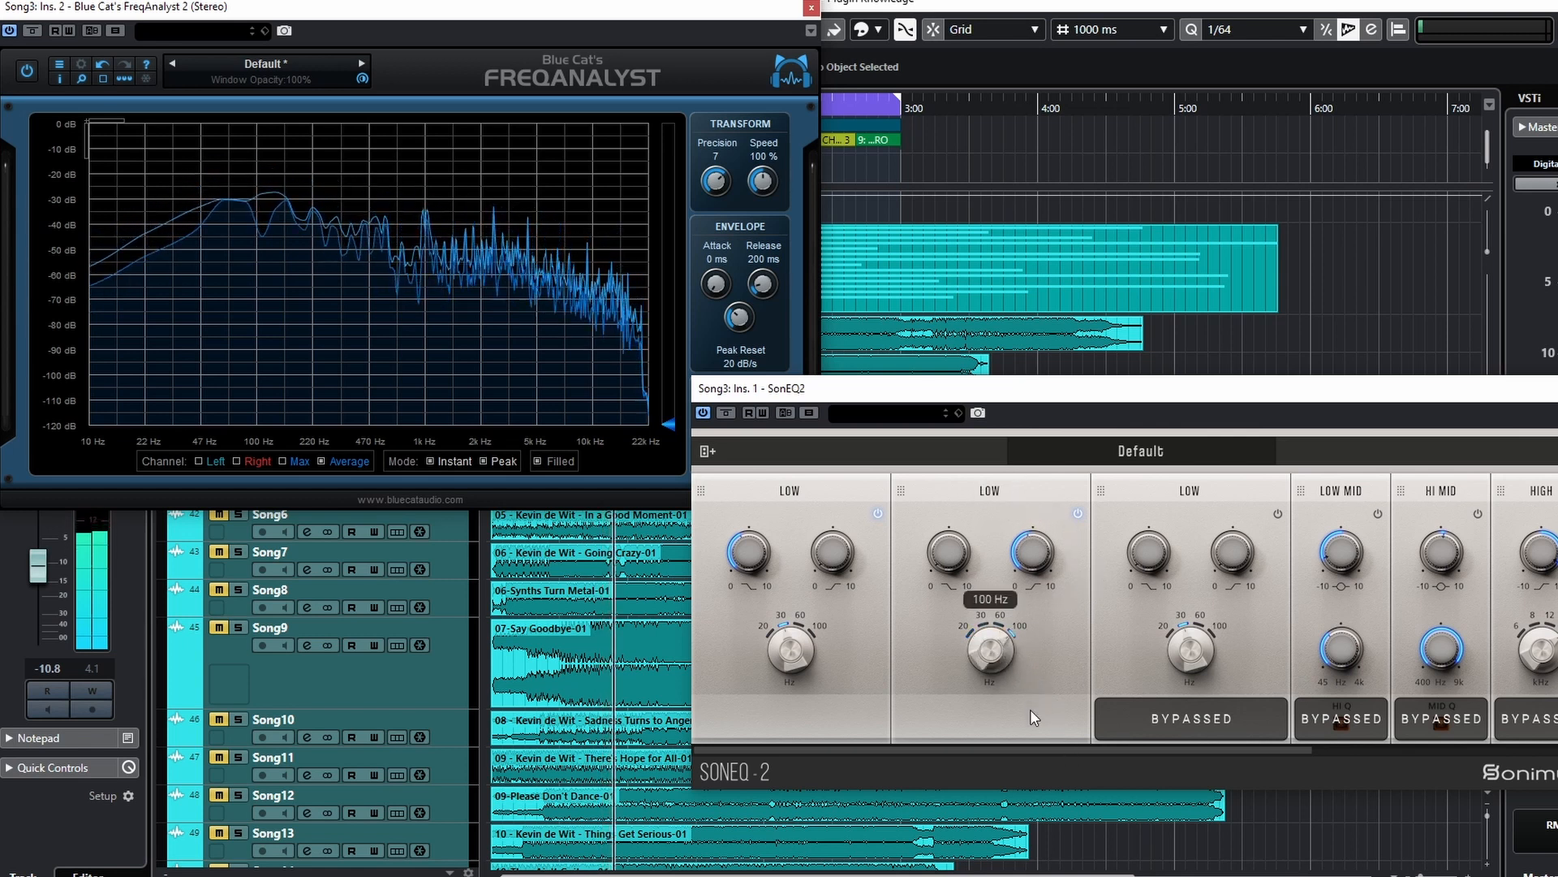
left_click_drag(1032, 566, 1034, 586)
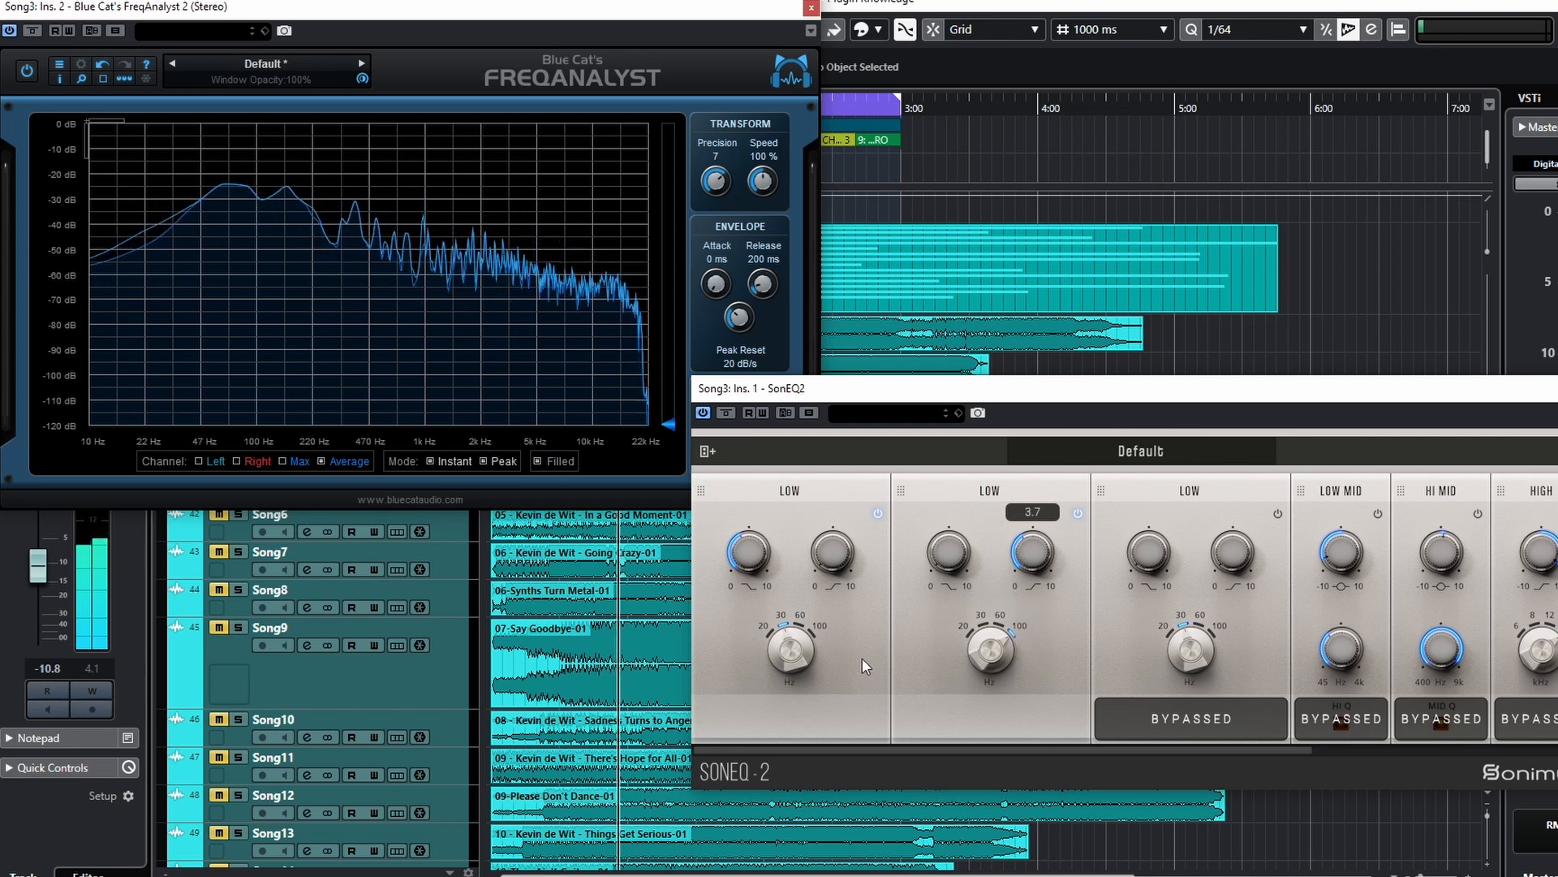
- Move the first Low module to 100 Hz and the second to 20 Hz, with the second's cut at 5.0
left_click_drag(777, 657, 779, 641)
left_click_drag(1000, 629, 998, 701)
left_click_drag(1033, 551, 1032, 540)
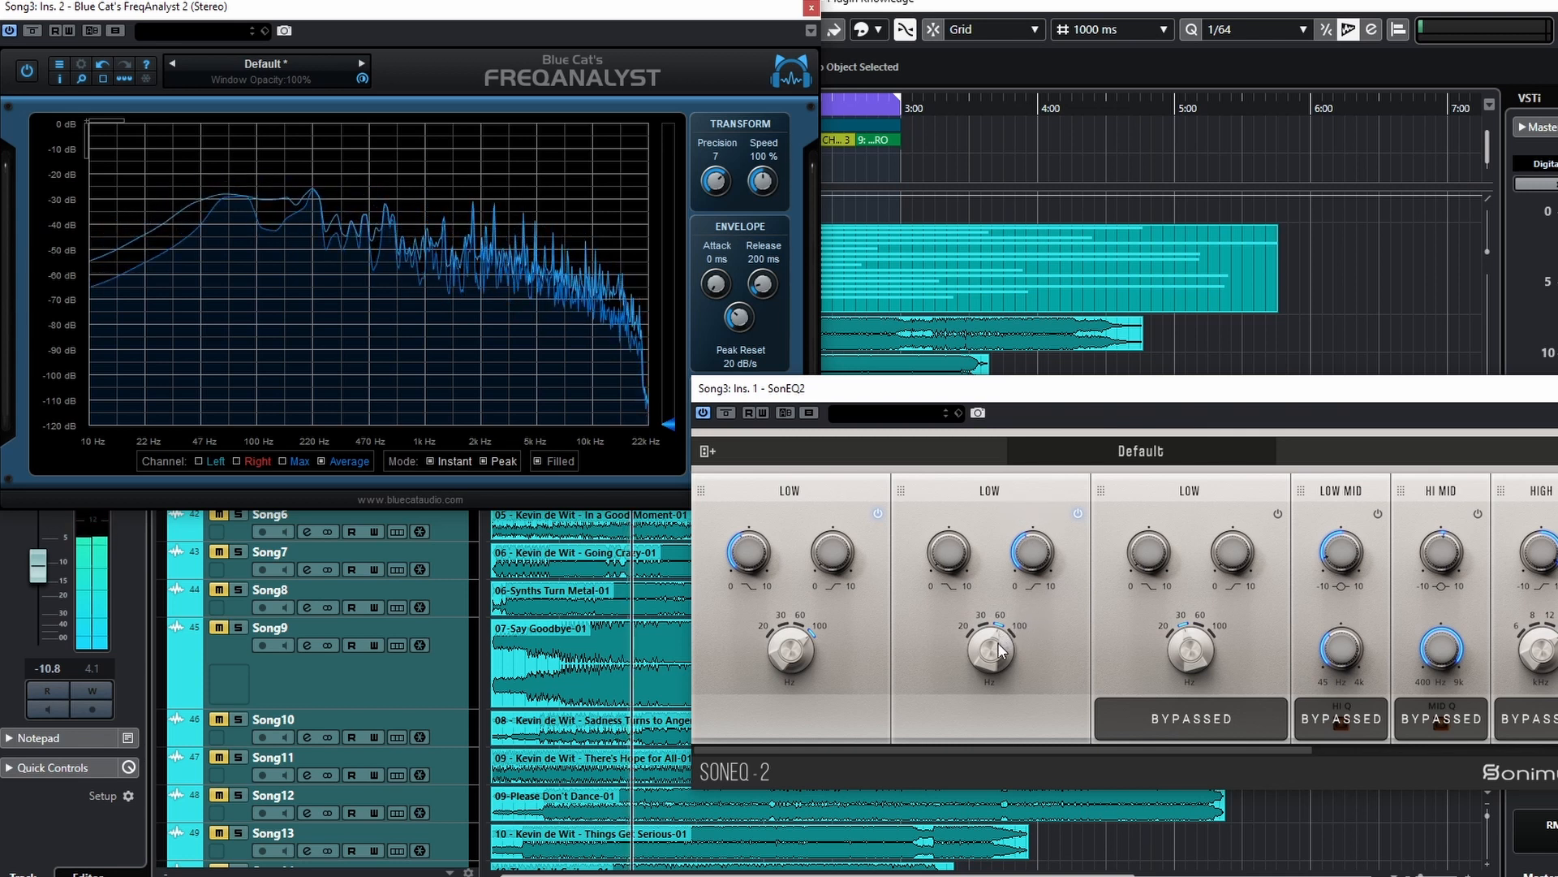
left_click_drag(1003, 643, 1002, 697)
left_click_drag(1029, 556, 1029, 551)
left_click_drag(1001, 641, 1013, 662)
left_click_drag(1028, 559, 1027, 555)
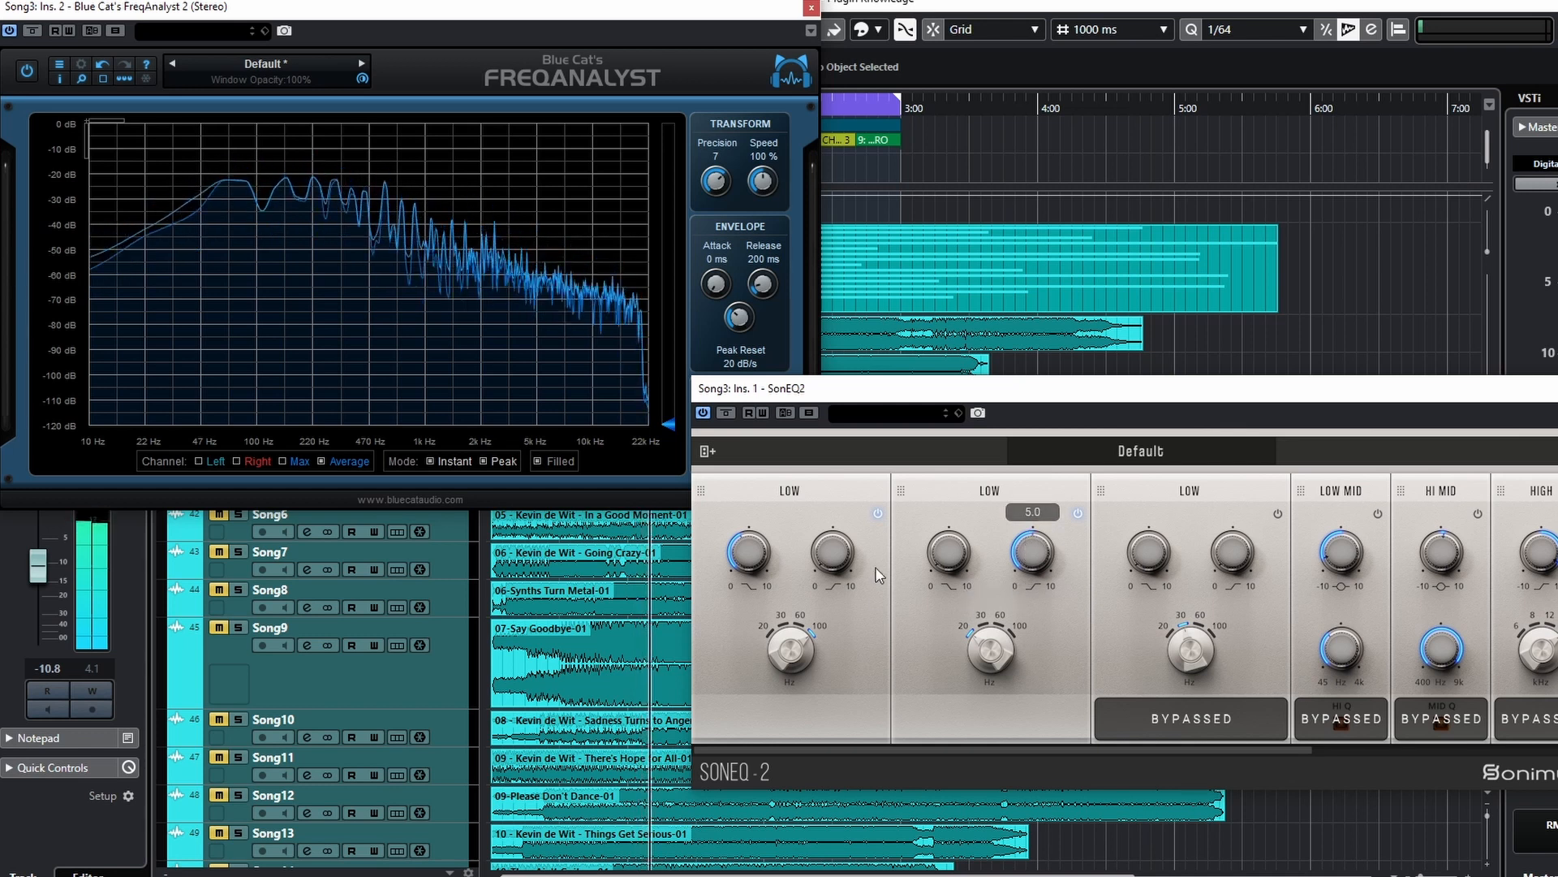
- Compare the sound with and without each active Low module, and with the whole equalizer bypassed
left_click(1078, 515)
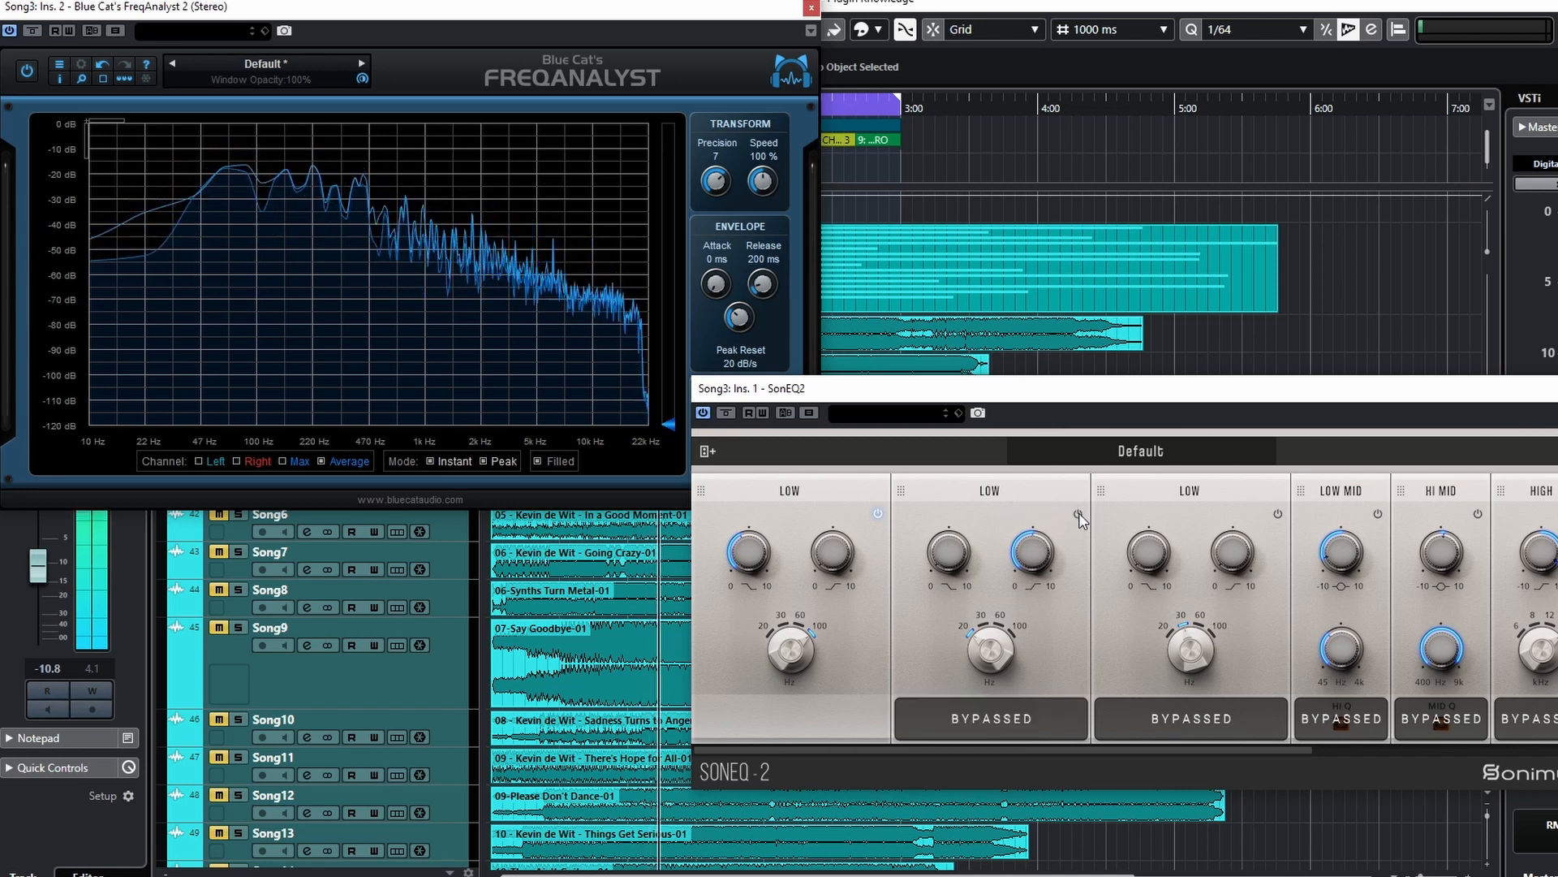
left_click(1078, 514)
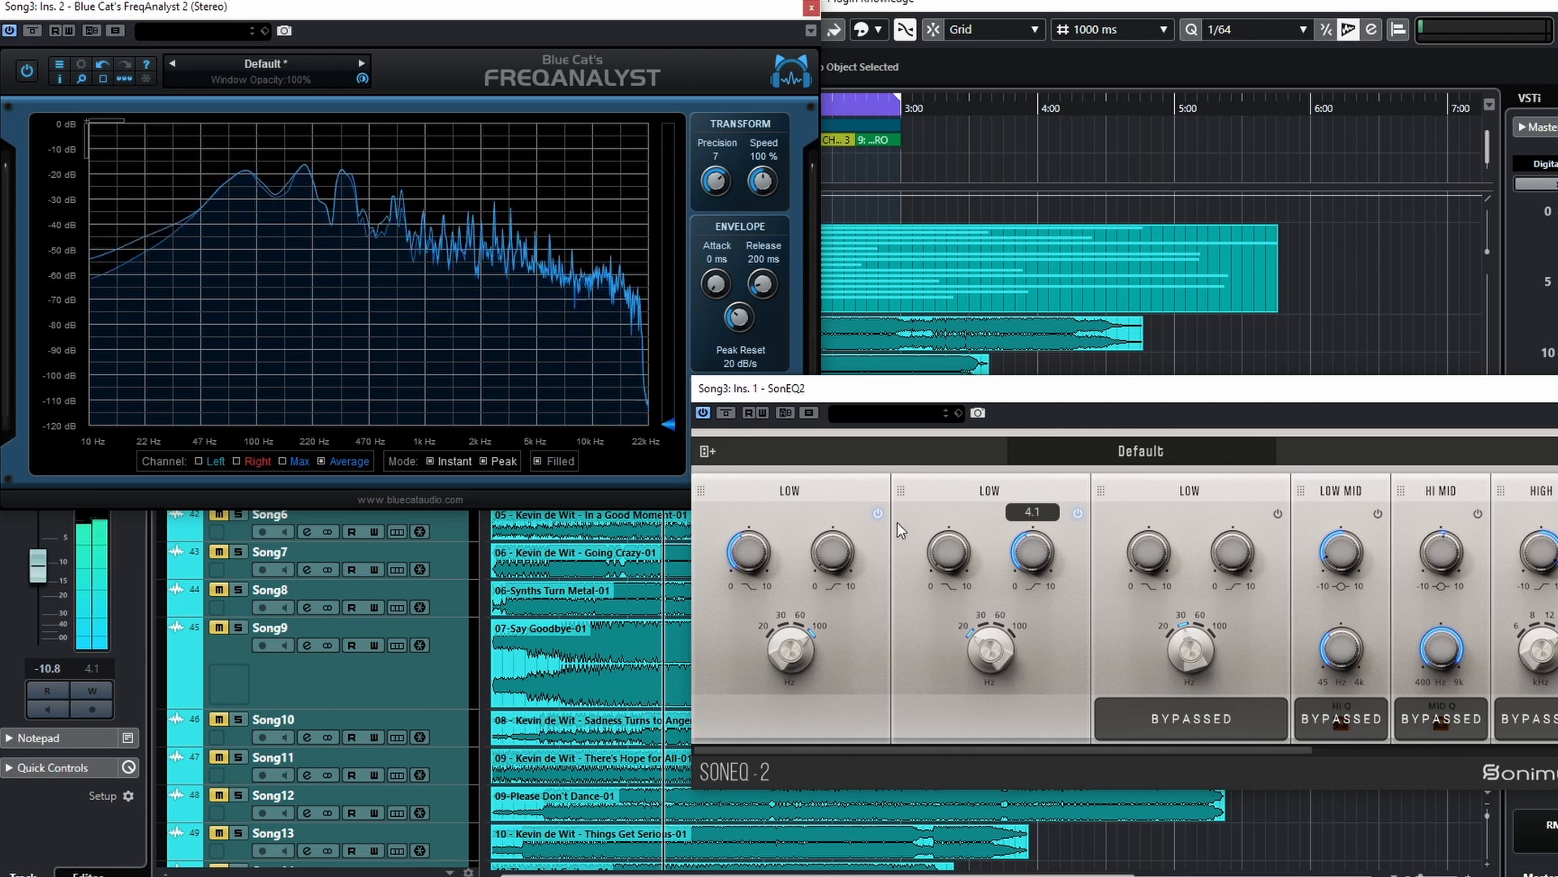
left_click(877, 513)
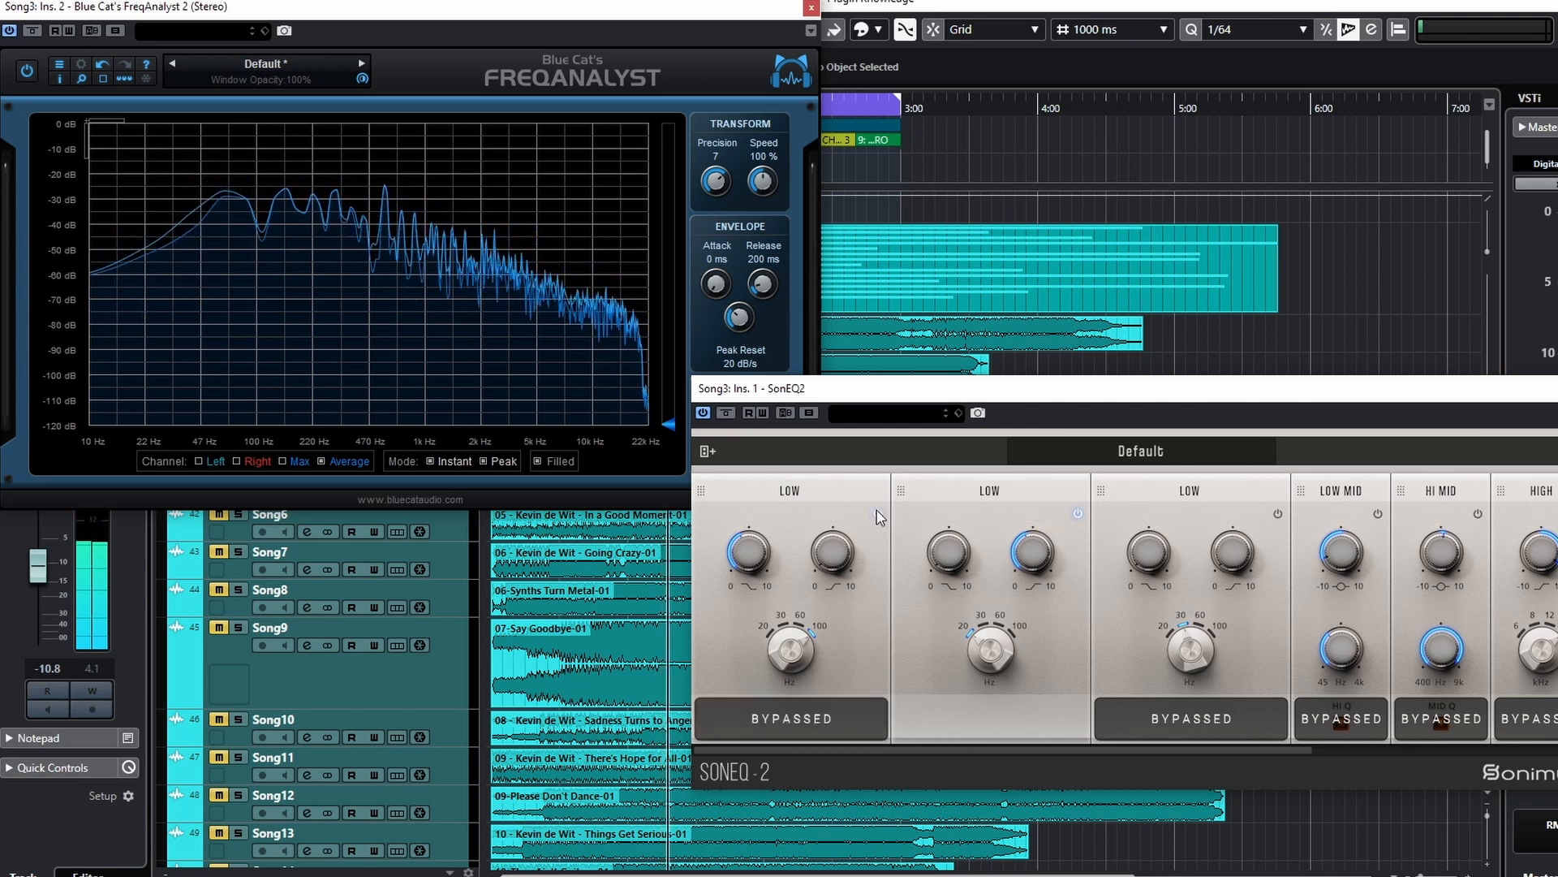
left_click(877, 515)
left_click(726, 414)
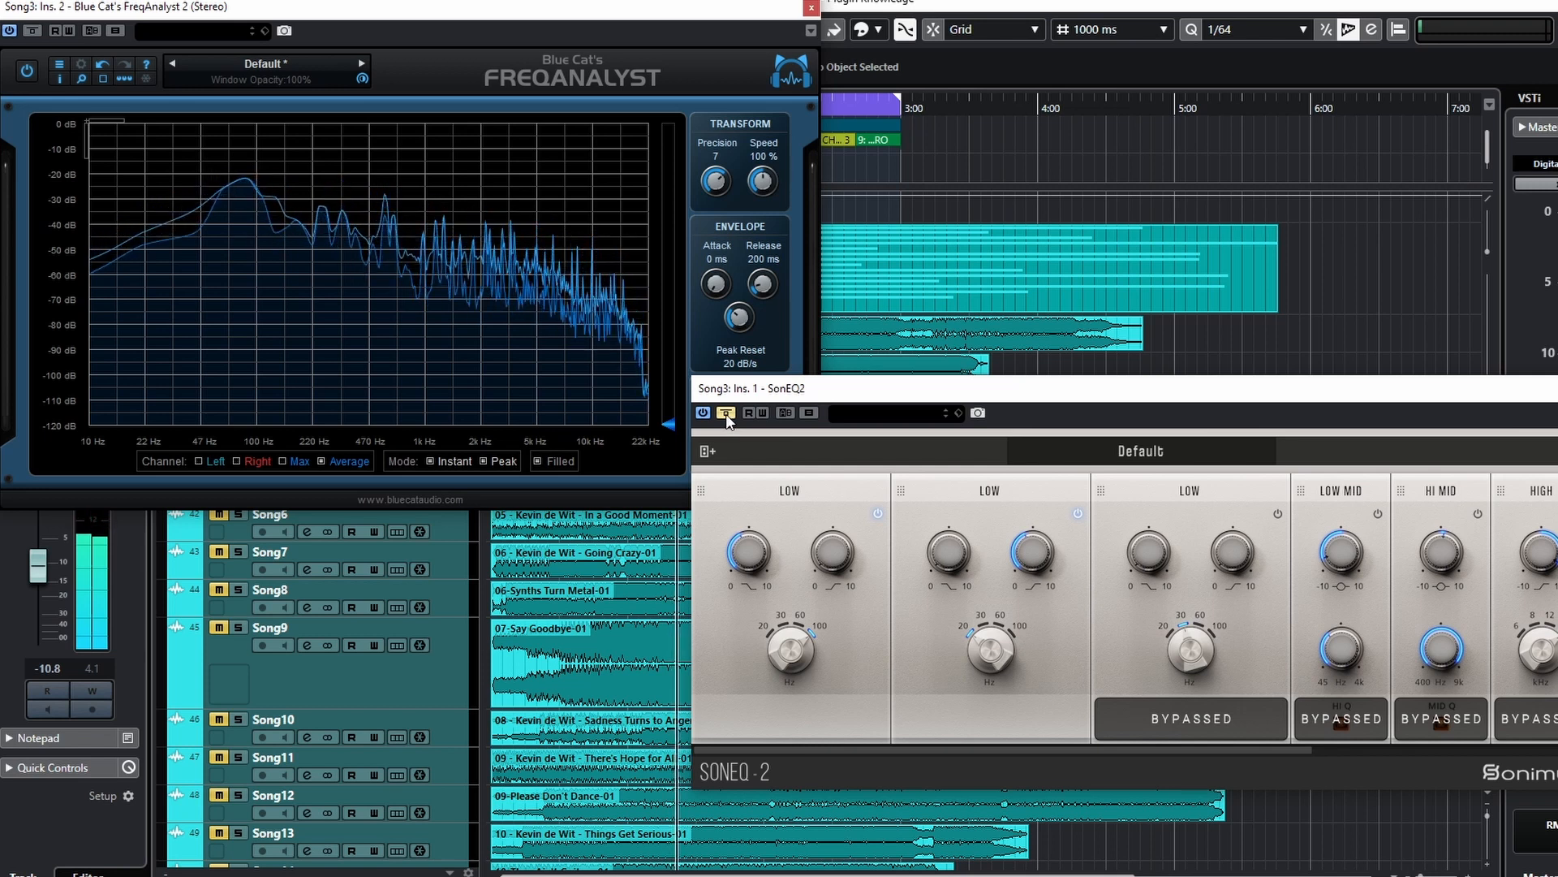
left_click(726, 413)
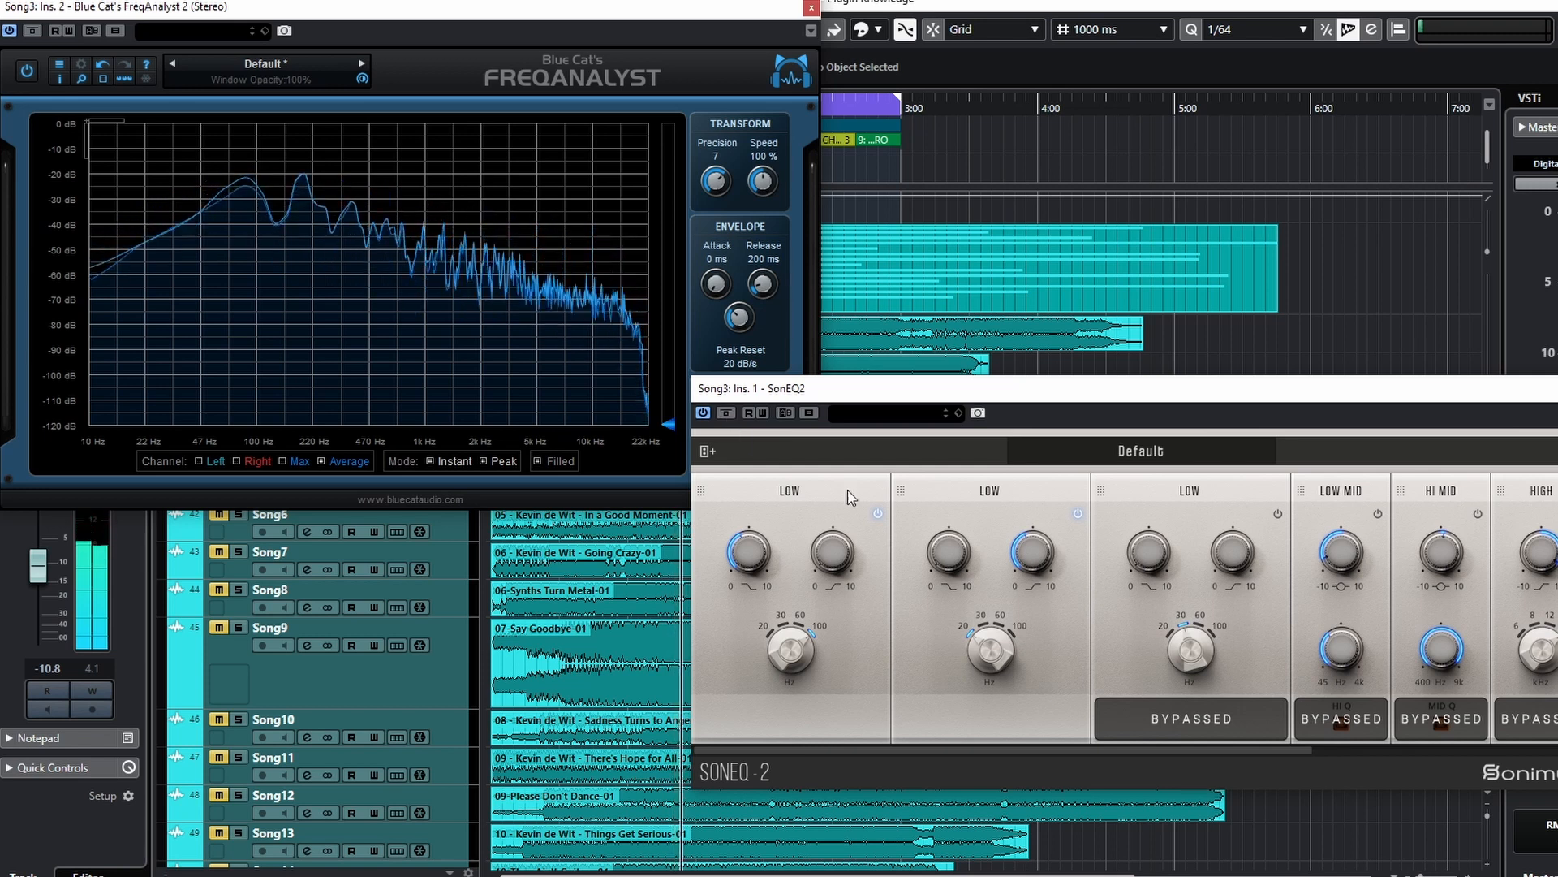
- Bypass the first two Low modules and remove the third one from the chain
left_click(878, 514)
left_click(1078, 513)
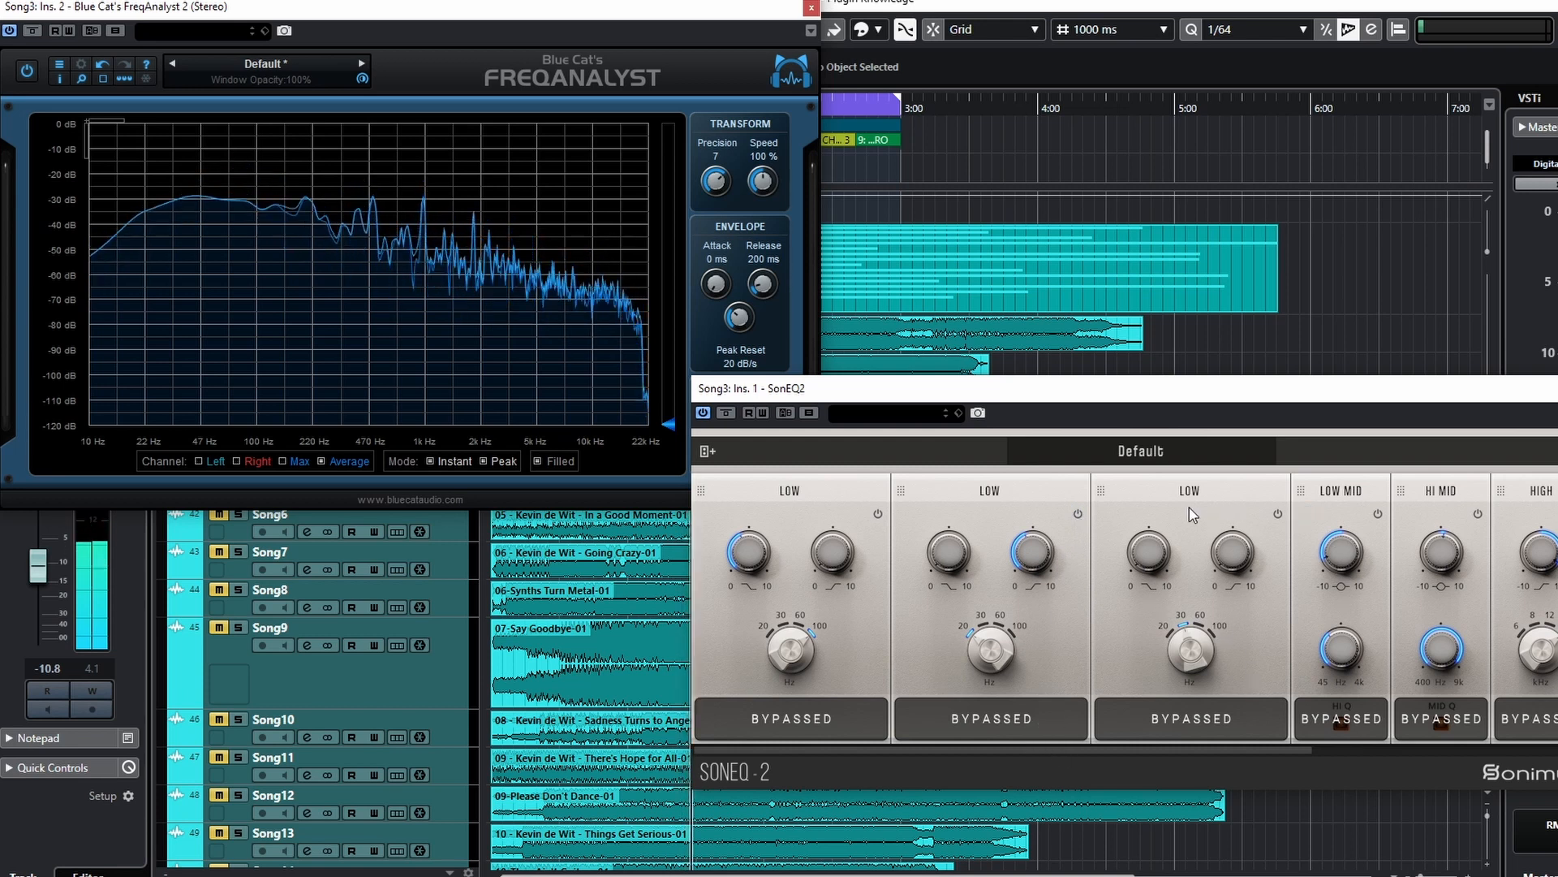
left_click_drag(1157, 491, 568, 585)
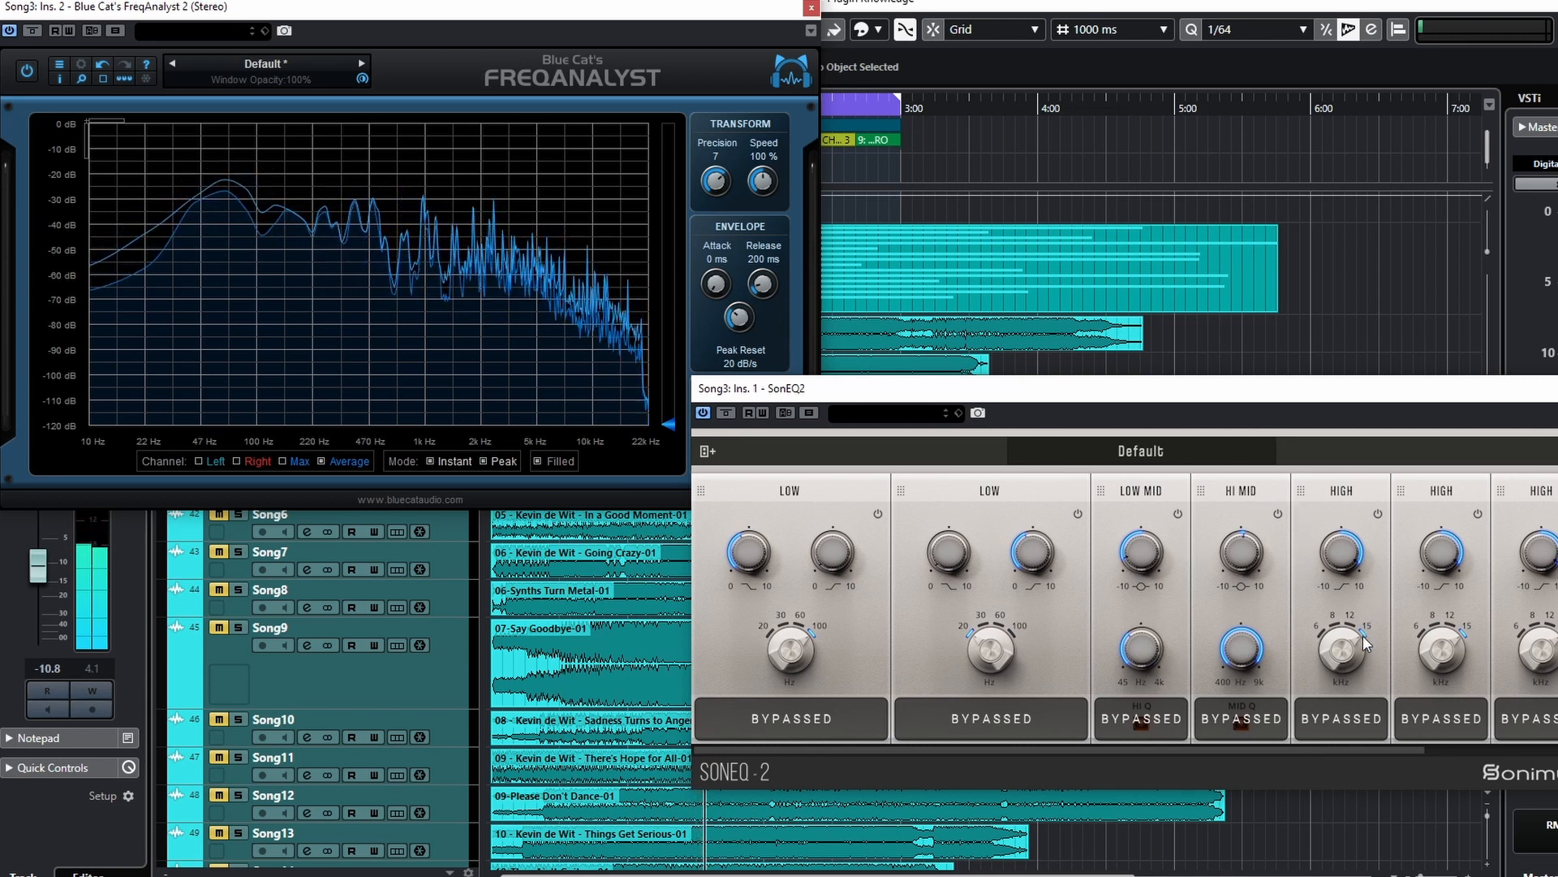
- Enable the Low Mid and Hi Mid modules and adjust the gain and frequency of each
left_click(1177, 514)
mouse_move(1144, 664)
left_click_drag(1138, 543, 1137, 500)
left_click_drag(1143, 650, 1140, 663)
left_click(1278, 514)
mouse_move(1239, 657)
left_mouse_down()
mouse_move(1234, 721)
mouse_move(1248, 651)
left_mouse_up()
left_click_drag(1229, 549, 1230, 571)
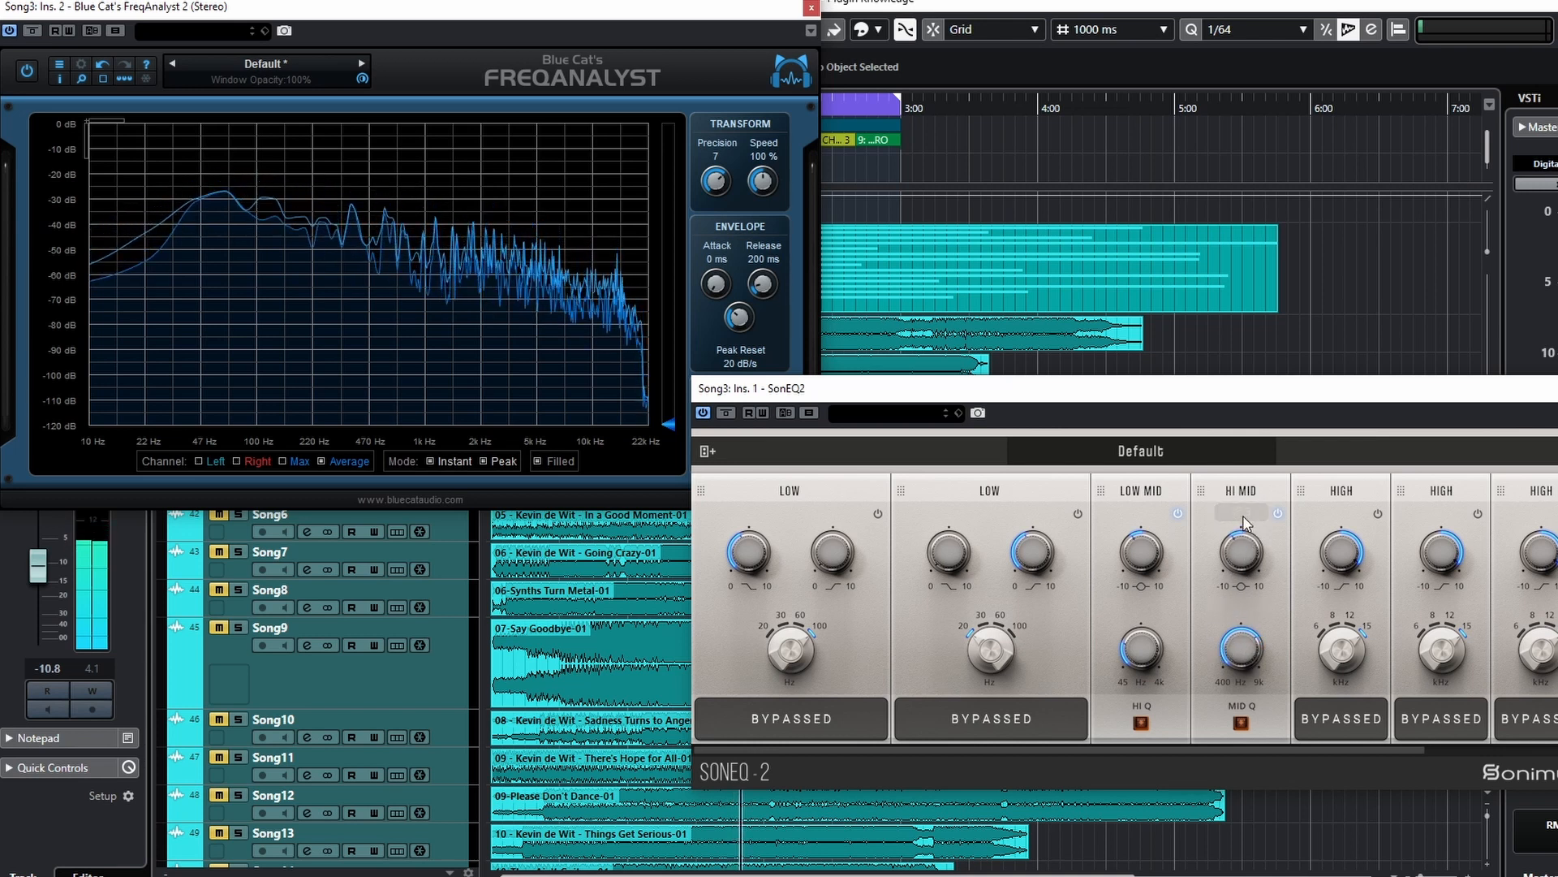
- Duplicate the Low Mid module, raise the copy's frequency and set its gain to 2.1
right_click(1136, 514)
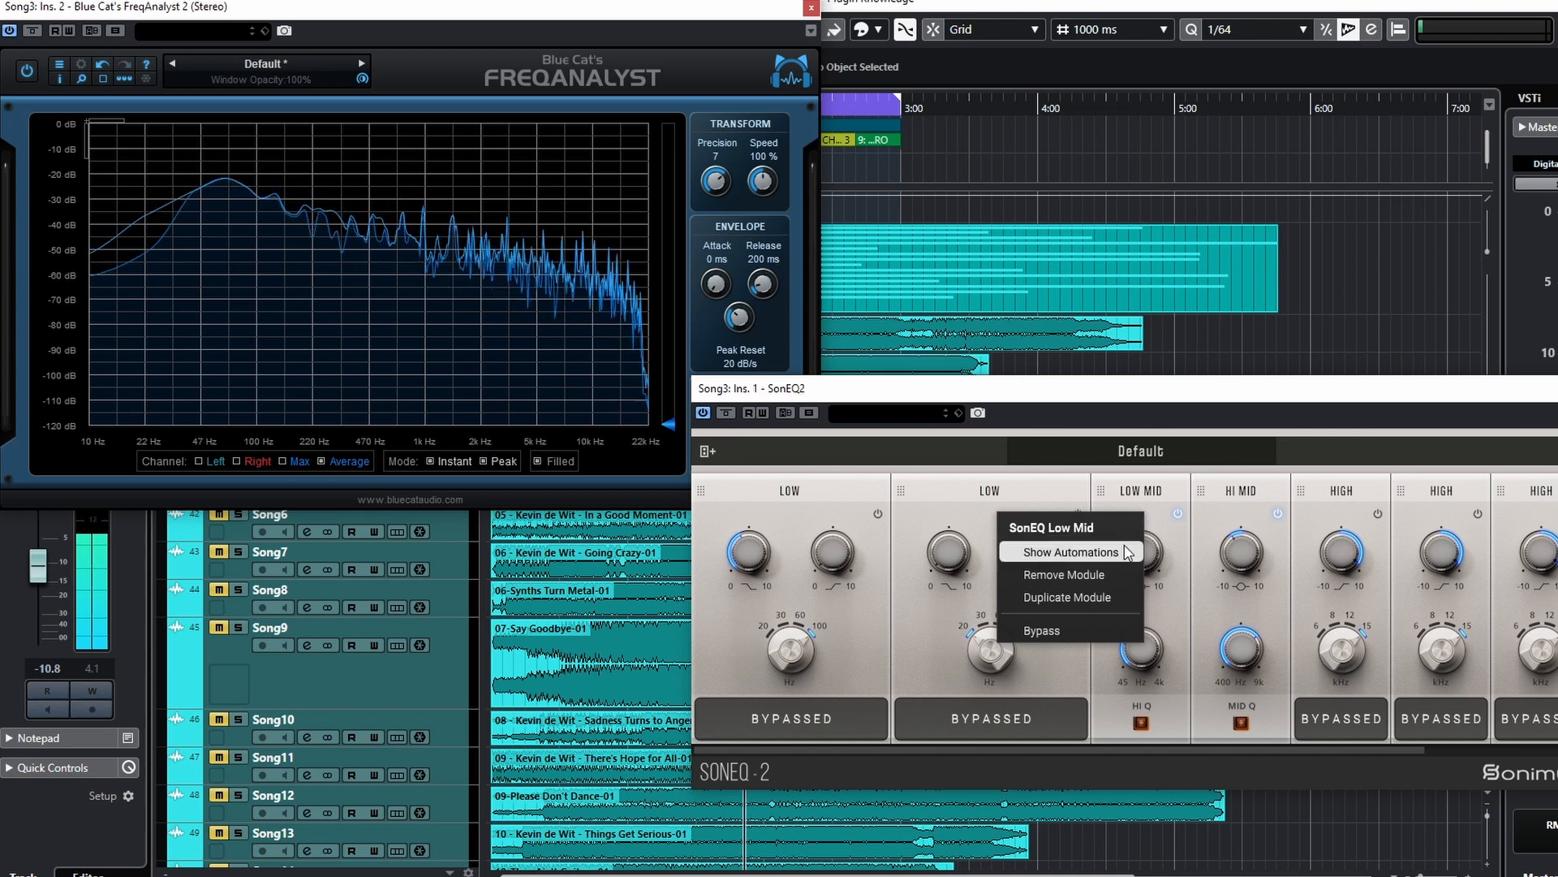
left_click(1080, 597)
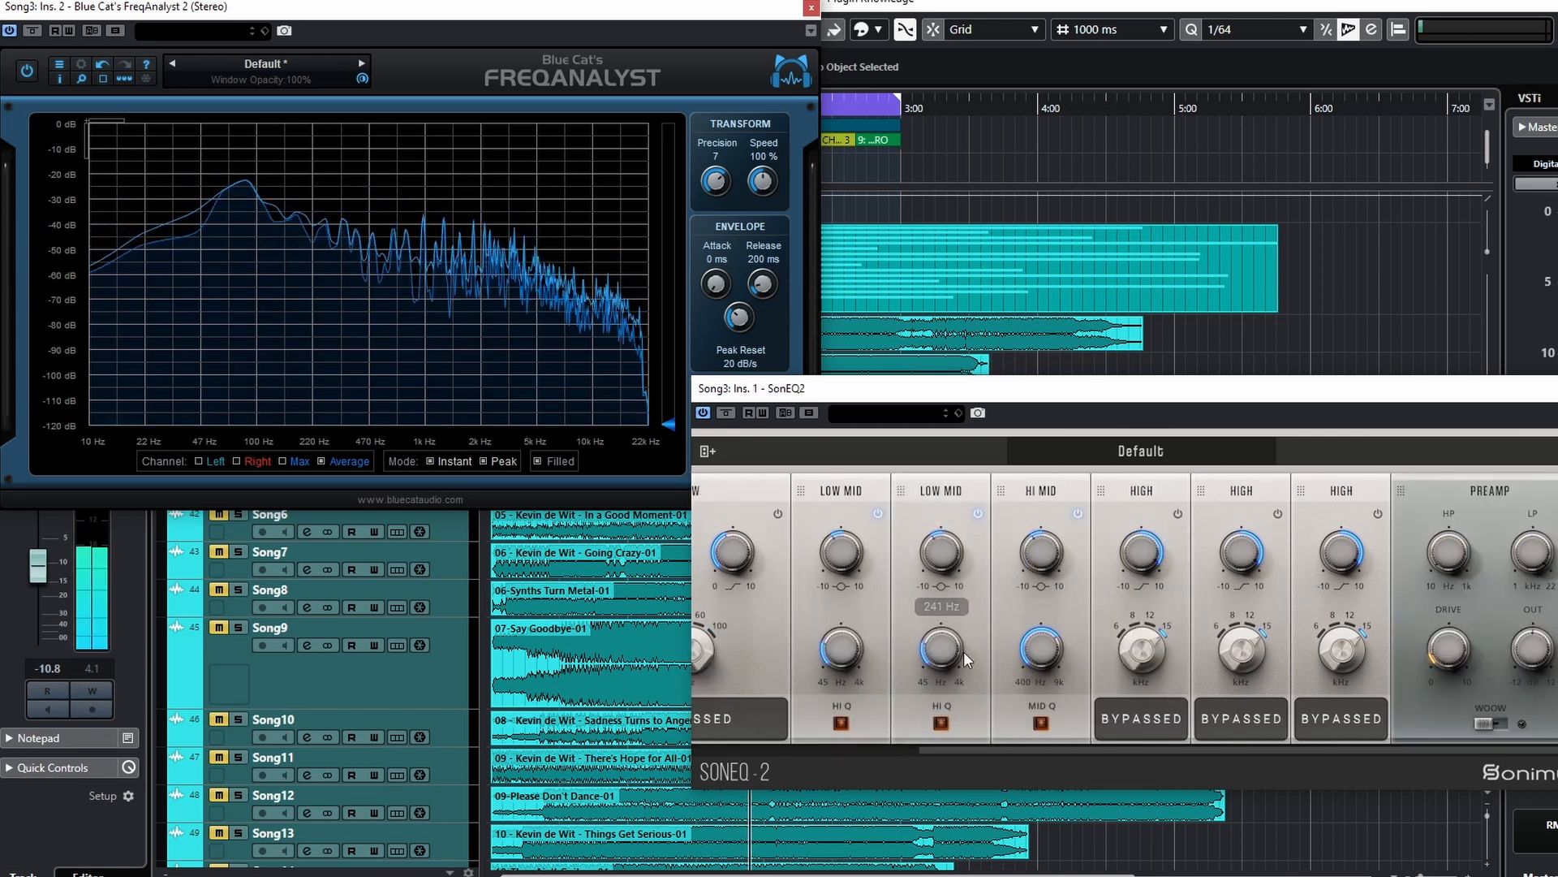
mouse_move(941, 648)
left_mouse_down()
mouse_move(948, 672)
mouse_move(937, 622)
left_mouse_up()
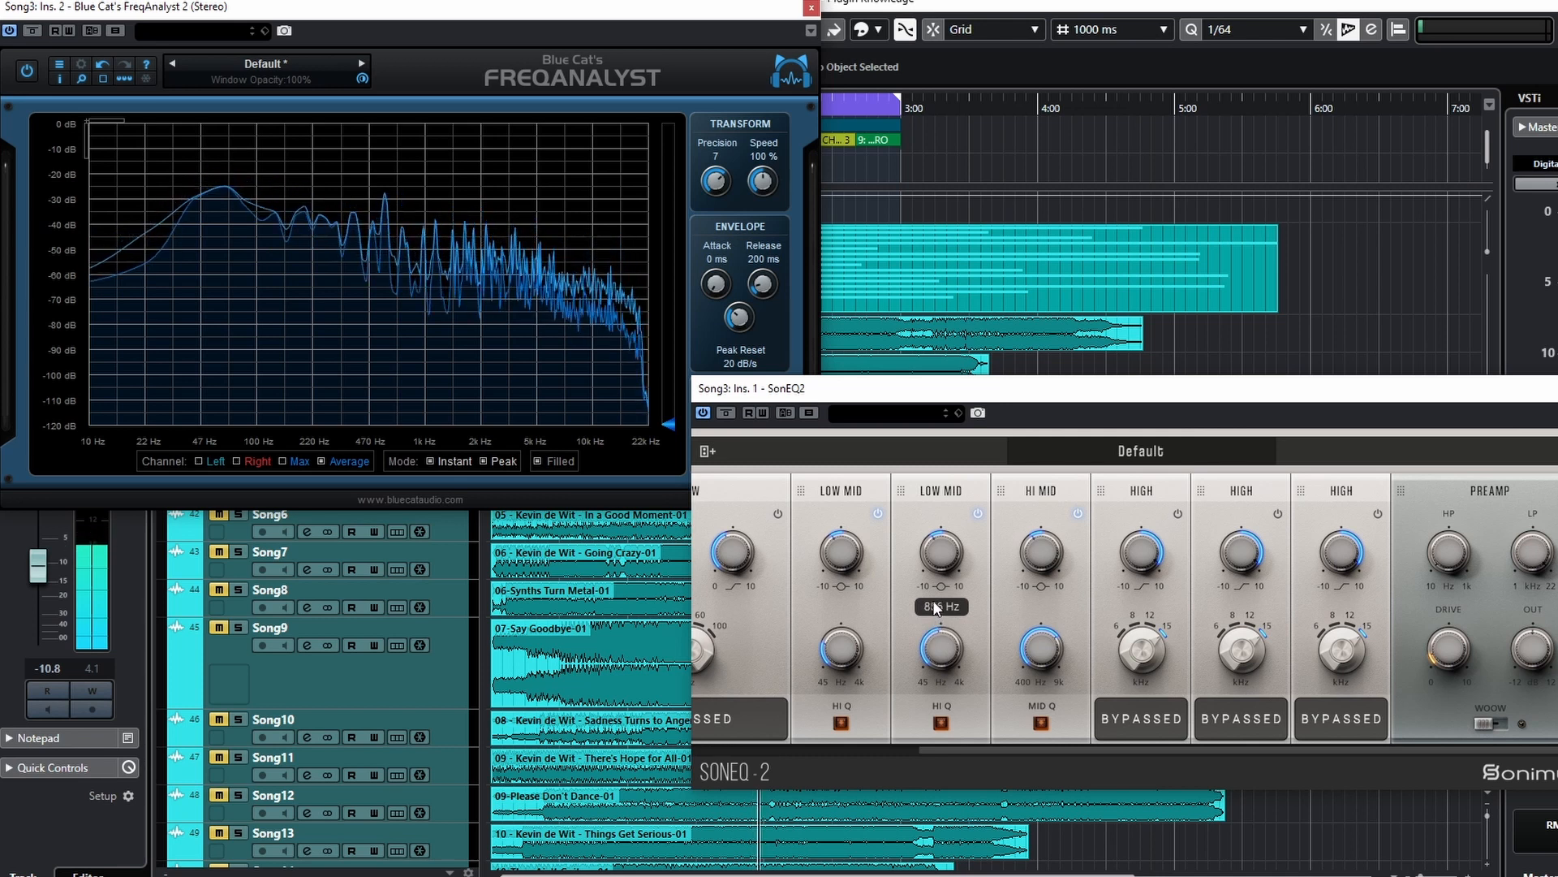
left_click_drag(944, 645, 944, 639)
left_click_drag(935, 555, 938, 528)
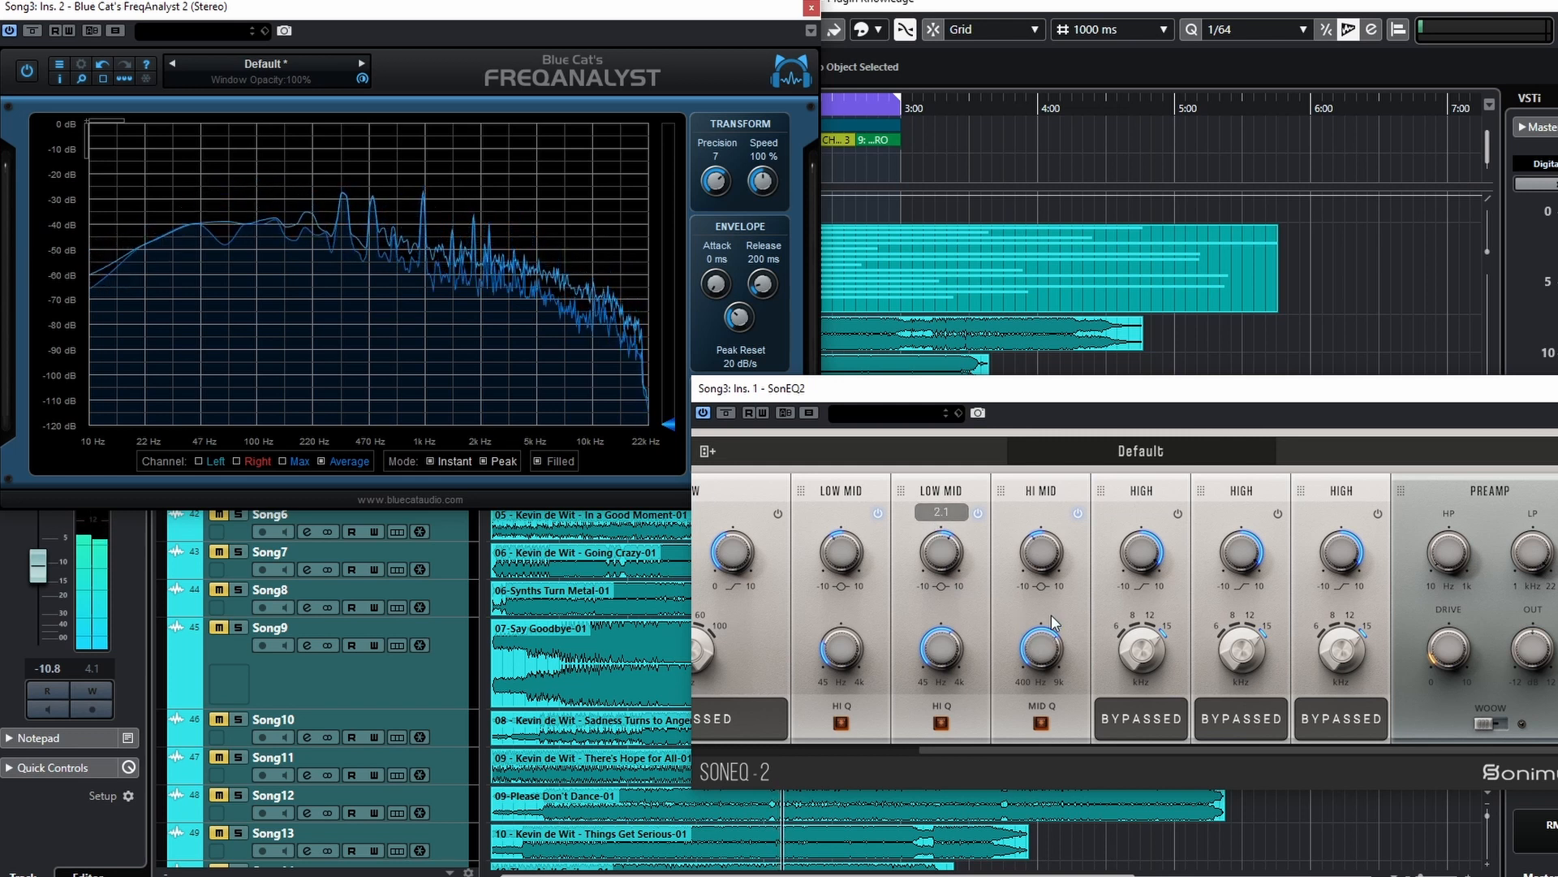
- Duplicate the Hi Mid module, raise the copy's frequency and set its gain to 2.6
right_click(1071, 547)
left_click(1127, 634)
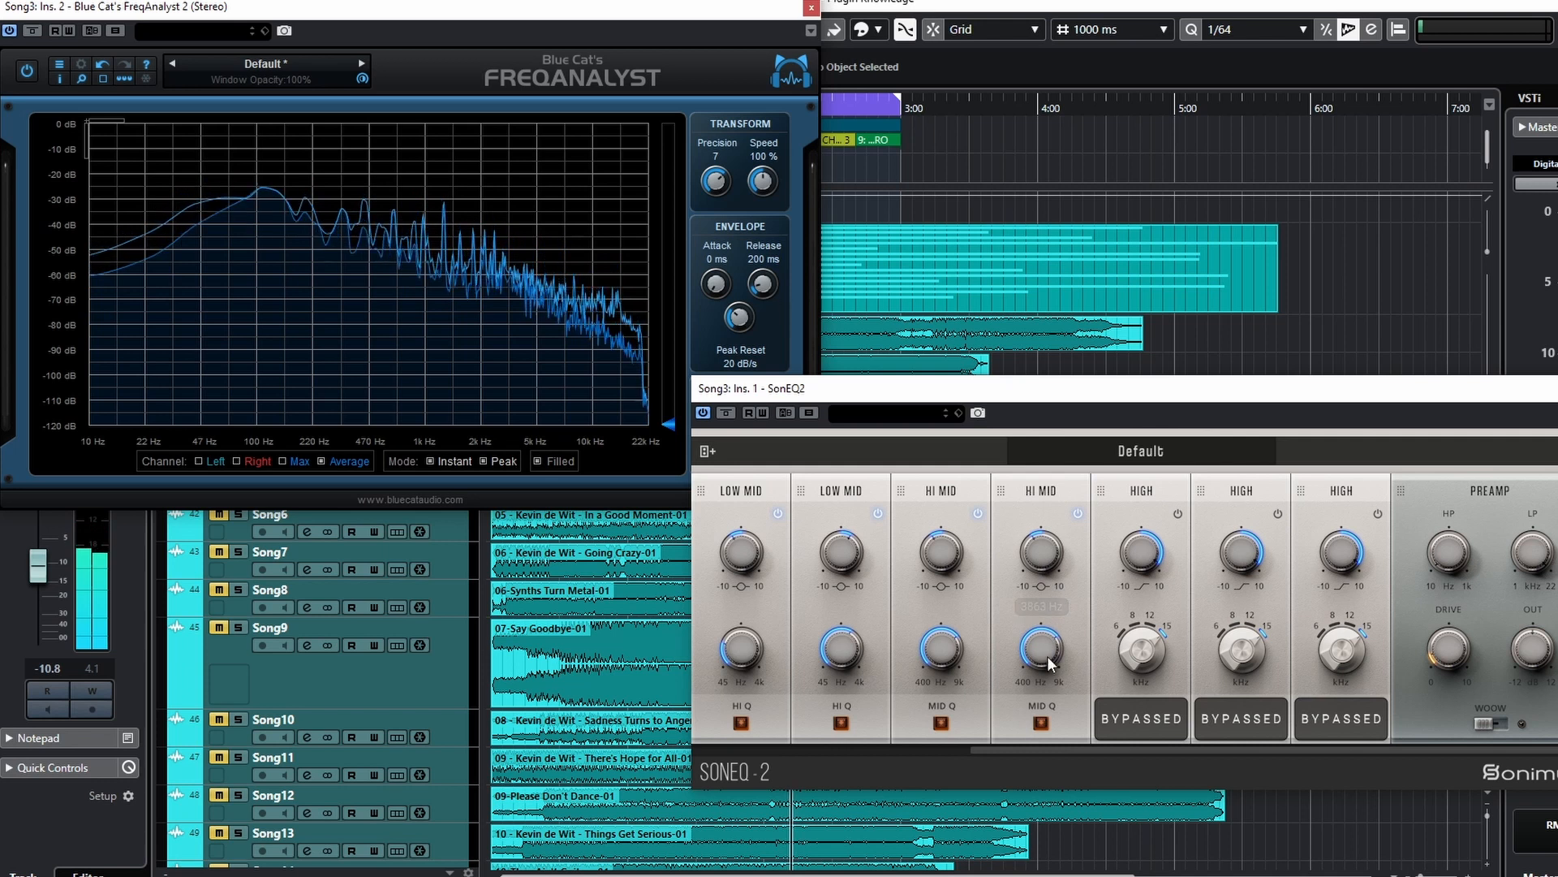
left_click_drag(1045, 667, 1035, 513)
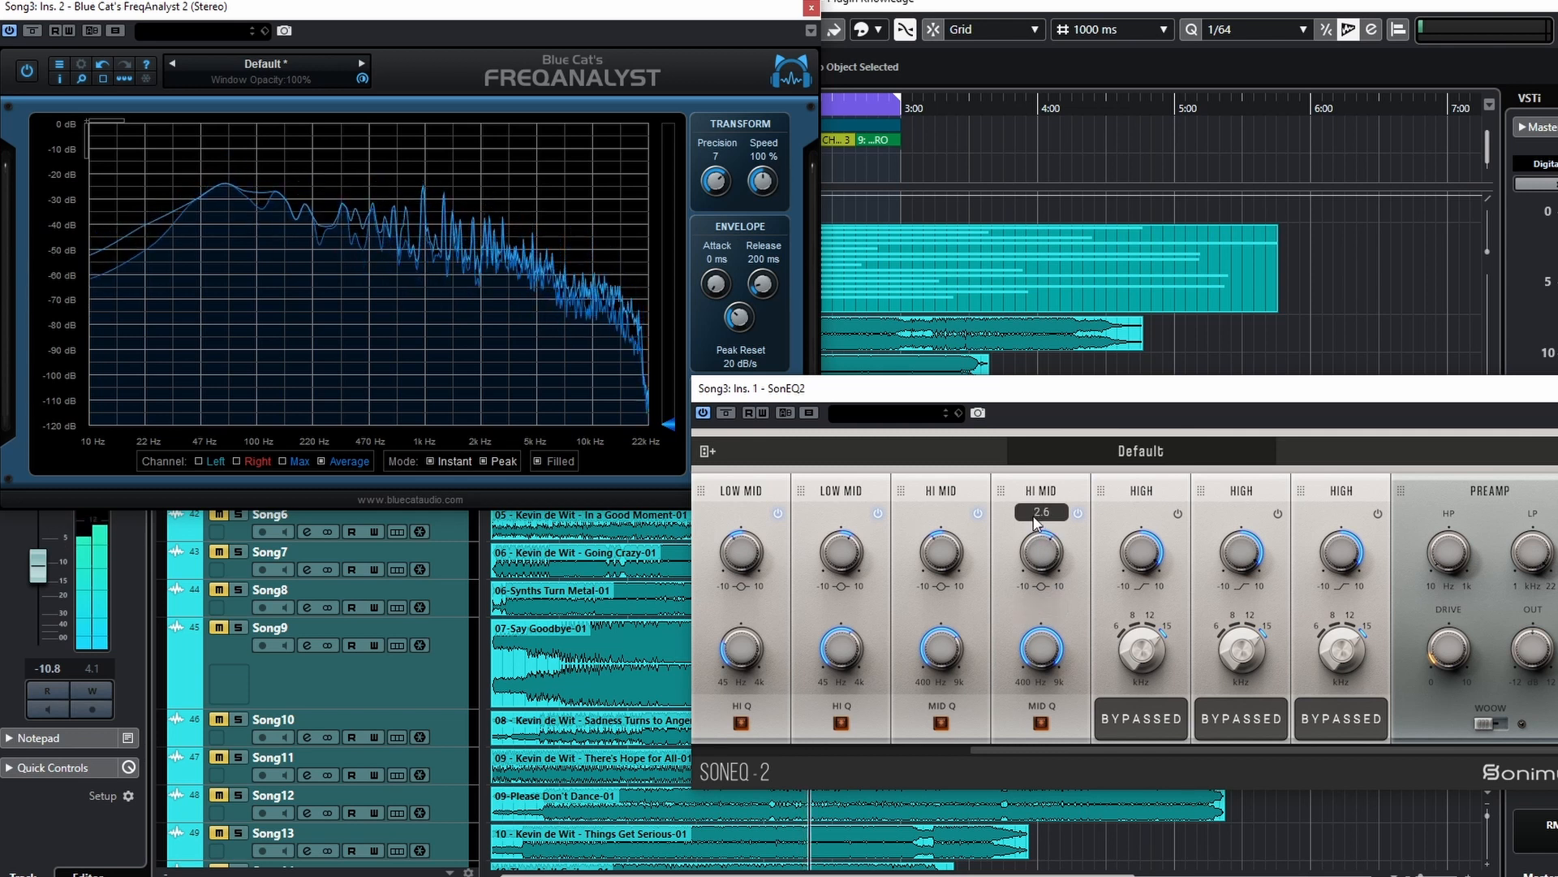
- Enable the first High module, lower its frequency and set its gain to 3.0
left_click(1178, 514)
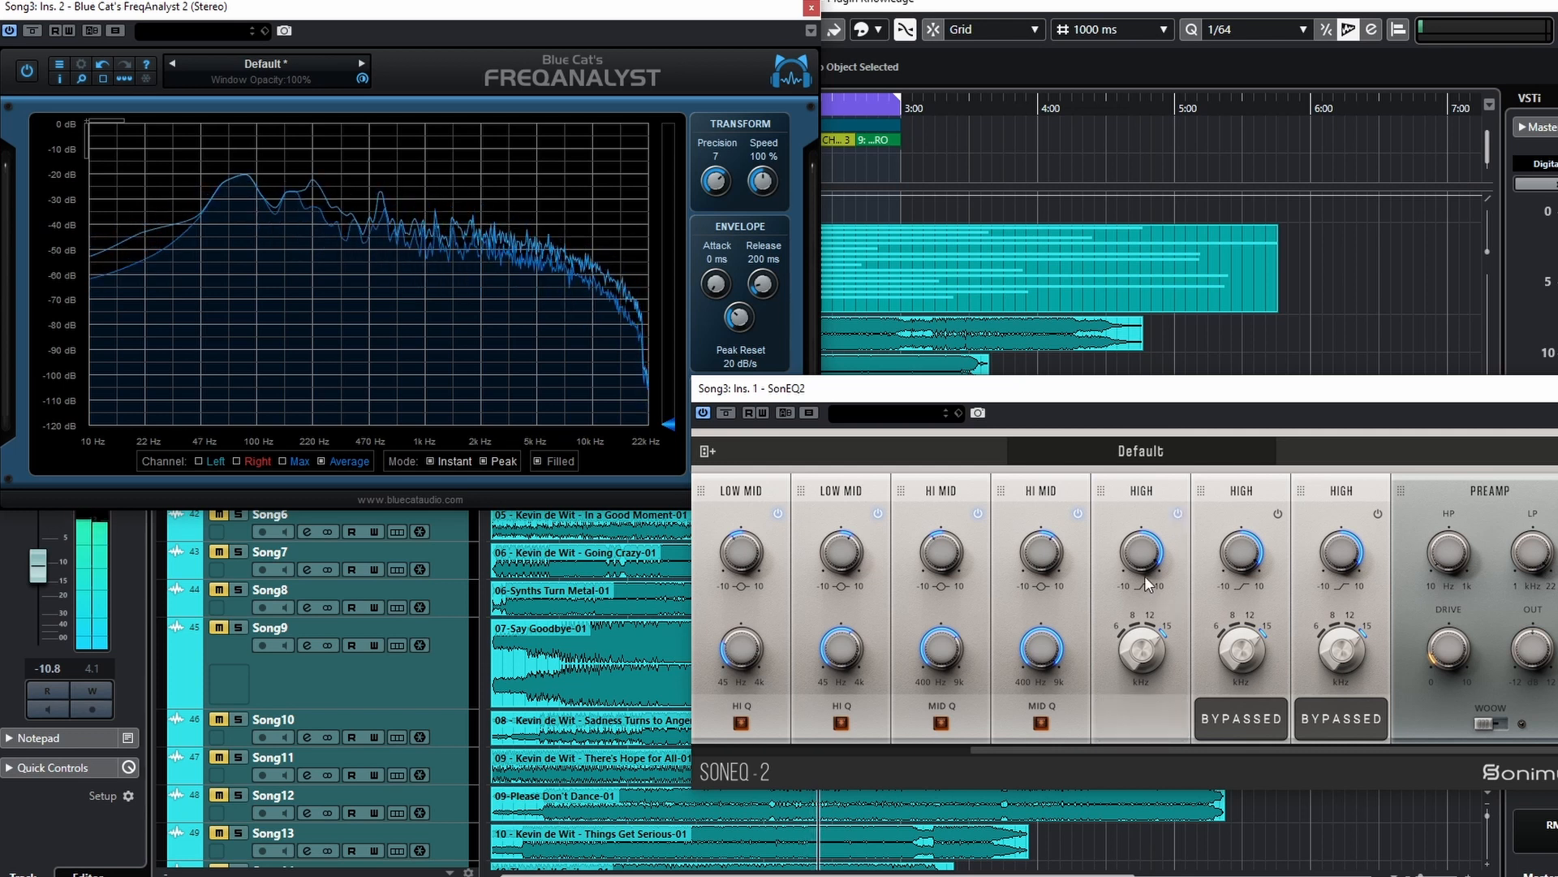
left_click_drag(1135, 576, 1126, 615)
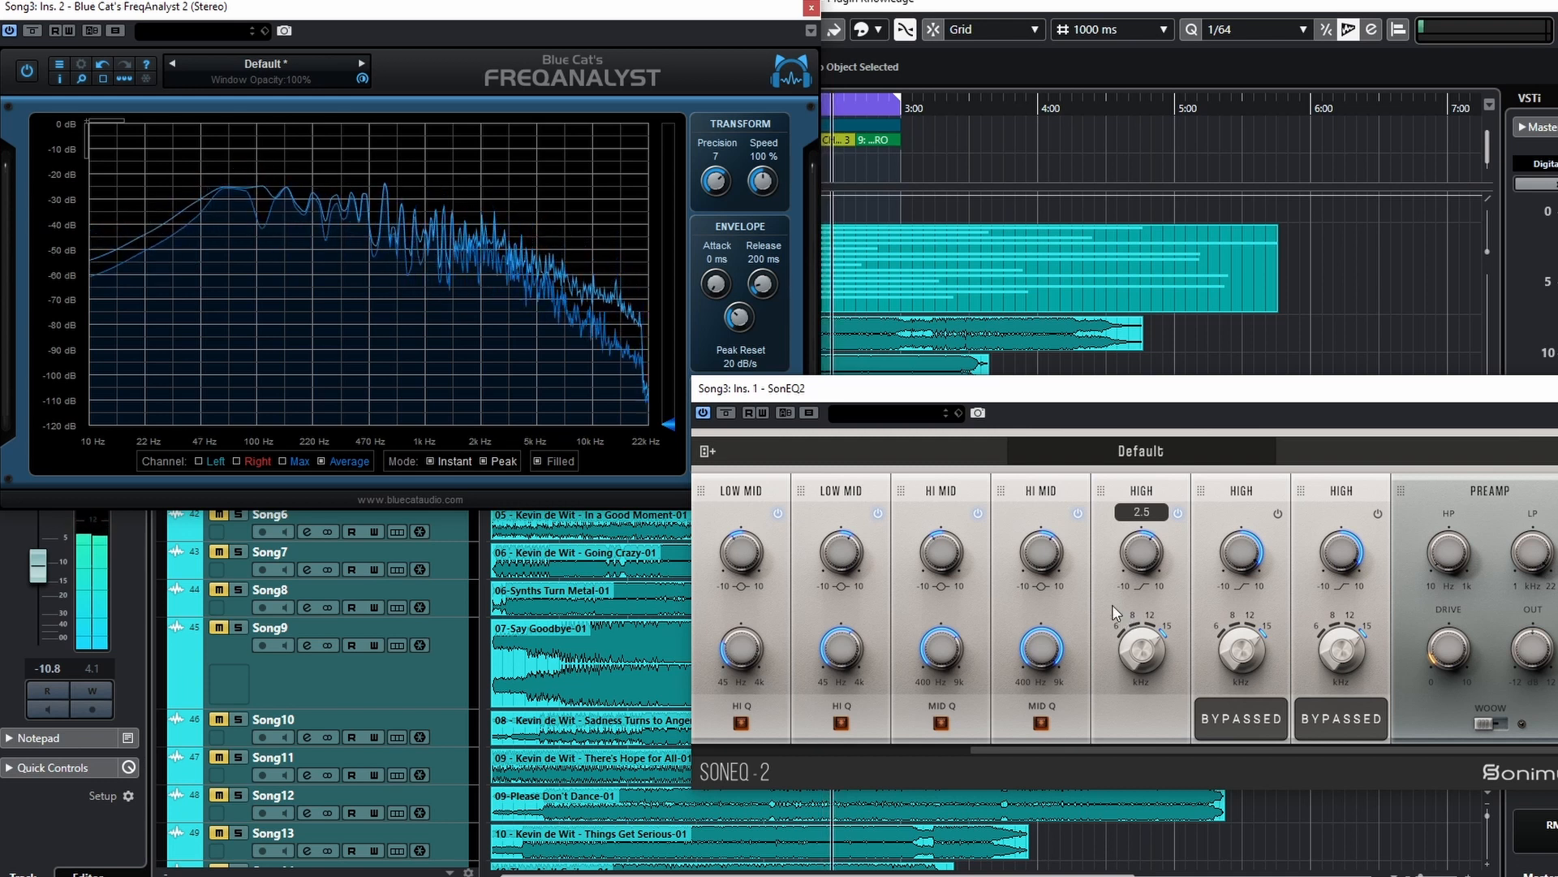
left_click_drag(1141, 649, 1121, 756)
left_click_drag(1143, 560, 1146, 554)
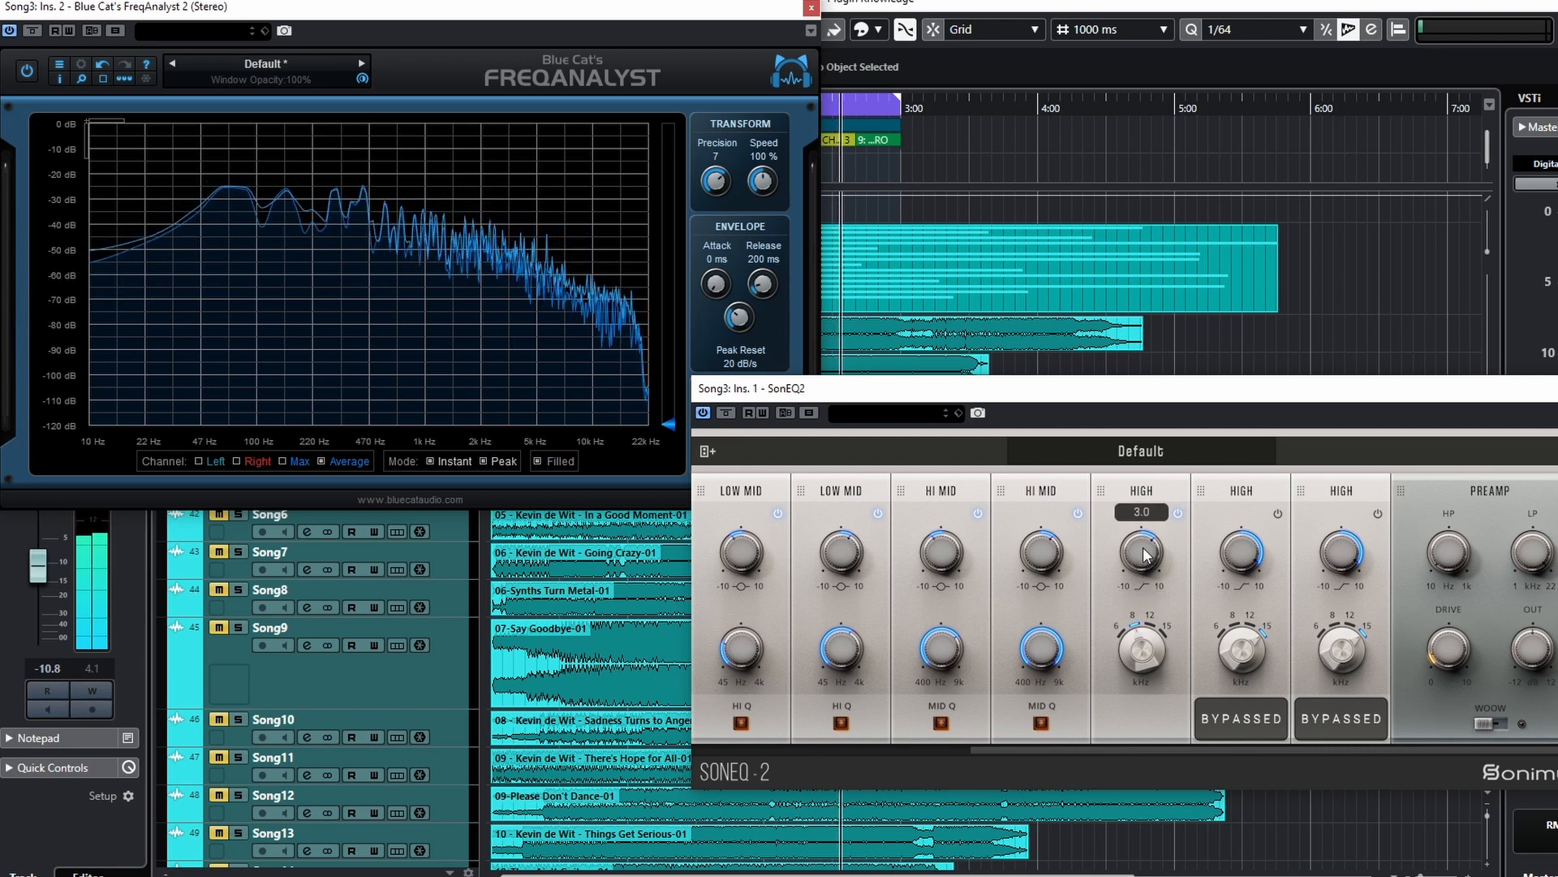
- Enable the second High module with a gain of -2.9 and remove the third High module
left_click(1279, 514)
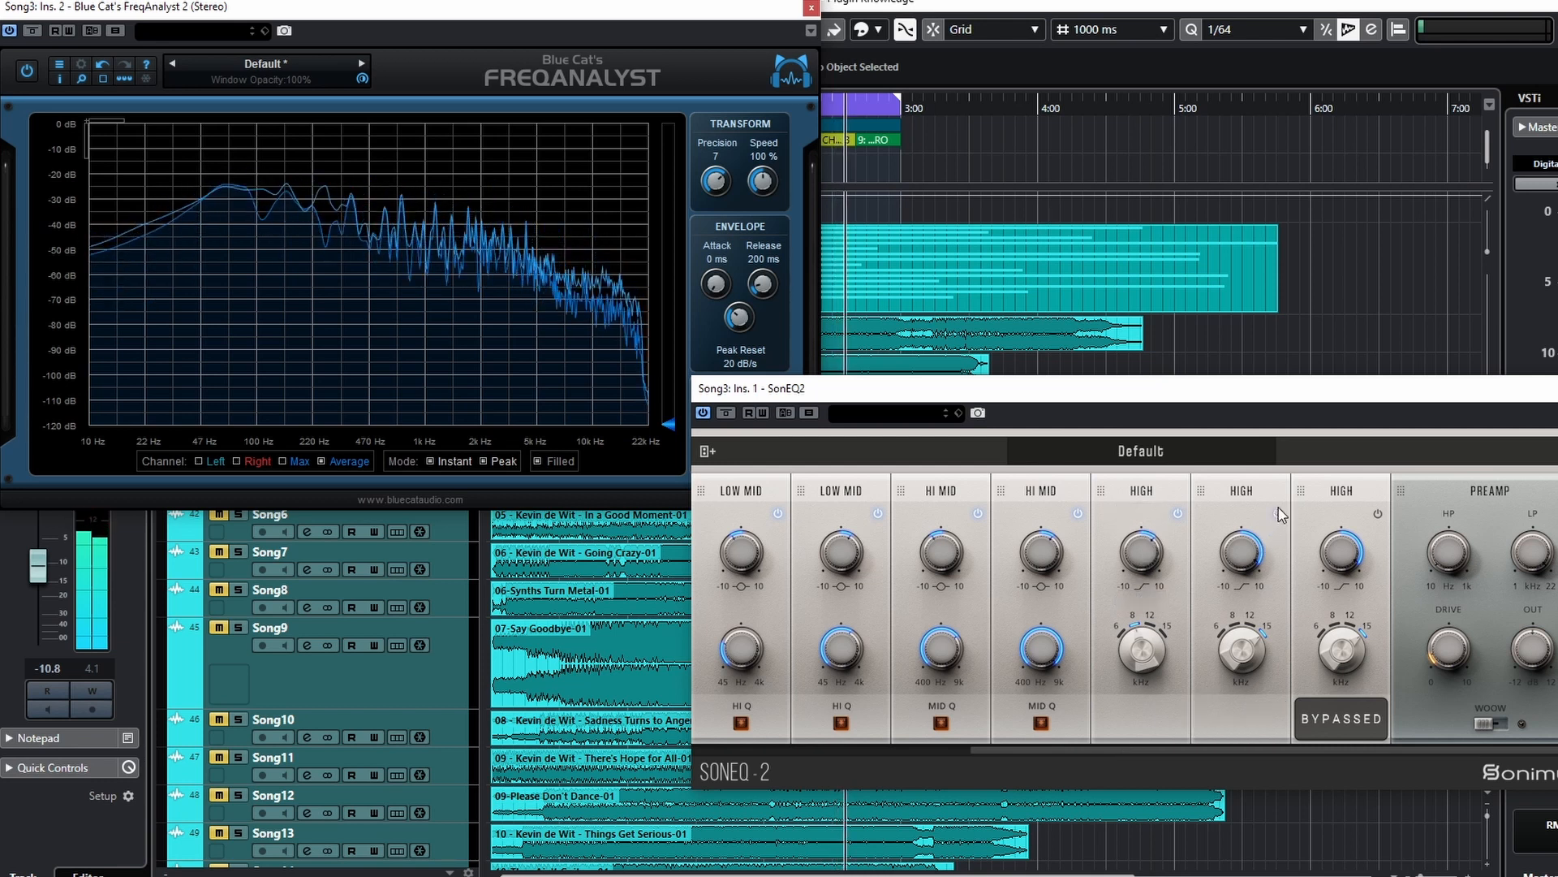
left_click_drag(1243, 555, 1234, 662)
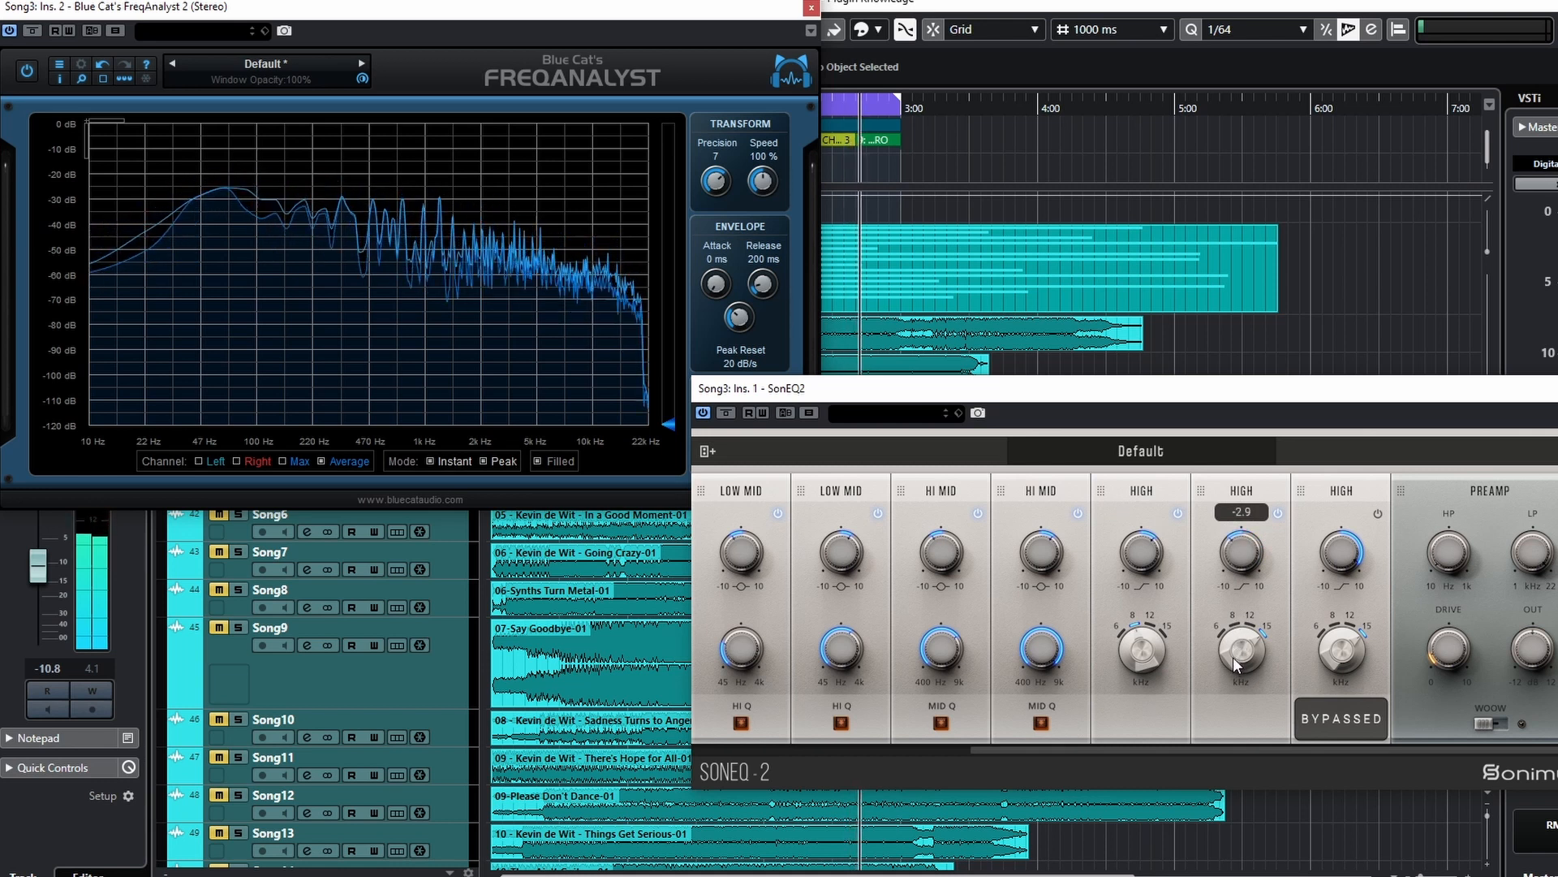
left_click_drag(1341, 491, 674, 572)
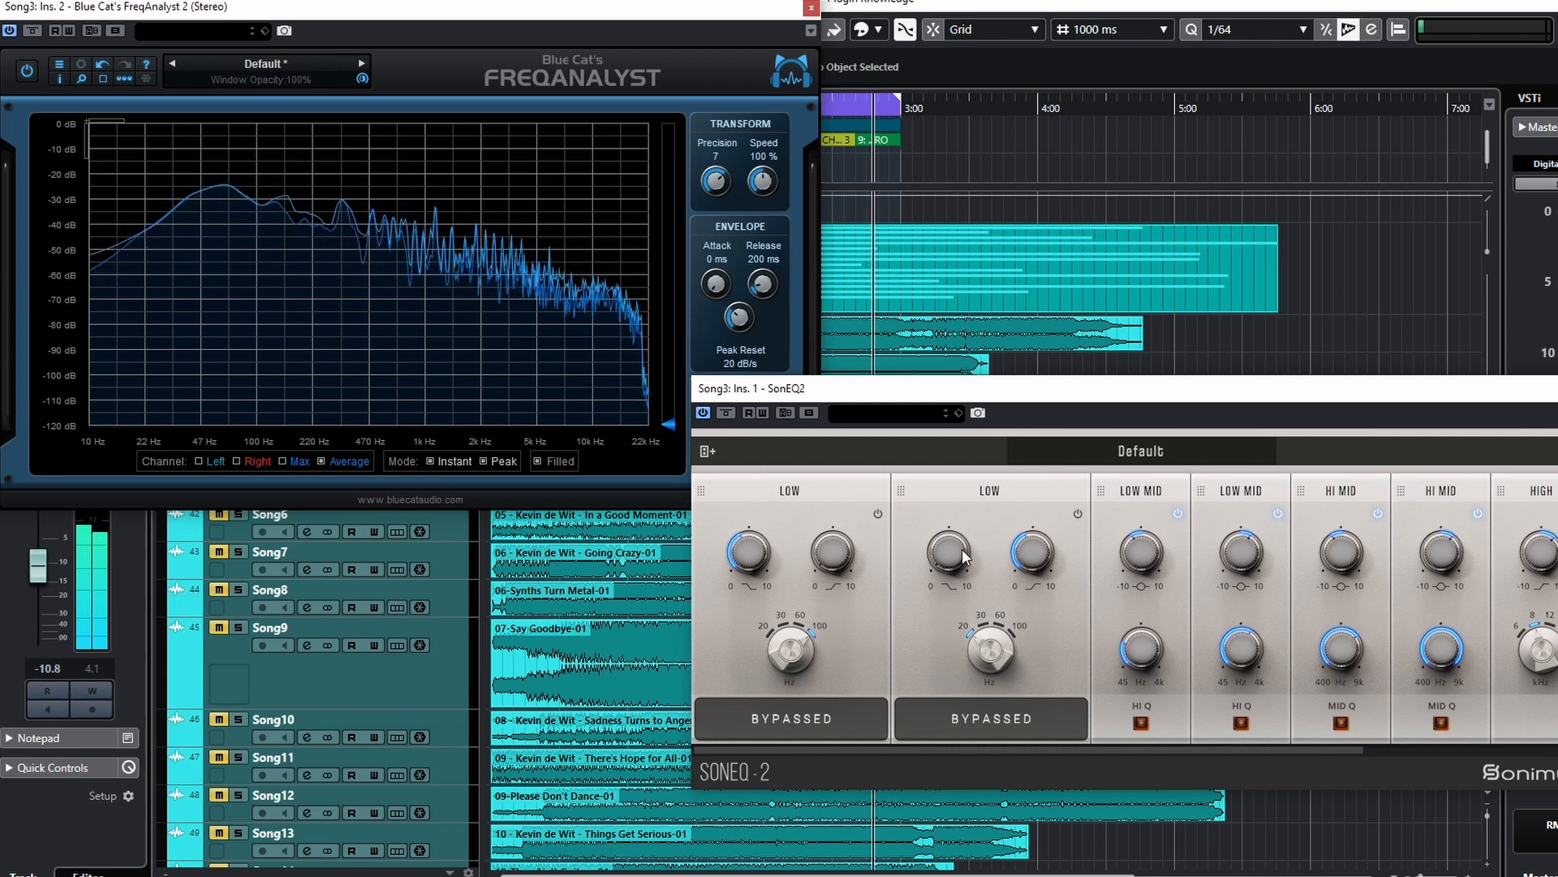
- Try placing a Hi Mid module between the two Low Mid modules and restore the original order
mouse_move(1147, 497)
left_mouse_down()
mouse_move(945, 503)
mouse_move(1120, 500)
left_mouse_up()
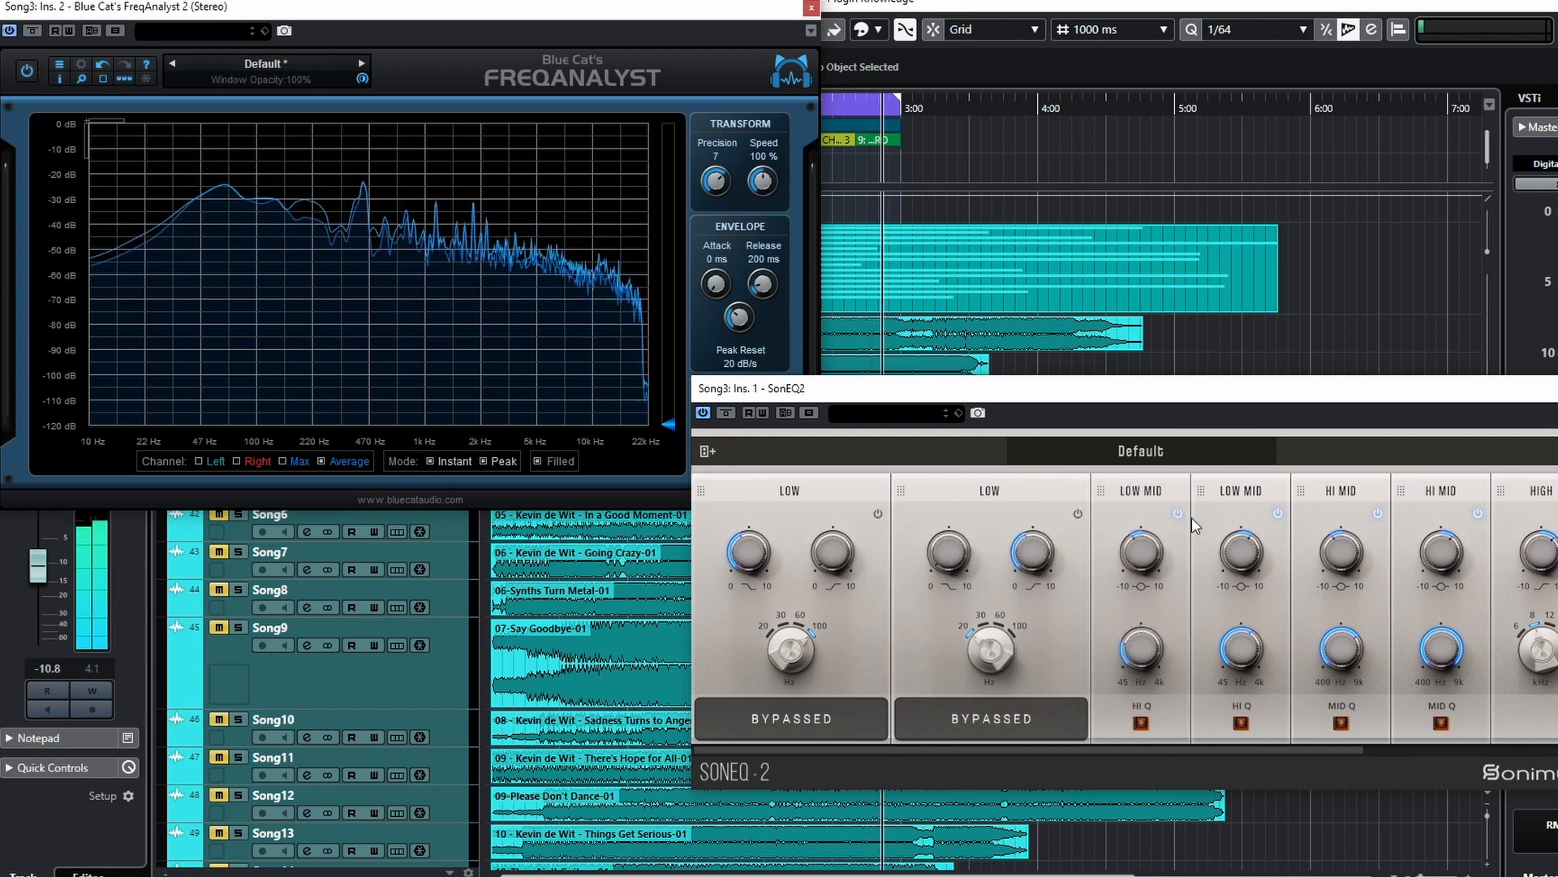
left_click_drag(1334, 495, 1238, 498)
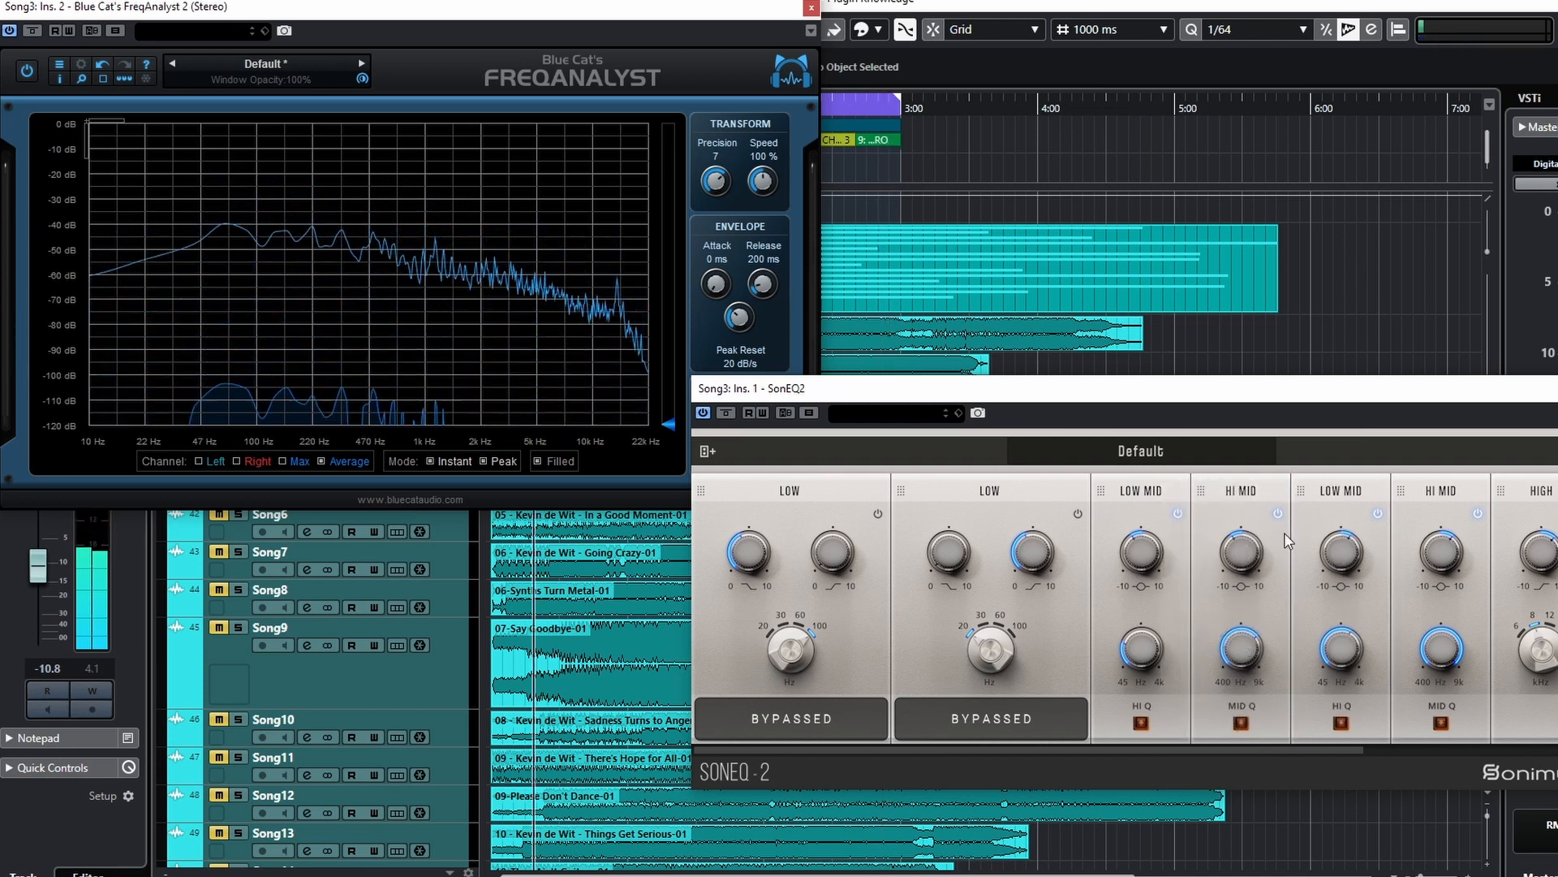
left_click_drag(1342, 489, 1255, 493)
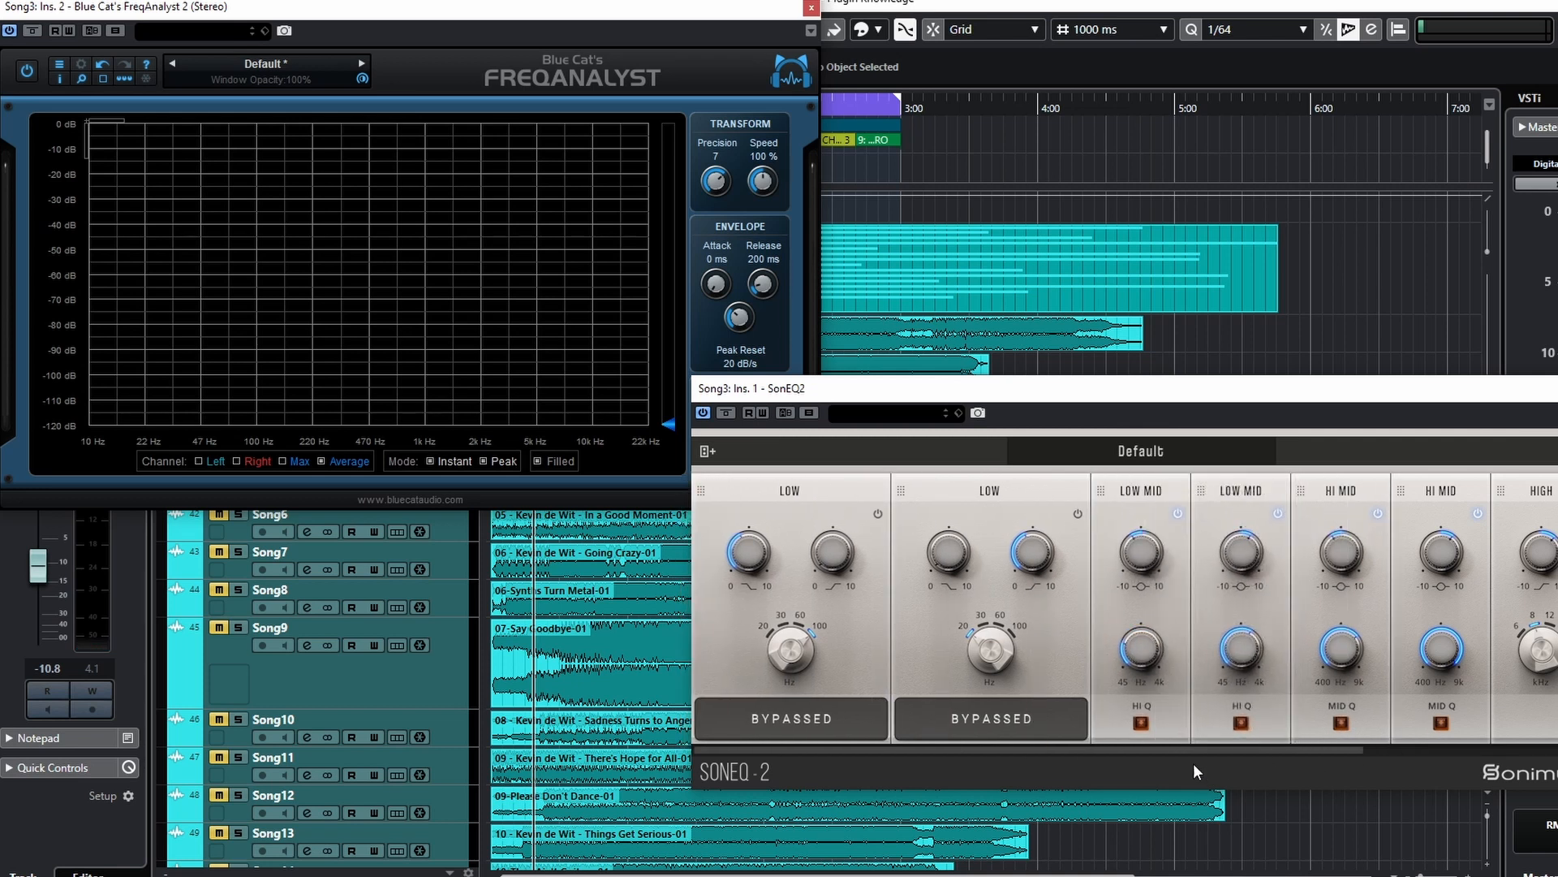
- Remove the surplus modules so only one Low, one Hi Mid, one High and the Preamp remain
left_click_drag(1230, 748, 1388, 740)
left_click_drag(1536, 486, 745, 495)
left_click_drag(982, 483, 562, 568)
left_click_drag(952, 517, 730, 557)
left_click_drag(1047, 495, 617, 678)
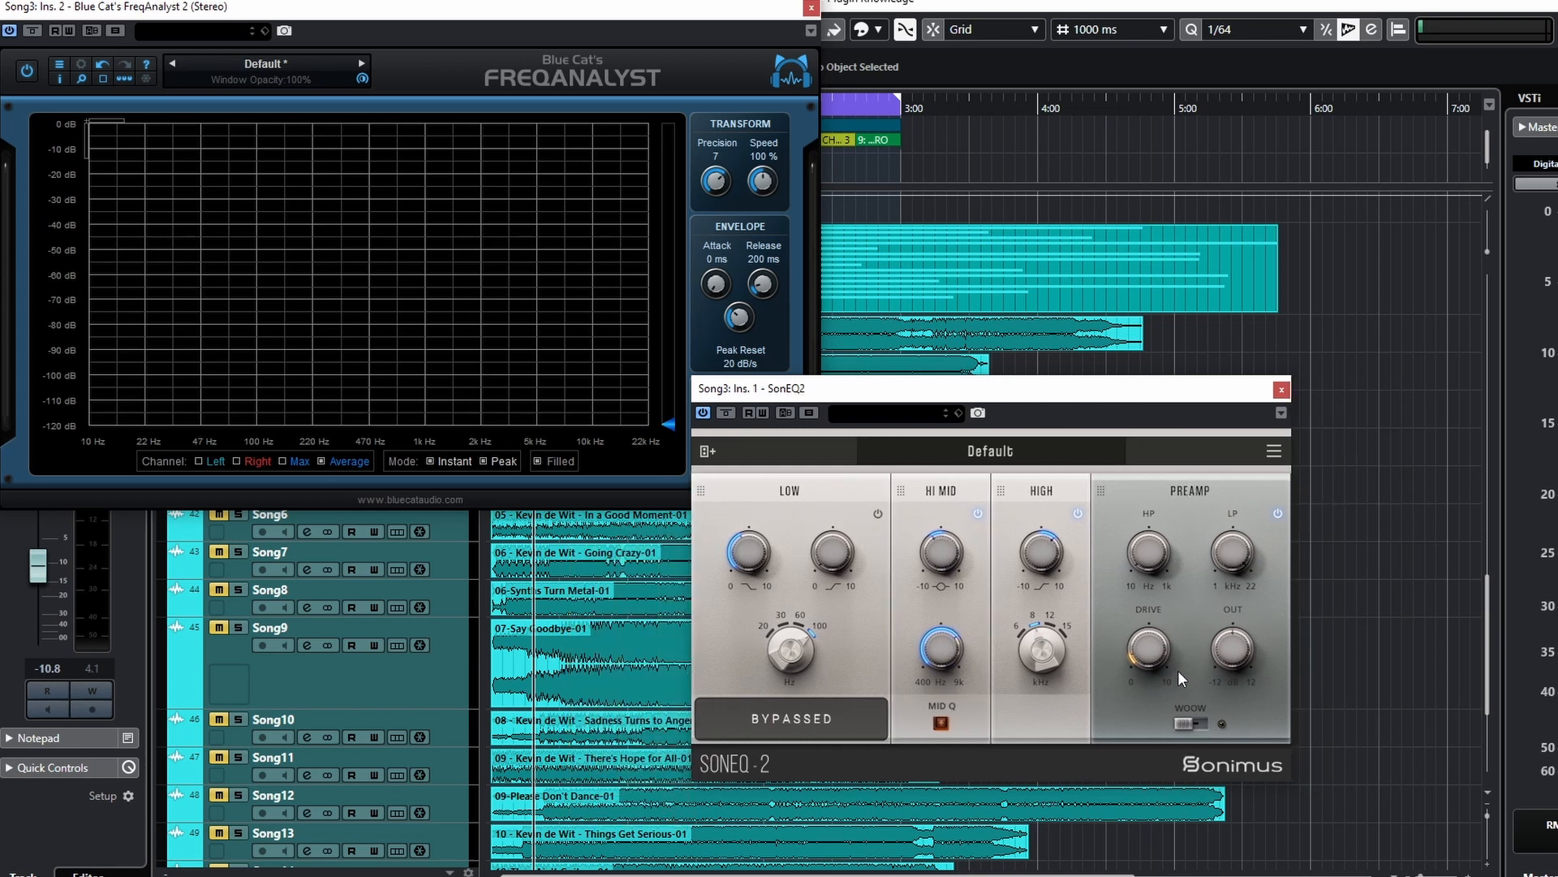
- Duplicate the Preamp module and move one of the two to the start of the chain
right_click(1185, 499)
left_click(1117, 585)
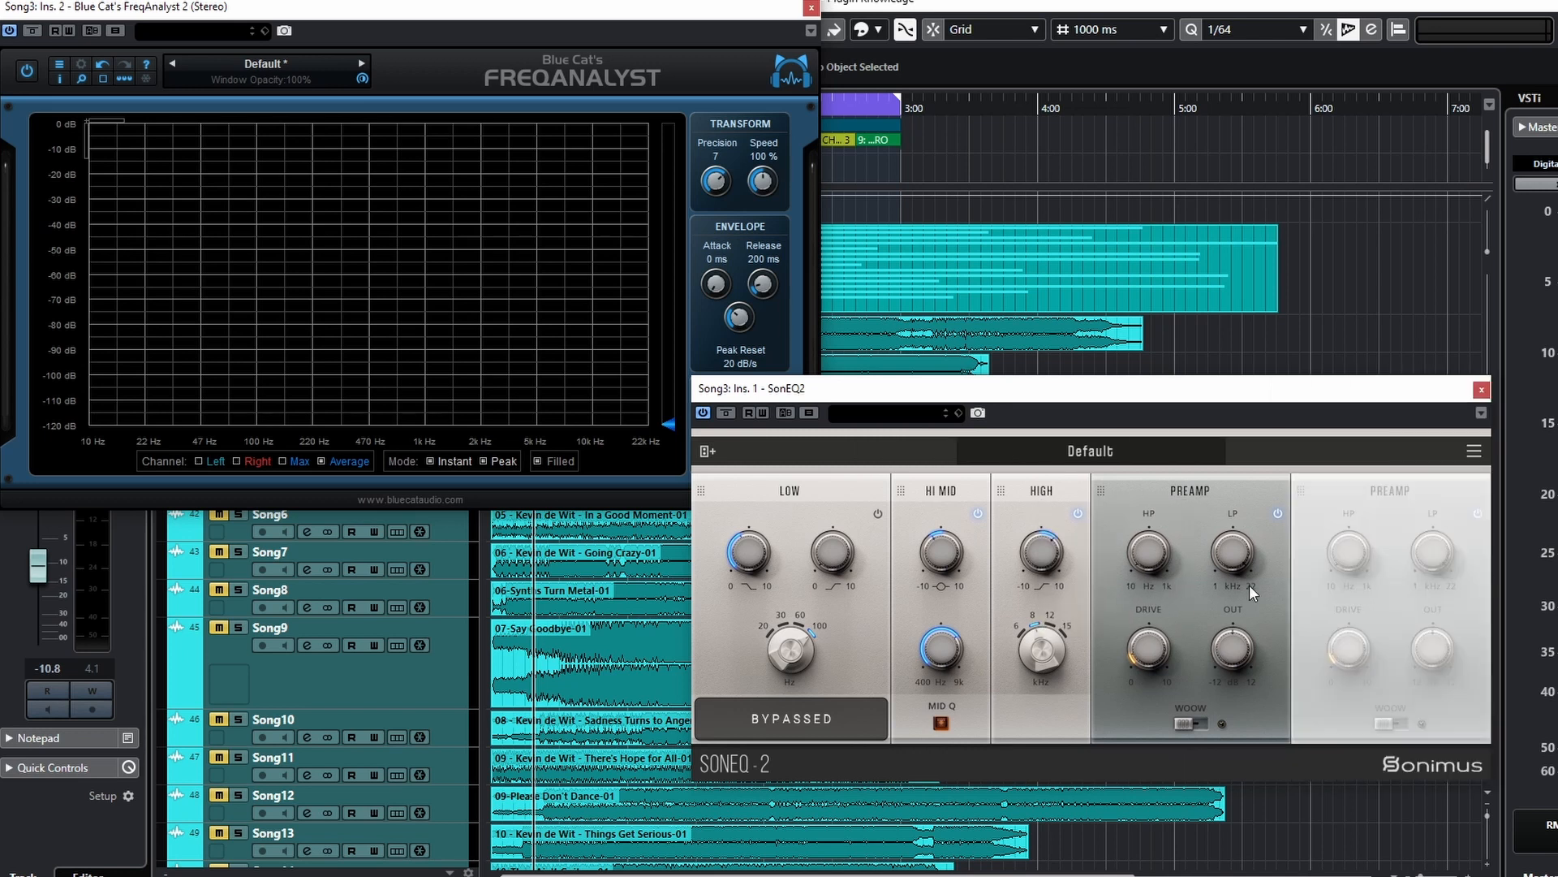
left_click_drag(1394, 483, 794, 487)
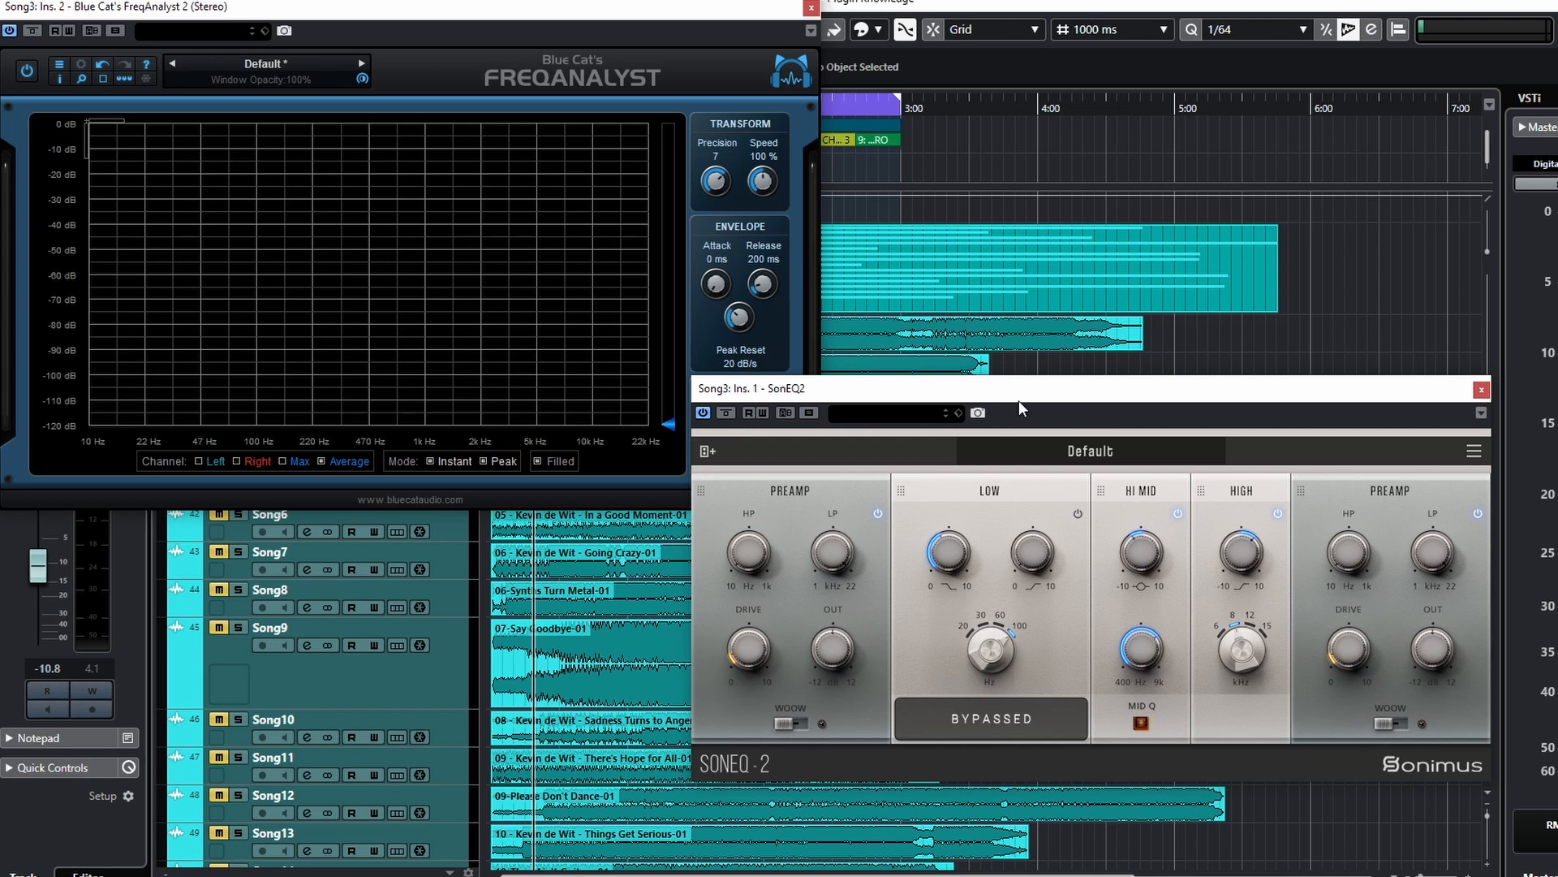
- Adjust the high-pass and low-pass filters of the first Preamp and start playback
left_click_drag(1012, 397, 988, 401)
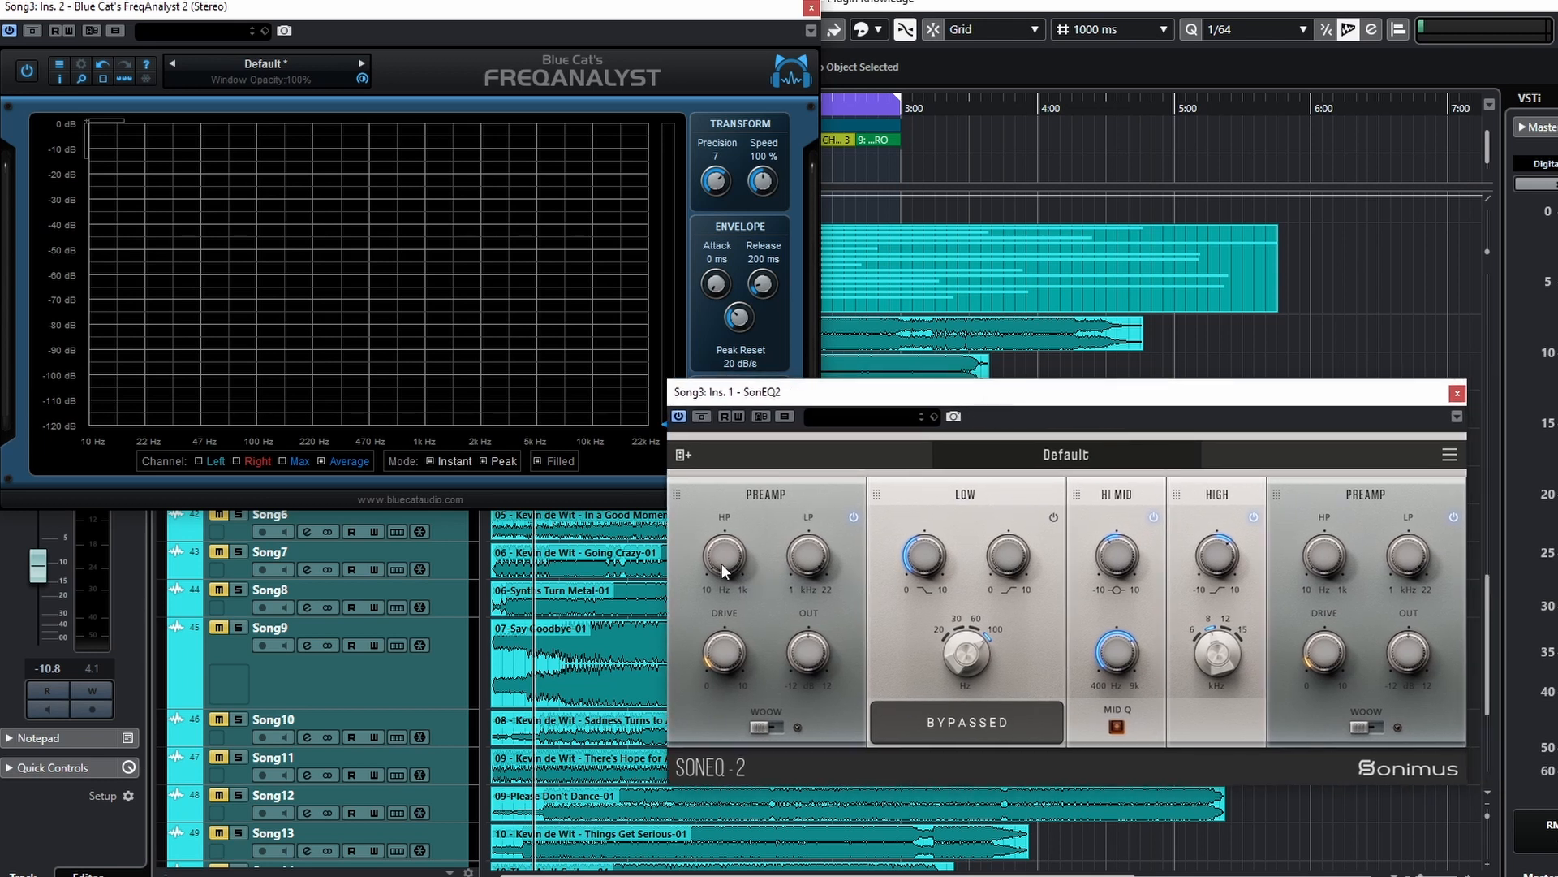
mouse_move(715, 557)
mouse_move(807, 564)
left_click_drag(802, 585, 801, 587)
key("space")
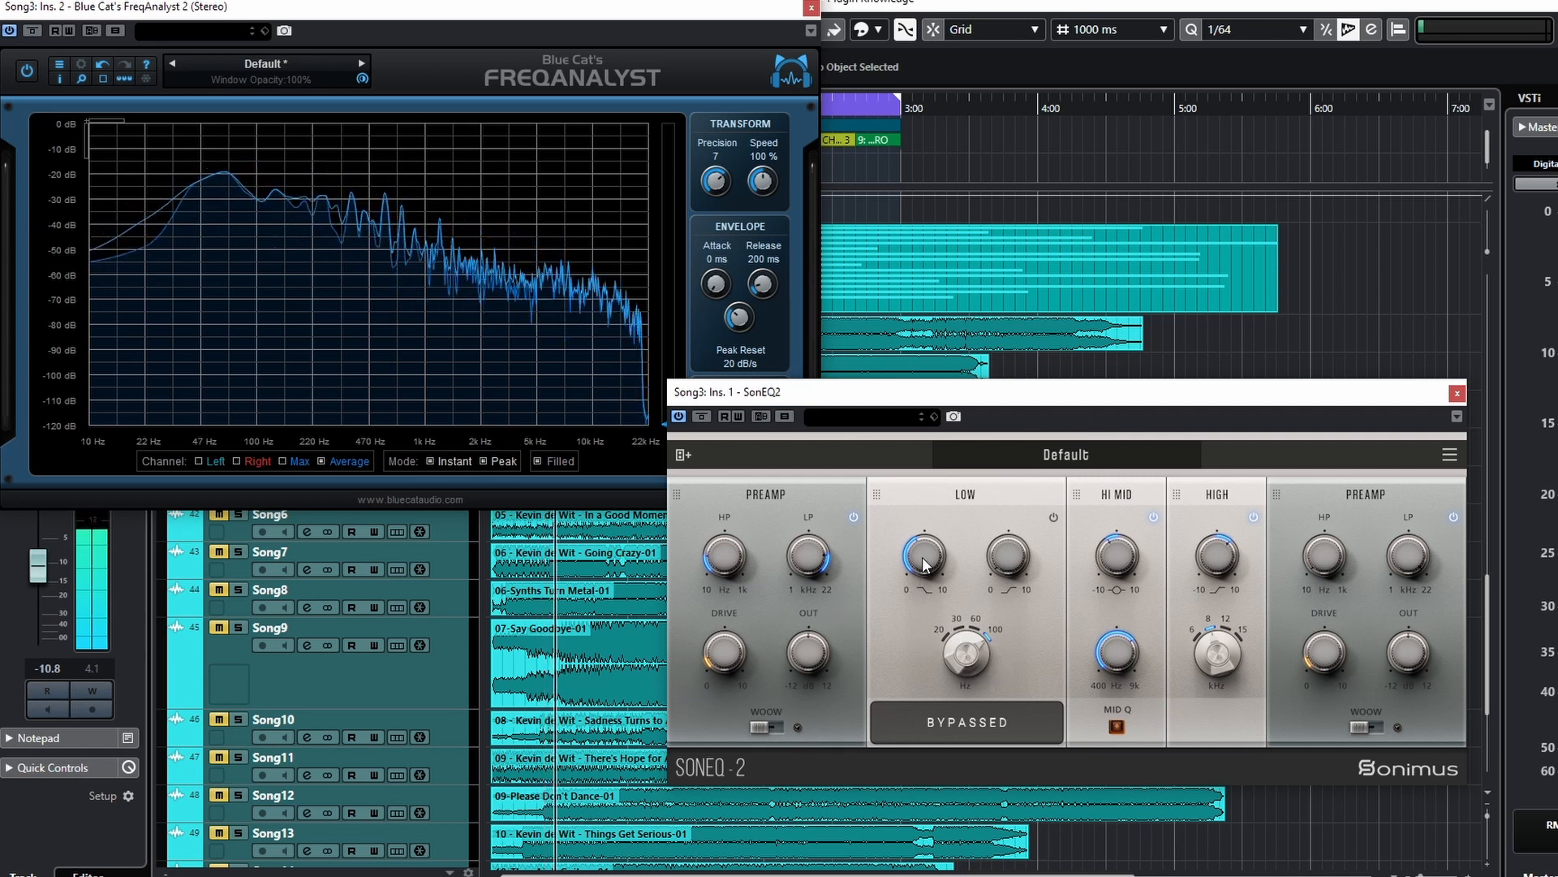
- Try a high drive on the Preamp at the chain's end and compare both Preamps bypassed and enabled
left_click_drag(1317, 664, 1318, 500)
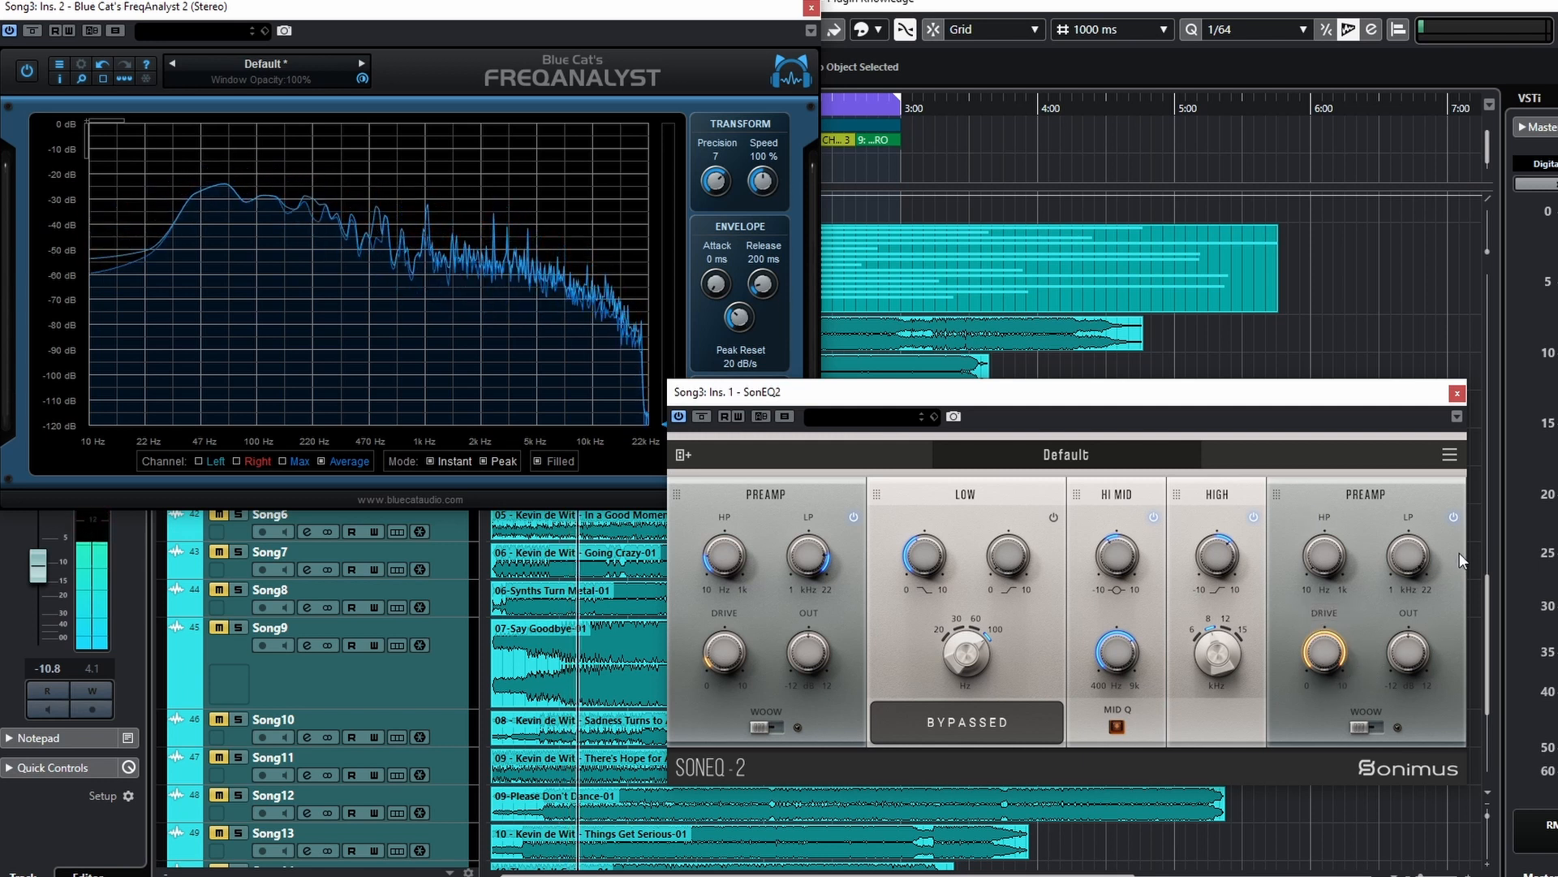
left_click(1453, 516)
left_click(1453, 514)
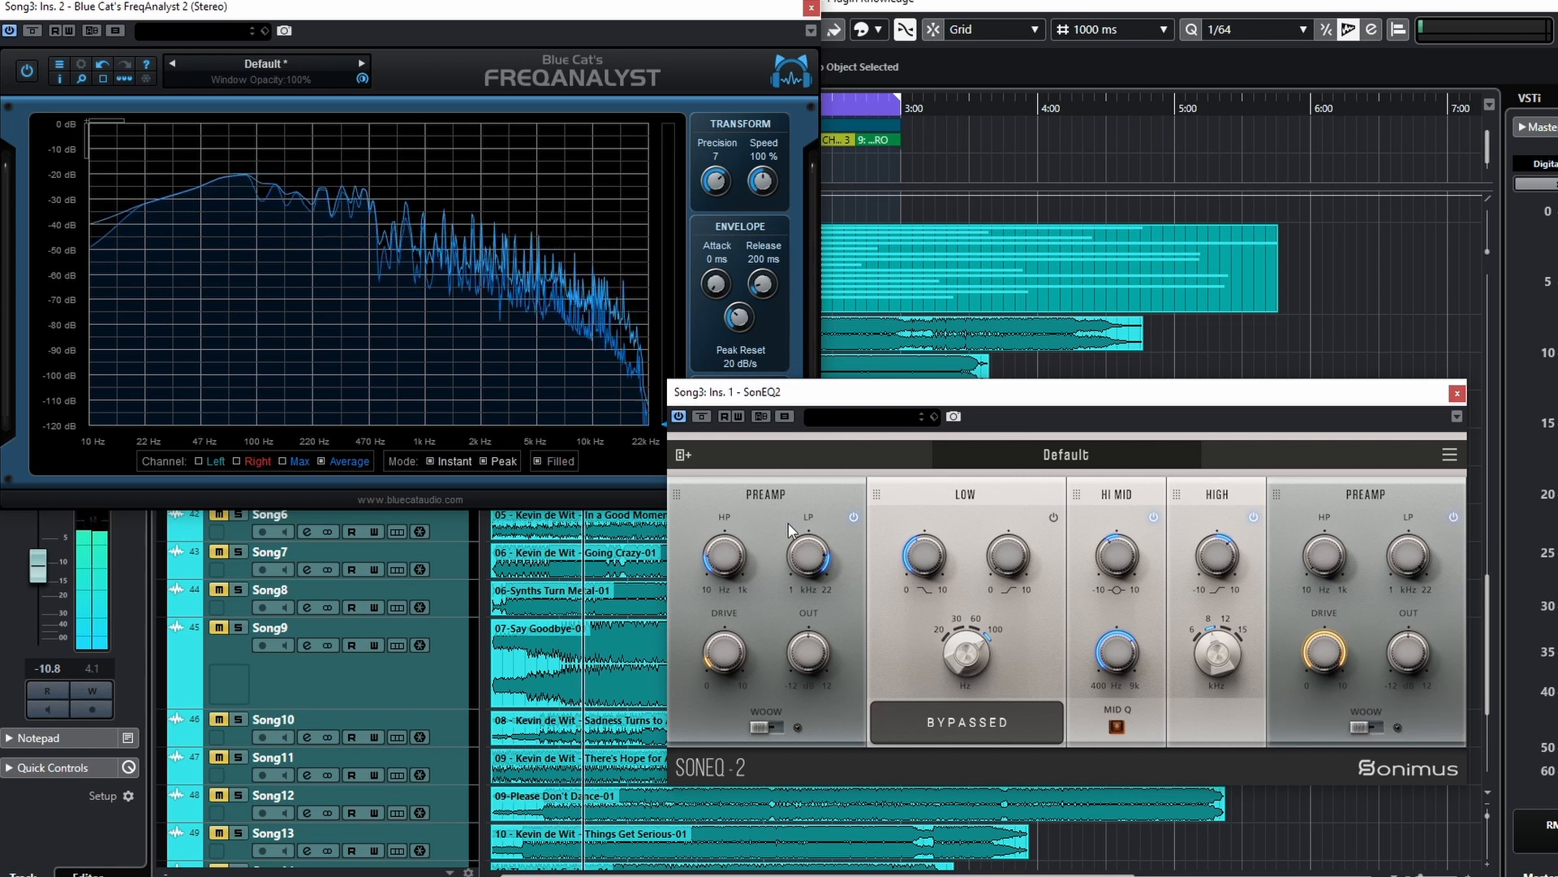
left_click(853, 517)
left_click(1453, 517)
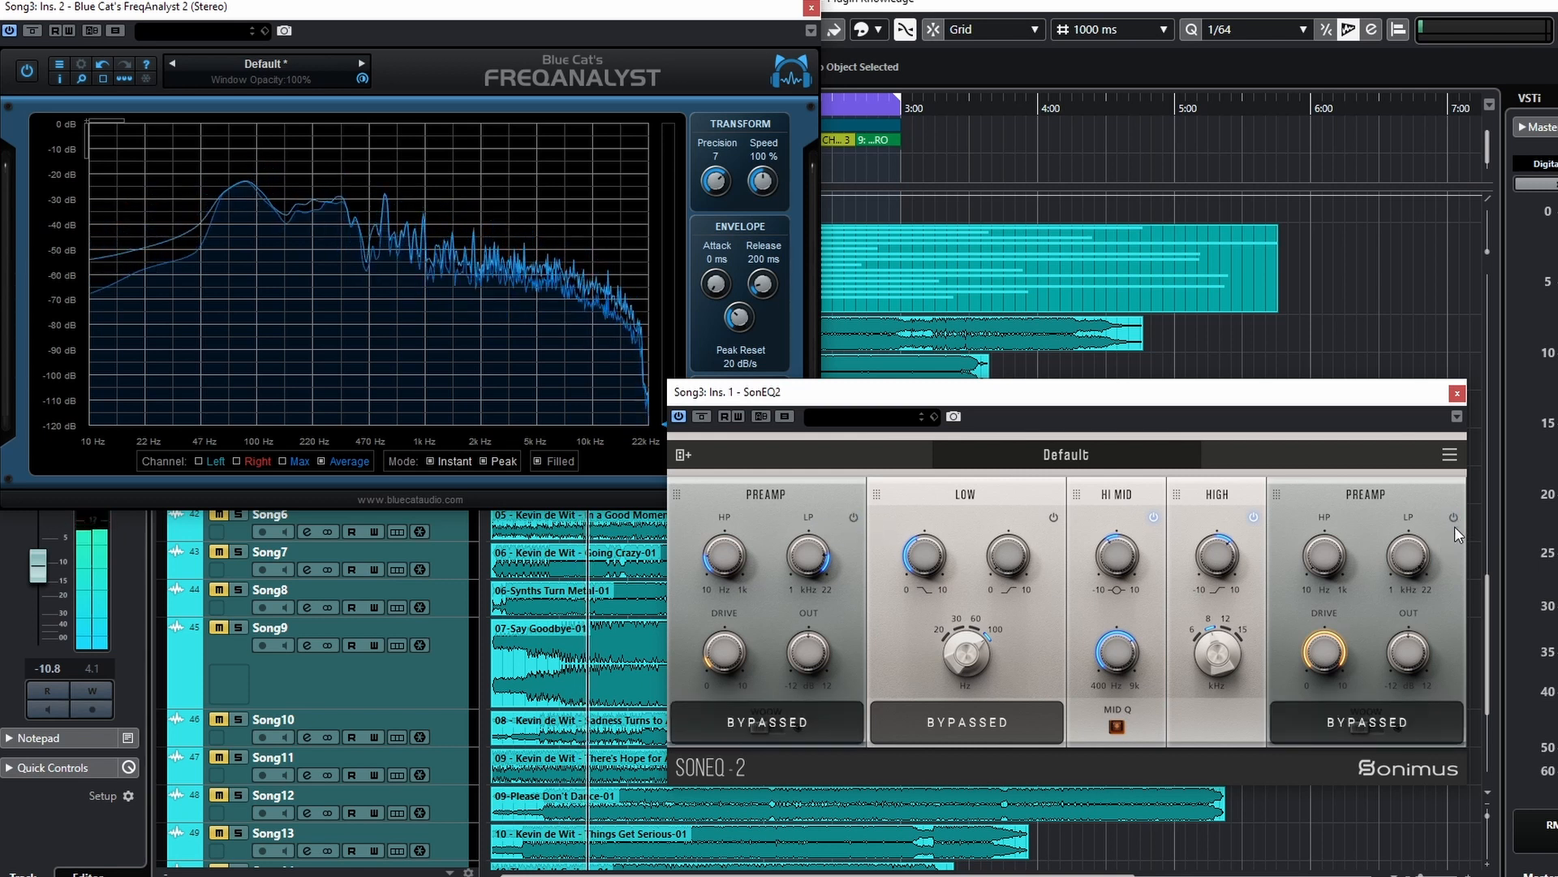
left_click(853, 517)
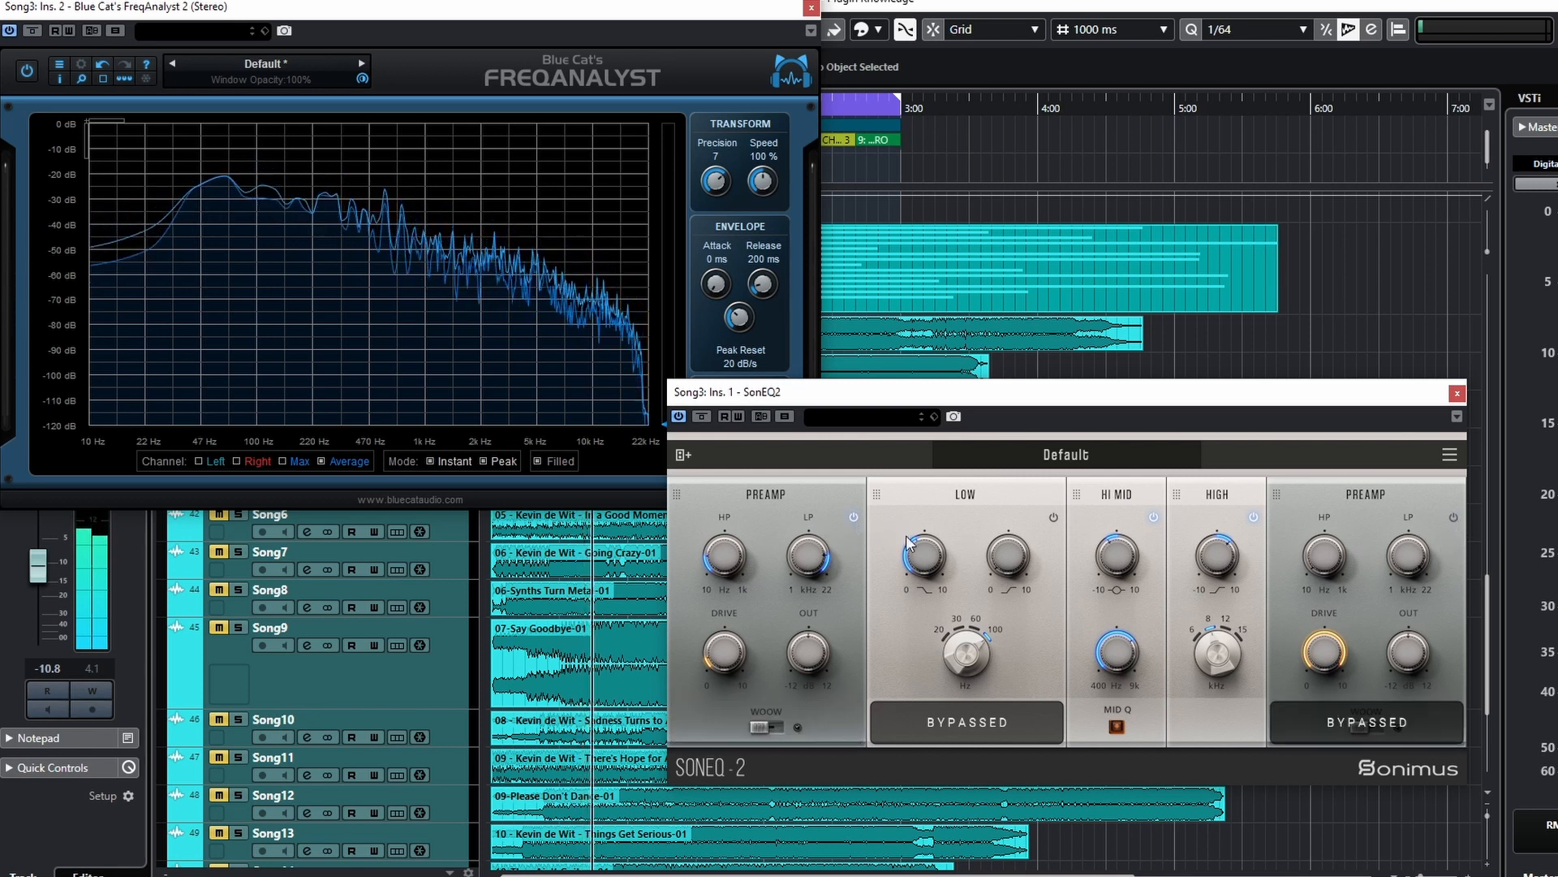
left_click(1453, 517)
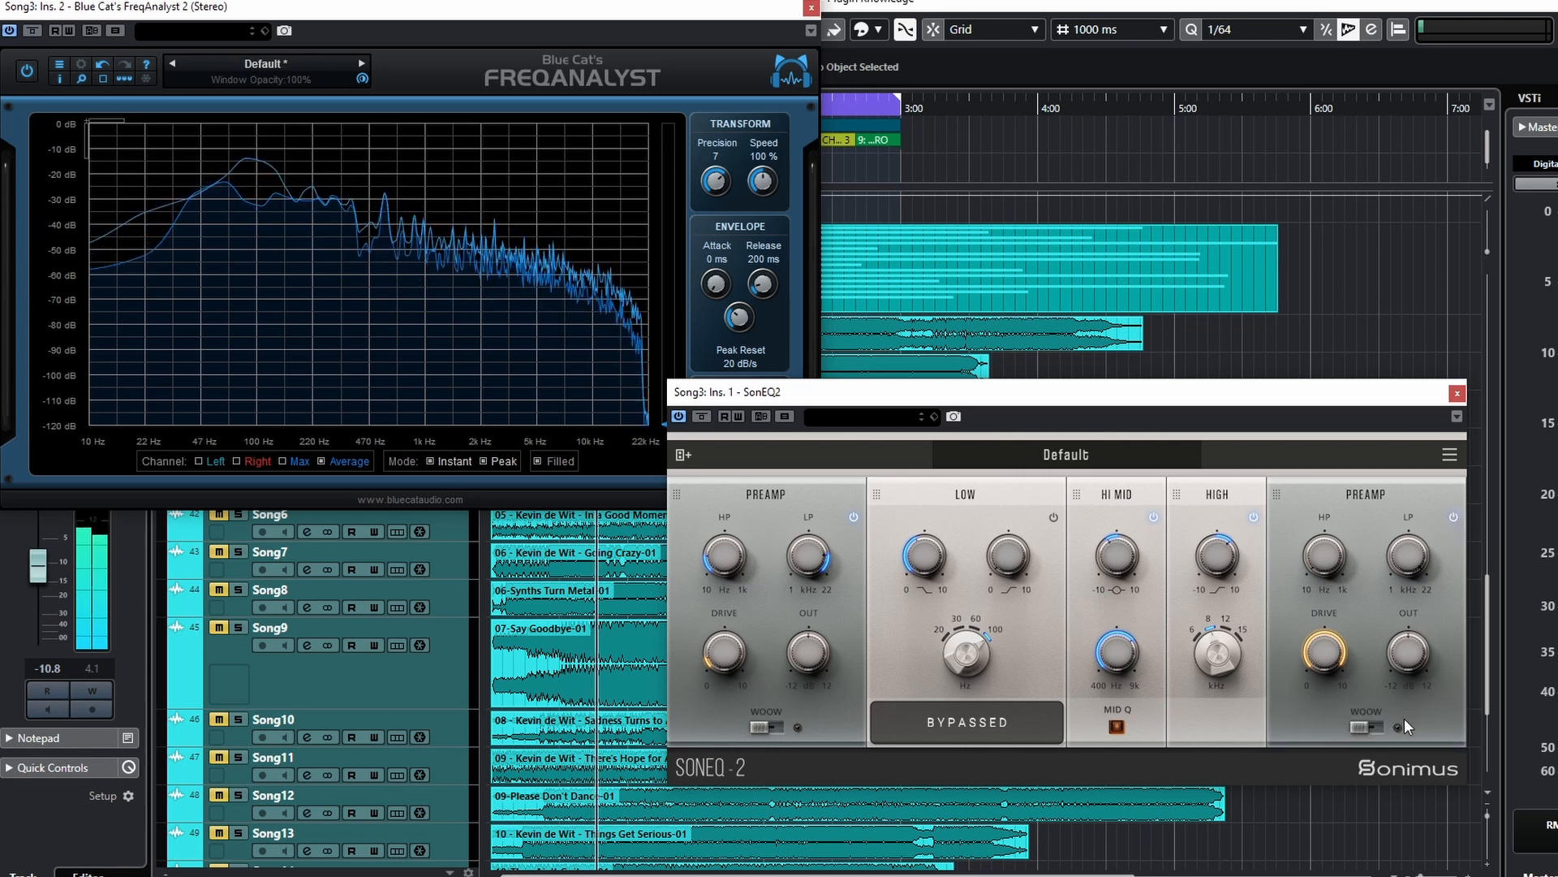
- Bring the drive of the Preamp at the chain's end back down and lower its output level
mouse_move(1324, 680)
left_click_drag(1323, 679, 1322, 689)
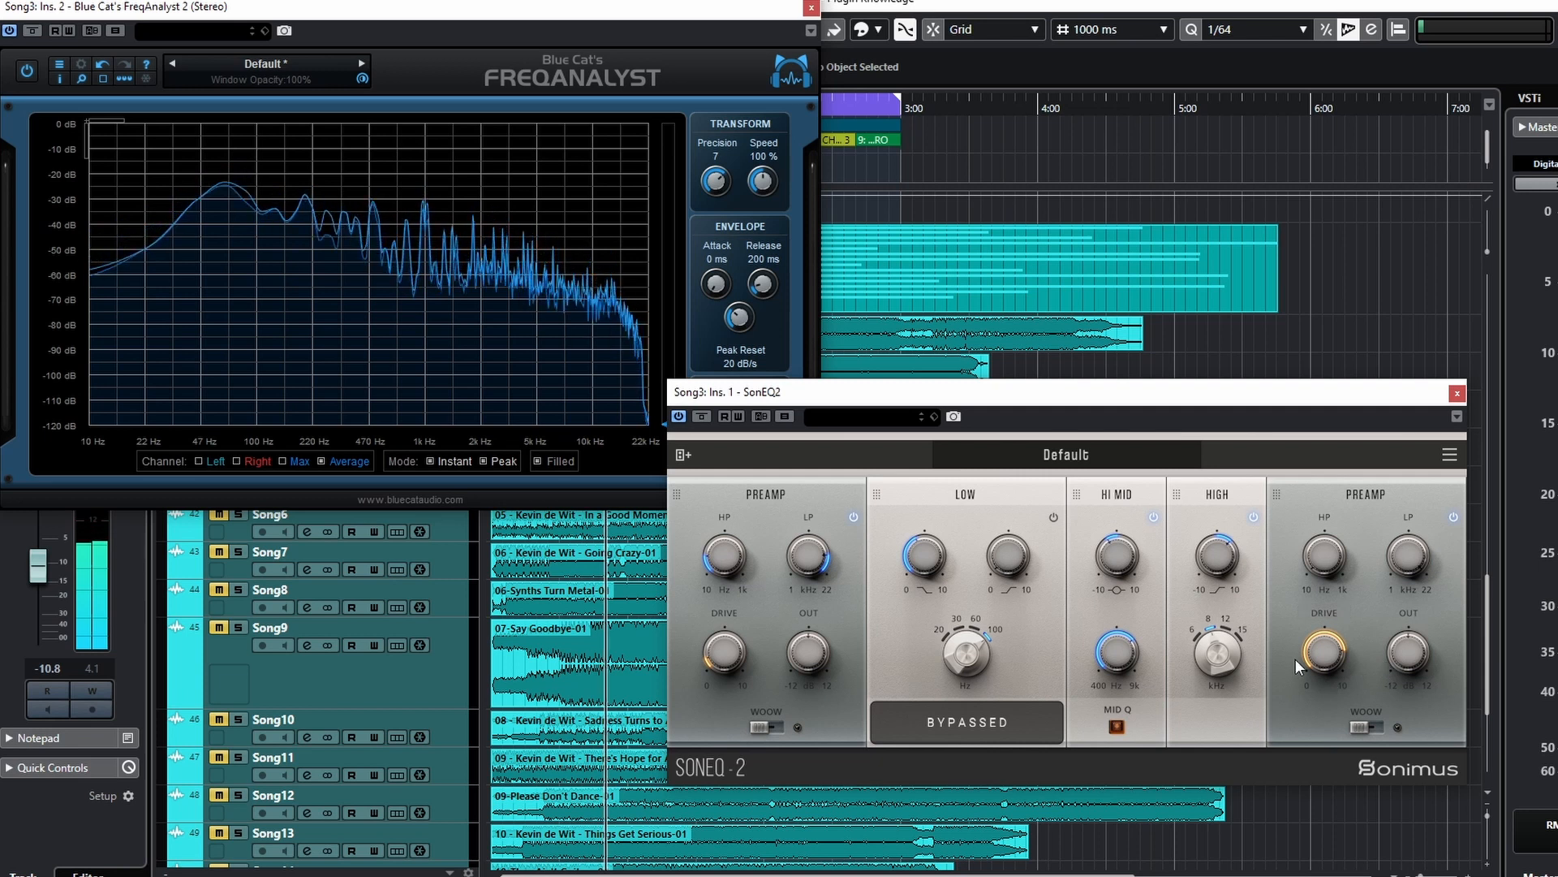
left_click_drag(1323, 662, 1415, 664)
mouse_move(1408, 659)
- Duplicate the last Preamp three times and move the third of the resulting four to the chain's end
right_click(1377, 507)
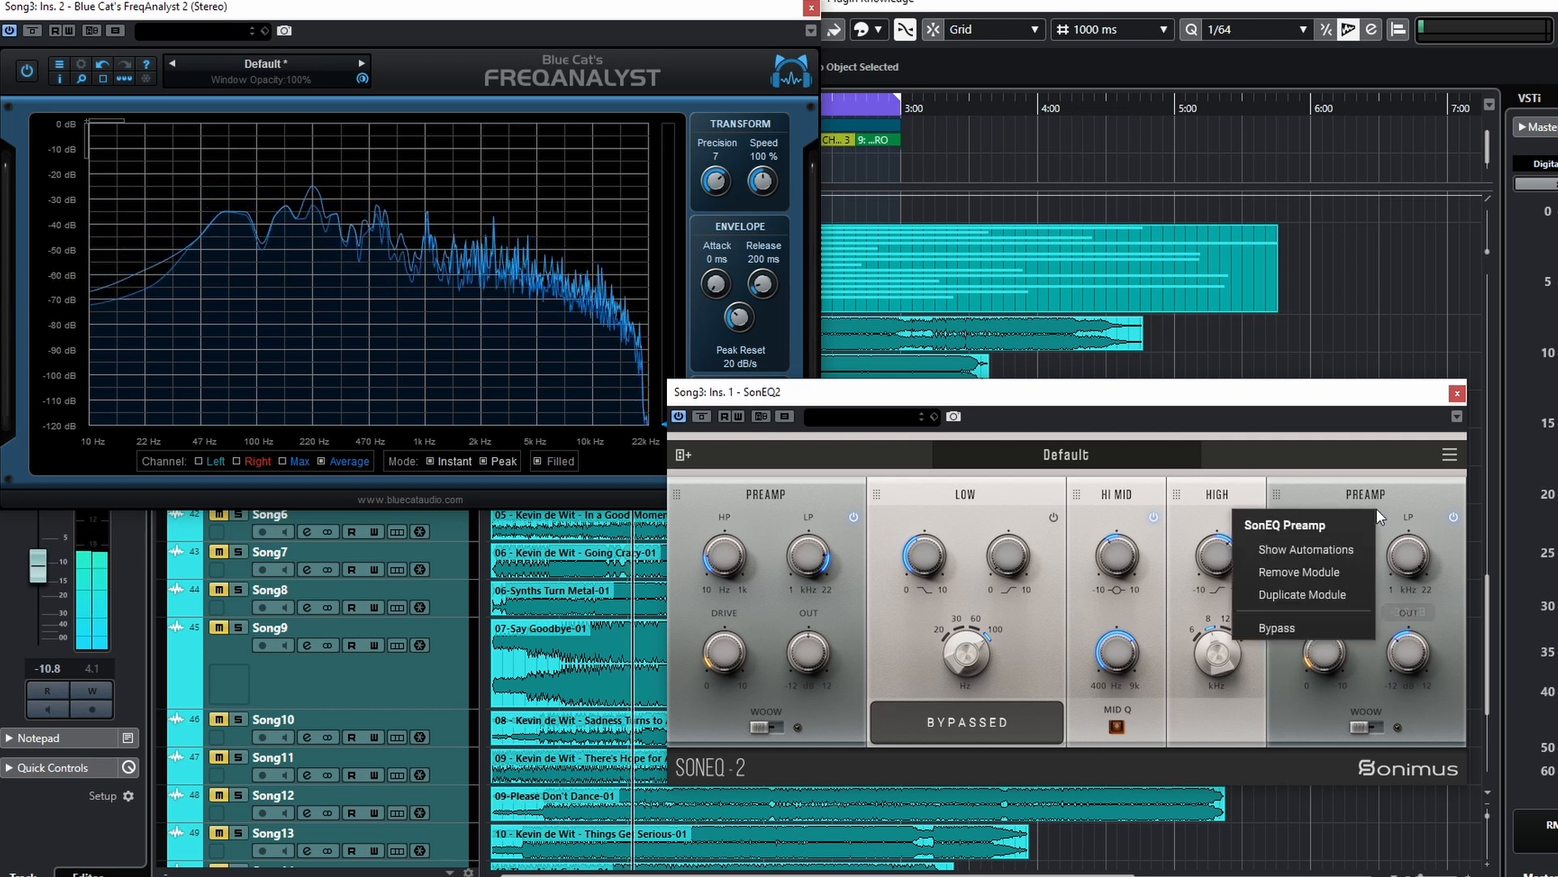
left_click(1311, 591)
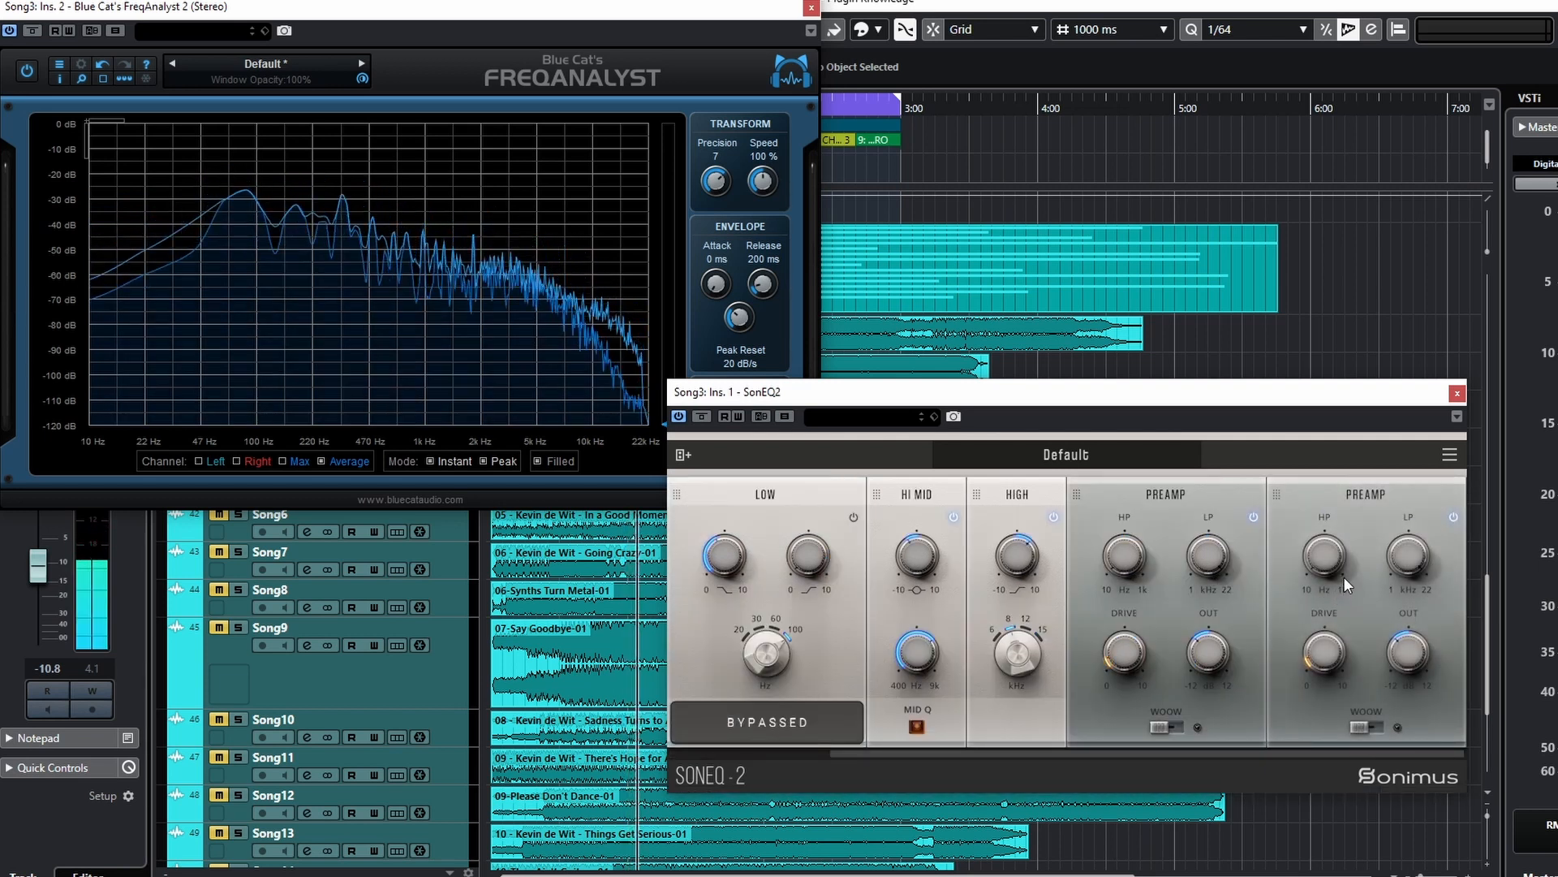
right_click(1356, 522)
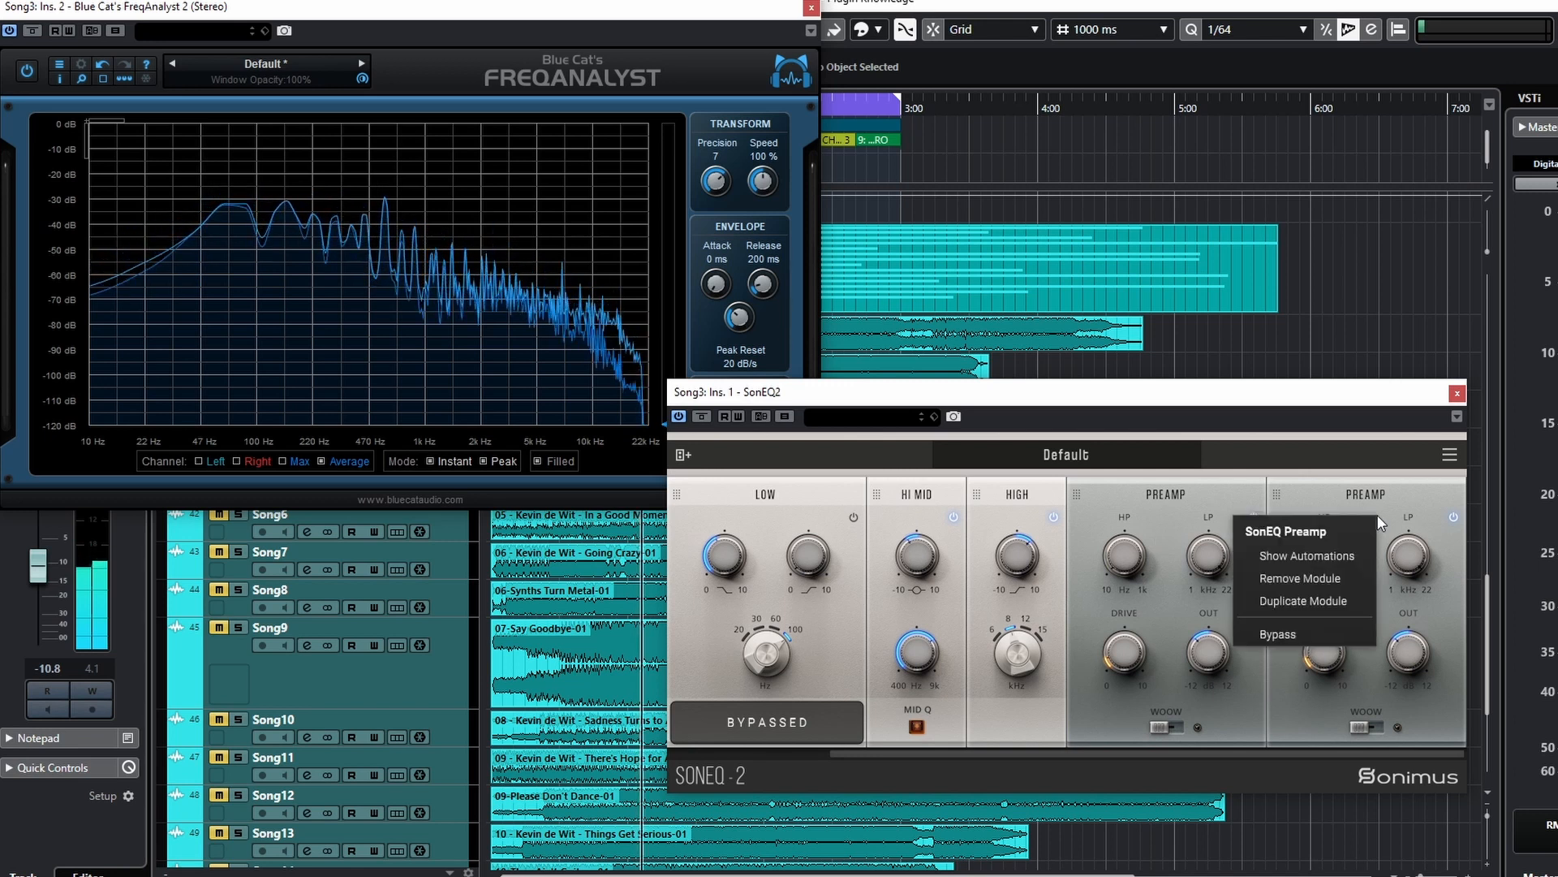
left_click(1302, 600)
right_click(1365, 519)
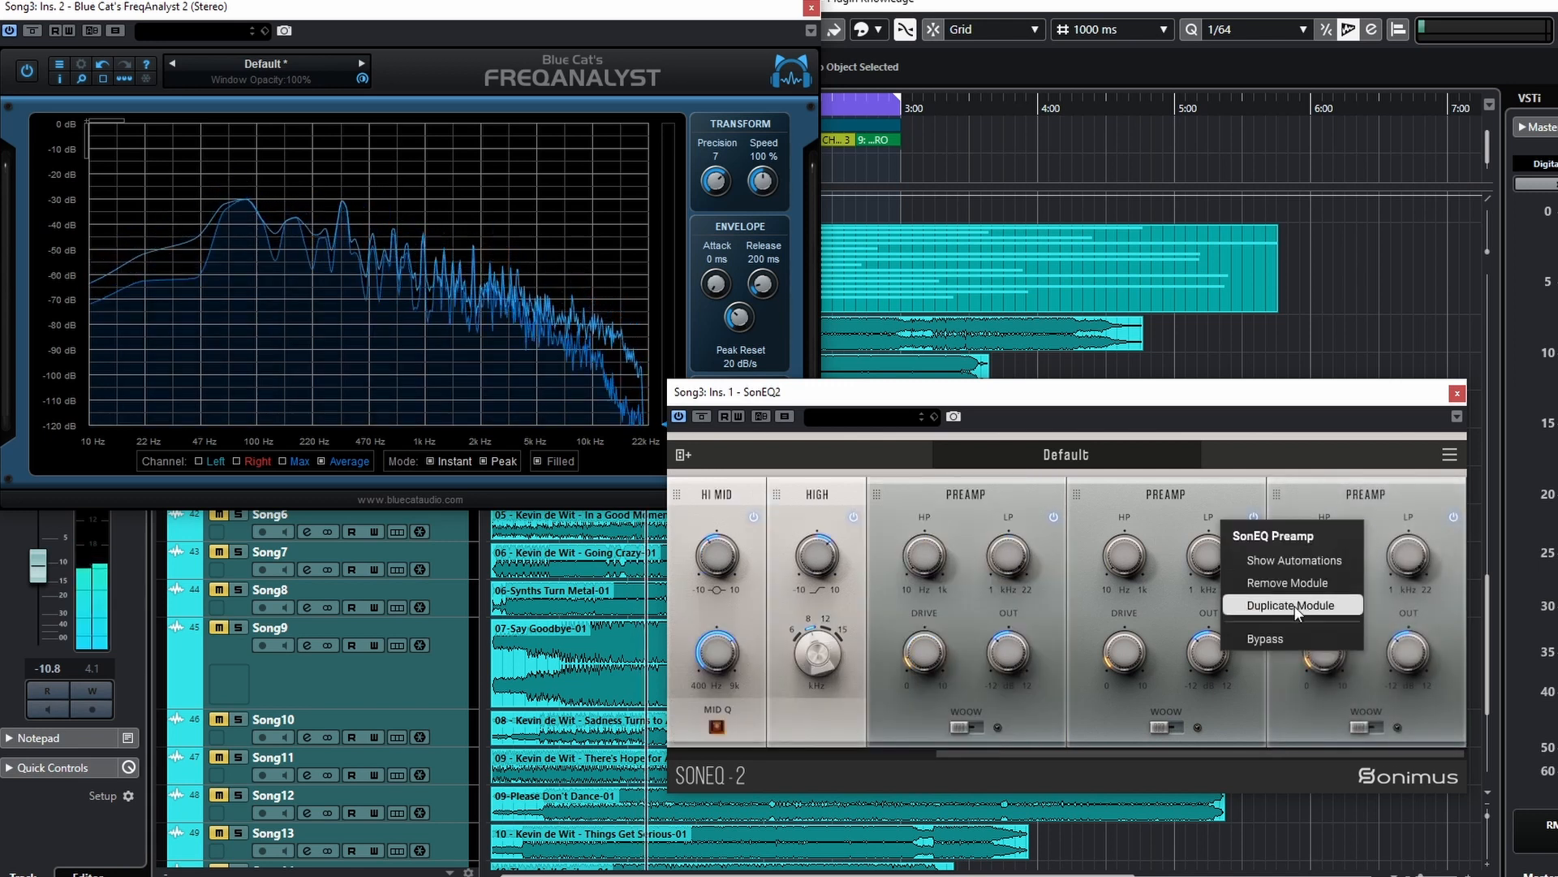
left_click(1388, 531)
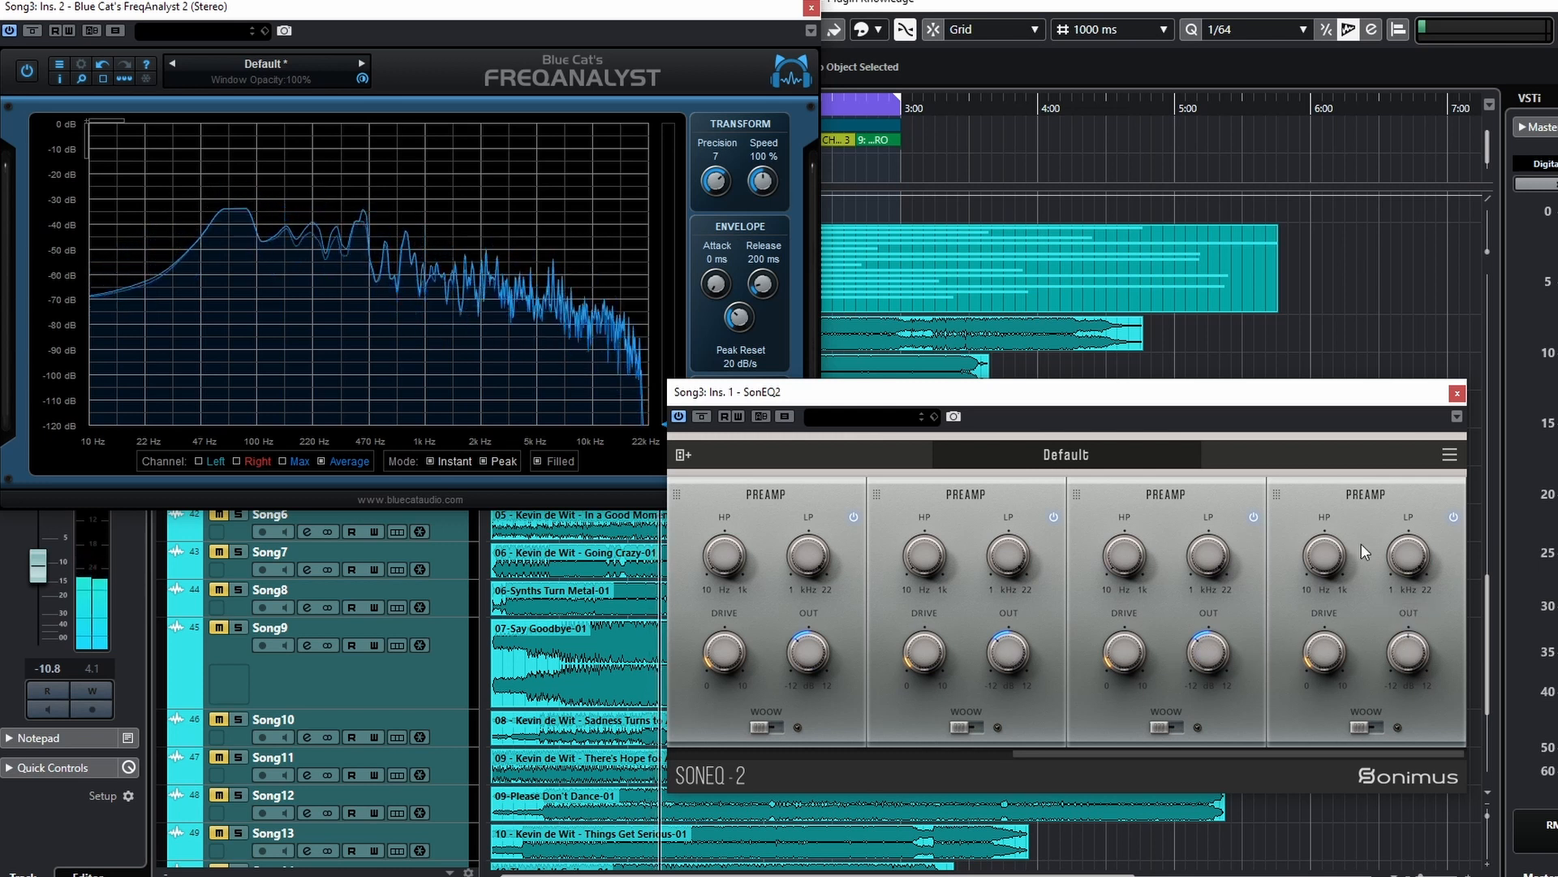
left_click_drag(1167, 494, 1364, 501)
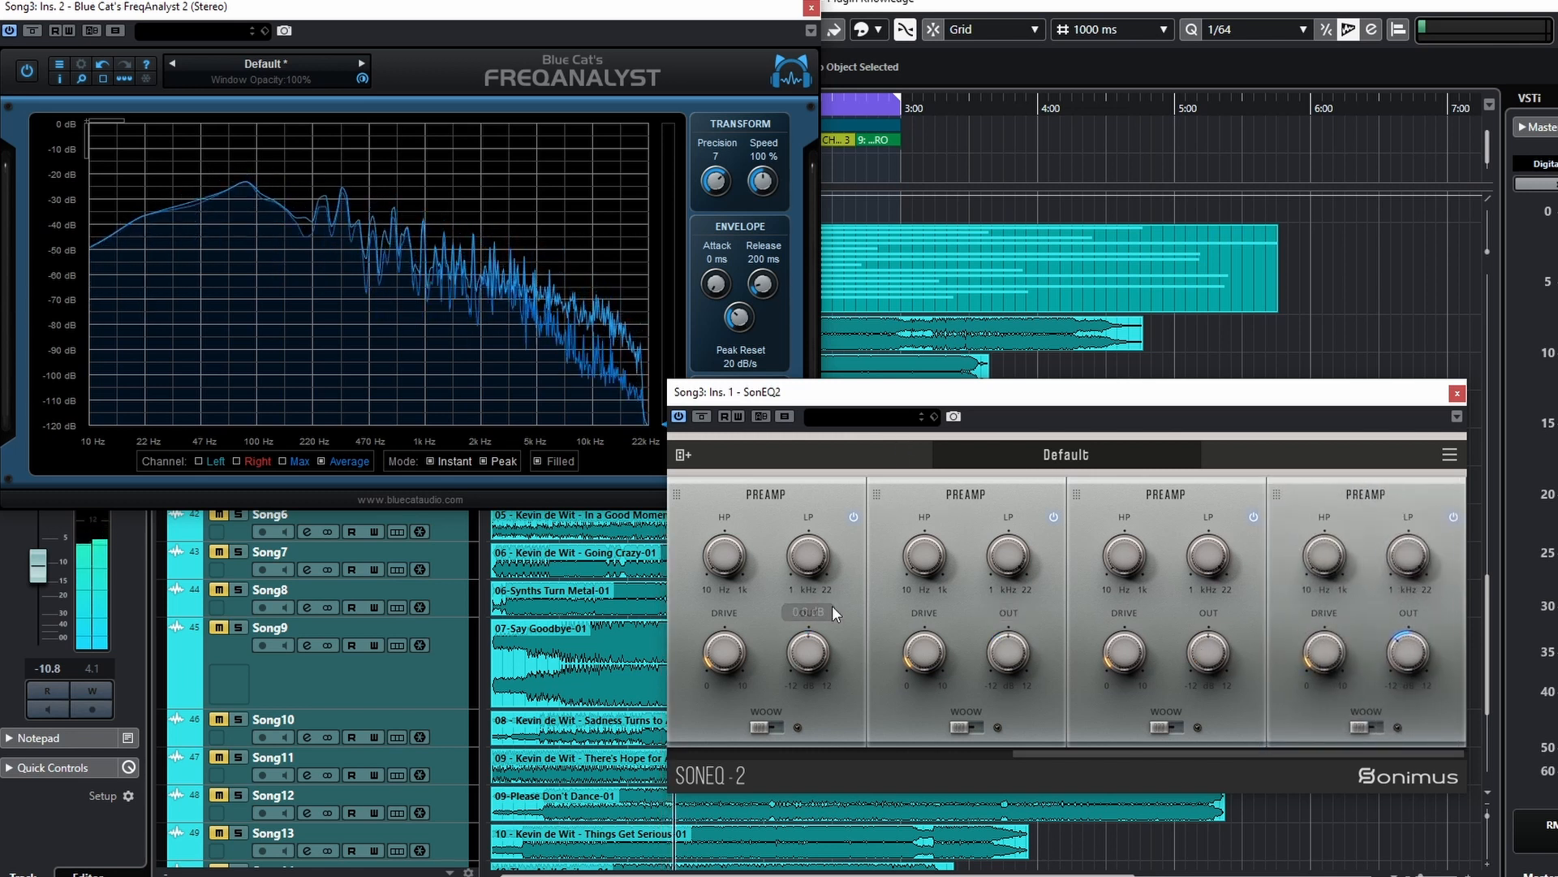
- Raise the drive of the four Preamps after the High module to 10.0 dB
left_click_drag(1058, 753, 995, 747)
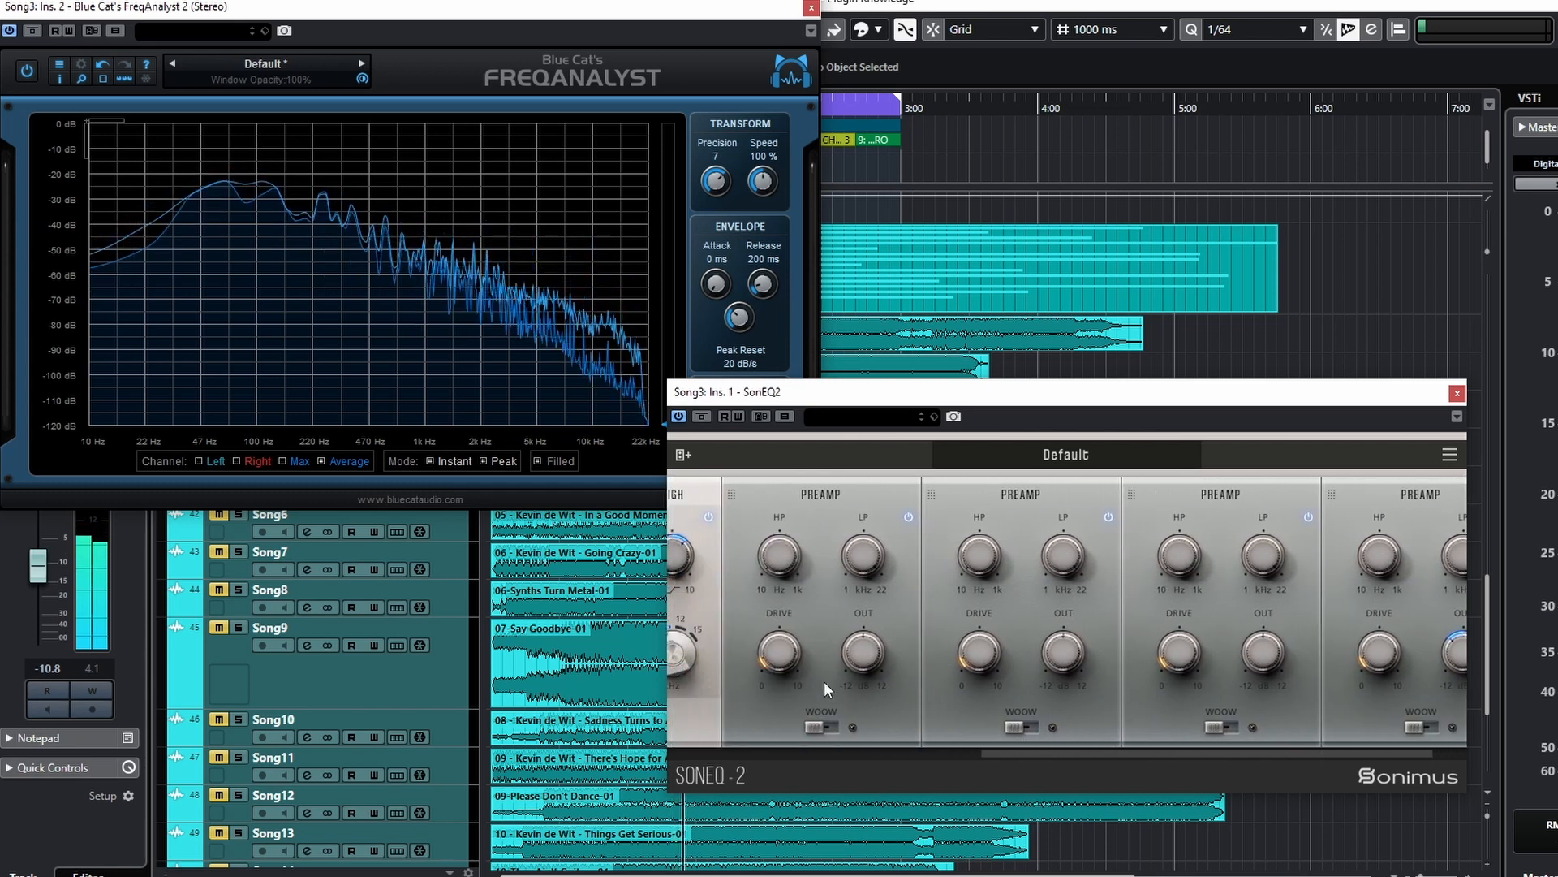
left_click_drag(780, 659, 796, 524)
left_click_drag(997, 655, 984, 473)
left_click_drag(1176, 649, 1117, 406)
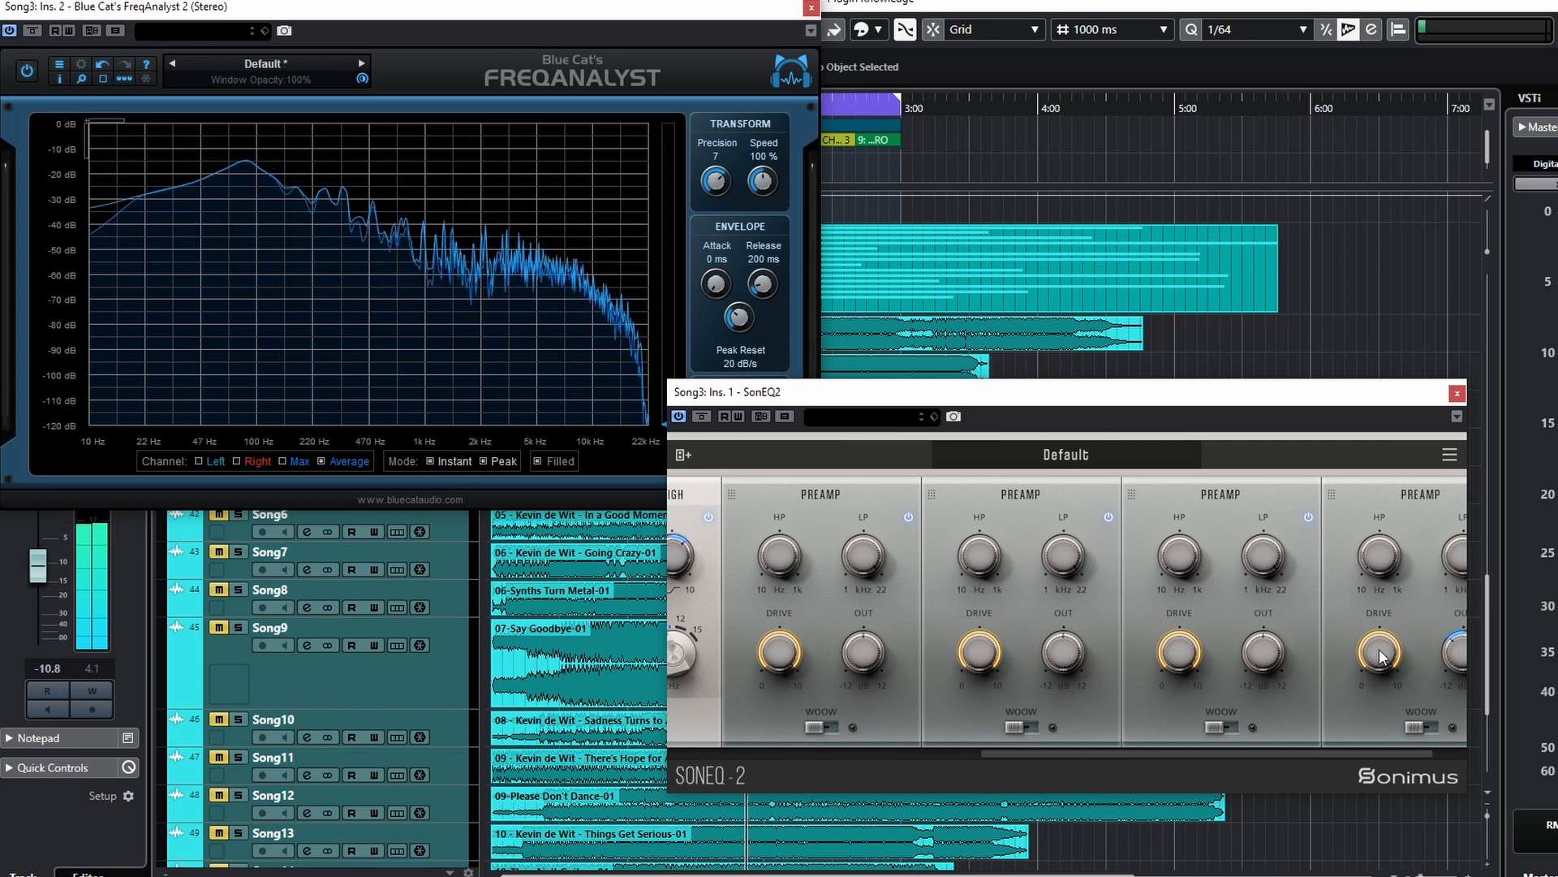
mouse_move(1377, 663)
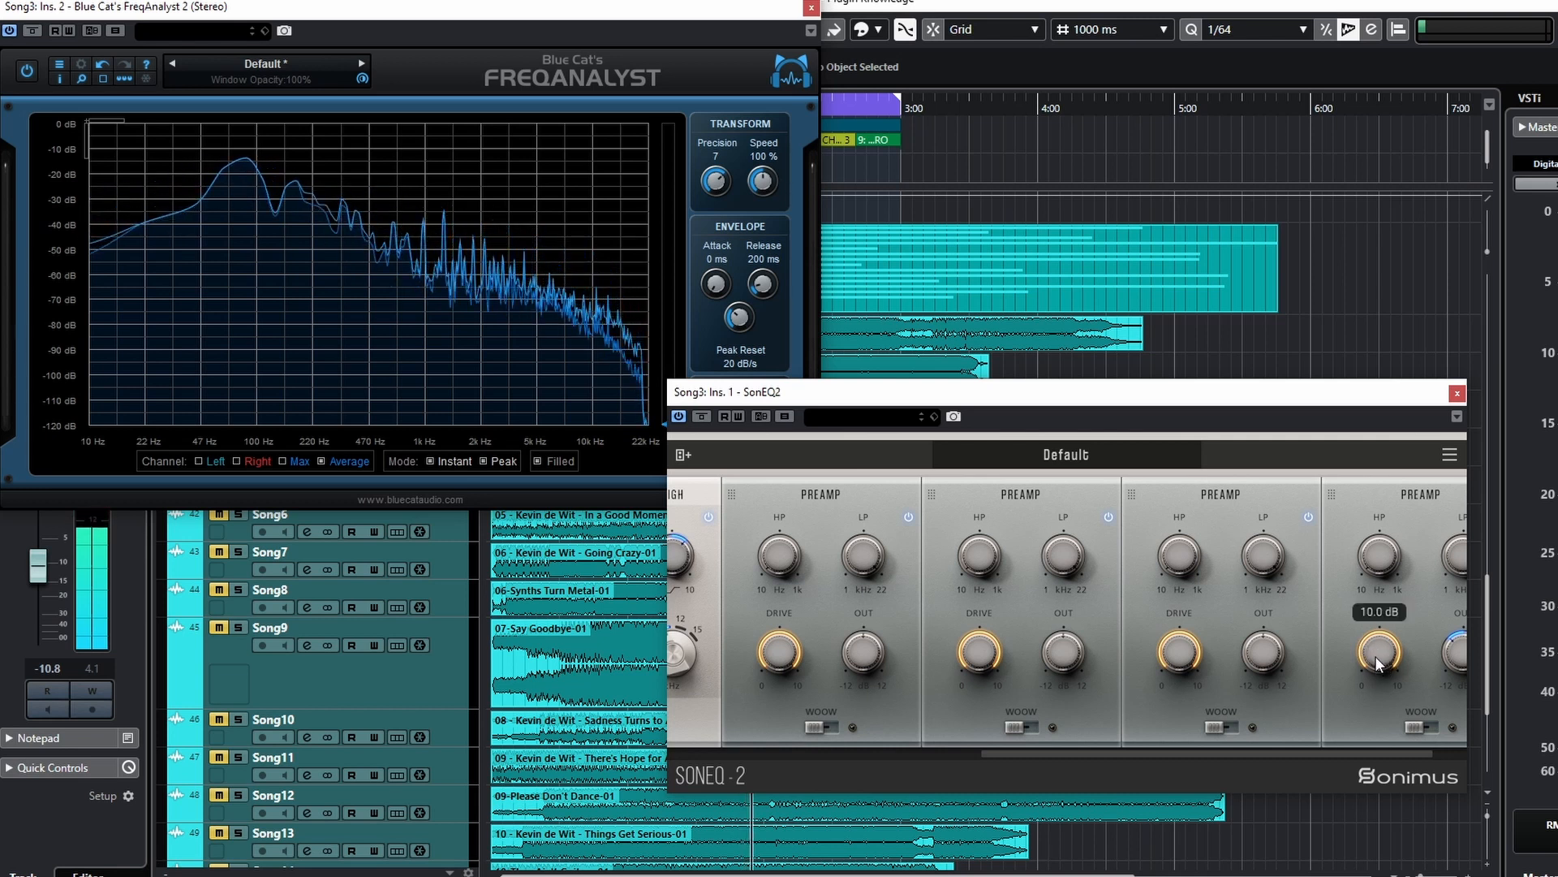
- Reset the drive of the Preamps after the High module to 1.0 dB
double_click(1190, 657)
double_click(978, 656)
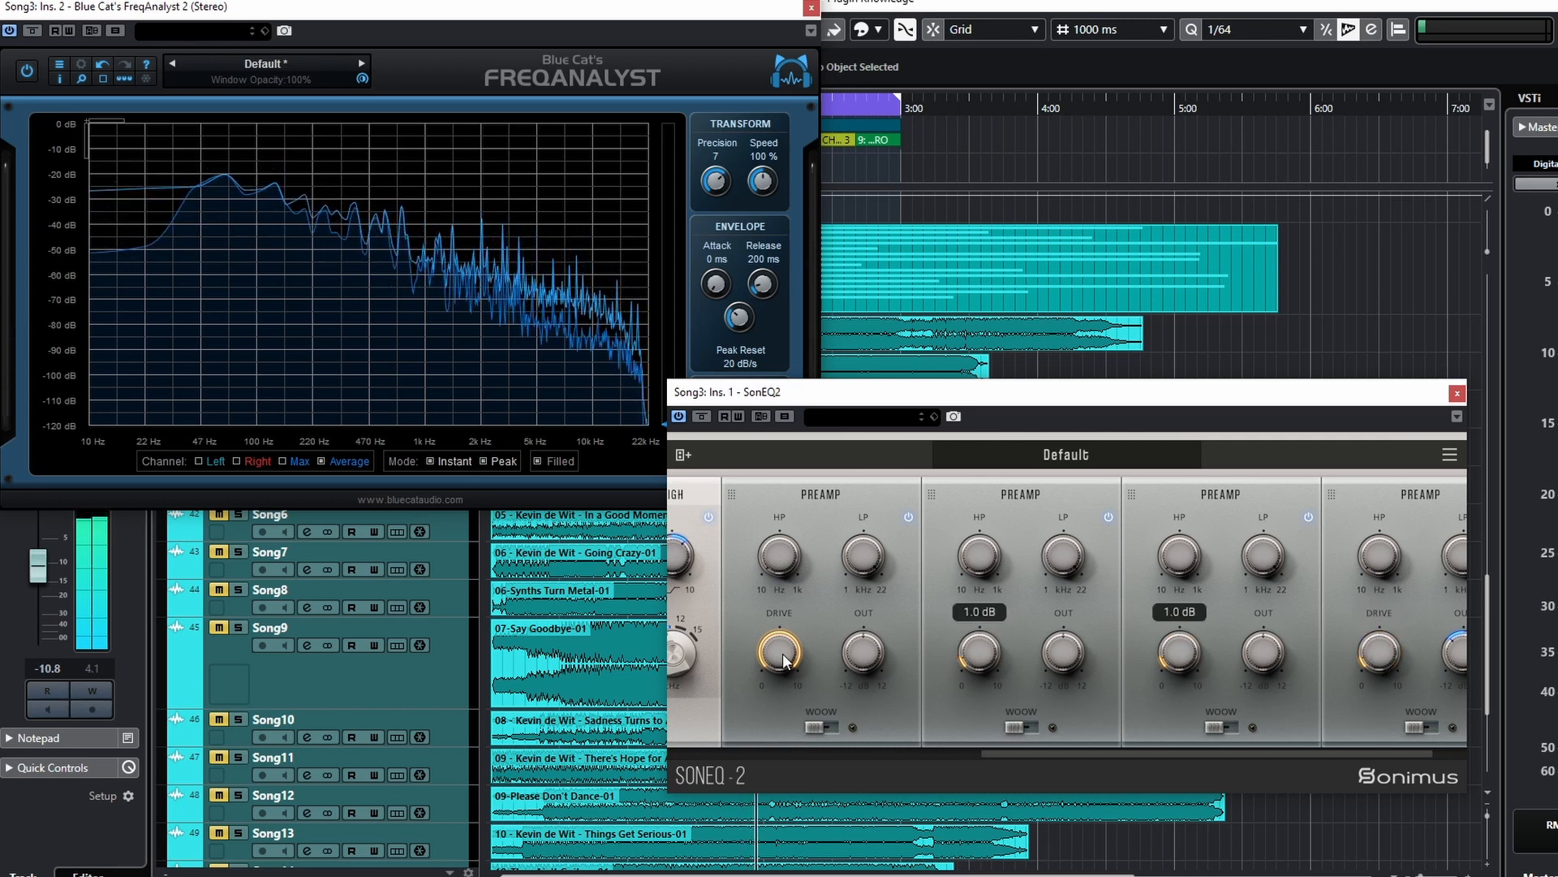
double_click(784, 656)
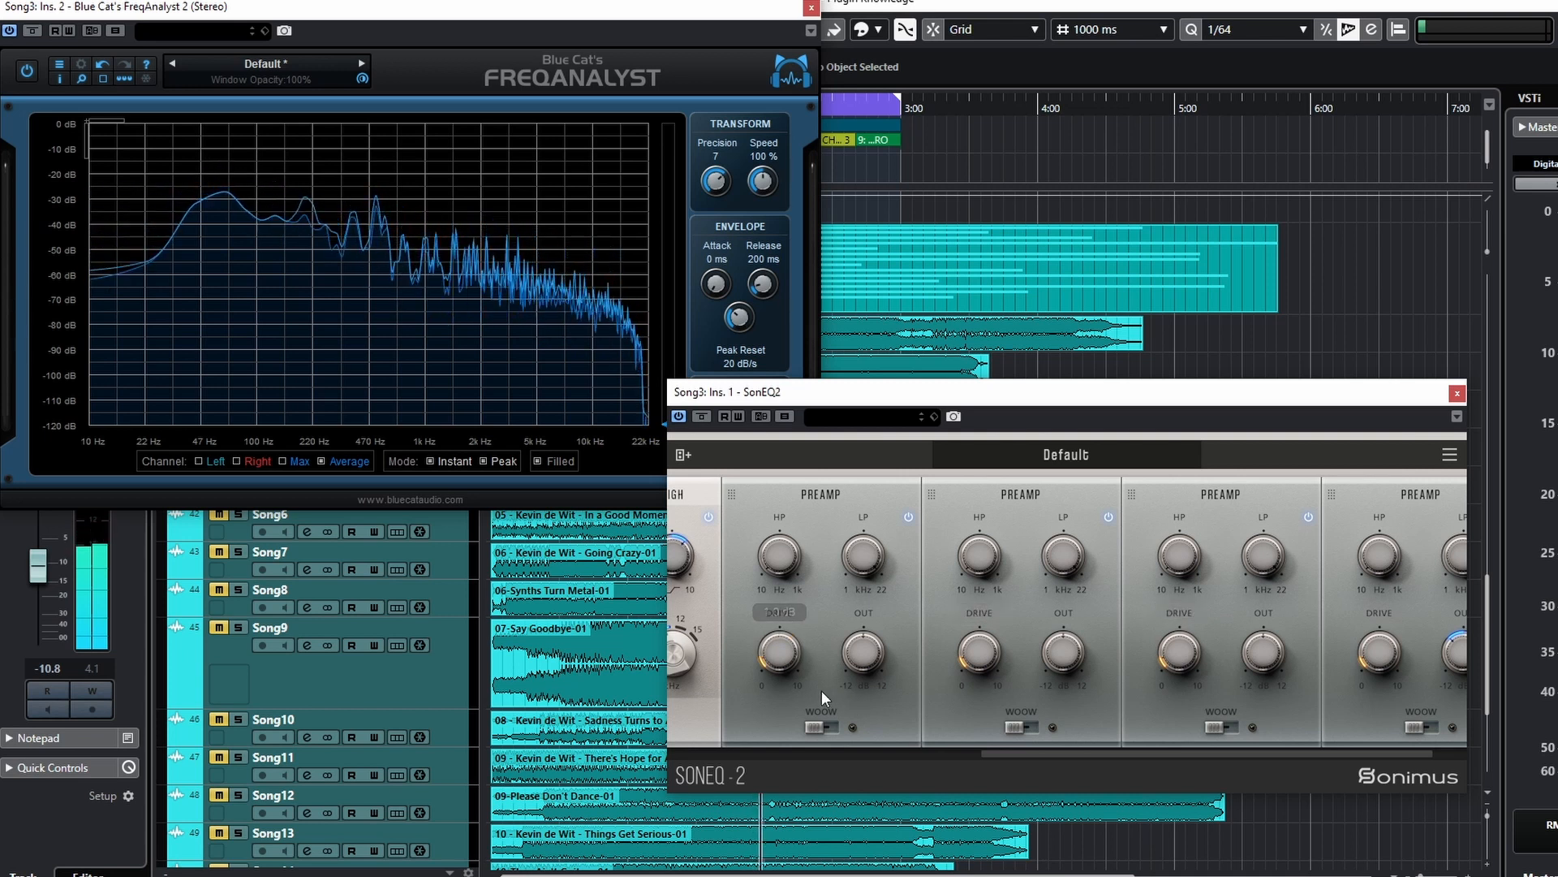
- Try a drive of 8.0 dB on the first Preamp after the High module and lower it again
left_click_drag(770, 609, 771, 541)
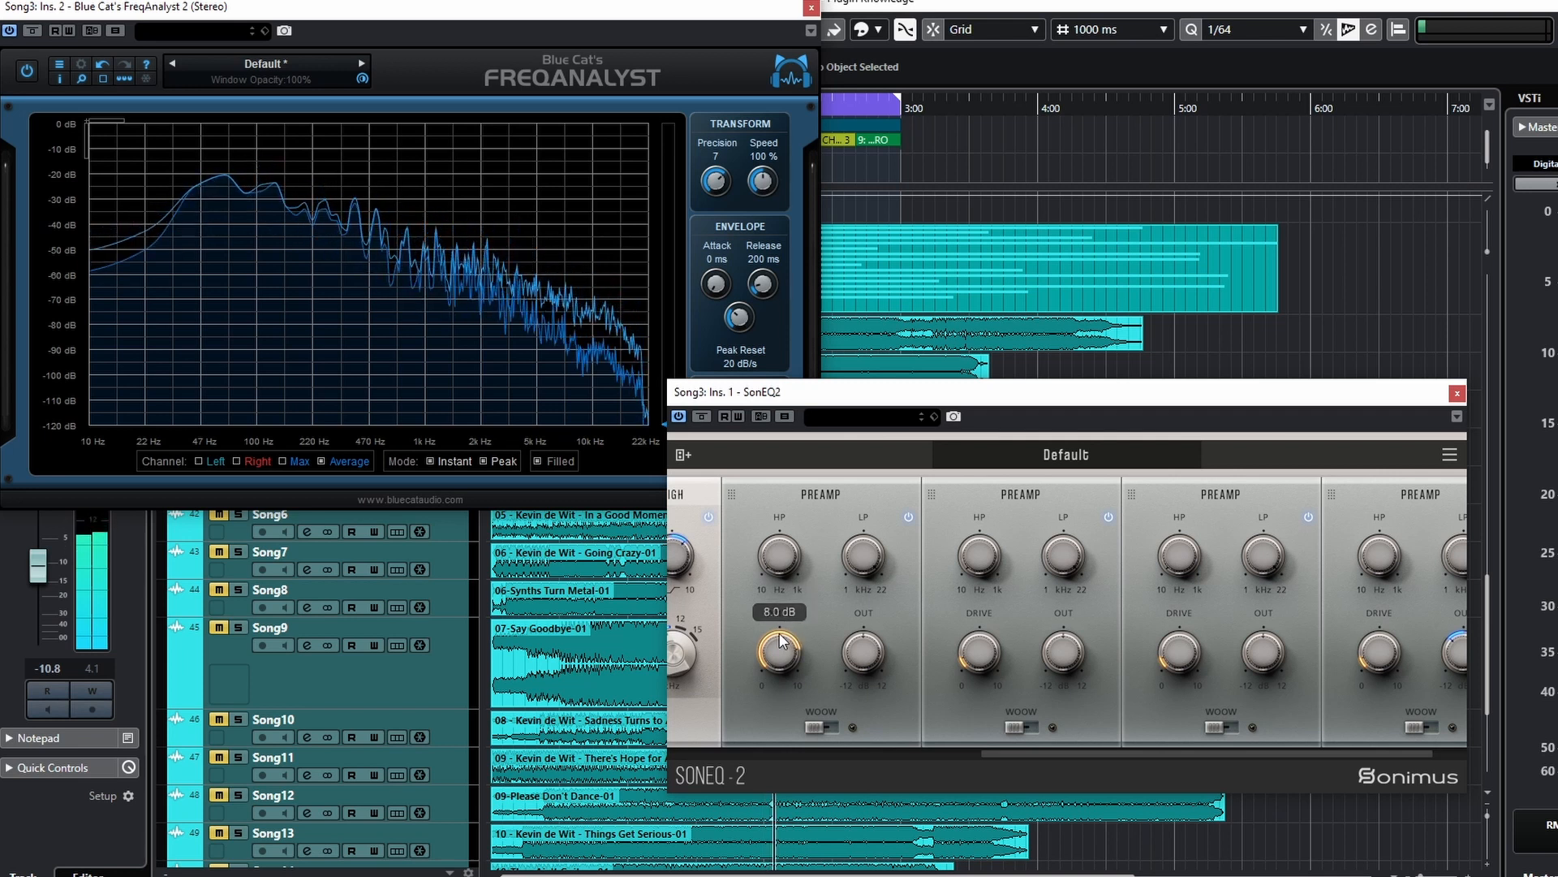
left_click_drag(779, 657, 777, 675)
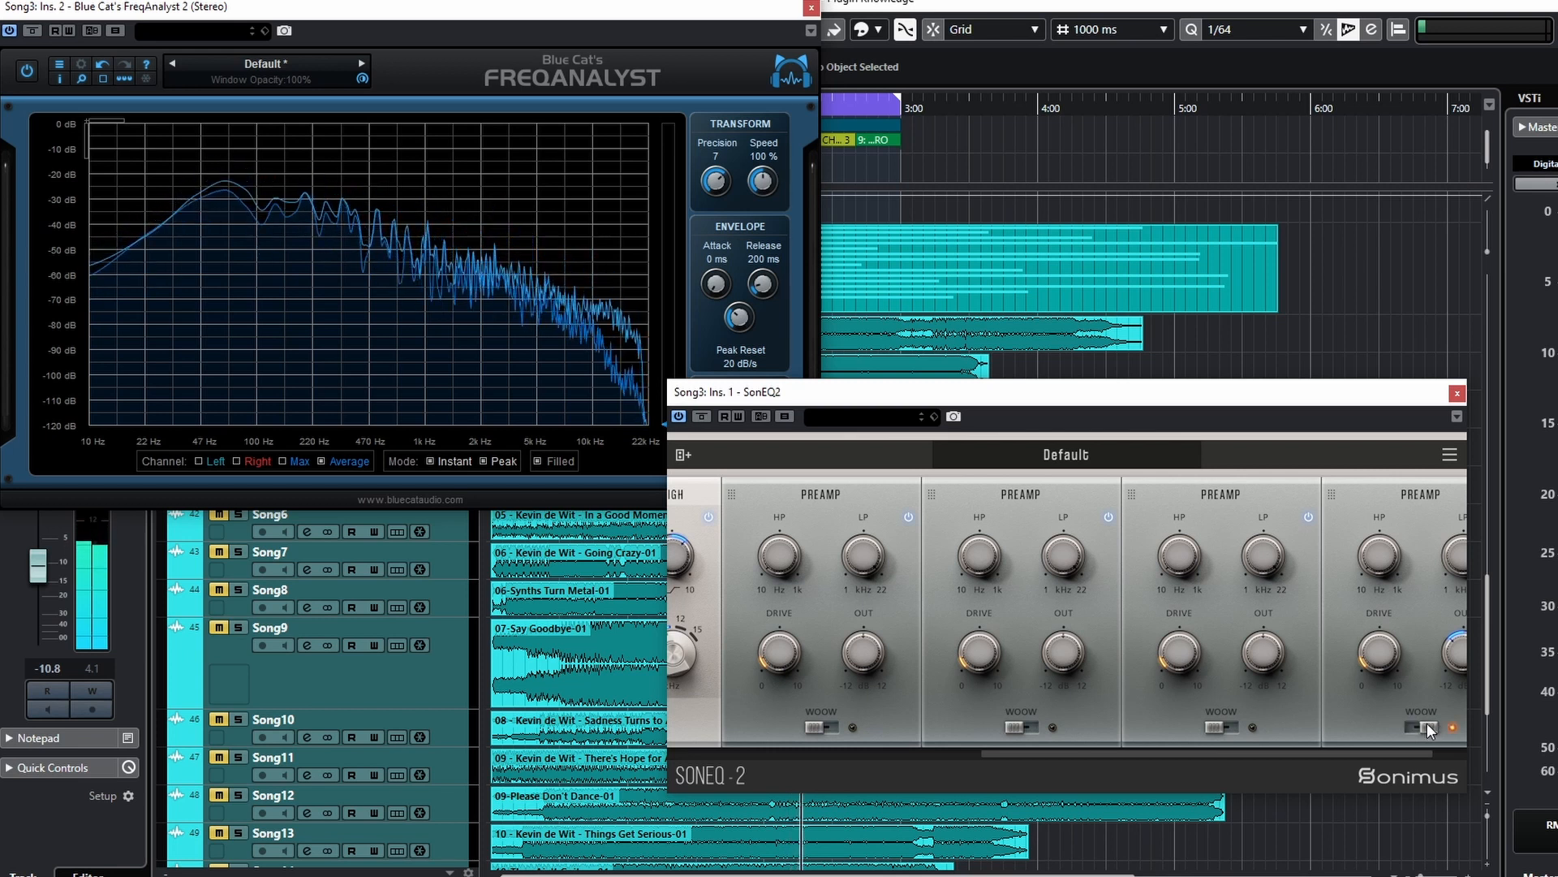
- Set the last Preamp's drive to 7.6 dB and compare WOOW on and off across the four Preamps after the High module
left_click_drag(1373, 664, 1331, 545)
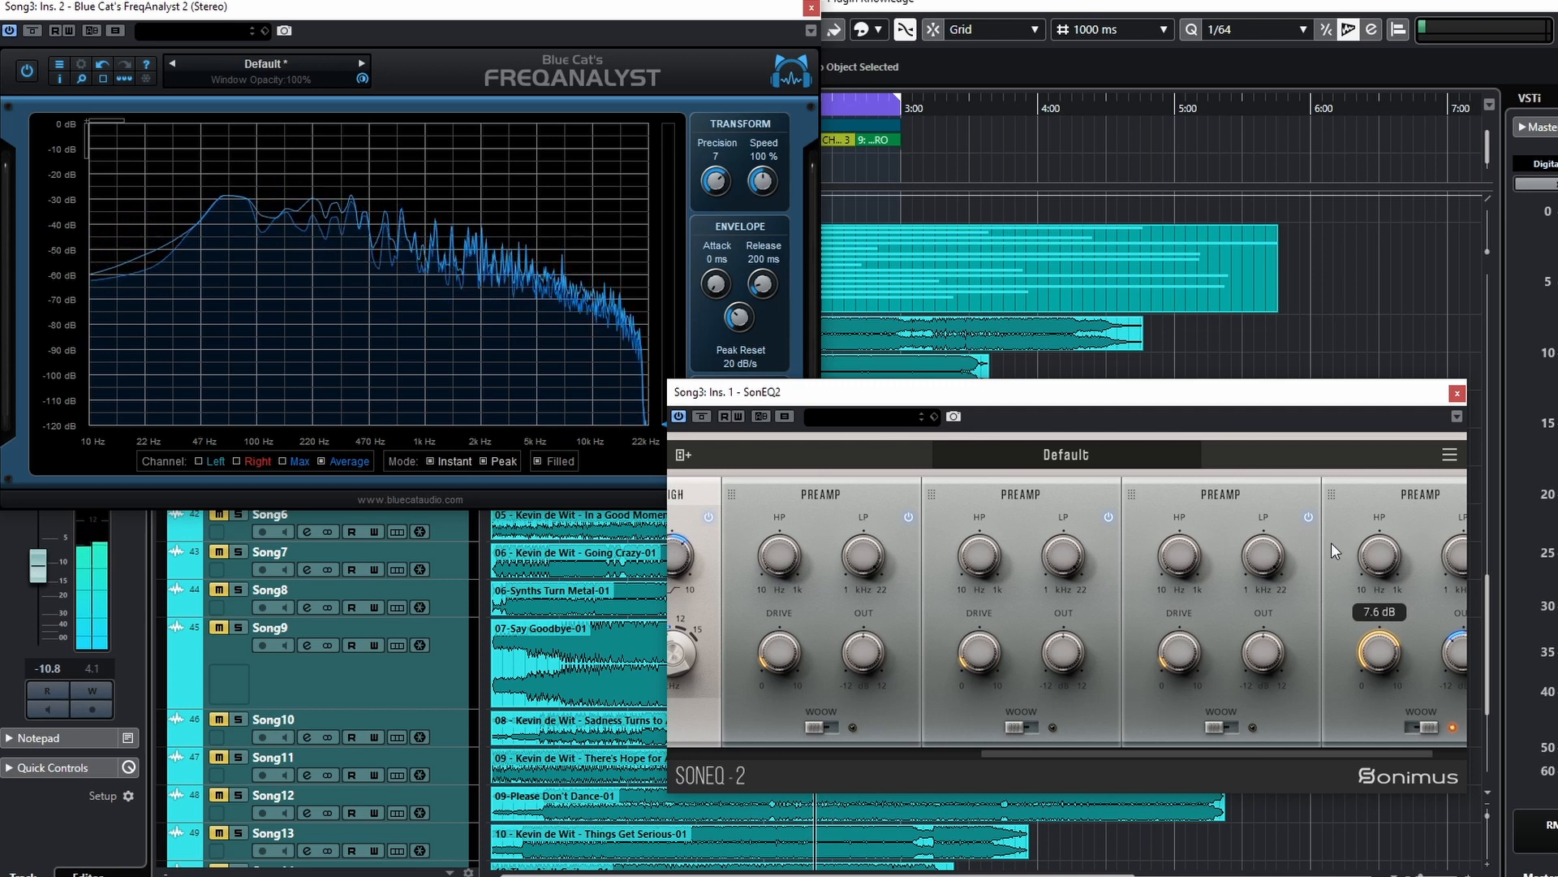
left_click(1411, 727)
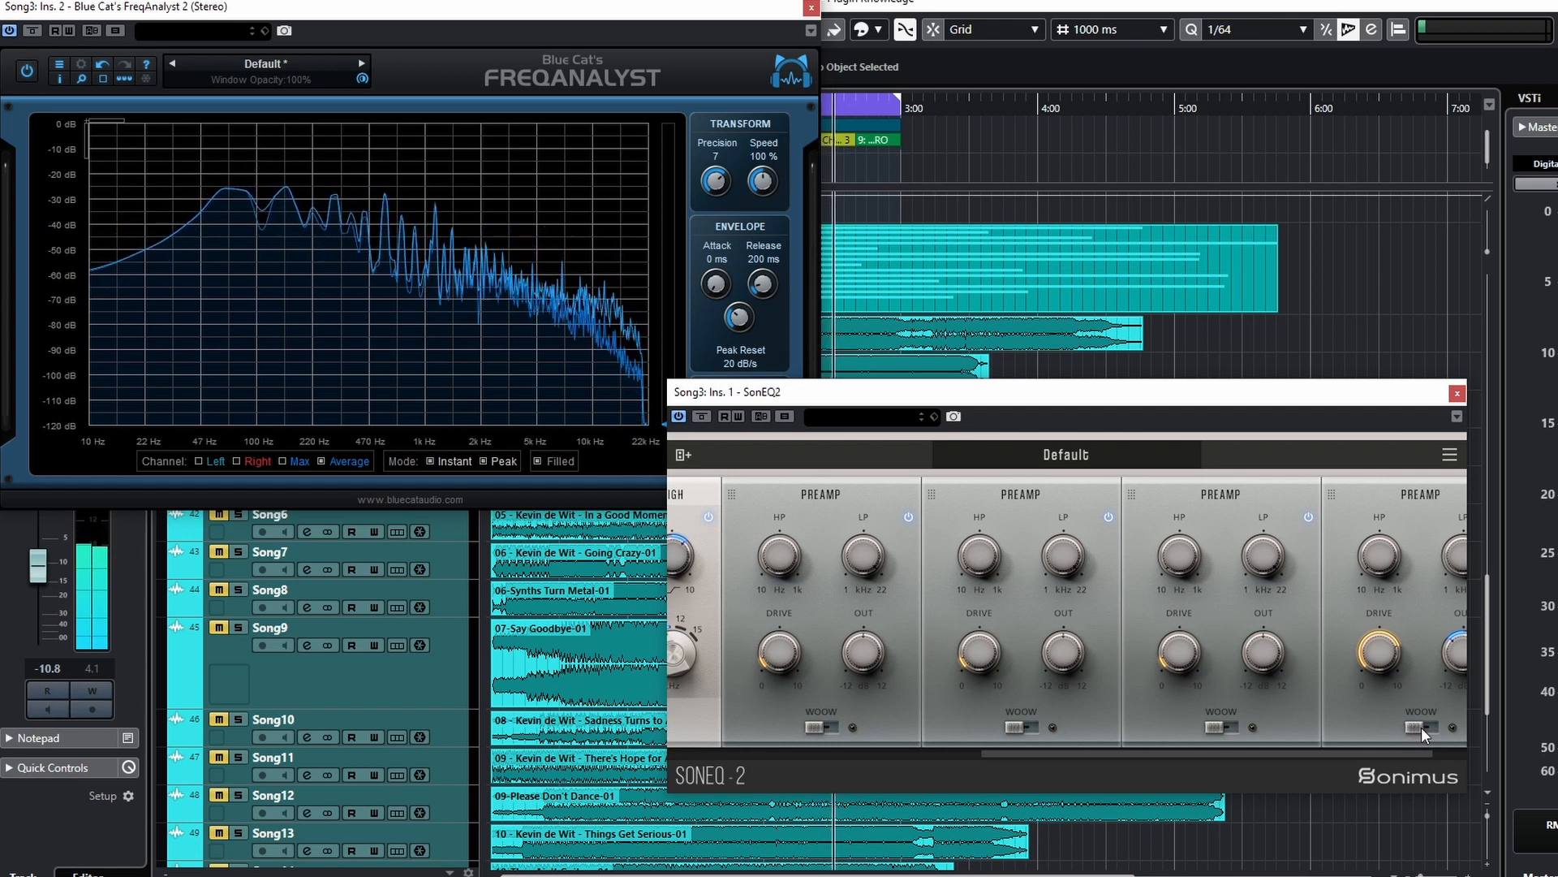
left_click(1420, 728)
left_click(1234, 724)
left_click(1028, 727)
left_click(810, 730)
left_click(811, 724)
left_click(1026, 728)
left_click(1223, 727)
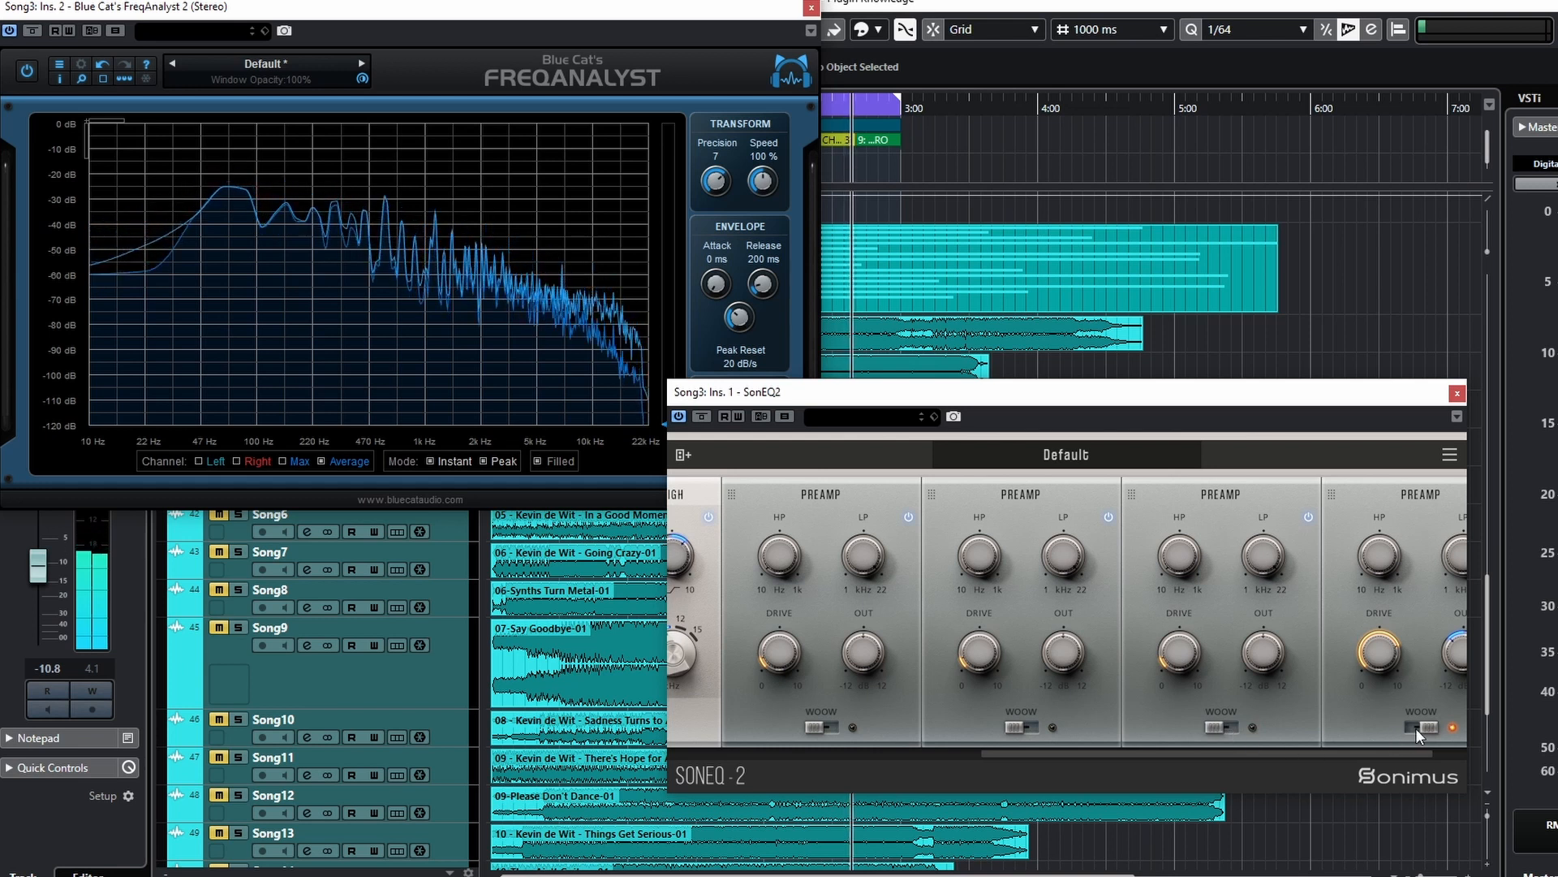
left_click(1416, 728)
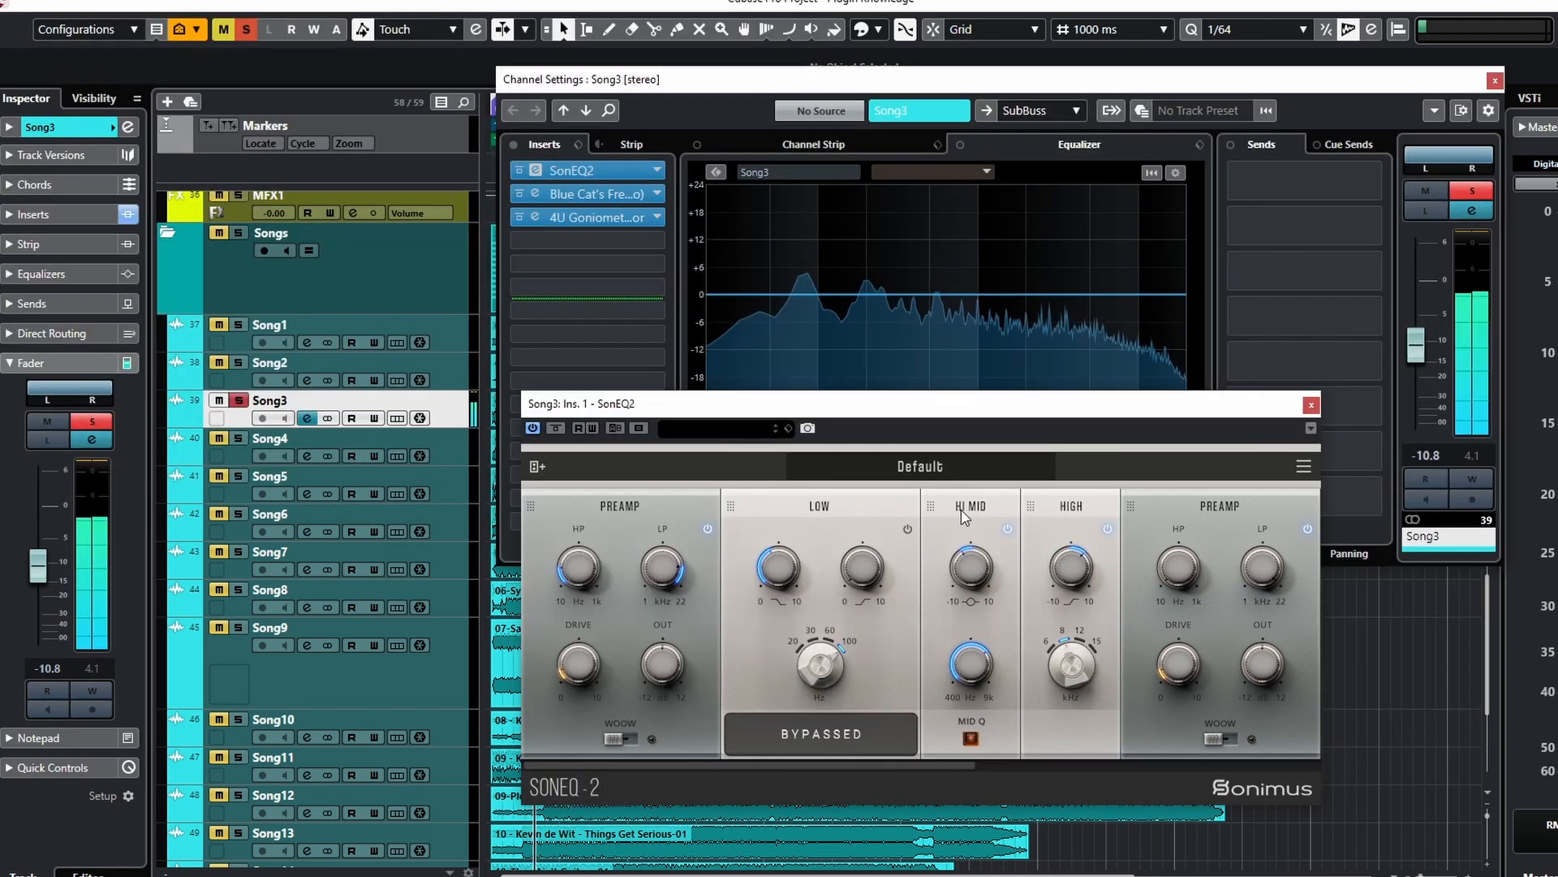
- Load the Mix Exciter factory preset in SonEQ2
left_click(946, 465)
mouse_move(895, 521)
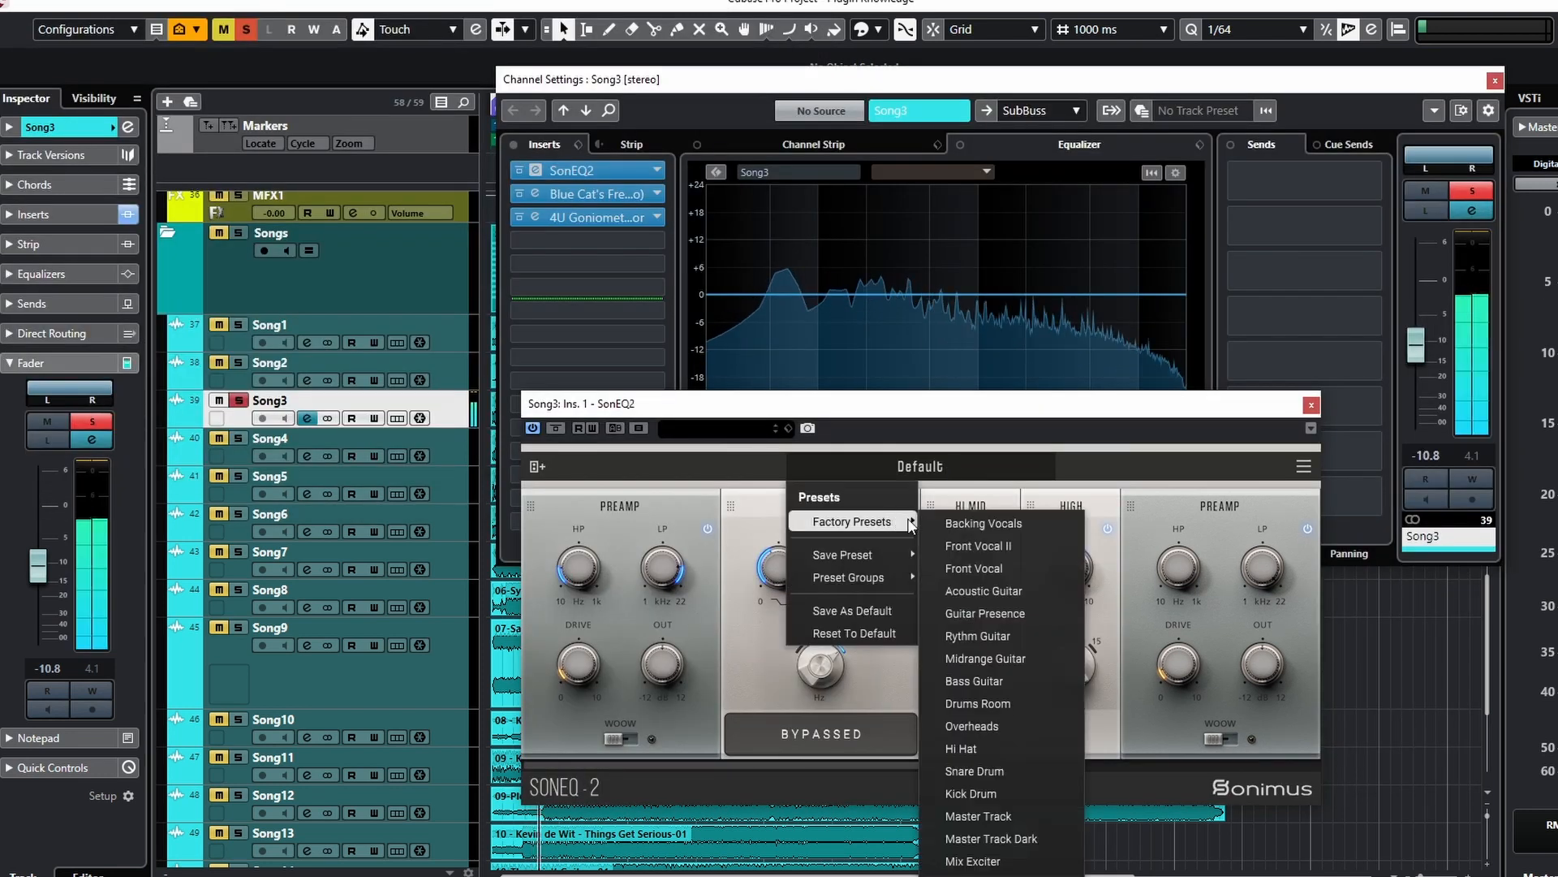
left_click(998, 860)
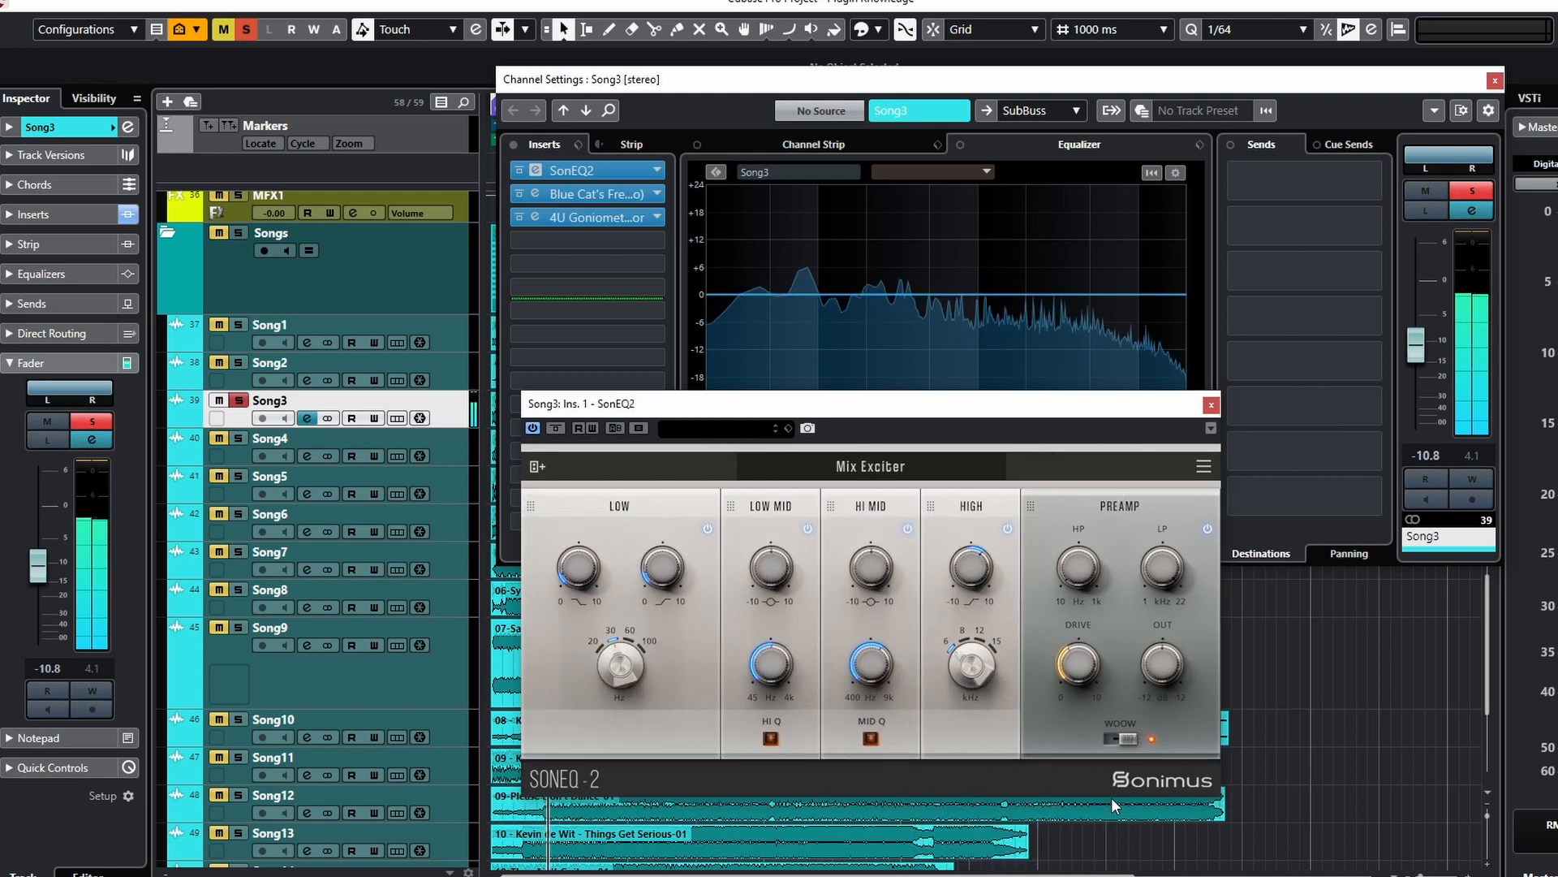
left_click_drag(933, 406, 966, 367)
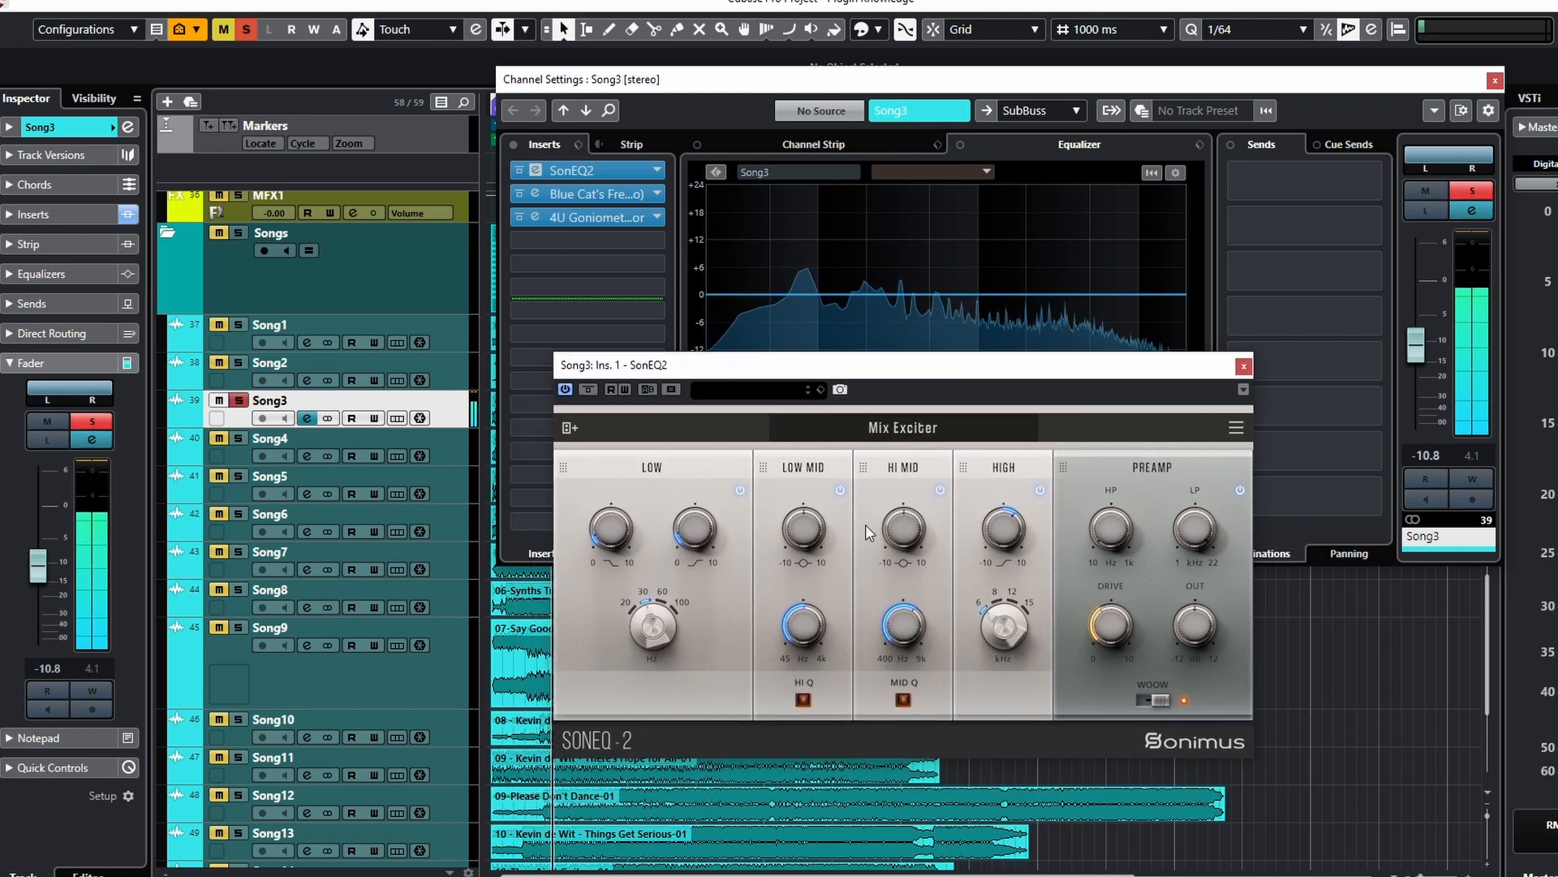
- Compare the Mix Exciter preset with the plug-in bypassed and active, and with the Preamp's WOOW off and on
left_click(586, 389)
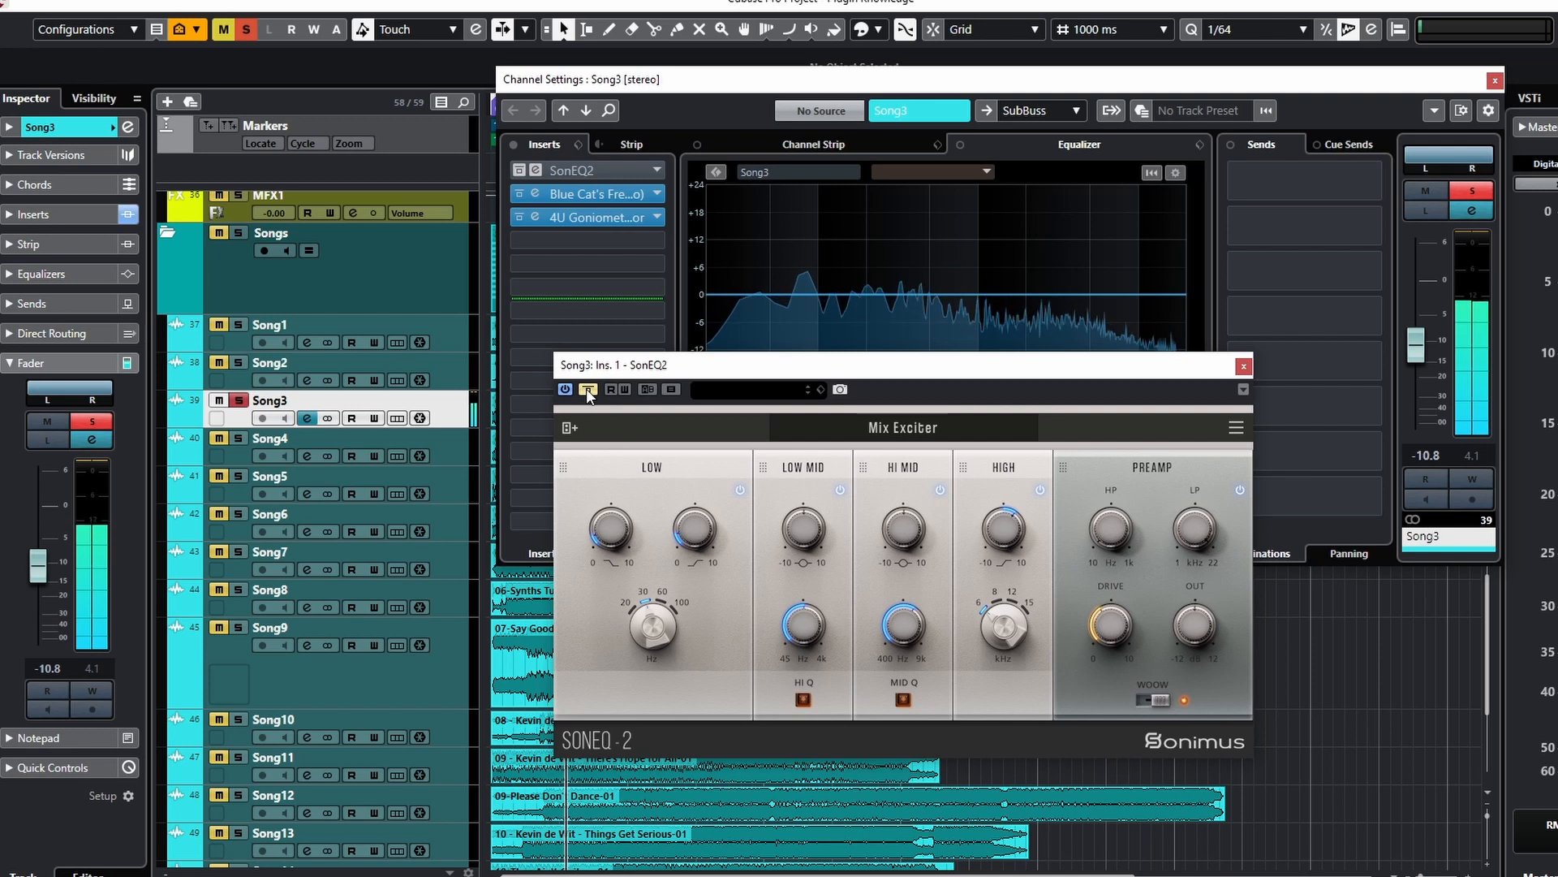
left_click(586, 389)
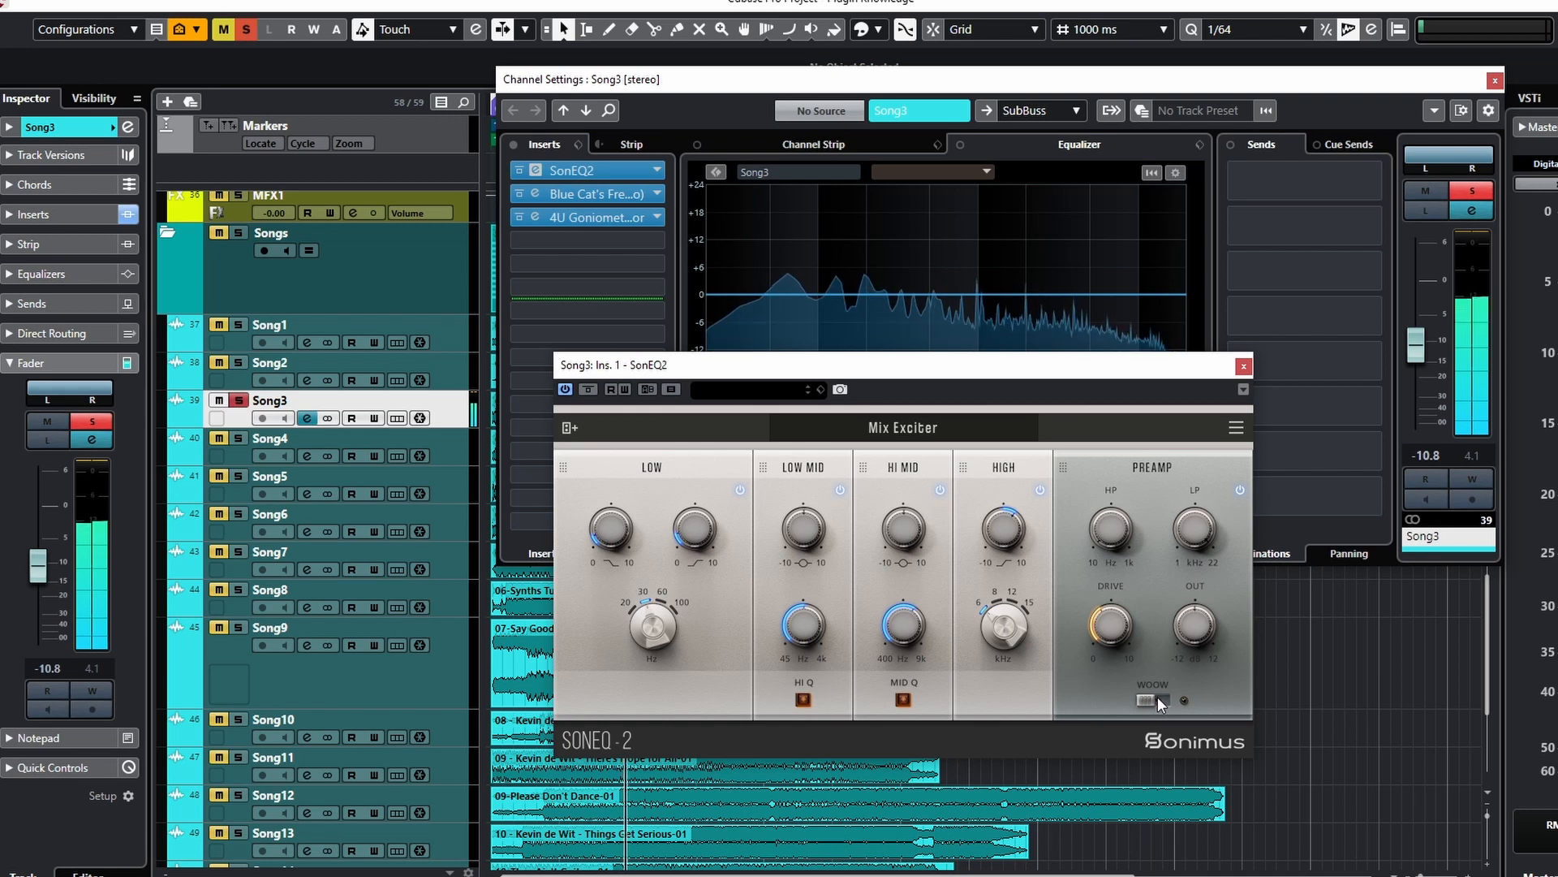
left_click(1157, 699)
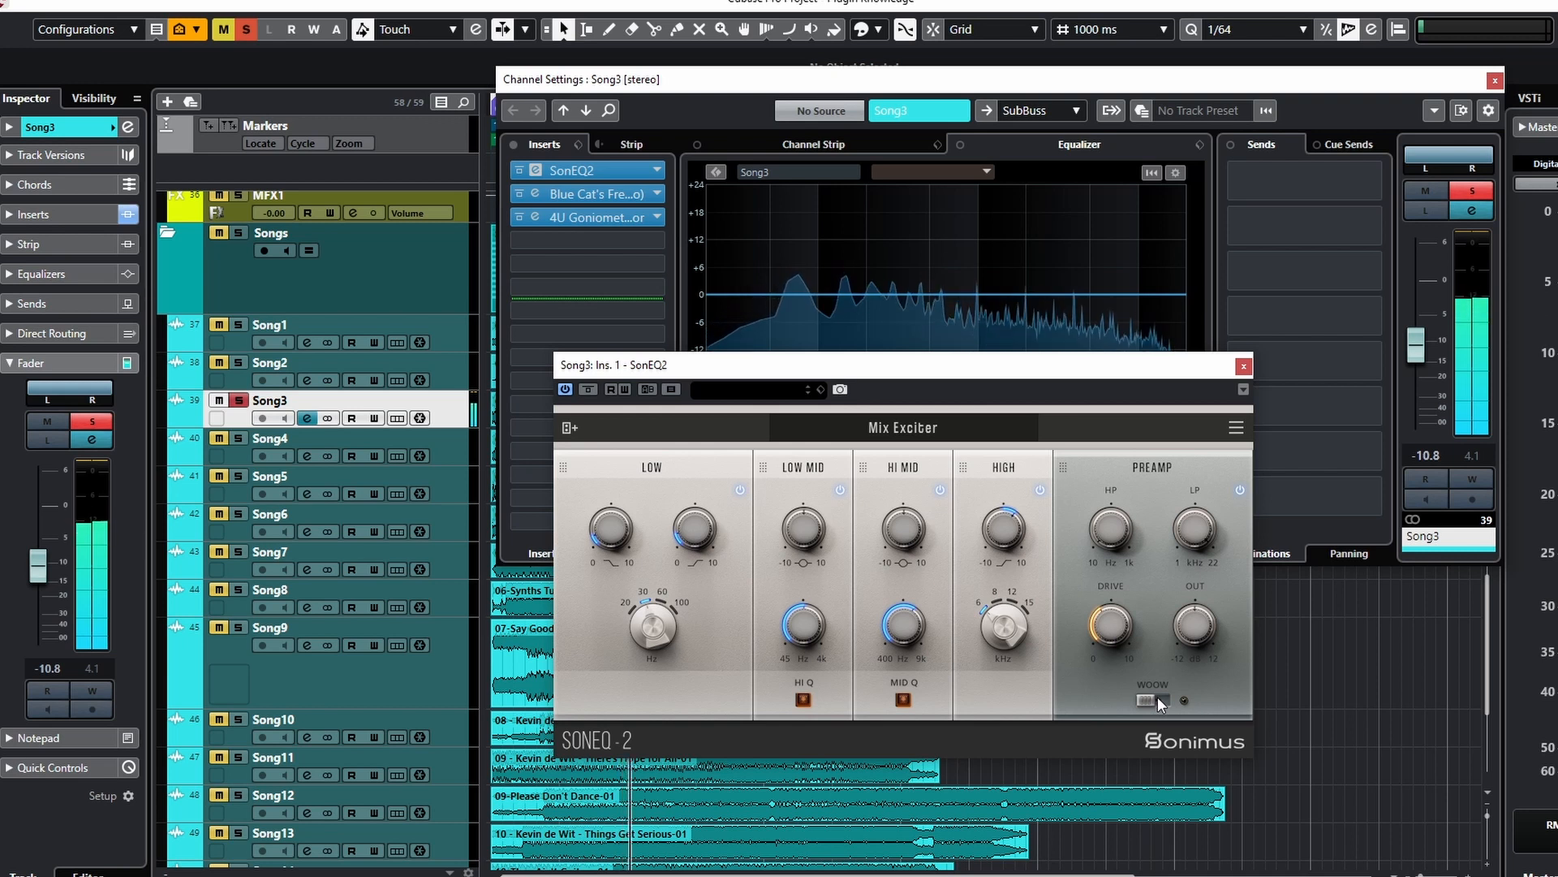
- Load the Master Track Dark factory preset in SonEQ2
left_click_drag(1073, 371, 1070, 449)
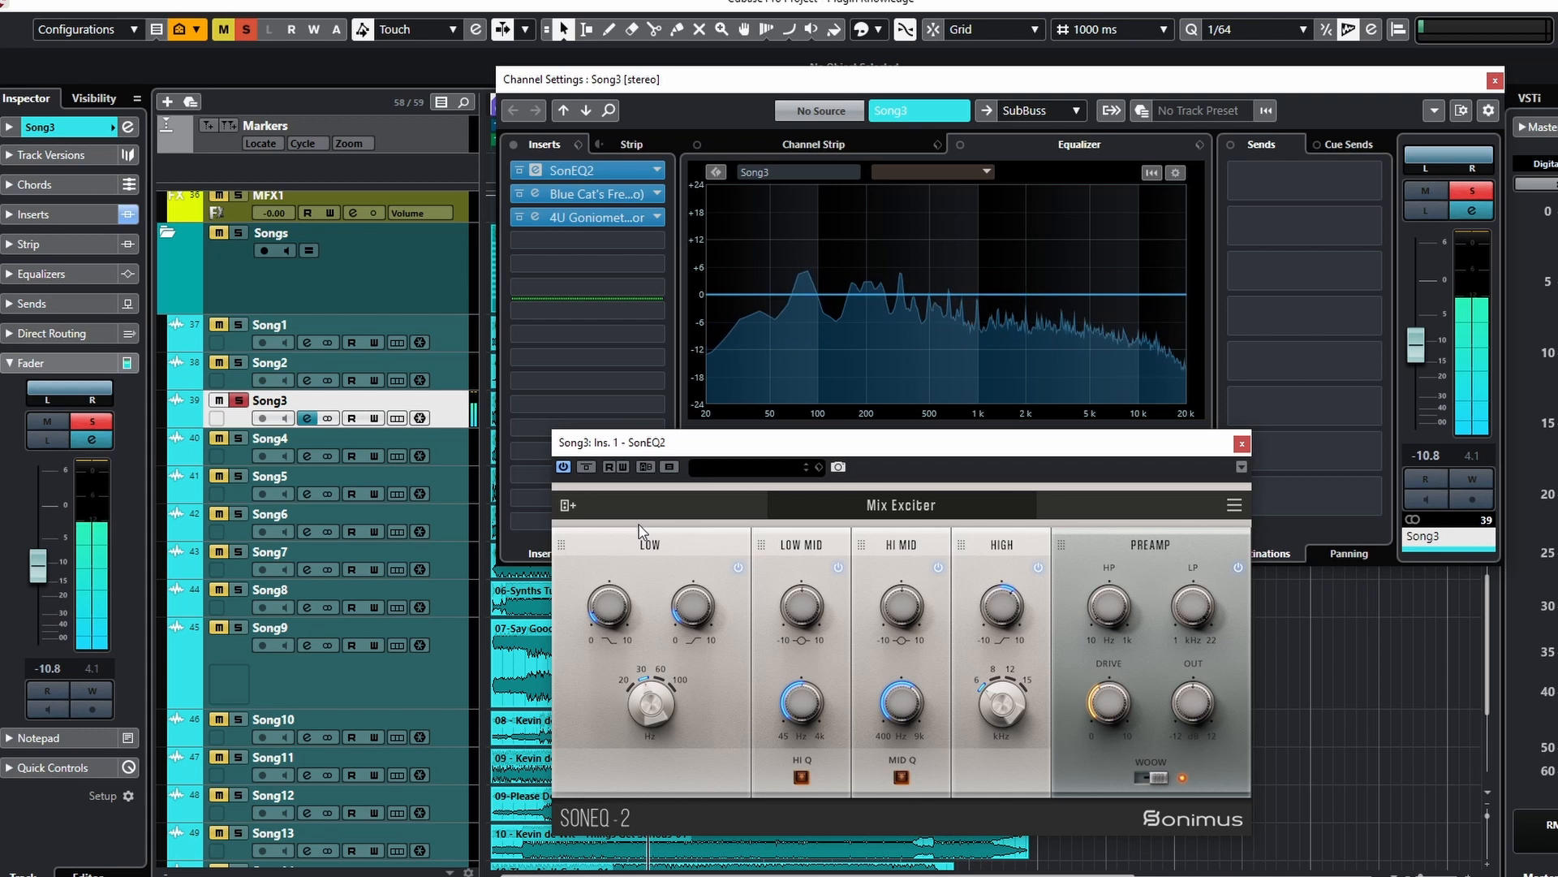
left_click(923, 510)
mouse_move(836, 560)
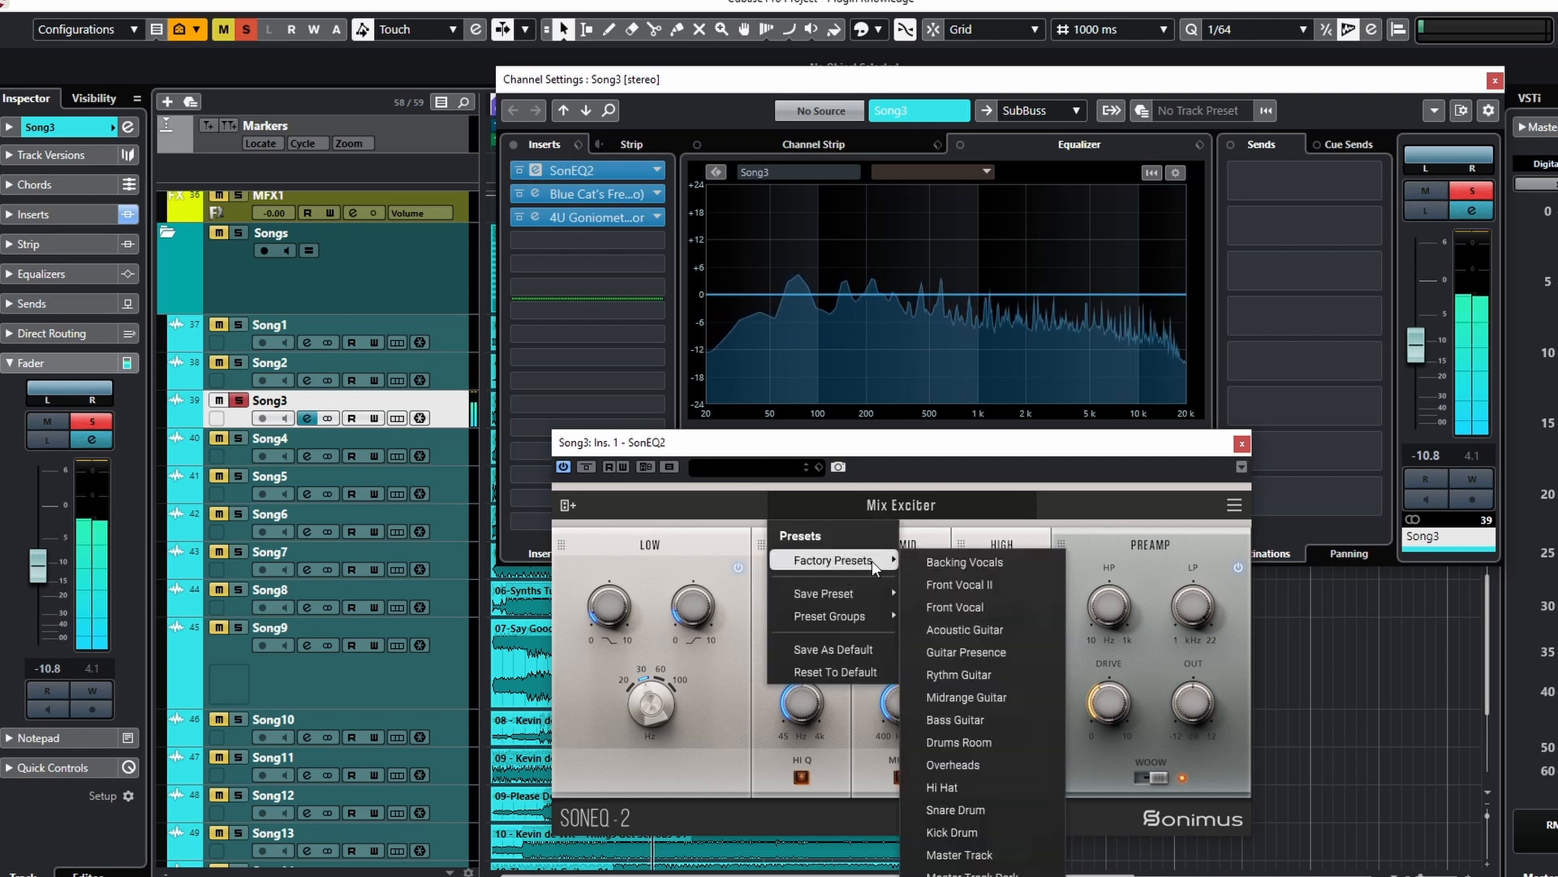
left_click(974, 874)
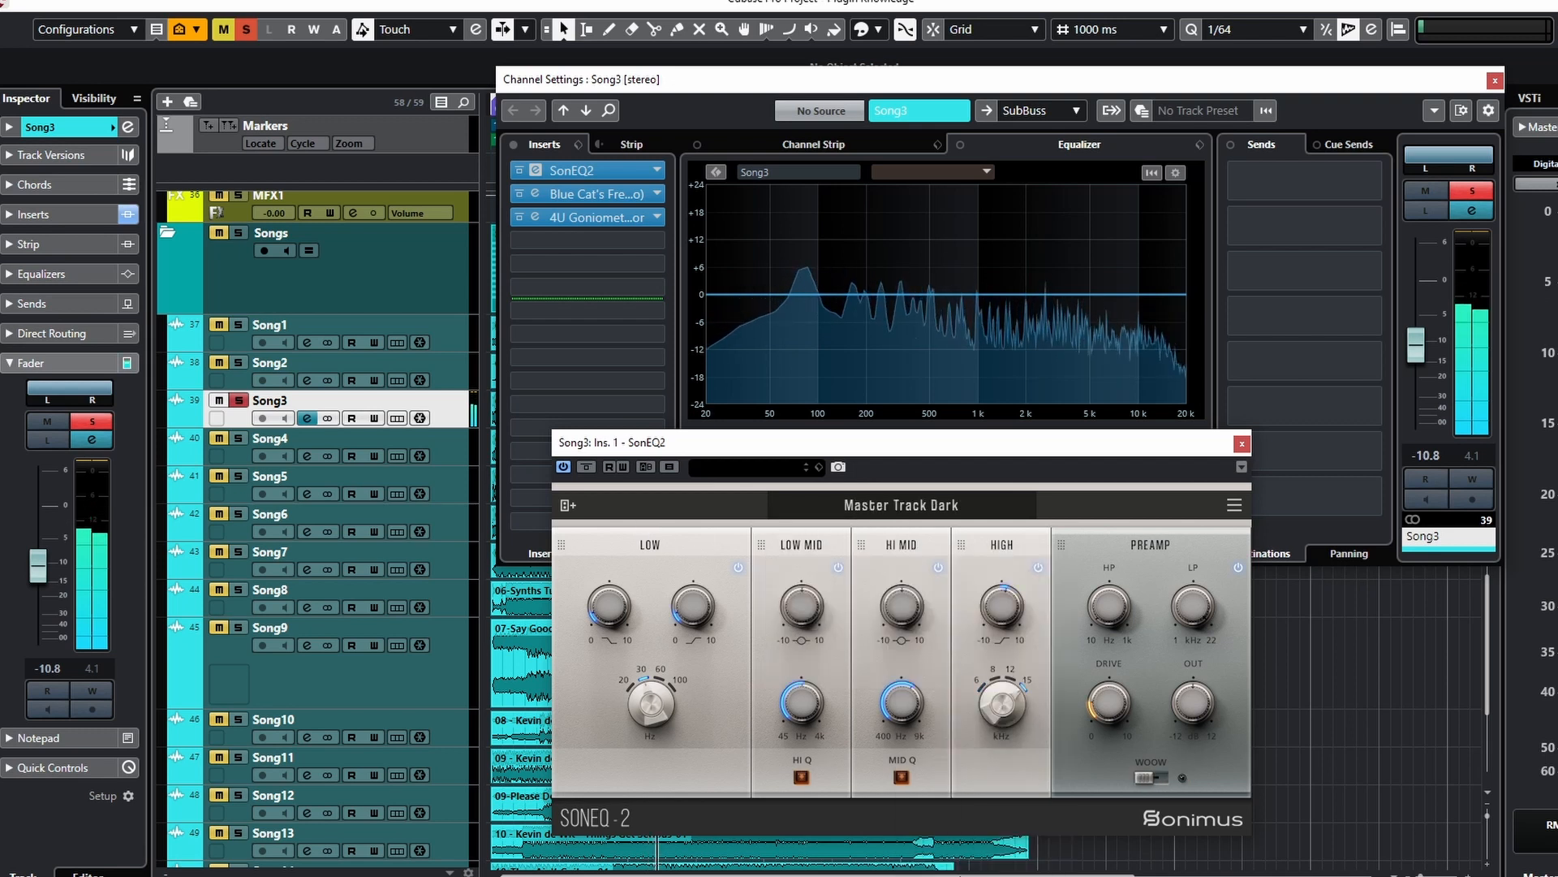
left_click_drag(1035, 452, 1032, 385)
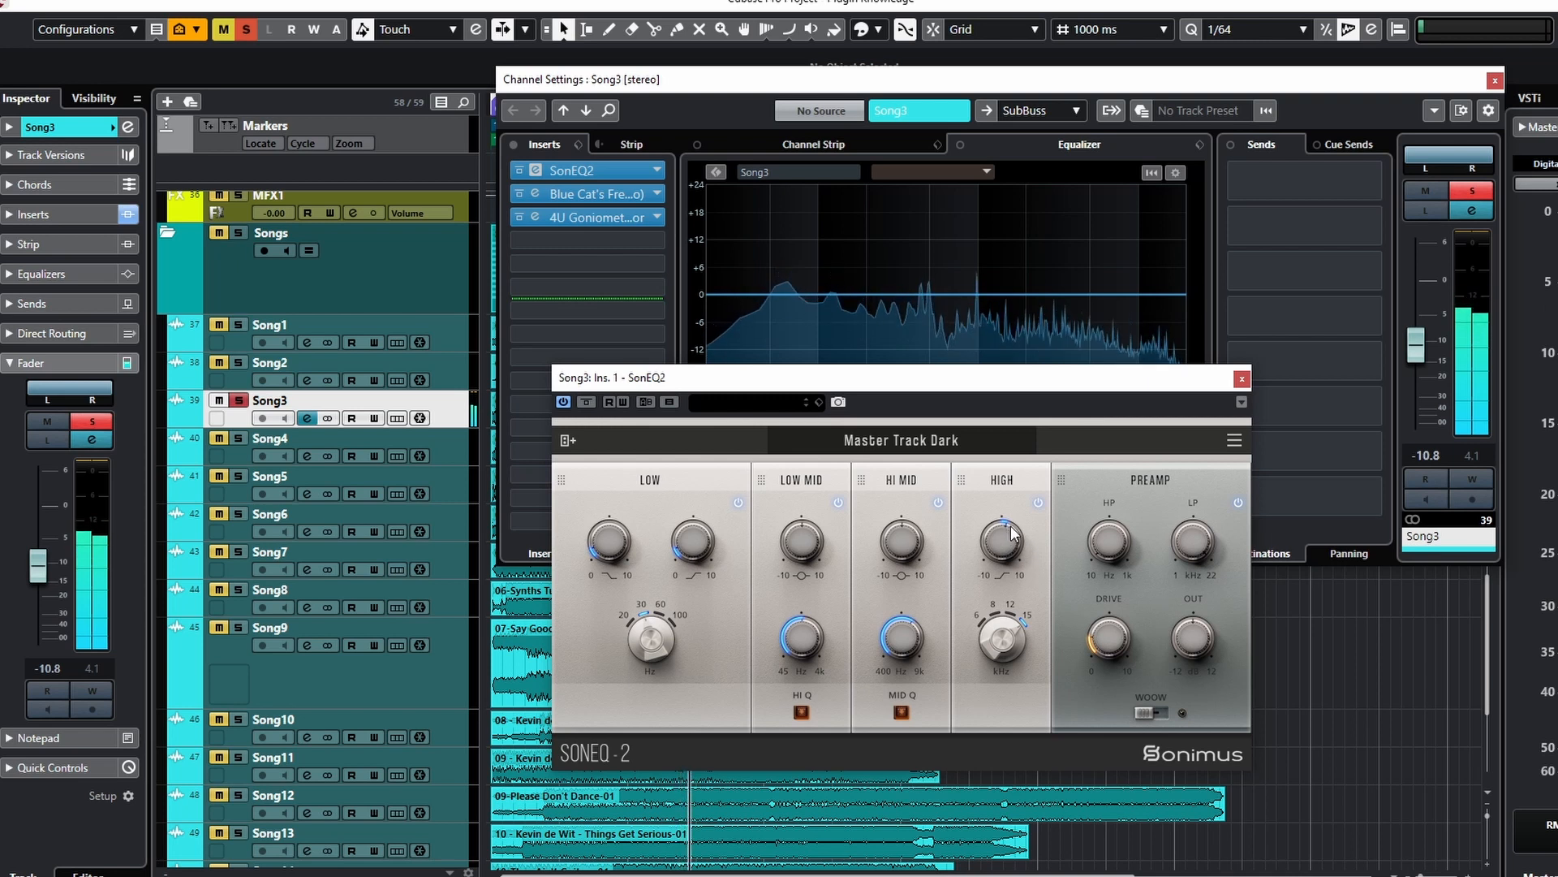
- Load the Master Track factory preset on Song3 and compare the plug-in bypassed and active
left_click(922, 439)
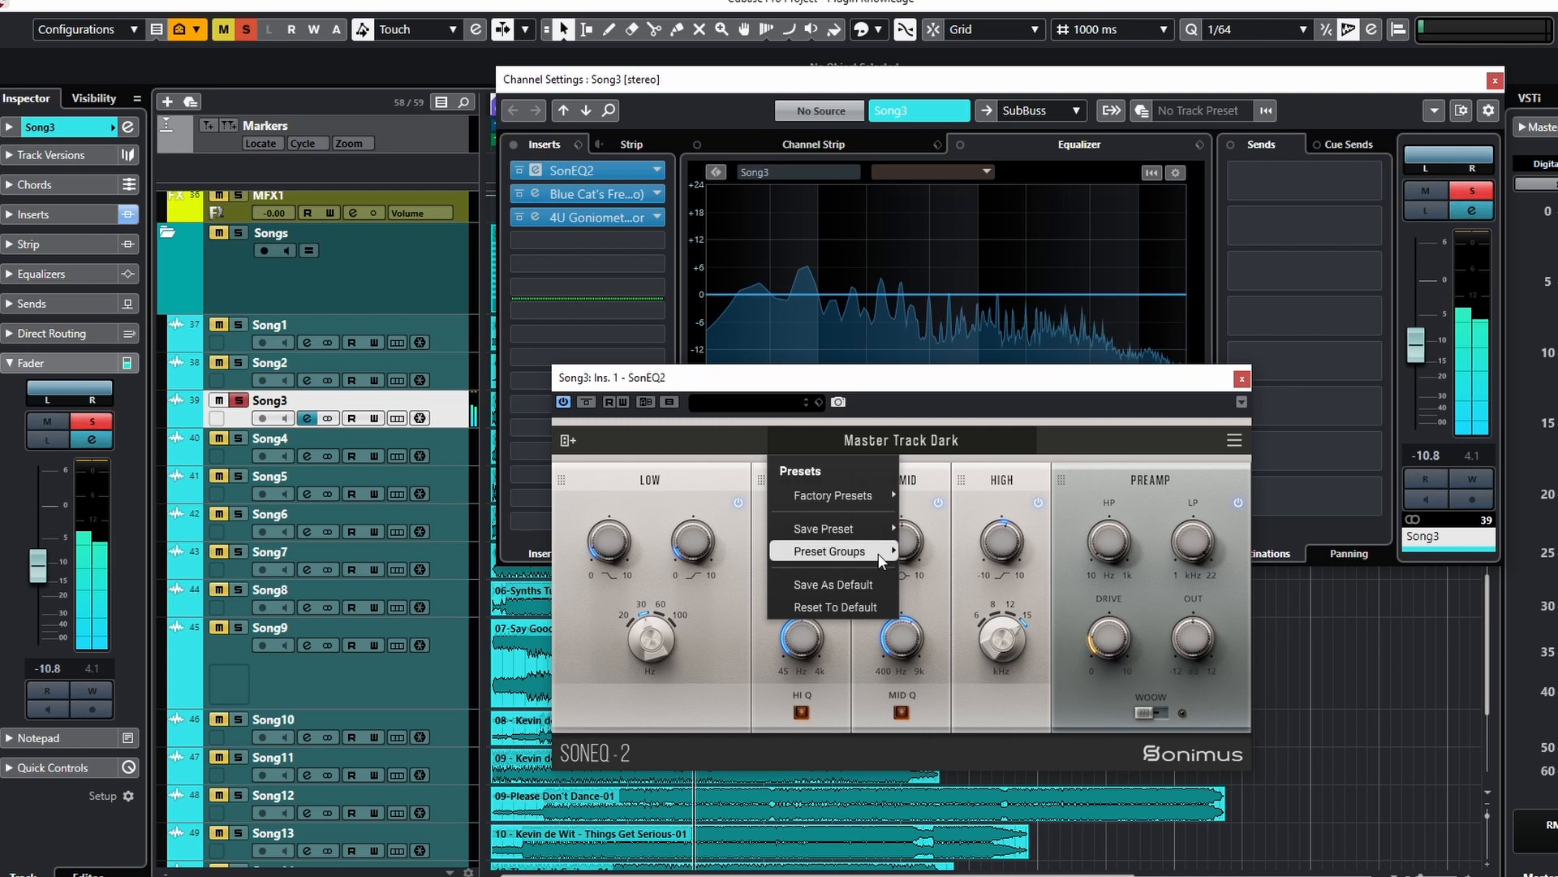
mouse_move(867, 499)
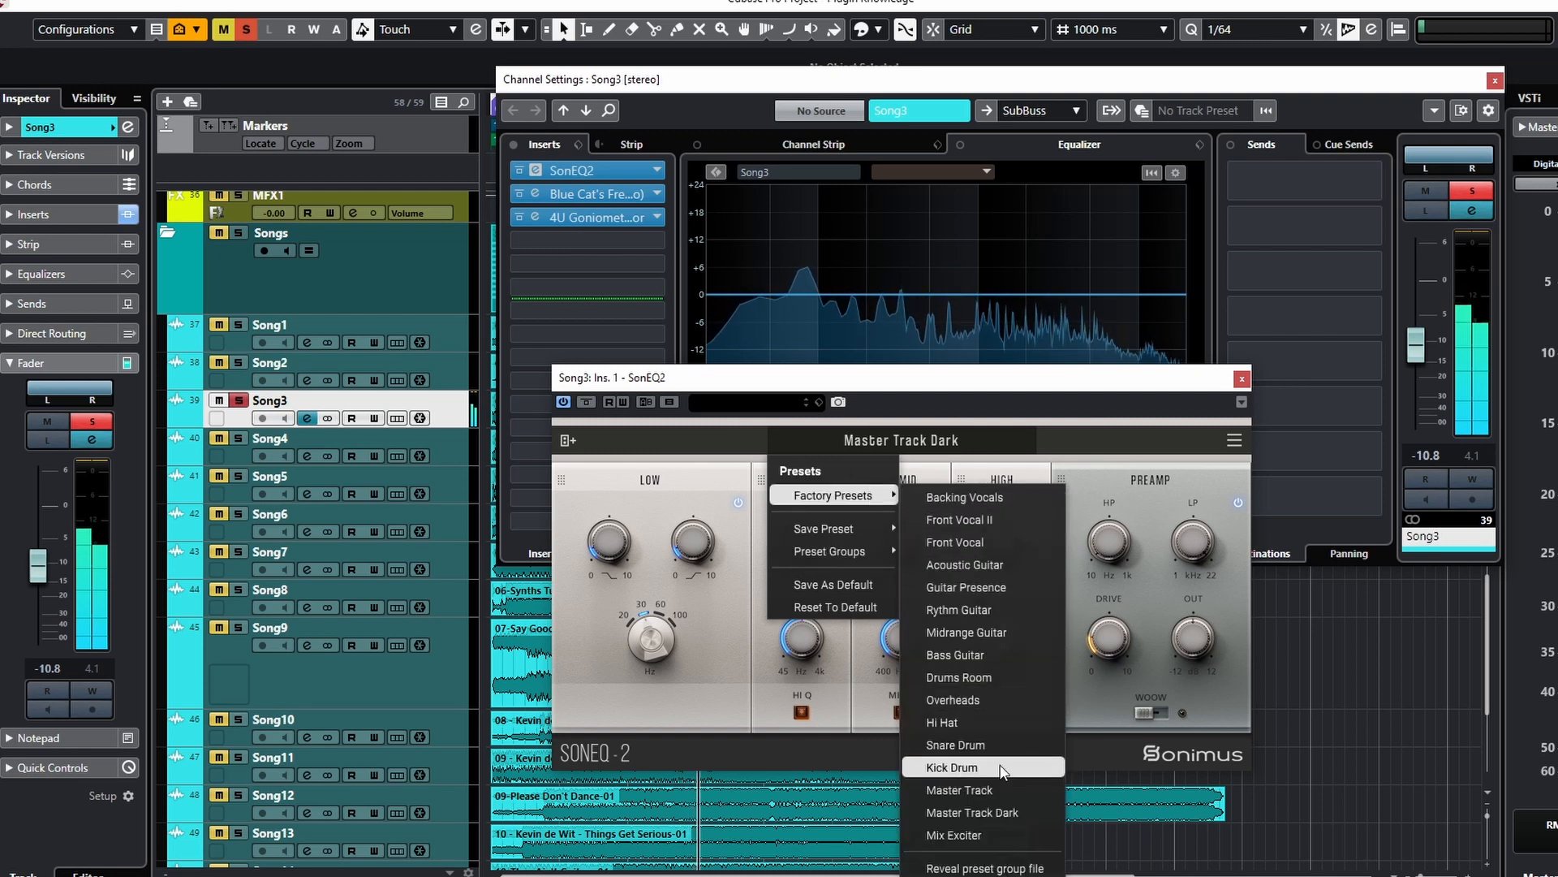
left_click(982, 790)
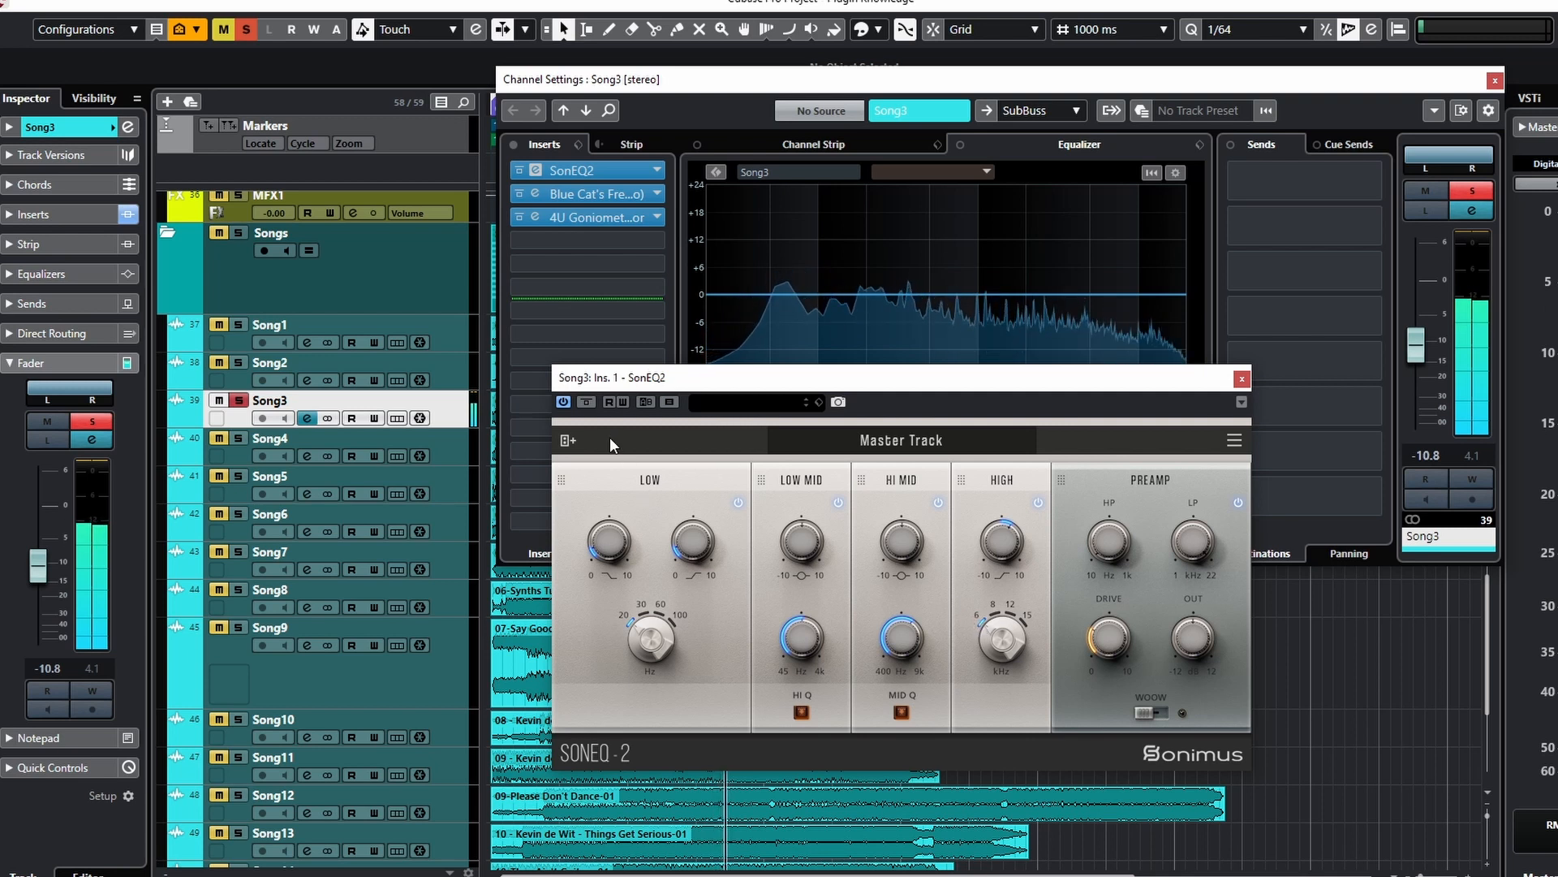
left_click(585, 401)
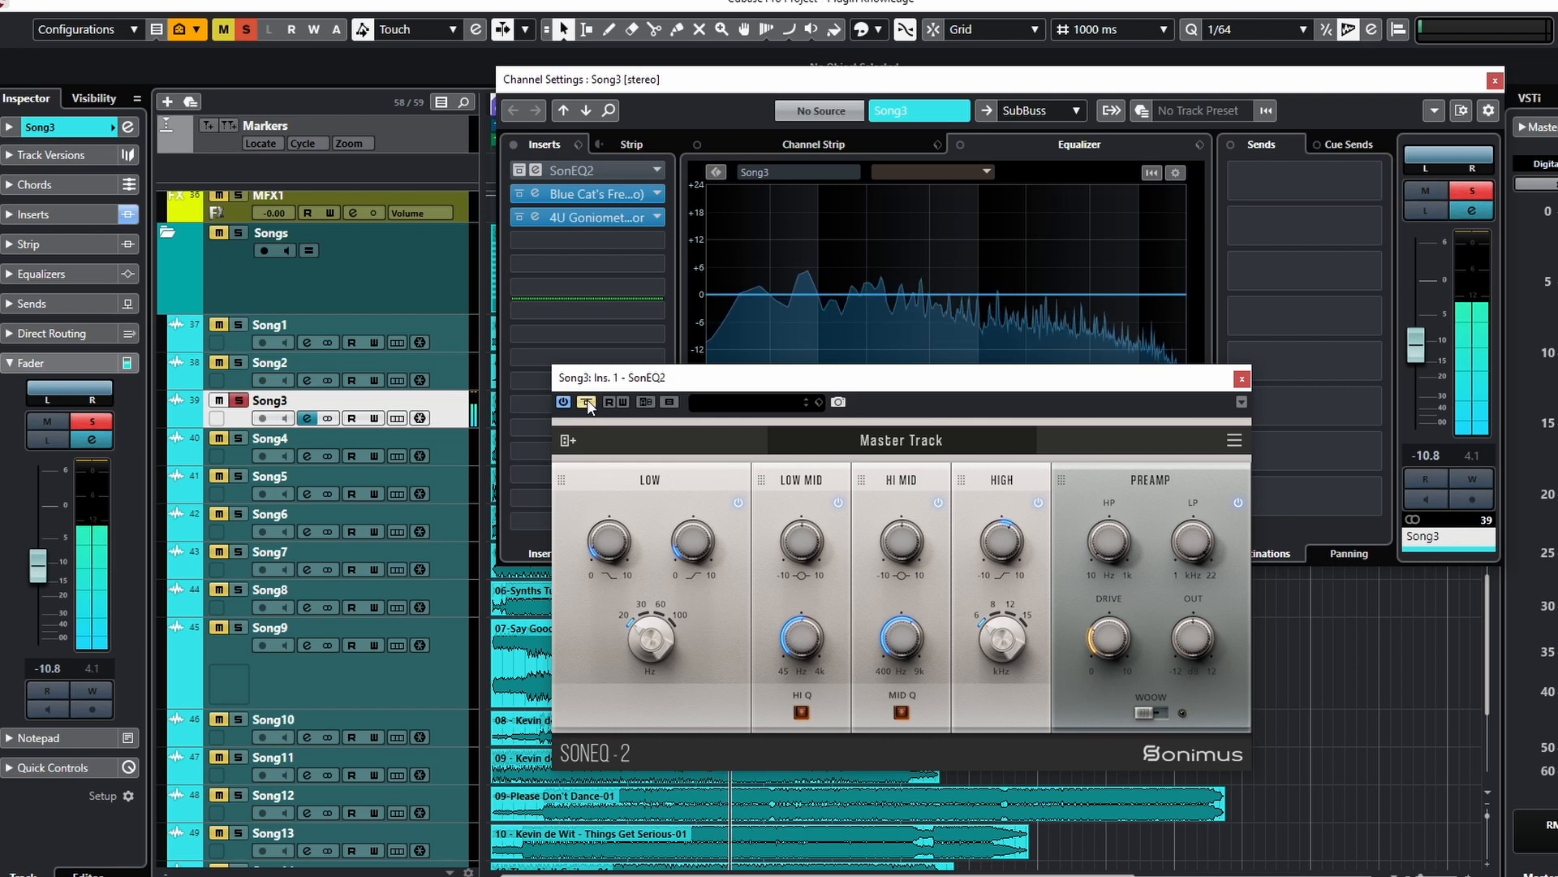
left_click(587, 399)
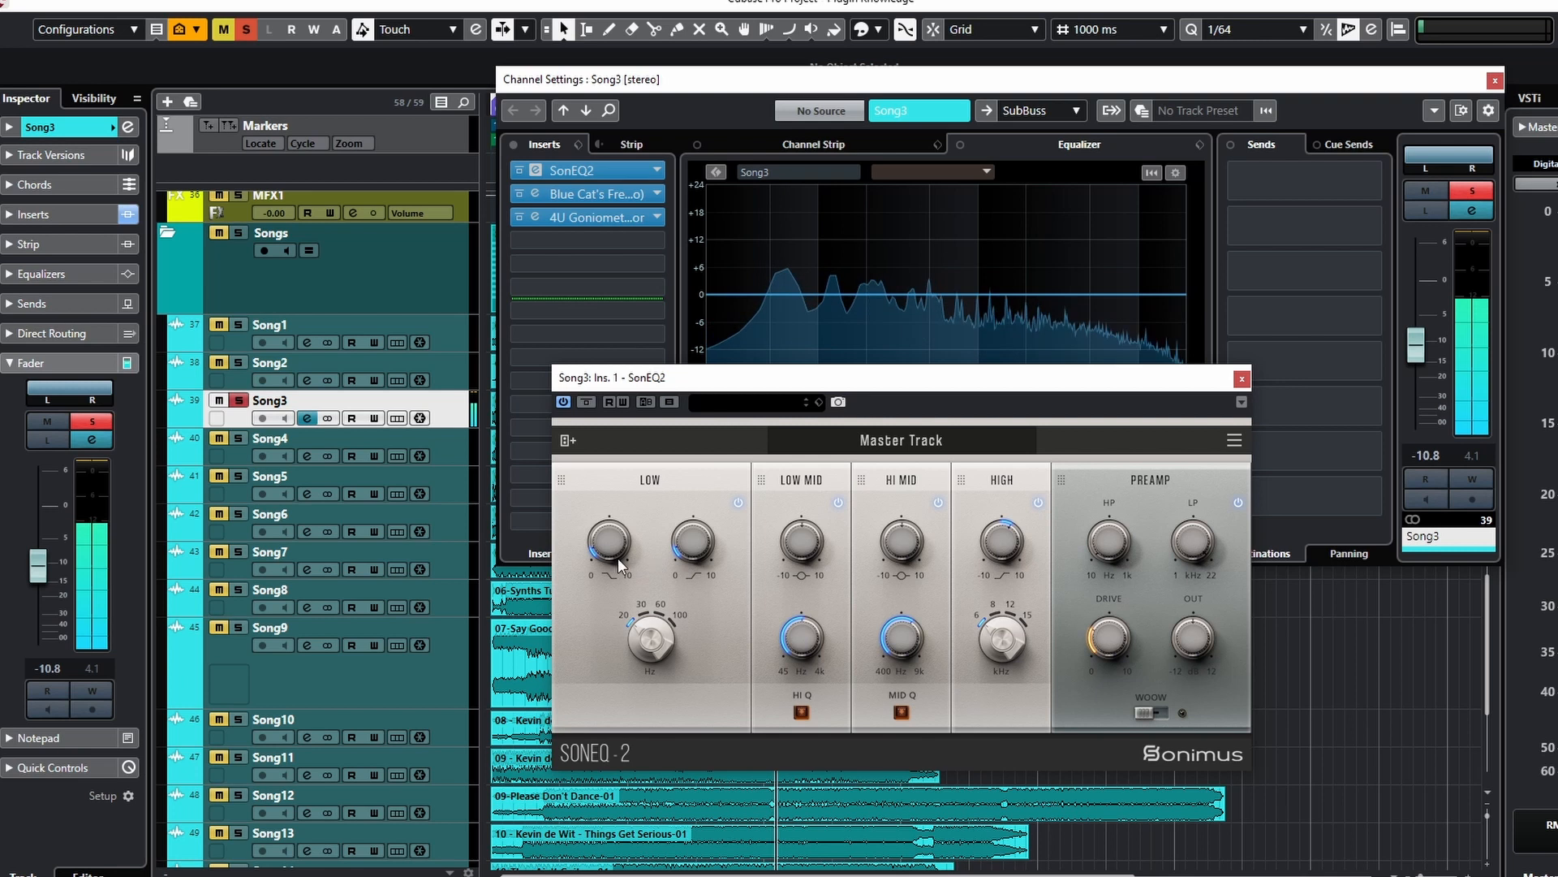
left_click(885, 439)
mouse_move(885, 496)
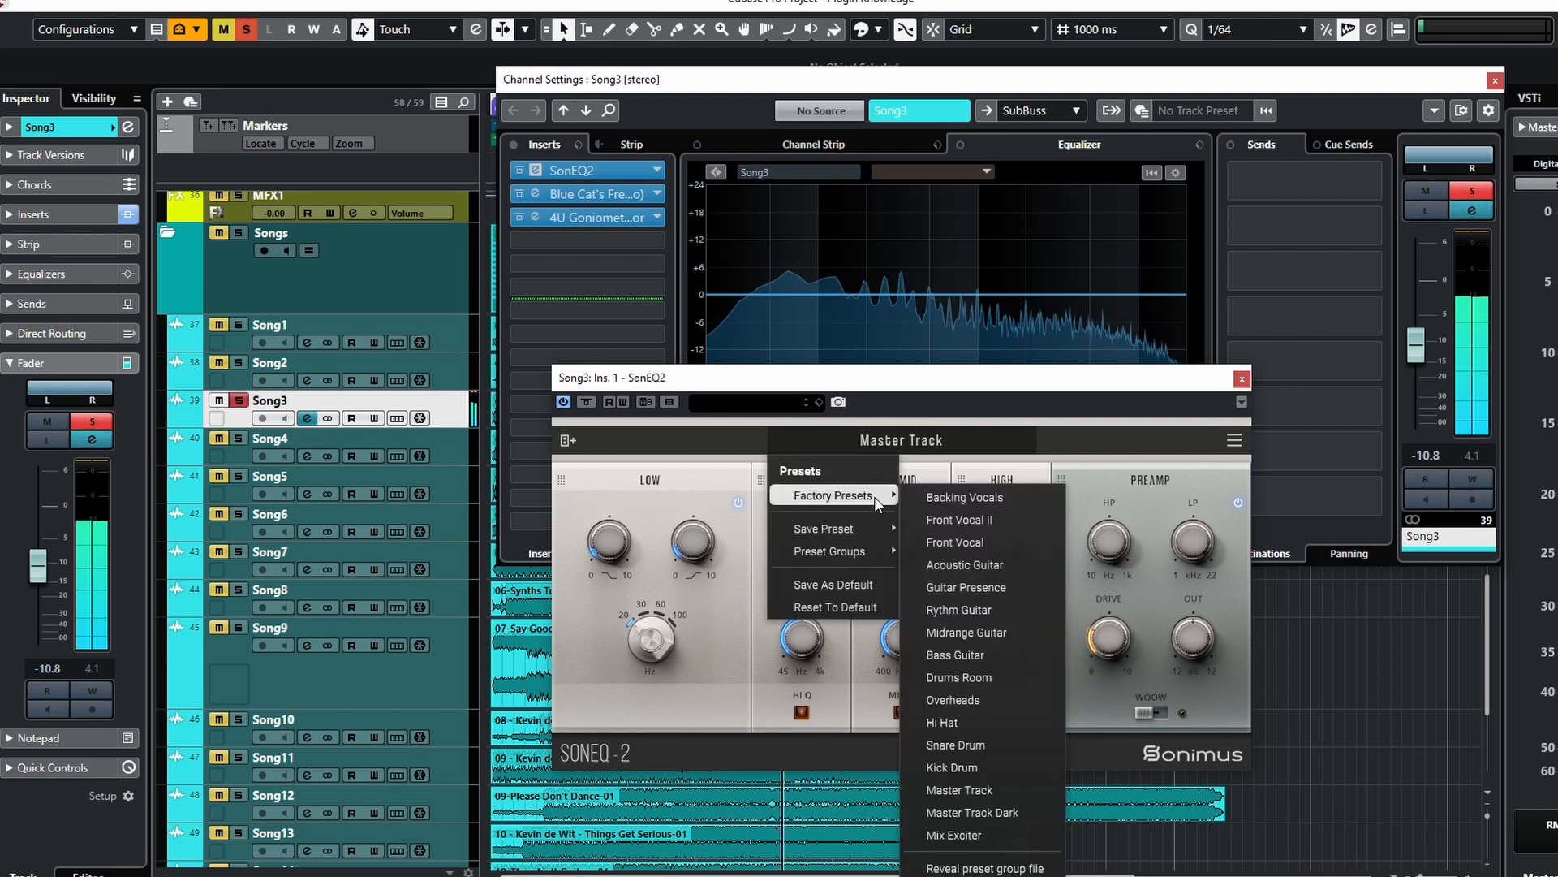
left_click(988, 767)
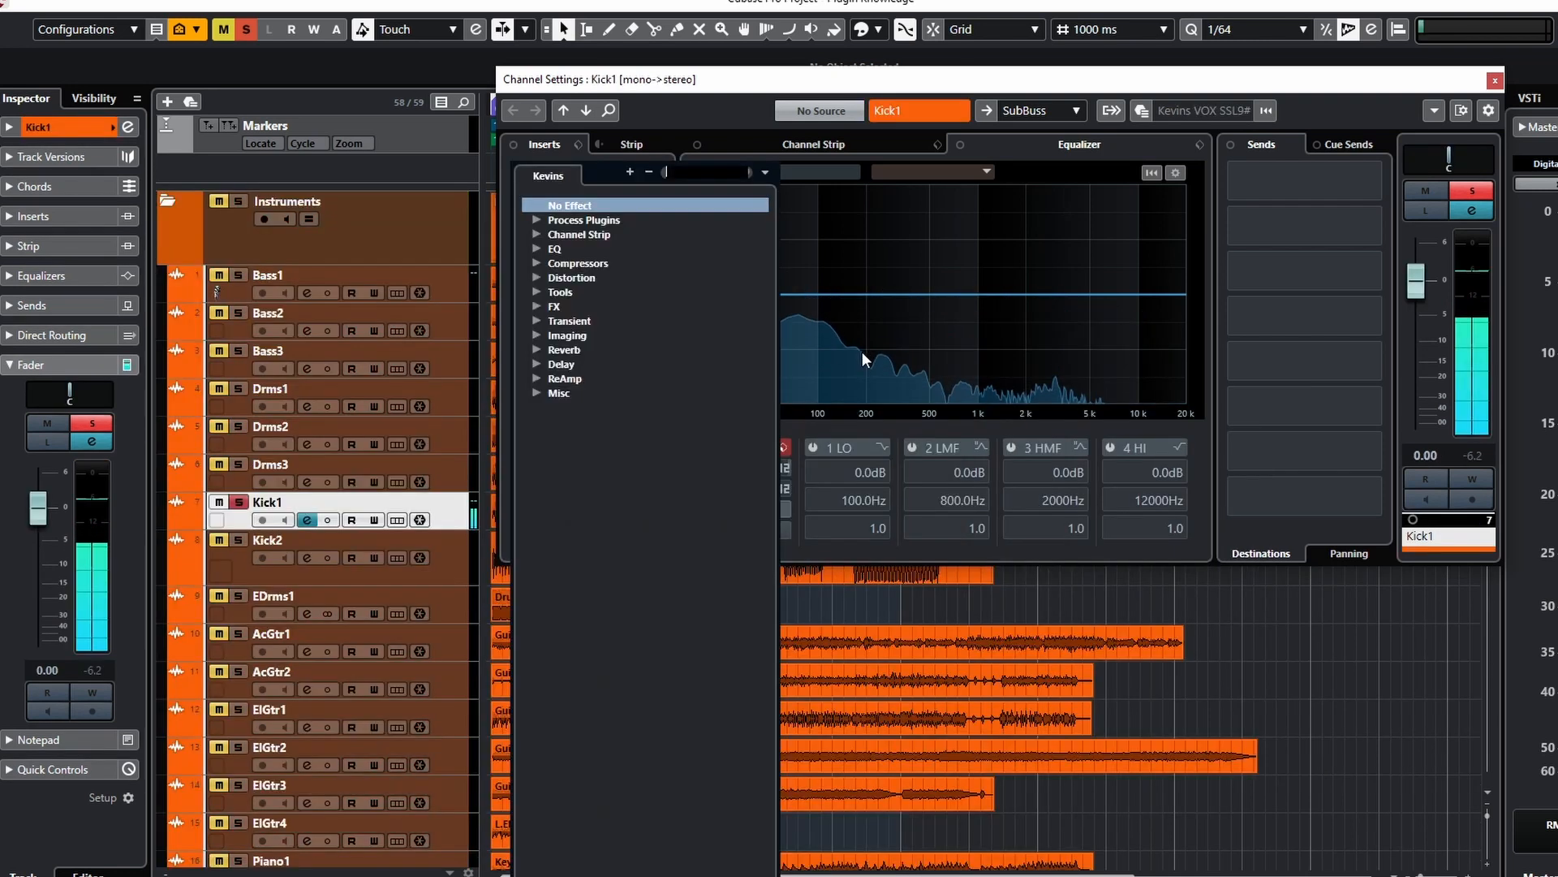
- Insert SonEQ2 on the Kick1 track and load the Kick Drum factory preset
type("son")
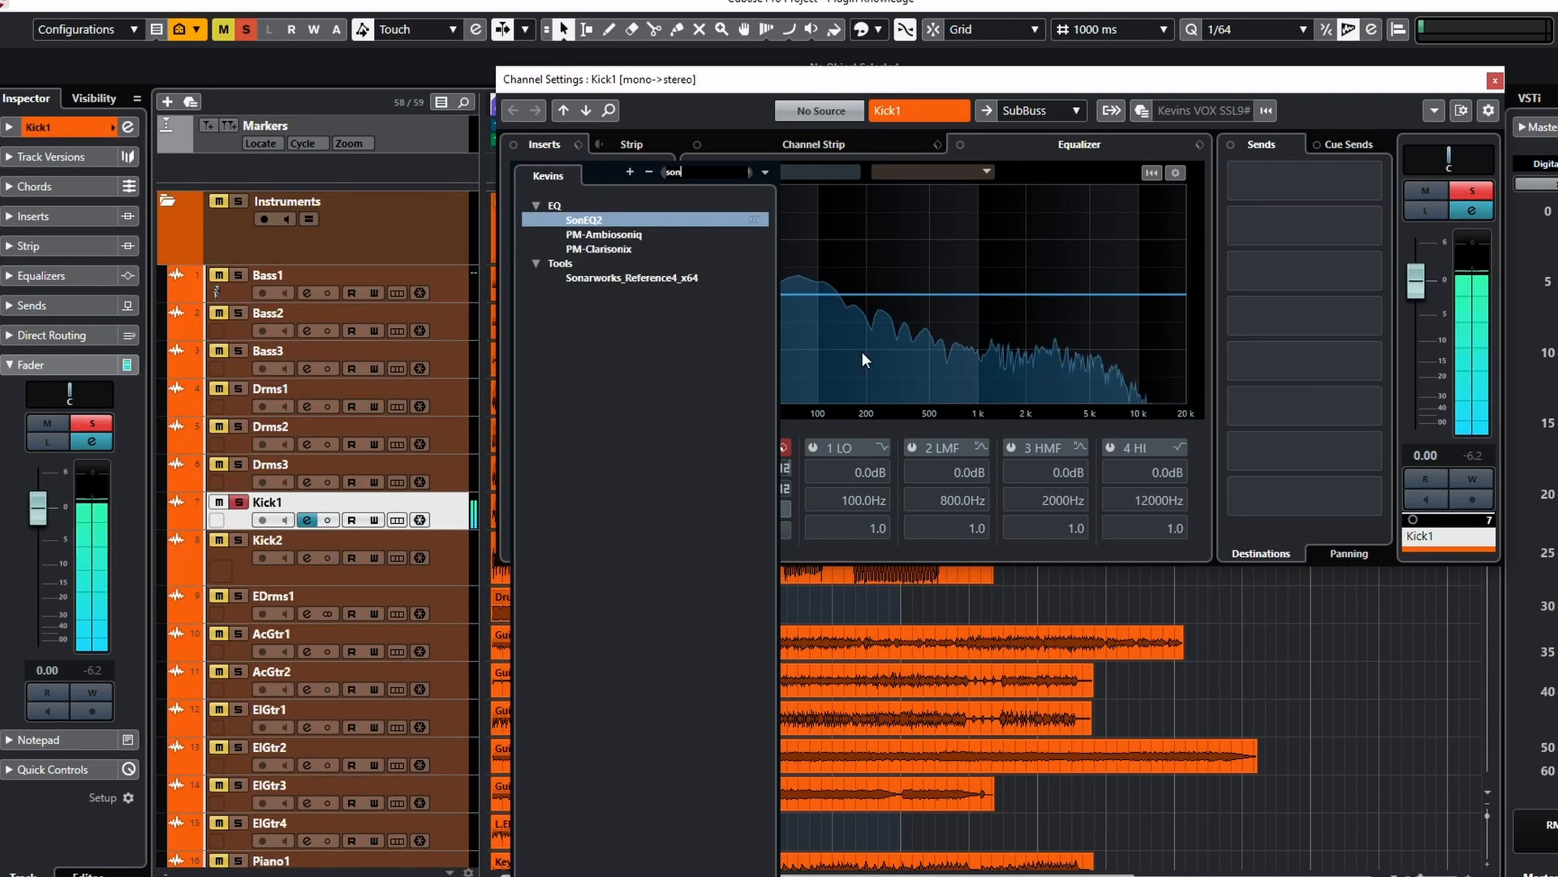
key("Return")
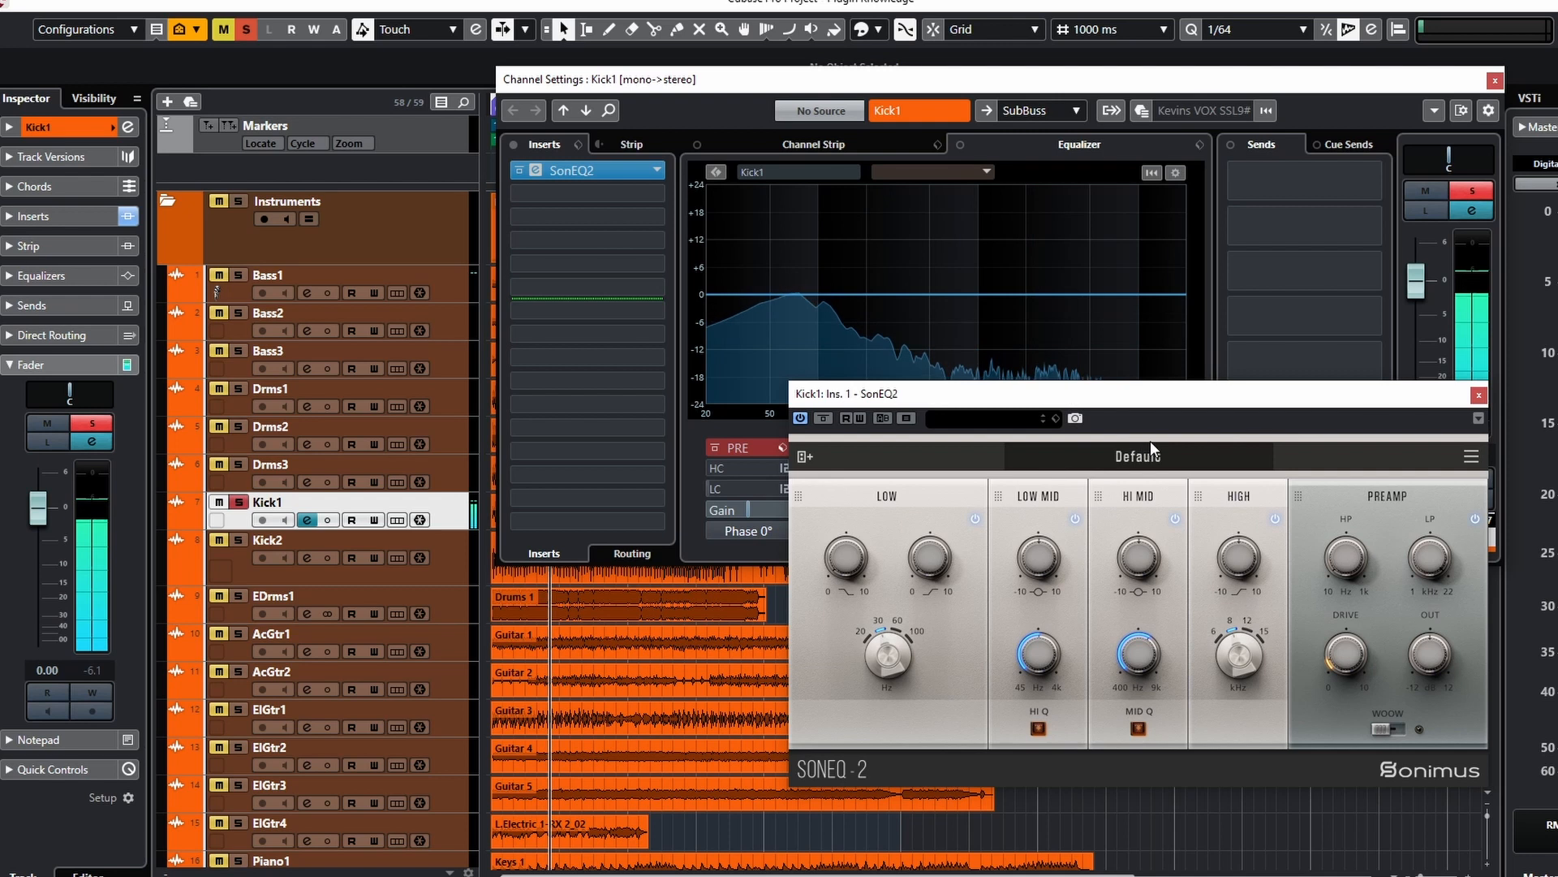
left_click(1138, 457)
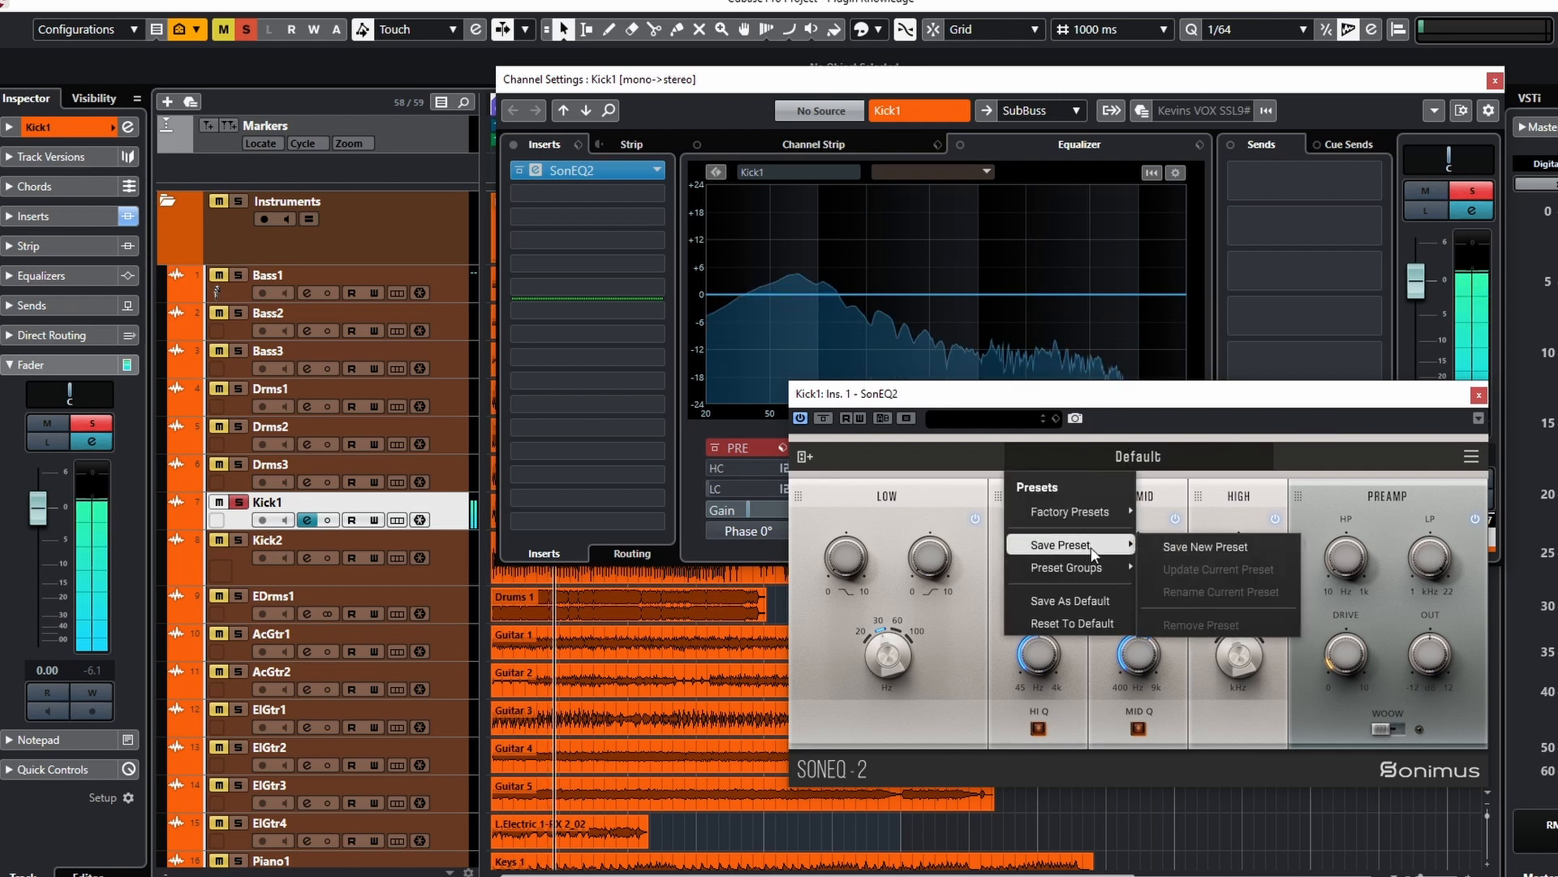
mouse_move(1088, 513)
left_click(1173, 782)
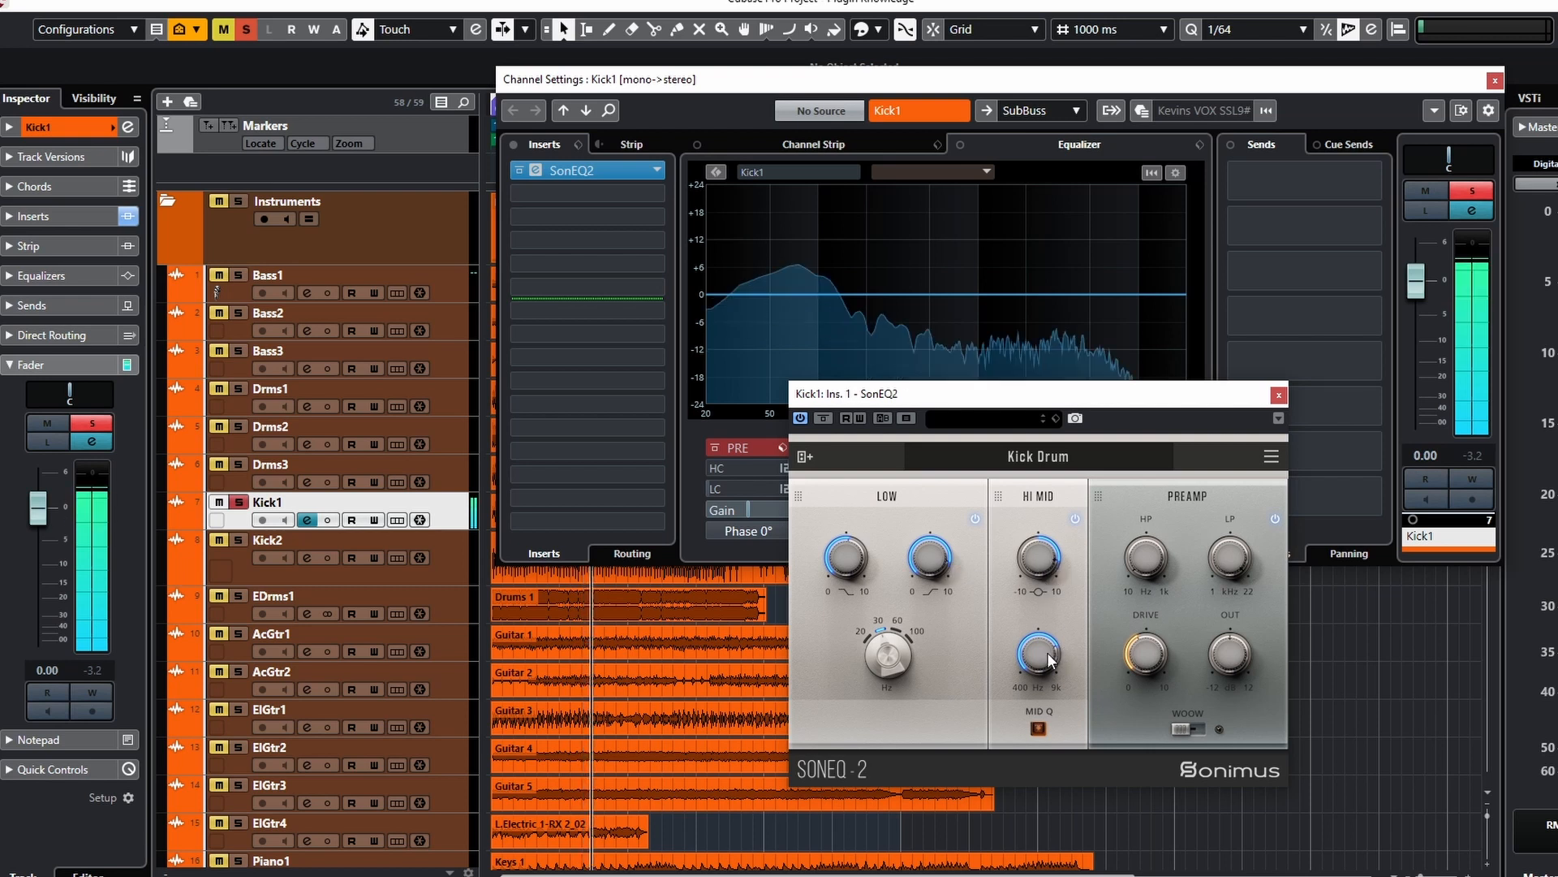
- Reposition the plug-in window to uncover the spectrum, and compare the kick with the Low module bypassed and active
mouse_move(1047, 656)
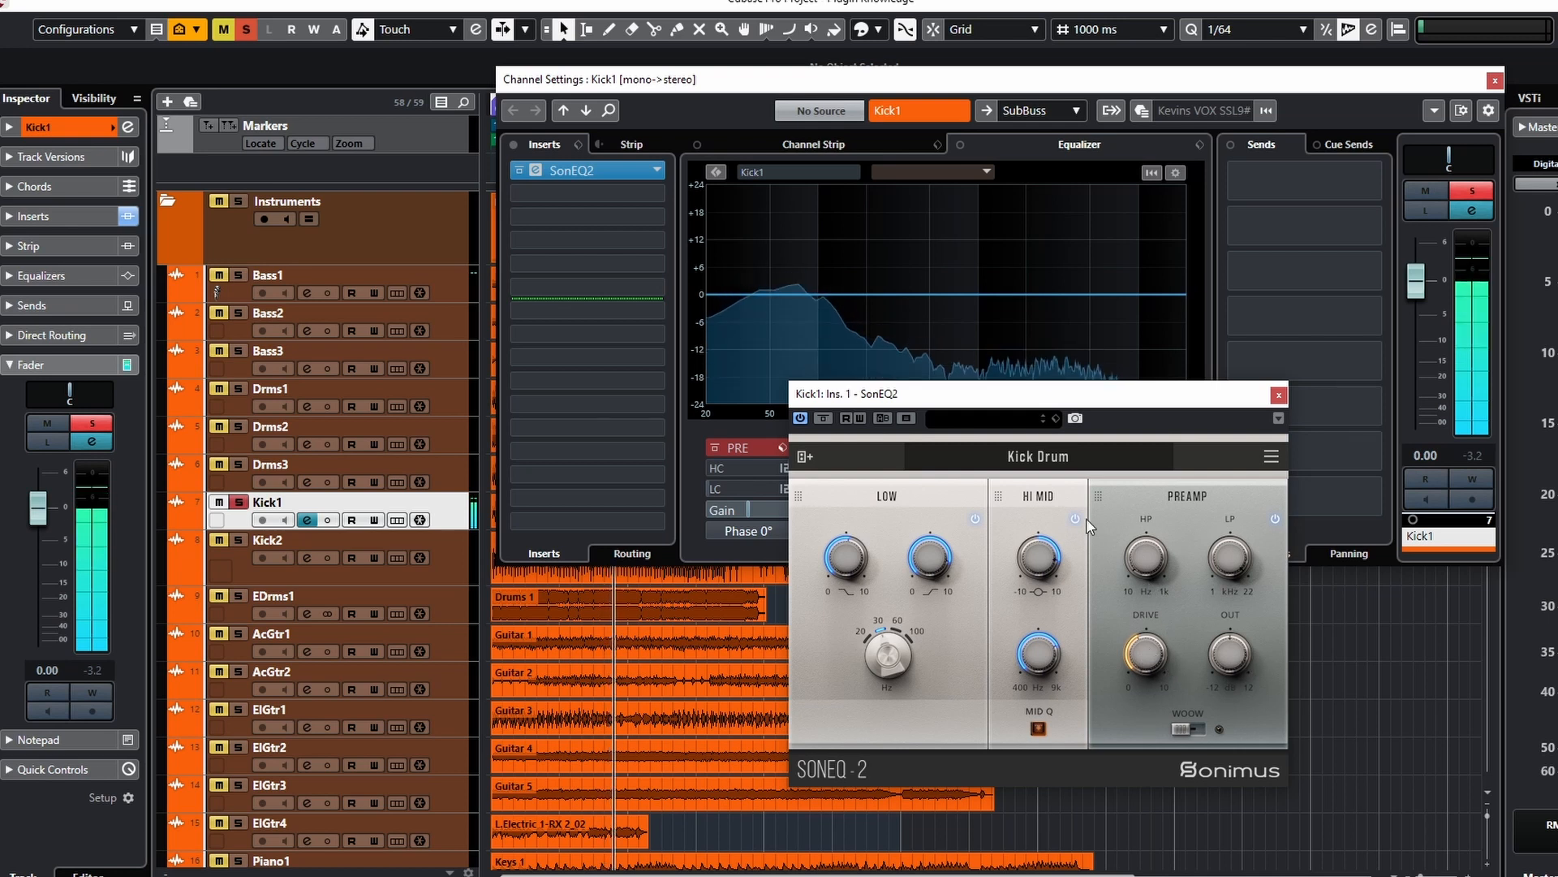
left_click_drag(1079, 399, 1018, 474)
left_click(1016, 596)
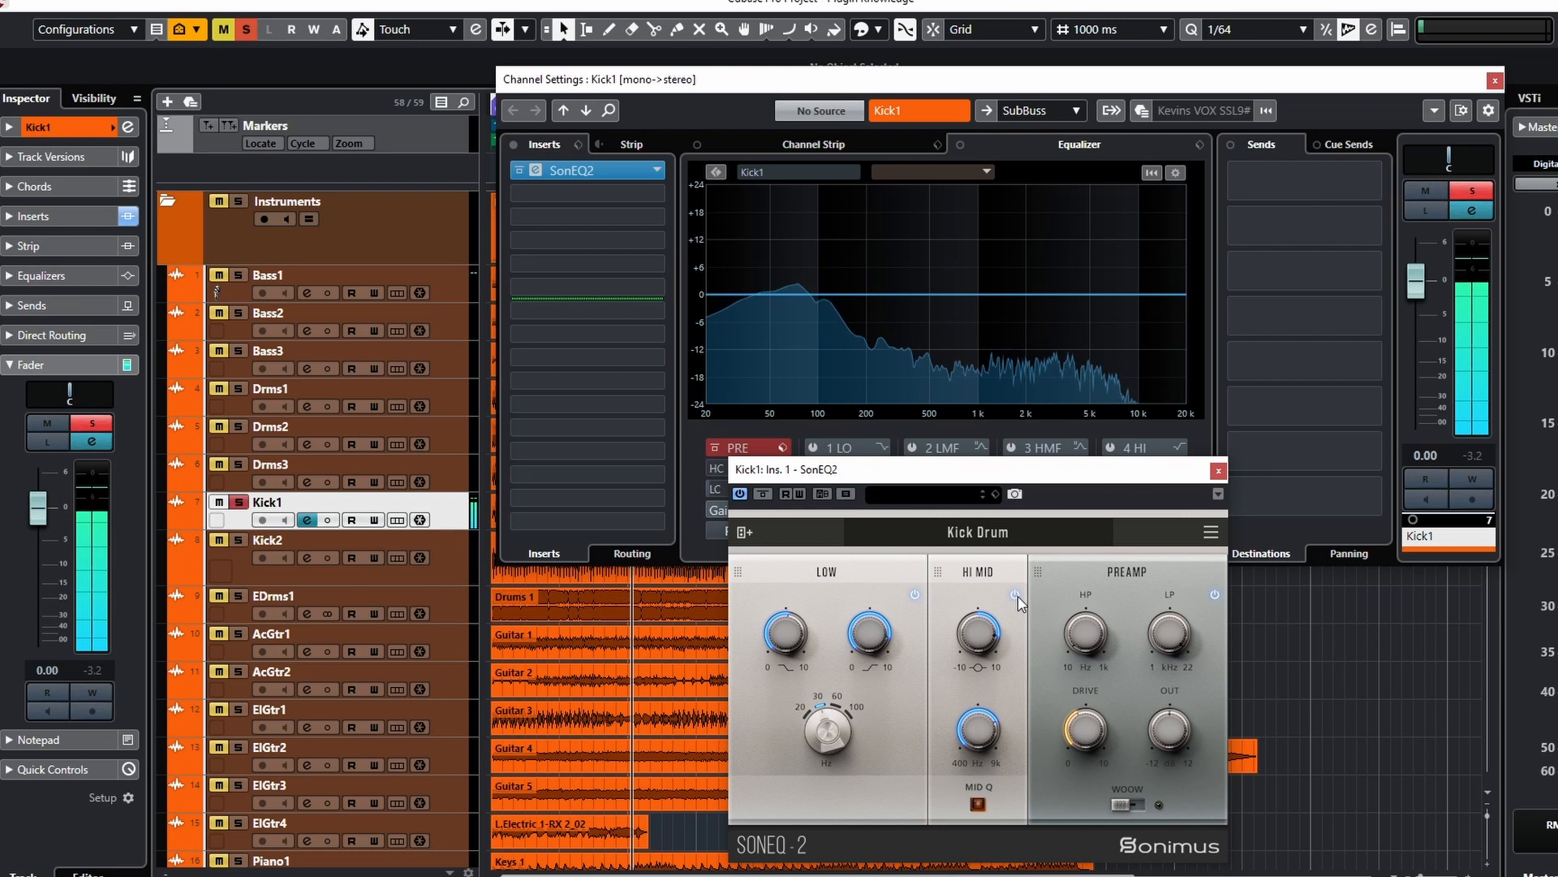
left_click(915, 595)
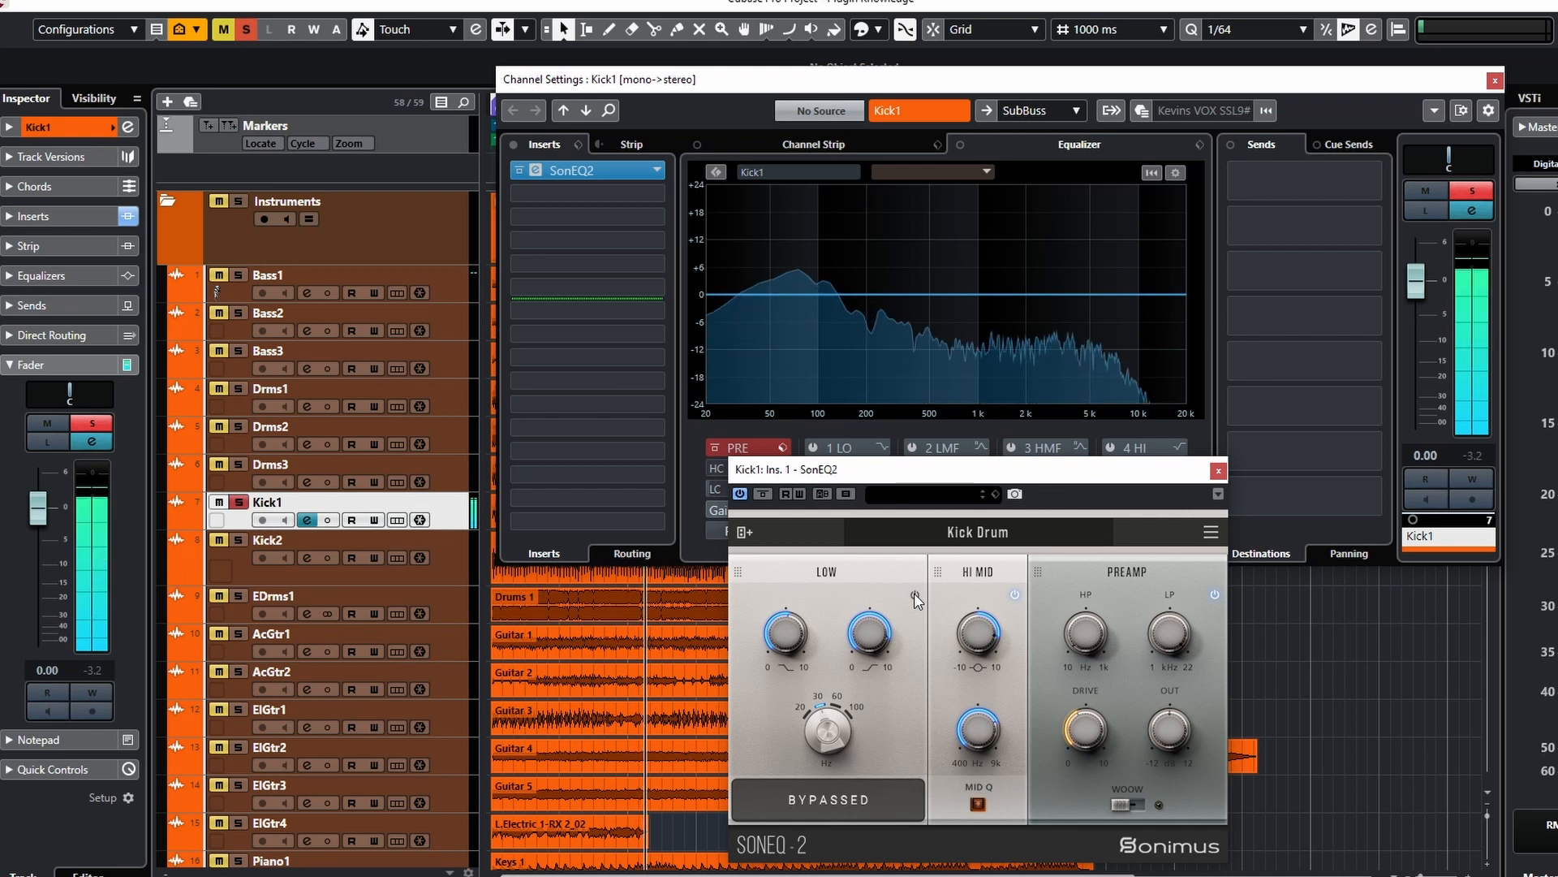
left_click(914, 595)
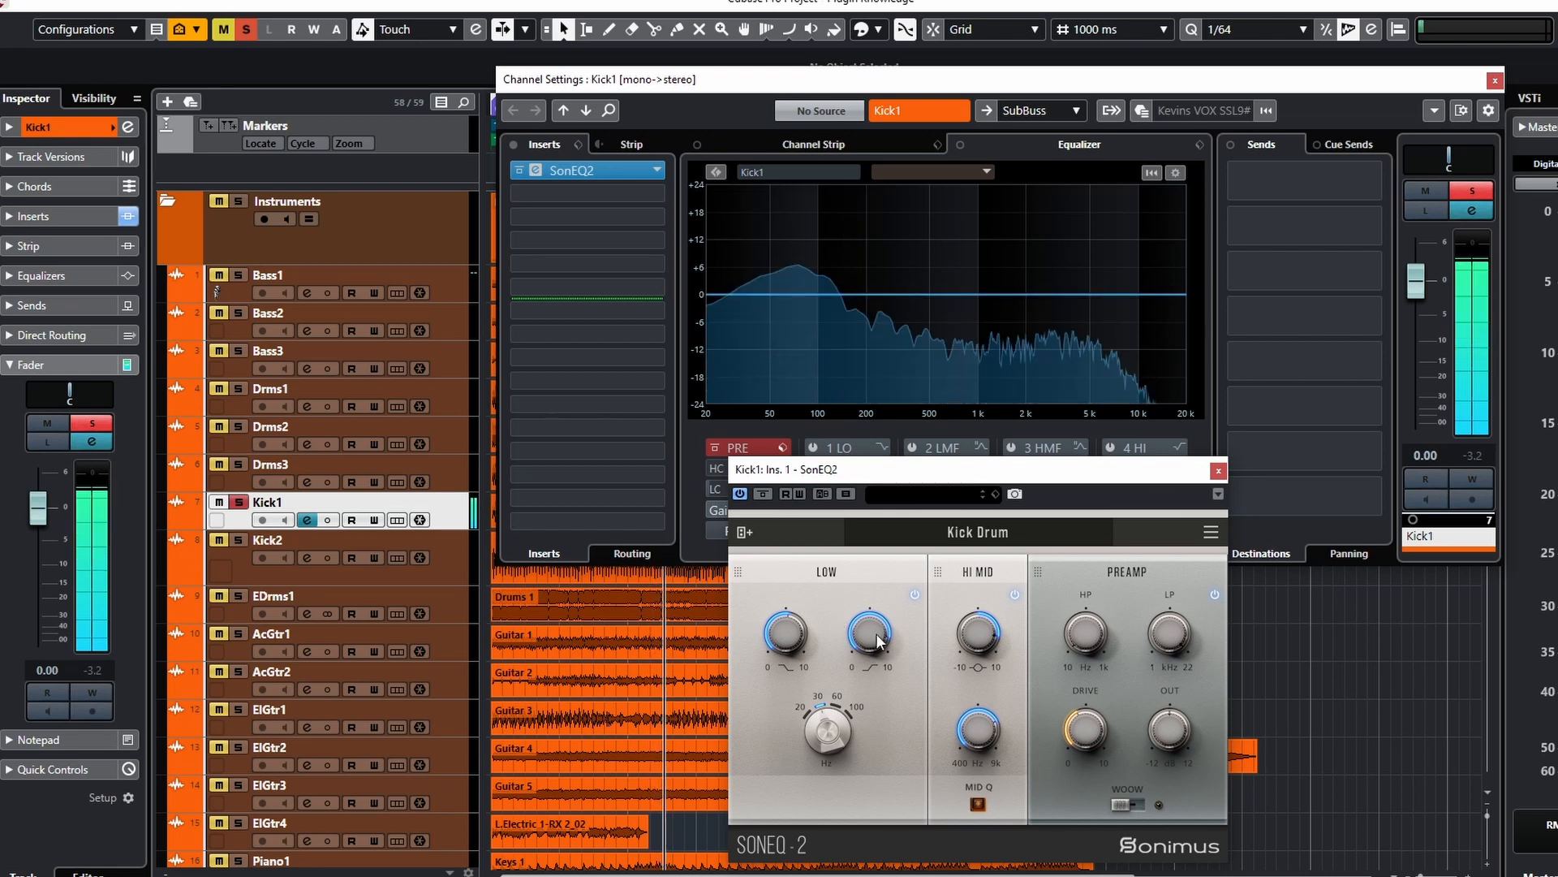
- Try the Low module's low-cut knob at 0 on the kick, and raise it again
left_click_drag(867, 627, 866, 835)
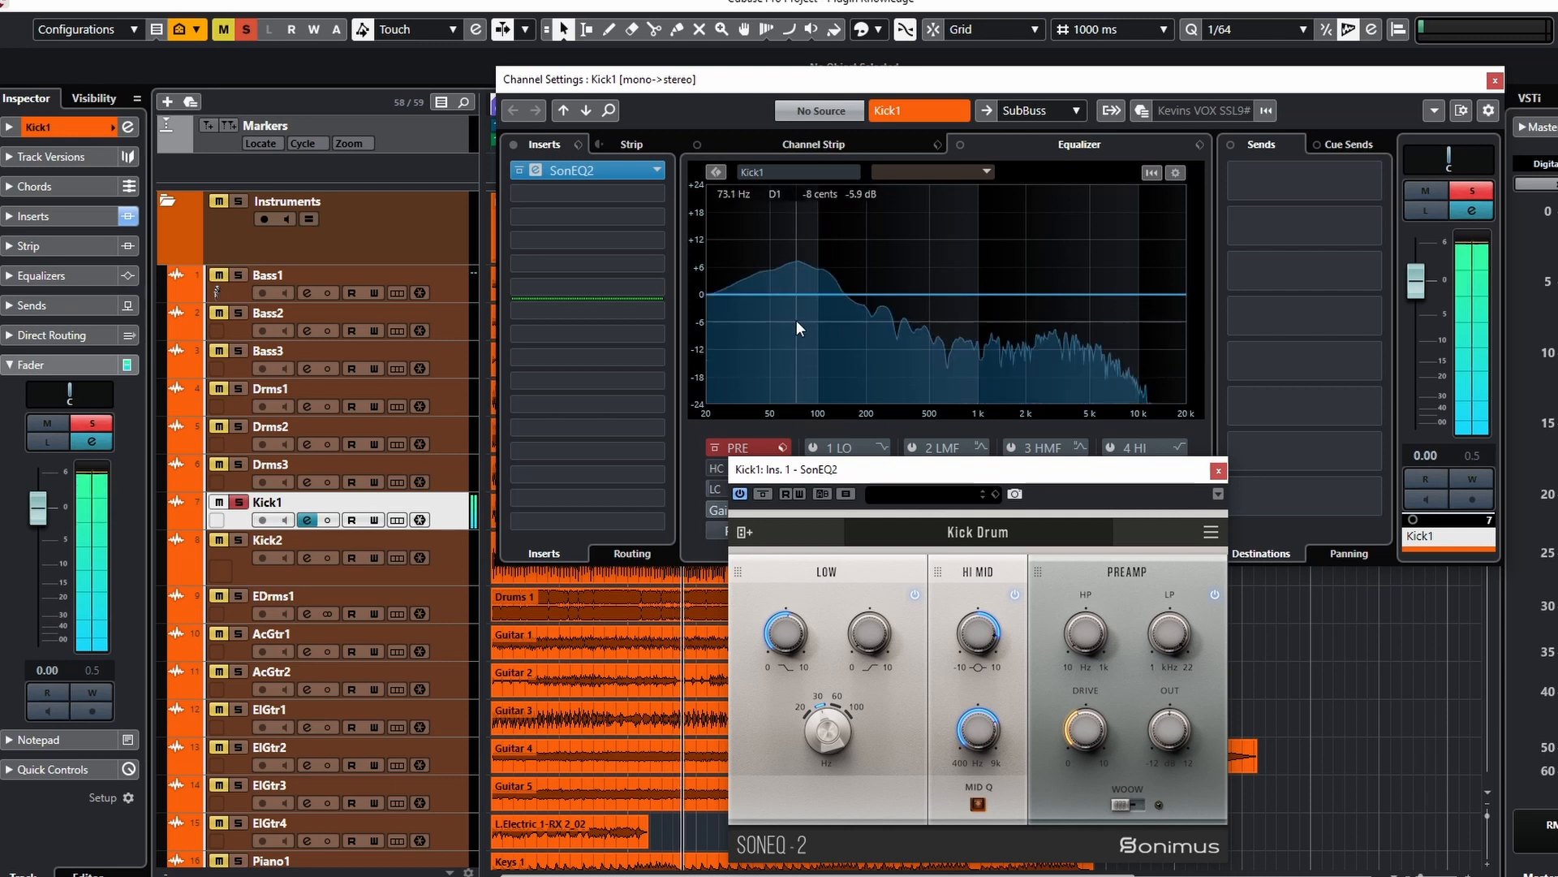
left_click_drag(870, 631, 860, 481)
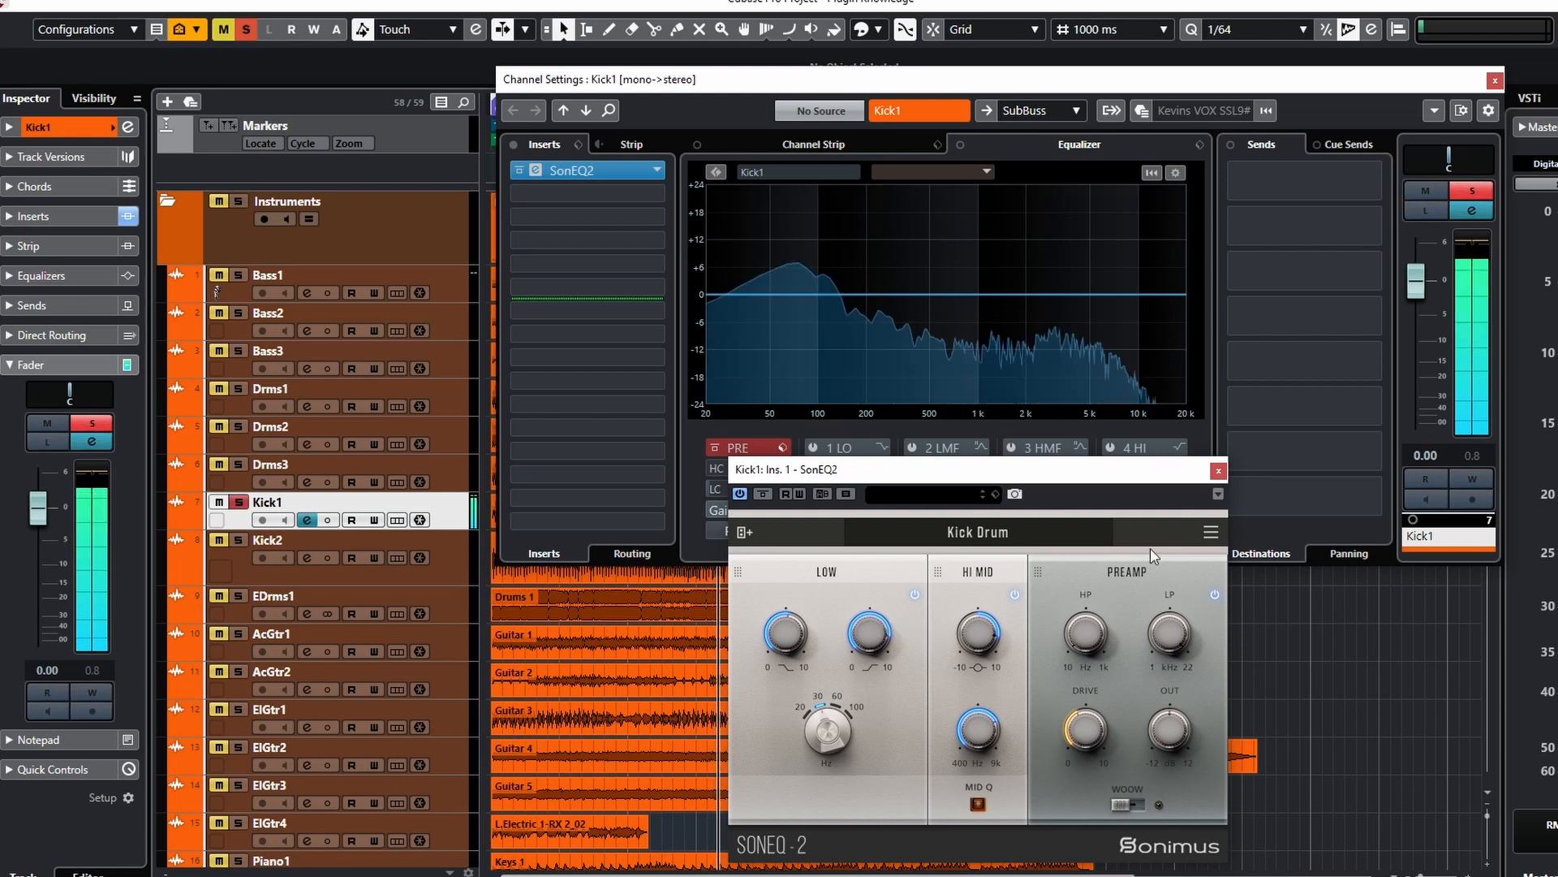
- Undo the last four SonEQ2 changes, covering the low-cut adjustments and the Low module's bypass toggles
left_click(1211, 532)
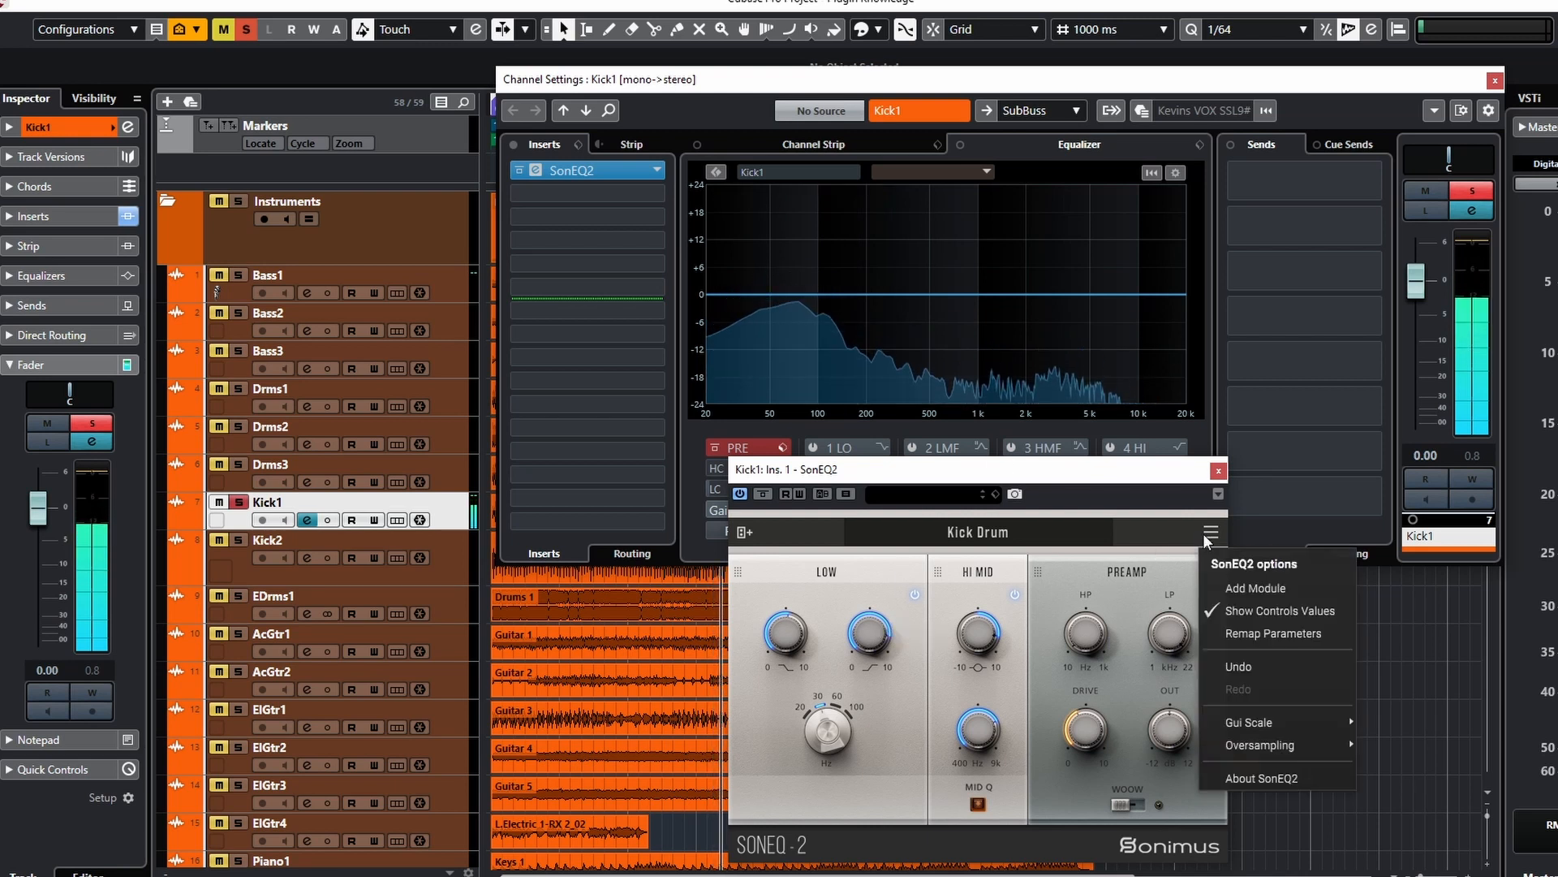
left_click(1238, 668)
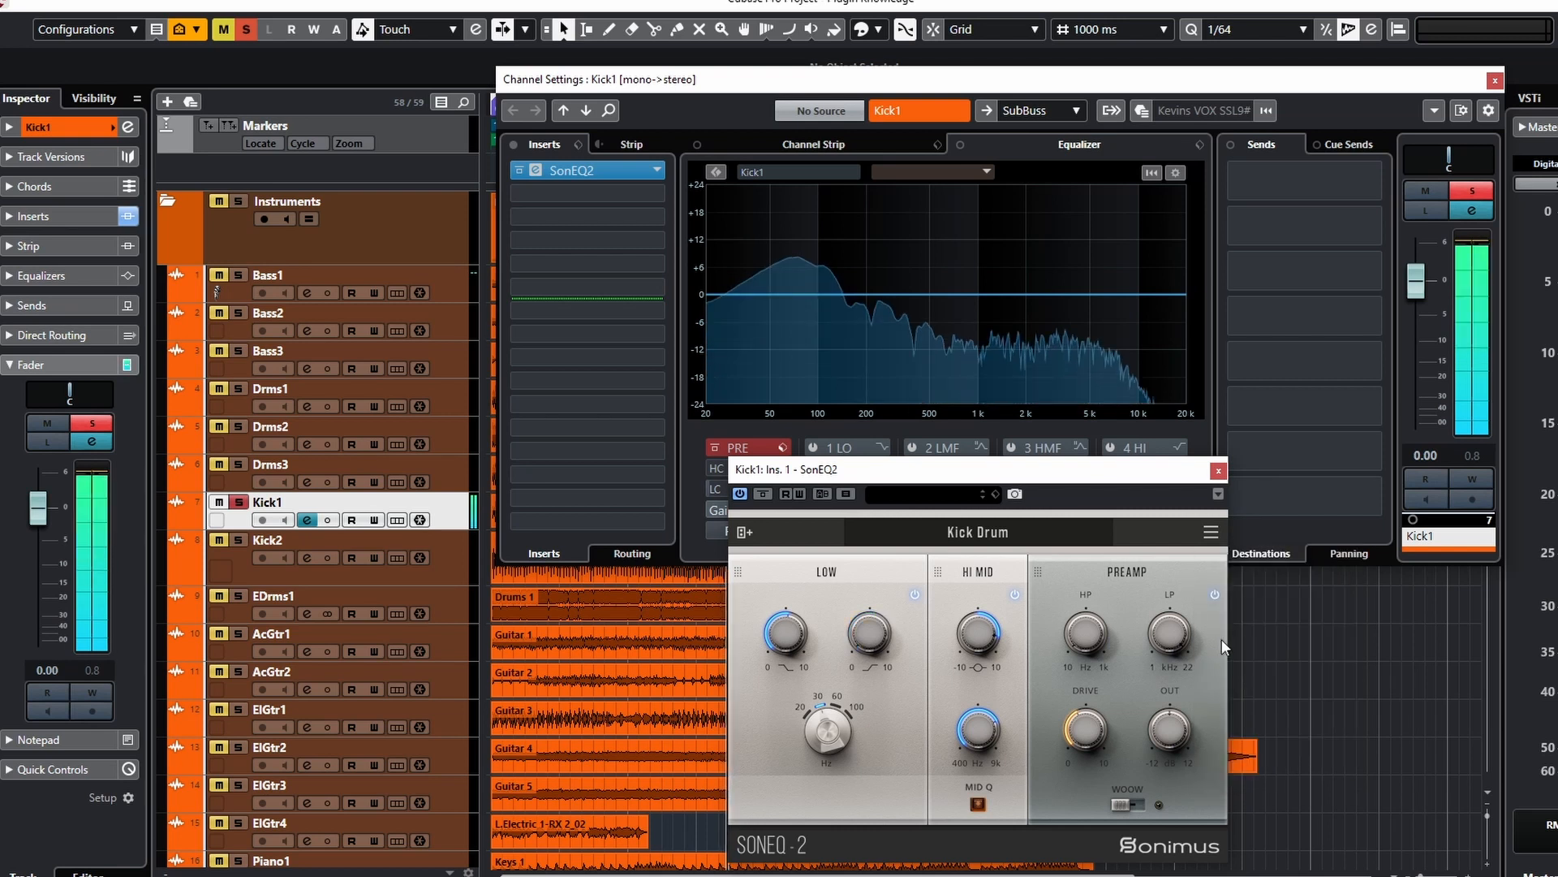
left_click(1211, 532)
left_click(1229, 666)
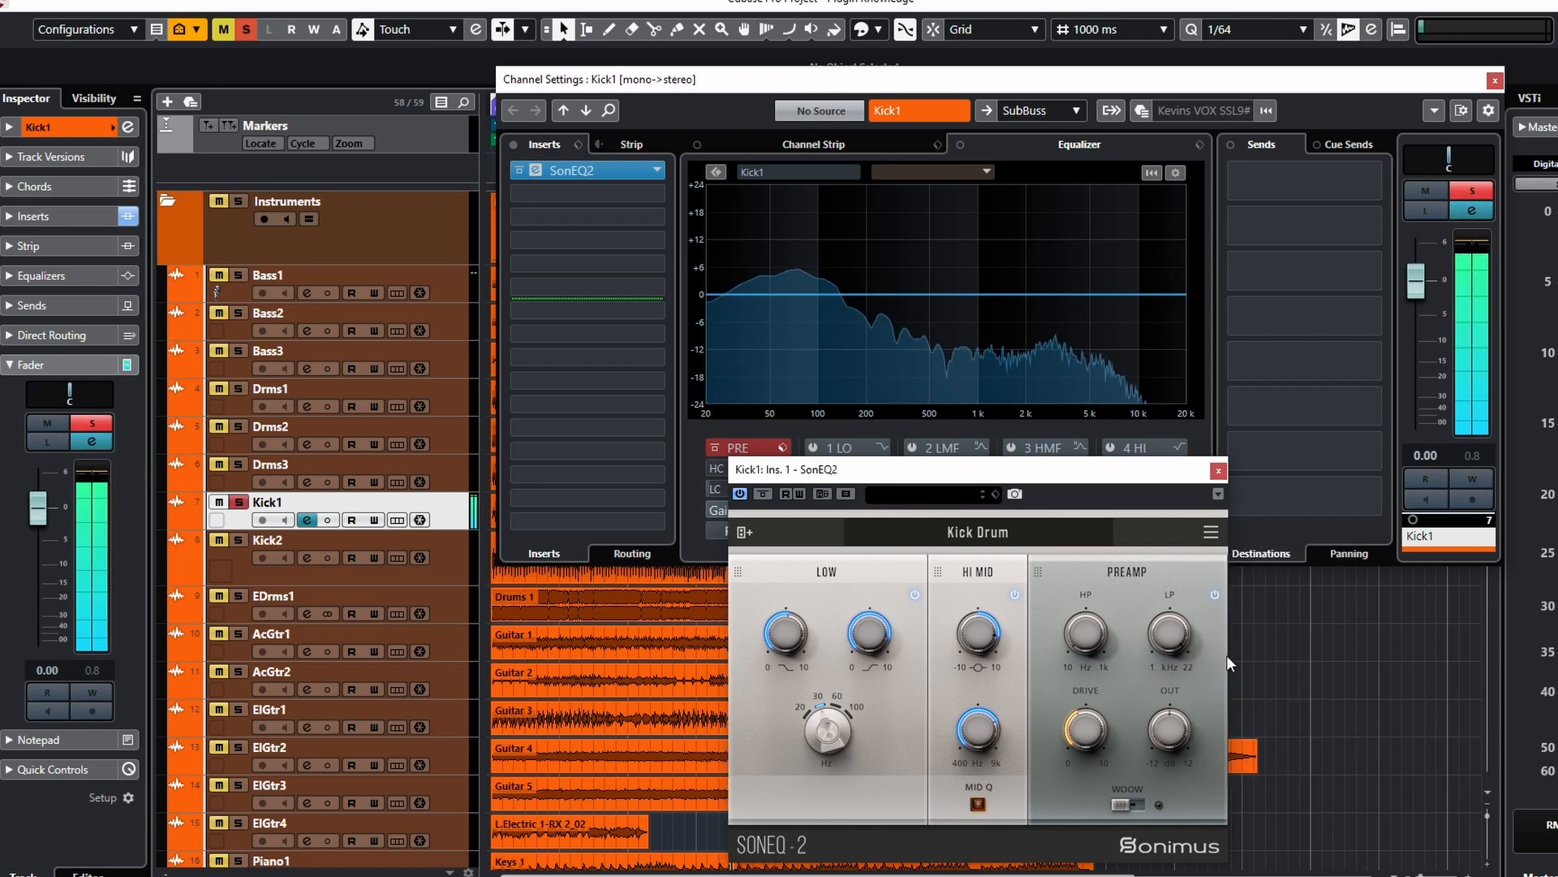
left_click(1209, 532)
left_click(1227, 666)
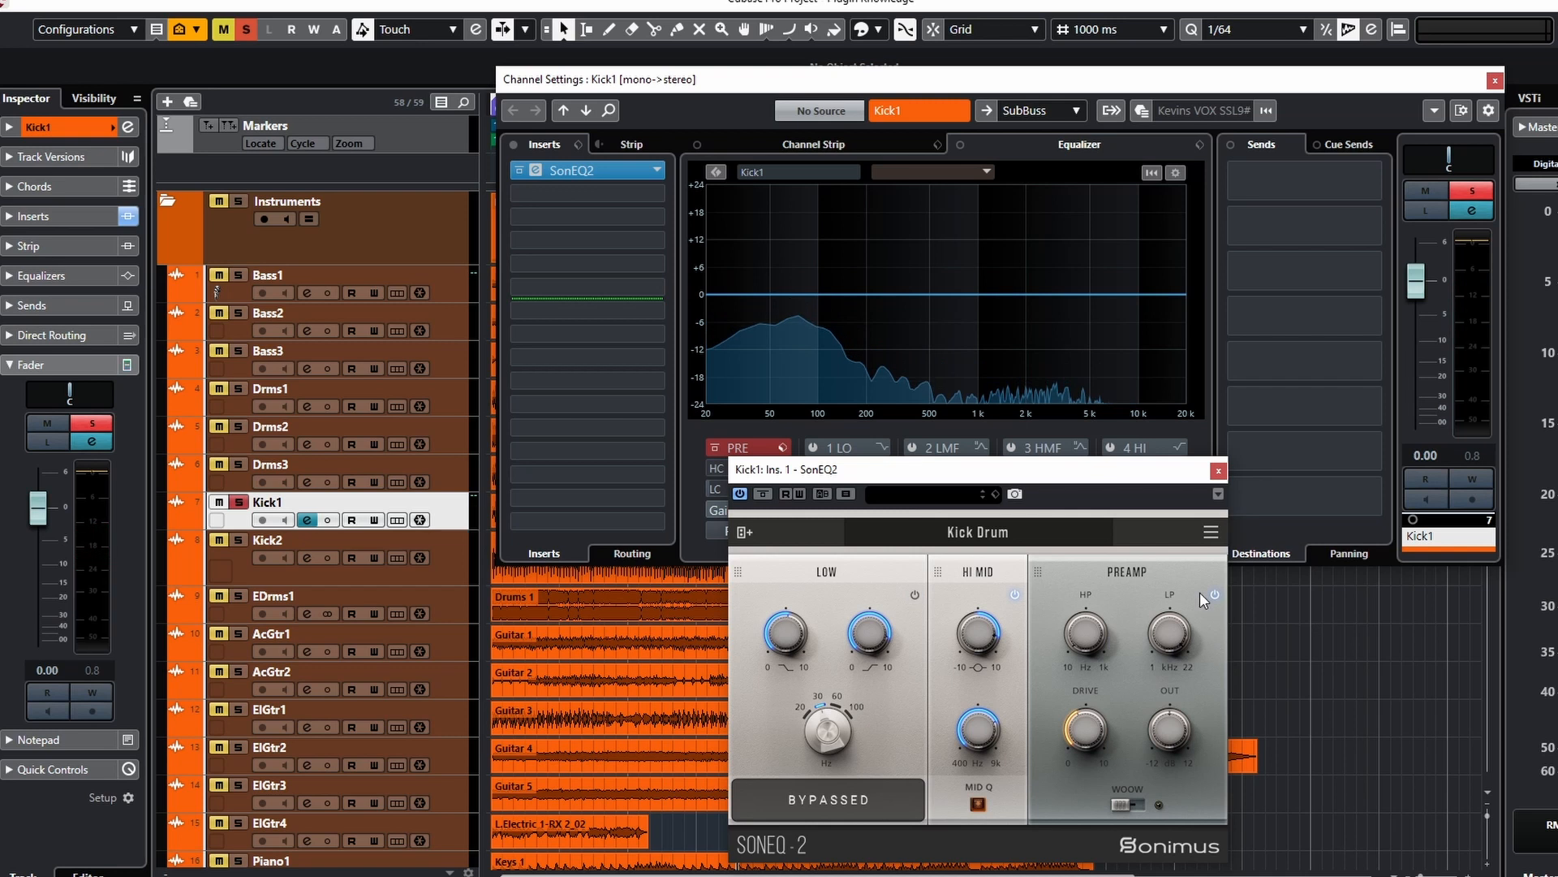
left_click(1211, 532)
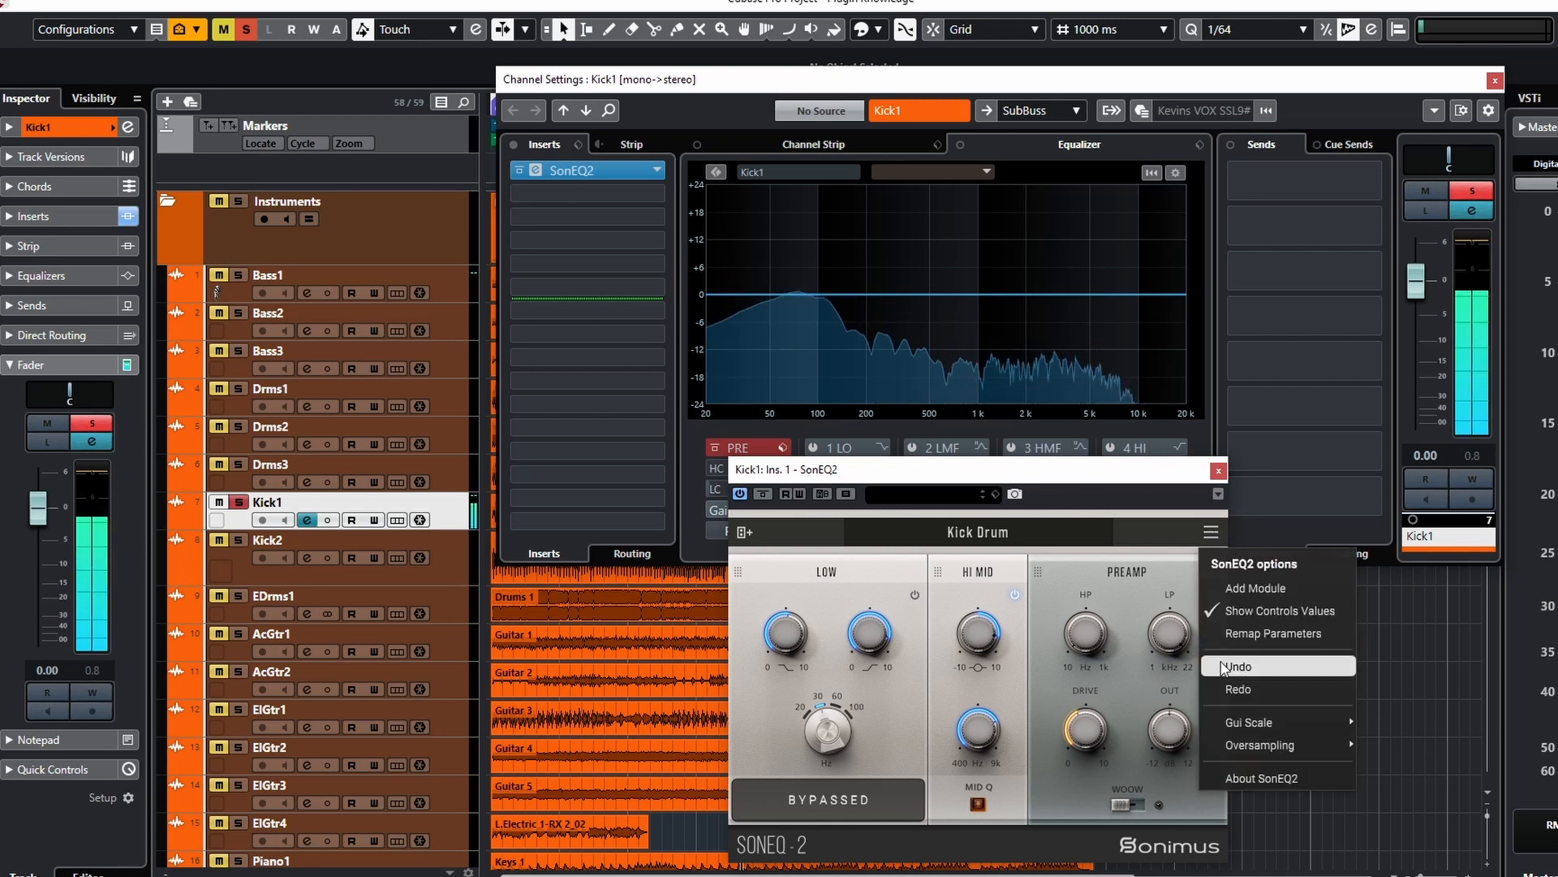
left_click(1227, 666)
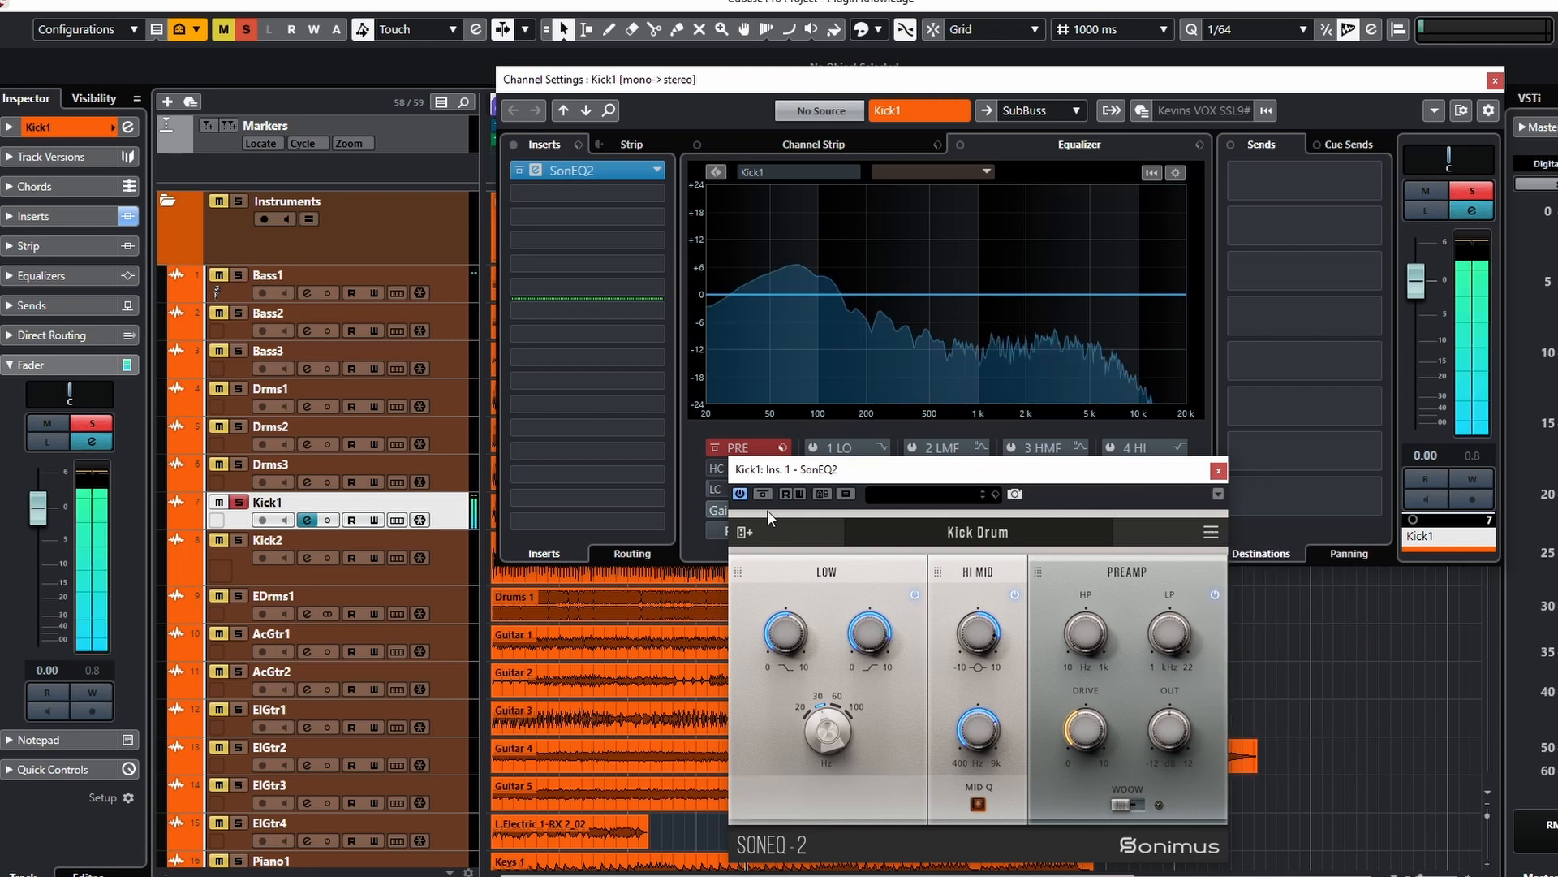
- Compare the Kick Drum preset with the plug-in bypassed and active, and look through the factory presets
left_click(763, 495)
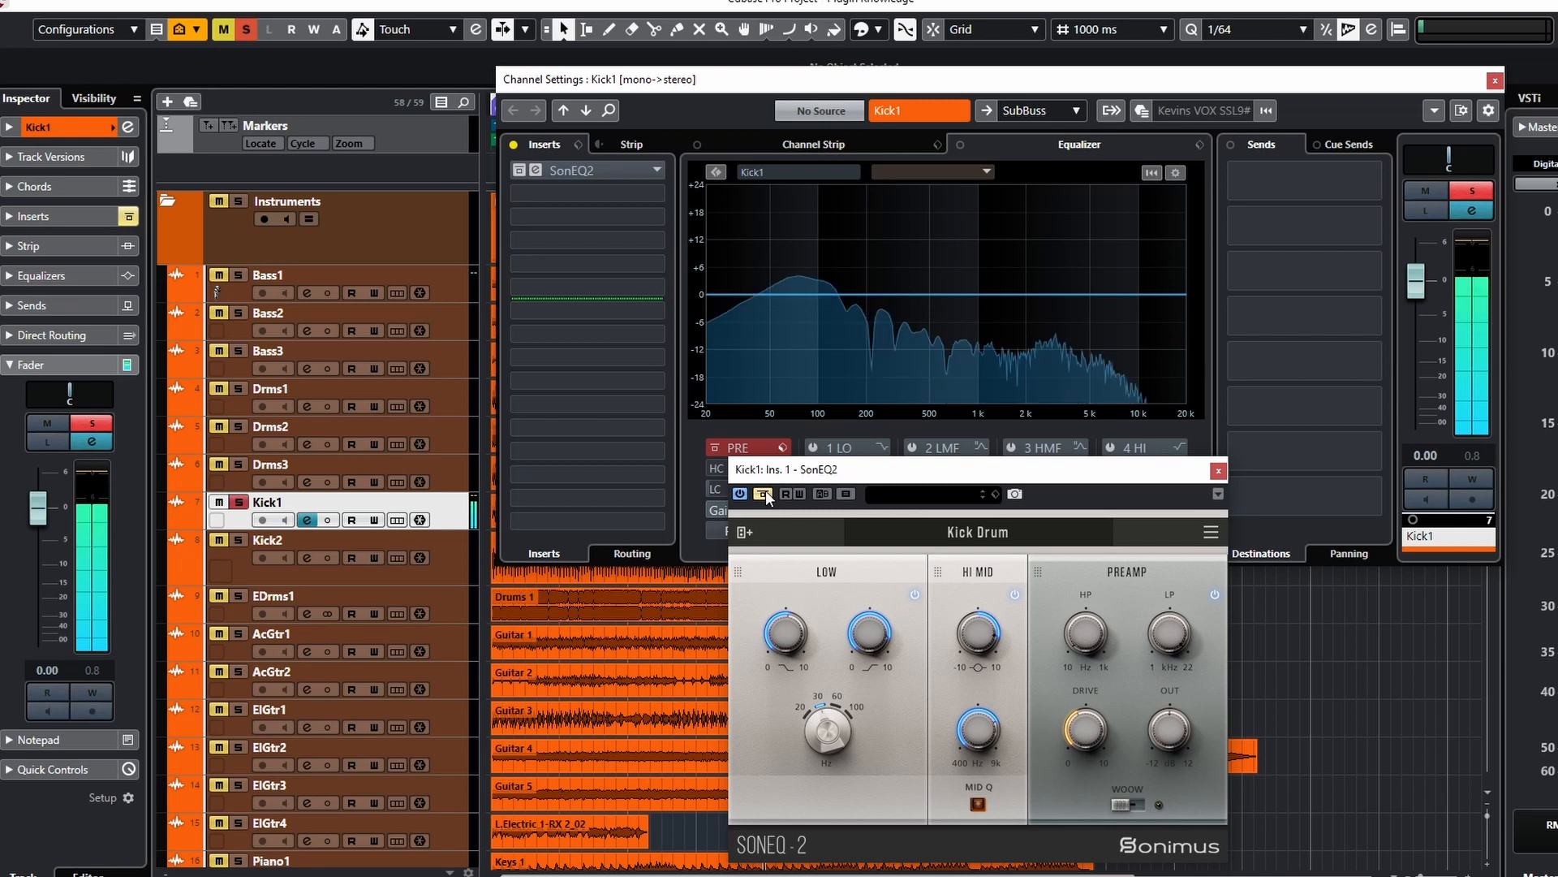
left_click(765, 492)
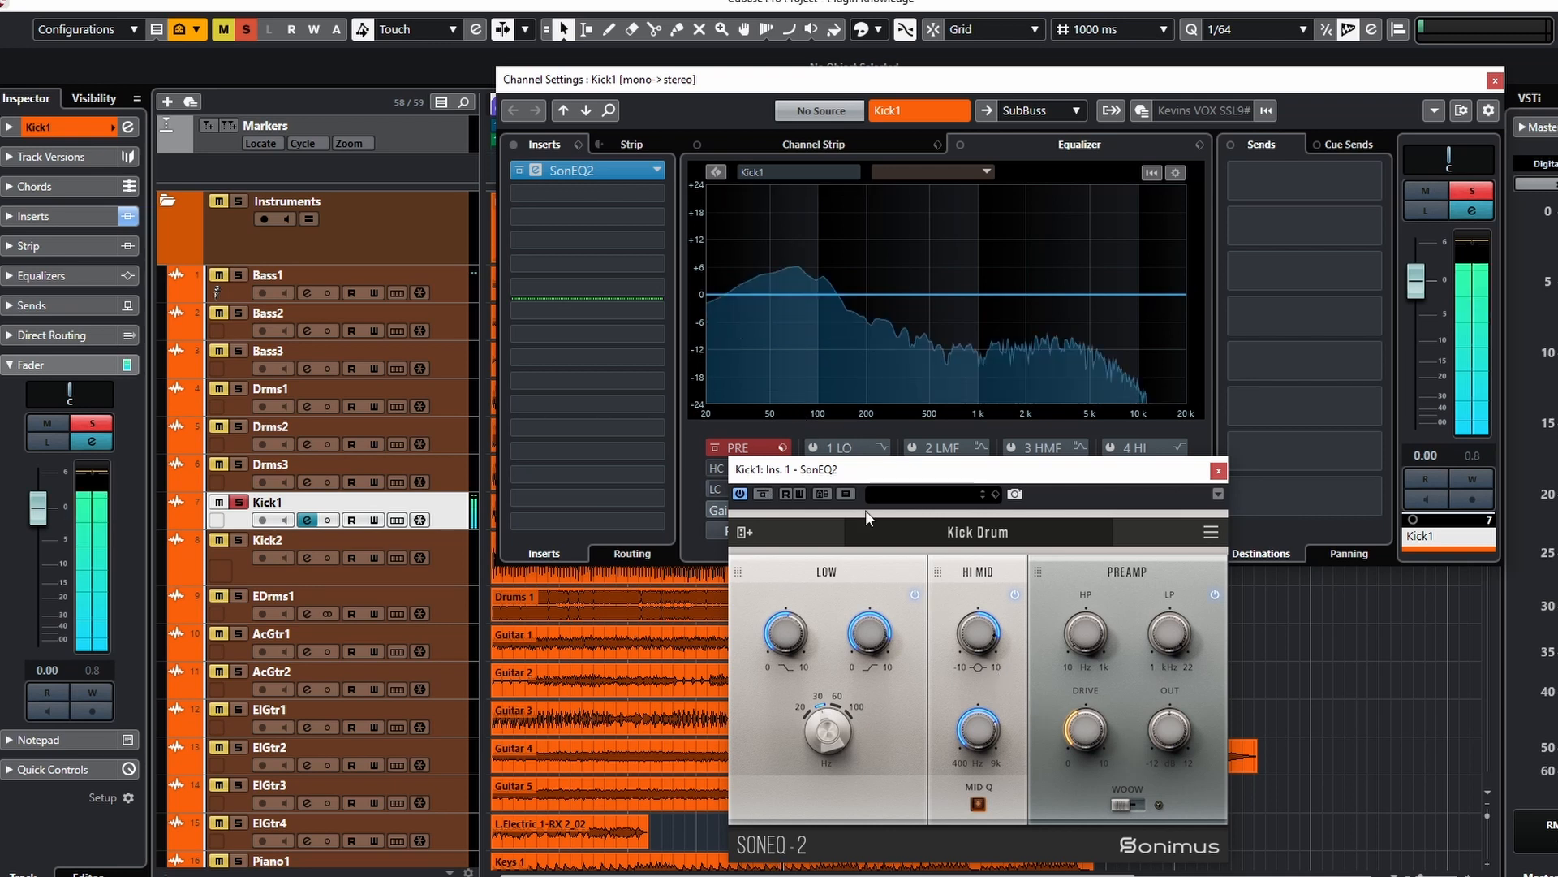
left_click(977, 532)
mouse_move(934, 586)
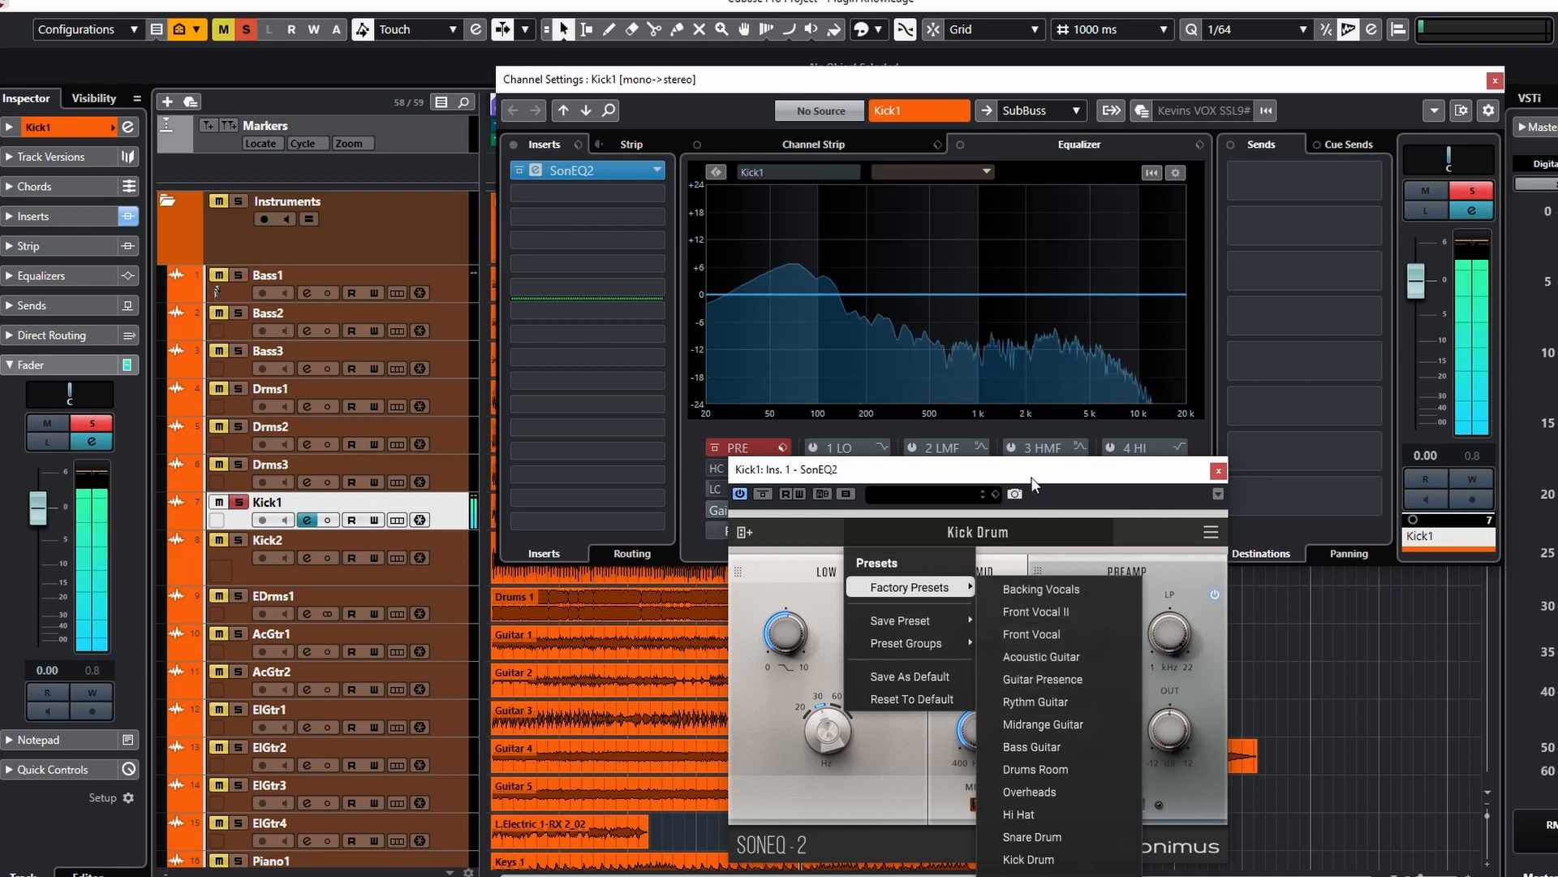
left_click(1149, 571)
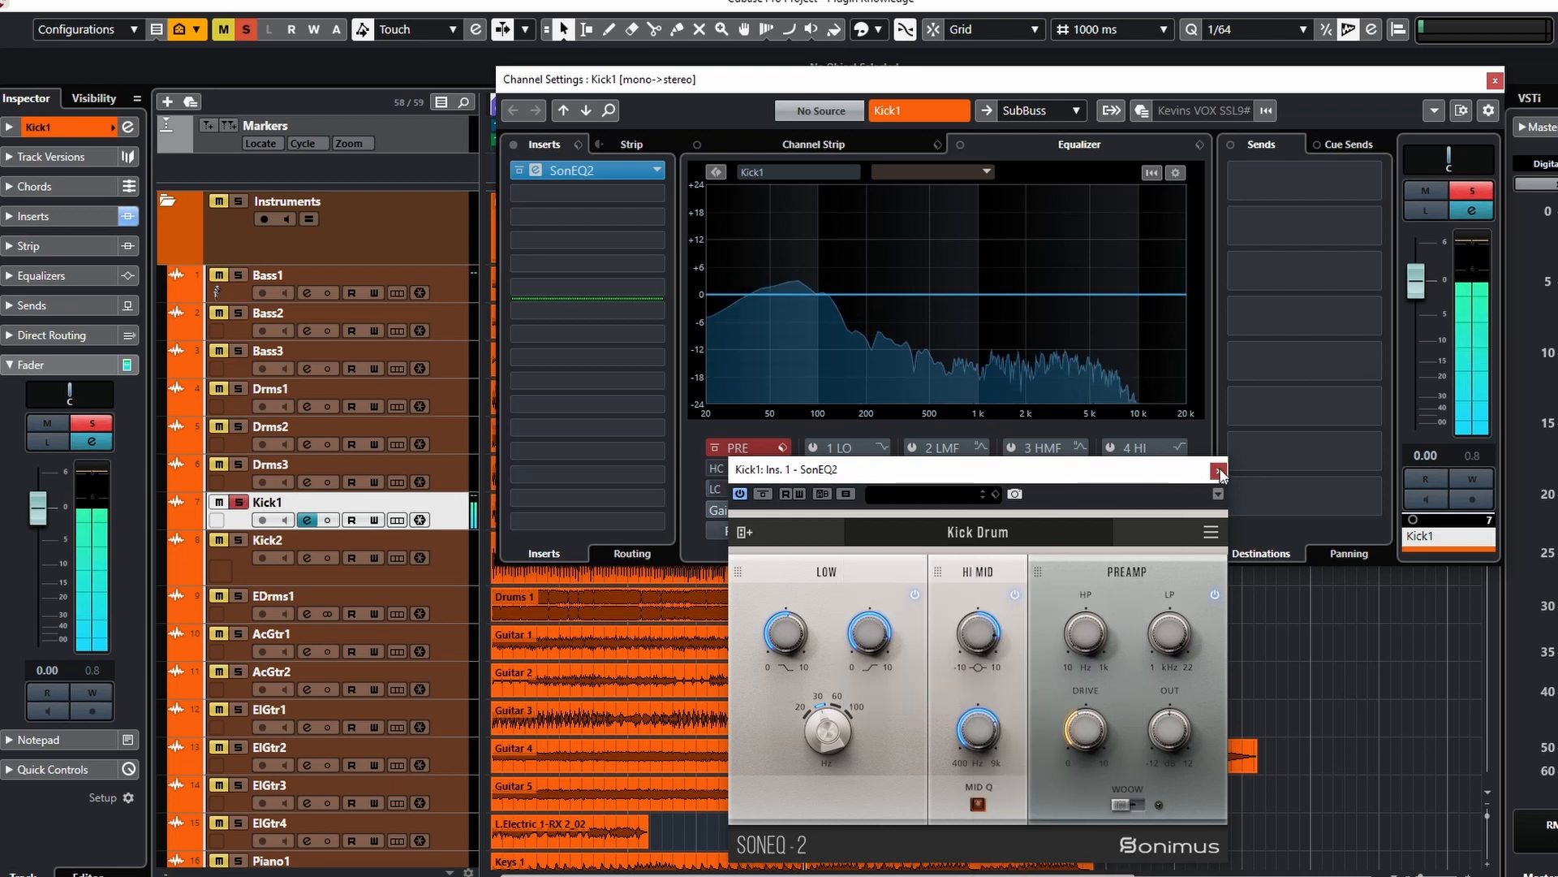
- Stop playback and switch the solo and channel settings from Kick1 to the AcGtr1 track
left_click(1219, 470)
key("space")
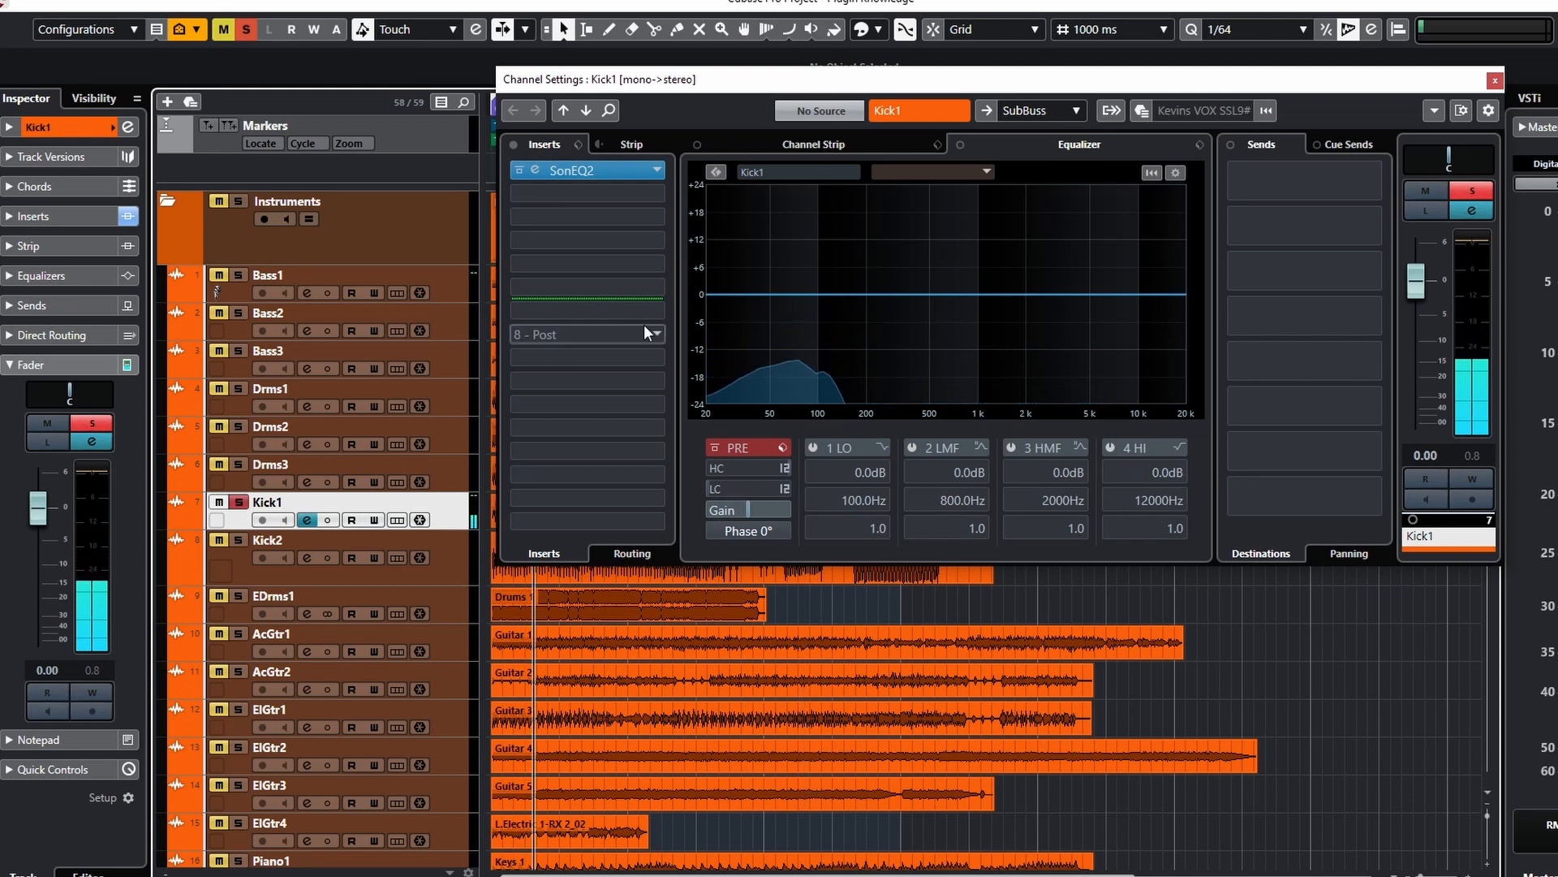
left_click(239, 631)
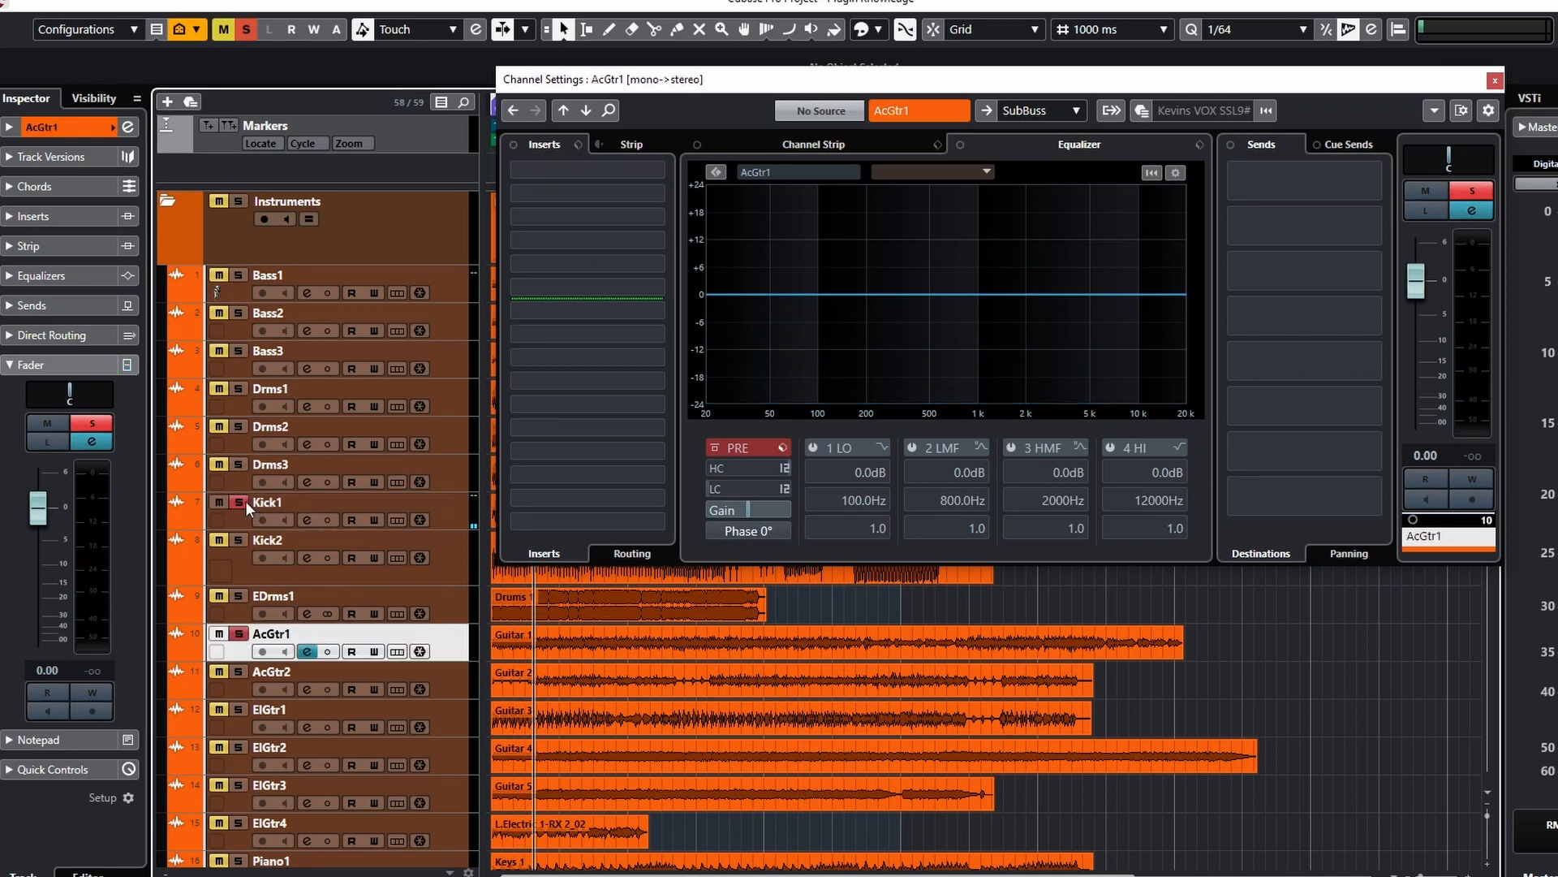
left_click(311, 654)
left_click(309, 648)
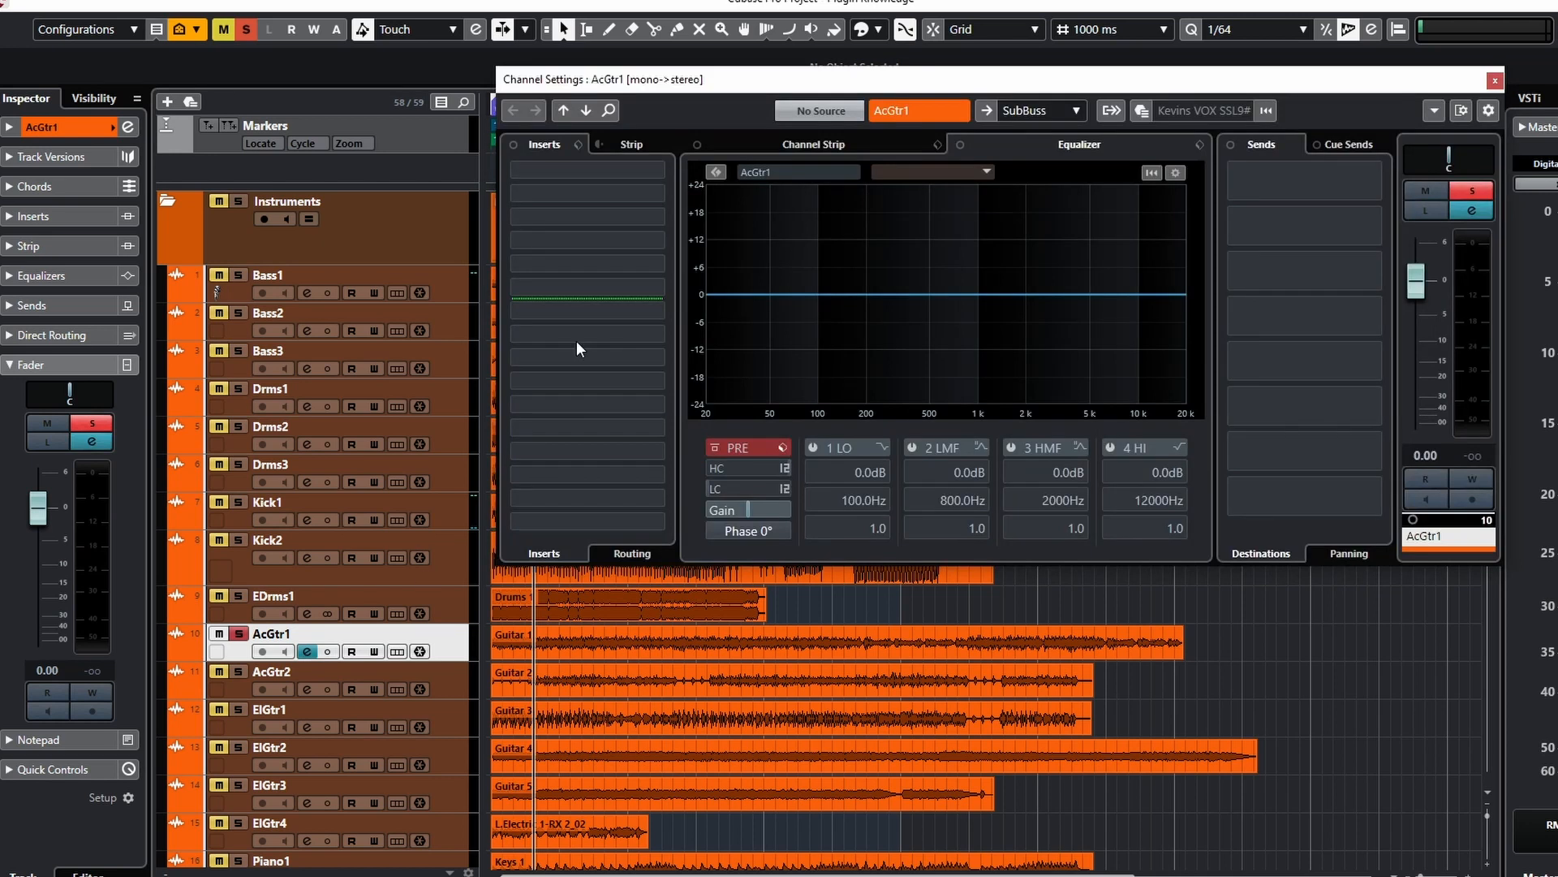
- Insert SonEQ2 in the first insert slot of the AcGtr1 track
left_click(654, 172)
type("soot")
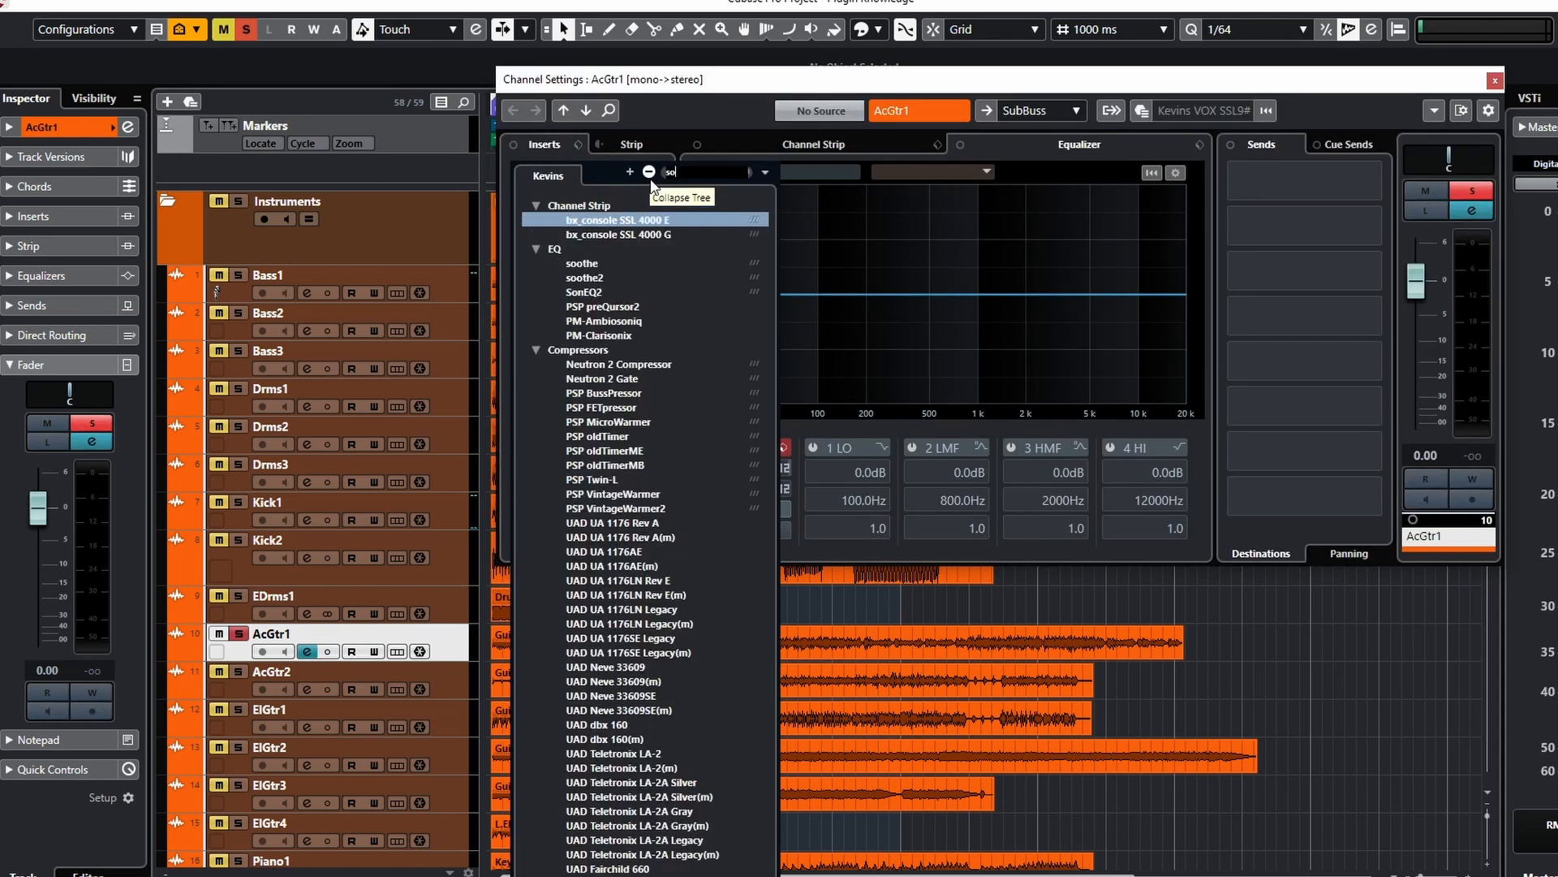
key("Return")
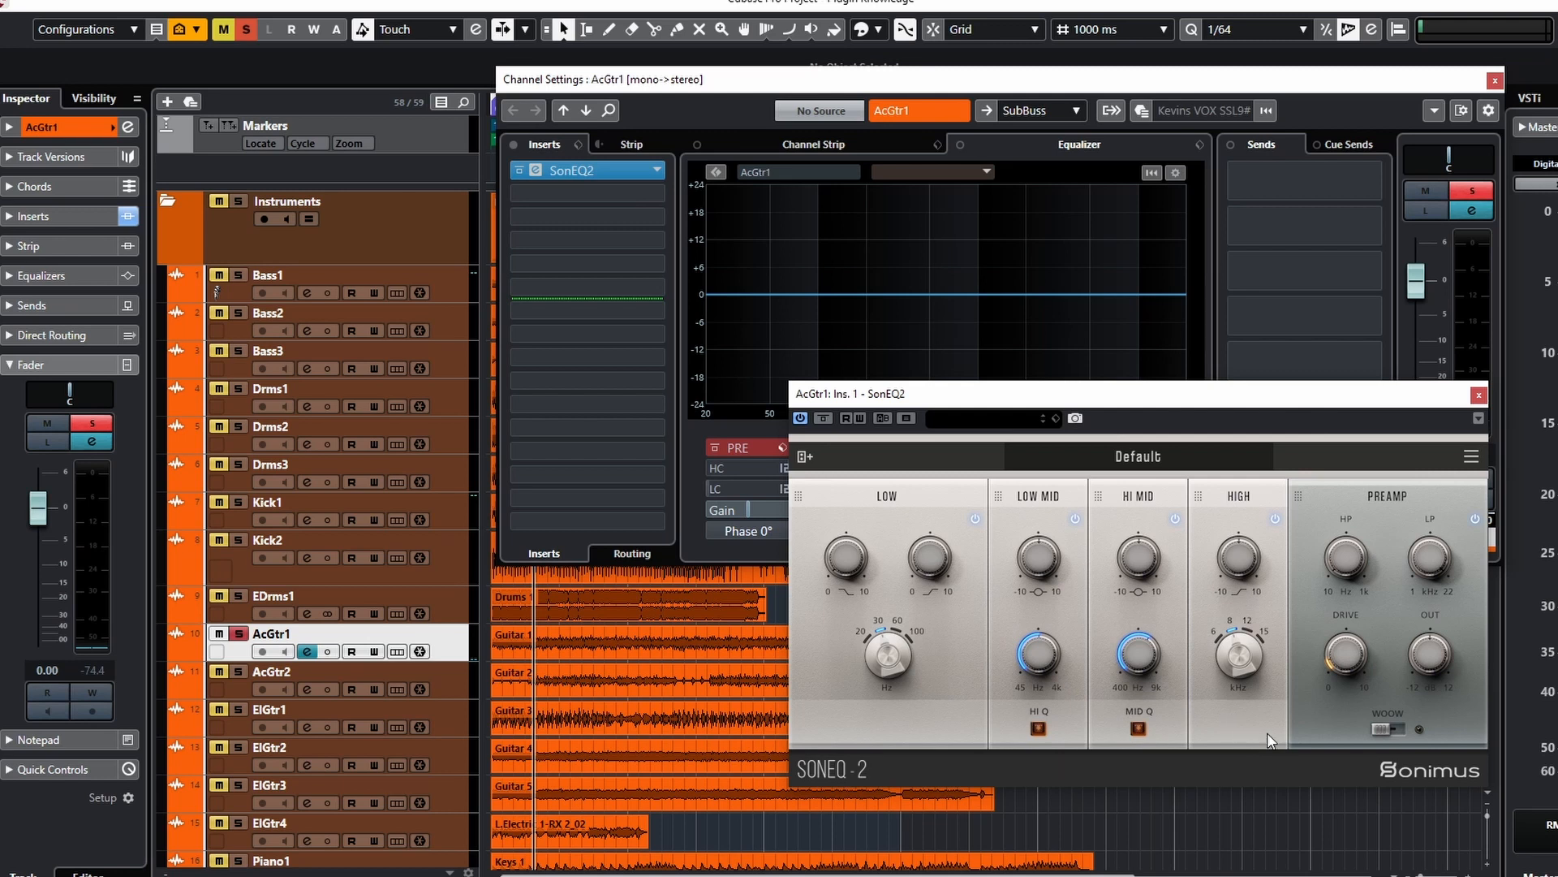
- Start playback and load the Acoustic Guitar factory preset in the AcGtr1 track's SonEQ2
key("space")
left_click(1117, 456)
mouse_move(1107, 513)
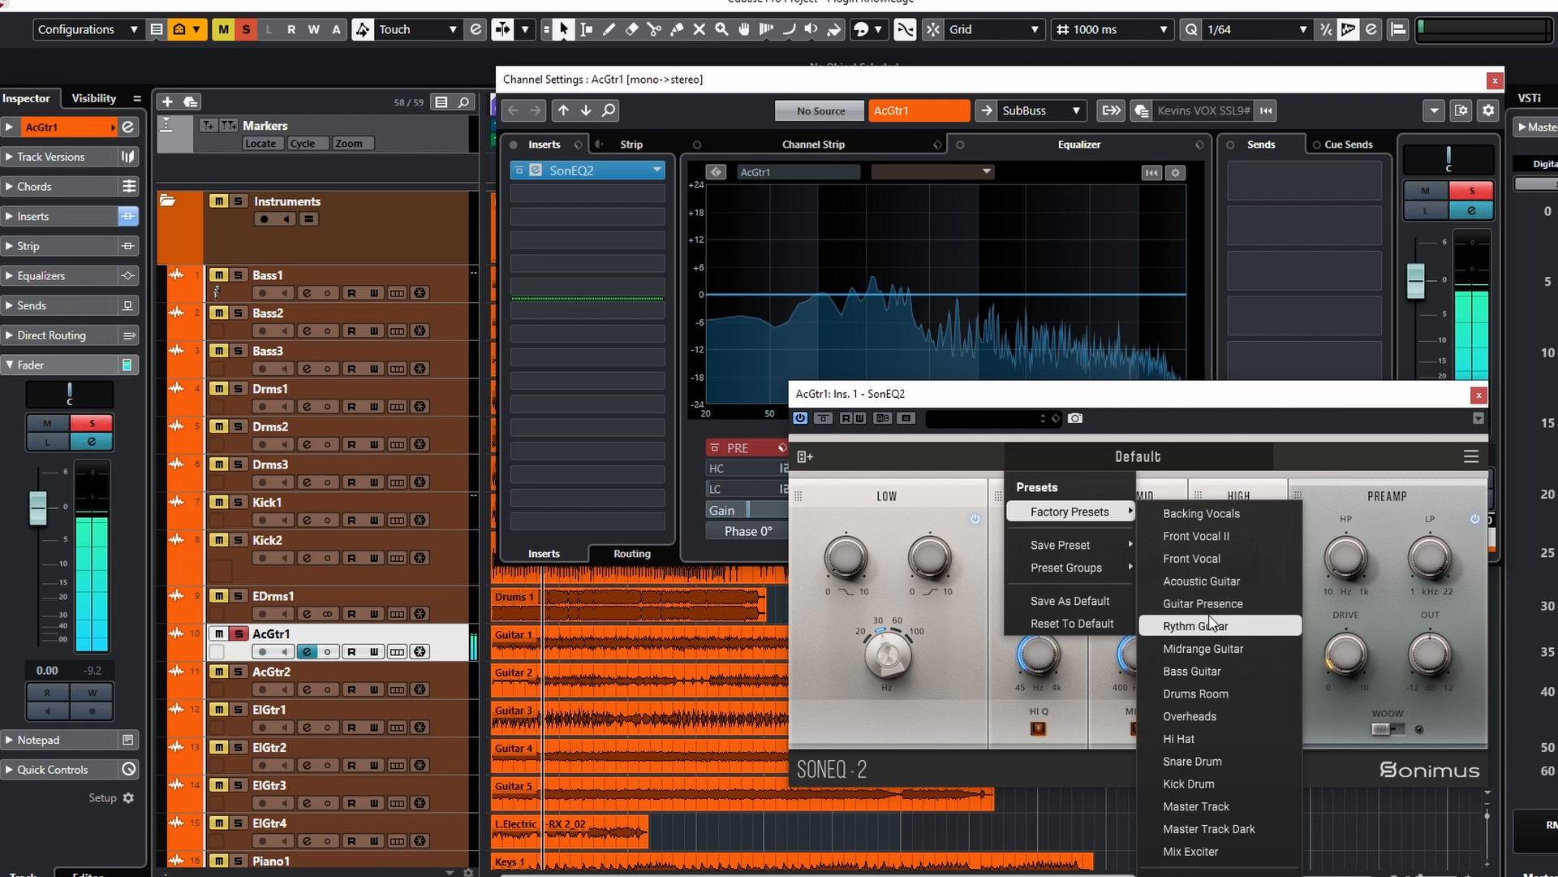
left_click(1209, 583)
left_click_drag(1162, 395, 1000, 390)
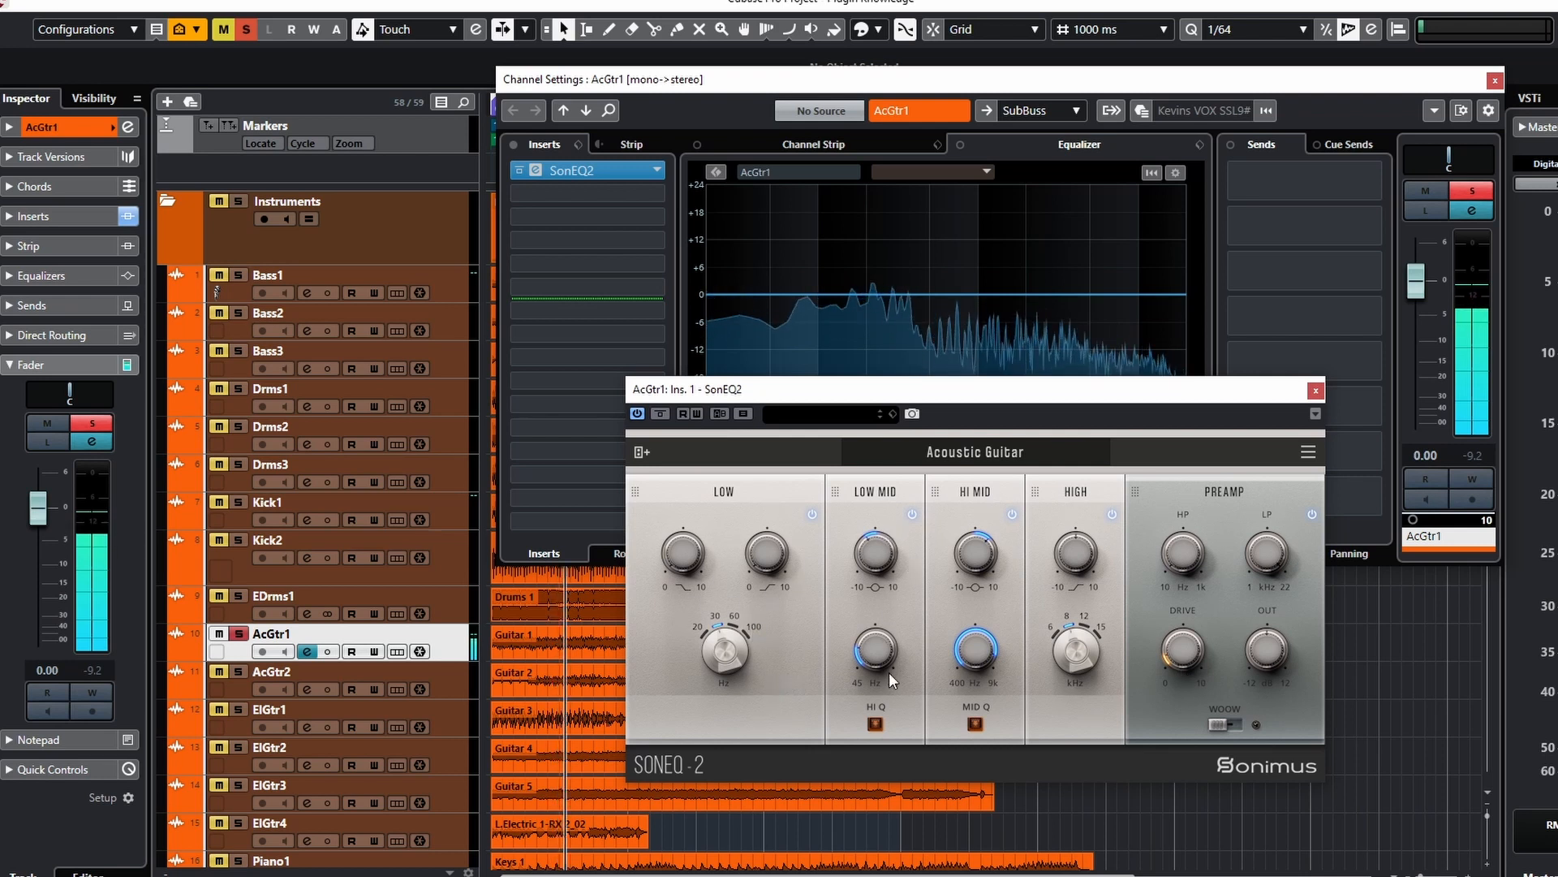
mouse_move(875, 653)
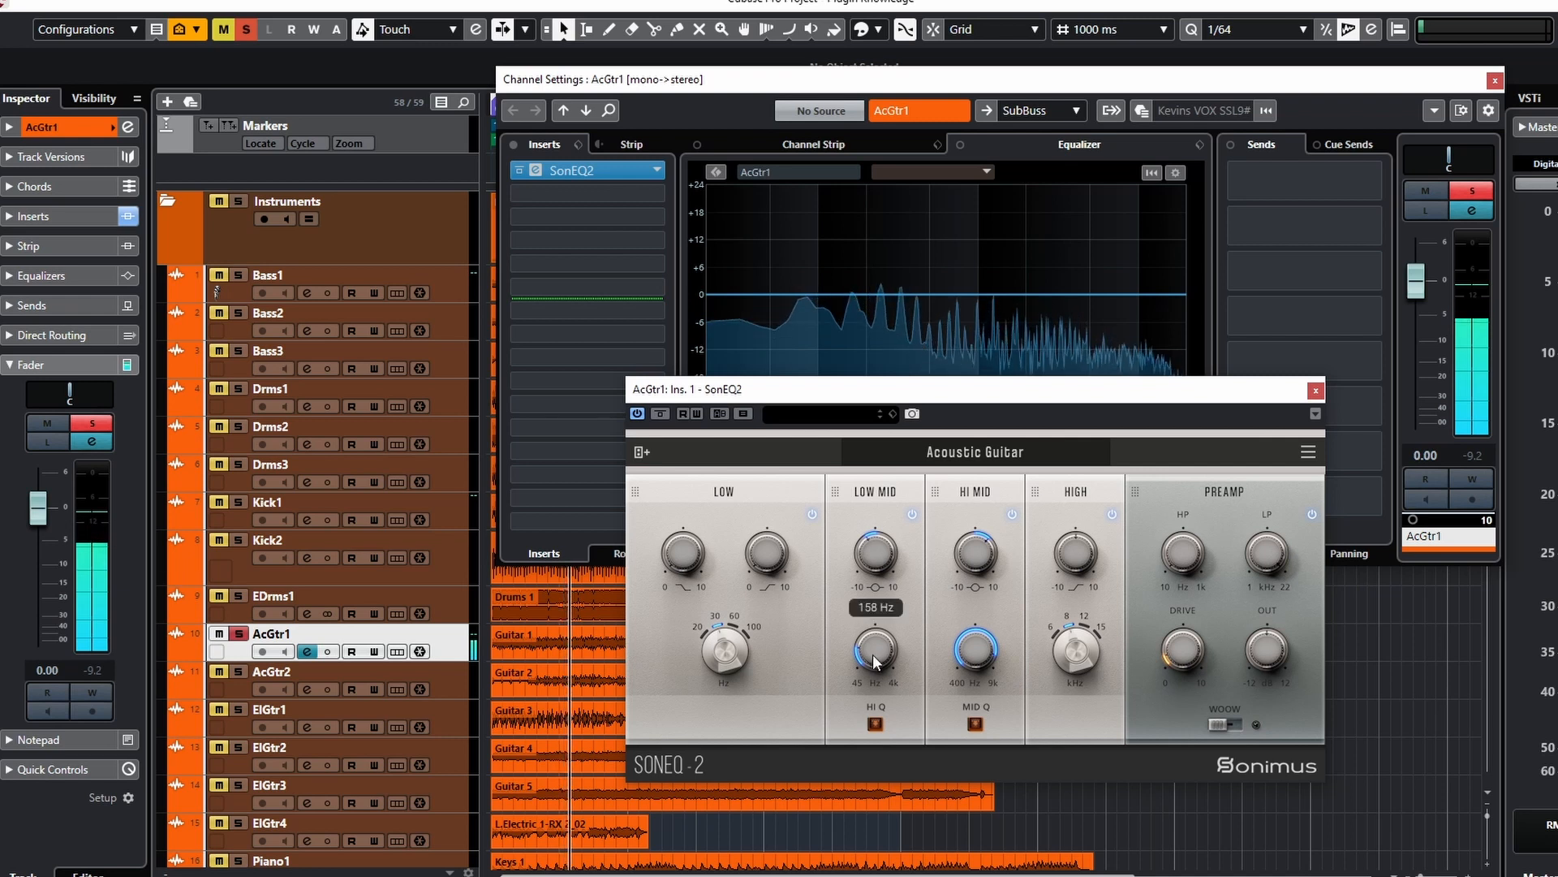
- Compare the Acoustic Guitar preset on the AcGtr1 track with SonEQ2 bypassed and active
mouse_move(971, 562)
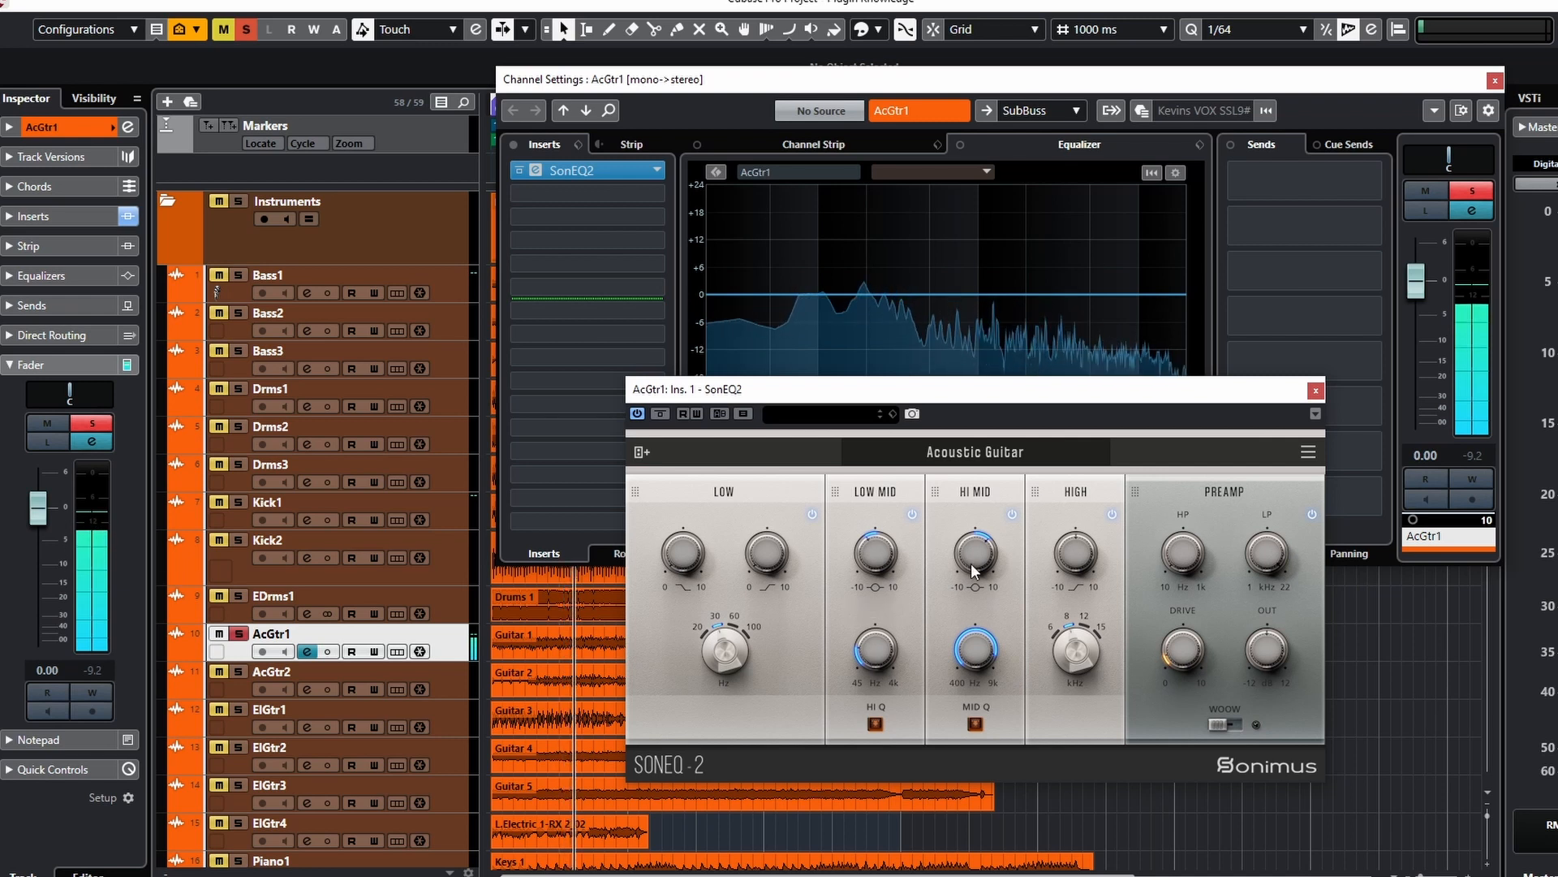
mouse_move(974, 658)
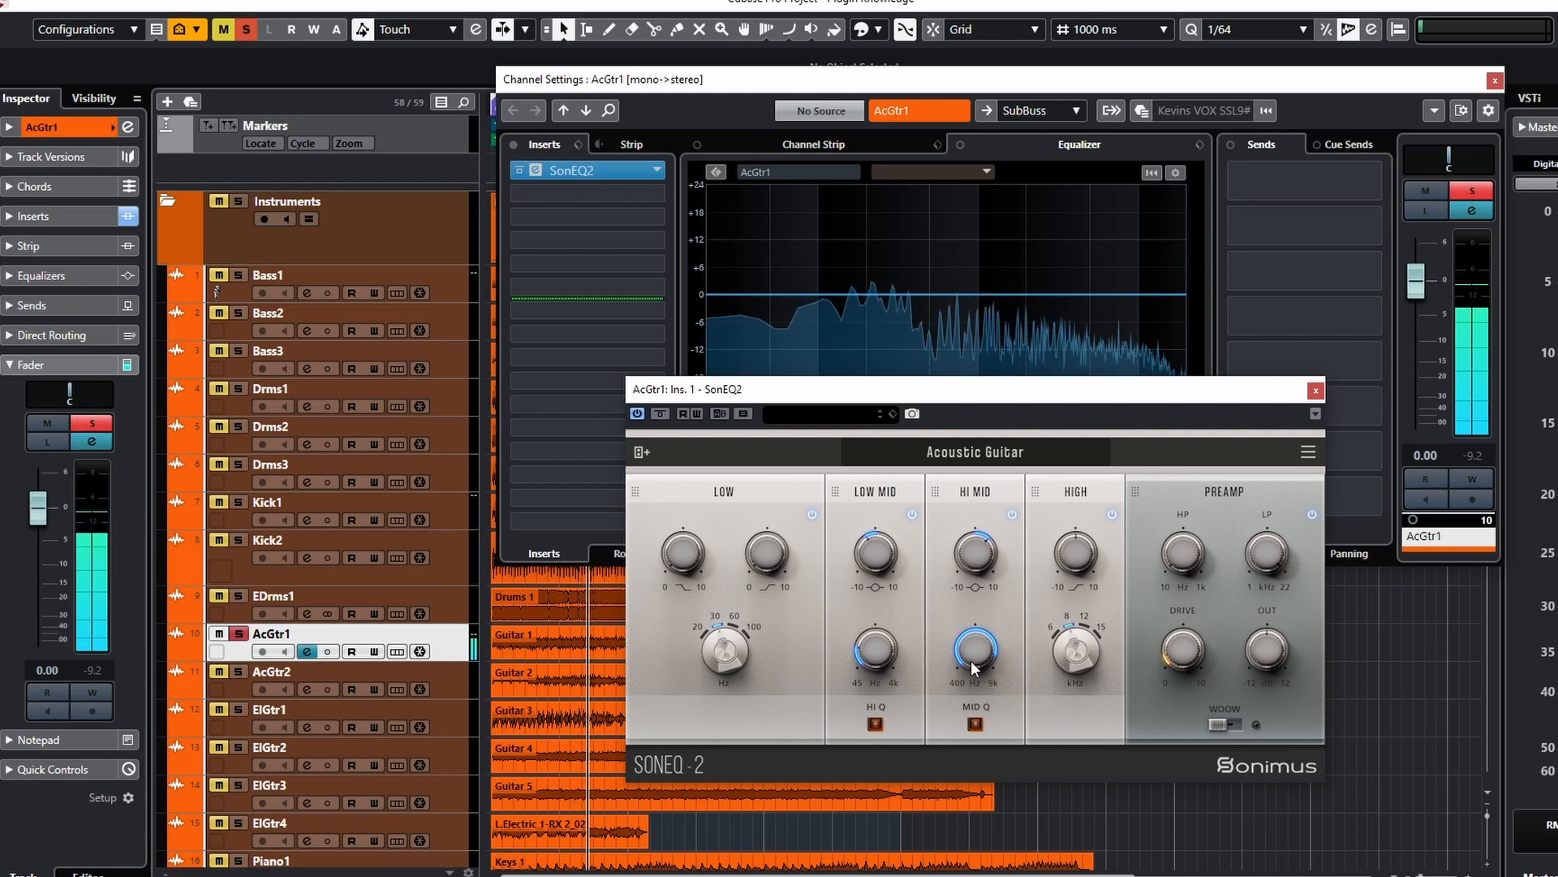
left_click(660, 414)
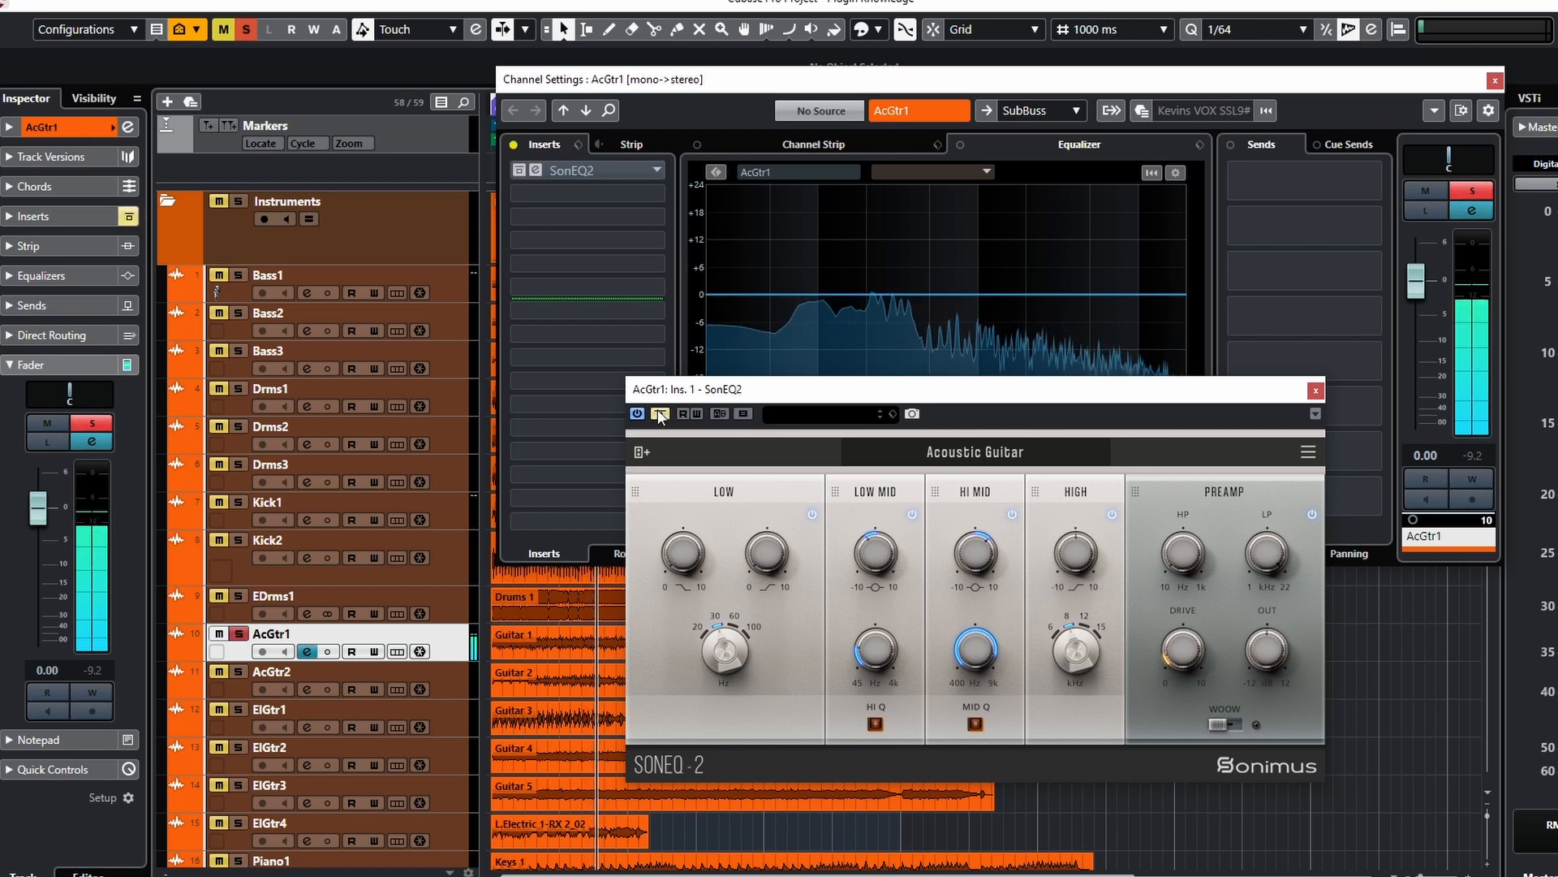
left_click(660, 415)
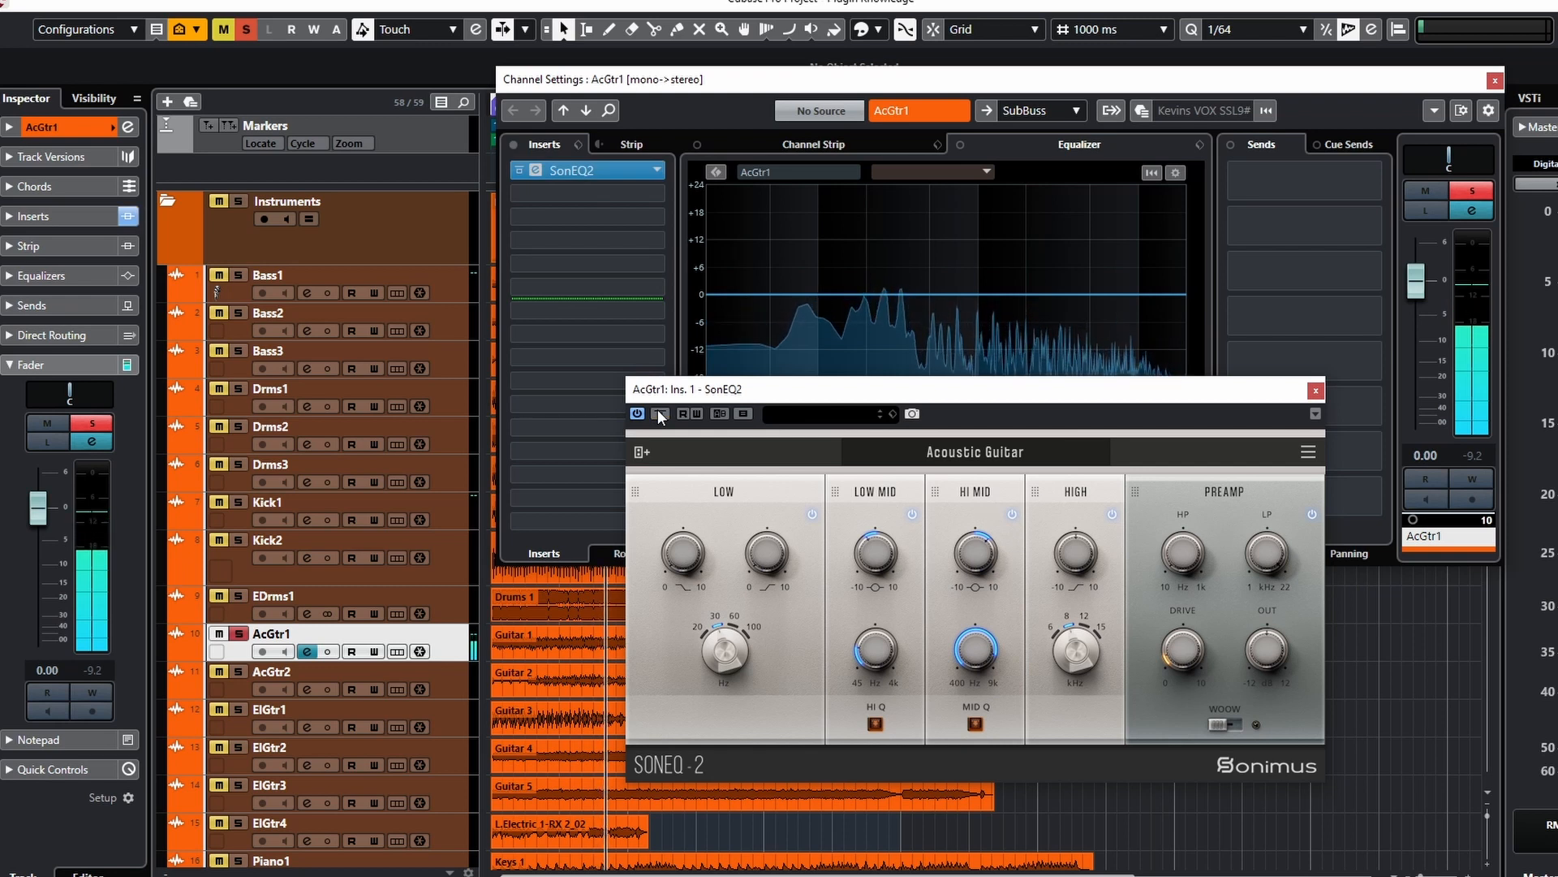
- Duplicate the Low Mid module, adjust the copy's gain and frequency, and enable its HI Q
right_click(888, 500)
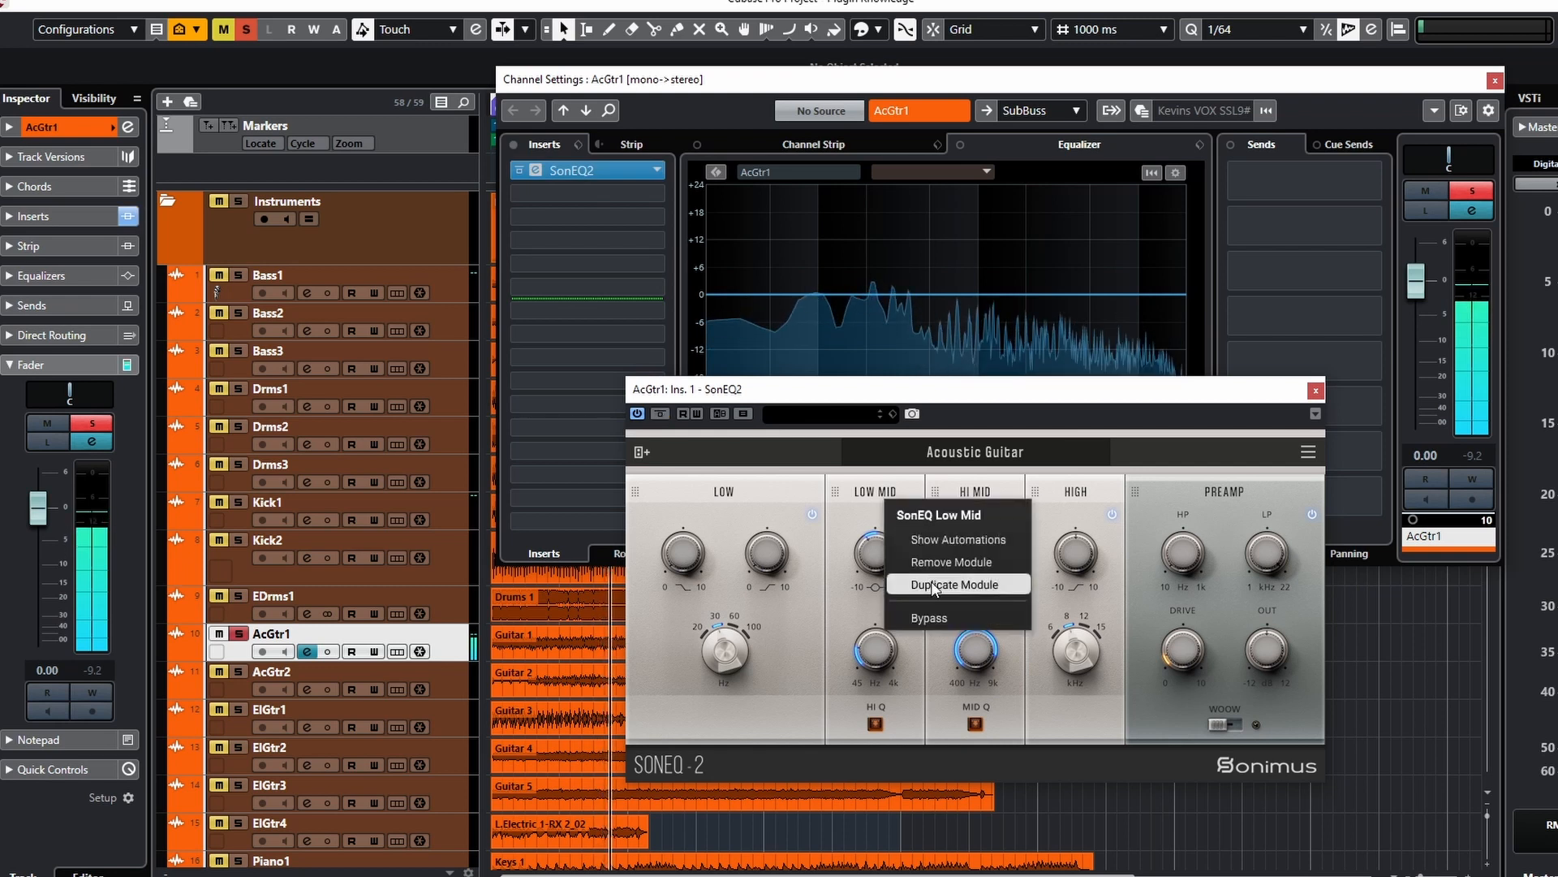
left_click(958, 585)
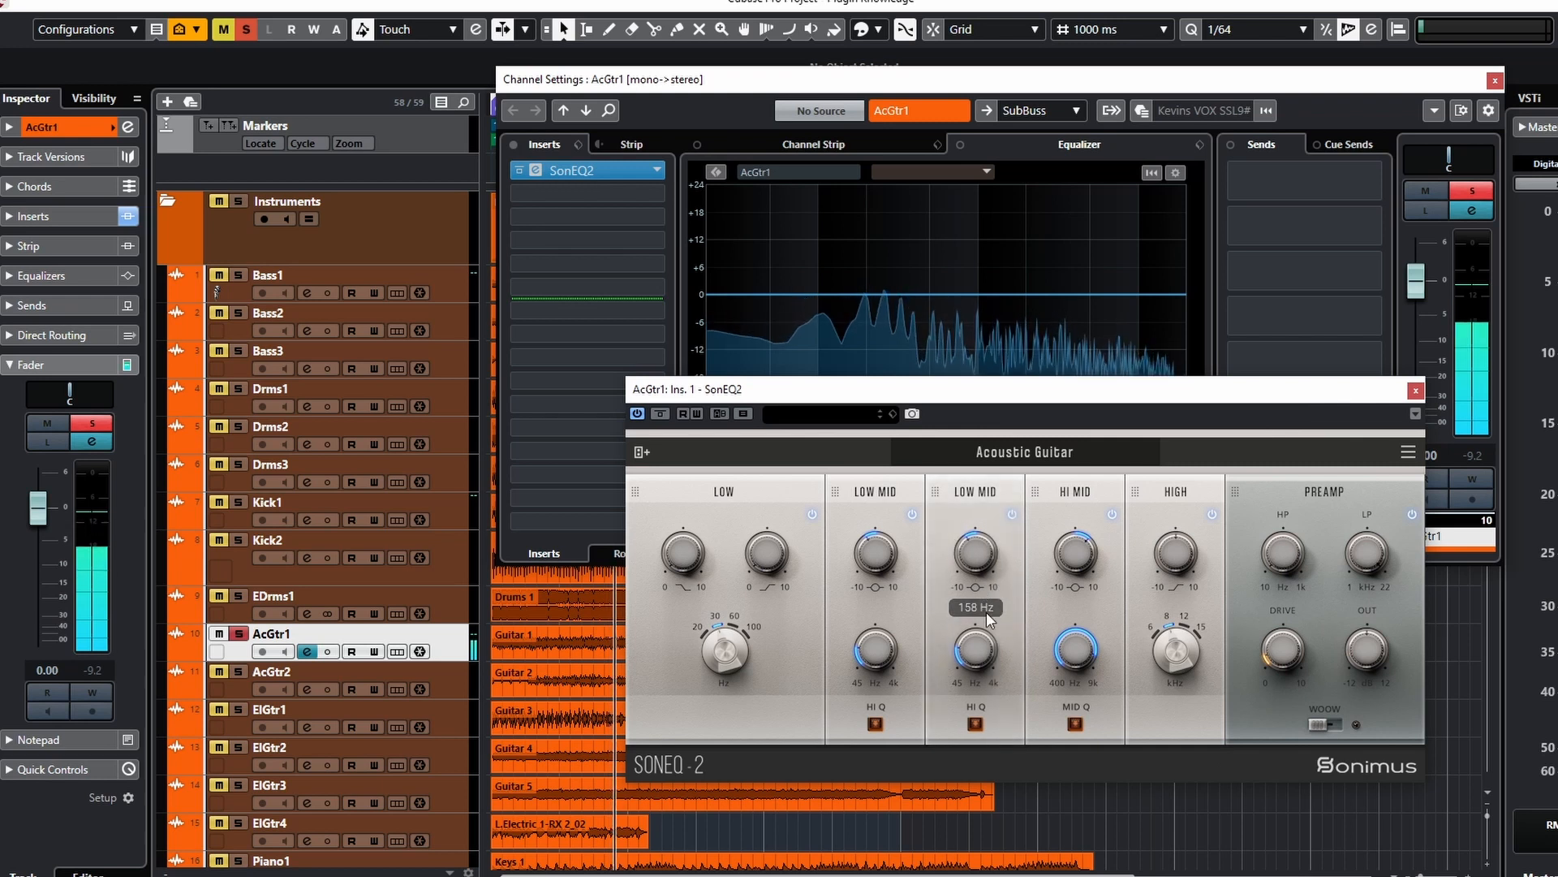
left_click_drag(966, 566, 968, 456)
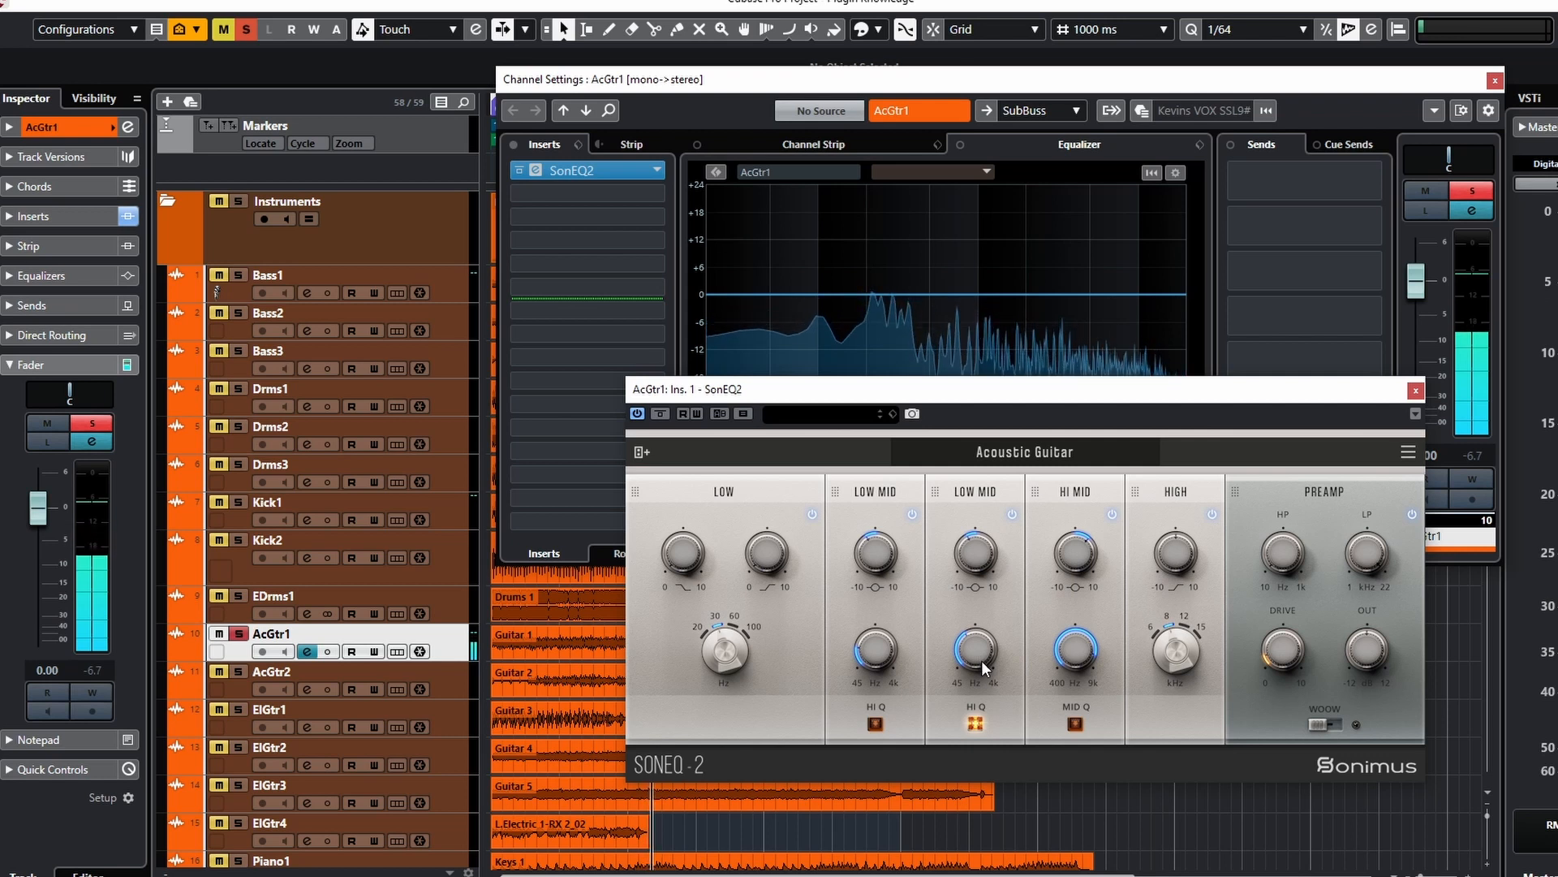
- Set the Low module's frequency to 100 Hz and raise its low cut and low boost amounts
left_click_drag(688, 560, 688, 605)
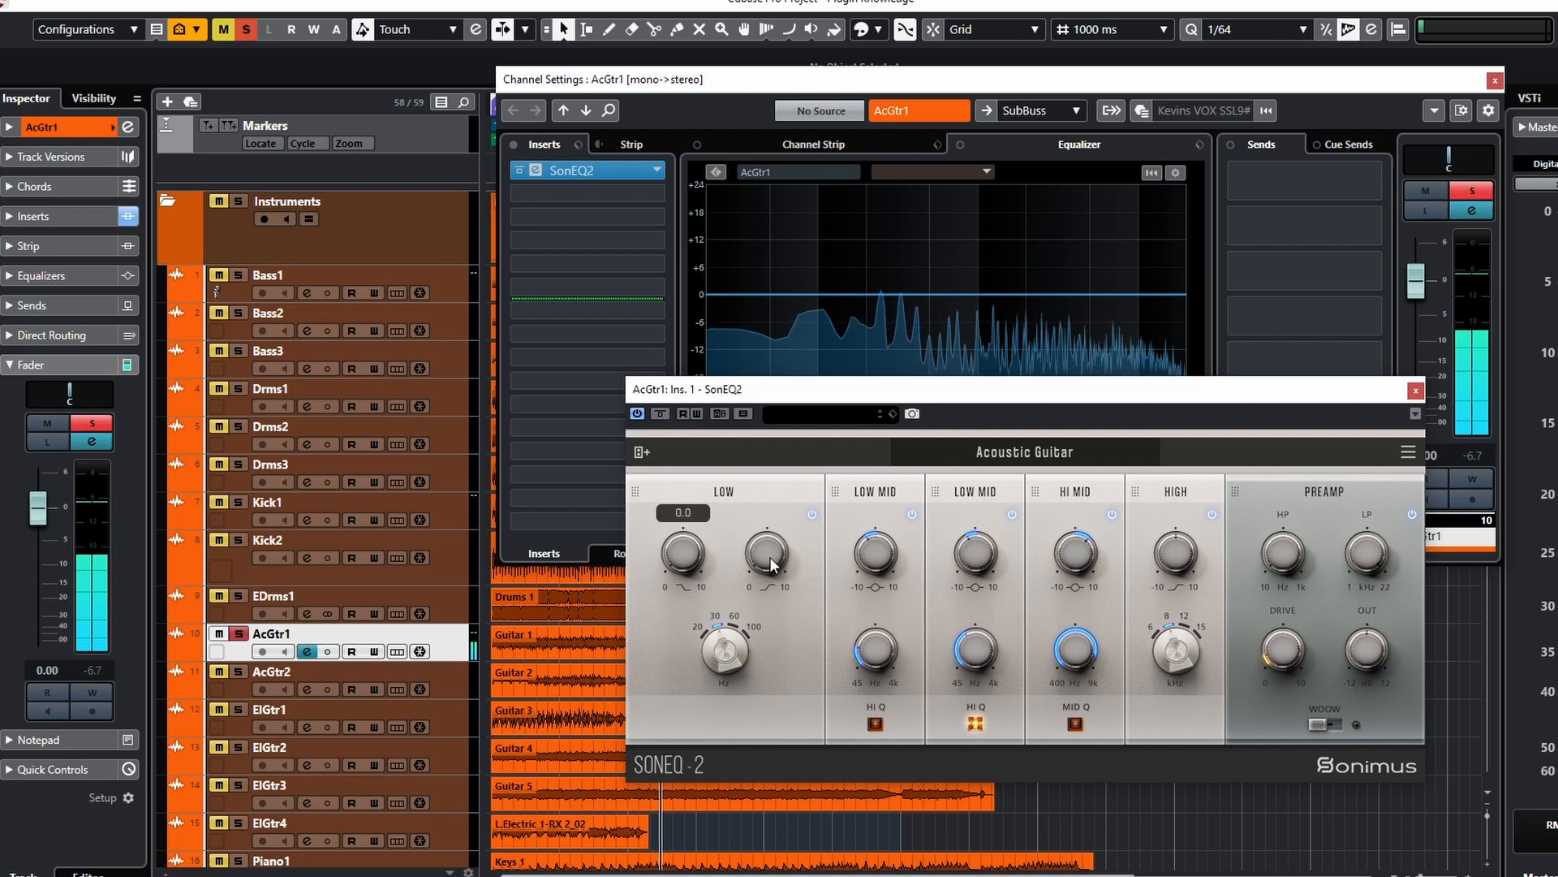
left_click_drag(759, 493, 759, 484)
left_click_drag(724, 645, 777, 550)
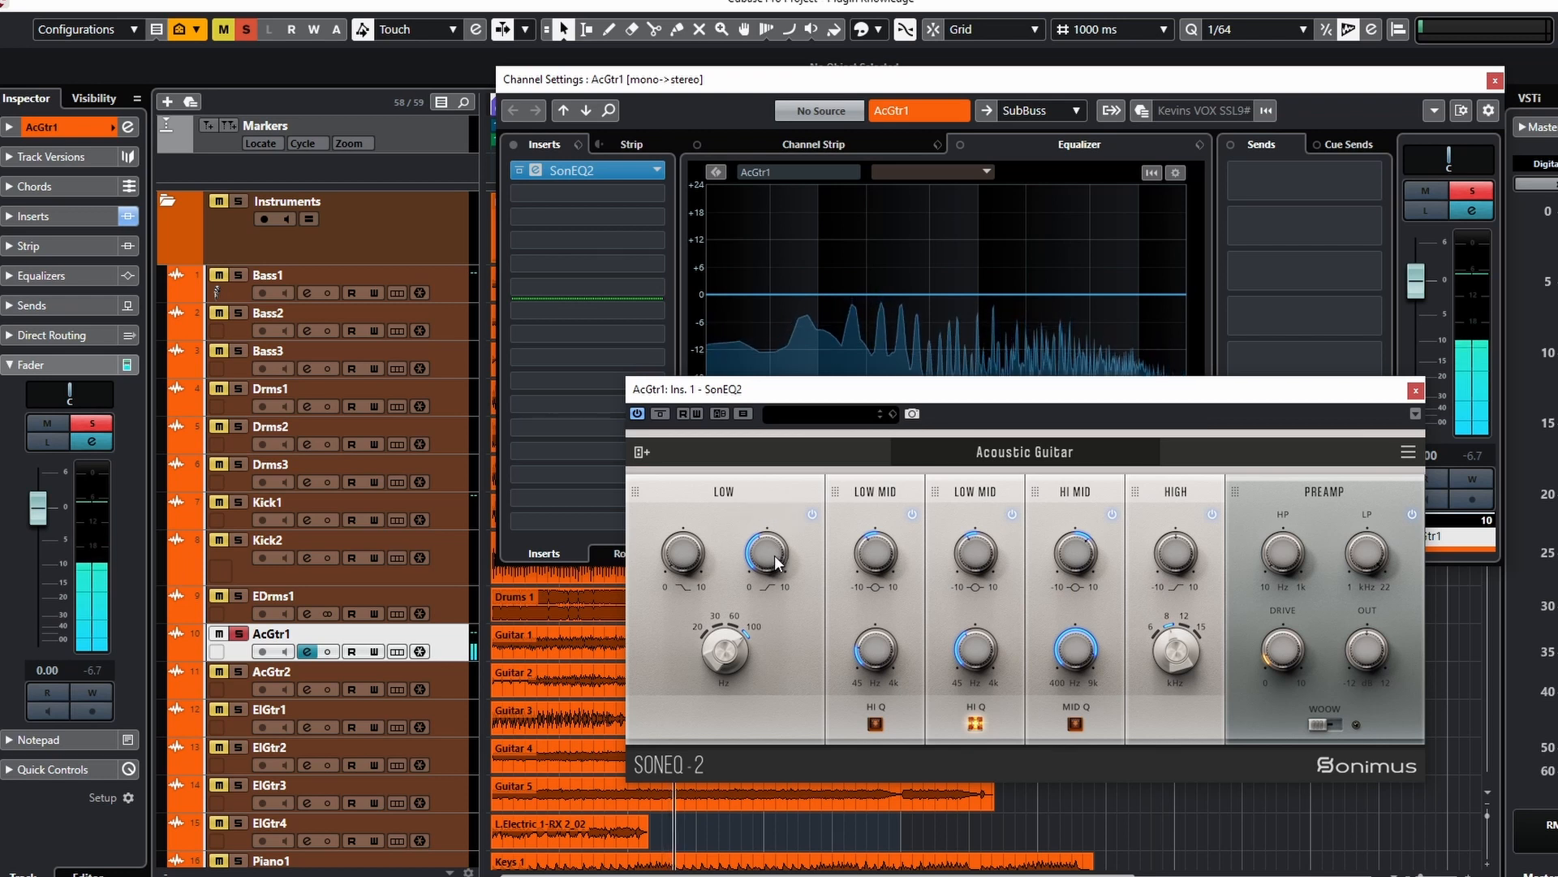
left_click_drag(680, 561, 675, 527)
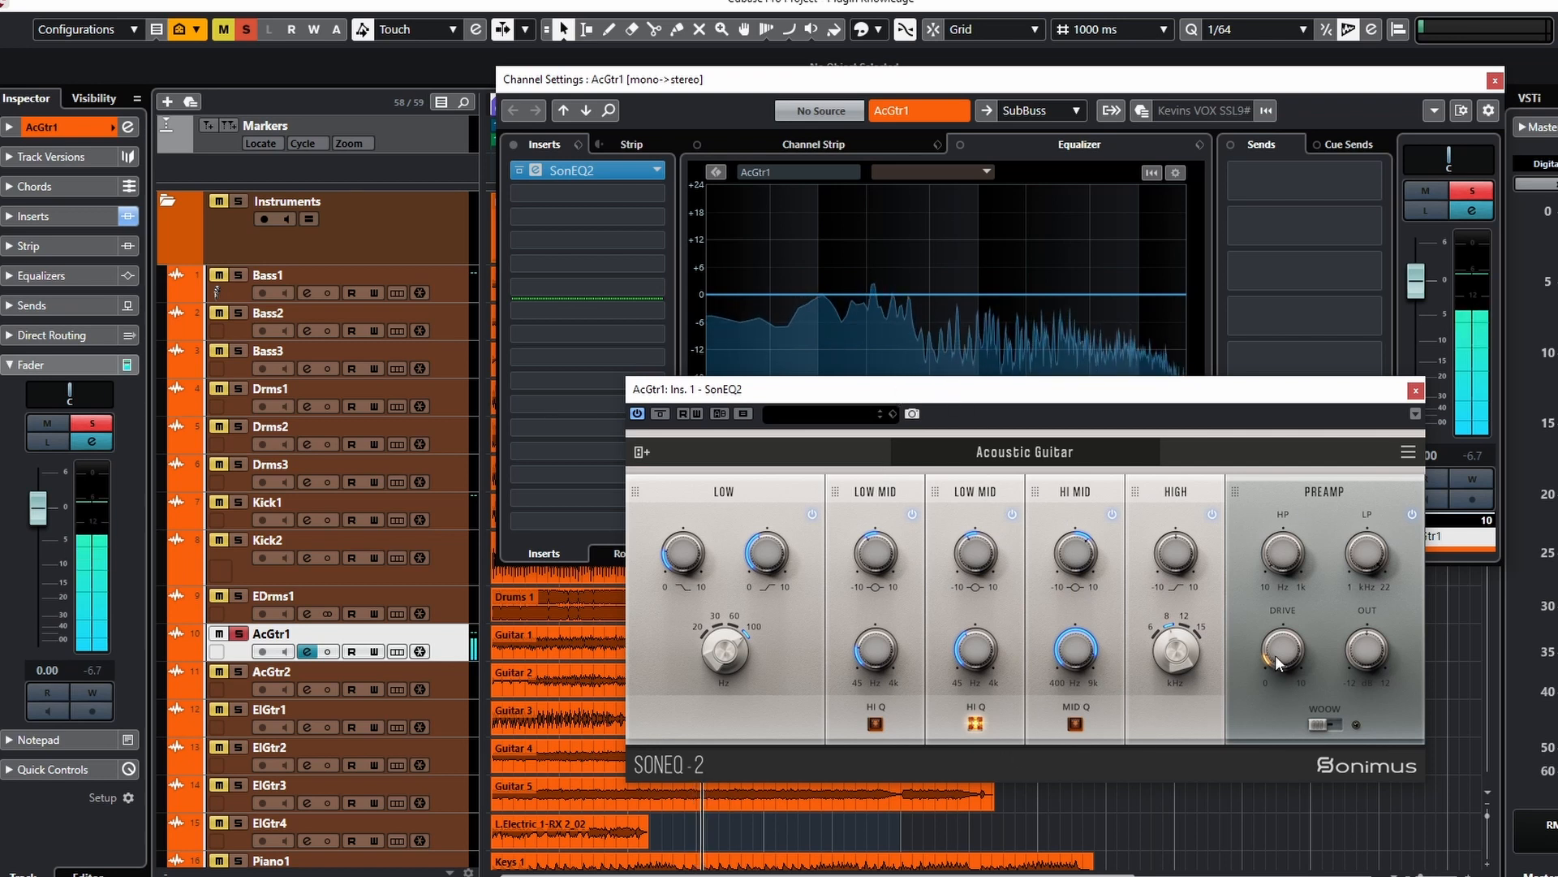
- Load the Guitar Presence factory preset on the AcGtr1 track and review its Low Mid and High settings
left_click(1006, 456)
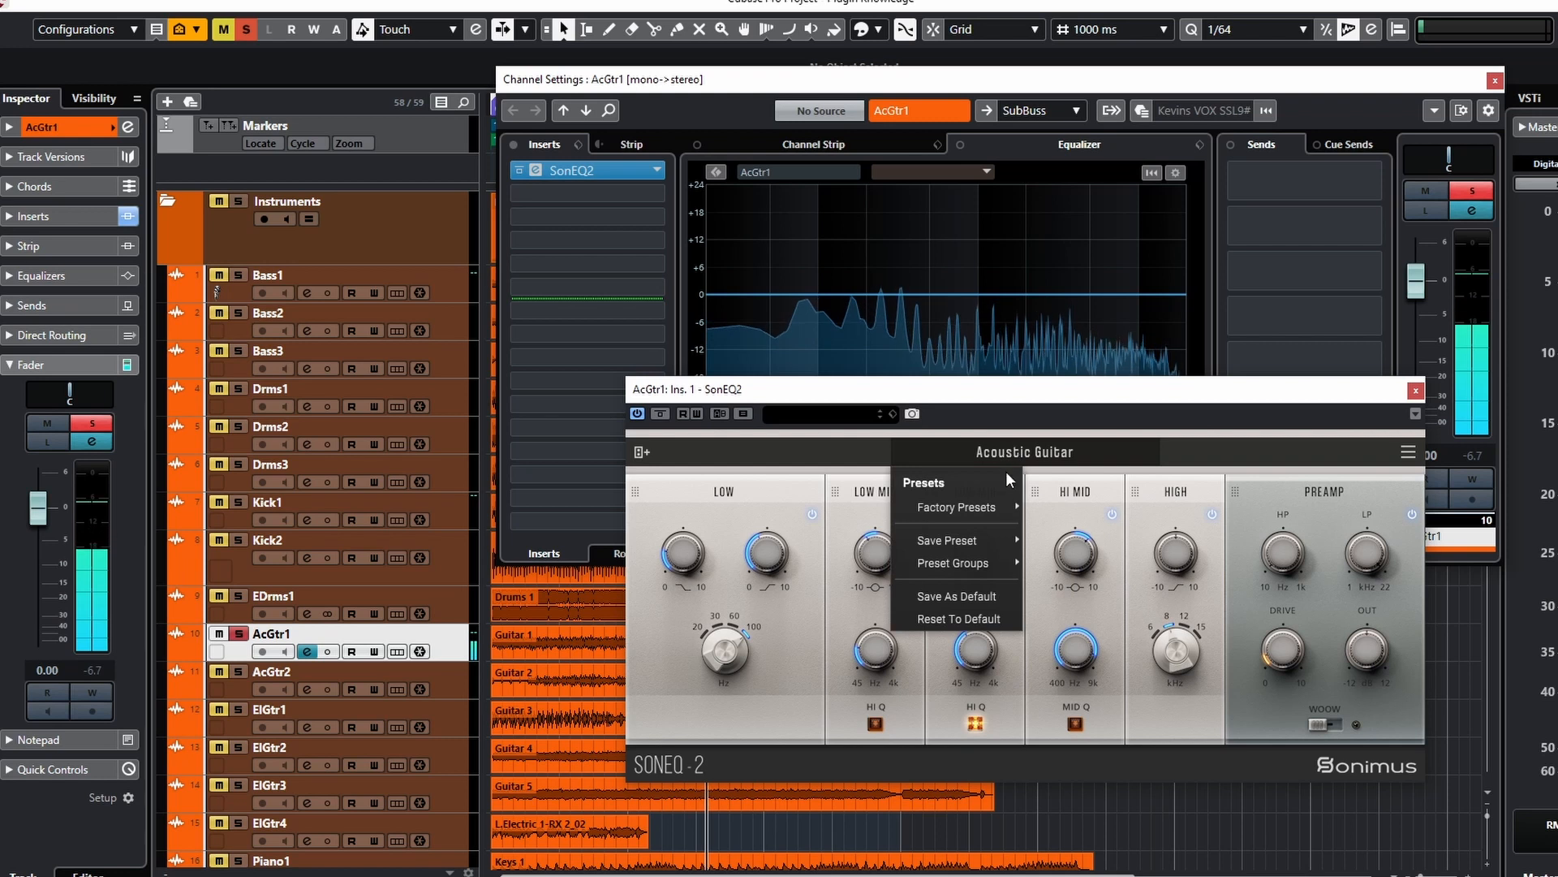
mouse_move(979, 508)
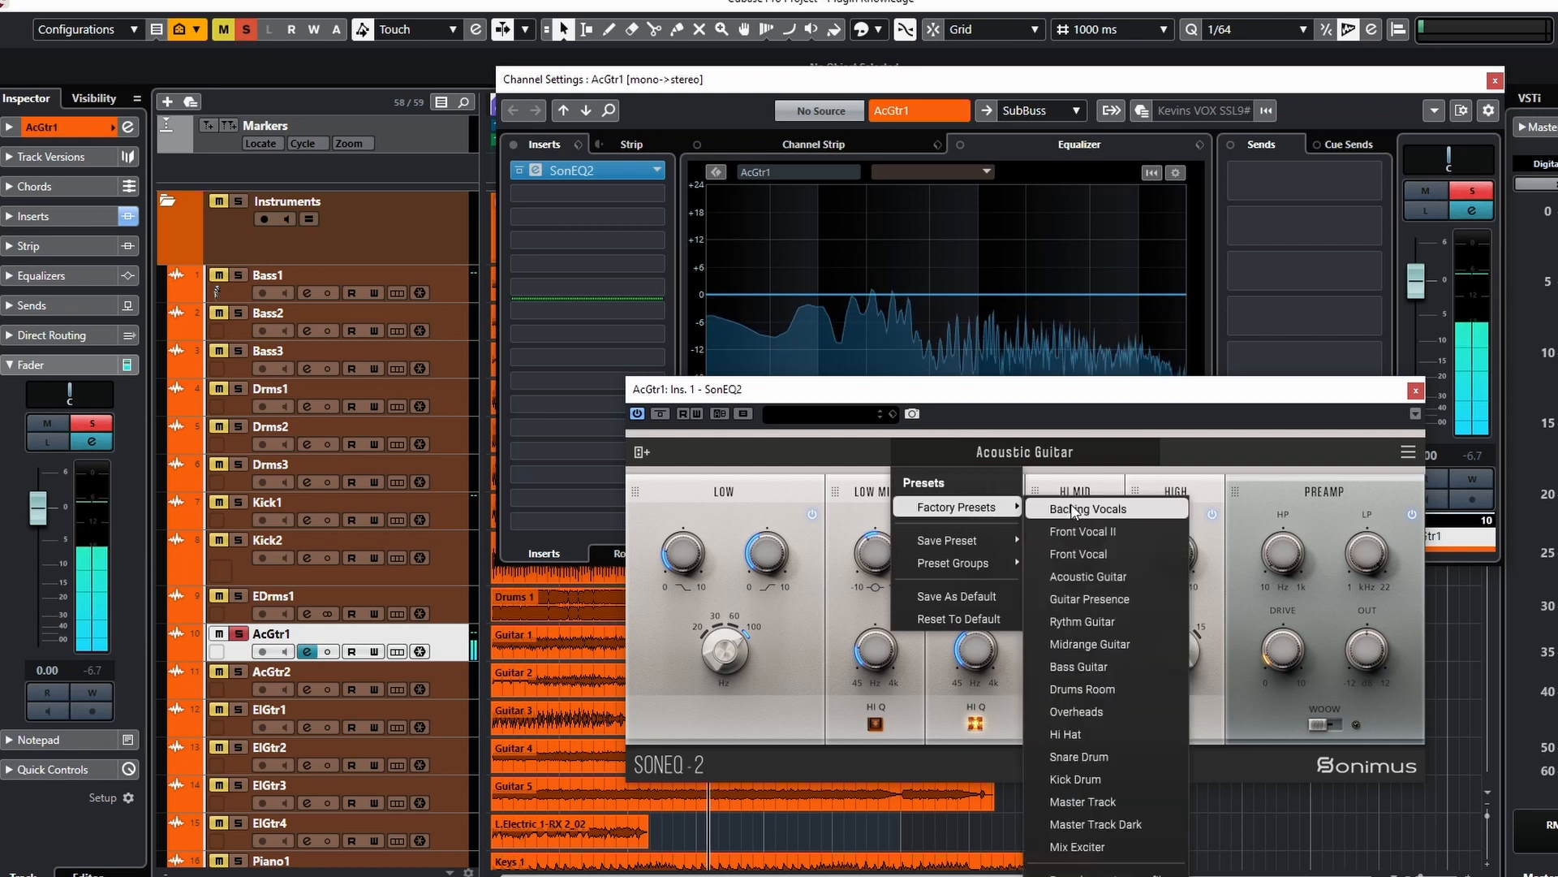
left_click(1094, 598)
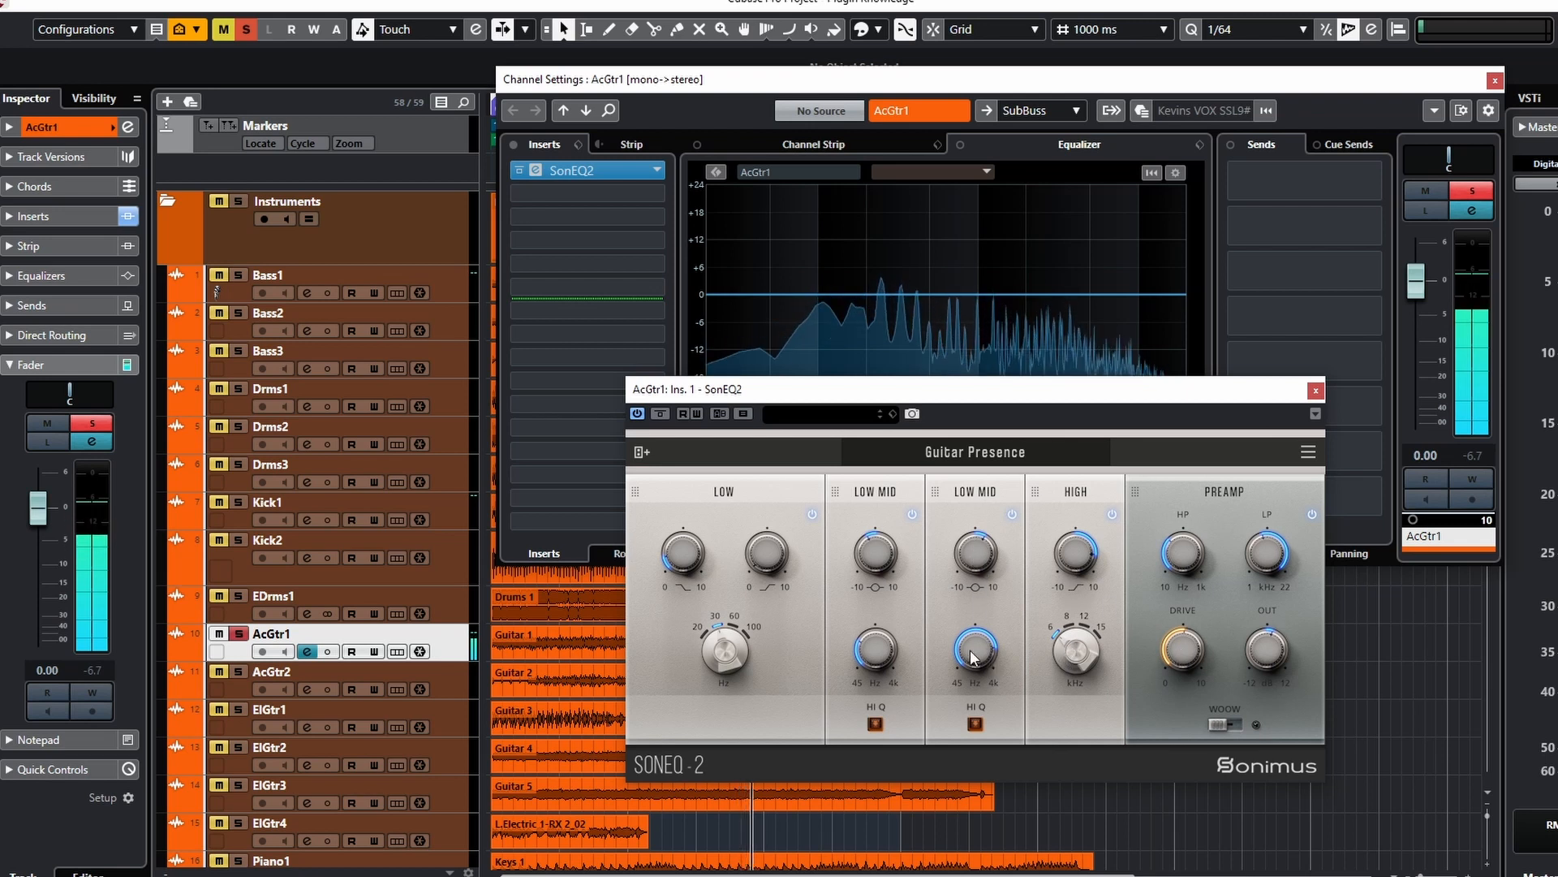
mouse_move(974, 657)
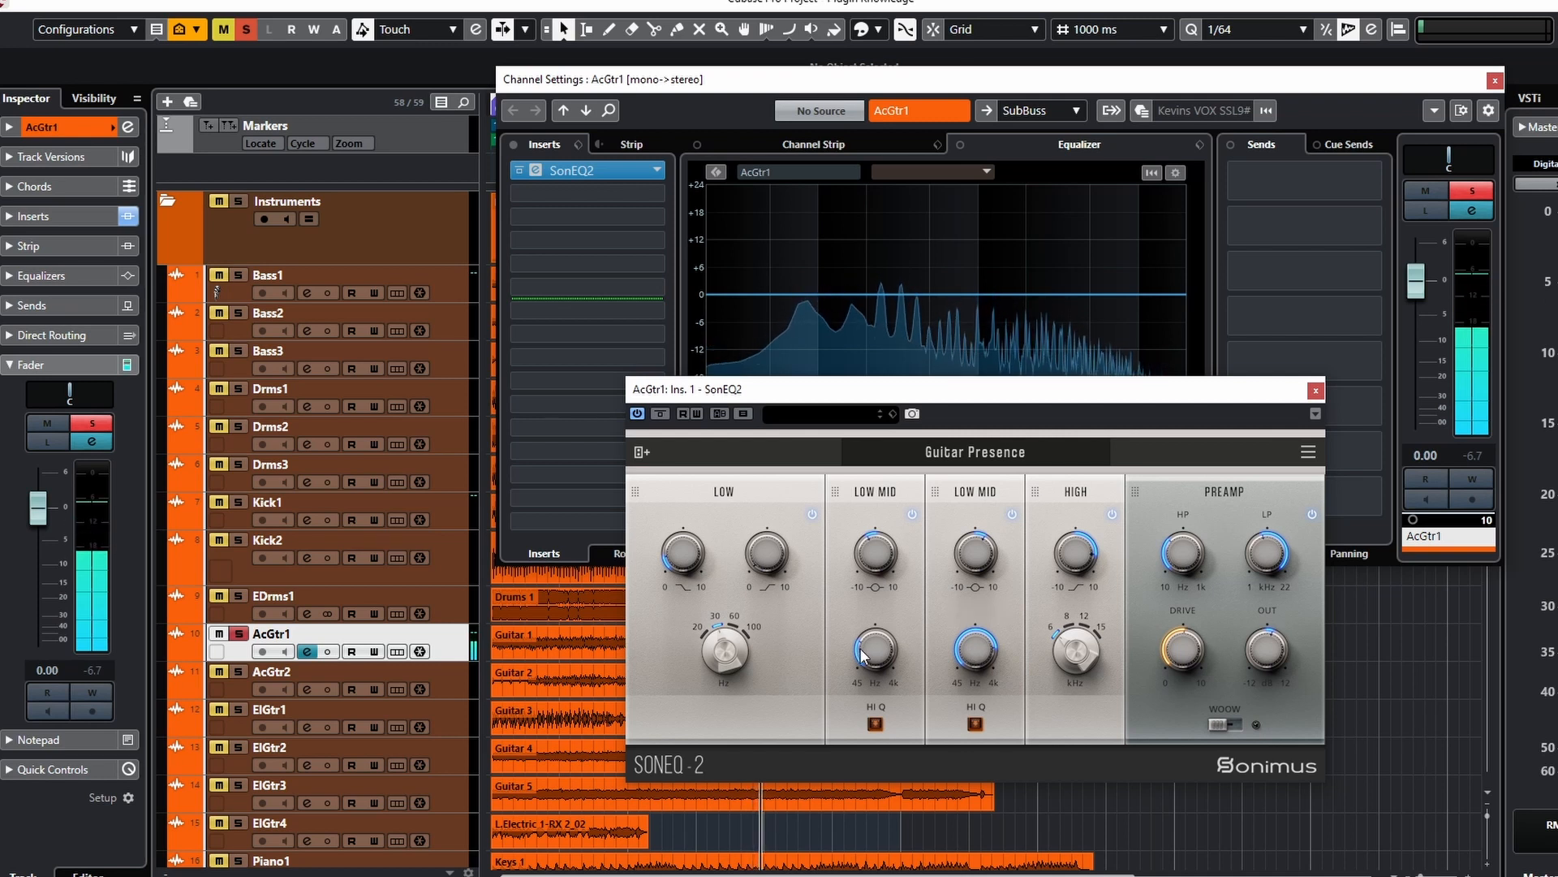
mouse_move(873, 658)
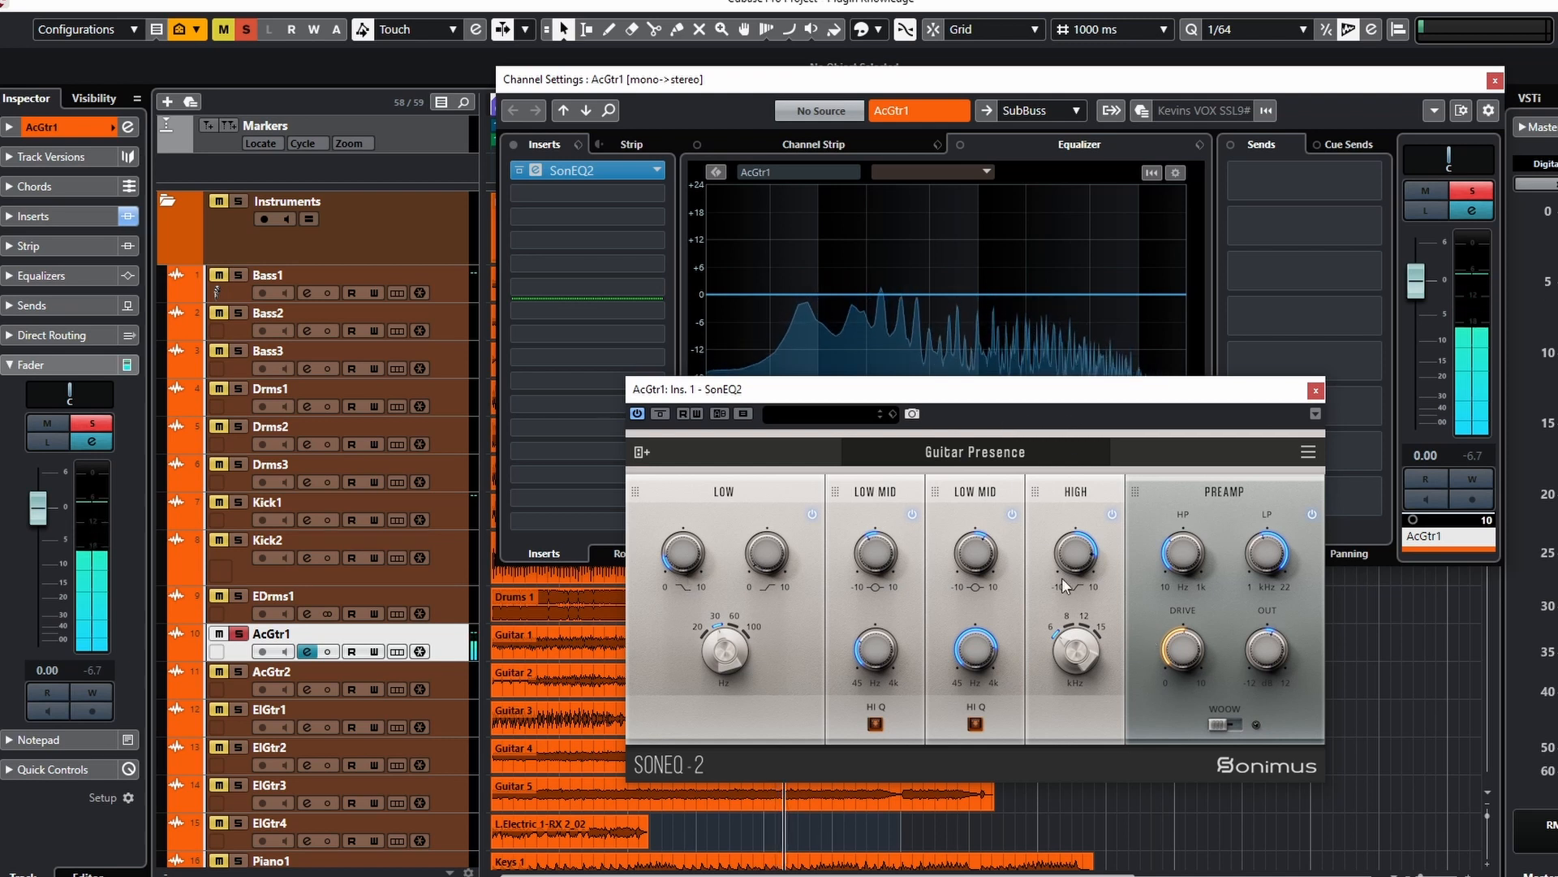
- Audition the Midrange Guitar factory preset on the AcGtr1 track, followed by the Bass Guitar preset
left_click(973, 455)
mouse_move(928, 510)
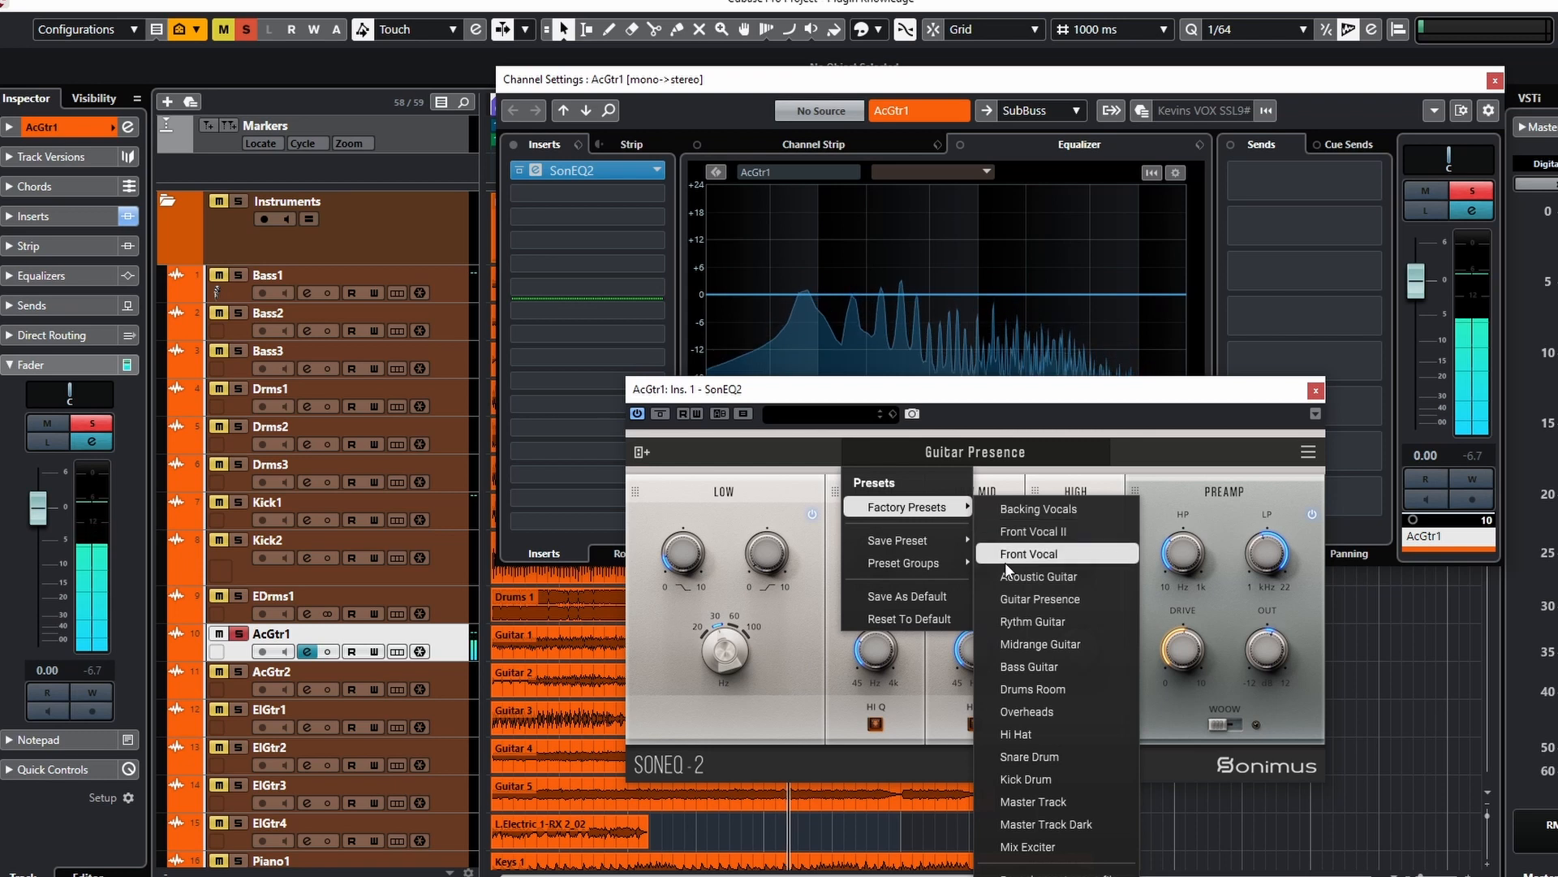
left_click(1033, 644)
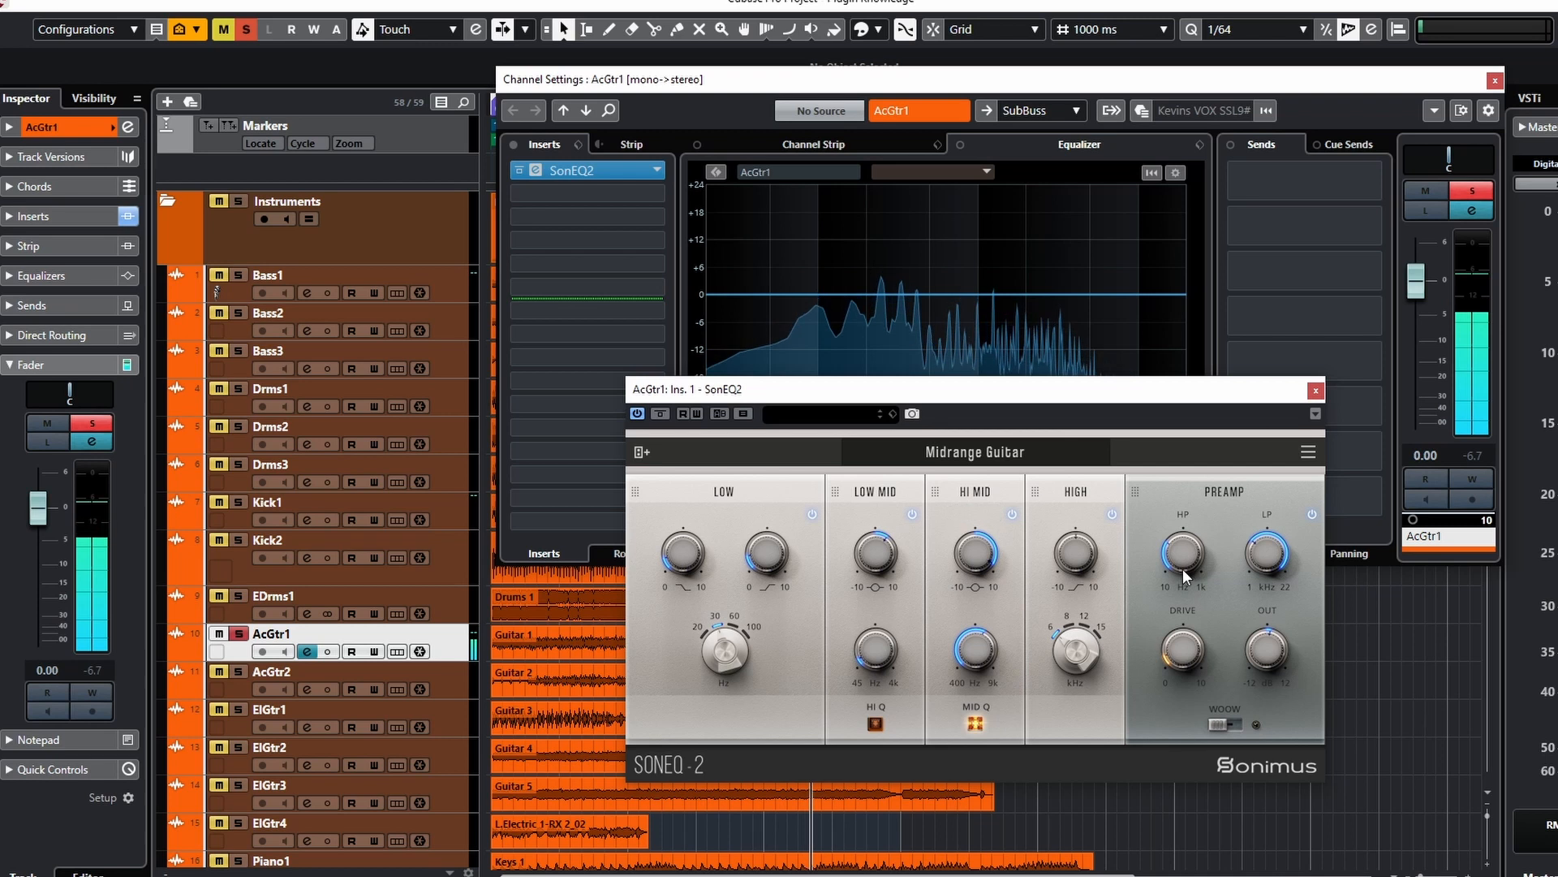
left_click(974, 452)
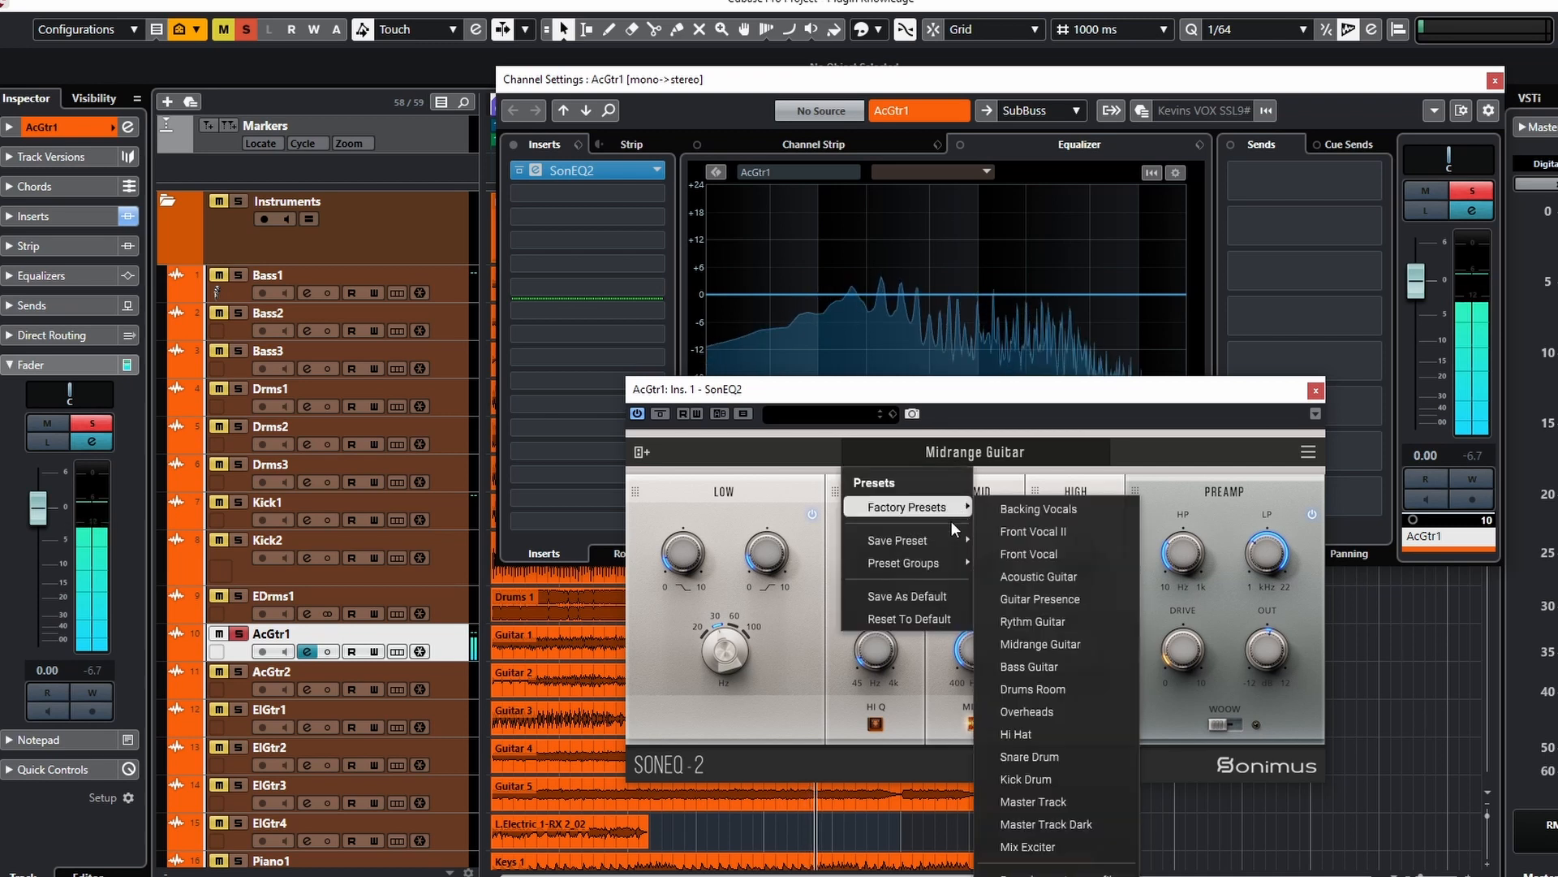
mouse_move(962, 507)
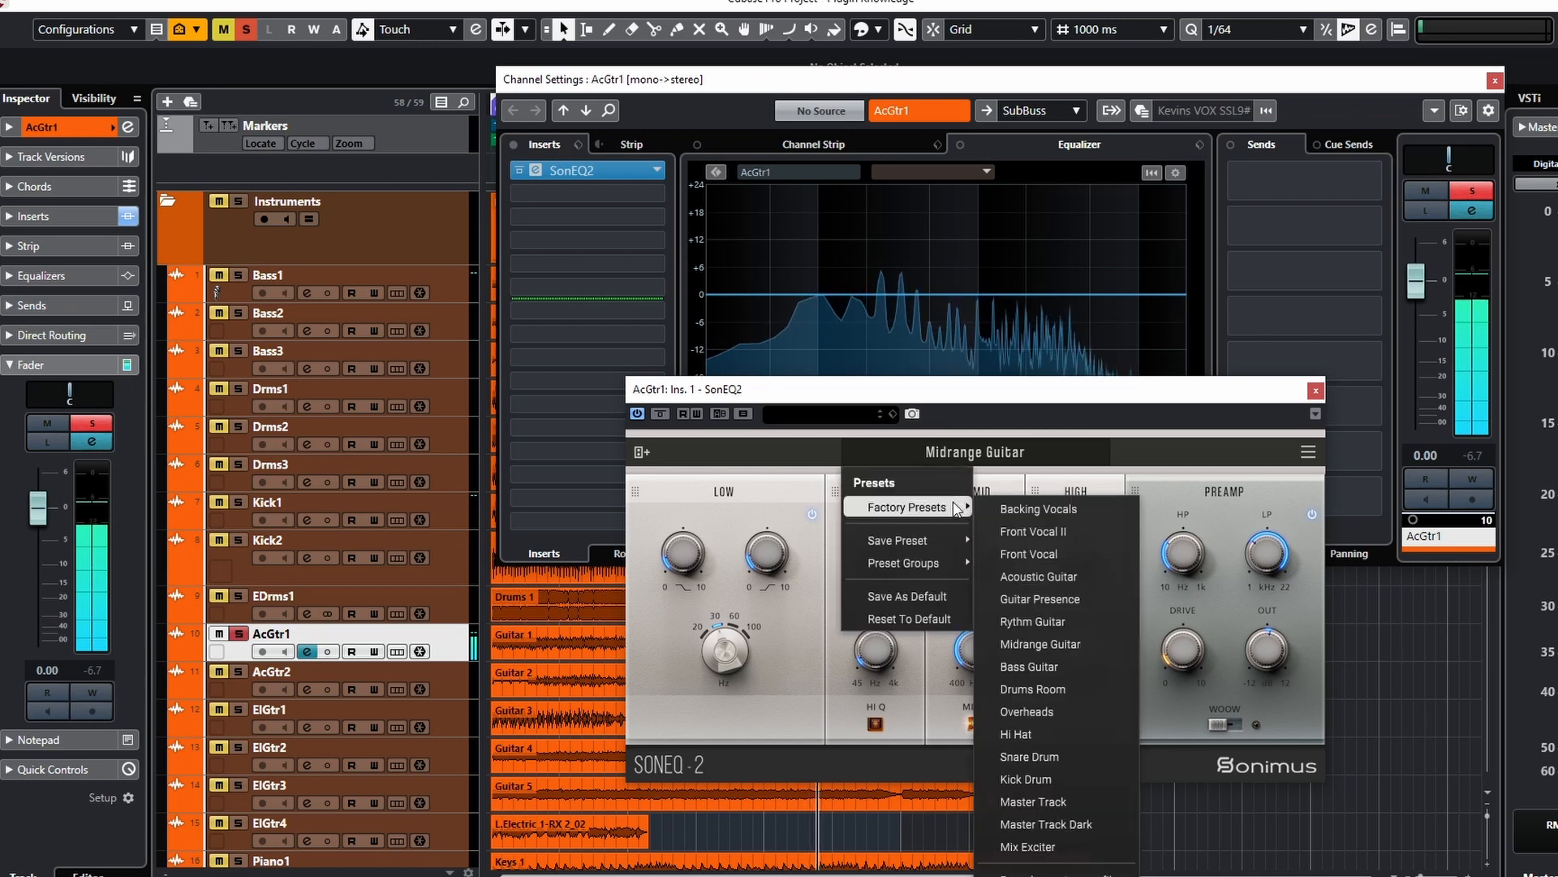
left_click(1030, 670)
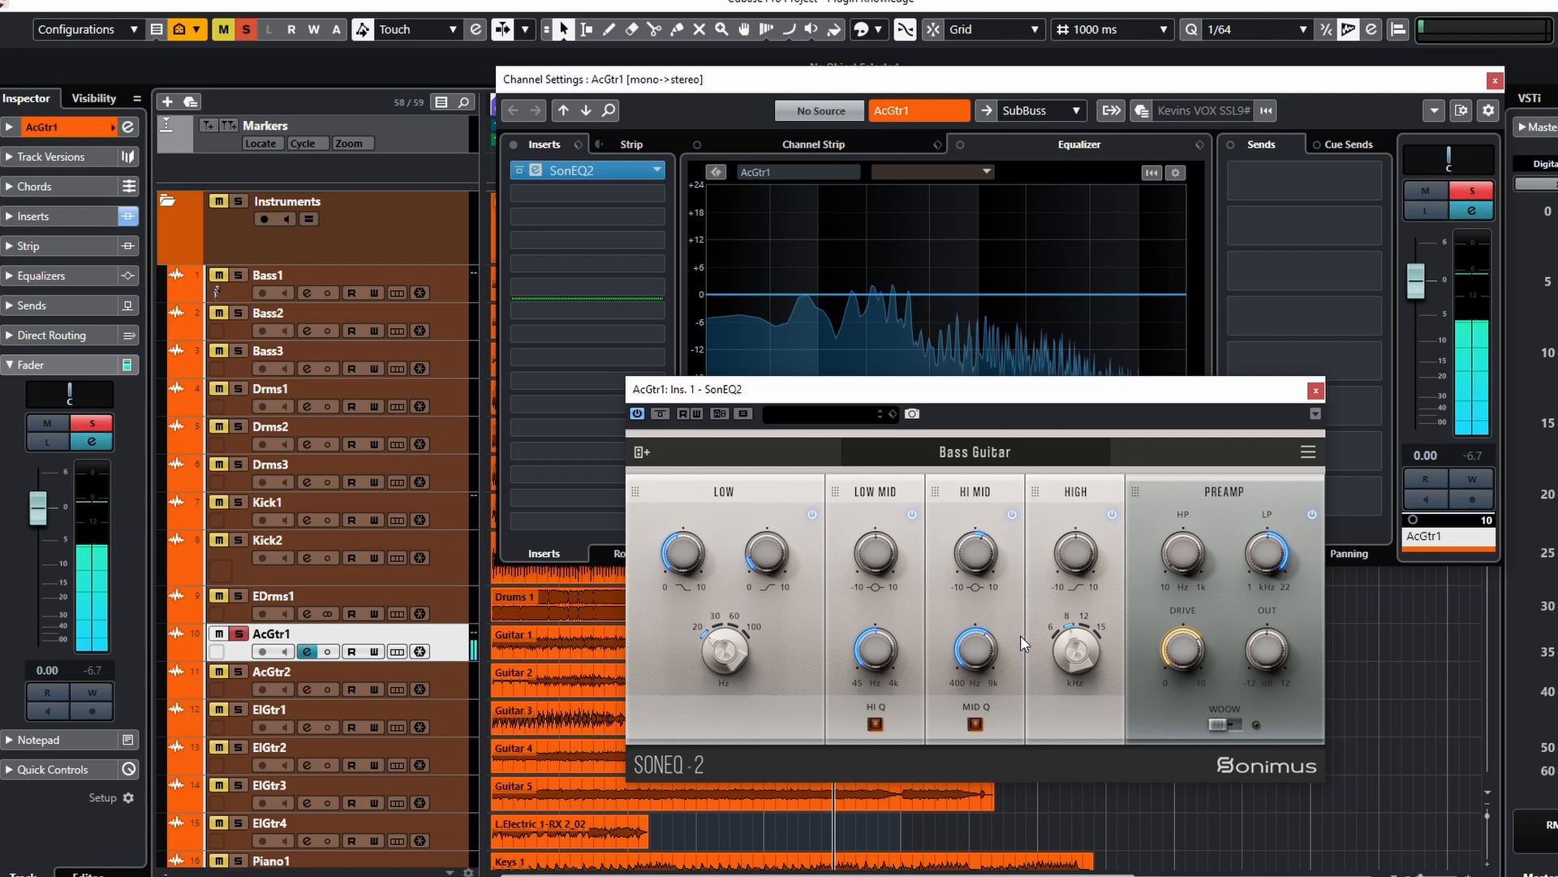
- Stop playback and switch the solo and channel settings from AcGtr1 to the Bass1 track
key("space")
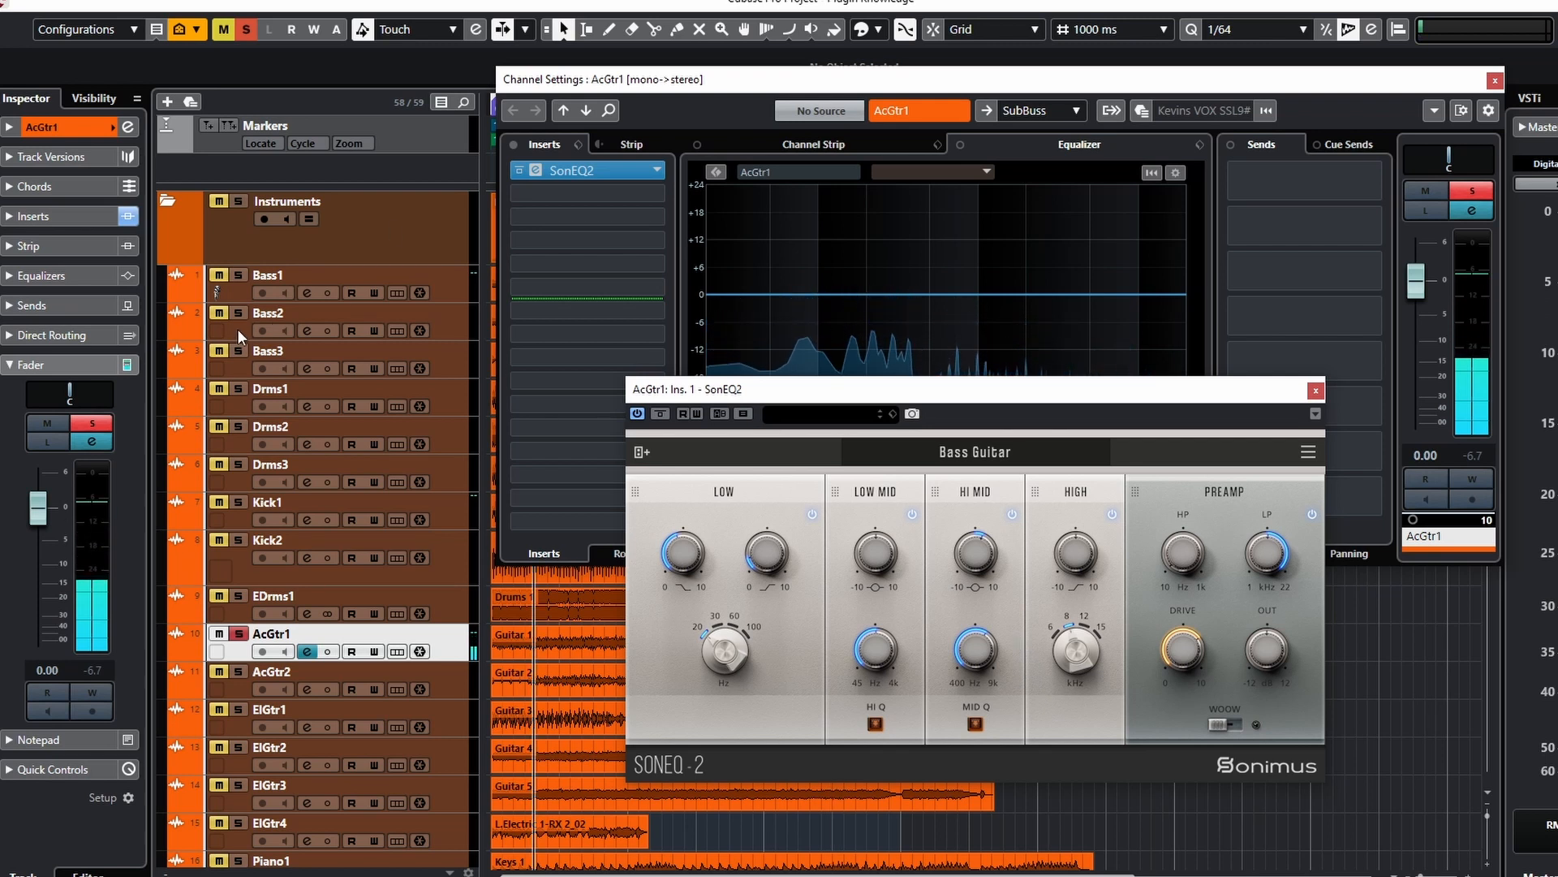
left_click(237, 633)
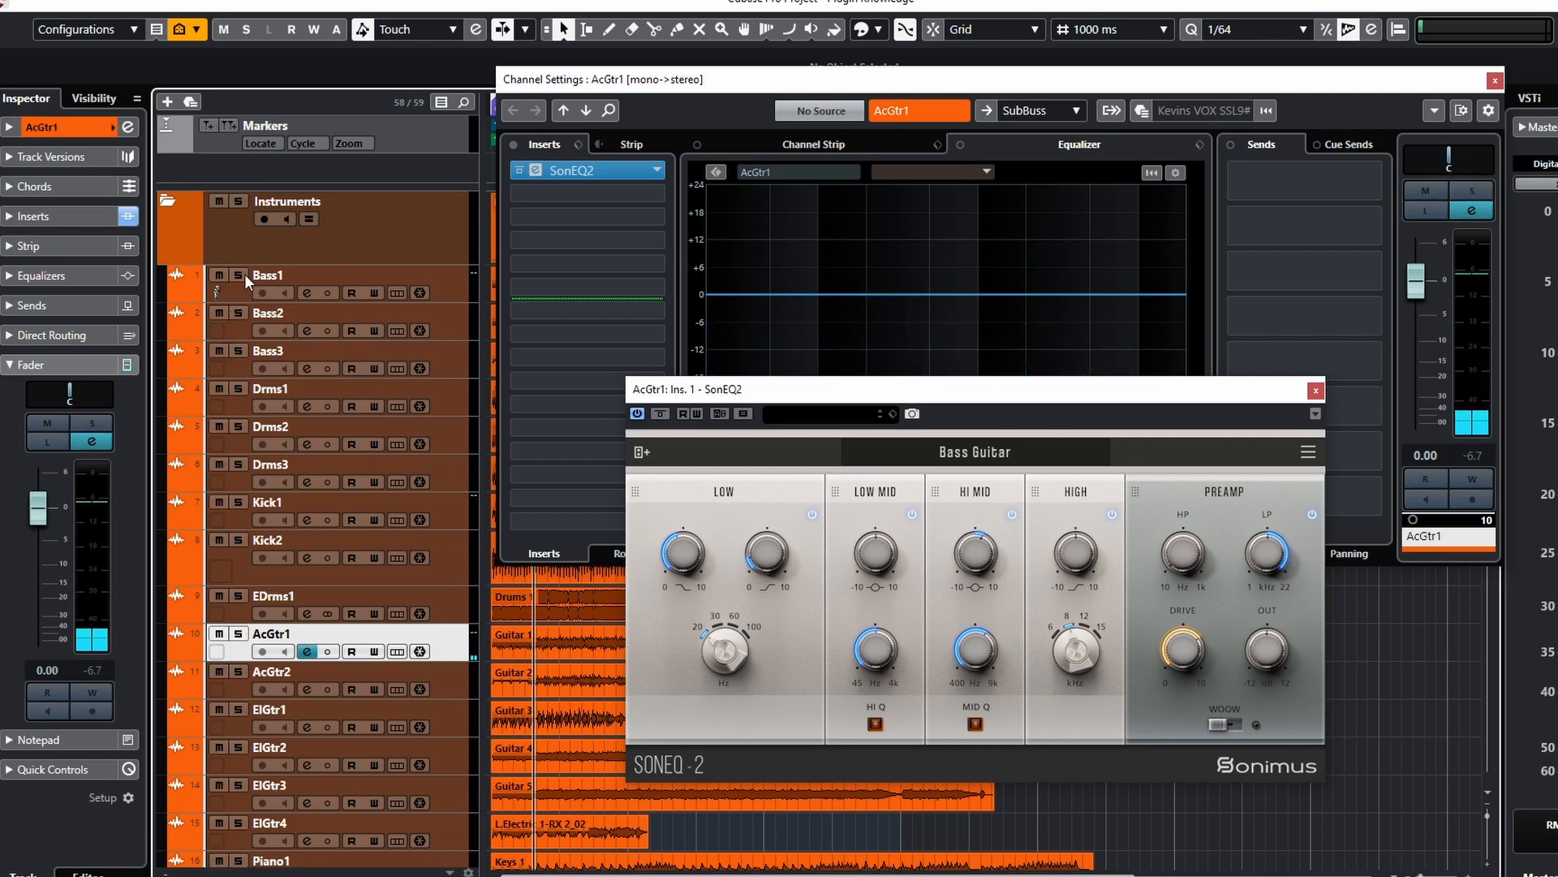
left_click(238, 313)
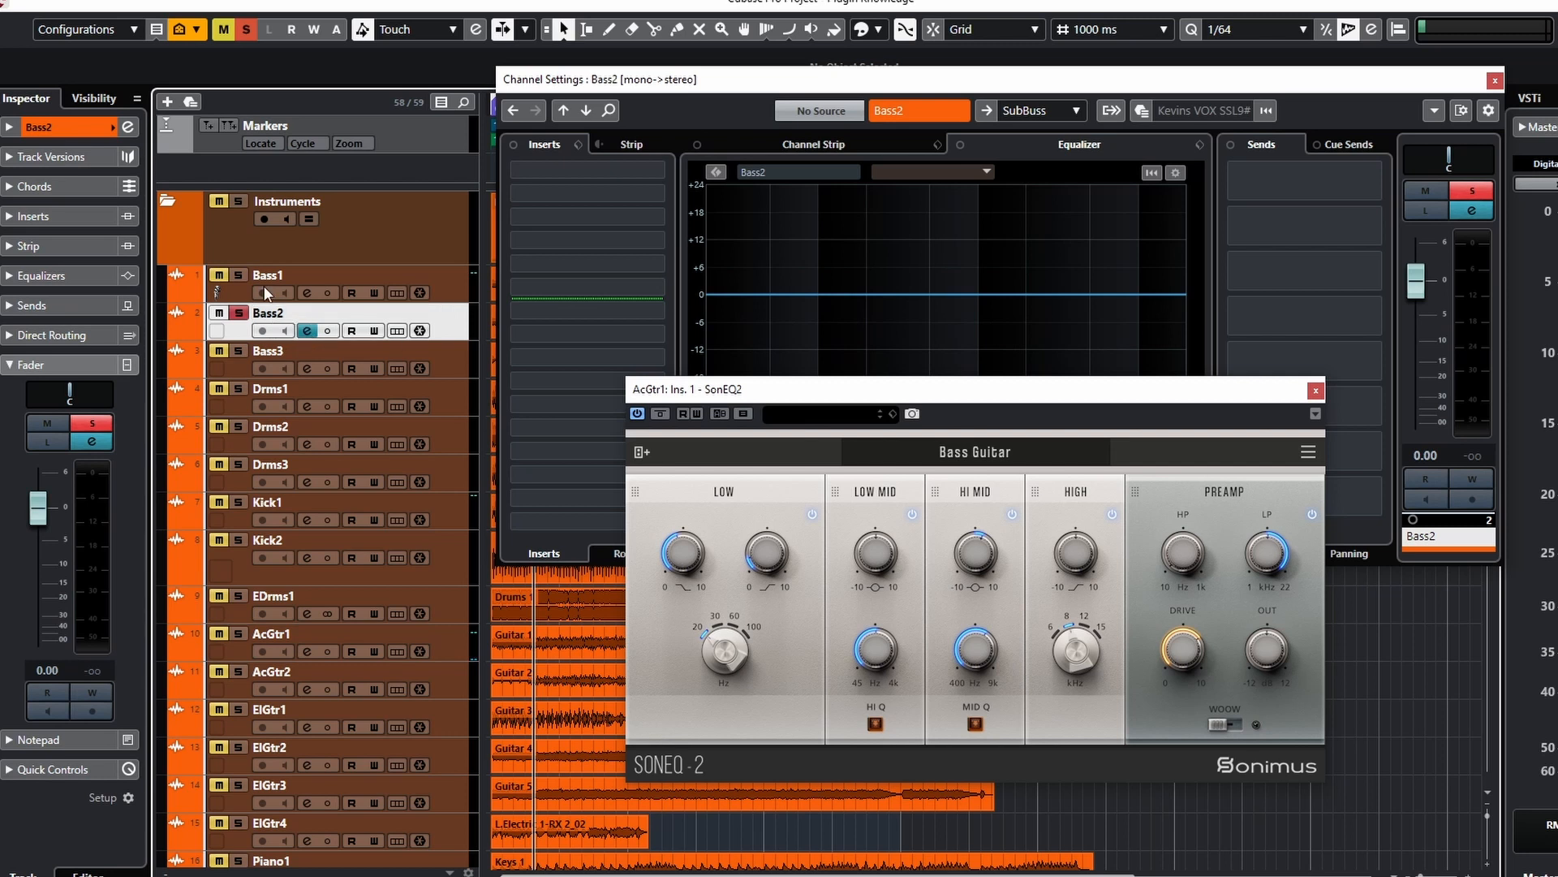
left_click(307, 293)
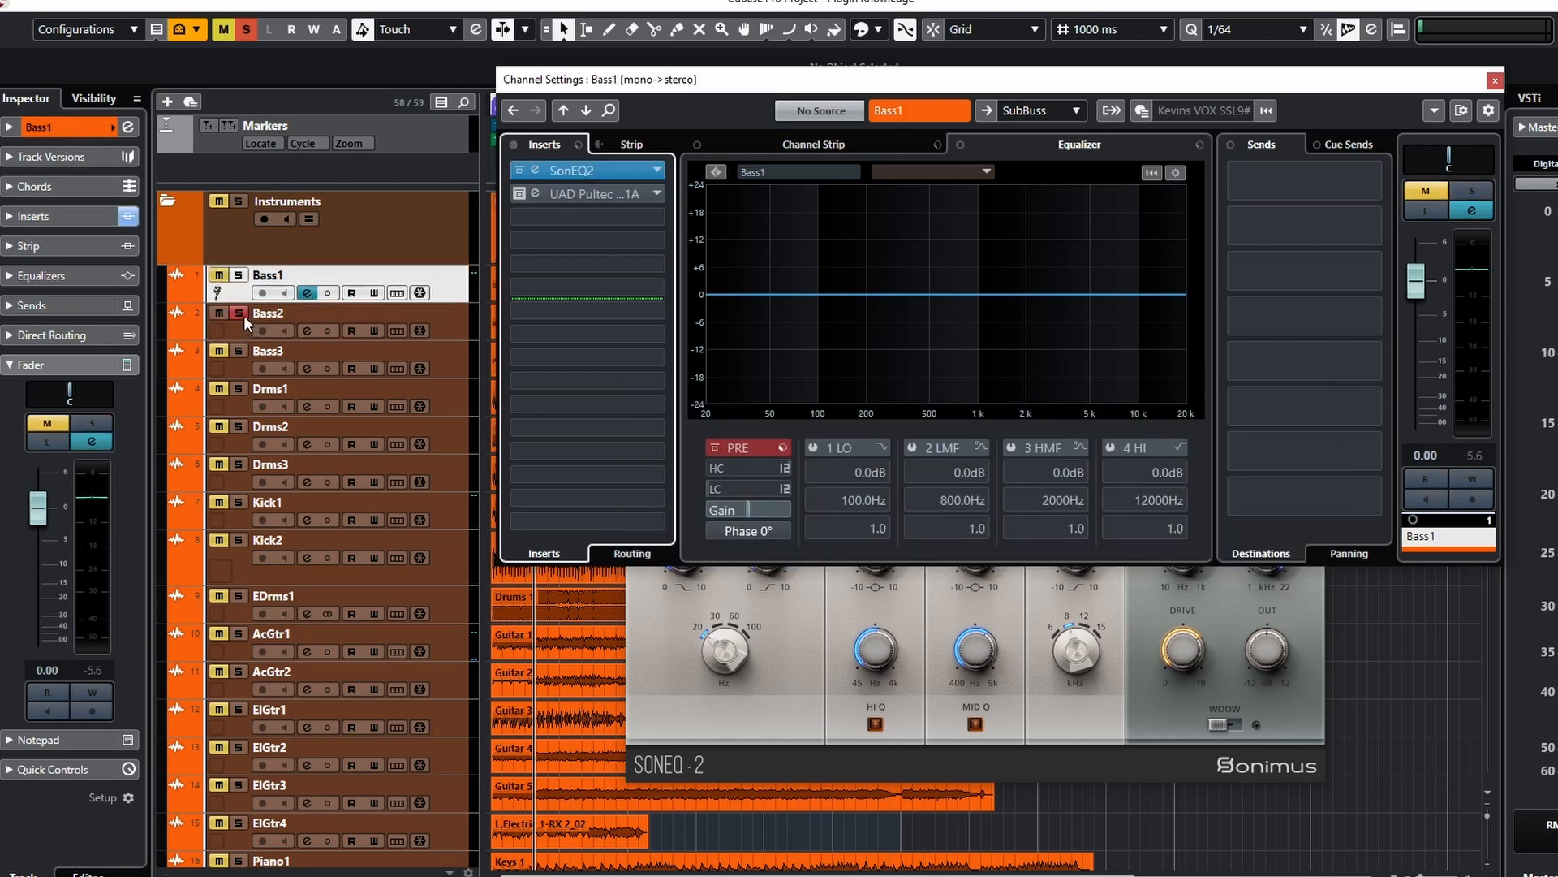
left_click(238, 274)
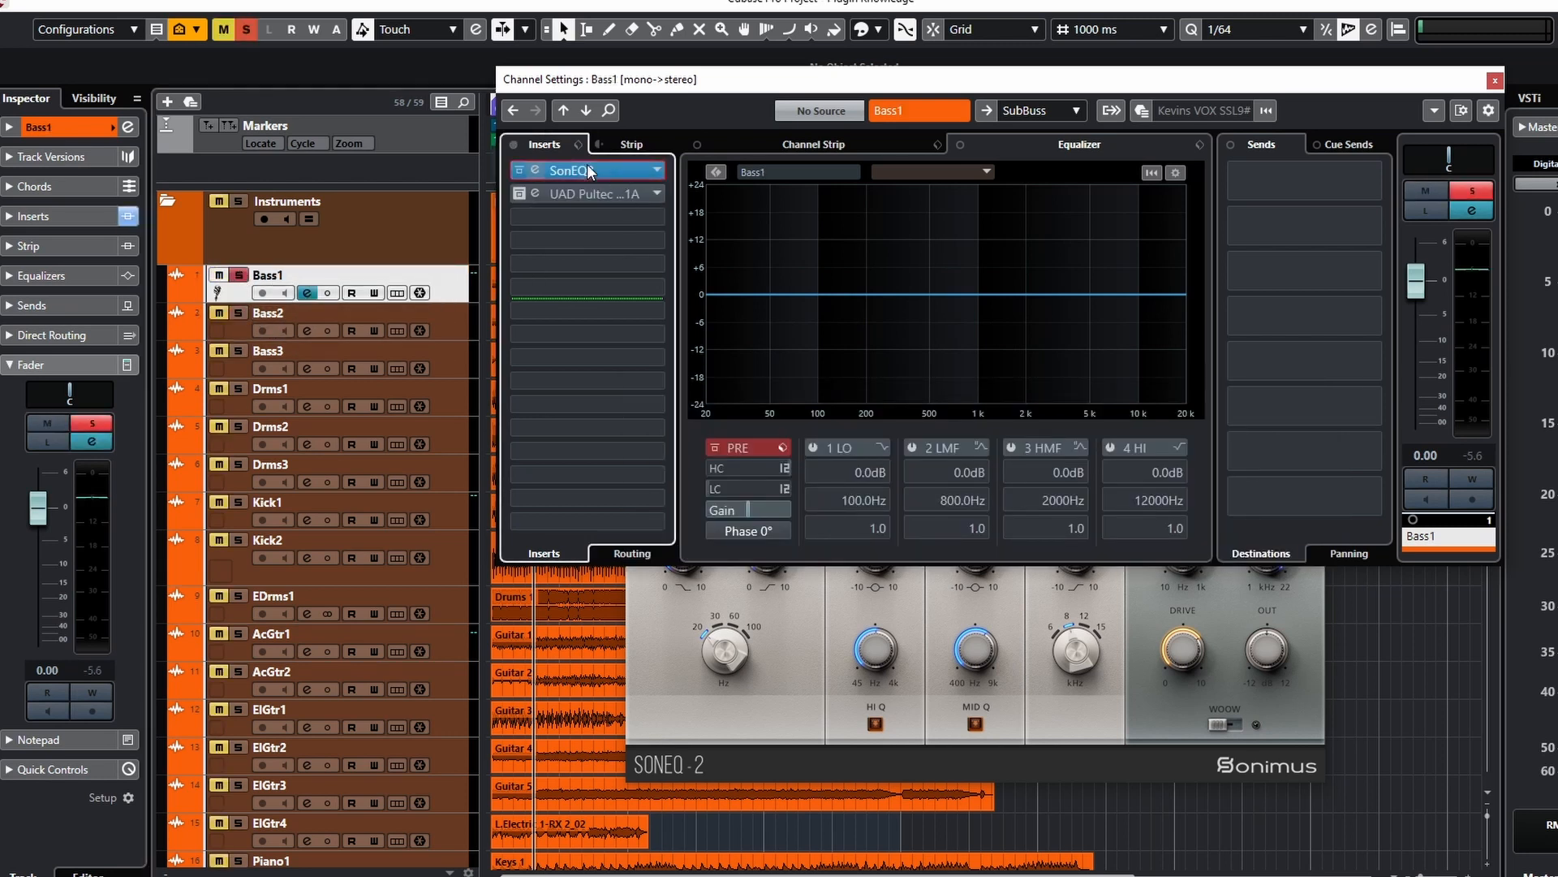
- Open the SonEQ2 insert on the Bass1 track and load the Bass Guitar factory preset
left_click(602, 180)
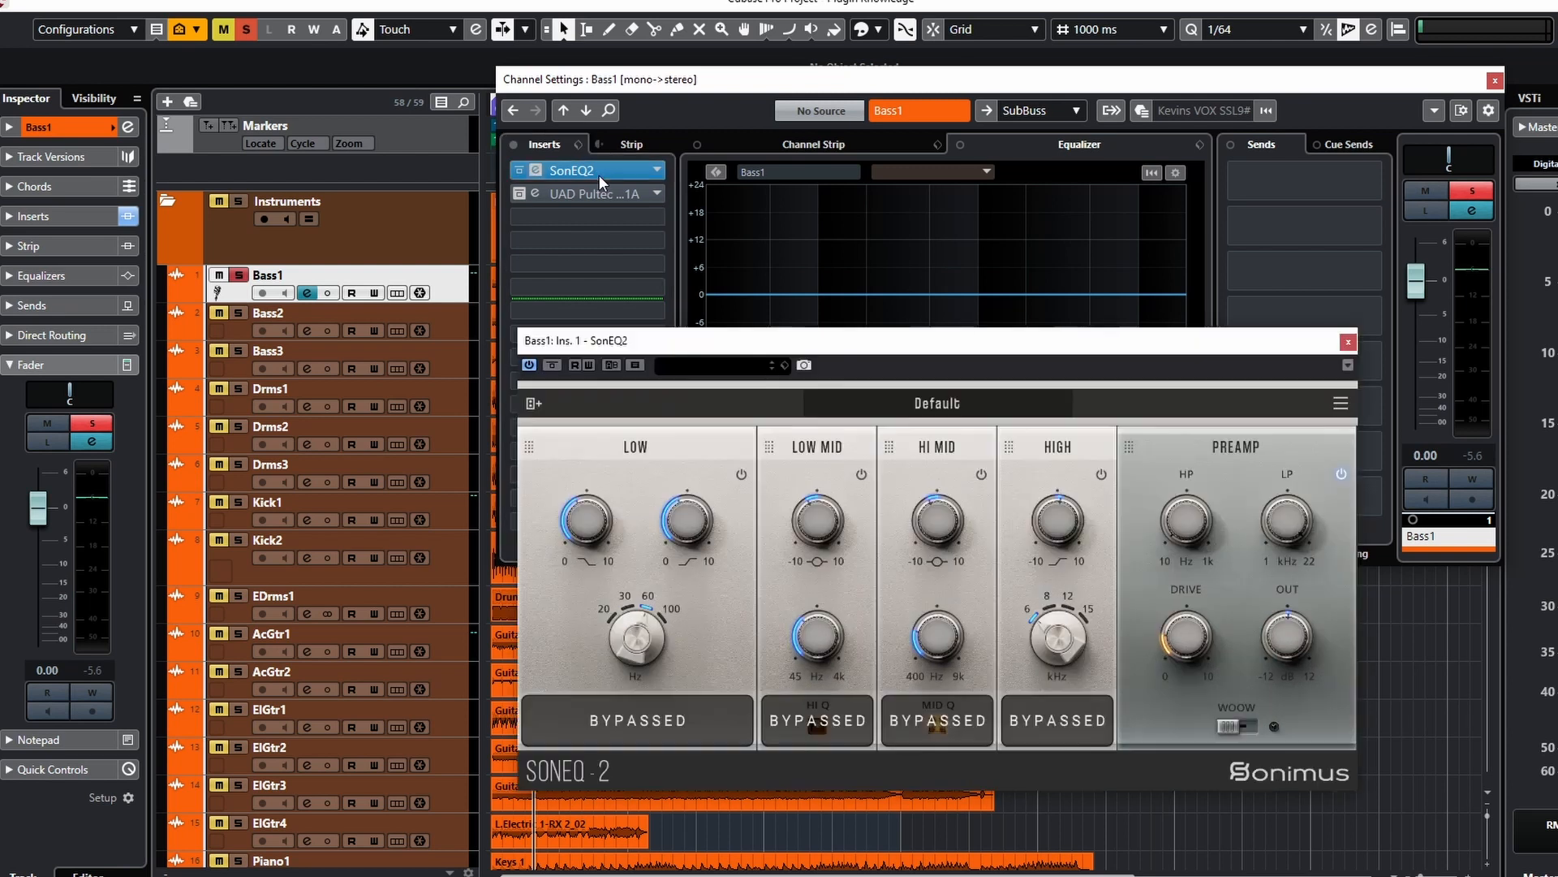
left_click(939, 406)
mouse_move(899, 461)
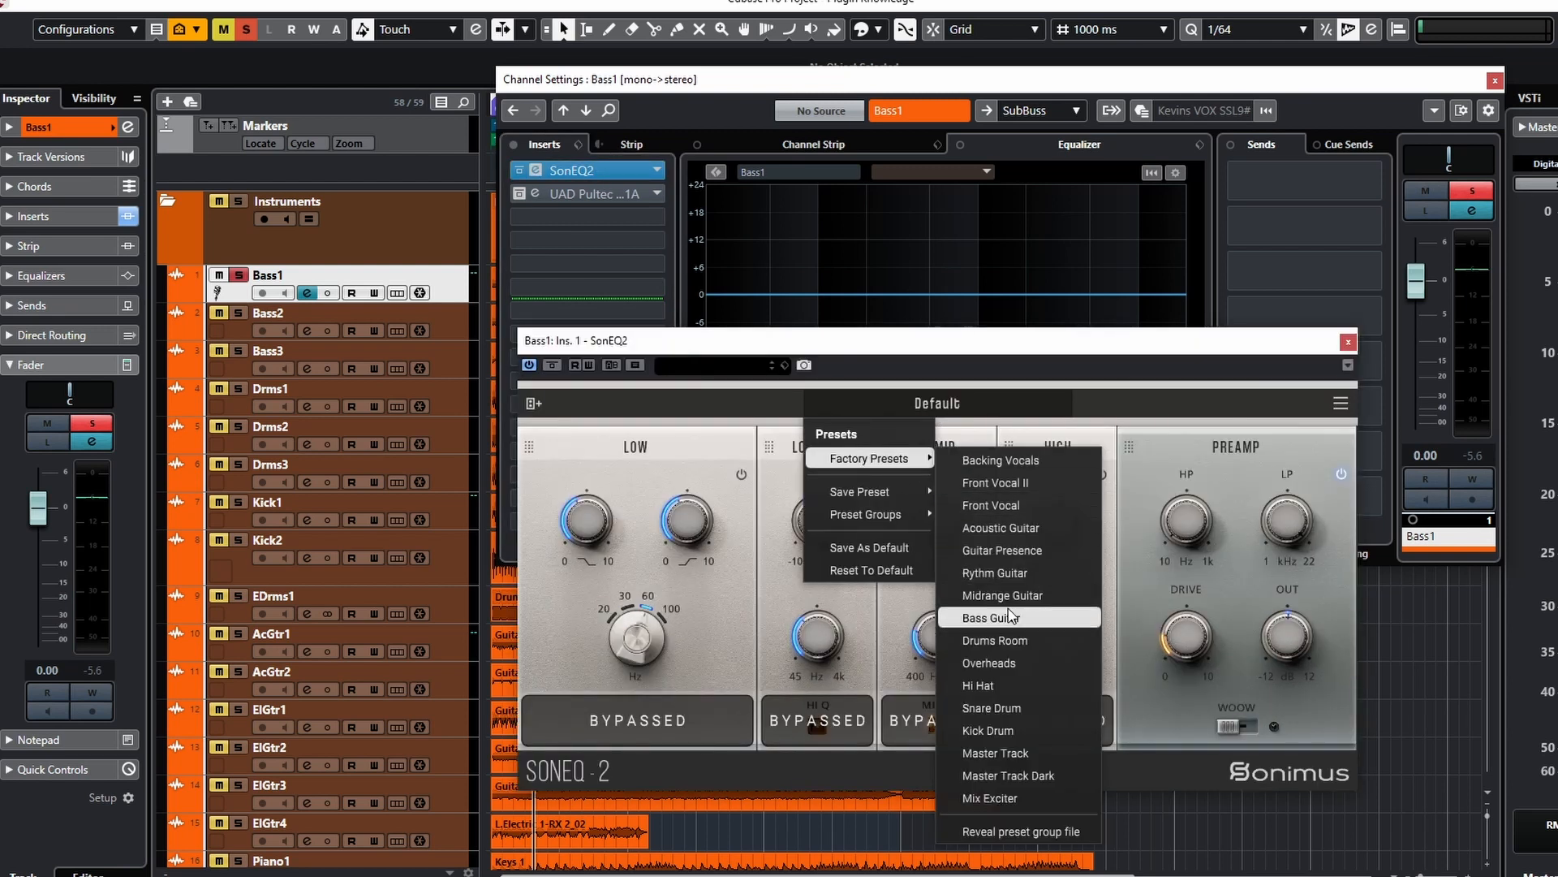
left_click(1004, 618)
- Play the Bass1 track and compare the Bass Guitar preset with SonEQ2 bypassed and active
left_click(552, 366)
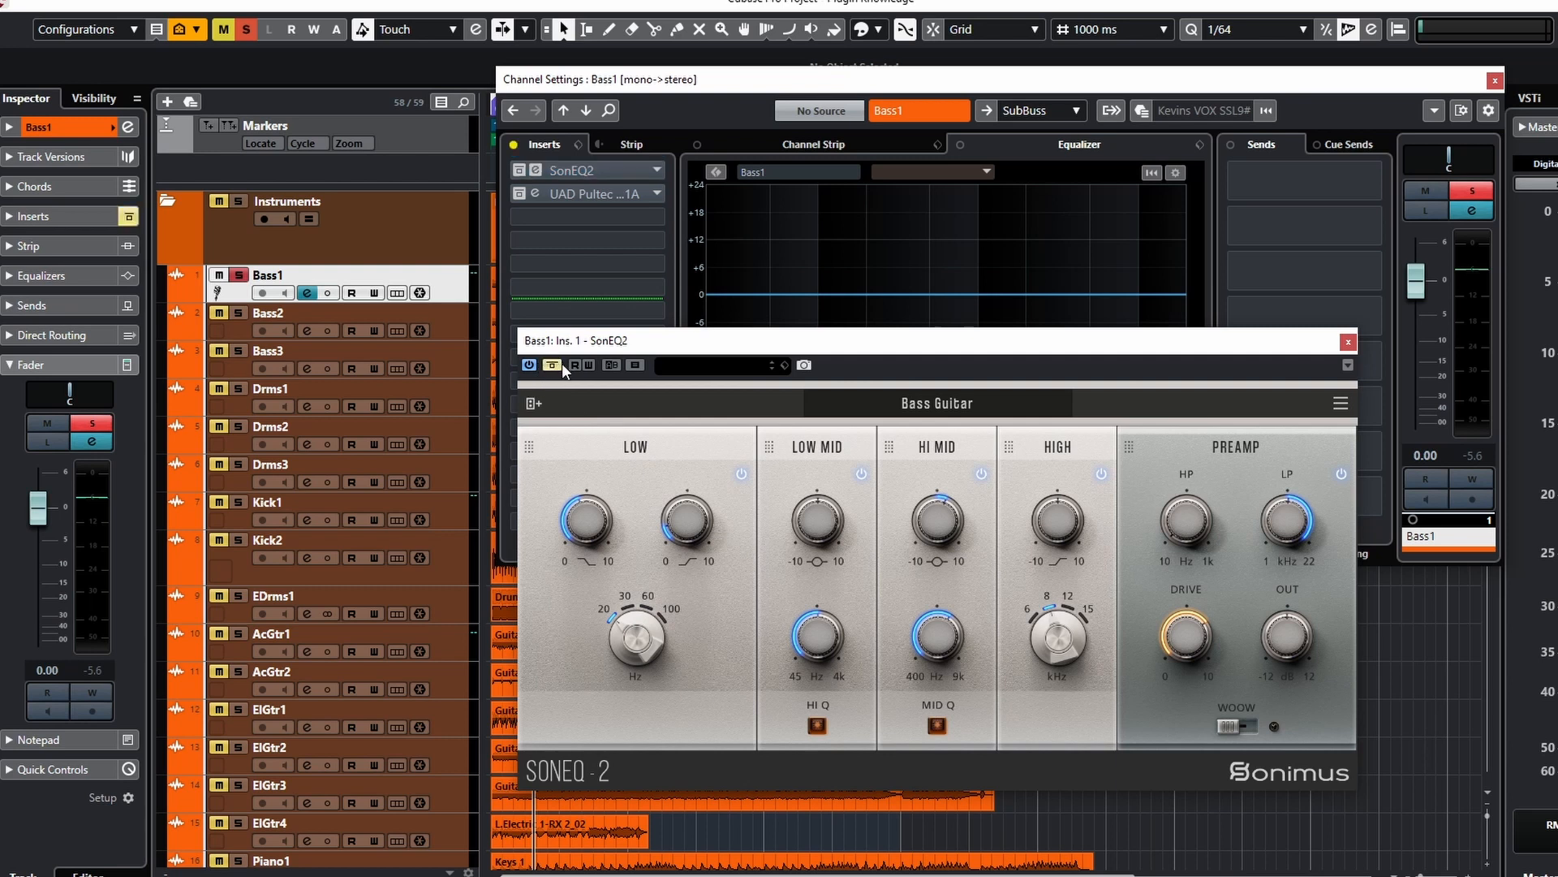
key("space")
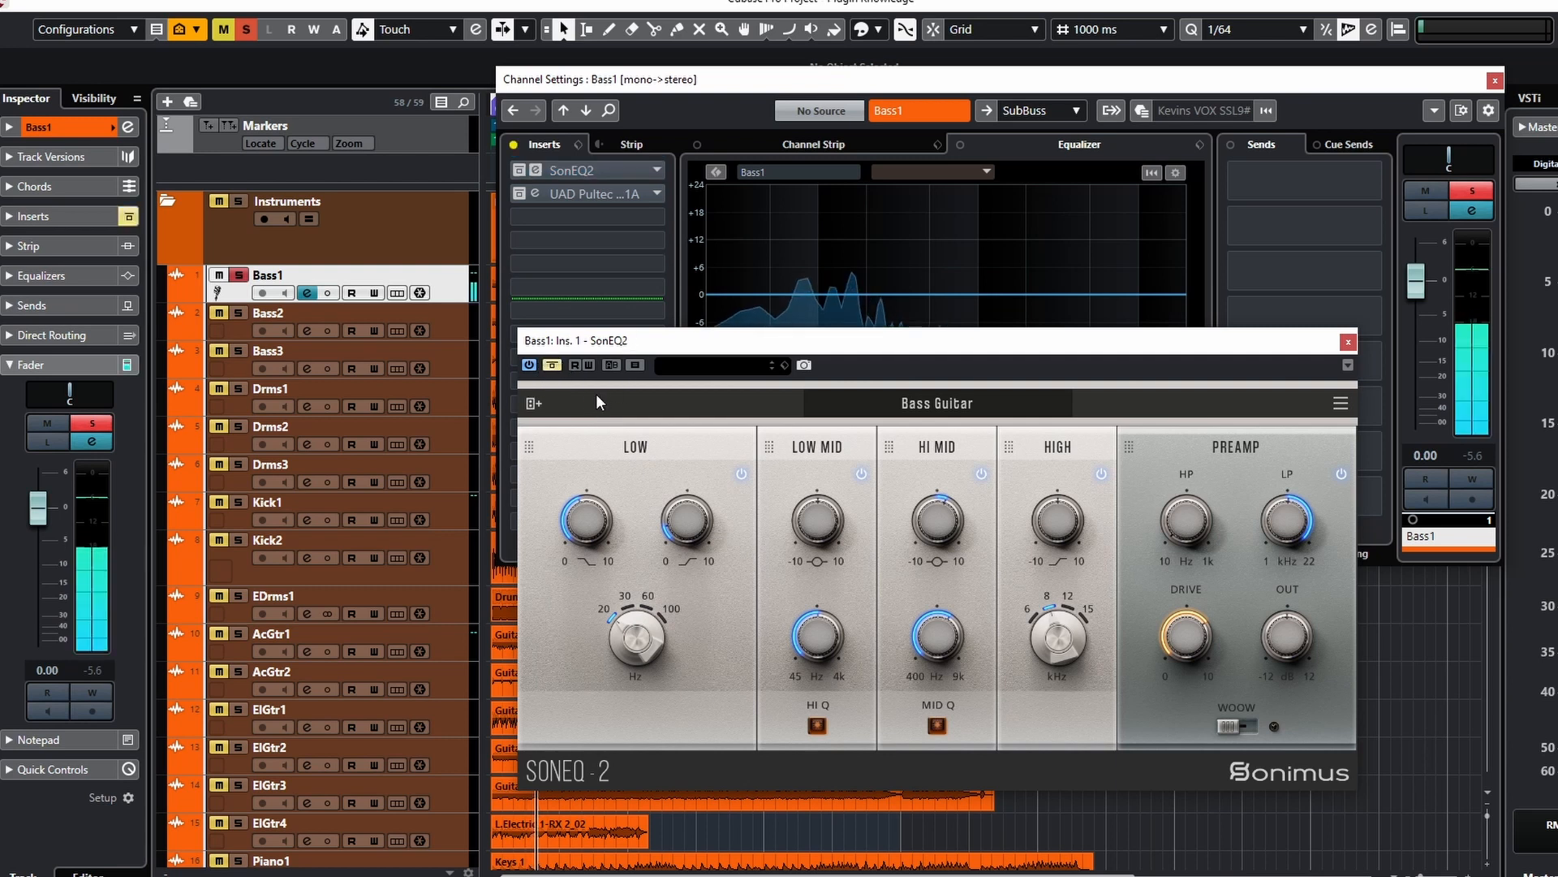
left_click(552, 365)
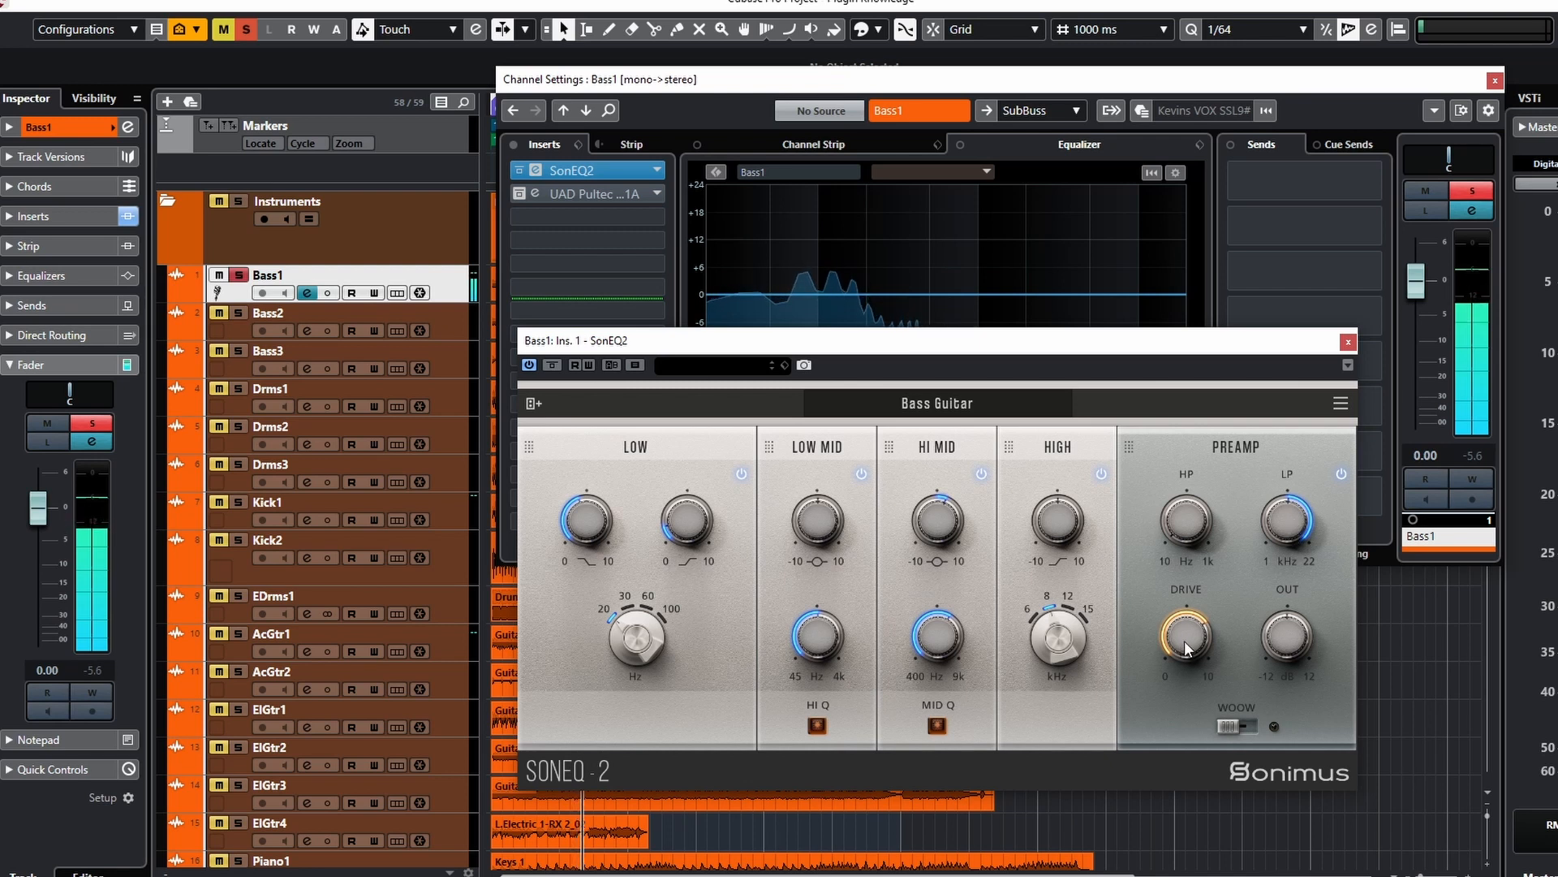
left_click(552, 365)
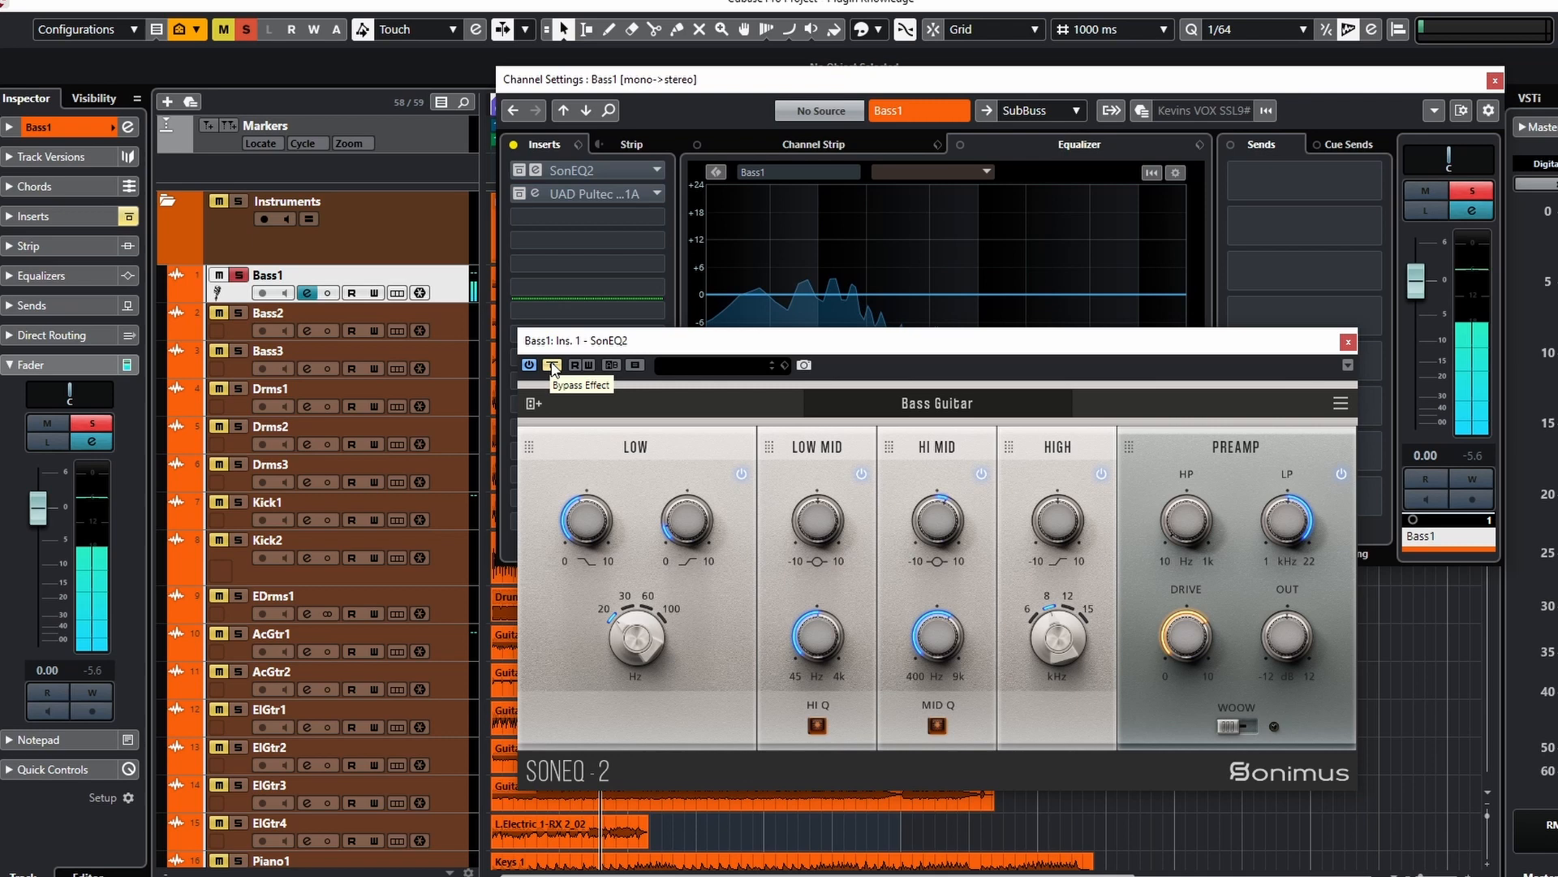
left_click(552, 366)
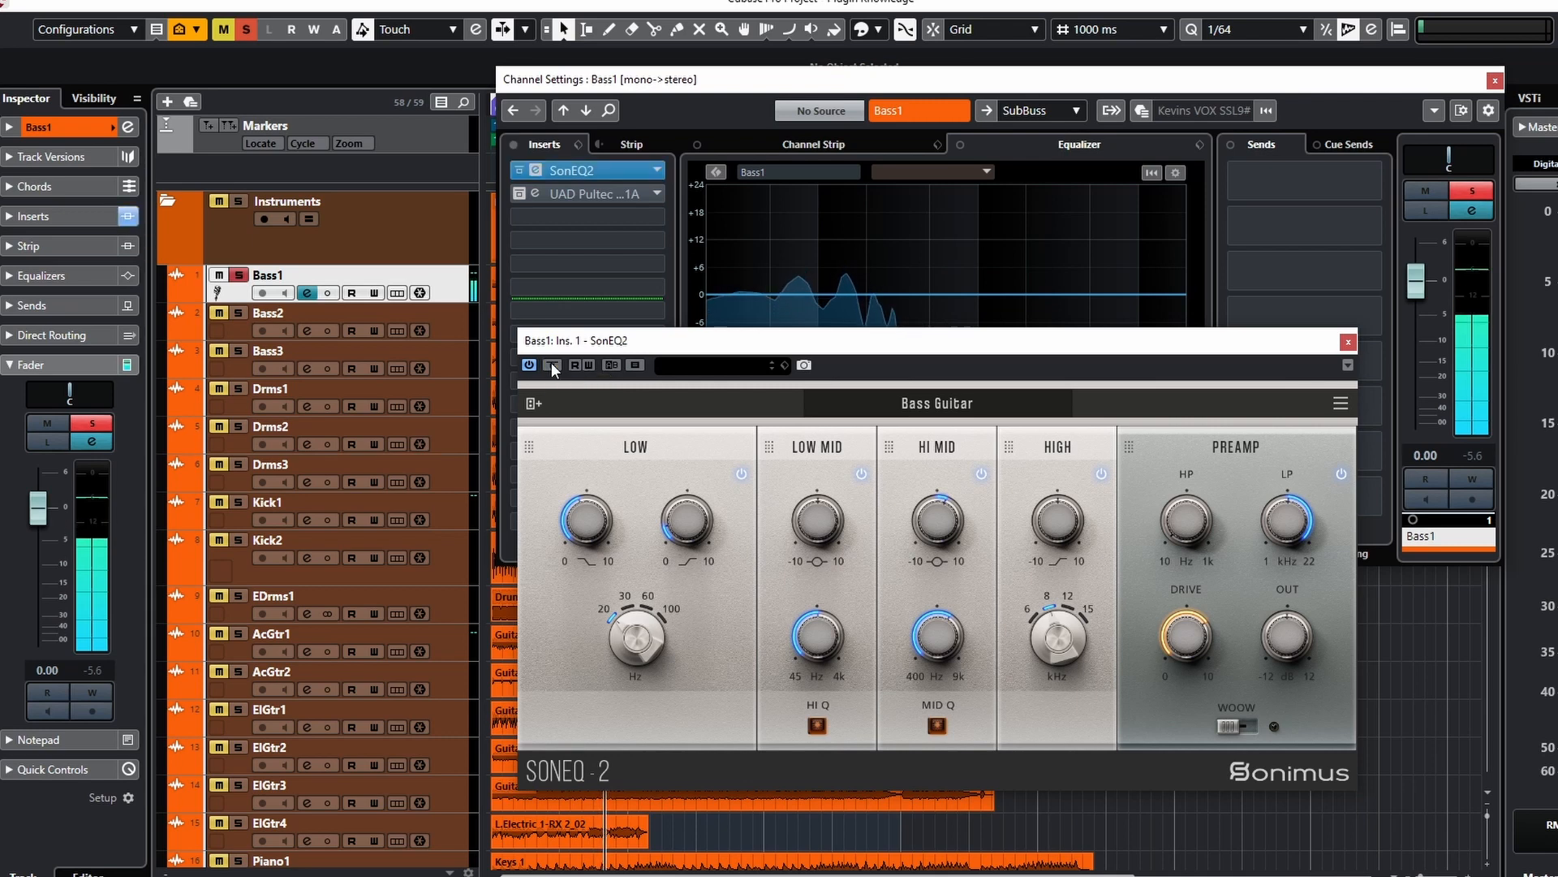